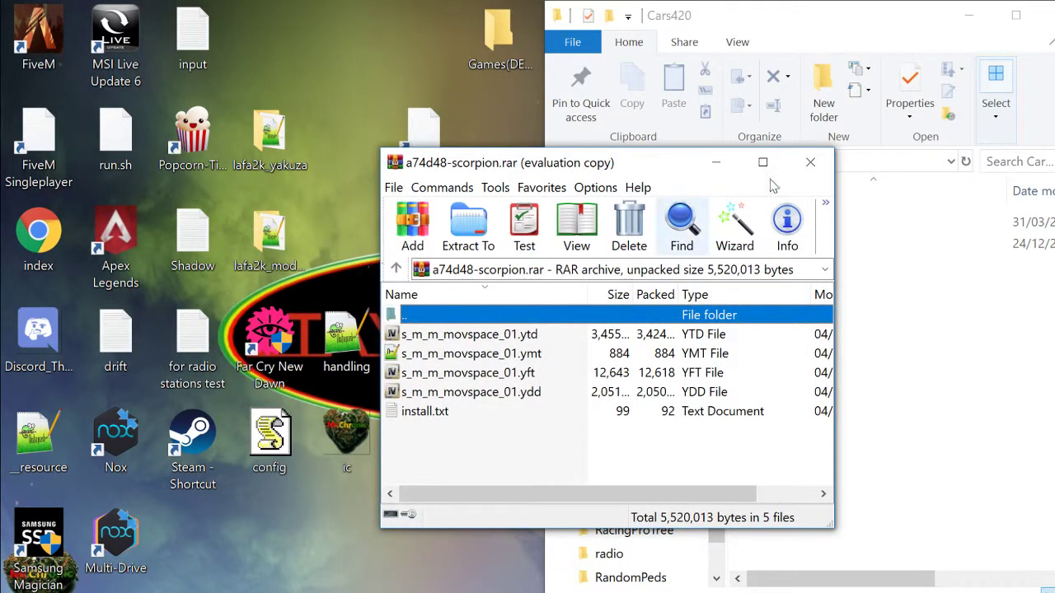
Close the scorpion archive and open the merger folder in a new window
left_click(810, 163)
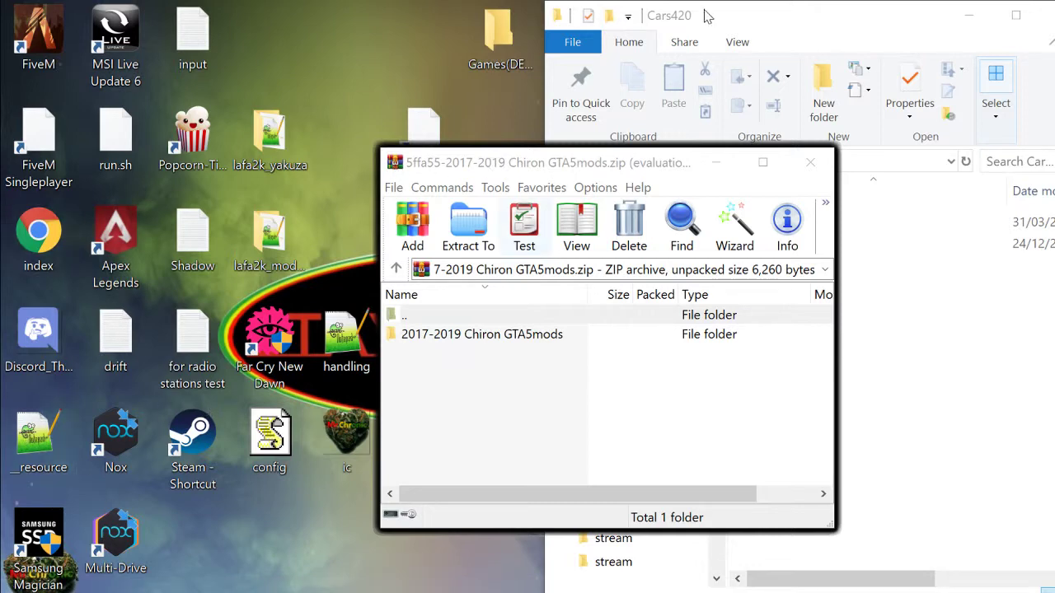
left_click(827, 15)
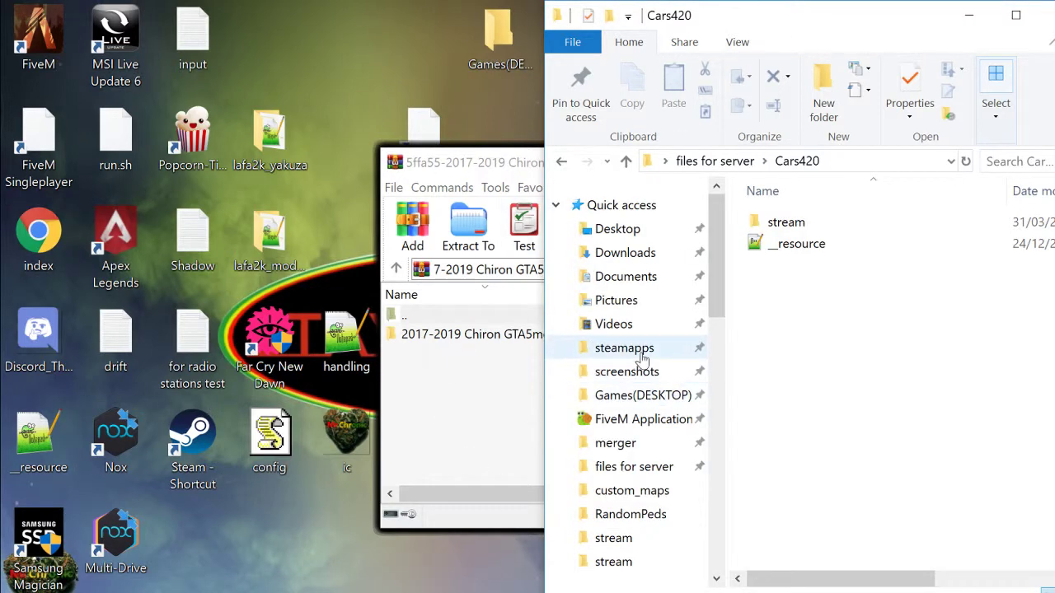
right_click(638, 443)
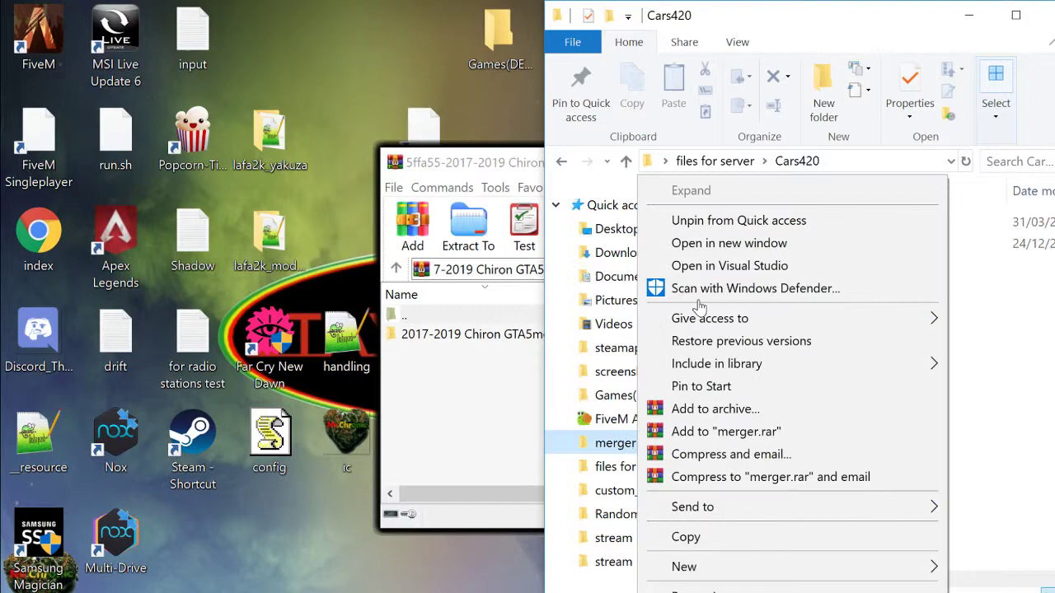
left_click(717, 239)
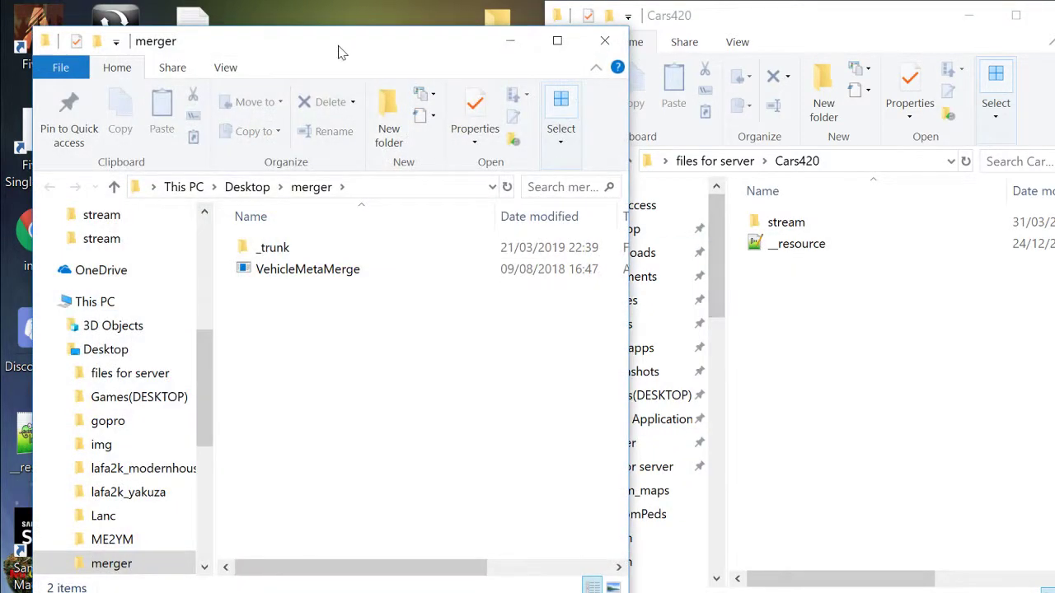
Arrange the merger and Cars420 windows side by side with a gap between them and narrow the Cars420 navigation pane
left_click_drag(341, 47, 2, 124)
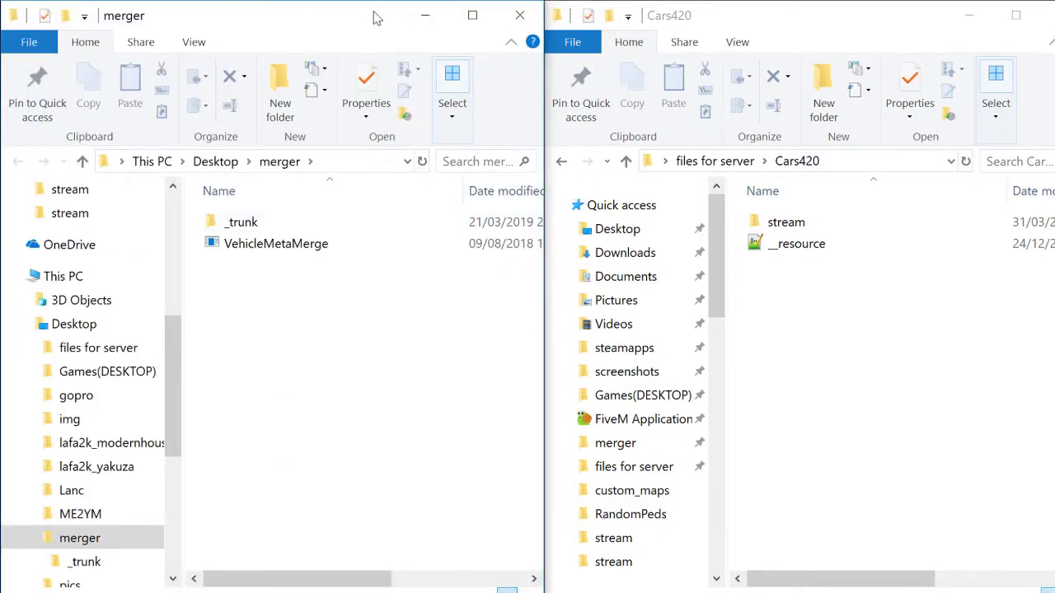
left_click_drag(373, 14, 366, 17)
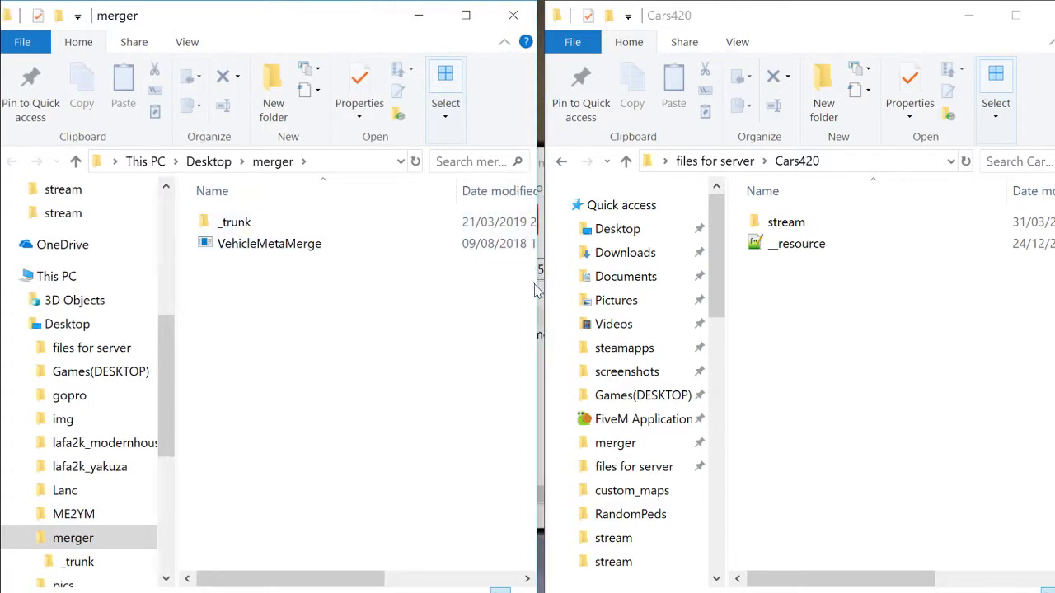
left_click_drag(529, 288, 442, 285)
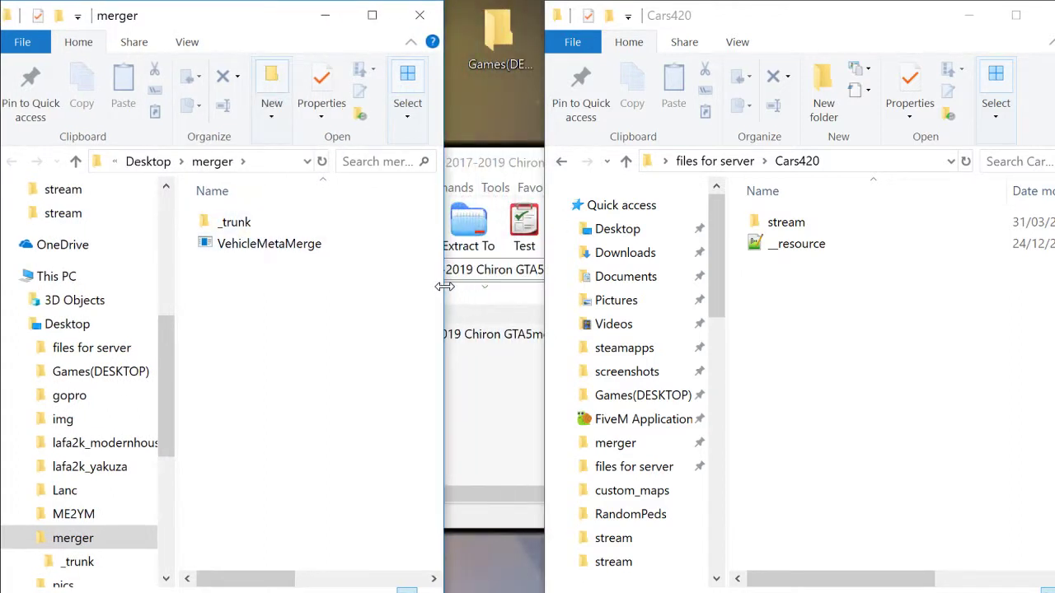
left_click_drag(540, 318, 646, 317)
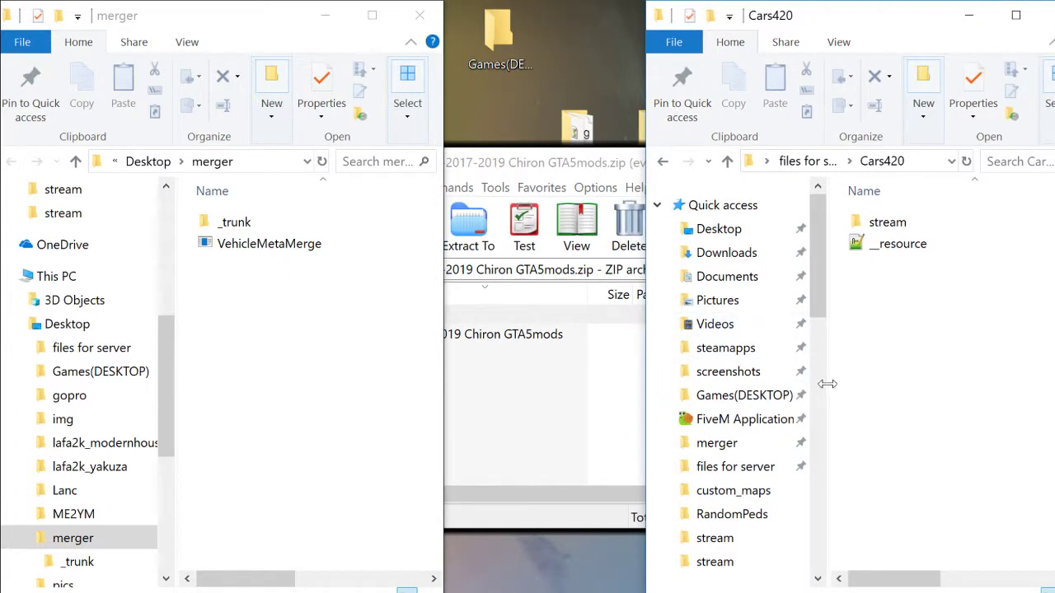
left_click_drag(828, 383, 700, 381)
Open the 2017-2019 Chiron GTA5mods folder in the Chiron archive and the _trunk folder inside merger
left_click(477, 376)
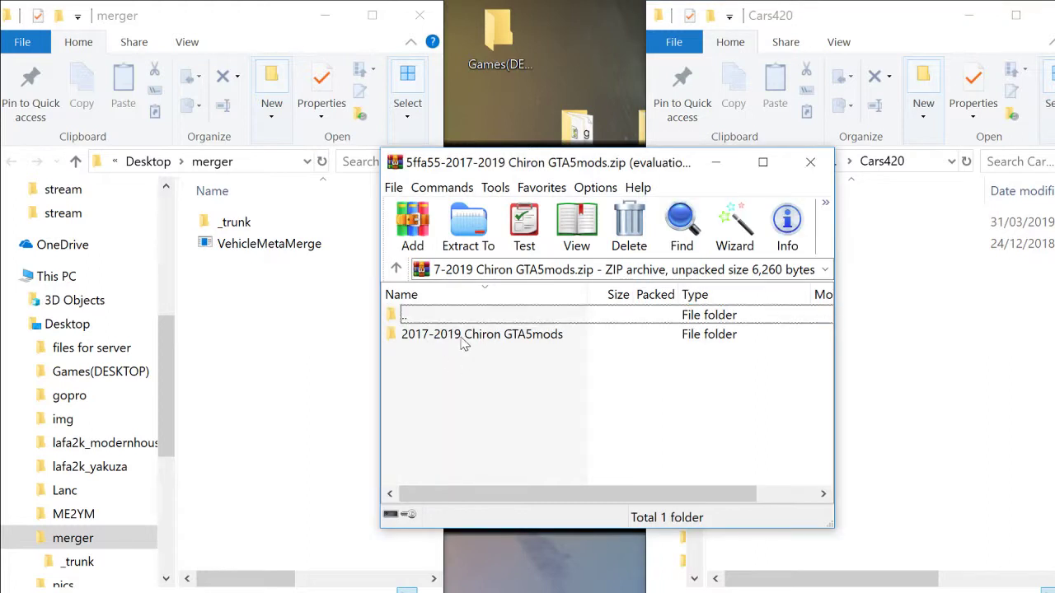
double_click(464, 338)
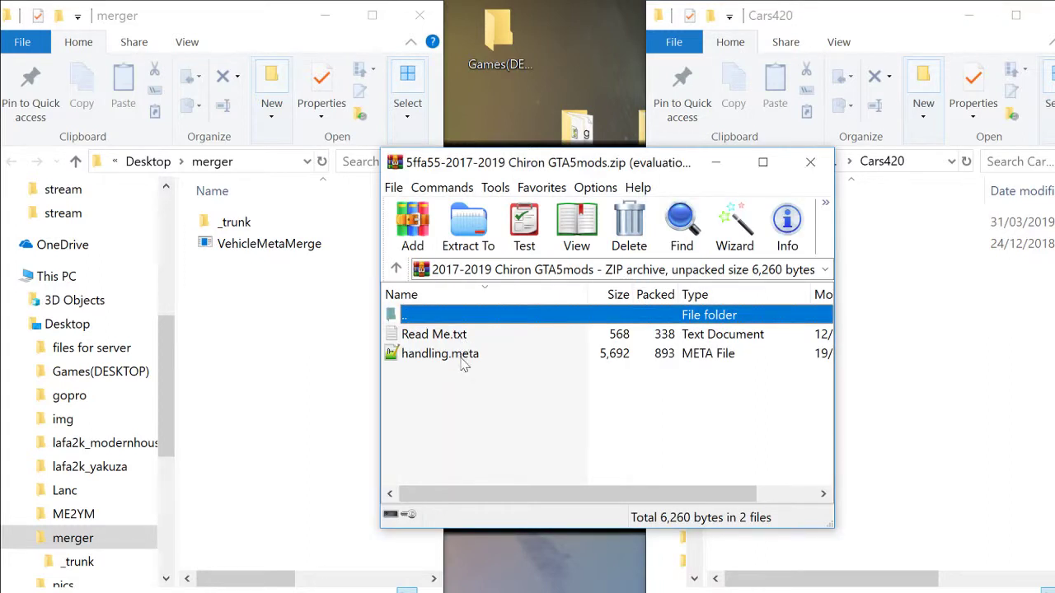
double_click(288, 226)
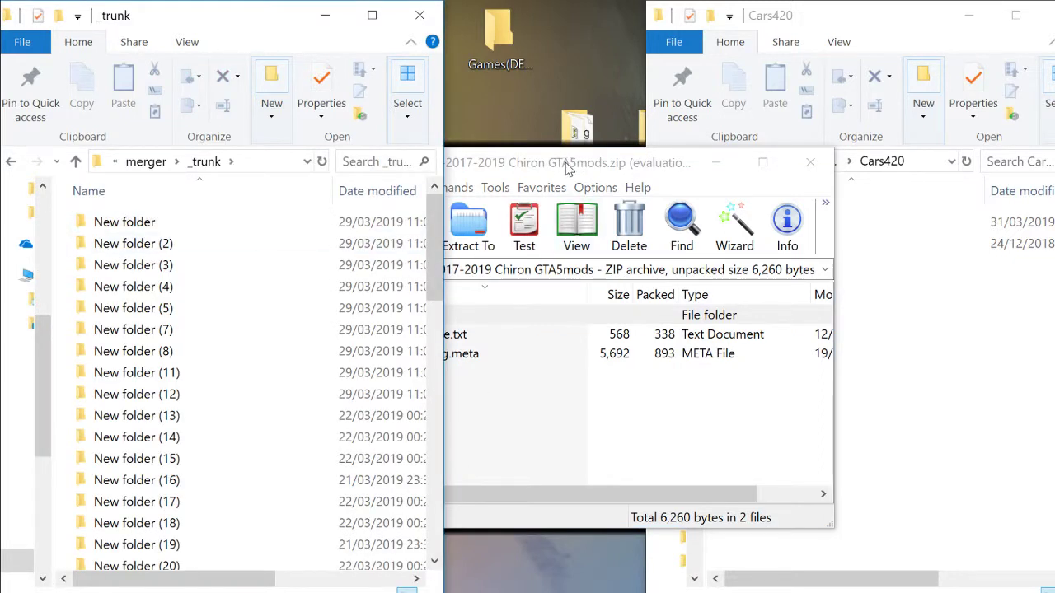
Move the Chiron archive window clear of the _trunk folder and close it
left_click(497, 343)
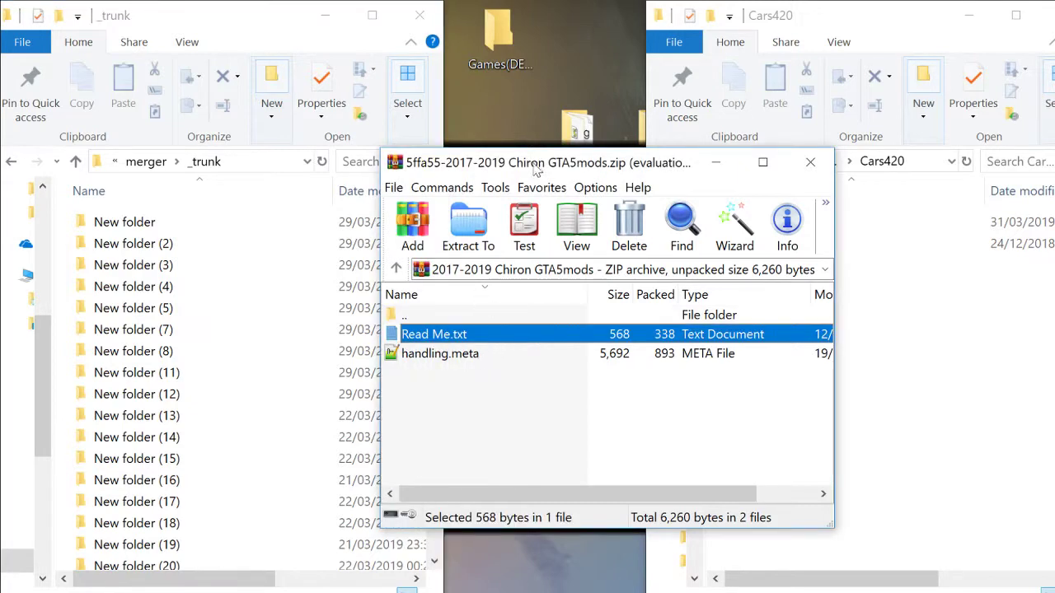
left_click_drag(548, 173, 754, 37)
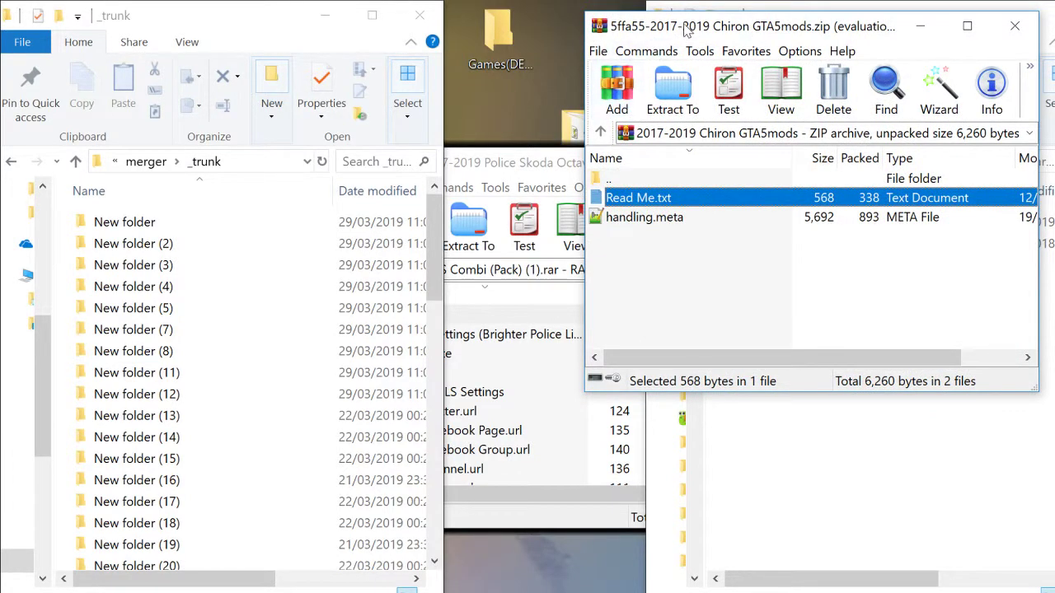
left_click_drag(684, 31, 611, 47)
left_click(858, 52)
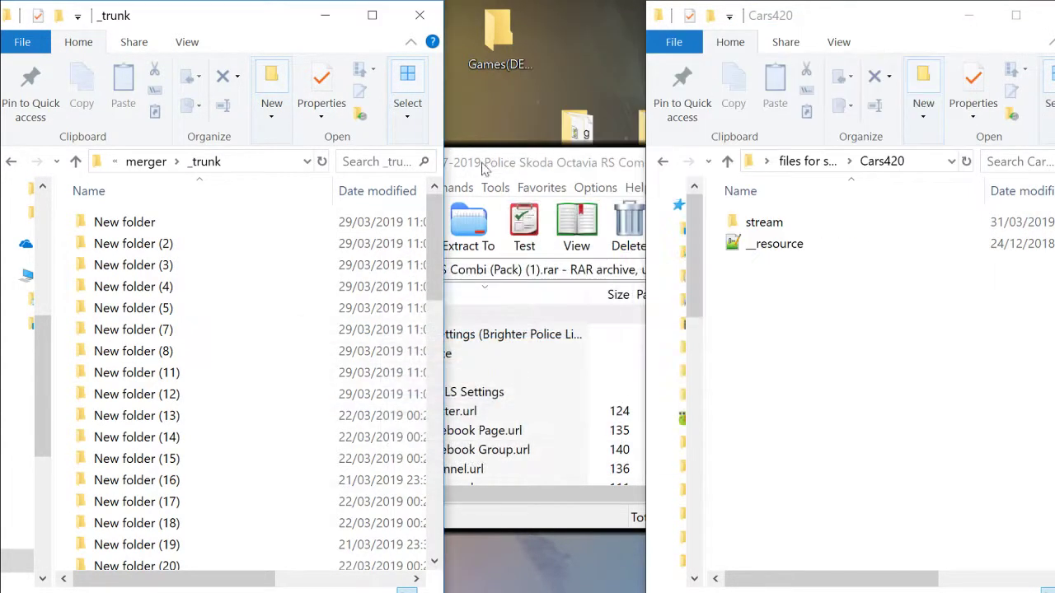
Examine the unmarked and marked Skoda Octavia files in the police archive's Model folder and close the archive
left_click(511, 169)
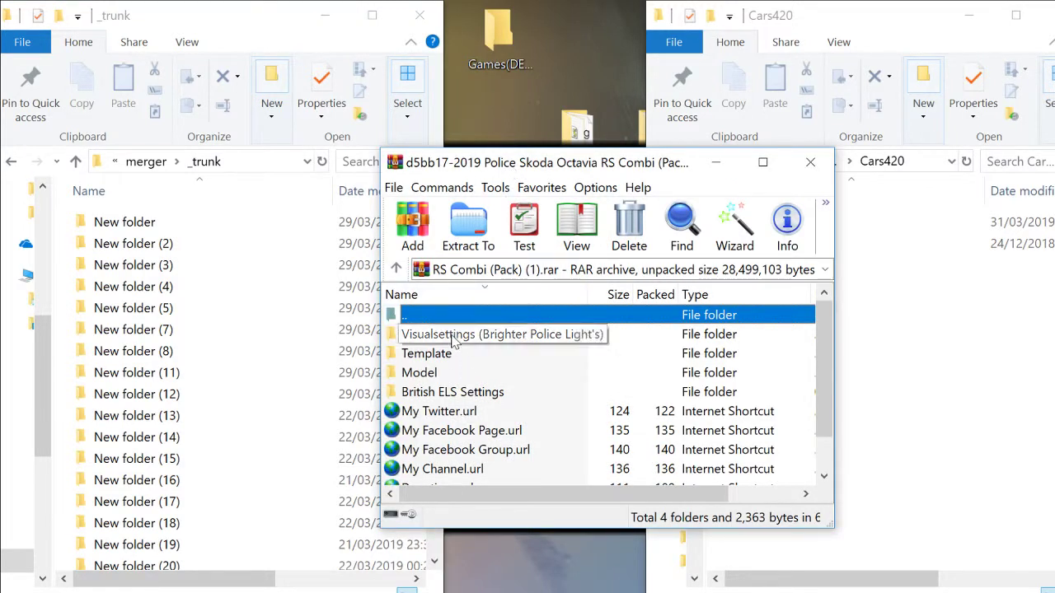
double_click(456, 373)
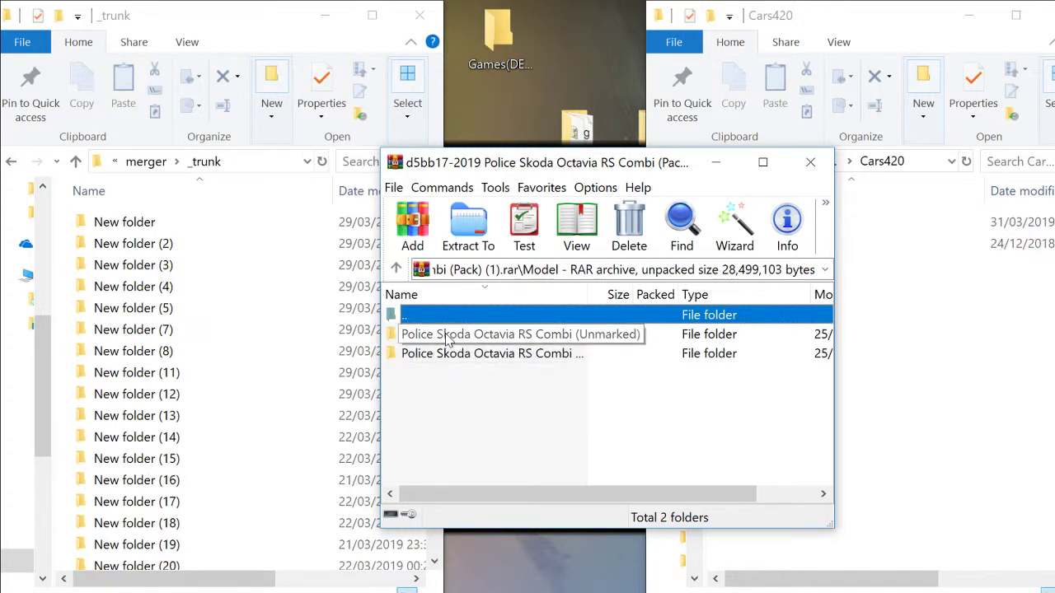
double_click(452, 338)
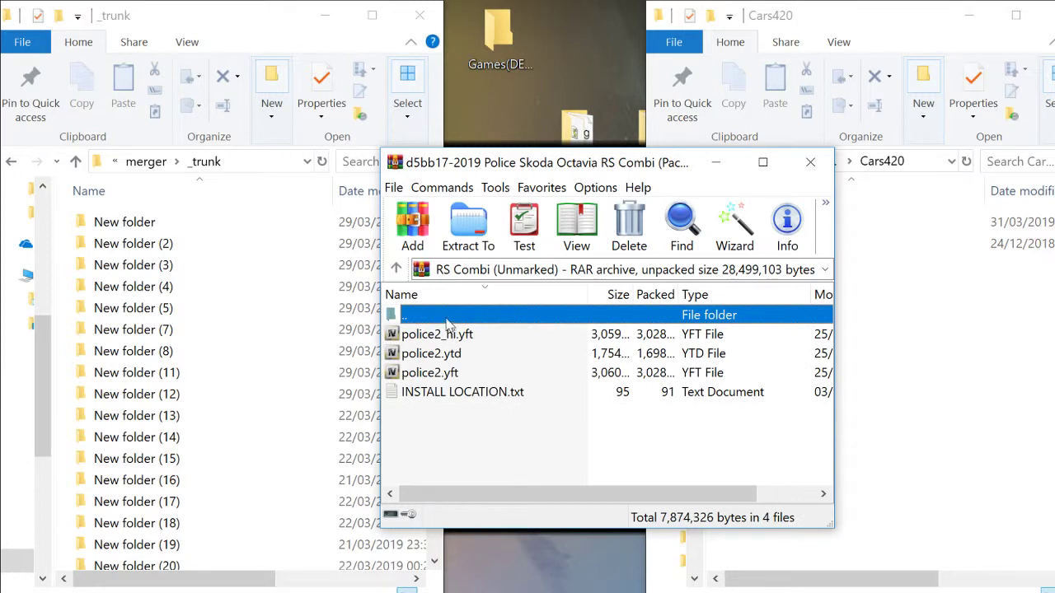
double_click(445, 318)
double_click(442, 354)
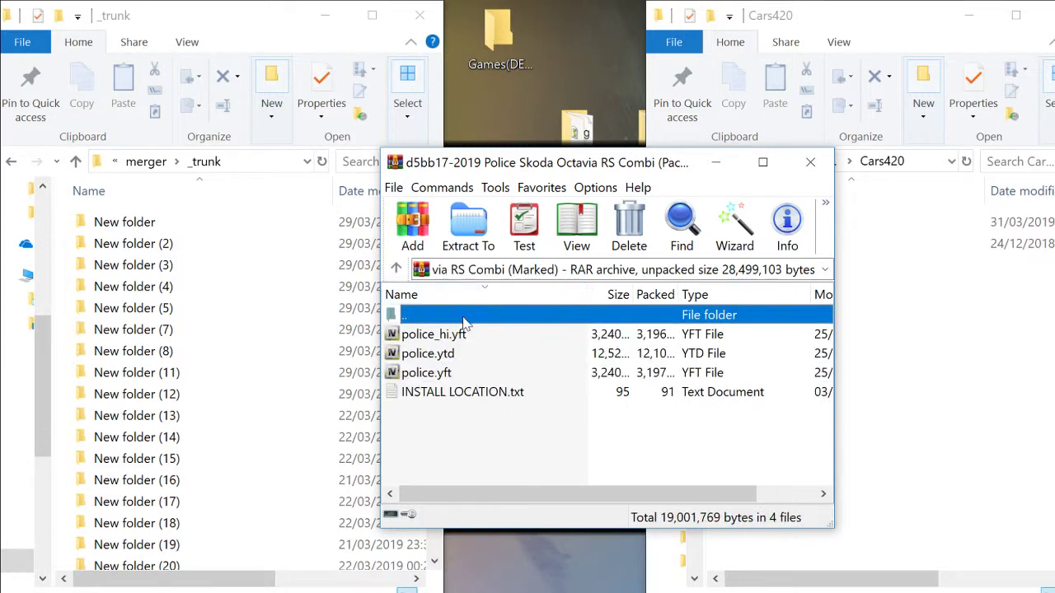
double_click(464, 318)
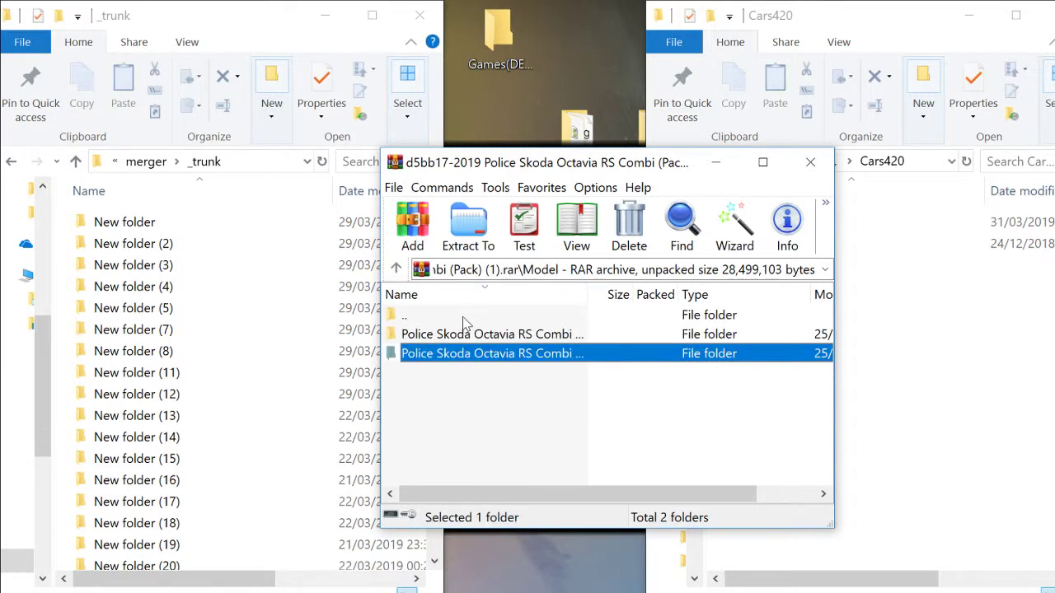
double_click(461, 354)
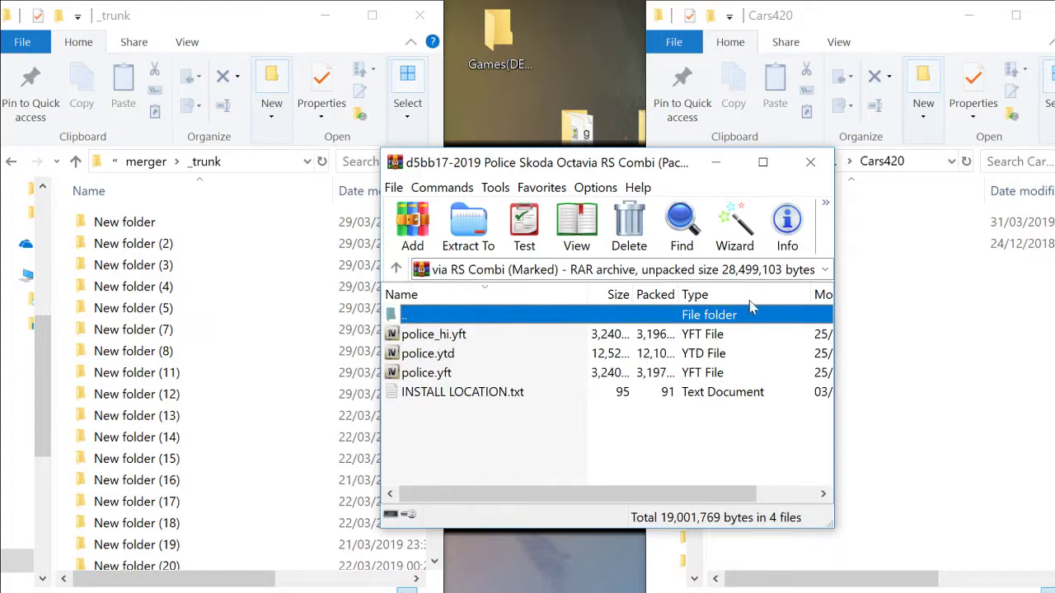
double_click(471, 321)
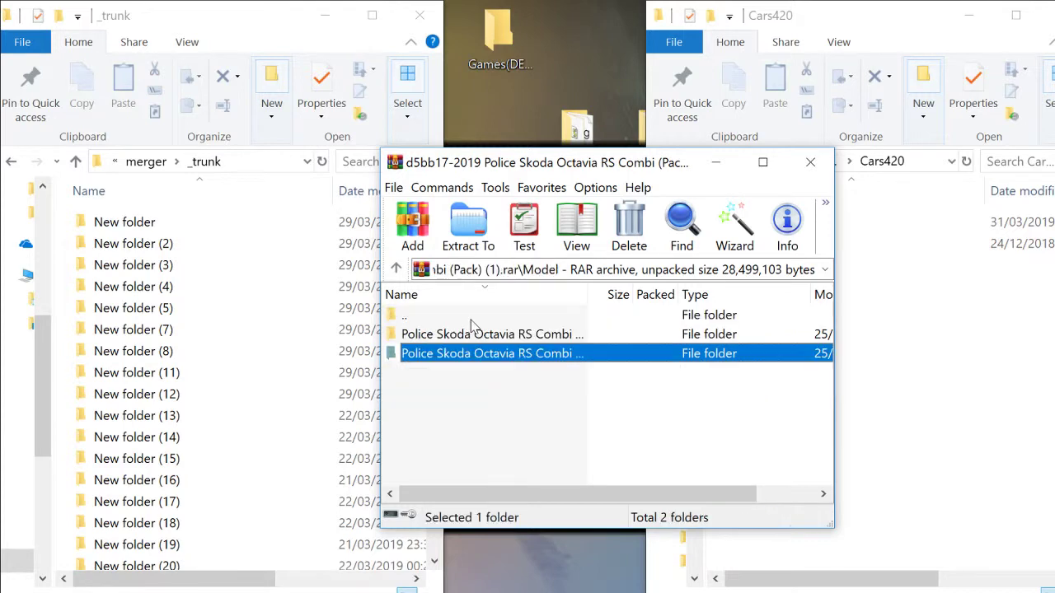
double_click(471, 316)
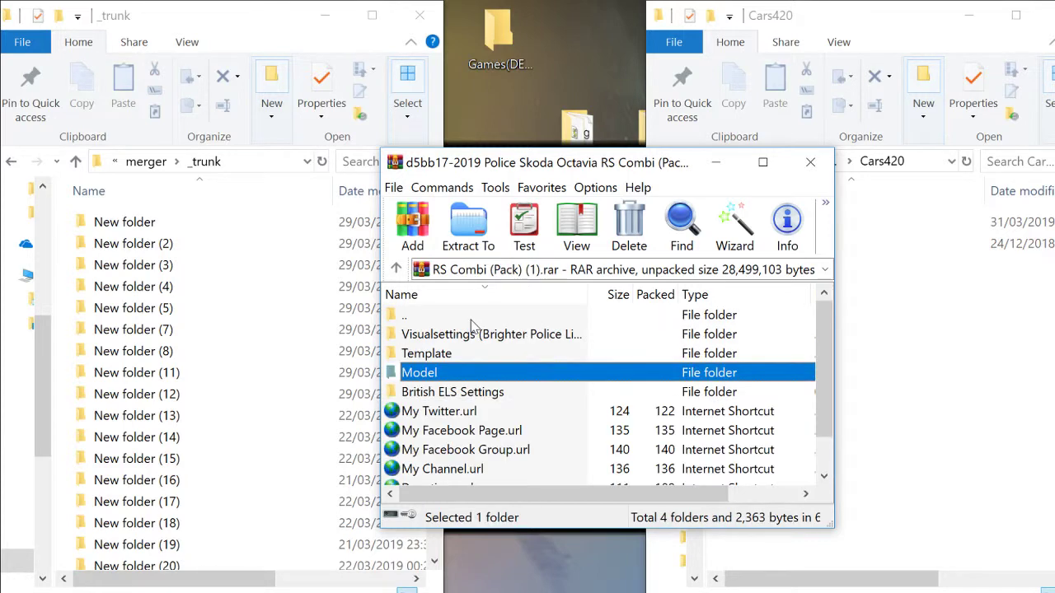
left_click(810, 162)
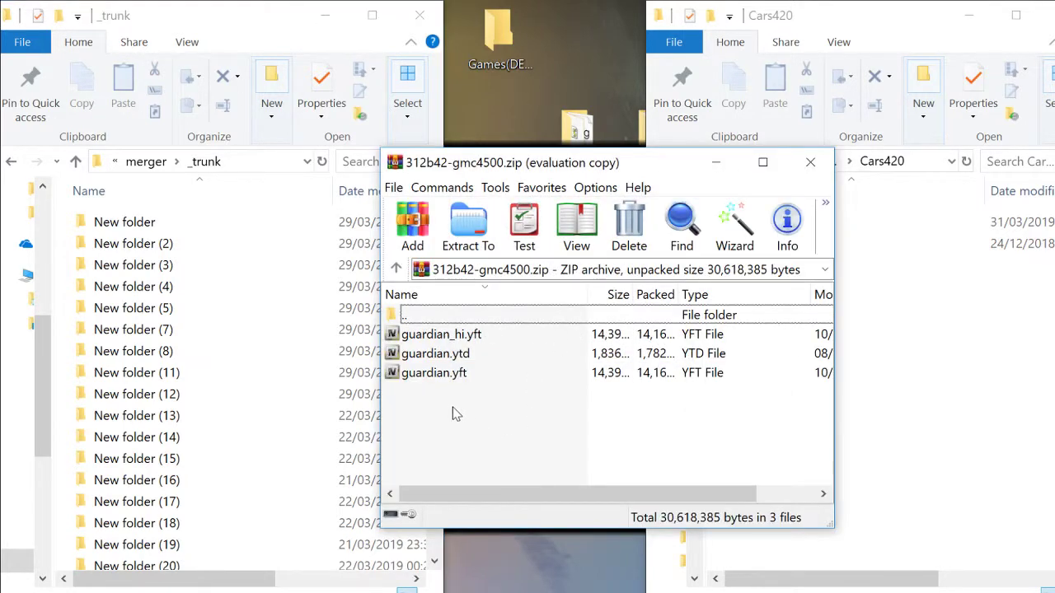
Extract guardian_hi.yft, guardian.ytd and guardian.yft from 312b42-gmc4500.zip into the stream folder of Cars420 and close the archive
left_click_drag(438, 388, 887, 240)
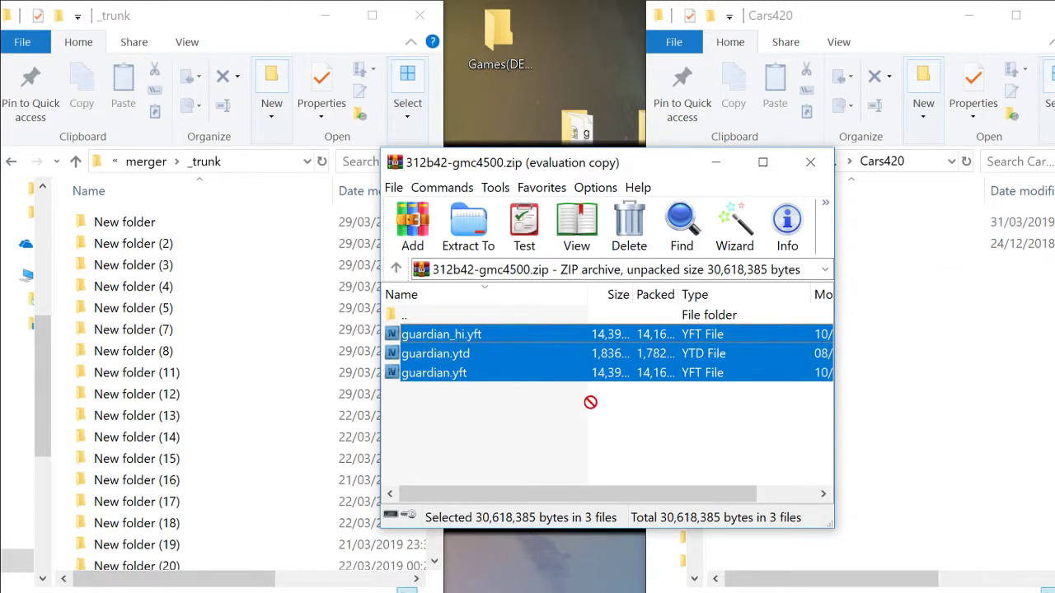
left_click_drag(590, 402, 581, 177)
left_click(902, 27)
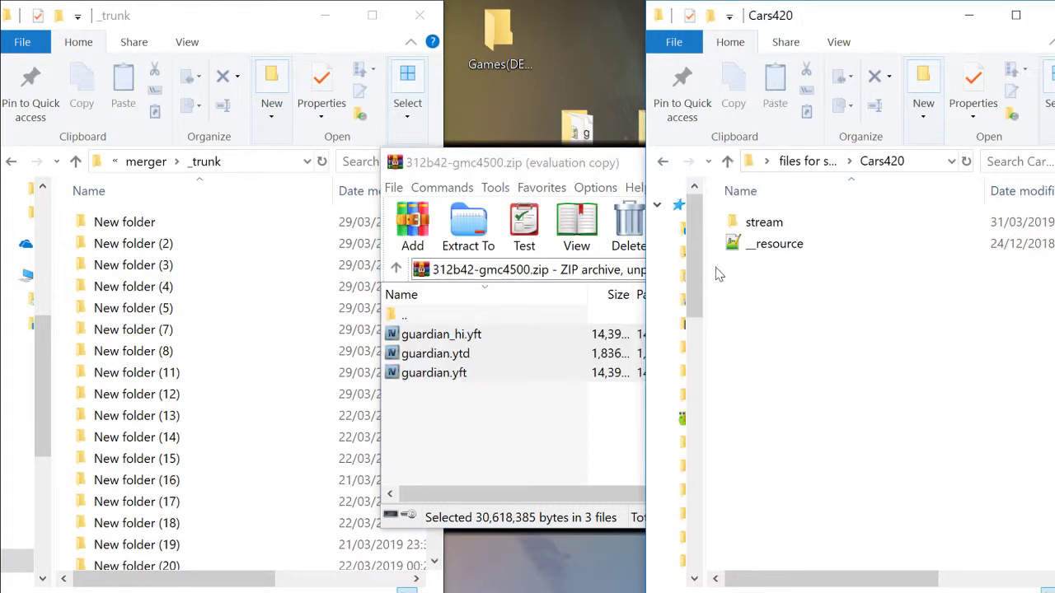
left_click_drag(704, 274, 812, 262)
left_click(554, 168)
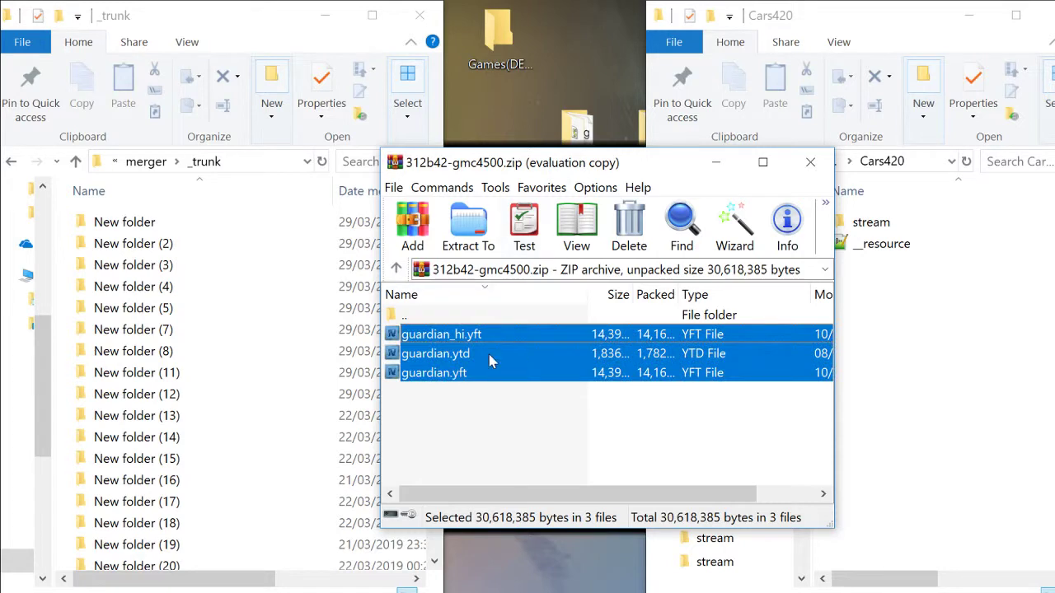
left_click_drag(491, 360, 522, 348)
left_click_drag(896, 247, 887, 222)
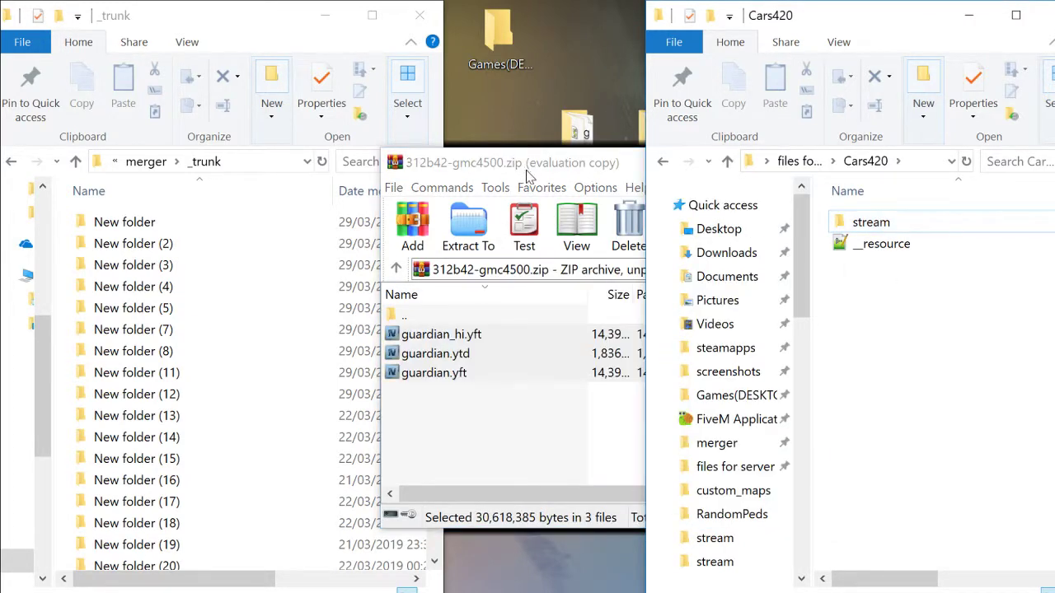
left_click(528, 175)
left_click(808, 159)
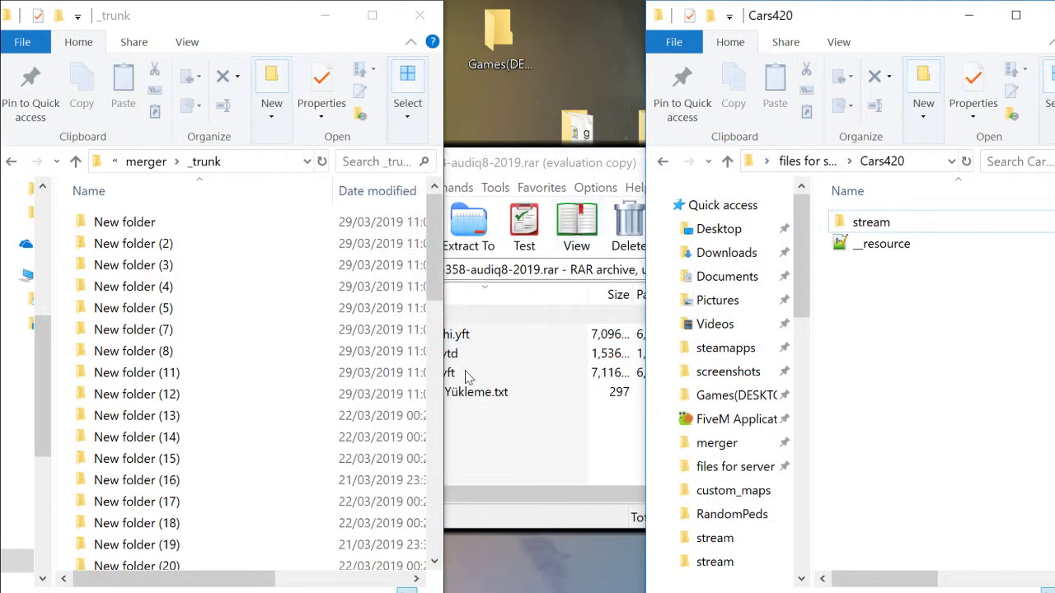
Extract rocoto_hi.yft, rocoto.ytd and rocoto.yft from the audiq8-2019 archive into the stream folder of Cars420 and close the archive
left_click(484, 449)
left_click(442, 377)
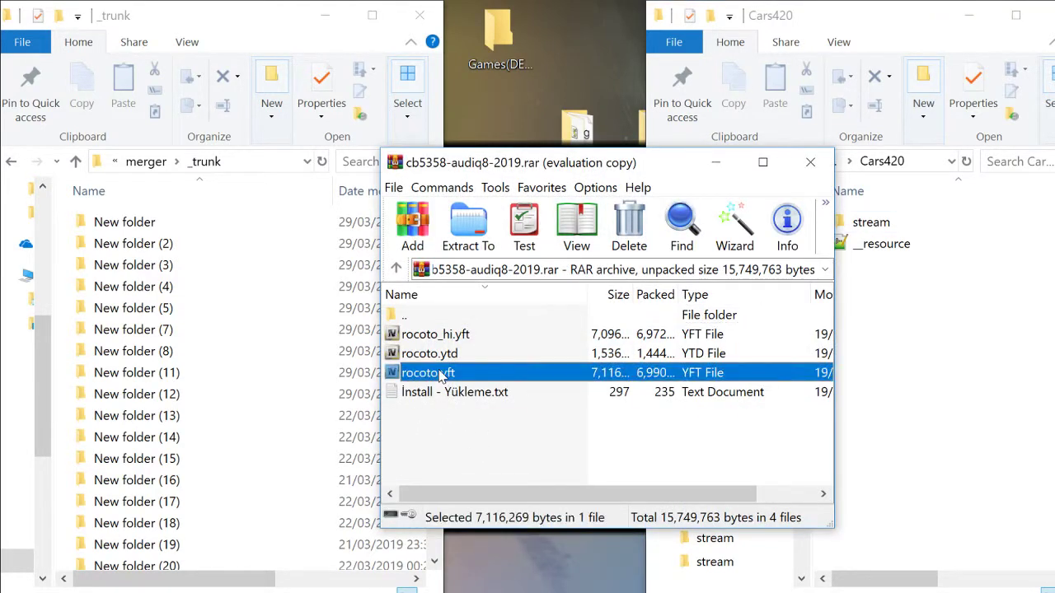
left_click(462, 354, "shift")
left_click(458, 337, "shift")
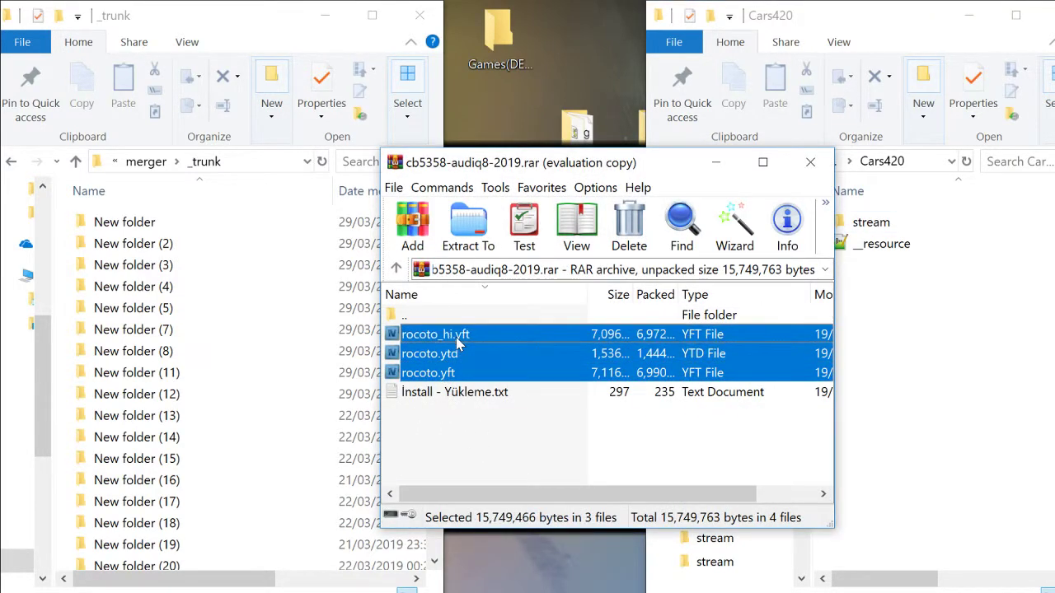
left_click_drag(876, 242, 875, 223)
left_click(524, 166)
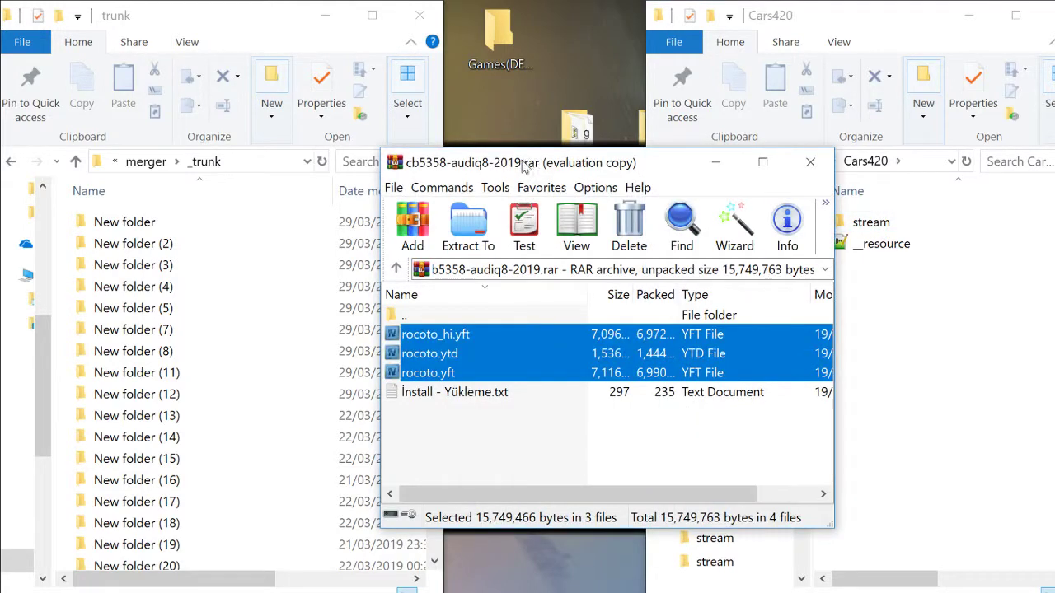
left_click(810, 162)
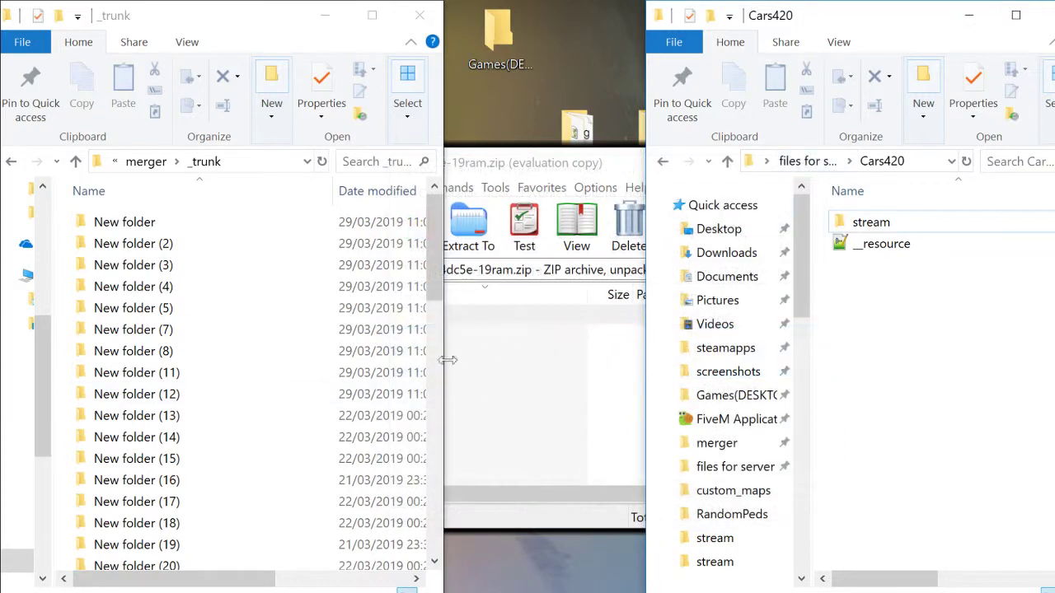
Open dlc.rpf from the ADDON folder of e4dc5e-19ram.zip in OpenIV and put the archive window away
double_click(424, 337)
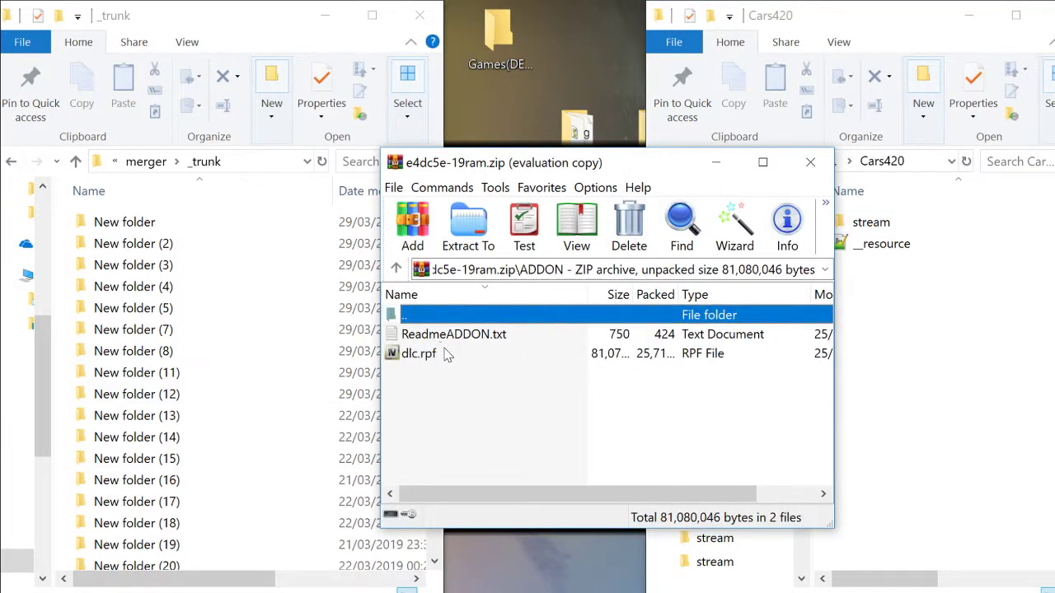
left_click(448, 355)
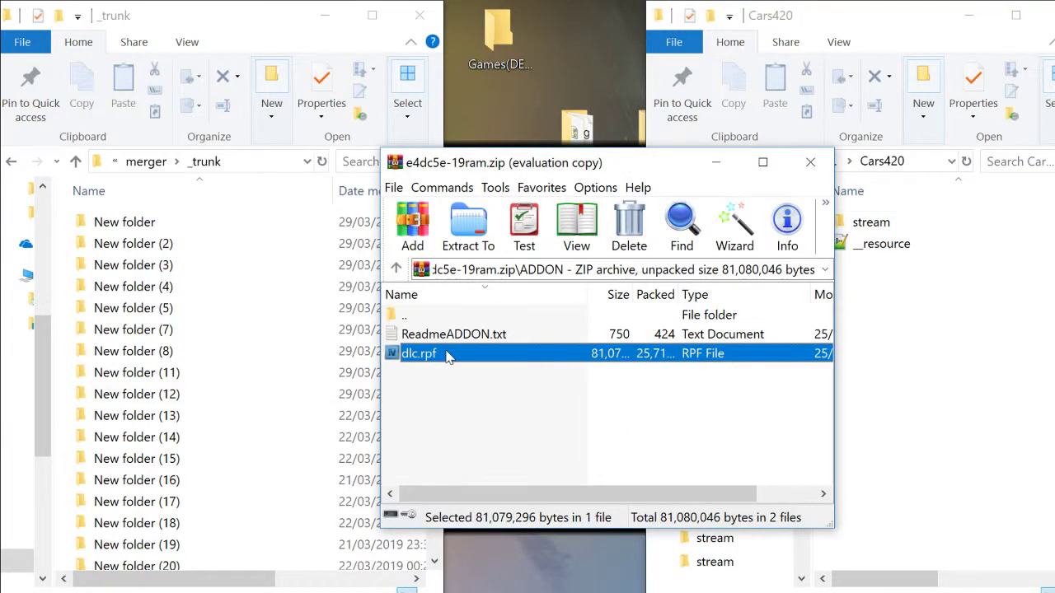
left_click(449, 355)
left_click_drag(473, 362, 870, 221)
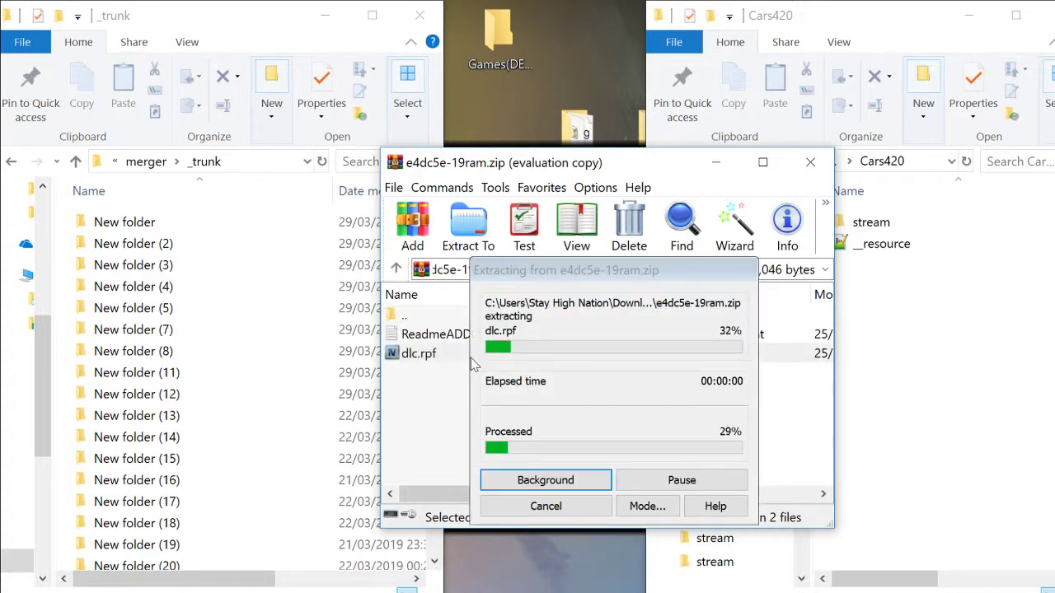
left_click(716, 163)
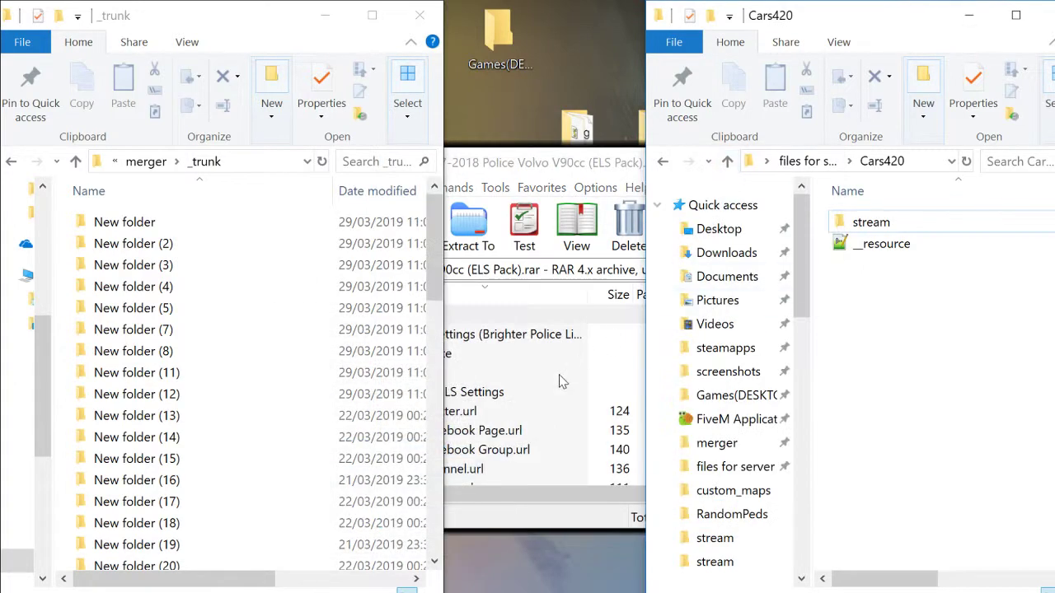
Check the contents of the 2018 Police Volvo V90cc and 2019 Volvo V60 Demo Police Pack archives and close both
left_click(542, 404)
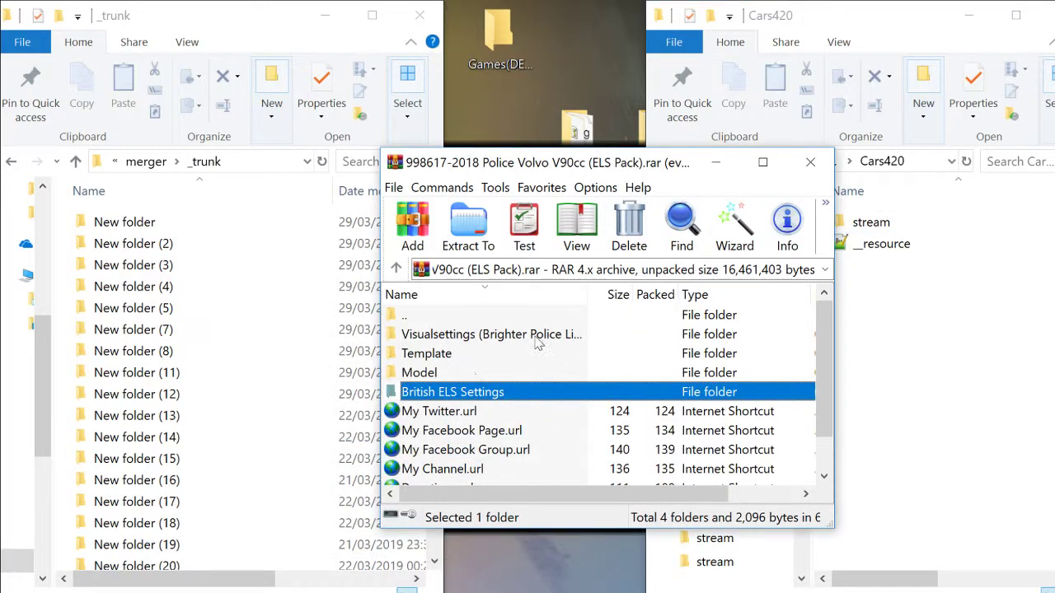
left_click(810, 162)
left_click(486, 399)
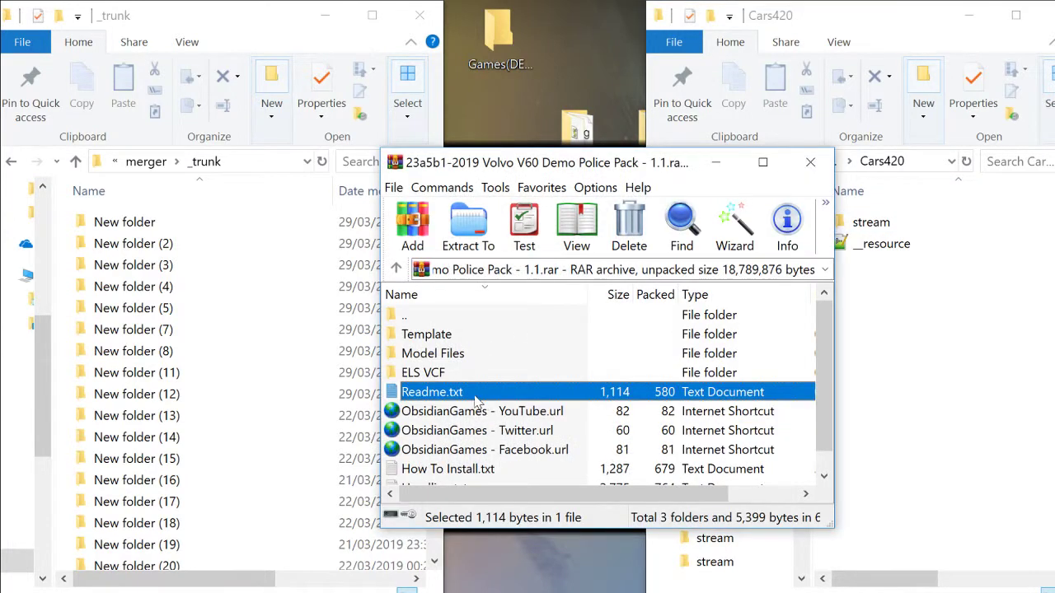
left_click(810, 162)
Extract oracle2_hi.yft, oracle2.ytd and oracle2.yft from the 2019 Toyota Avalon V1.1 archive into the stream folder of Cars420 and close the archive
left_click_drag(451, 407, 436, 340)
left_click_drag(437, 336, 682, 295)
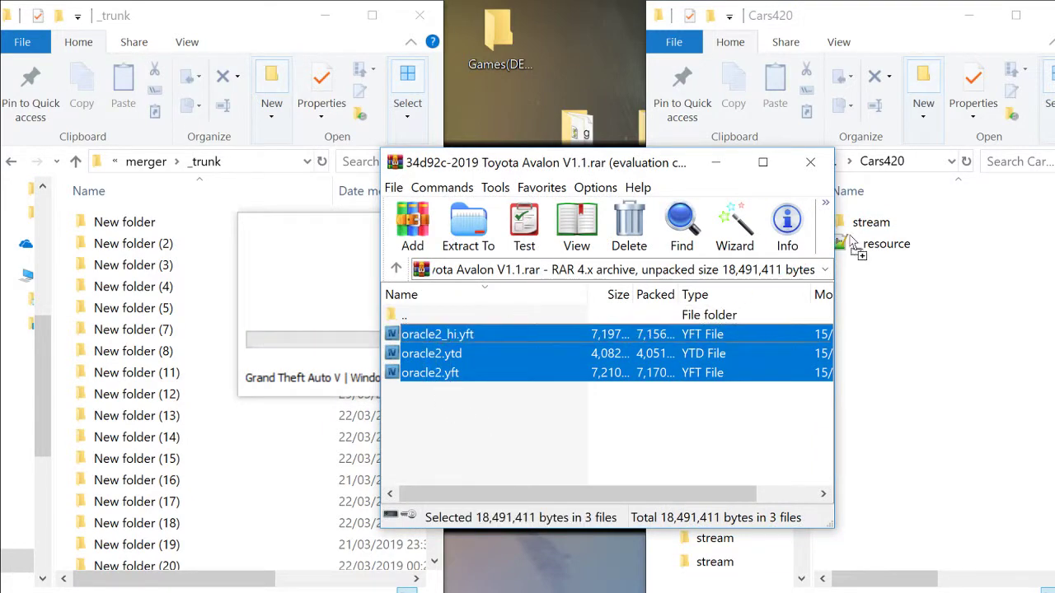
left_click_drag(851, 239, 853, 241)
left_click(464, 427)
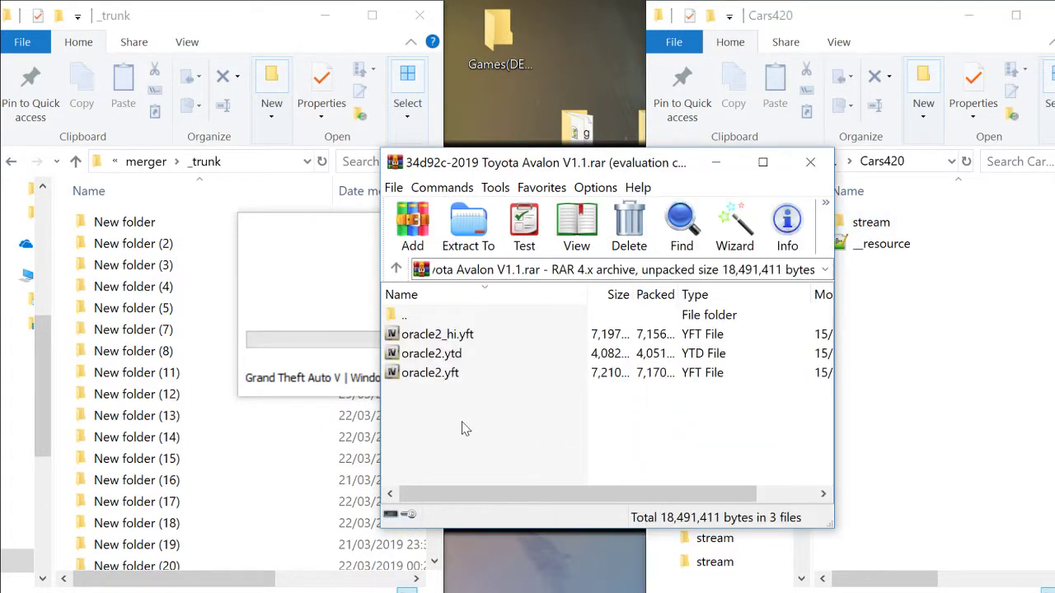
left_click(810, 162)
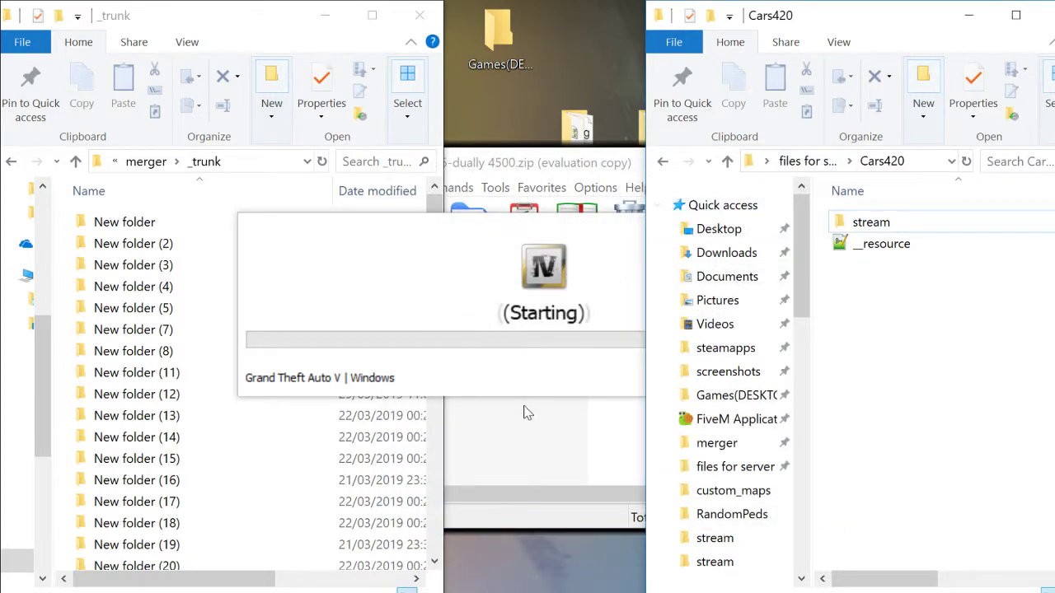
Close 7ed115-dually 4500.zip and open dlc.rpf from the strrv folder of 3e2c3c-strrv.zip in OpenIV
left_click(527, 413)
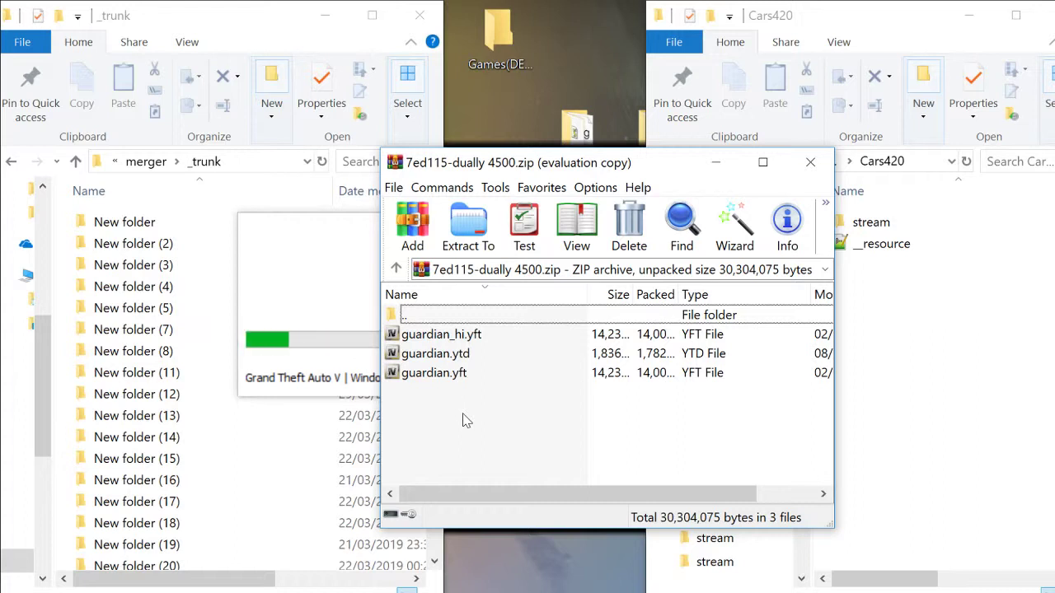
left_click(810, 162)
left_click(828, 165)
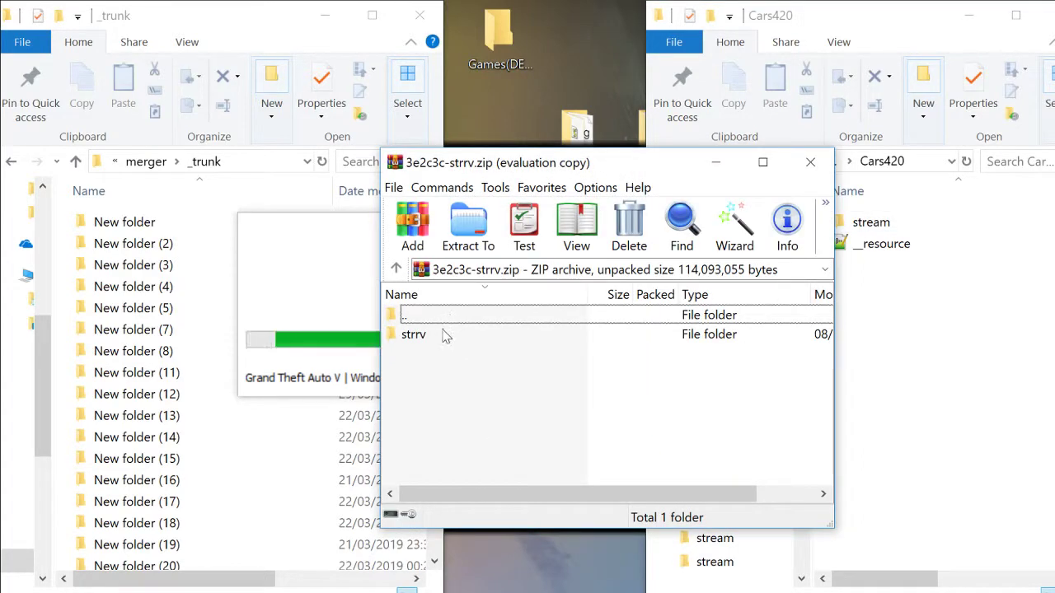
double_click(445, 335)
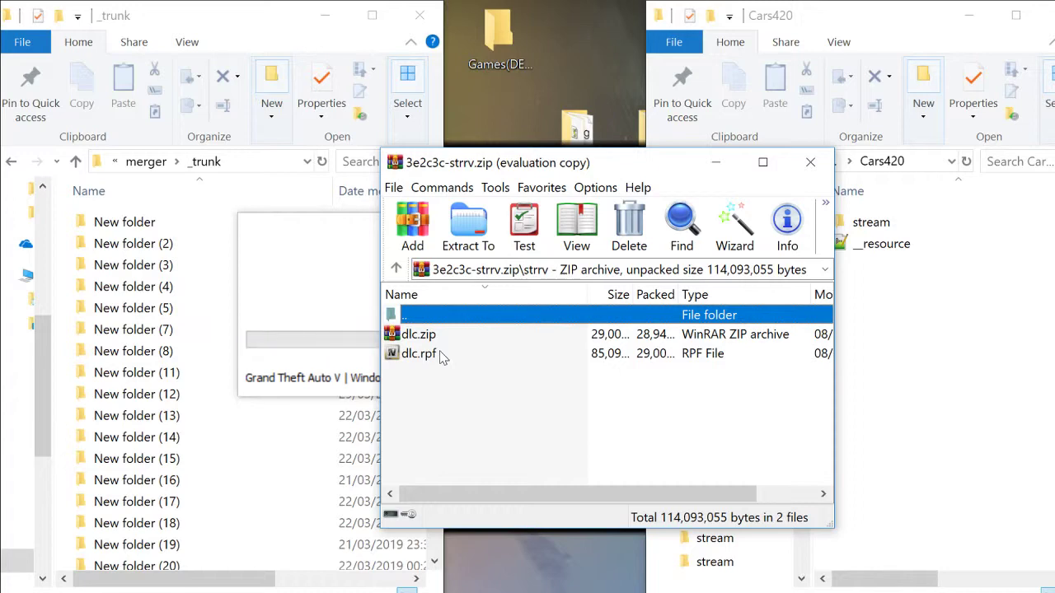
double_click(443, 356)
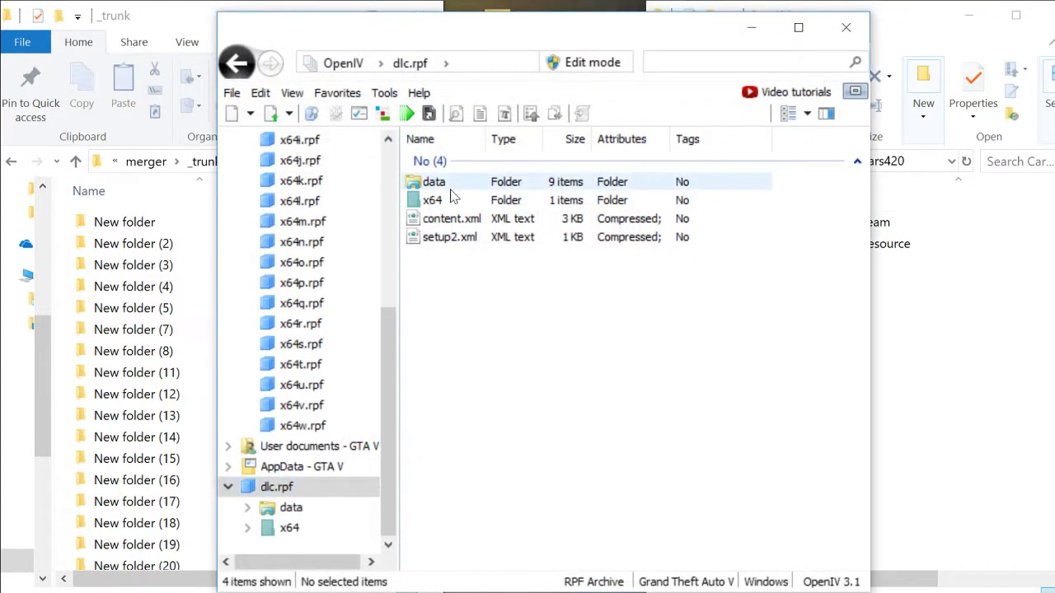
Extract 19ram.yft, 19ram.ytd and 19ram_hi.yft from x64/vehicles.rpf into the stream folder of Cars420
double_click(449, 200)
double_click(454, 180)
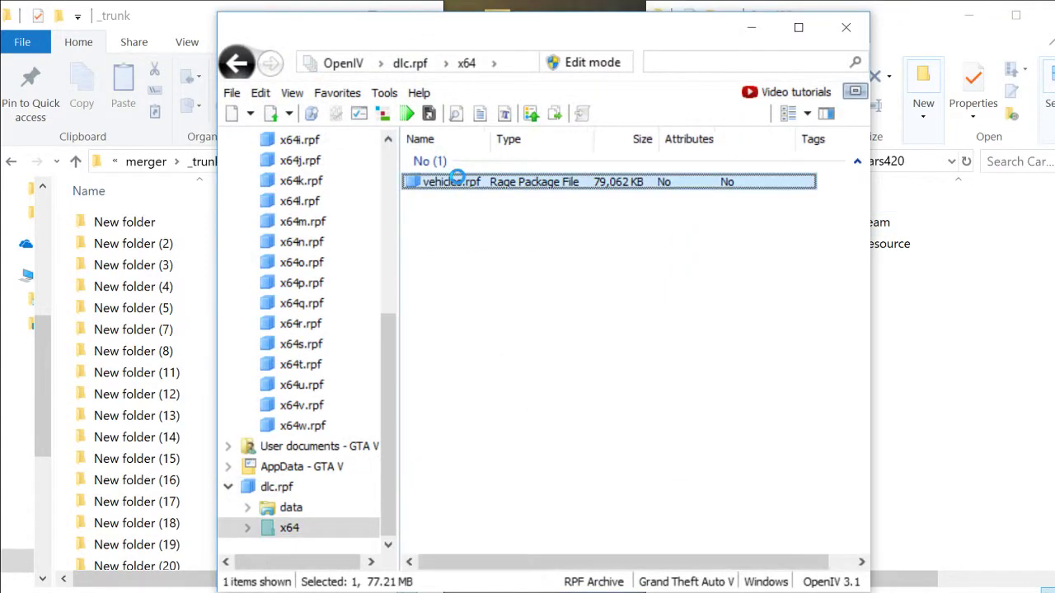
left_click_drag(462, 236, 452, 181)
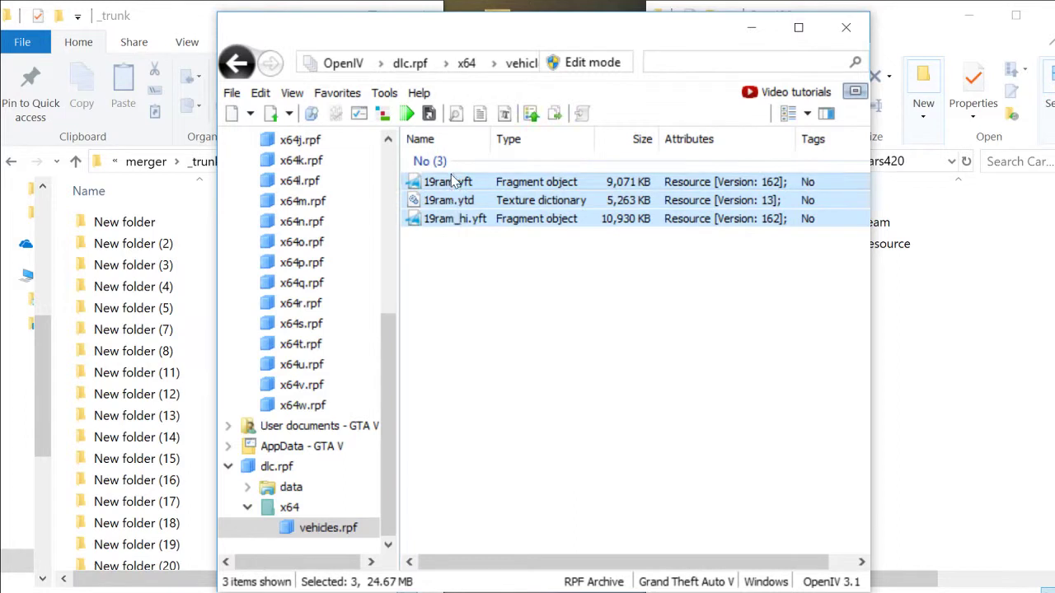
left_click_drag(854, 206, 909, 233)
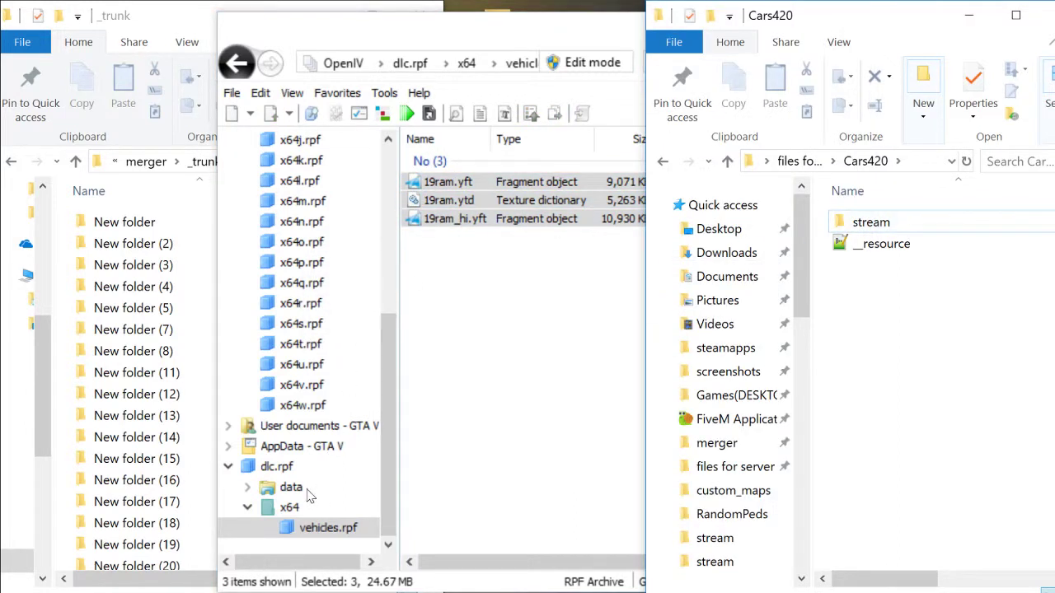
Extract carcols.meta, carvariations.meta, handling.meta and vehicles.meta from the 19ram data folder into New folder in _trunk and close OpenIV
left_click(301, 489)
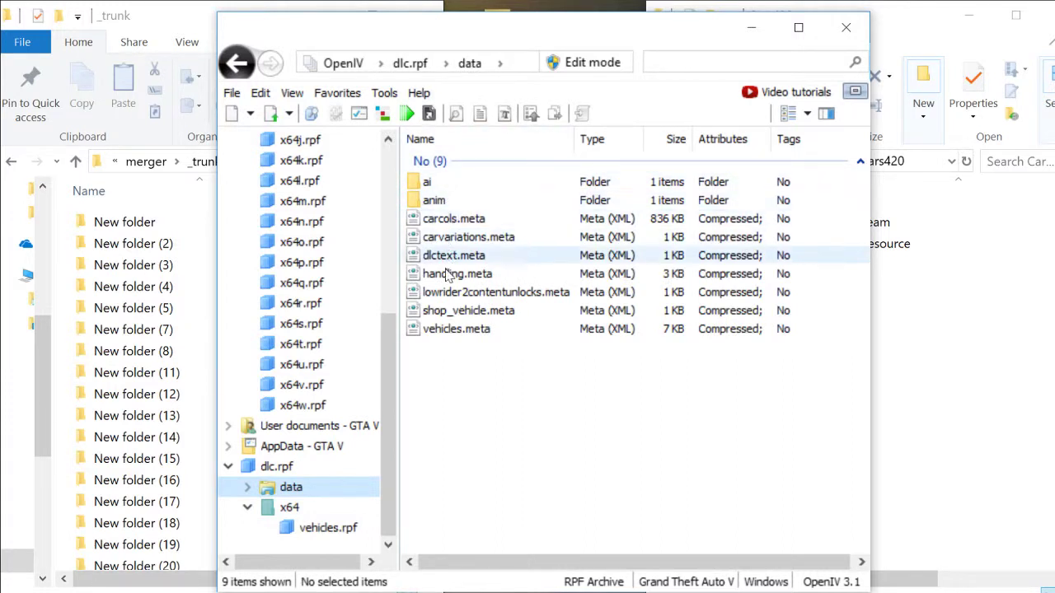
left_click(444, 329)
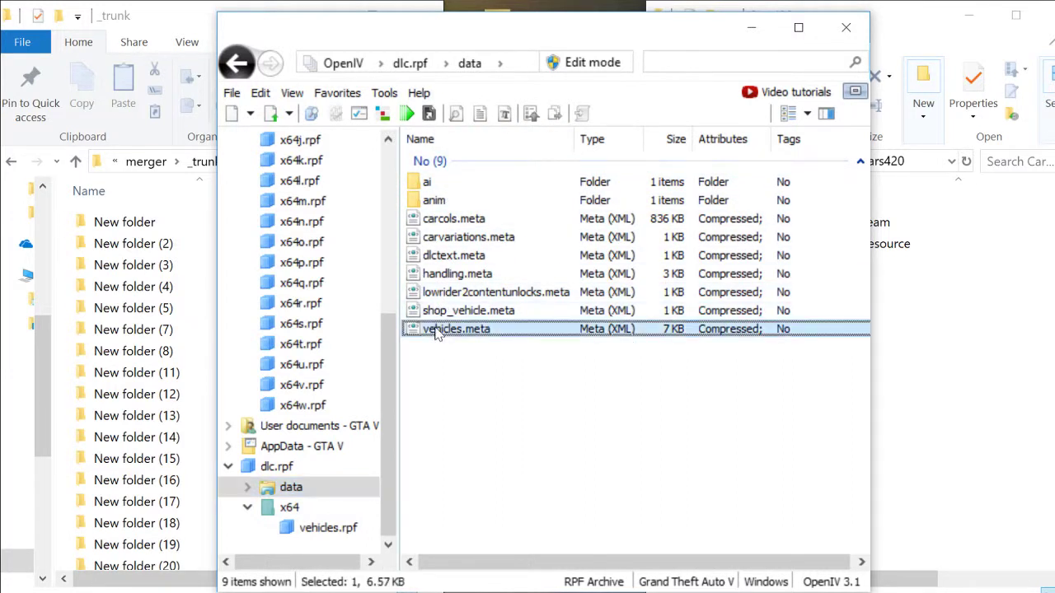
left_click(454, 257, "ctrl")
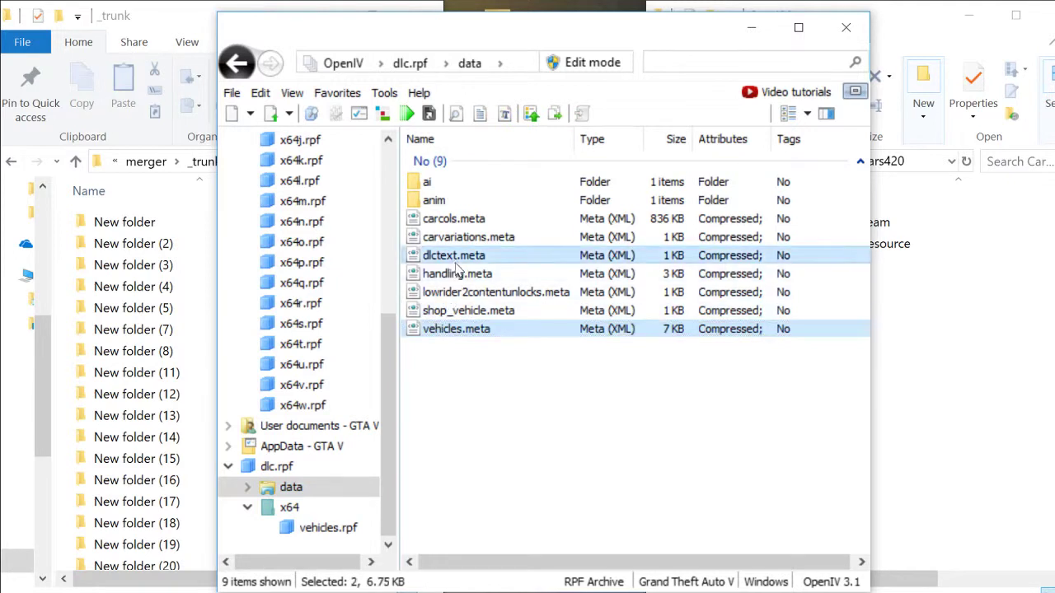
left_click(456, 329)
left_click(455, 275, "ctrl")
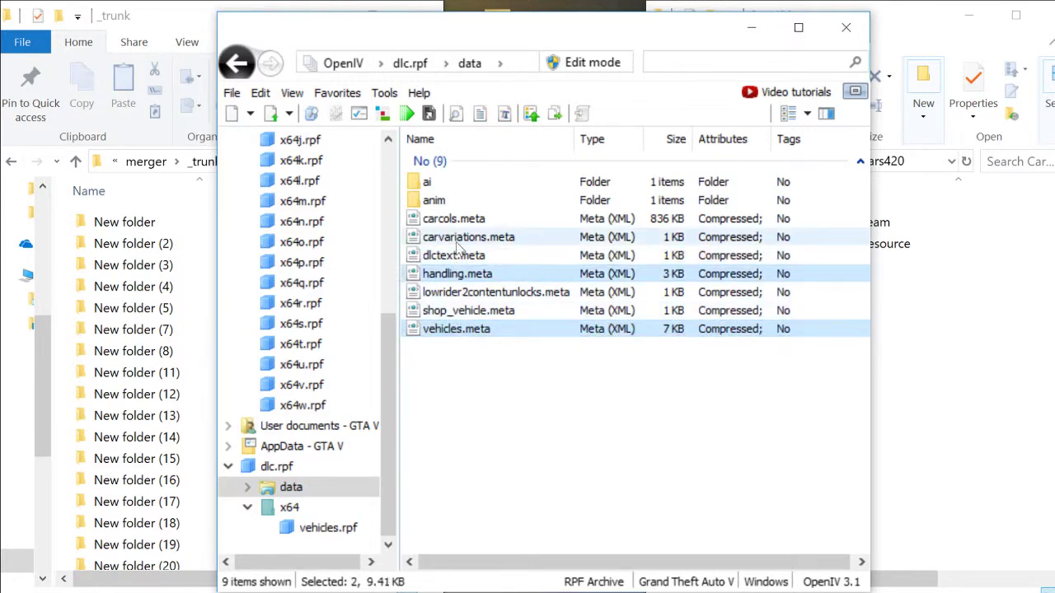
left_click(457, 238, "ctrl")
left_click(456, 221, "ctrl")
left_click_drag(431, 228, 152, 220)
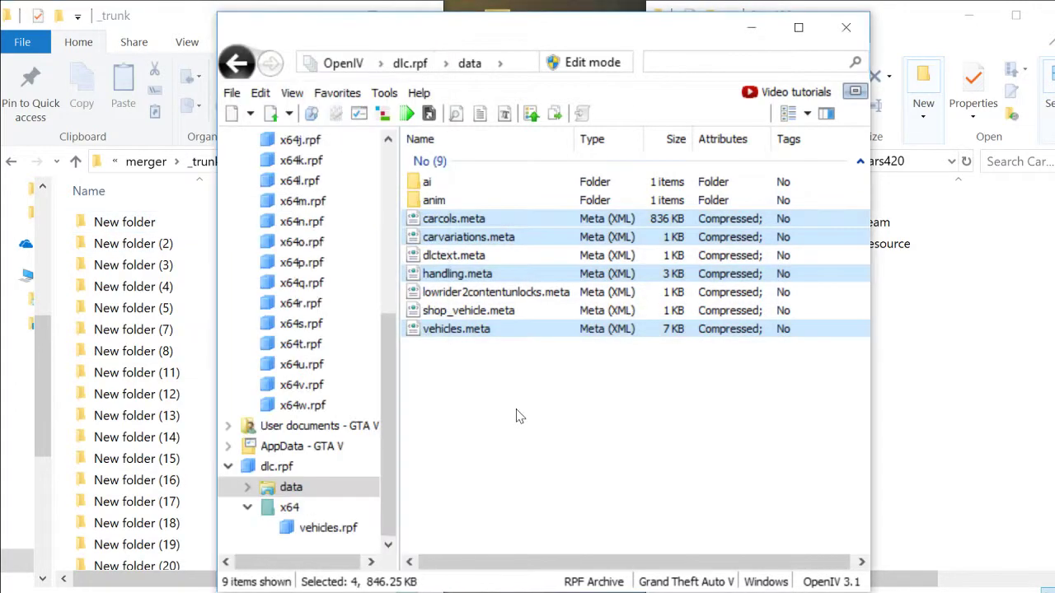
left_click(517, 417)
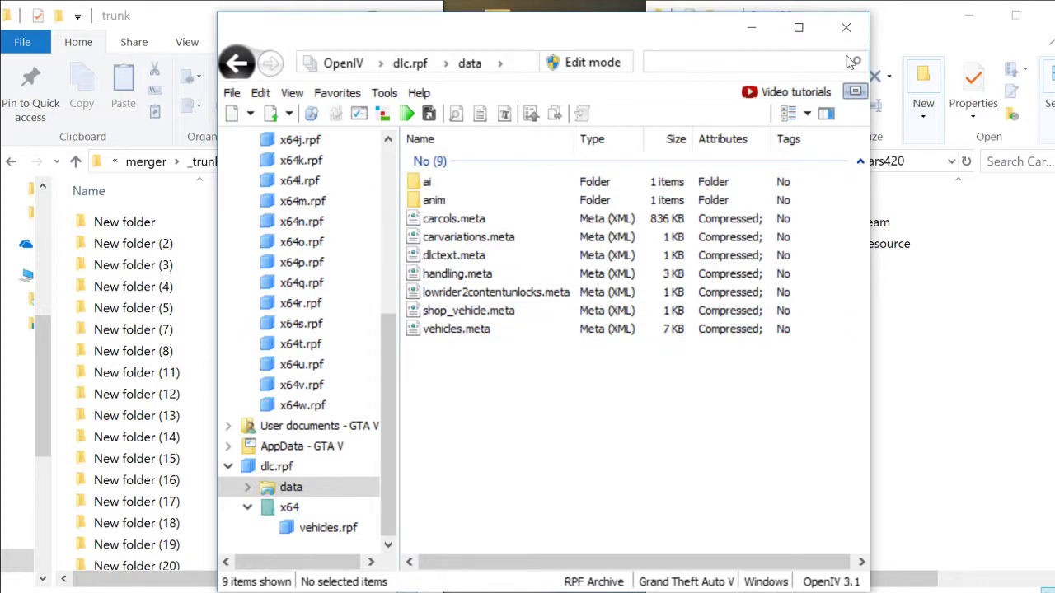
left_click(845, 27)
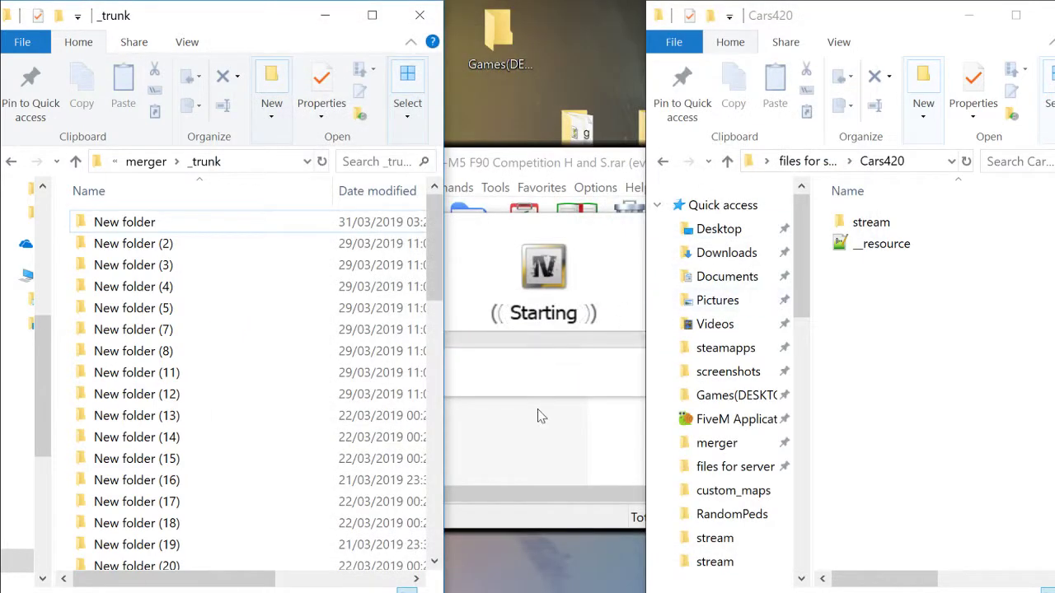
Put the M5 F90 Competition H and S archive away and bring the strrv dlc.rpf forward in OpenIV
left_click(535, 443)
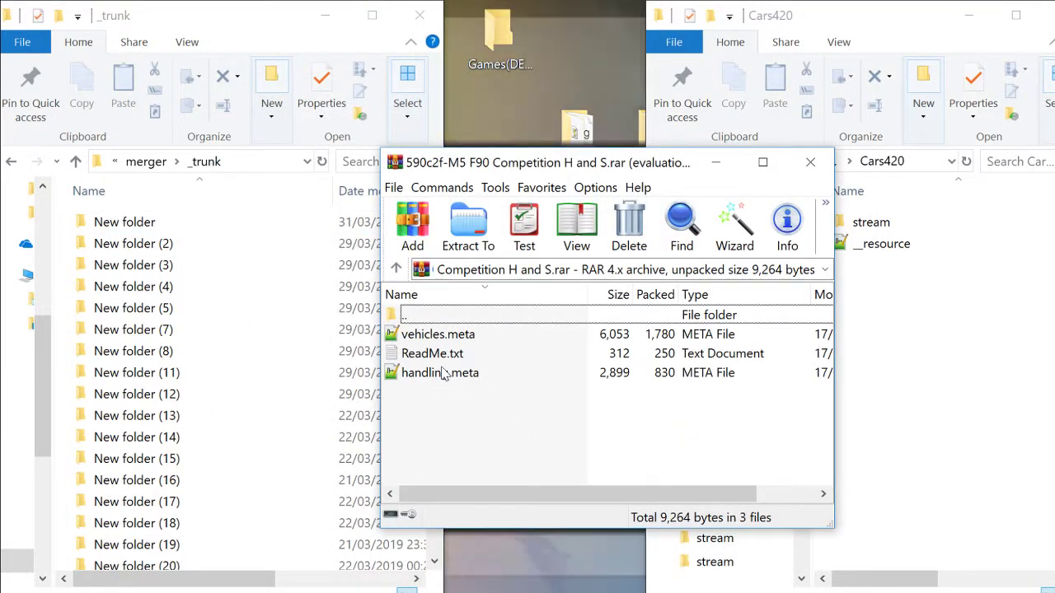
left_click(716, 163)
left_click(504, 355)
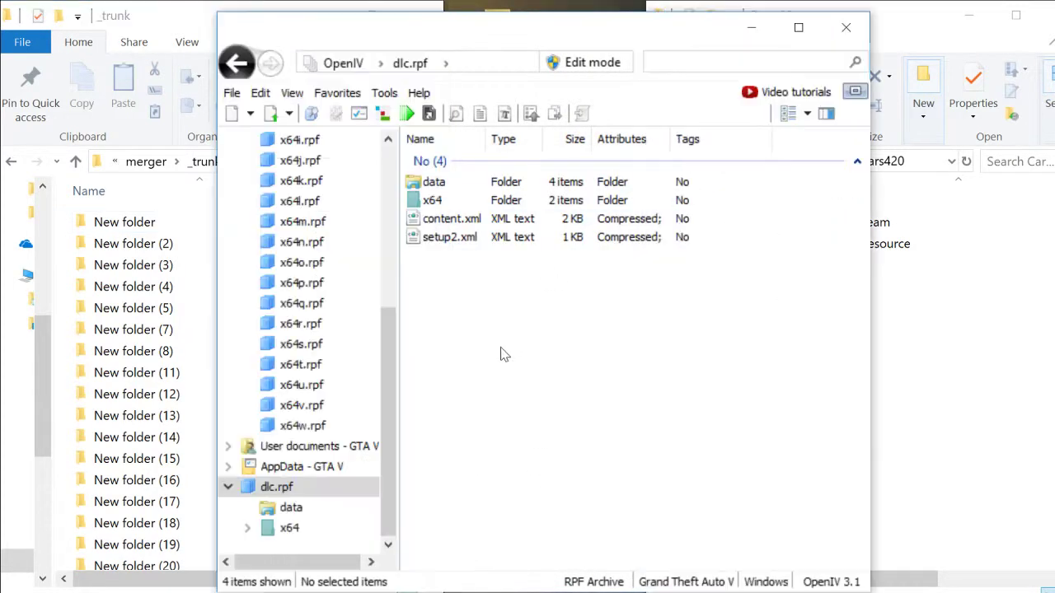
Extract strrv.yft, strrv.ytd and strrv_hi.yft from x64/vehicles.rpf into the stream folder of Cars420
double_click(446, 200)
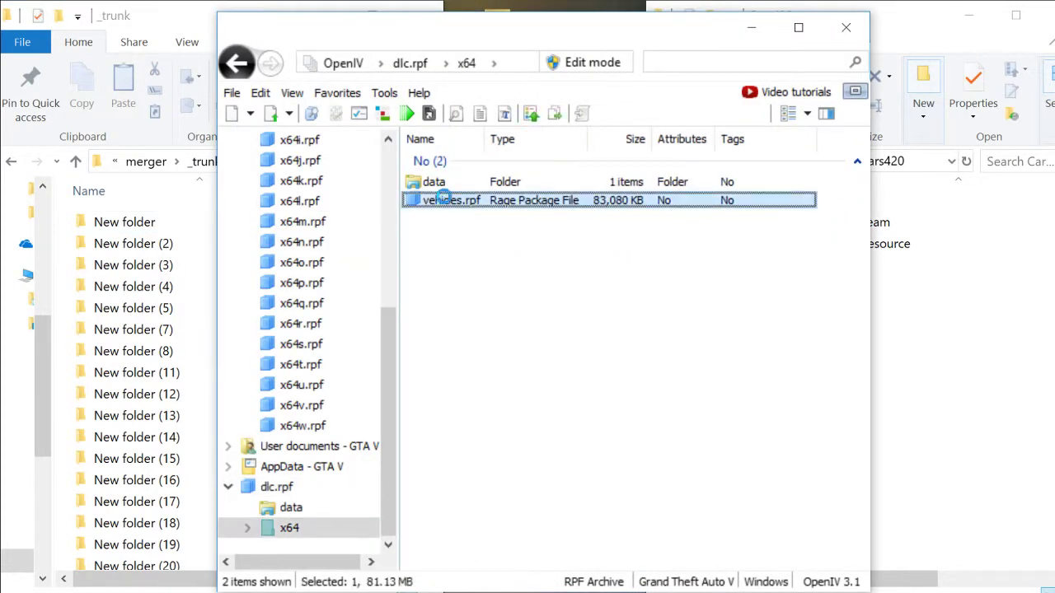
double_click(447, 200)
left_click_drag(454, 270, 460, 183)
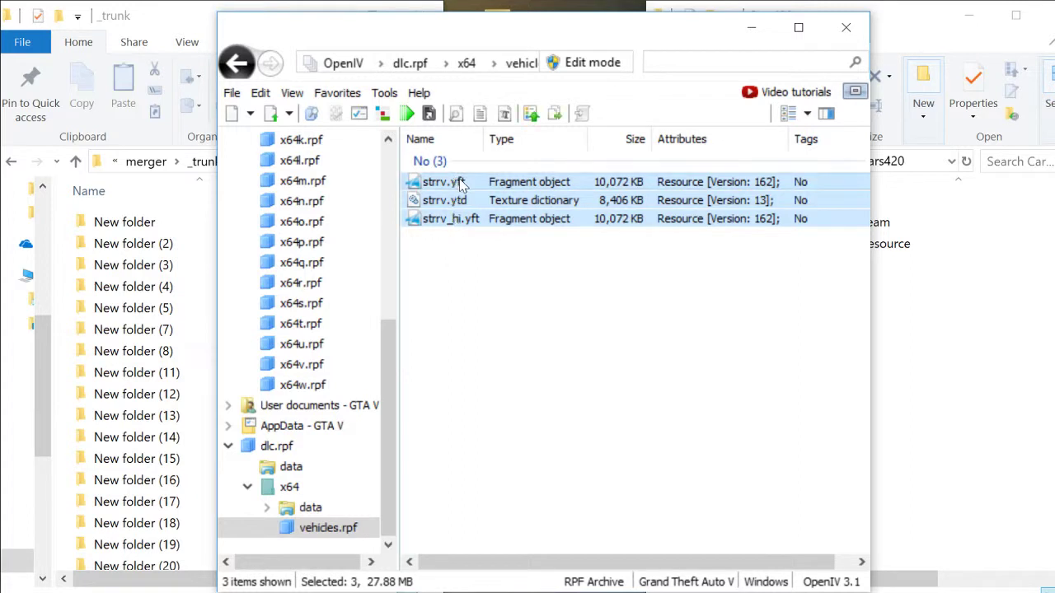
left_click_drag(923, 198, 873, 221)
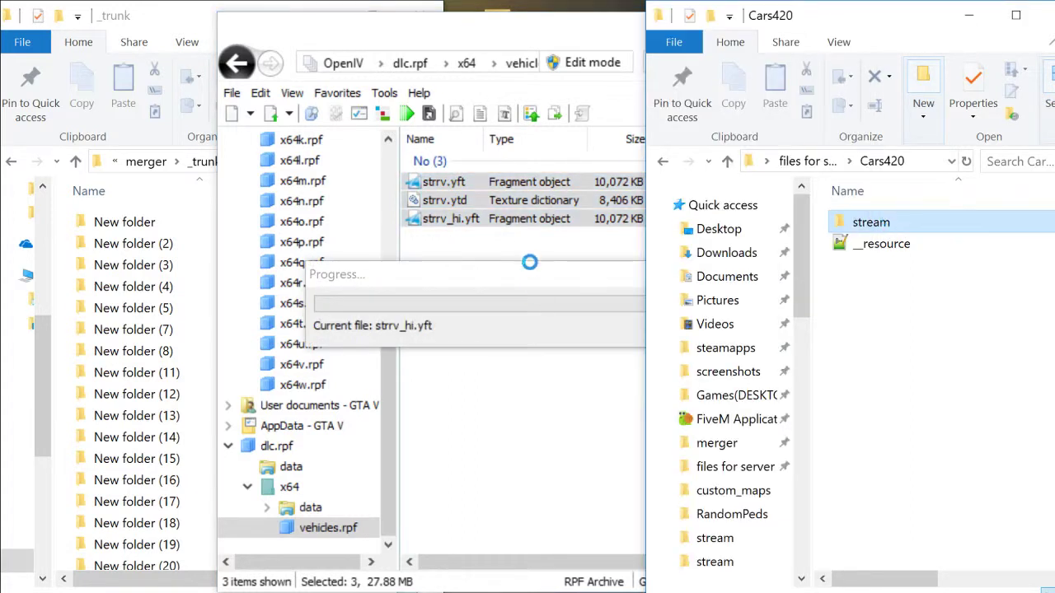
Extract carvariations.meta, handling.meta and vehicles.meta from the strrv data folder into New folder (2) in _trunk and close OpenIV
left_click(292, 467)
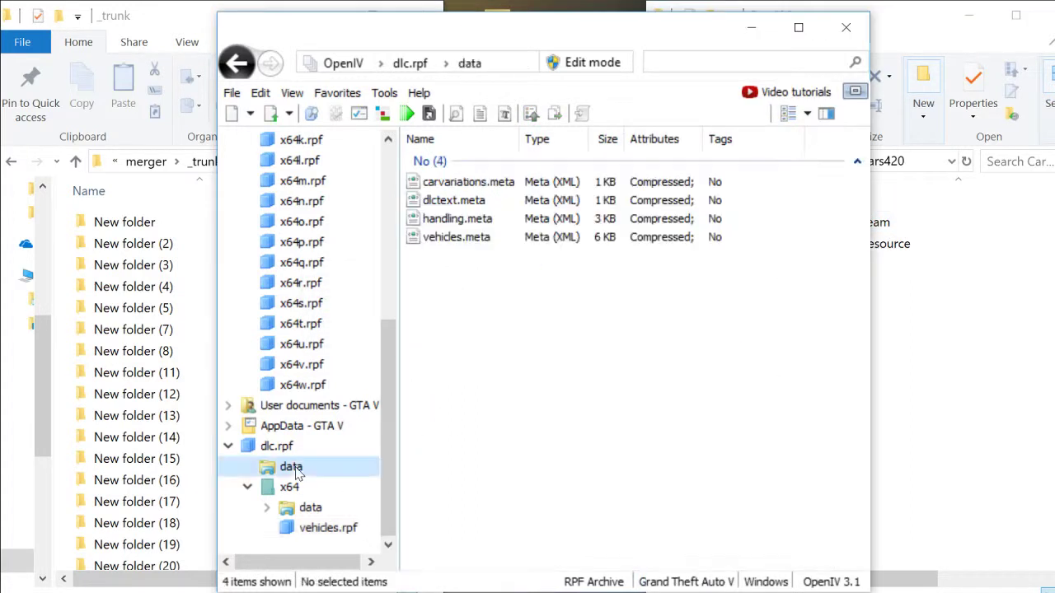
left_click_drag(455, 270, 442, 216)
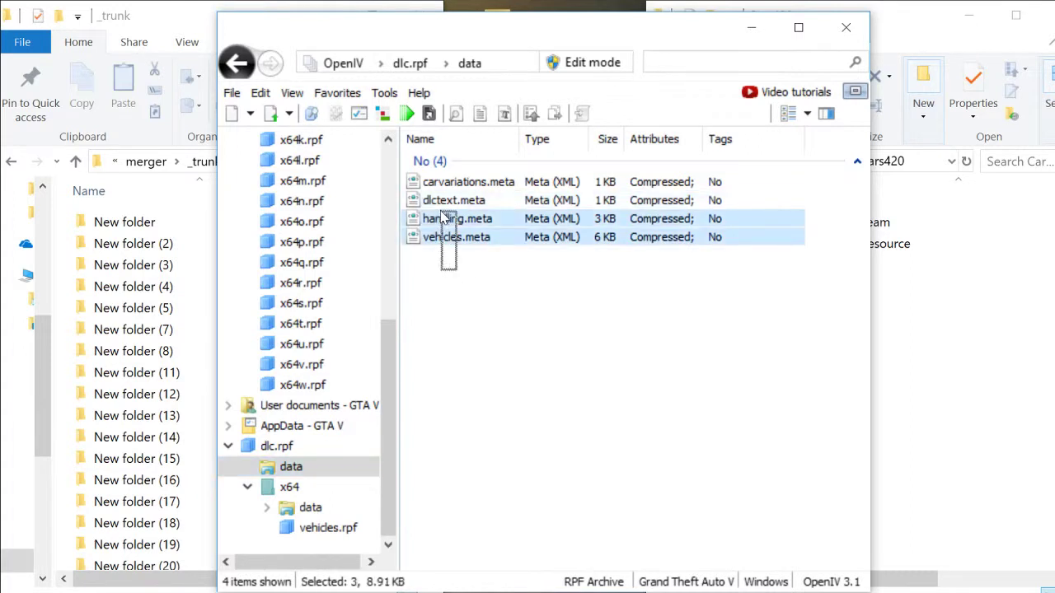
left_click(459, 183, "ctrl")
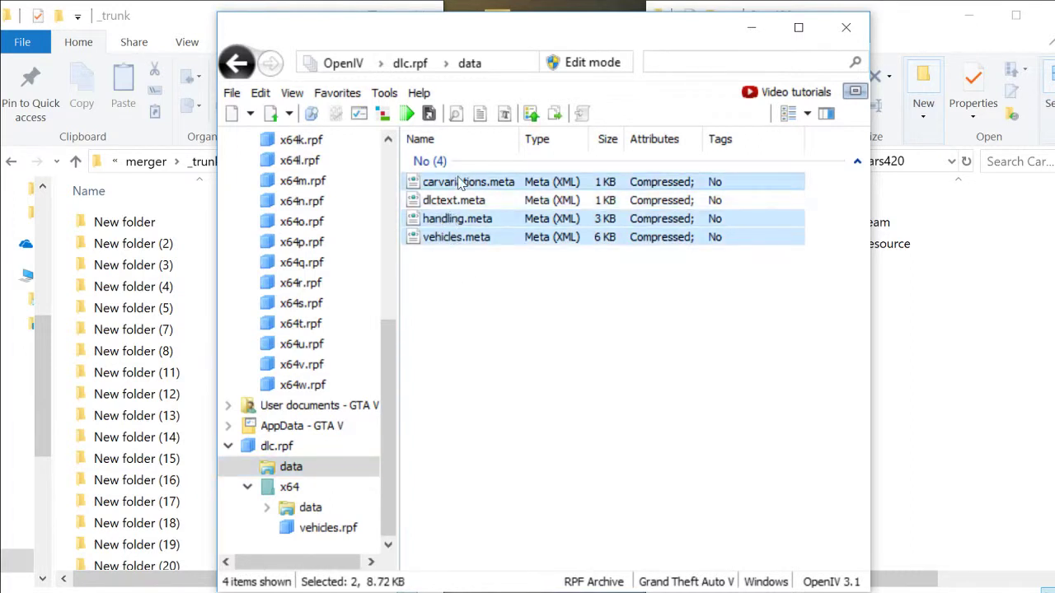
left_click(141, 244)
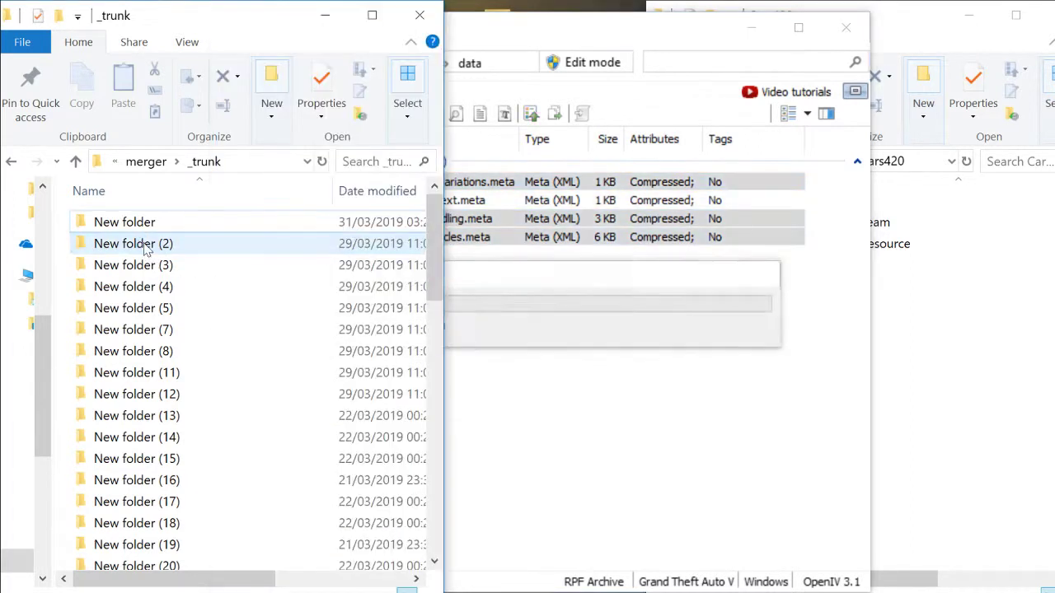
left_click(631, 381)
left_click(177, 240)
left_click(595, 355)
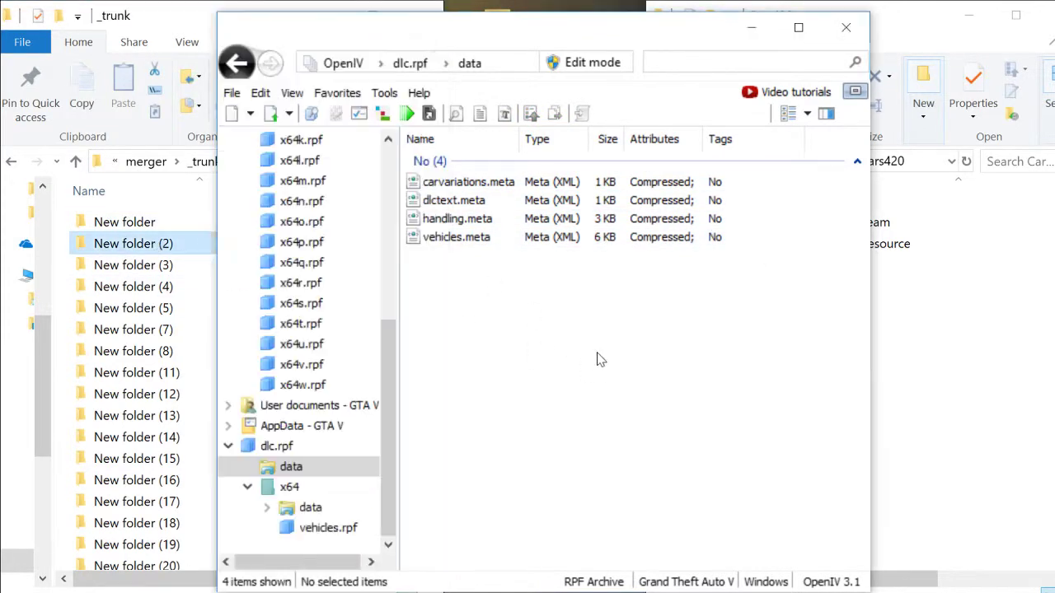
left_click(846, 28)
Open dlc.rpf from the ADDONOFFROAD folder of 7ece0c-Offroadram.zip
left_click(464, 434)
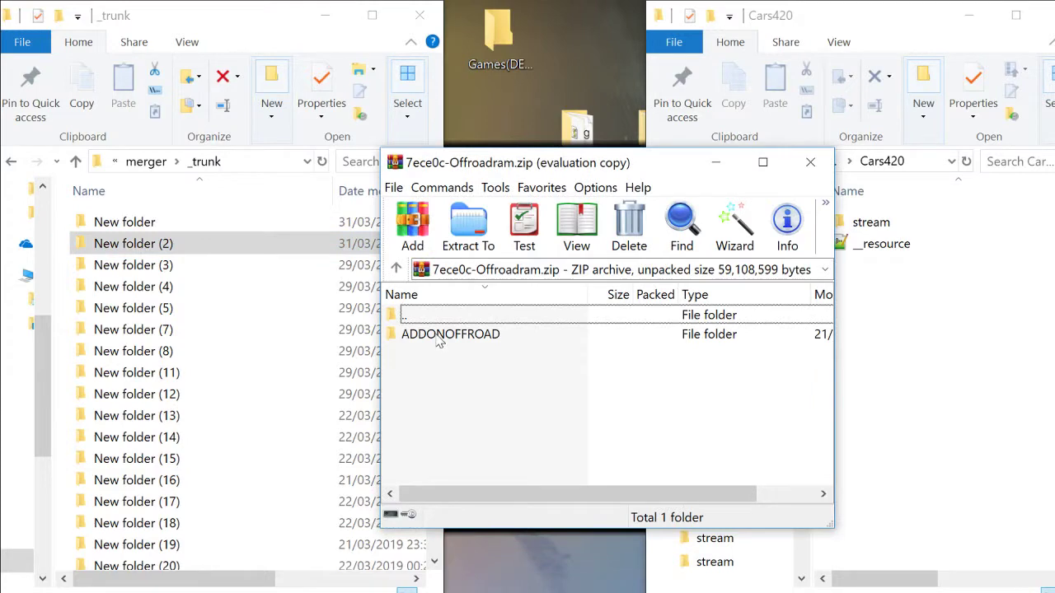
double_click(439, 336)
double_click(454, 352)
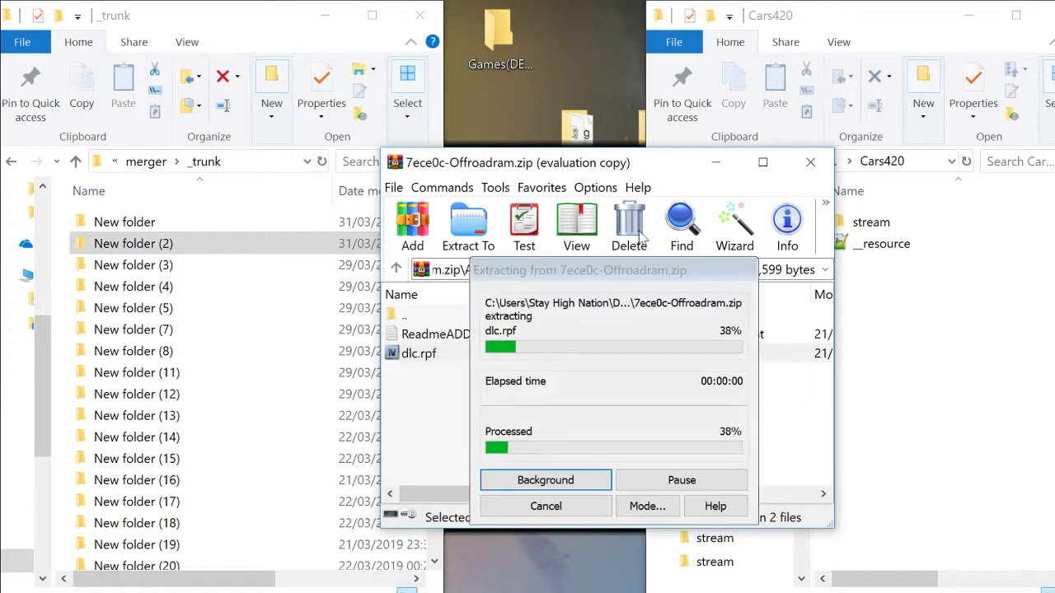
Look inside the 2019 Lamborghini Aventador SVJ Handling and Sounds archive's main folder and put the archive away
left_click(730, 172)
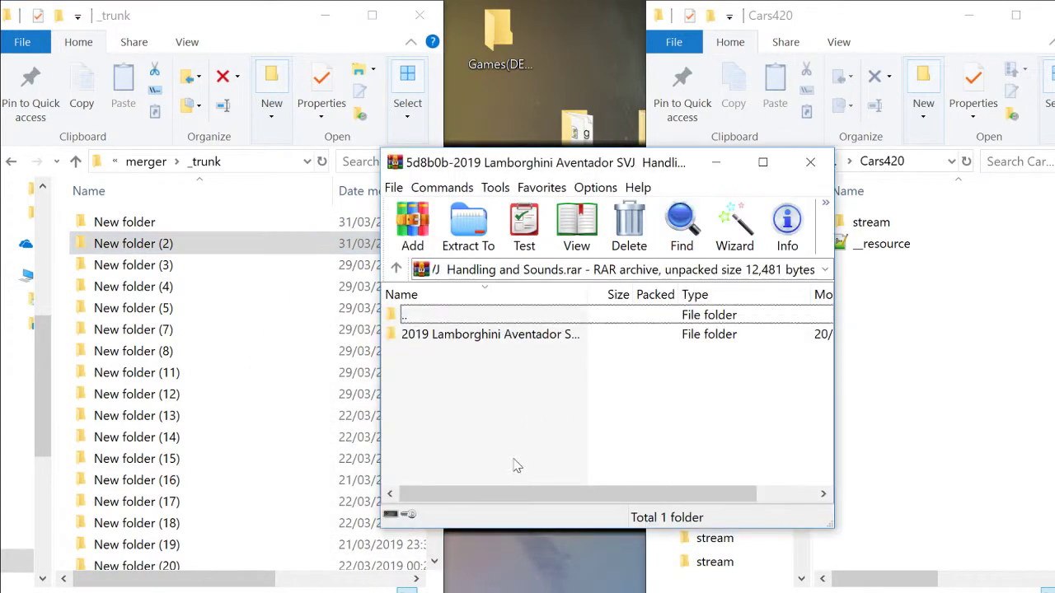
double_click(487, 335)
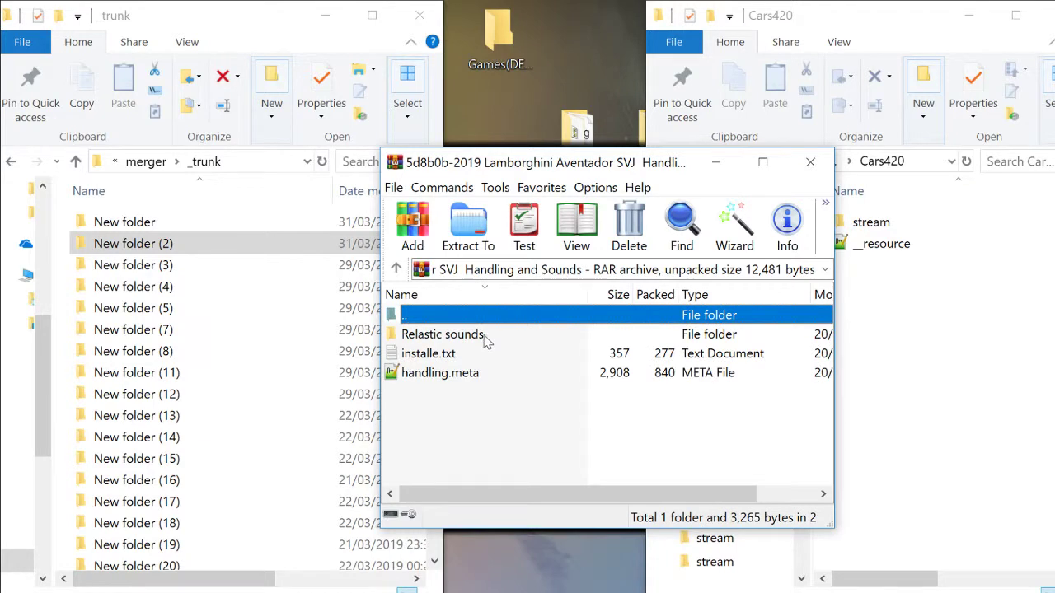
left_click(714, 165)
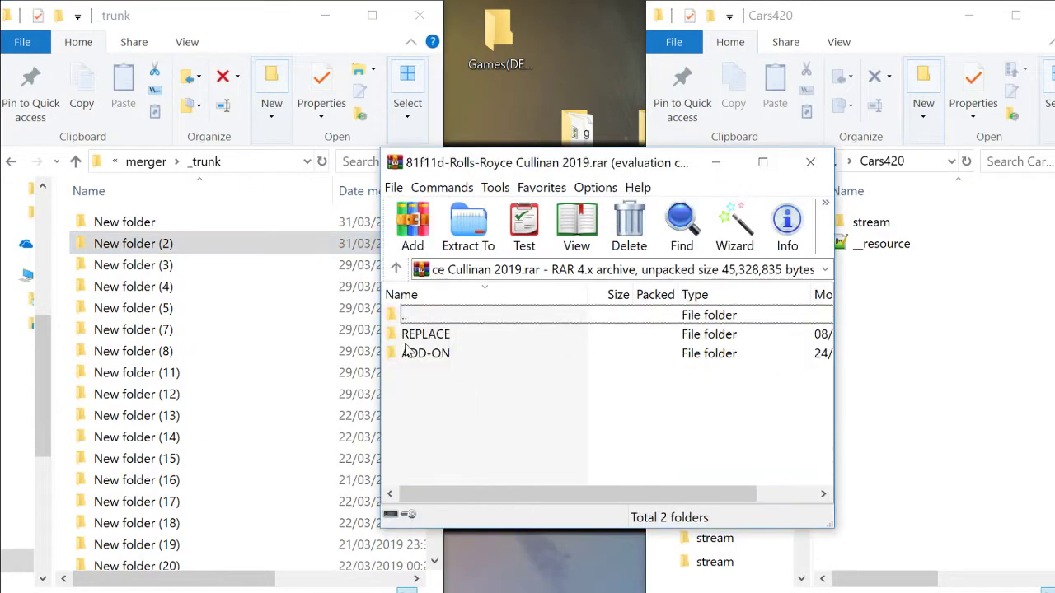
Open dlc.rpf from the ADD-ON\Files folder of the Rolls-Royce Cullinan 2019 archive and put the archive away
double_click(462, 336)
double_click(459, 315)
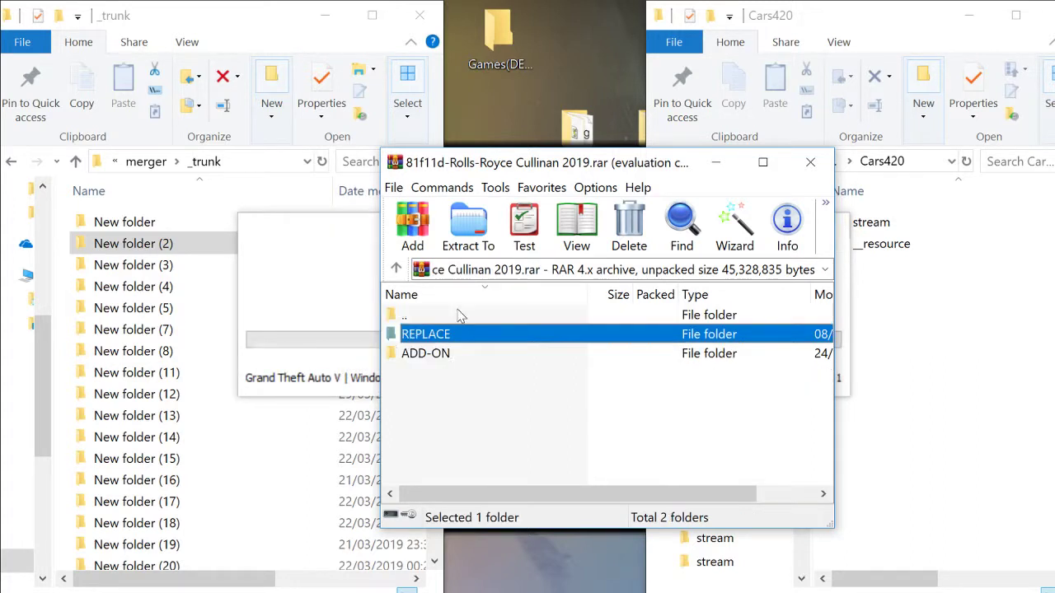
double_click(459, 354)
double_click(449, 334)
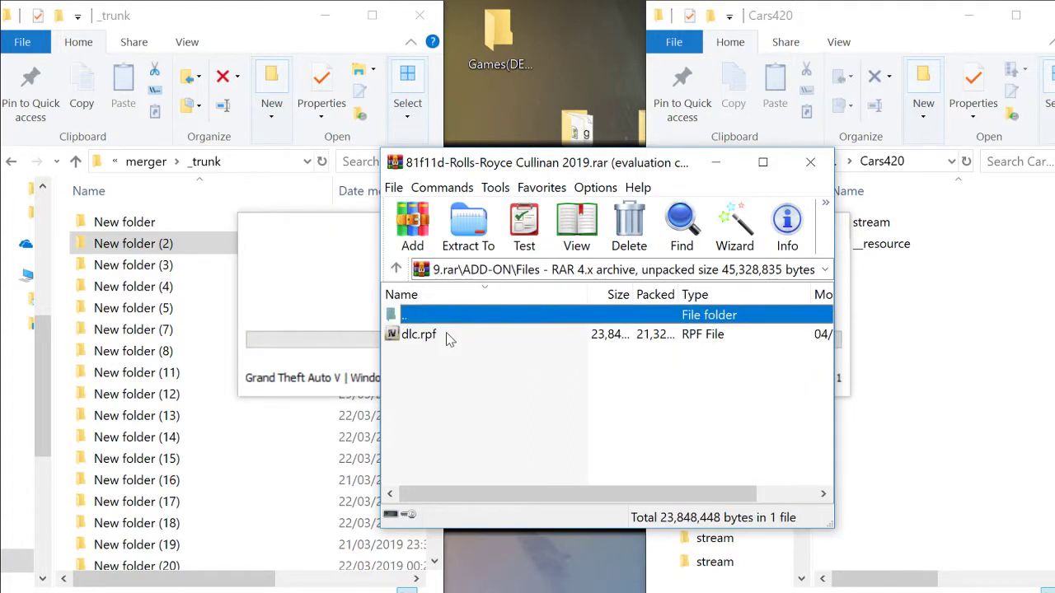
double_click(449, 334)
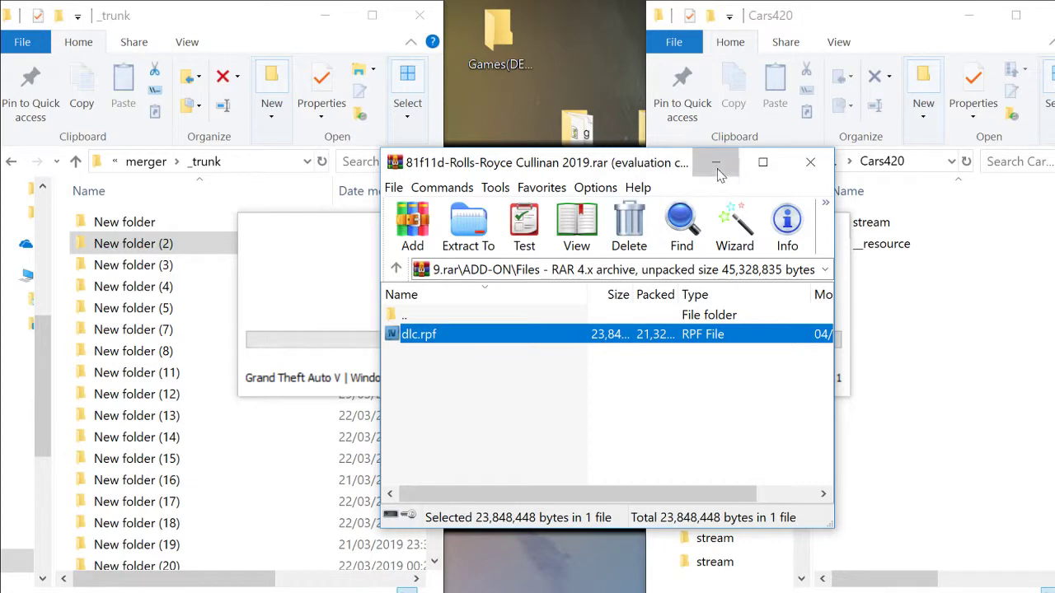
left_click(717, 169)
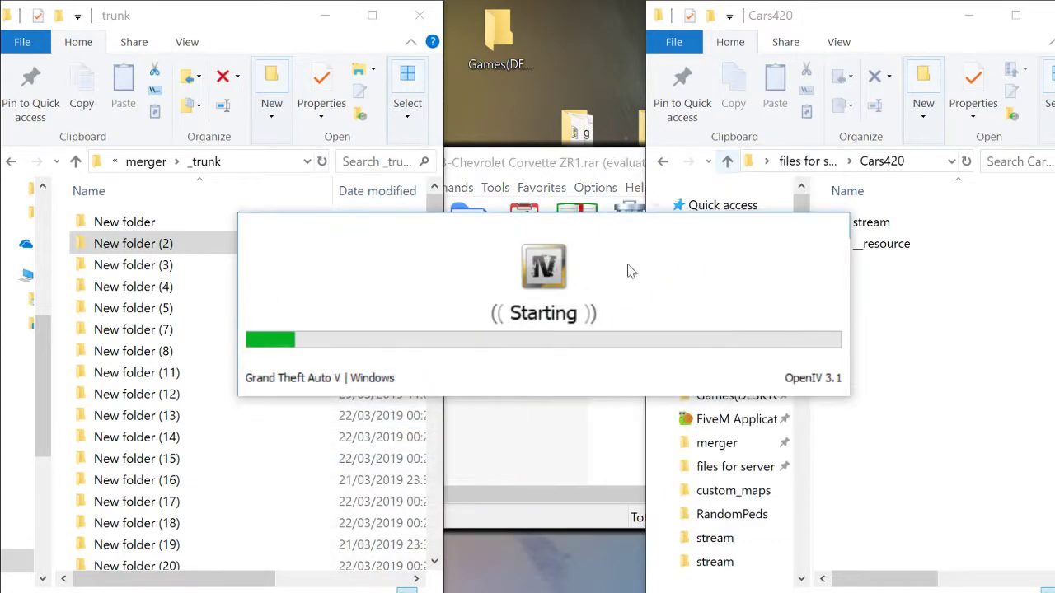
Open dlc.rpf from the corvetteZR1 folder of the Chevrolet Corvette ZR1 archive and put the archive away
left_click(518, 169)
double_click(461, 333)
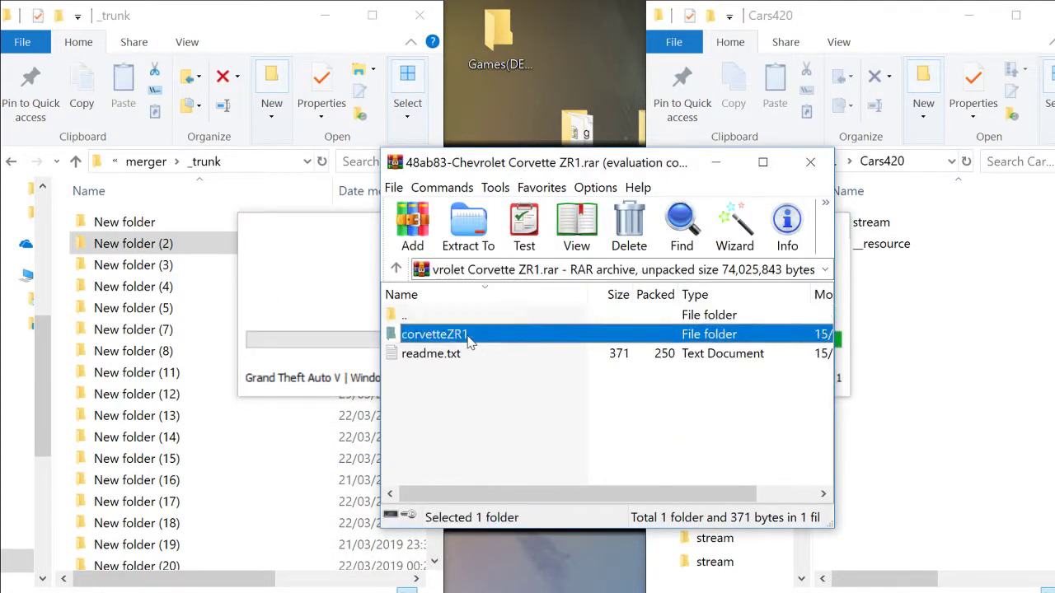
double_click(466, 335)
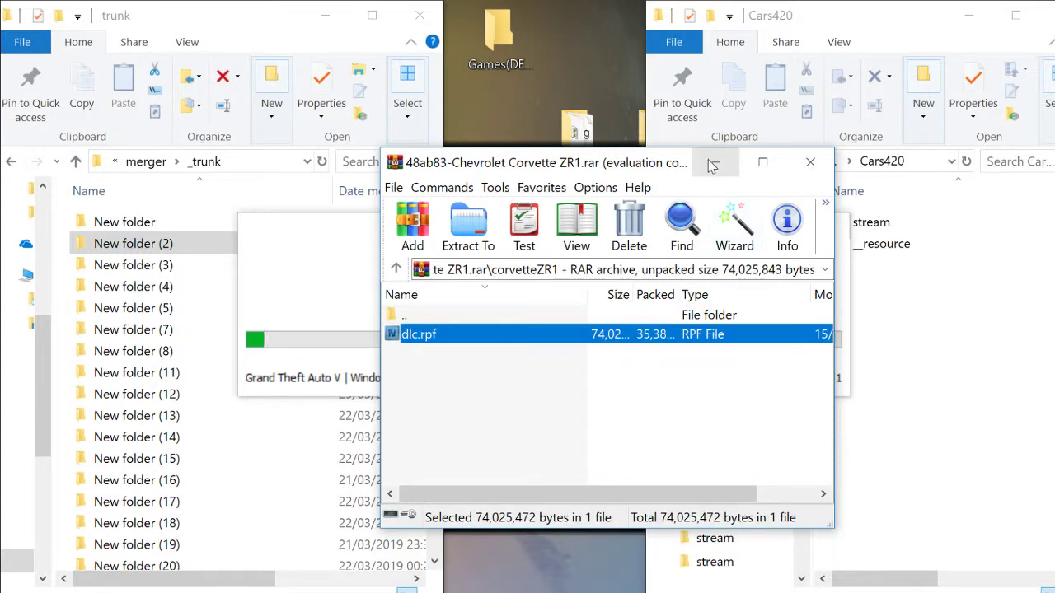
left_click(716, 162)
Put away the BMW M5 F90 interior and handling, McLaren Senna handling and M5 F90 Competition V1.0 archives
left_click(525, 442)
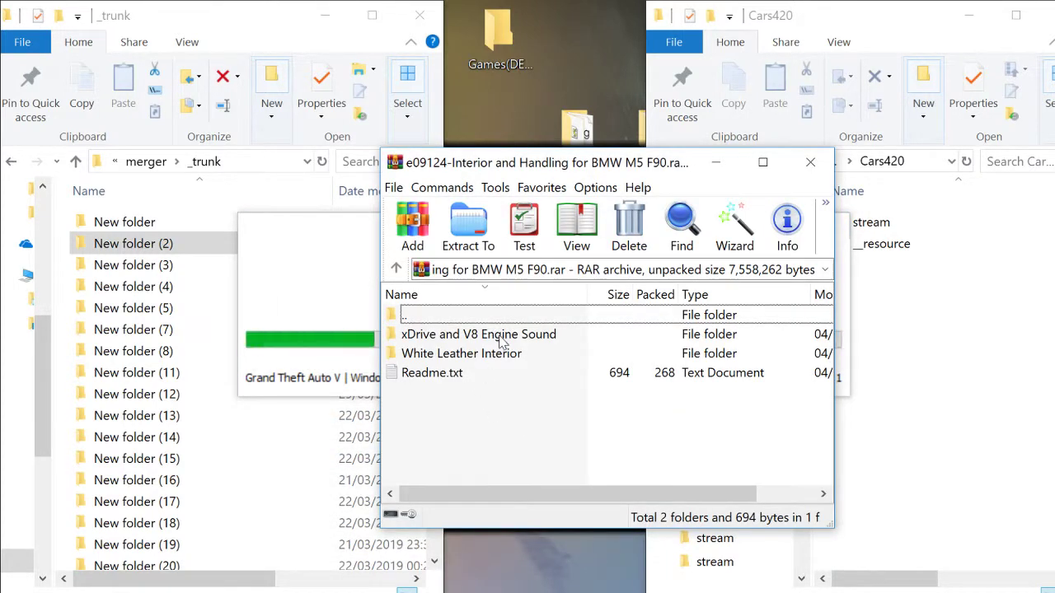
left_click(715, 162)
left_click(549, 430)
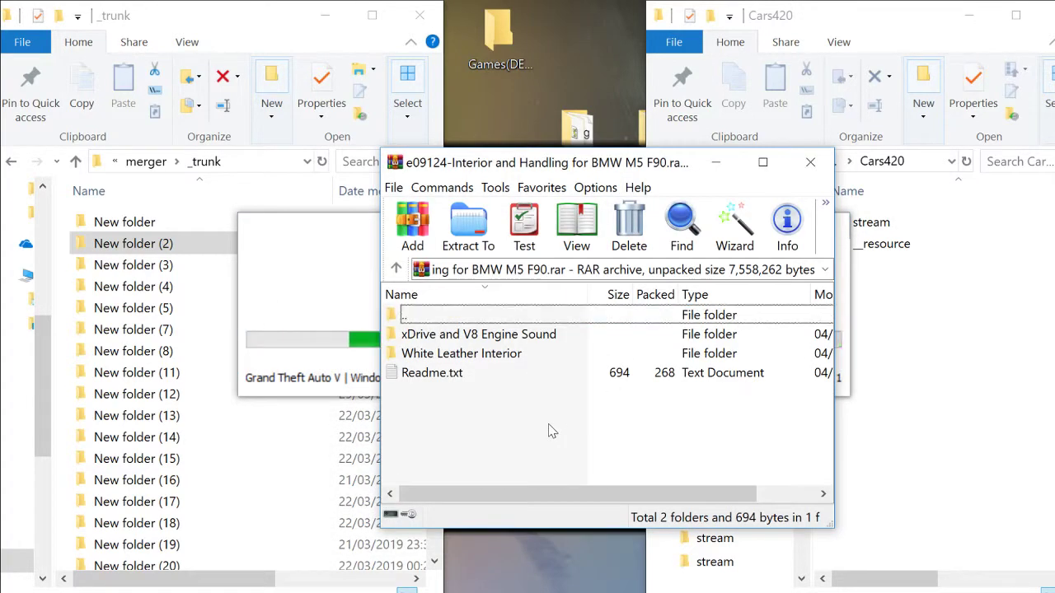
left_click(716, 168)
left_click(506, 501)
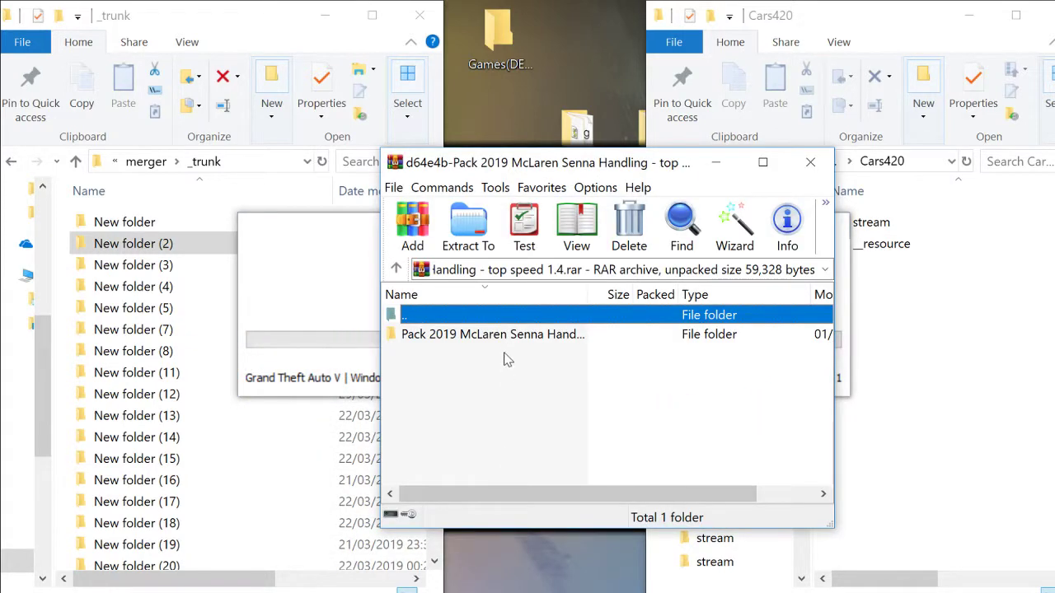
left_click(715, 162)
left_click(527, 456)
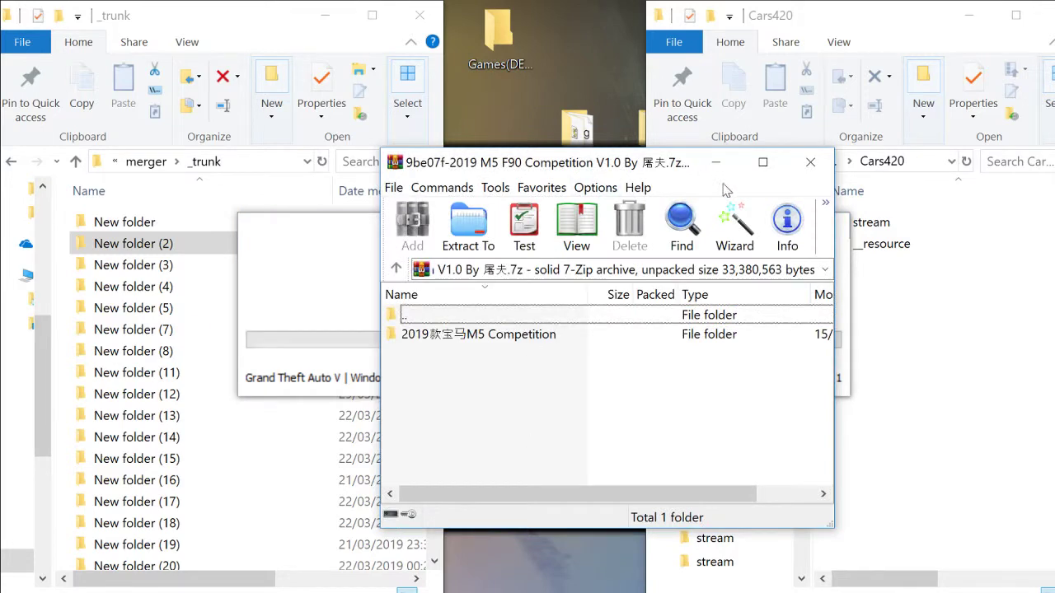
left_click(715, 162)
Check the Replace folder of the 2019 BMW X6 M archive, open dlc.rpf from Add-On\x6m and put the archive away
left_click(523, 445)
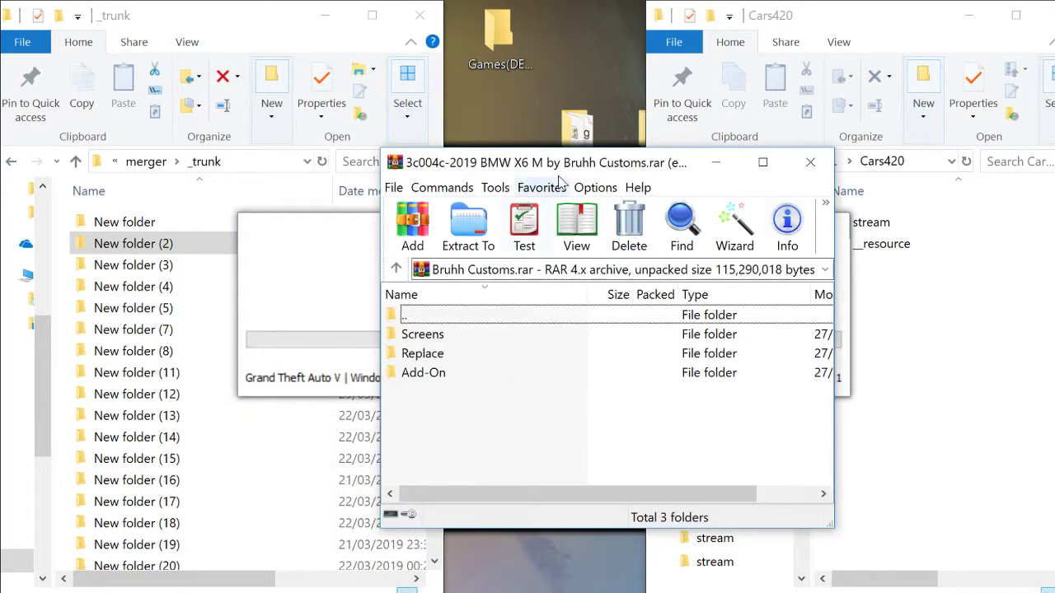
double_click(466, 354)
left_click(461, 336)
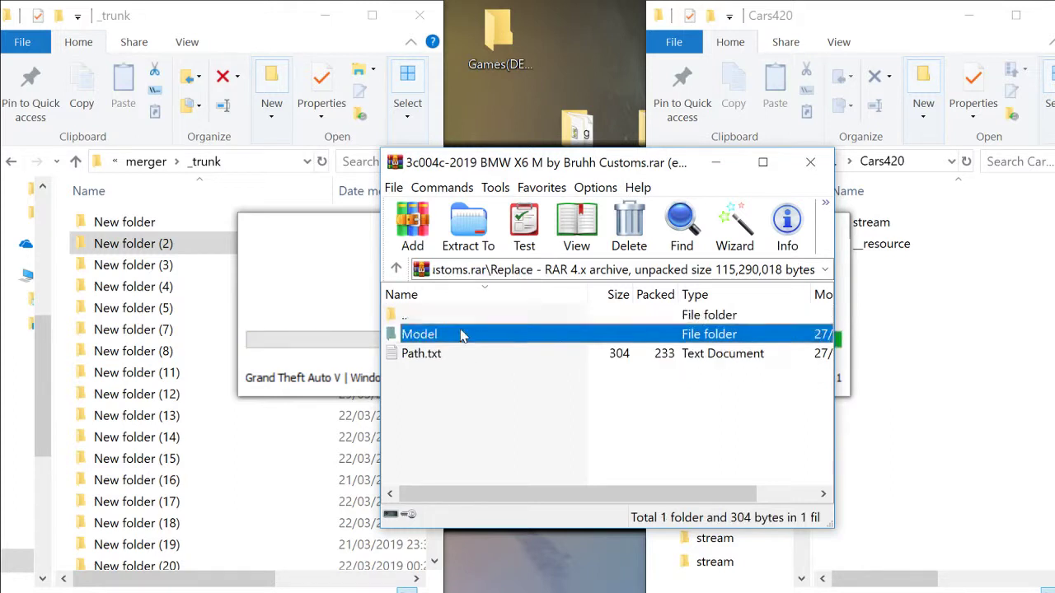
double_click(461, 335)
left_click_drag(456, 414, 448, 351)
left_click(443, 320)
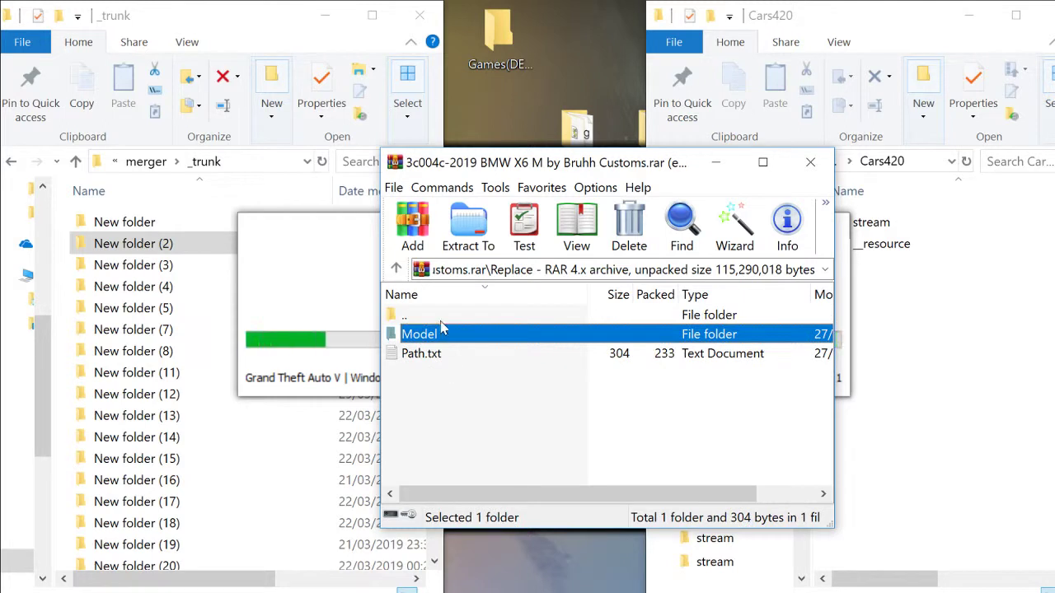
double_click(441, 323)
double_click(445, 374)
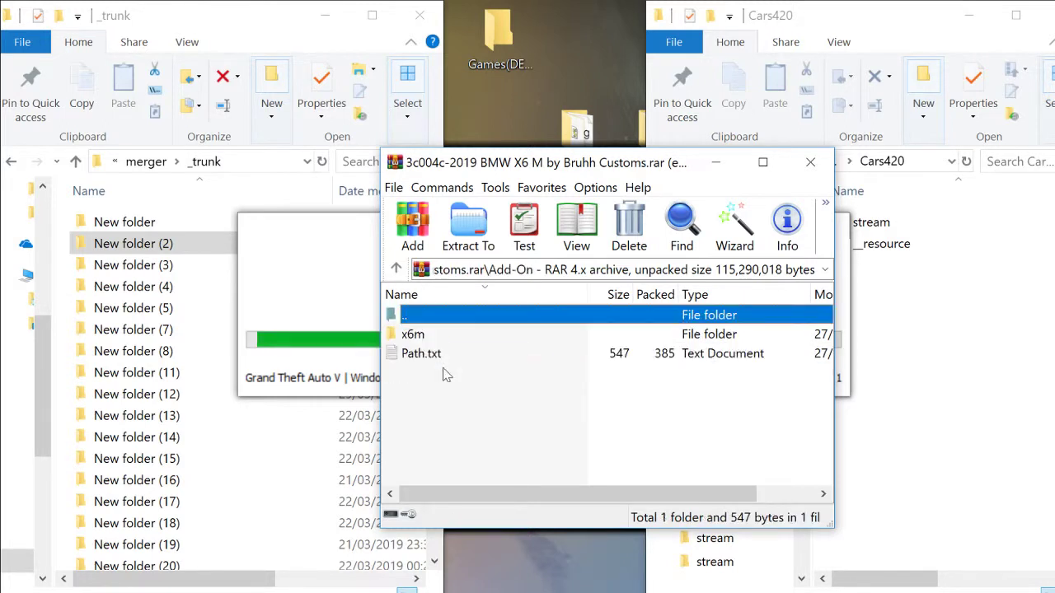
double_click(445, 335)
double_click(444, 335)
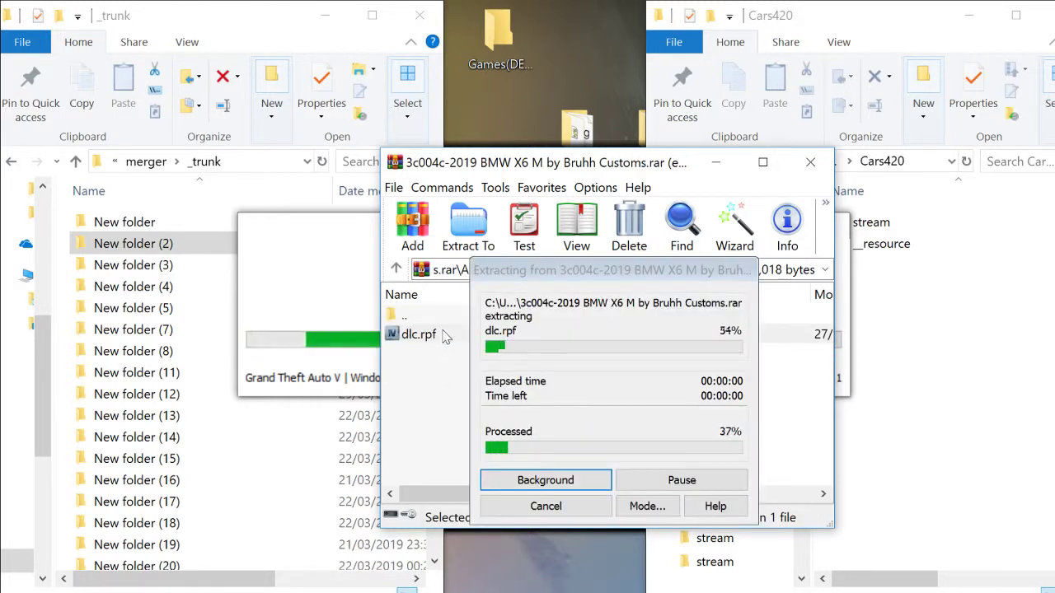
left_click(706, 168)
Open dlc.rpf from the ADD-ON\Files folder of the Tesla Roadster 2020 archive and put the archive away
left_click(556, 418)
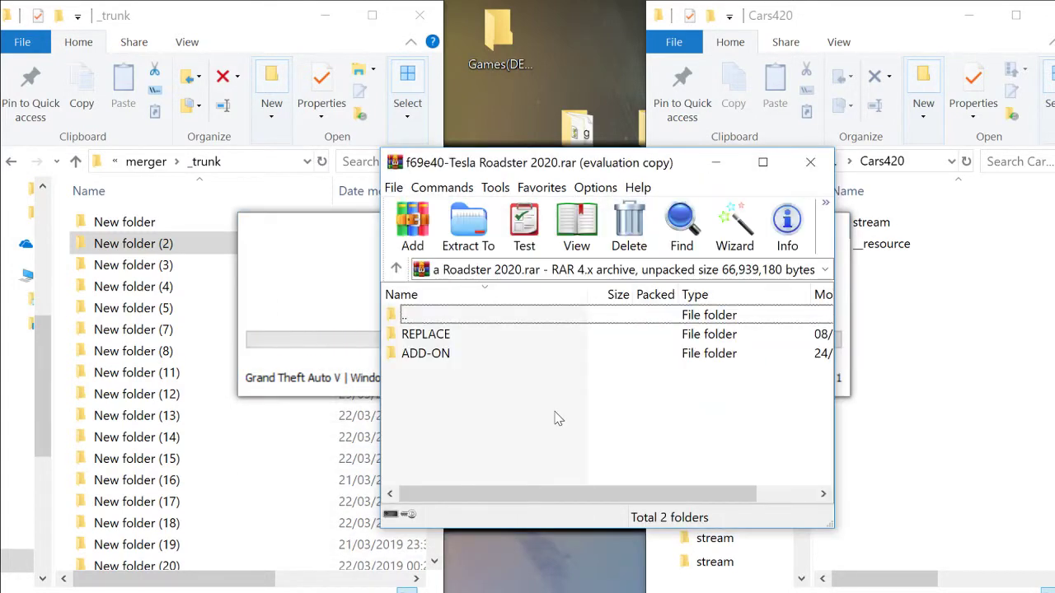
double_click(450, 354)
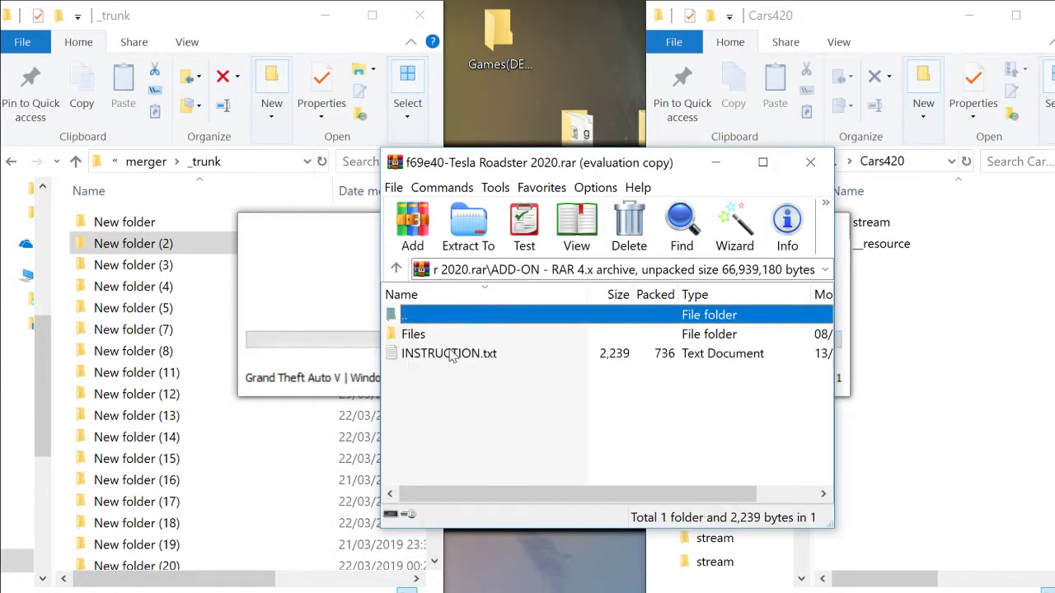
double_click(441, 319)
double_click(449, 331)
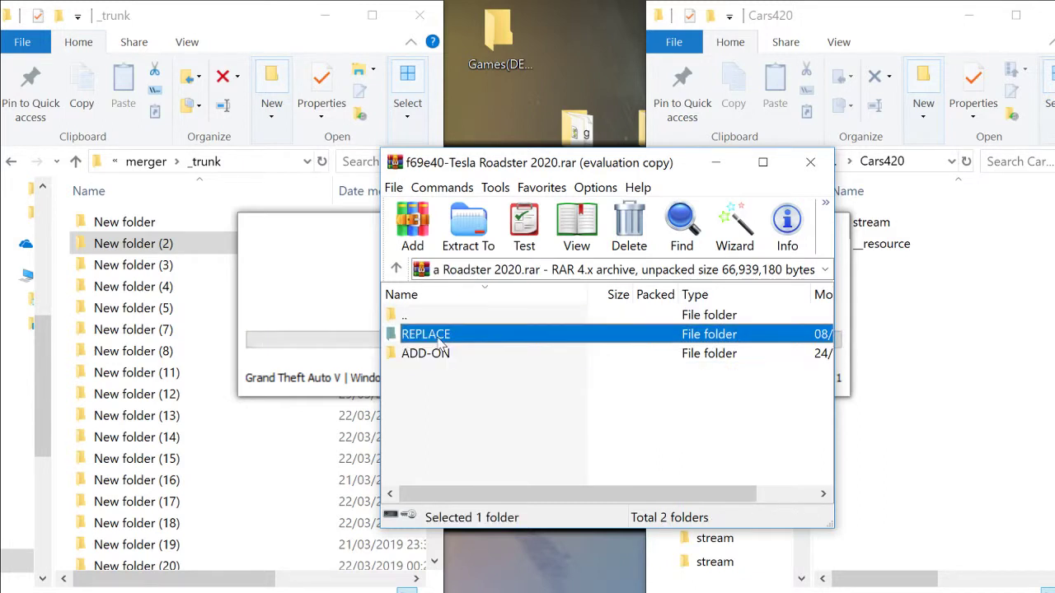
double_click(452, 320)
double_click(439, 354)
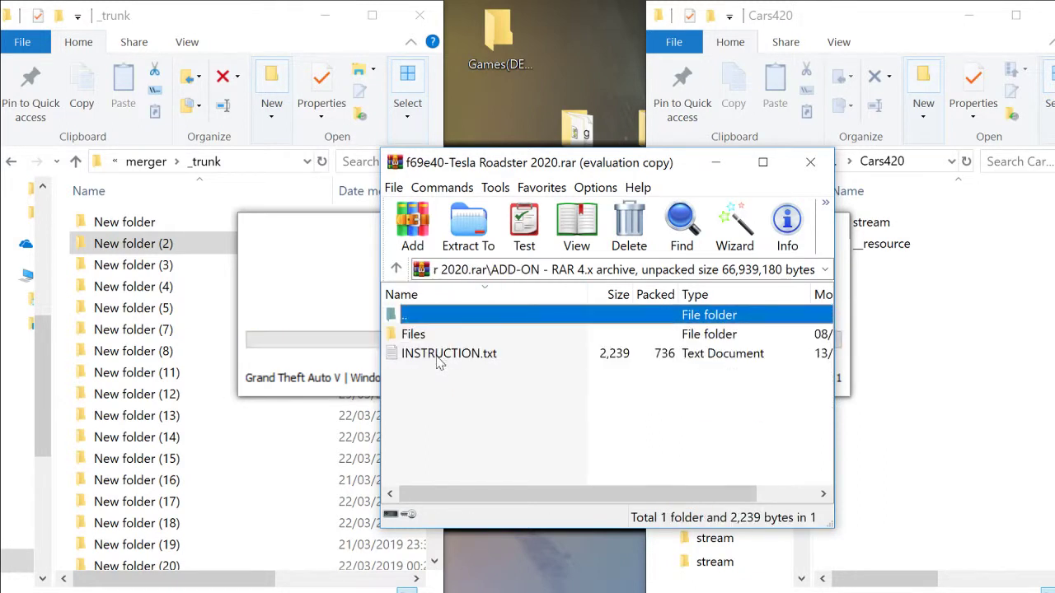
double_click(434, 333)
double_click(430, 334)
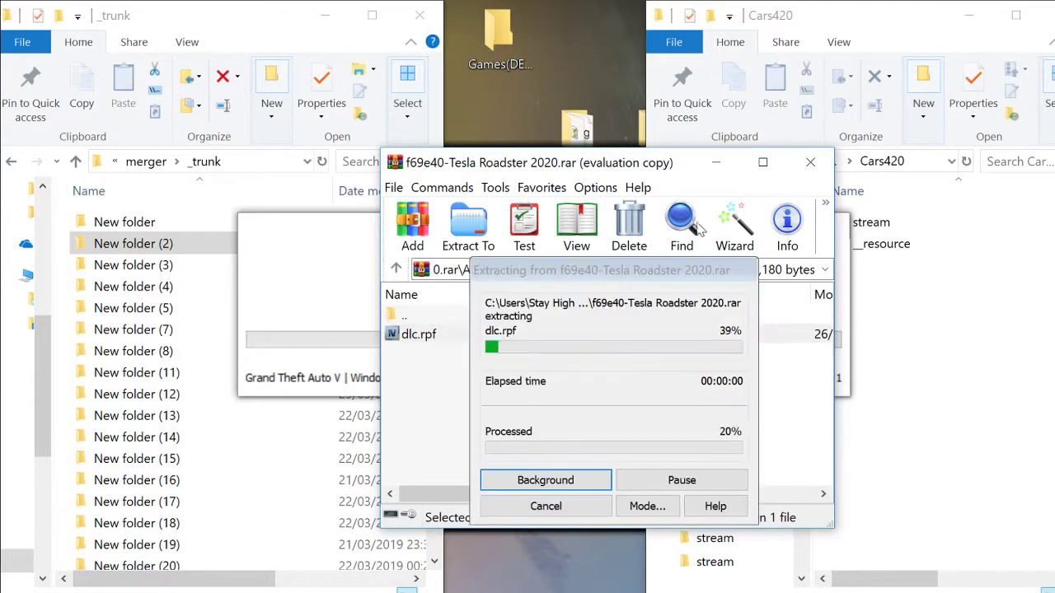
left_click(715, 162)
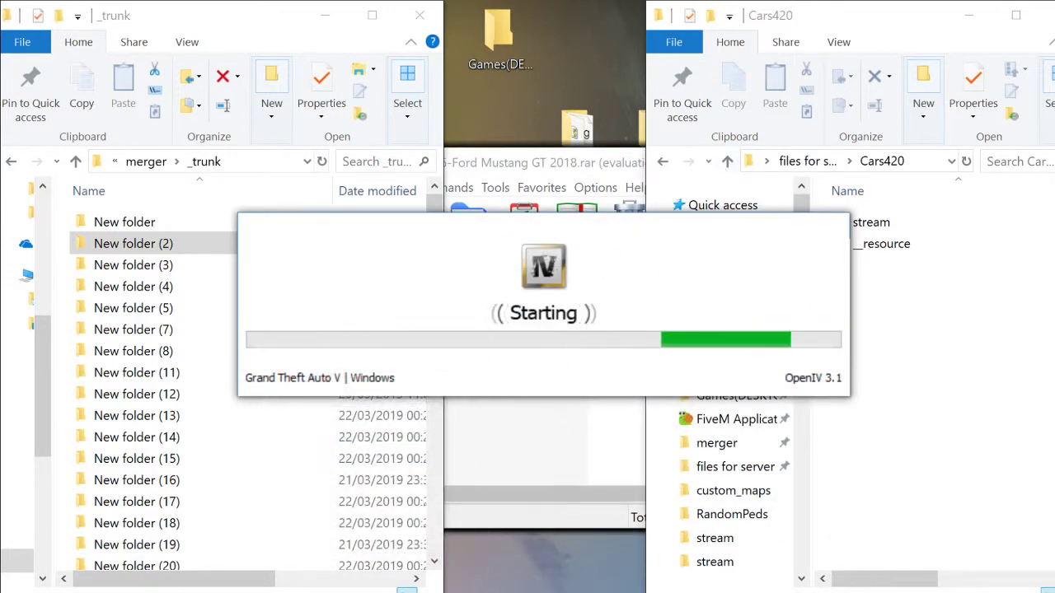
Extract 19ramoffroad.yft, 19ramoffroad.ytd and 19ramoffroad_hi.yft from x64/vehicles.rpf in OpenIV into the stream folder of Cars420
mouse_move(132, 587)
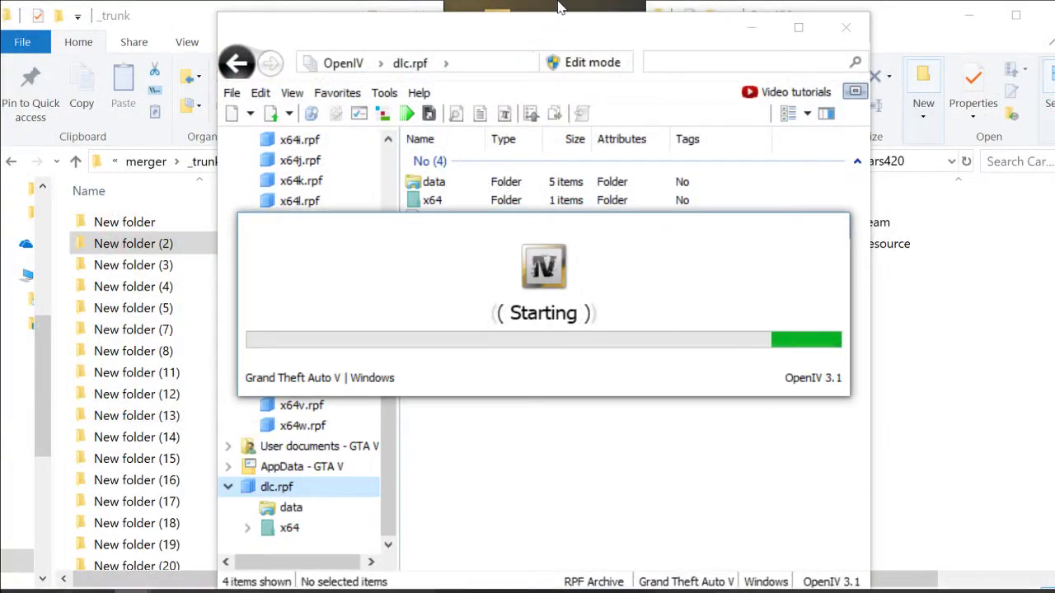
left_click_drag(550, 28, 552, 40)
double_click(453, 212)
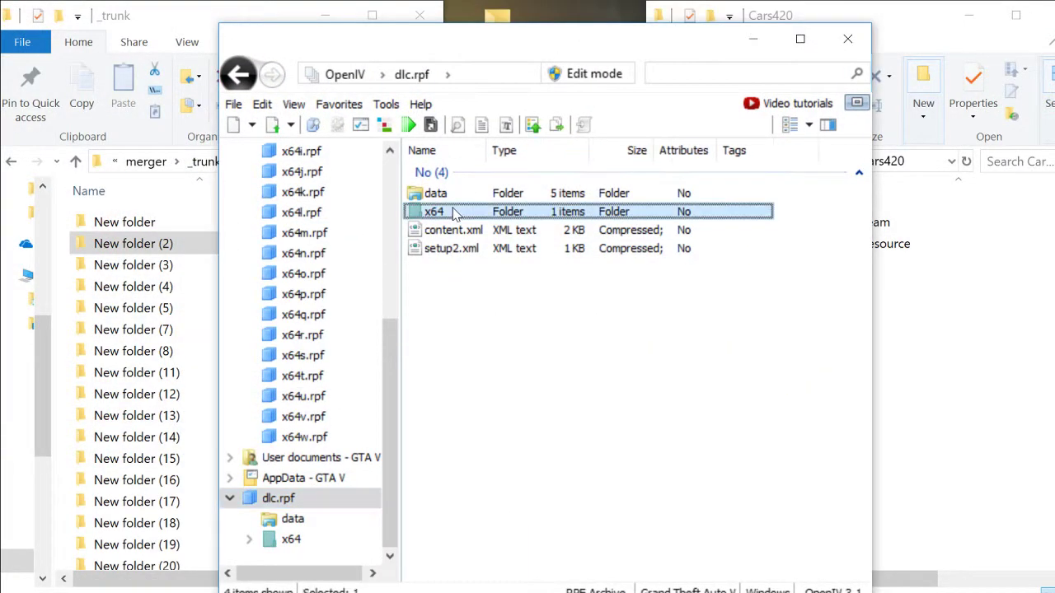
double_click(451, 198)
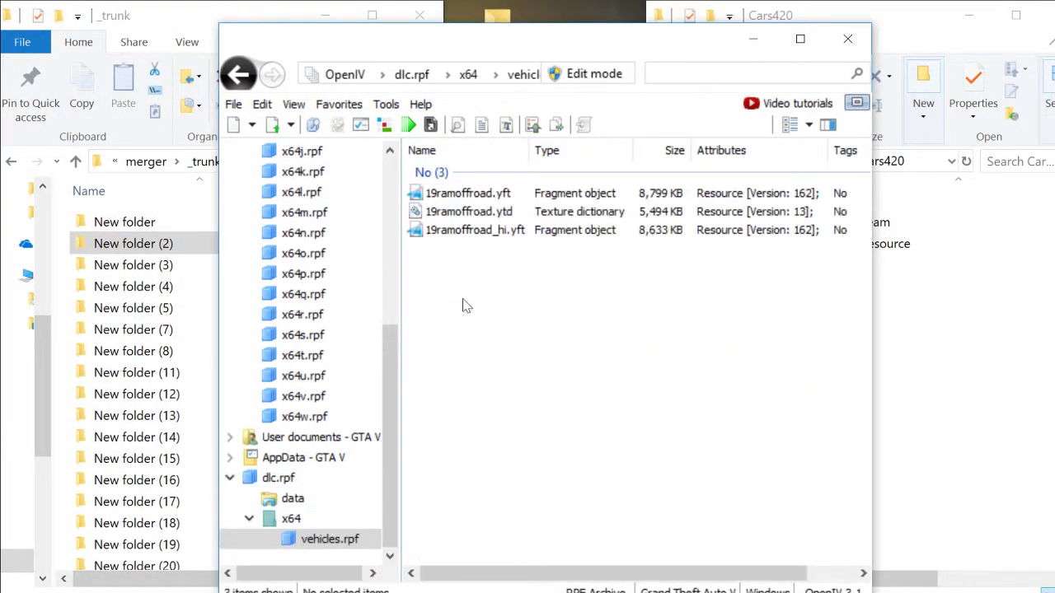
left_click_drag(466, 288, 463, 198)
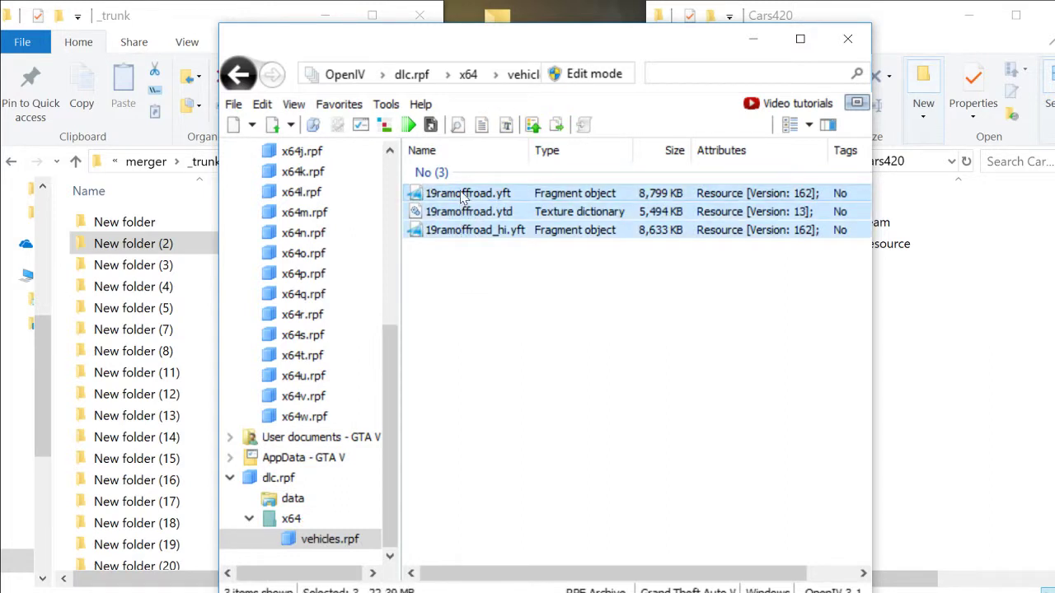
left_click_drag(538, 203, 928, 224)
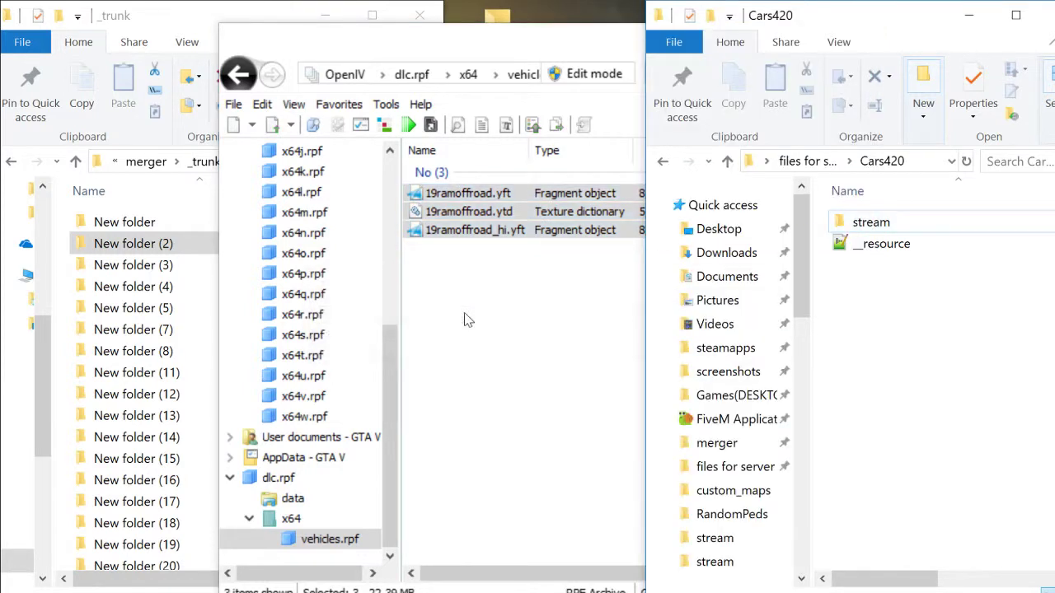
Extract carcols.meta, carvariations.meta, handling.meta and vehicles.meta from the data folder into New folder (3) in _trunk and close OpenIV
left_click(298, 506)
left_click(295, 500)
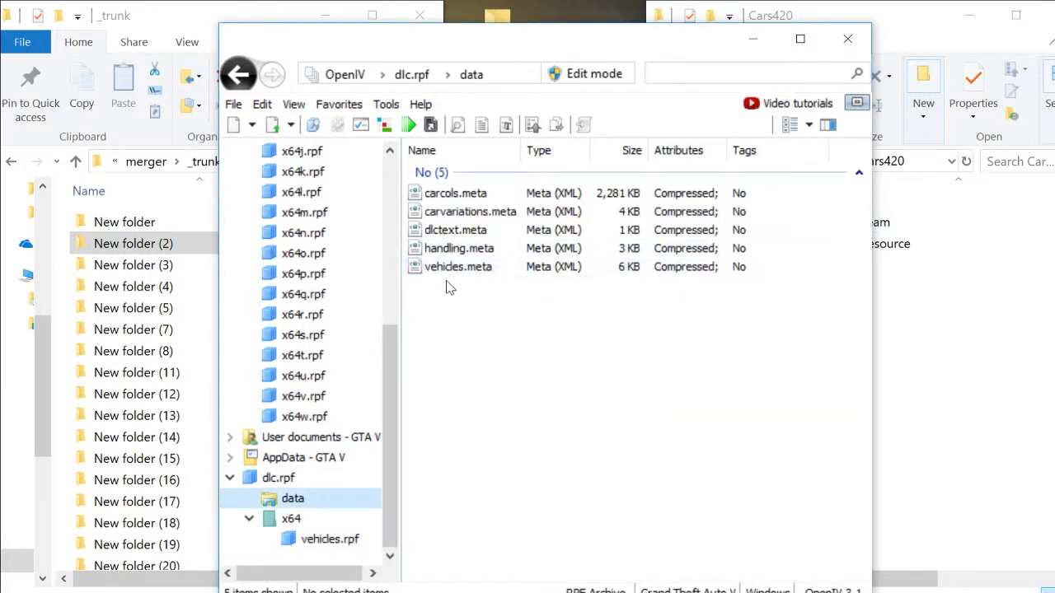
left_click_drag(462, 309, 453, 251)
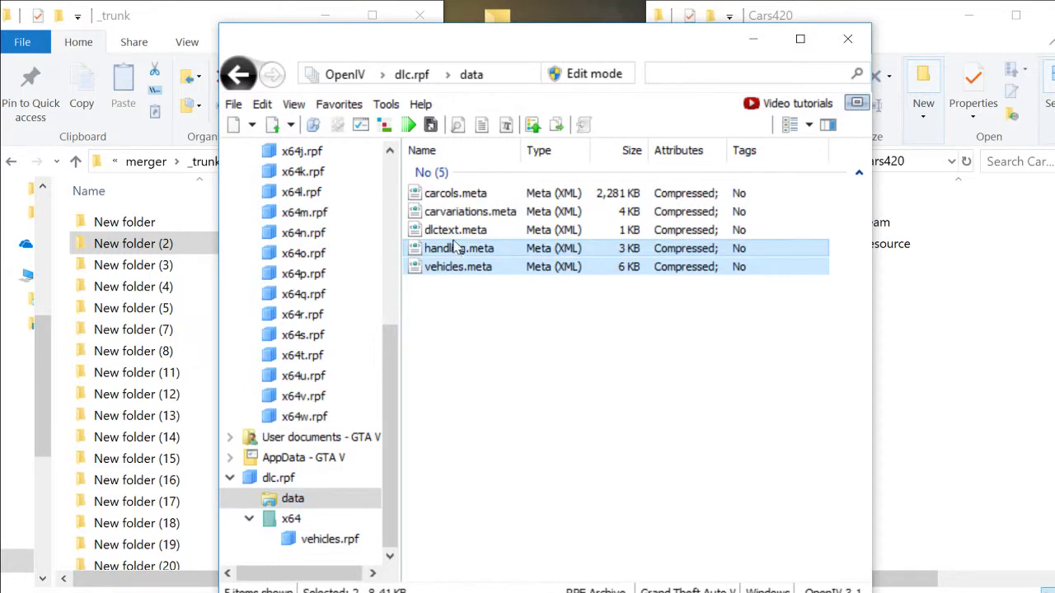
left_click(471, 211, "ctrl")
left_click(469, 194, "ctrl")
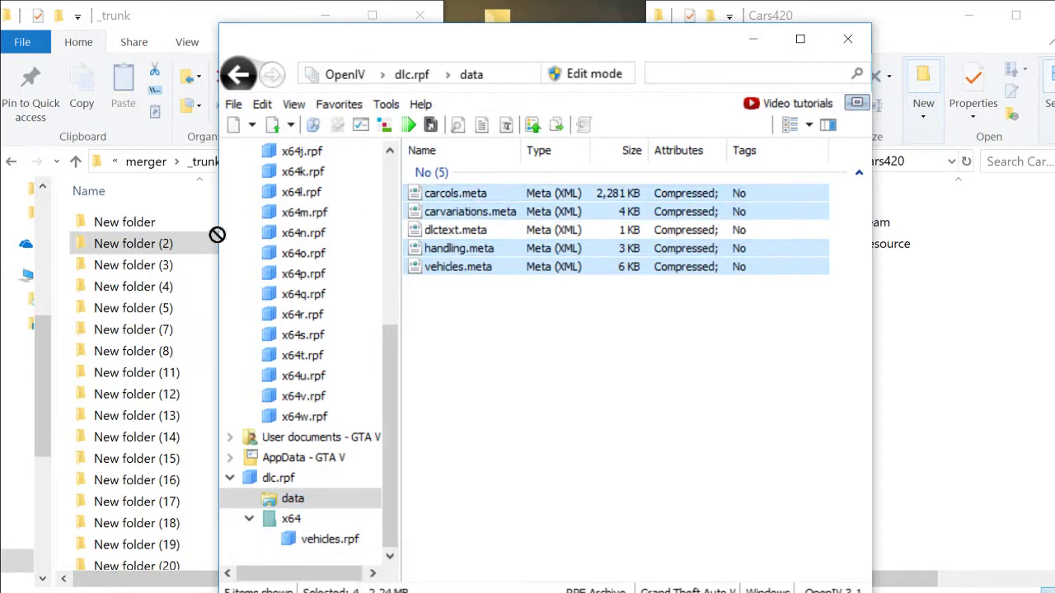
left_click_drag(217, 235, 171, 275)
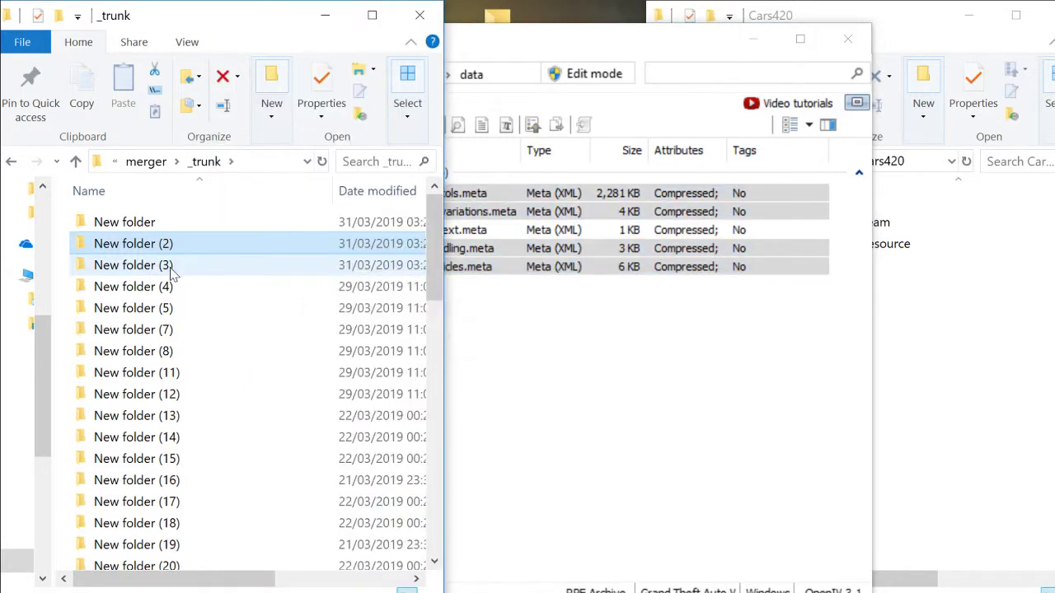
left_click(170, 274)
left_click(704, 351)
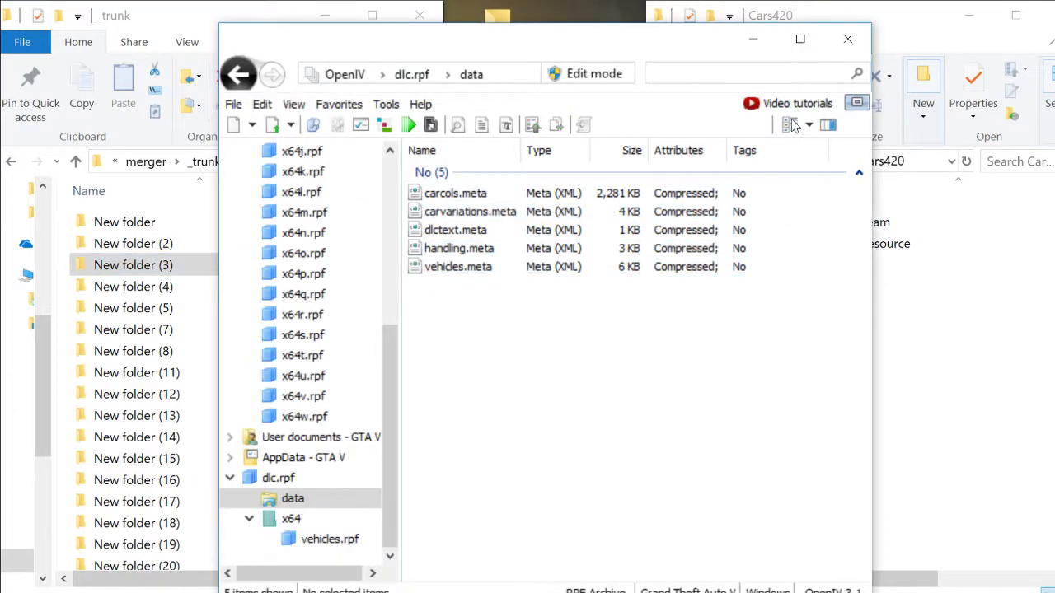
left_click(847, 42)
Open dlc.rpf from the ADD-ON\Files folder of the Ford Mustang GT 2018 archive and put the archive away
left_click(544, 456)
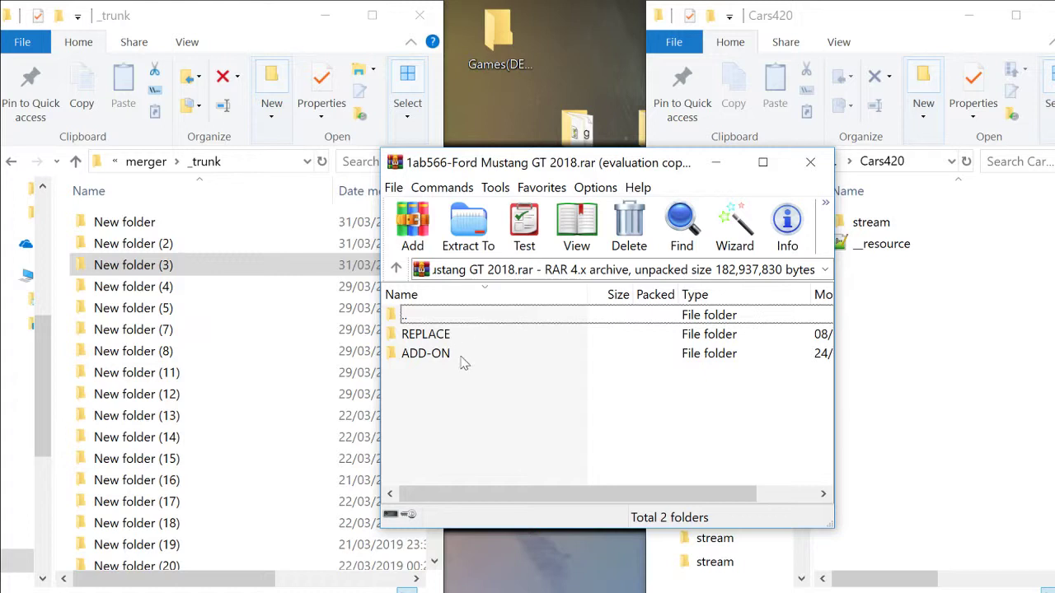
double_click(425, 353)
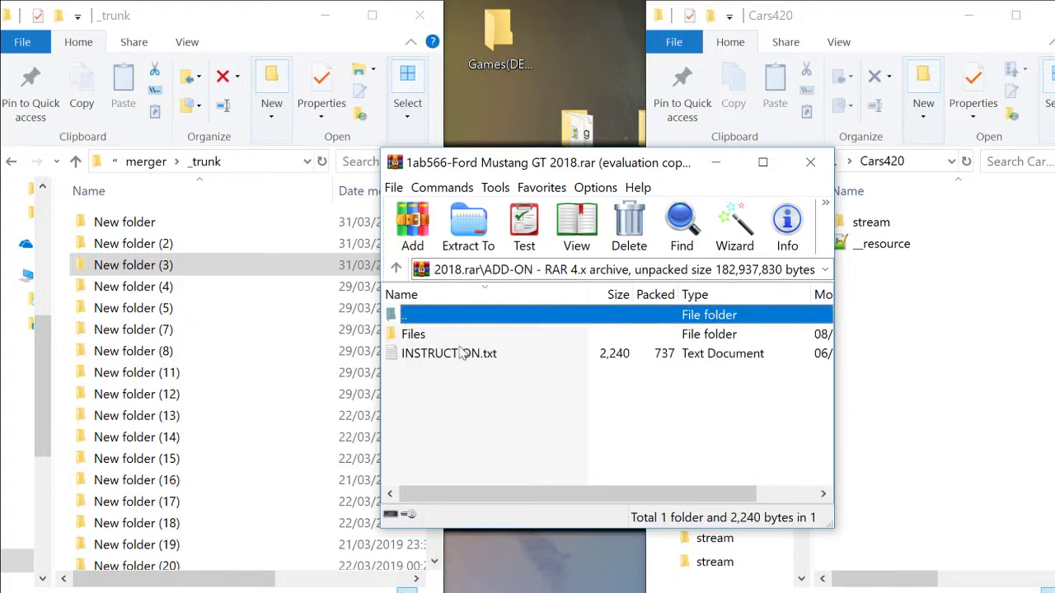
double_click(459, 338)
double_click(459, 338)
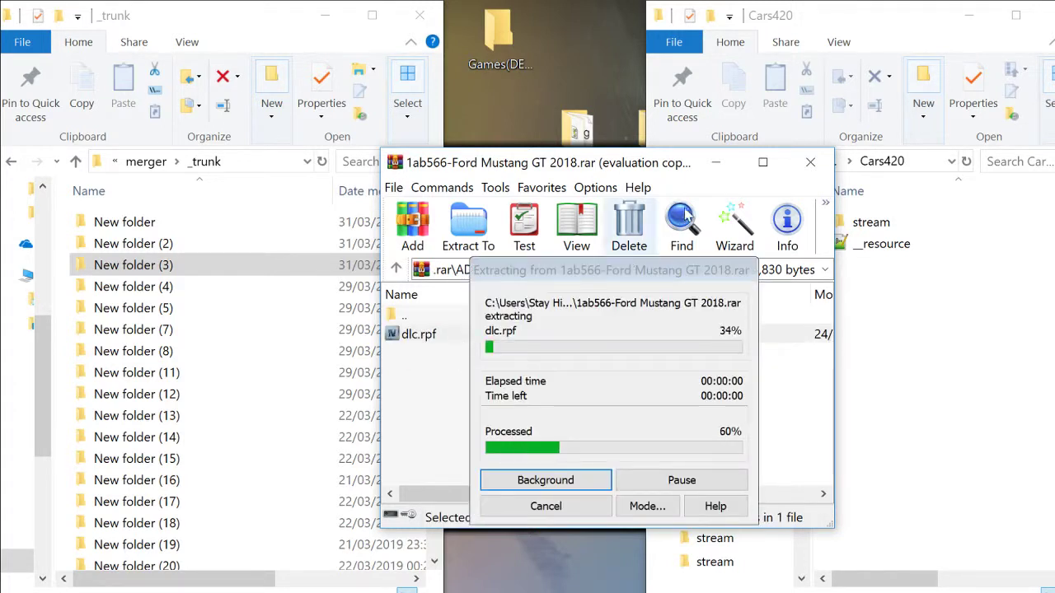
left_click(729, 164)
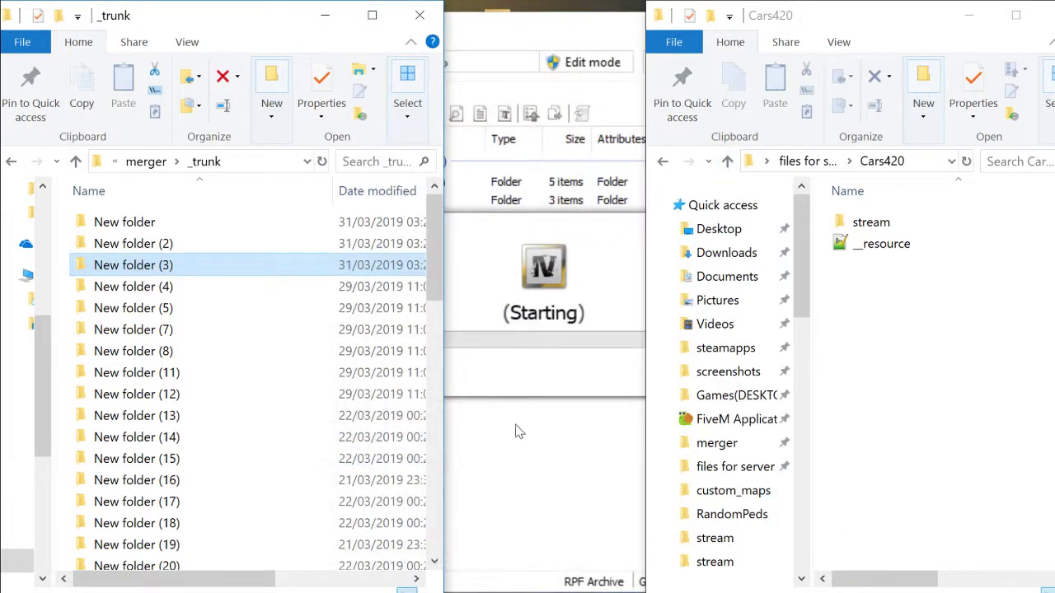
Extract rculi.yft, rculi.ytd and rculi_hi.yft from x64/vehicles.rpf in OpenIV into the stream folder of Cars420
double_click(463, 201)
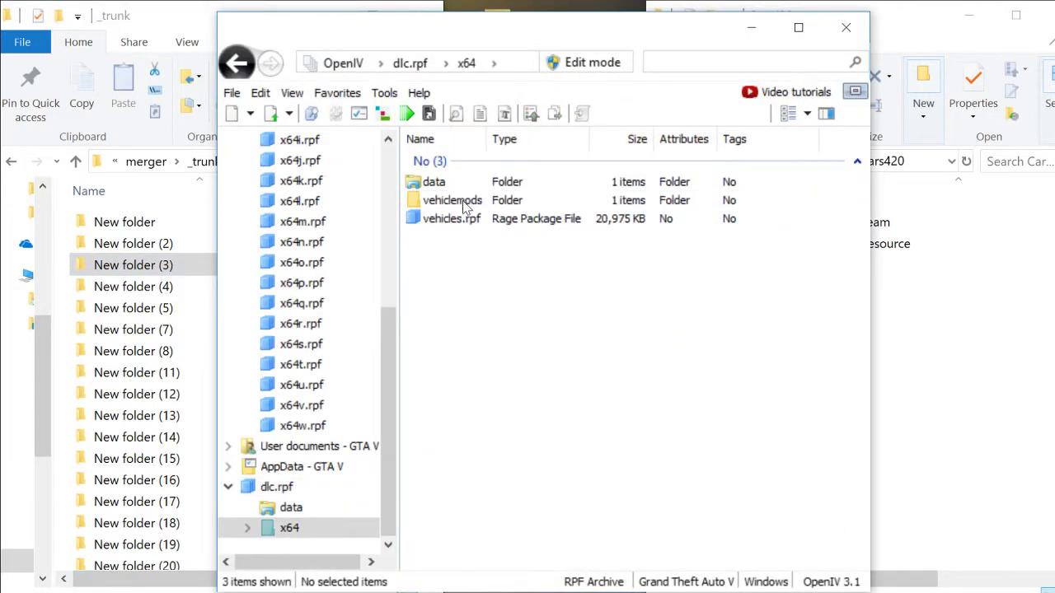
left_click(451, 218)
double_click(453, 201)
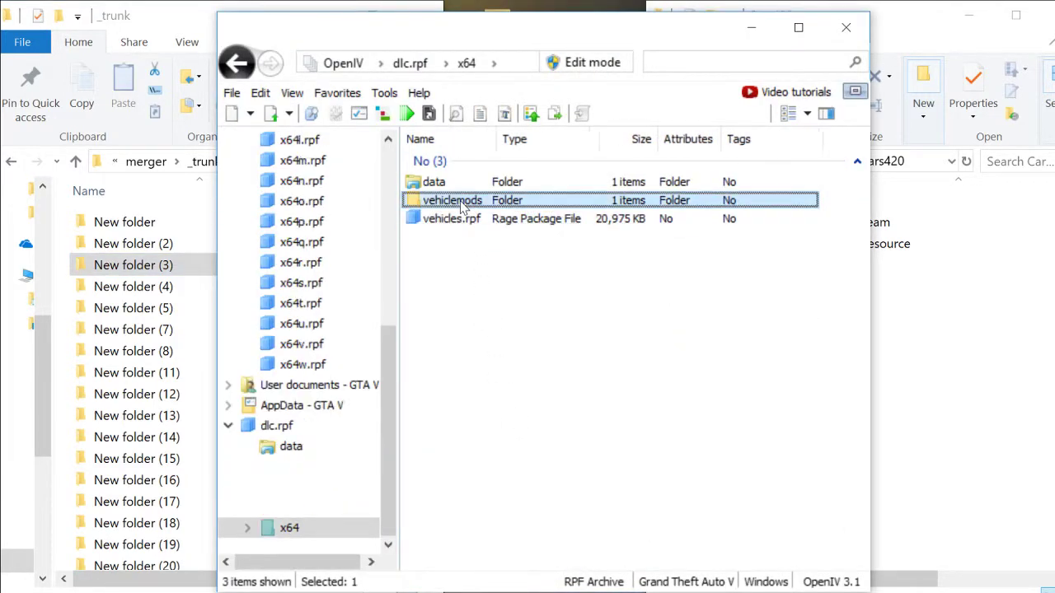
double_click(455, 182)
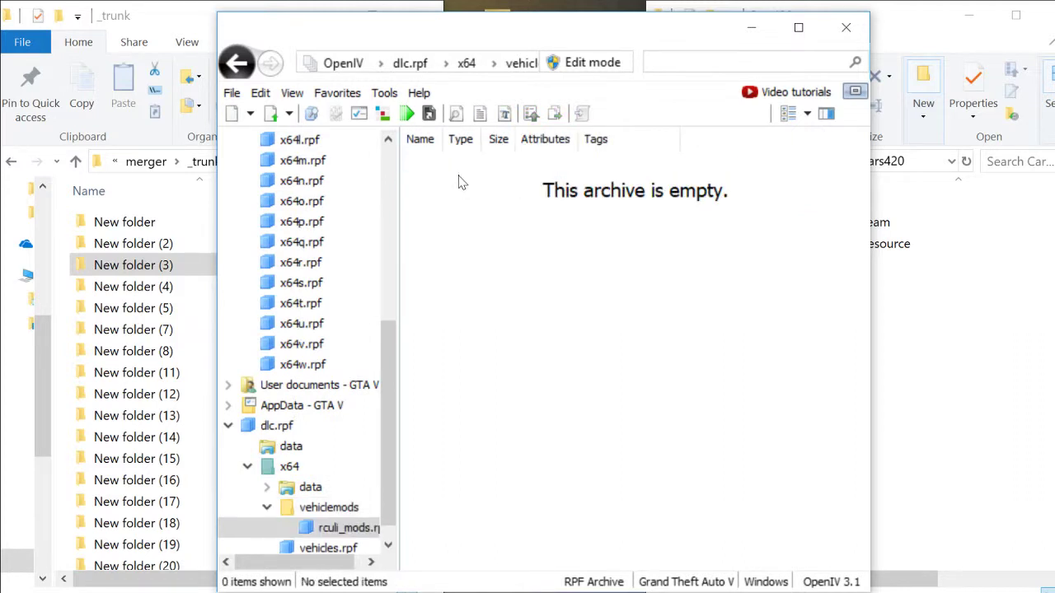
left_click(326, 547)
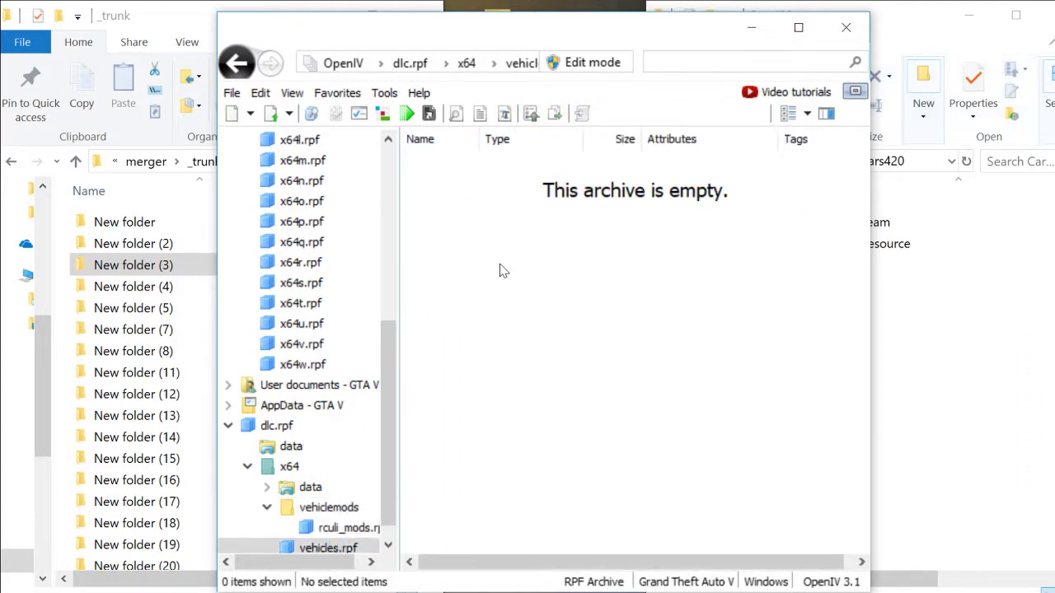
left_click_drag(471, 280, 440, 183)
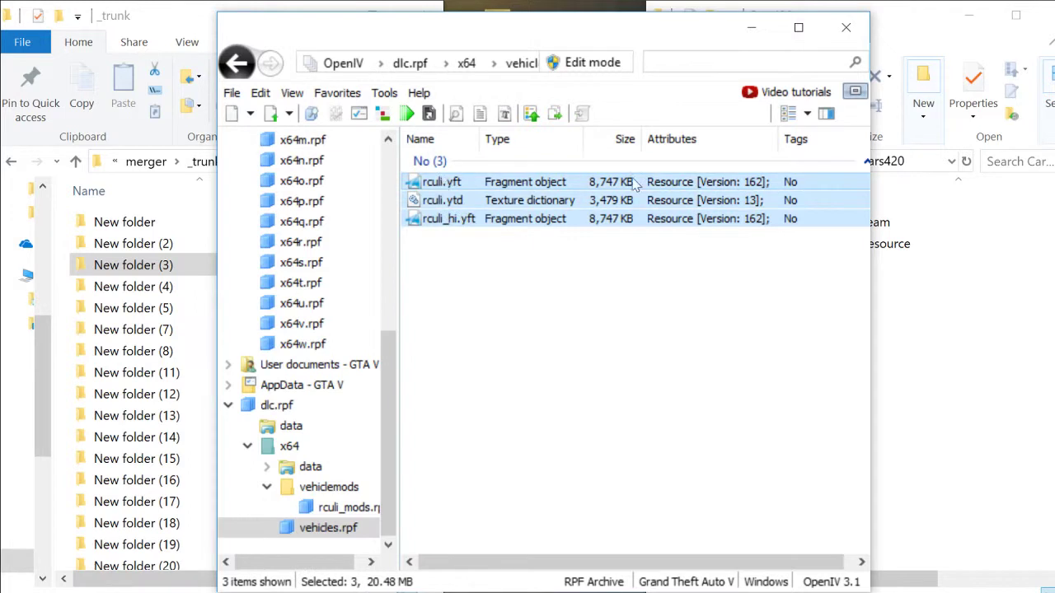
left_click_drag(634, 185, 943, 216)
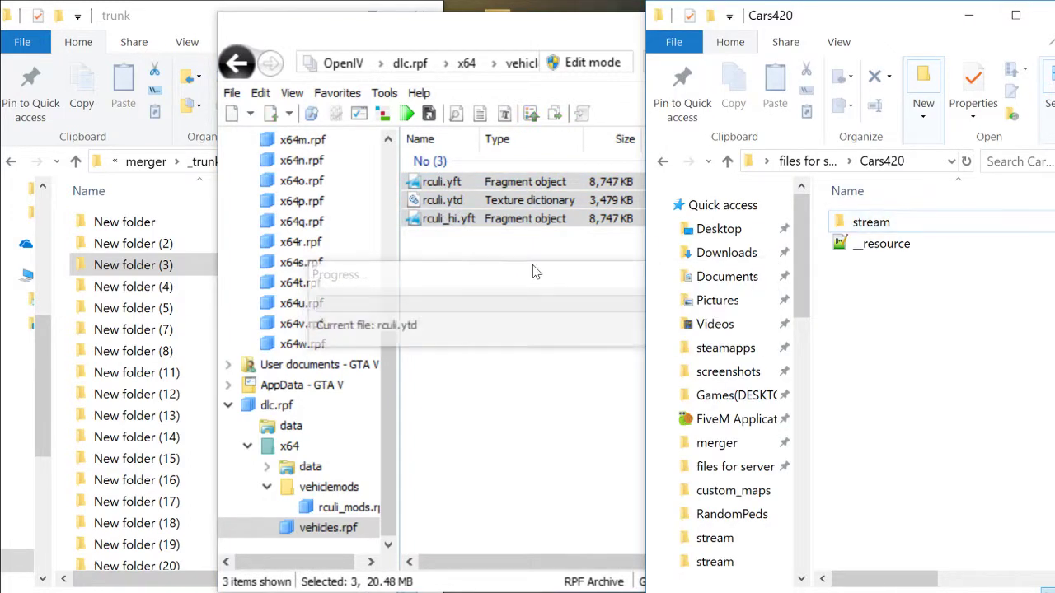
left_click(486, 417)
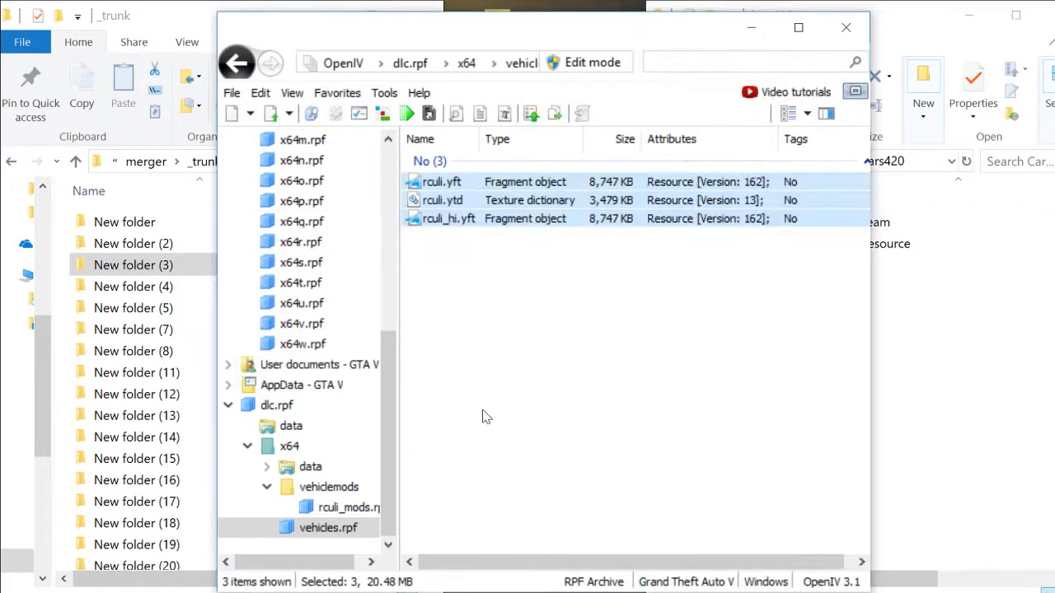
Extract carcols.meta, carvariations.meta, handling.meta and vehicles.meta from the data folder into New folder (4) in _trunk and close that OpenIV window
left_click(290, 425)
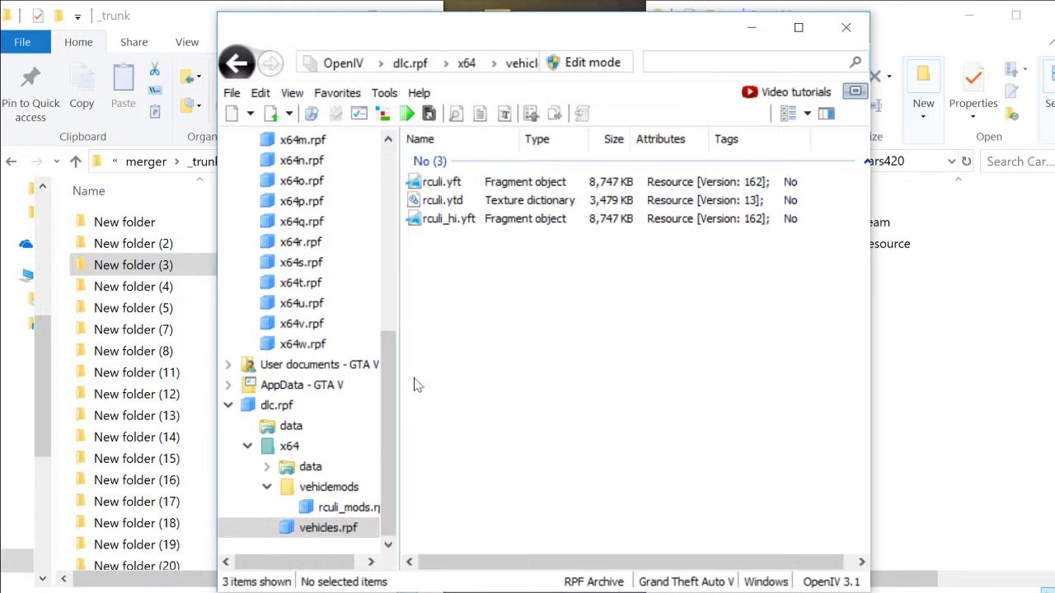
left_click_drag(458, 274, 471, 227)
left_click(466, 202, "ctrl")
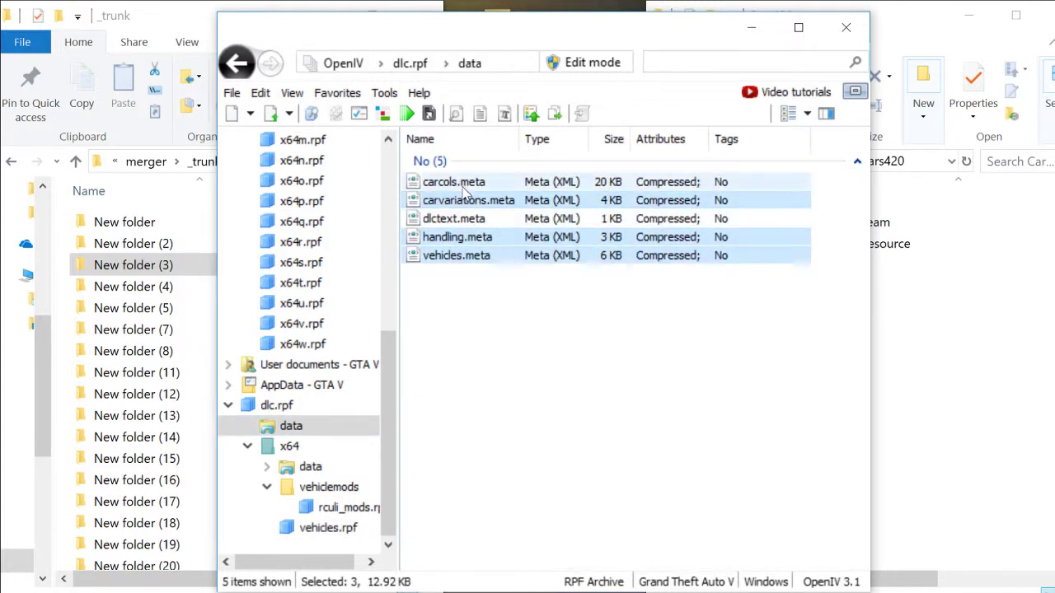
left_click(464, 188, "ctrl")
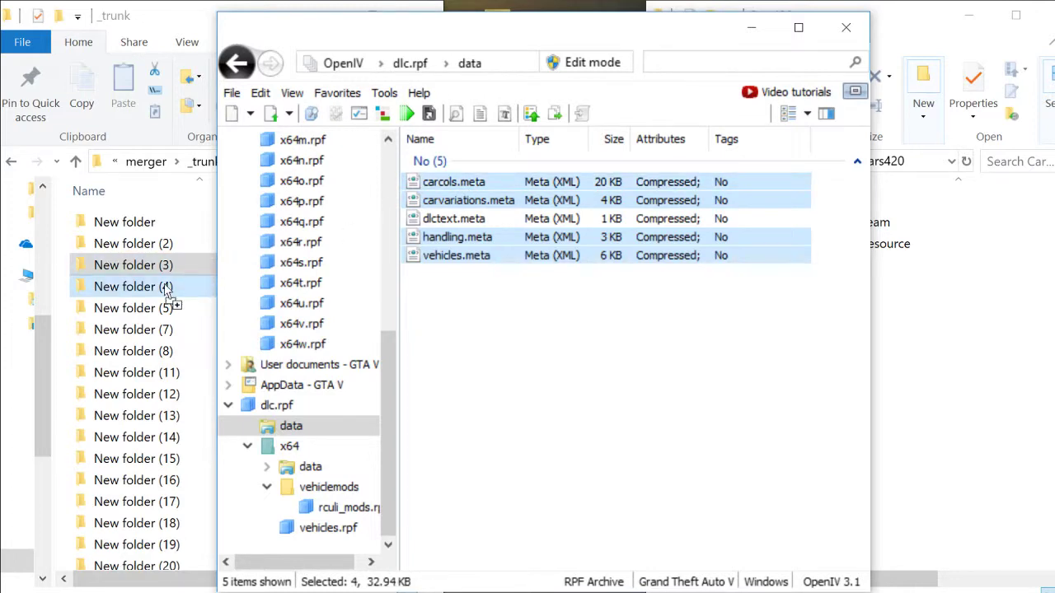
left_click(200, 272)
left_click(167, 289)
left_click(618, 311)
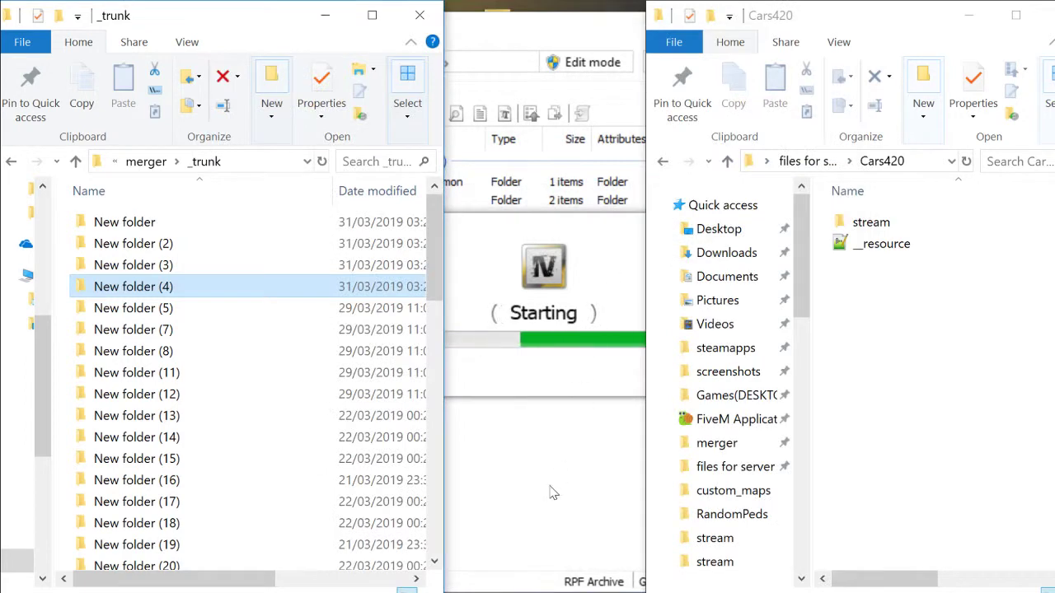
Extract corvetteZR1.yft, corvetteZR1.ytd and corvetteZR1_hi.yft from the package under x64/levels/gta5/vehicles into the stream folder of Cars420
double_click(461, 206)
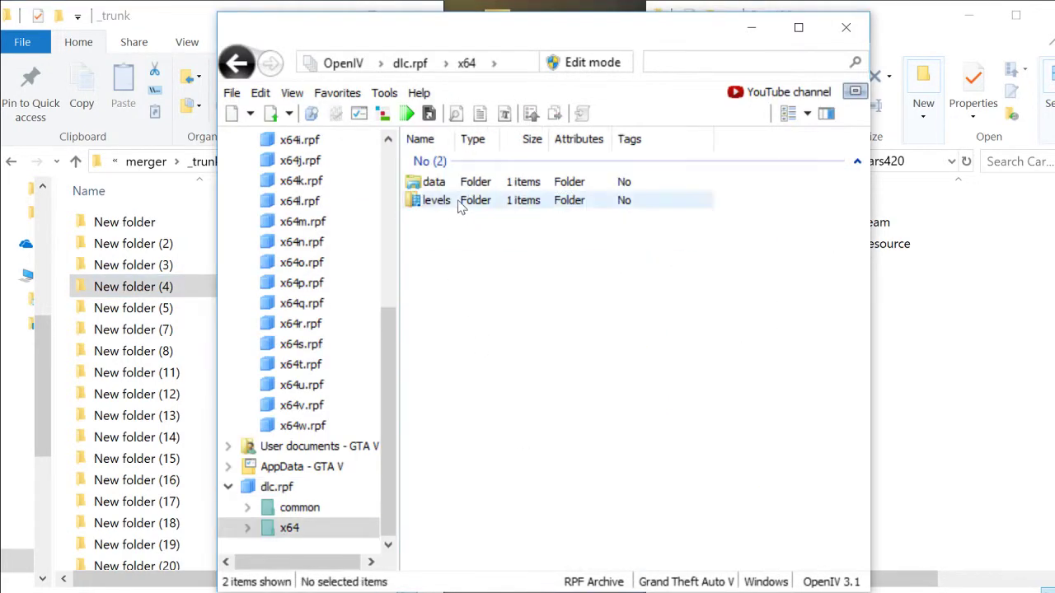
double_click(459, 203)
double_click(435, 182)
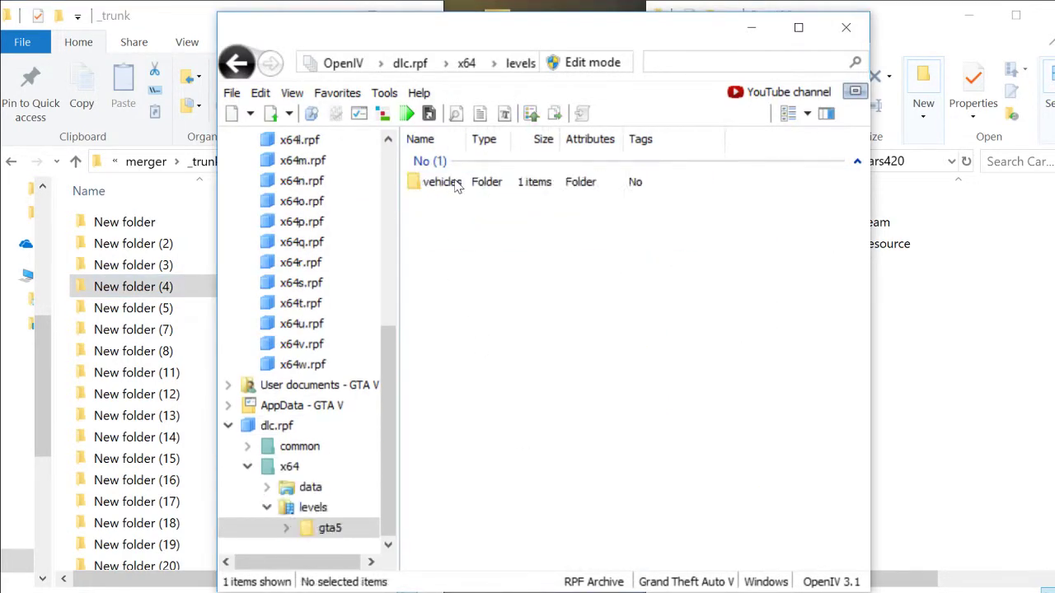
double_click(452, 183)
double_click(452, 183)
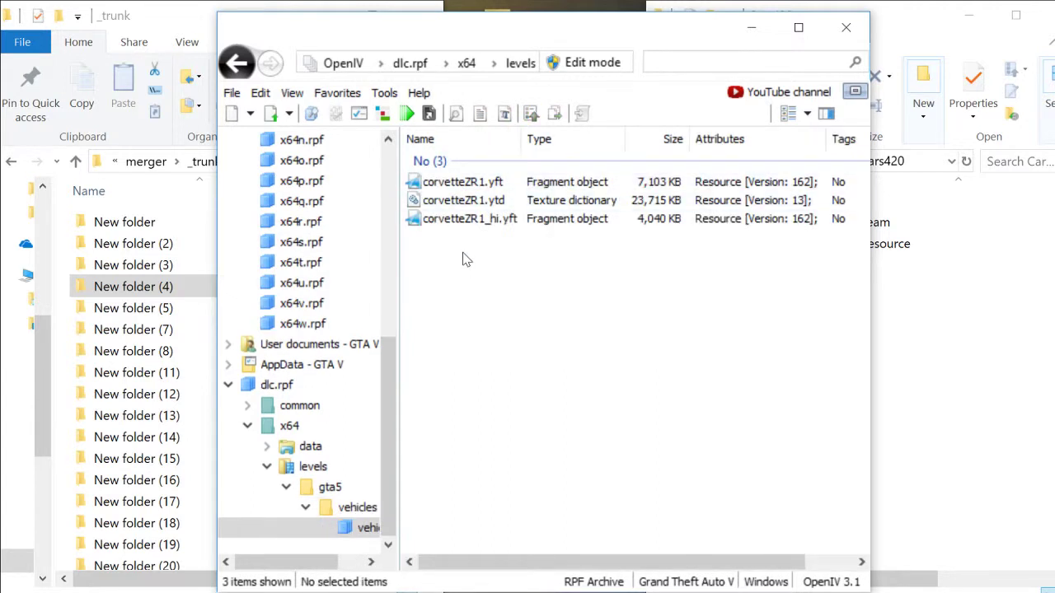
left_click_drag(463, 260, 464, 183)
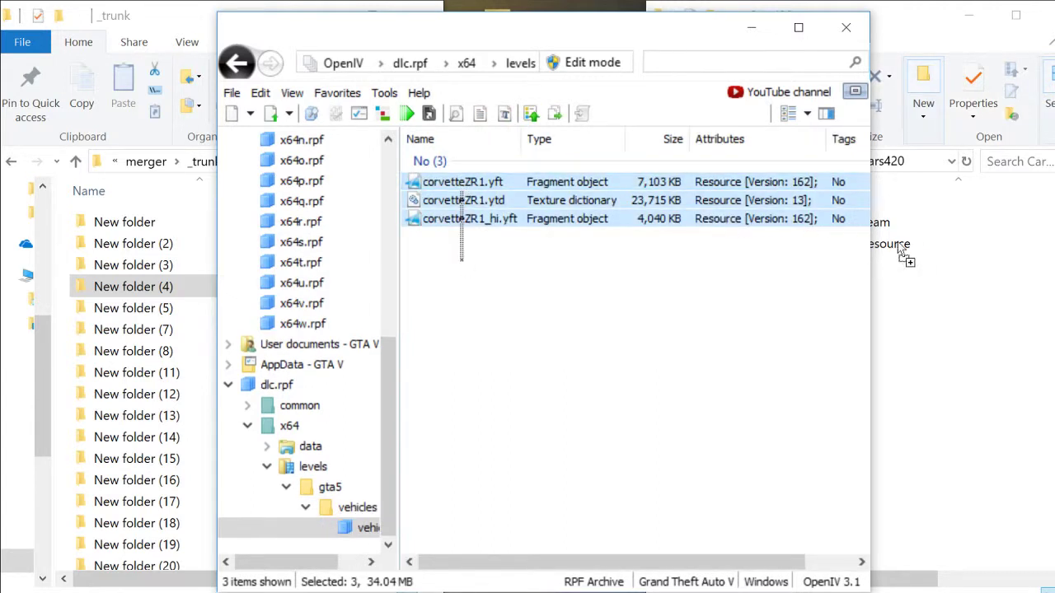
left_click_drag(904, 251, 907, 220)
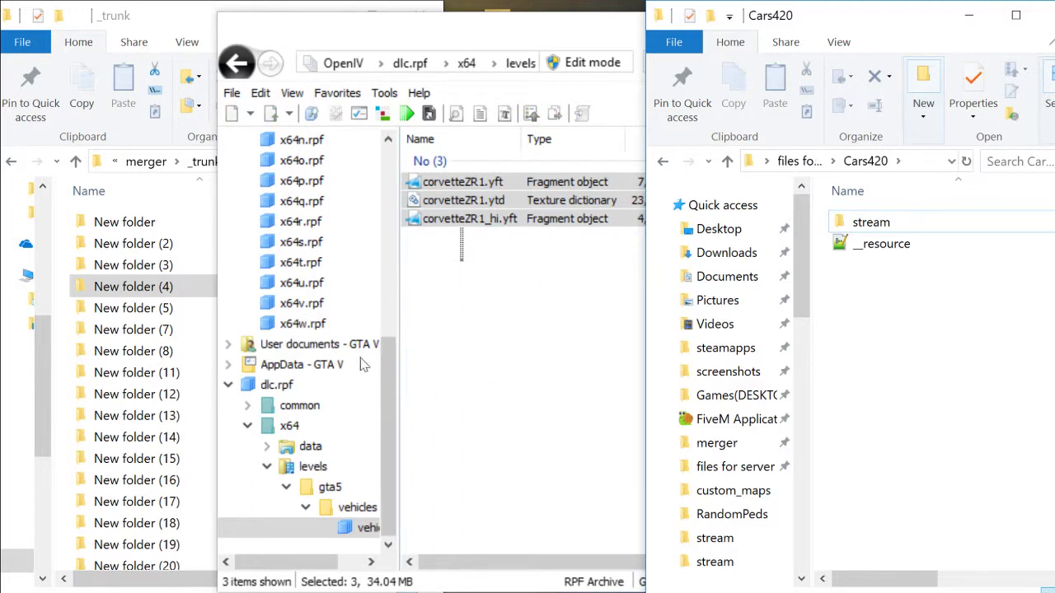
Extract carcols.meta from the common/data folder of the Corvette's dlc.rpf into New folder (5) in _trunk
left_click(295, 406)
double_click(446, 183)
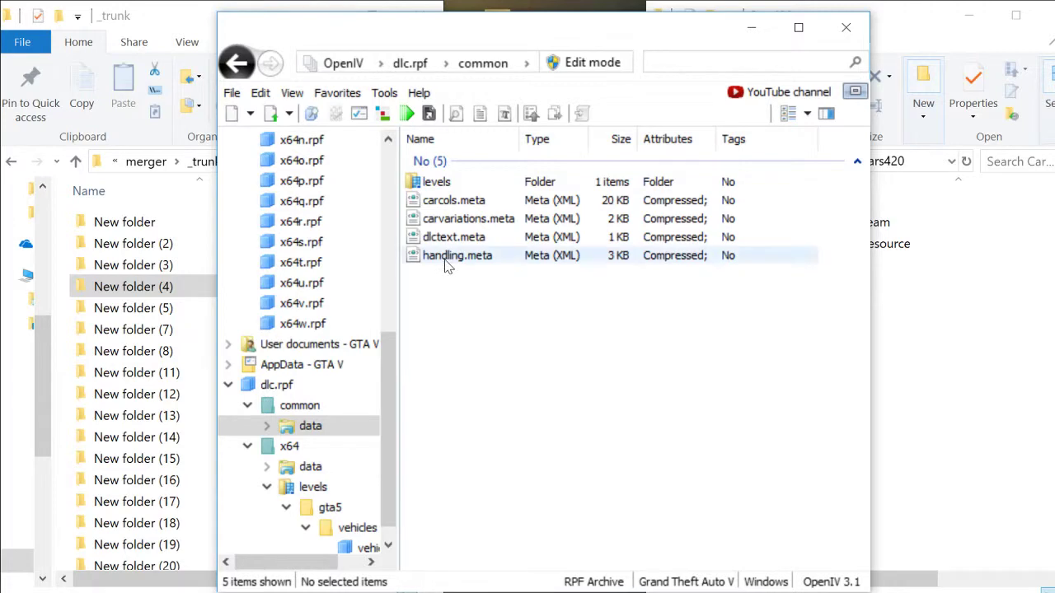
left_click(448, 259)
left_click(452, 204)
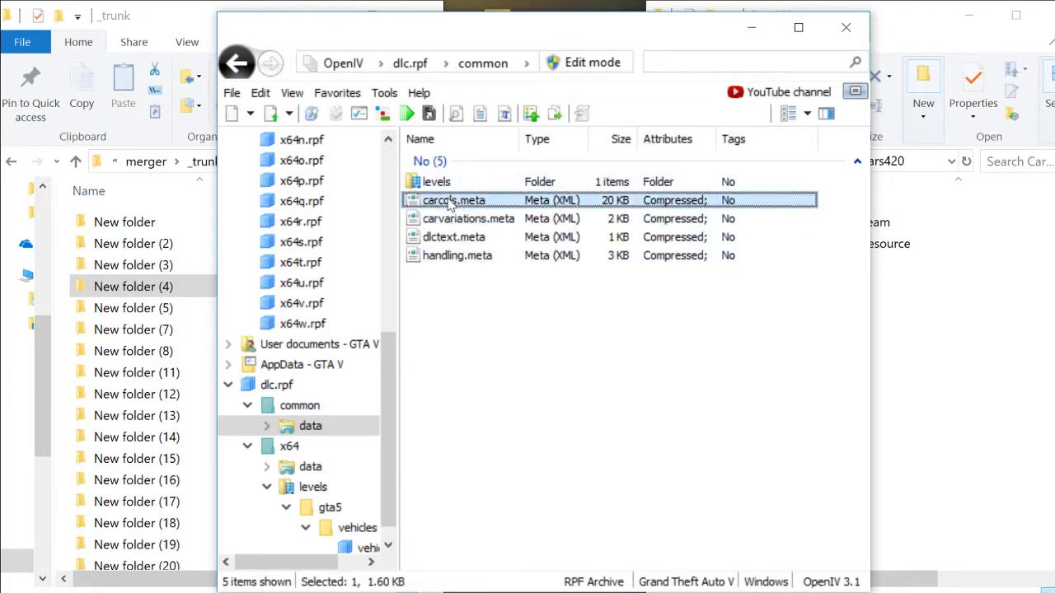
left_click_drag(452, 204, 165, 309)
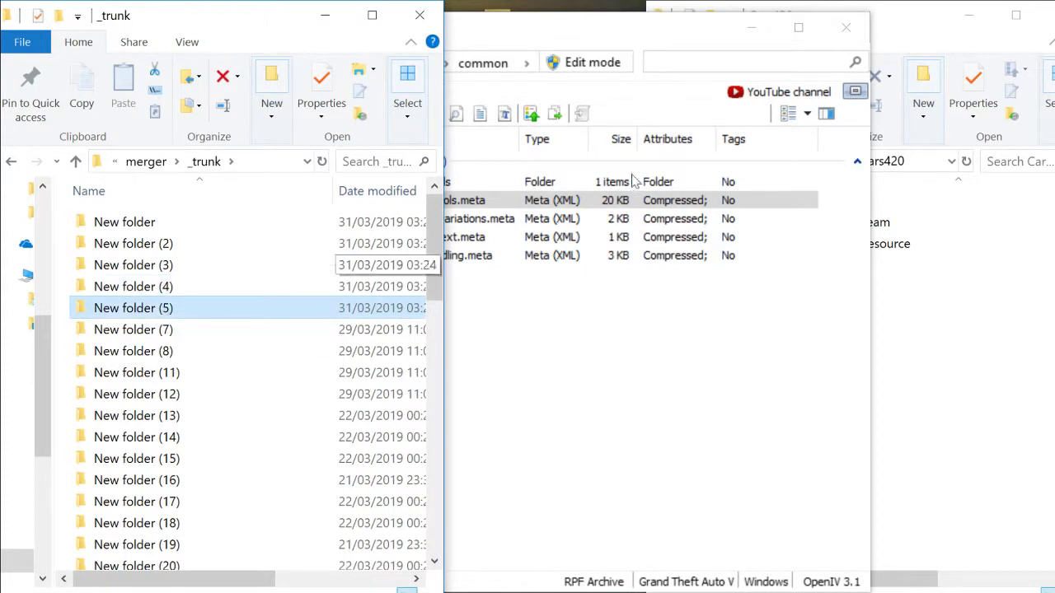
Extract vehicles.meta from common/data/levels/gta5 into New folder (5) in _trunk and close that OpenIV window
left_click(572, 188)
double_click(563, 186)
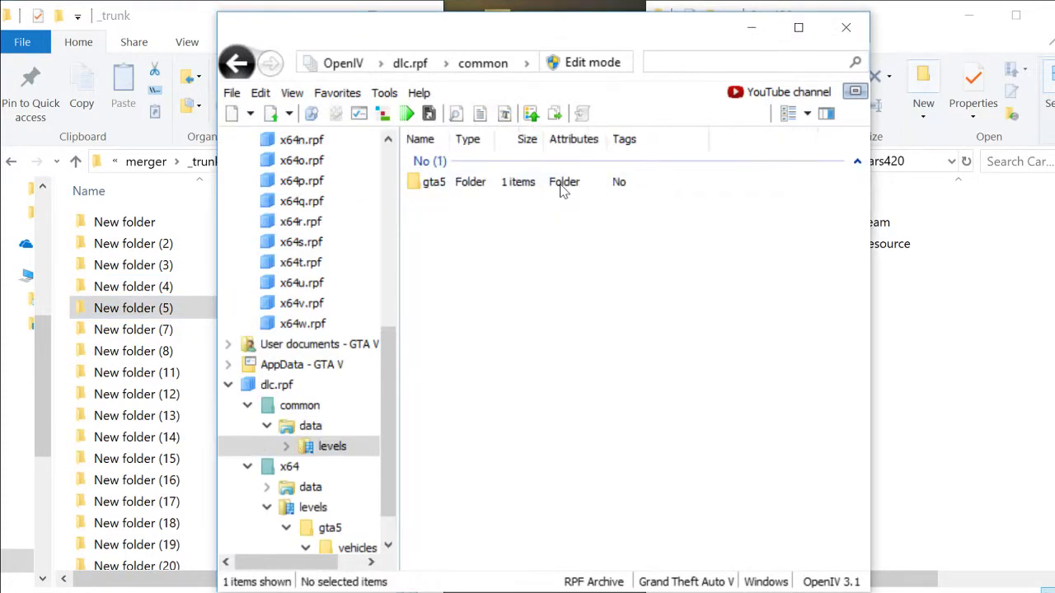
double_click(560, 186)
left_click(511, 186)
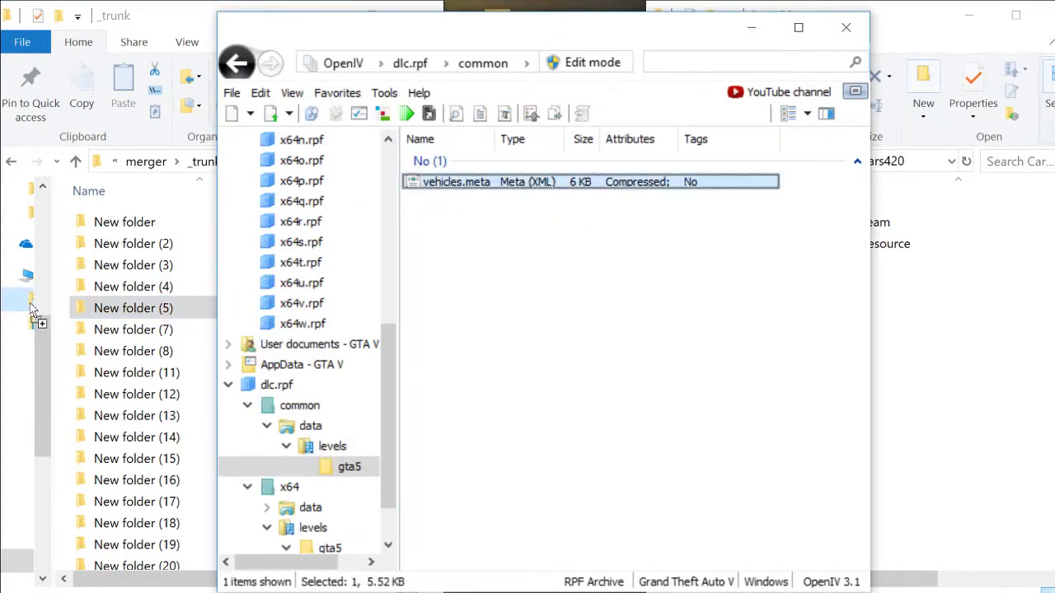
left_click_drag(33, 309, 281, 310)
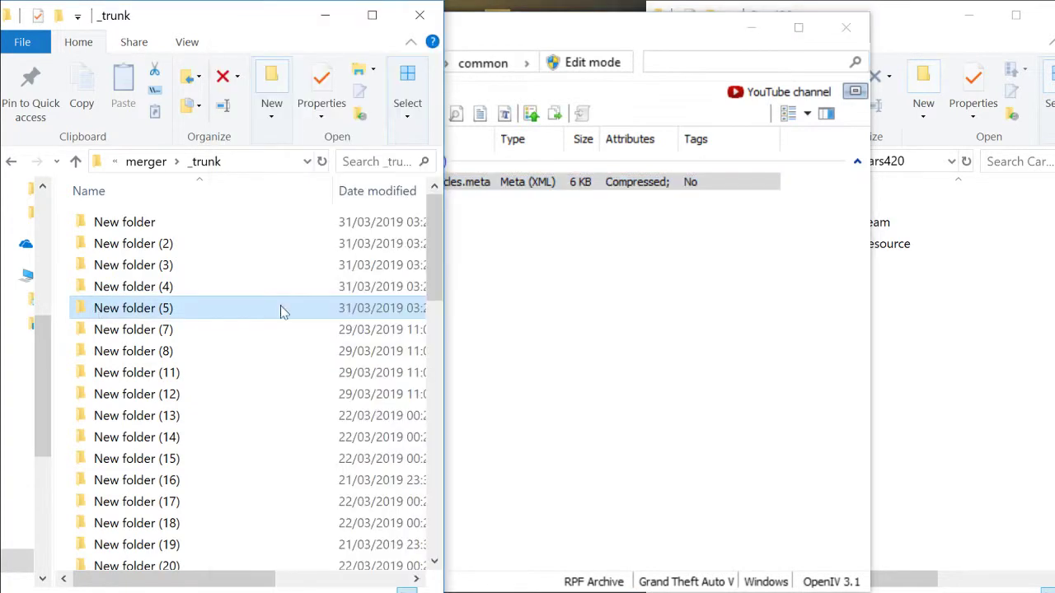
left_click(737, 252)
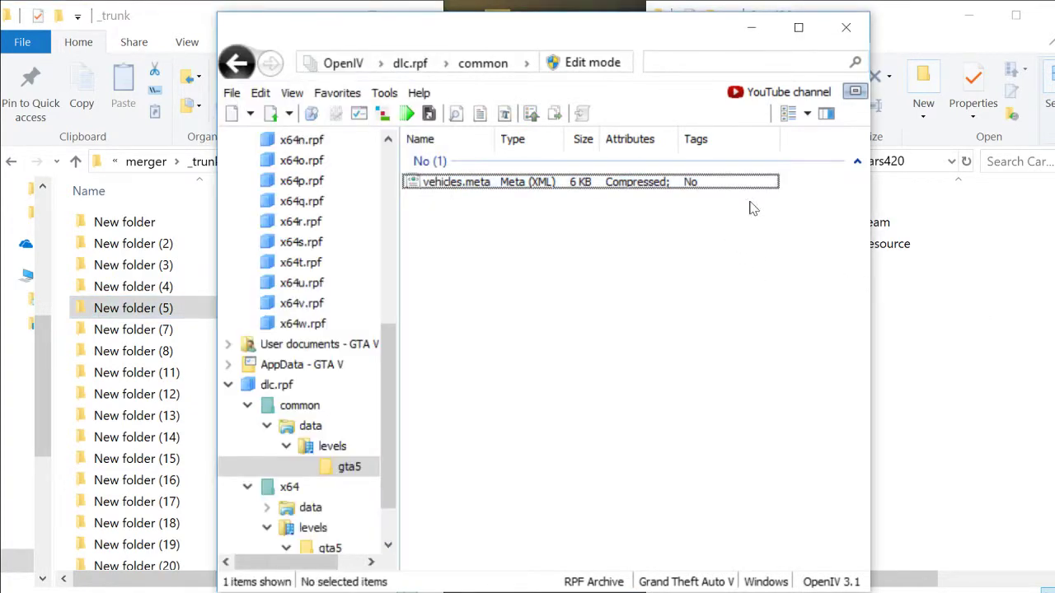
left_click(839, 36)
Extract fmgt.yft, fmgt.ytd and fmgt_hi.yft from x64/vehicles.rpf of the Mustang's dlc.rpf into the stream folder of Cars420
left_click(582, 333)
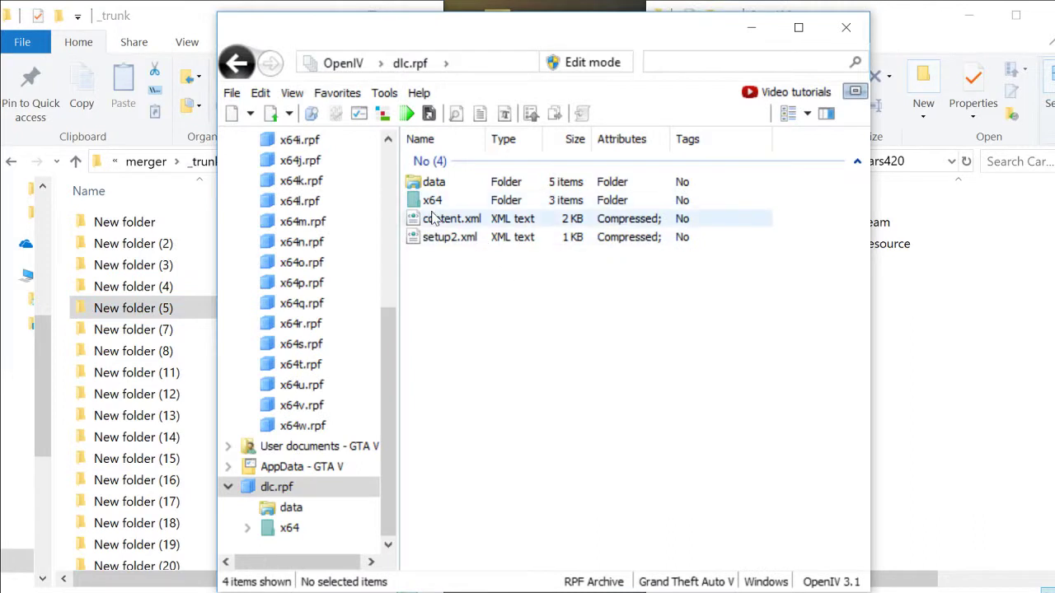
double_click(423, 200)
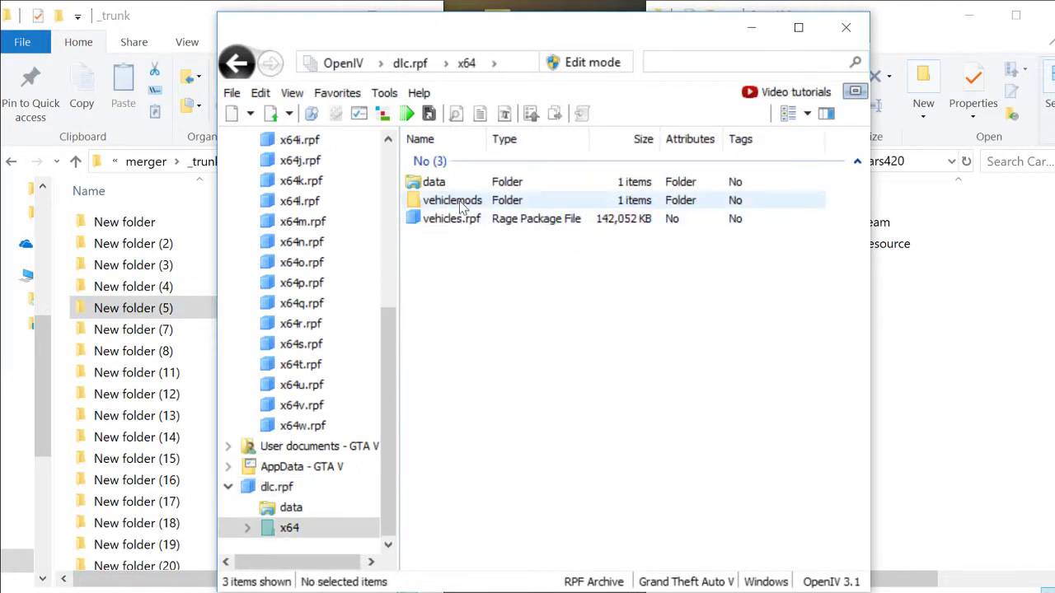
double_click(459, 200)
double_click(457, 183)
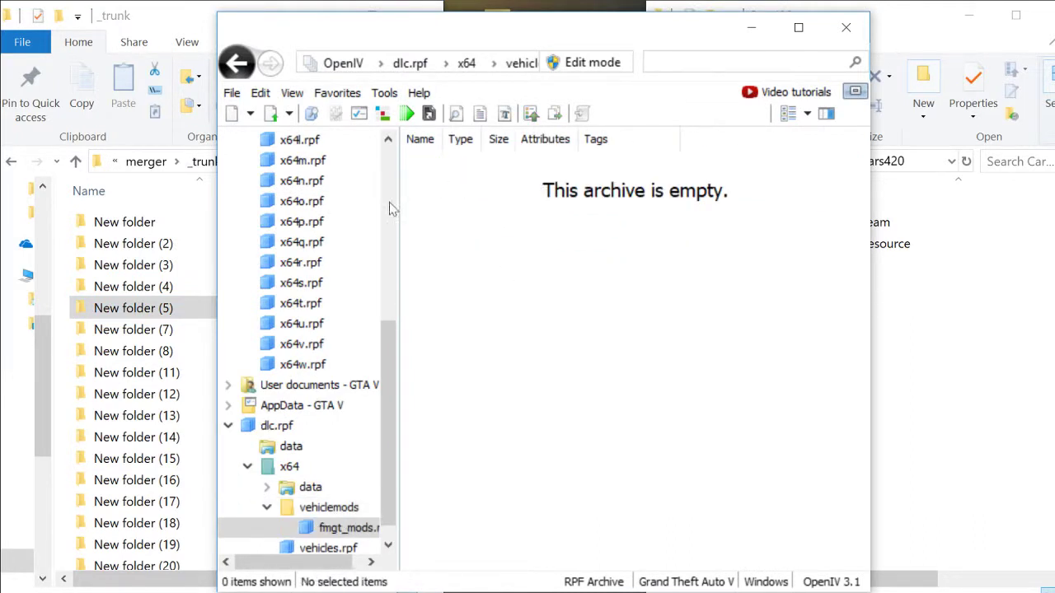
left_click(328, 548)
left_click_drag(466, 281, 438, 182)
left_click_drag(925, 239, 892, 222)
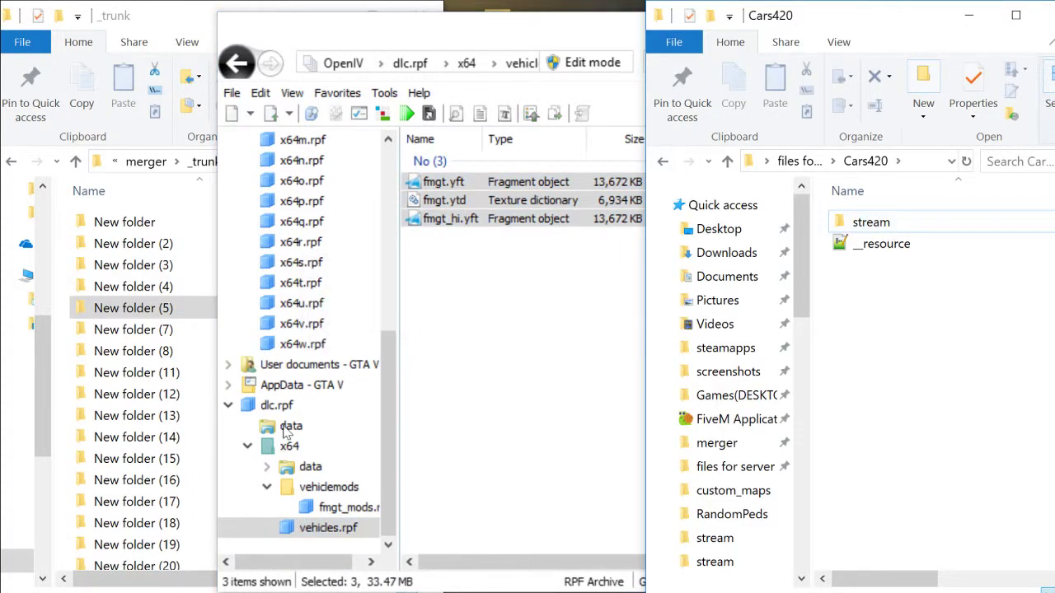
Extract carcols.meta, carvariations.meta, handling.meta and vehicles.meta from the Mustang's data folder into New folder (7) in _trunk
left_click(288, 427)
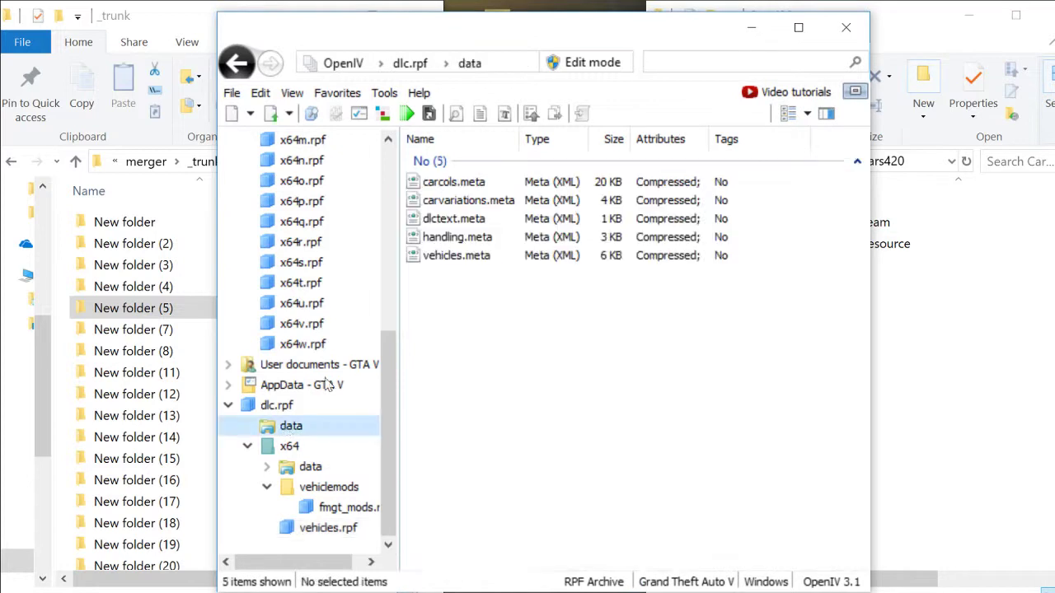
left_click(456, 258)
left_click(458, 238, "ctrl")
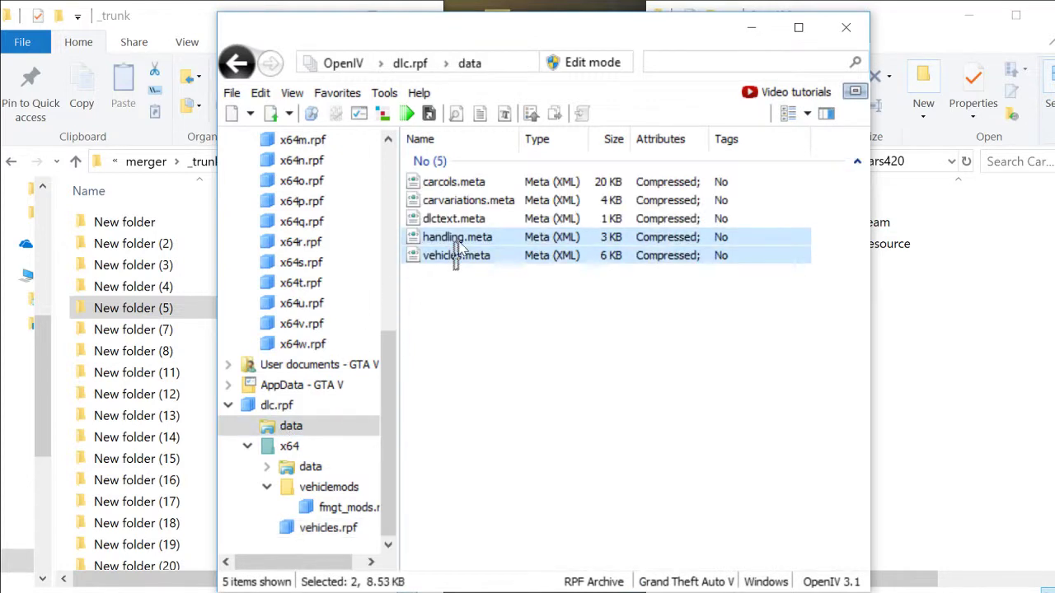
left_click(478, 202, "ctrl")
left_click(476, 183, "ctrl")
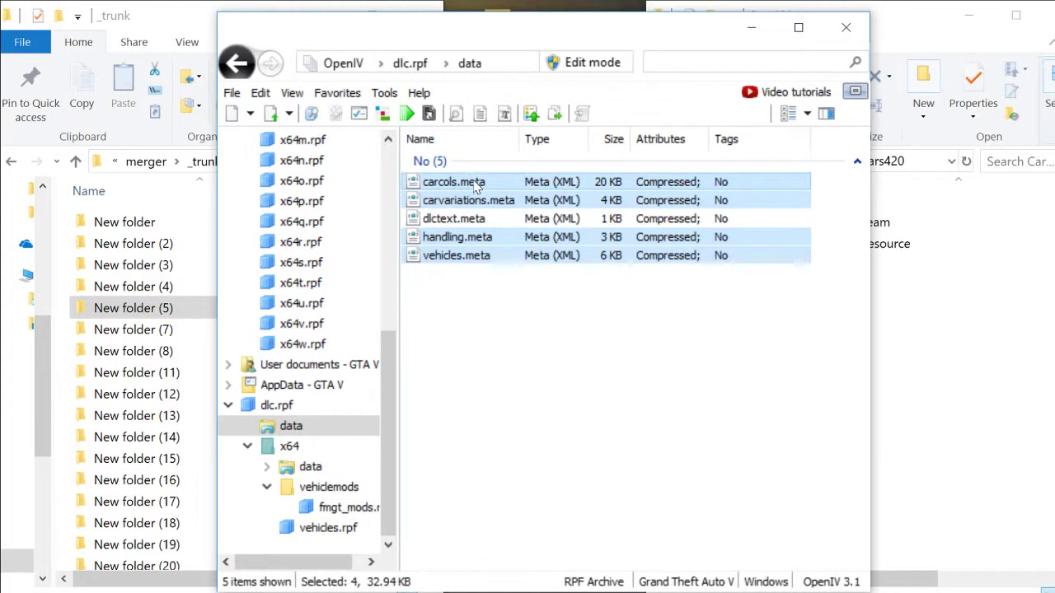
left_click_drag(475, 186, 95, 331)
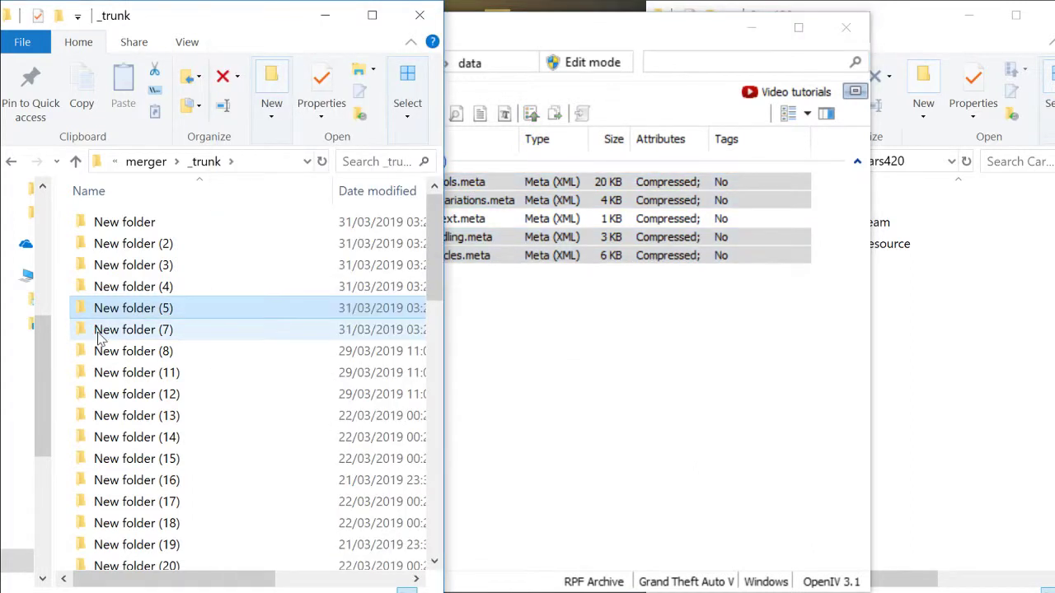
Close the Mustang's OpenIV window and extract tr22.yft, tr22.ytd and tr22_hi.yft from x64/vehicles.rpf of the next dlc.rpf into Cars420's stream folder
left_click(554, 367)
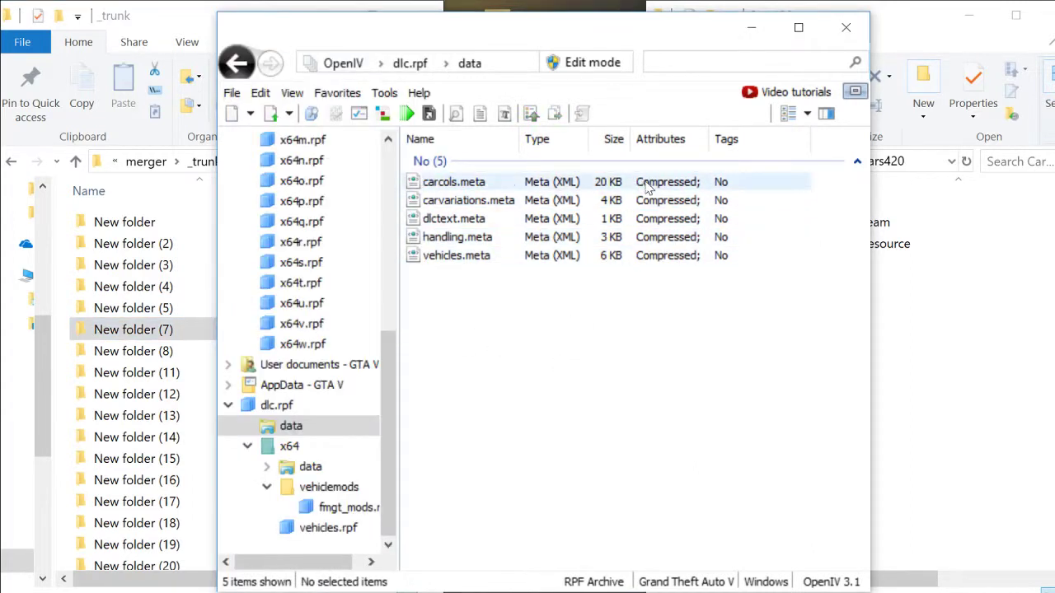
left_click(847, 29)
left_click(561, 350)
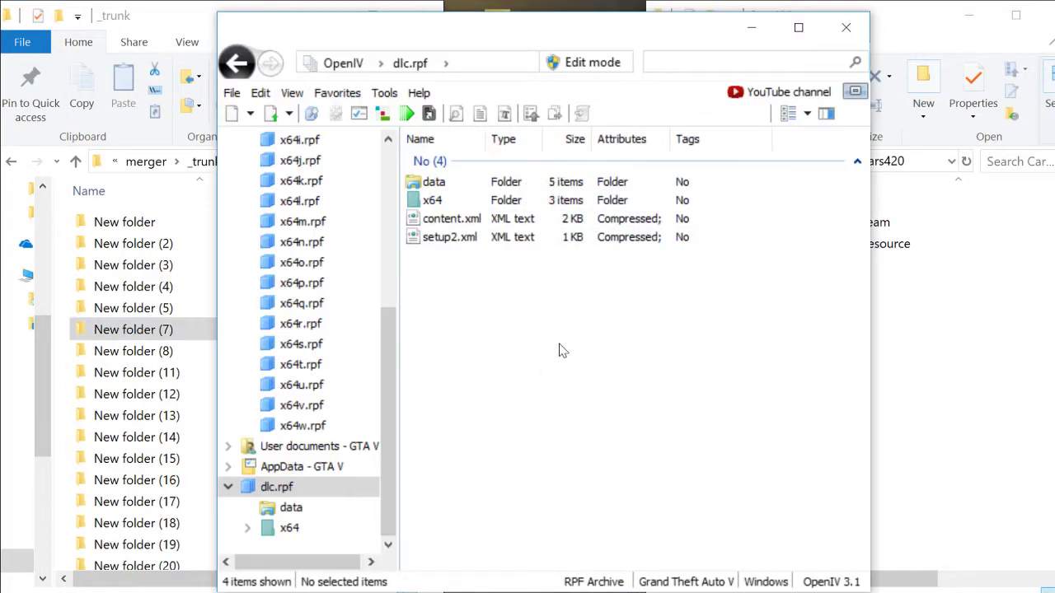
double_click(461, 202)
double_click(460, 200)
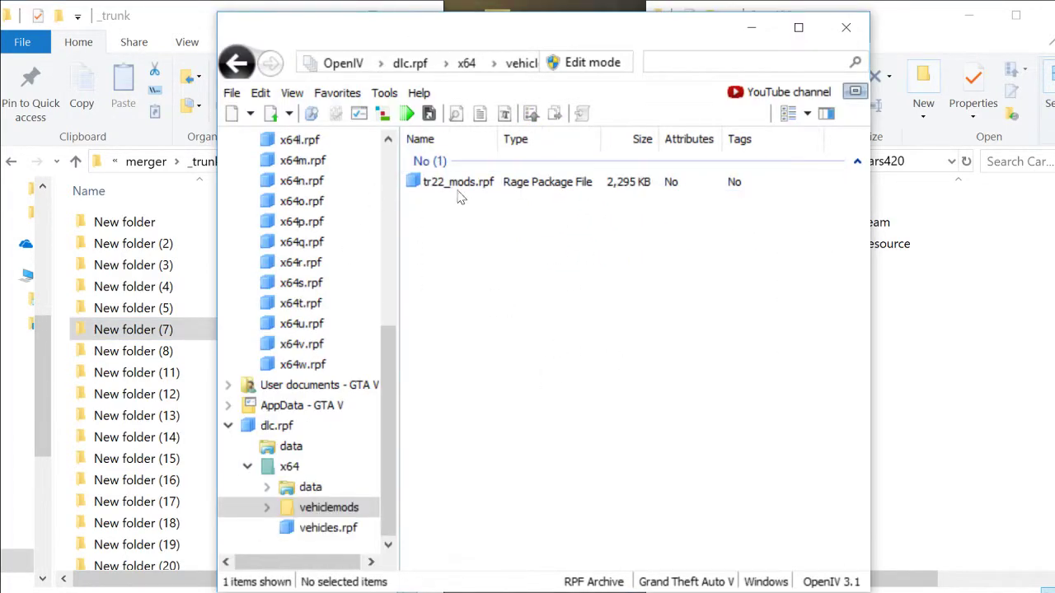
double_click(459, 182)
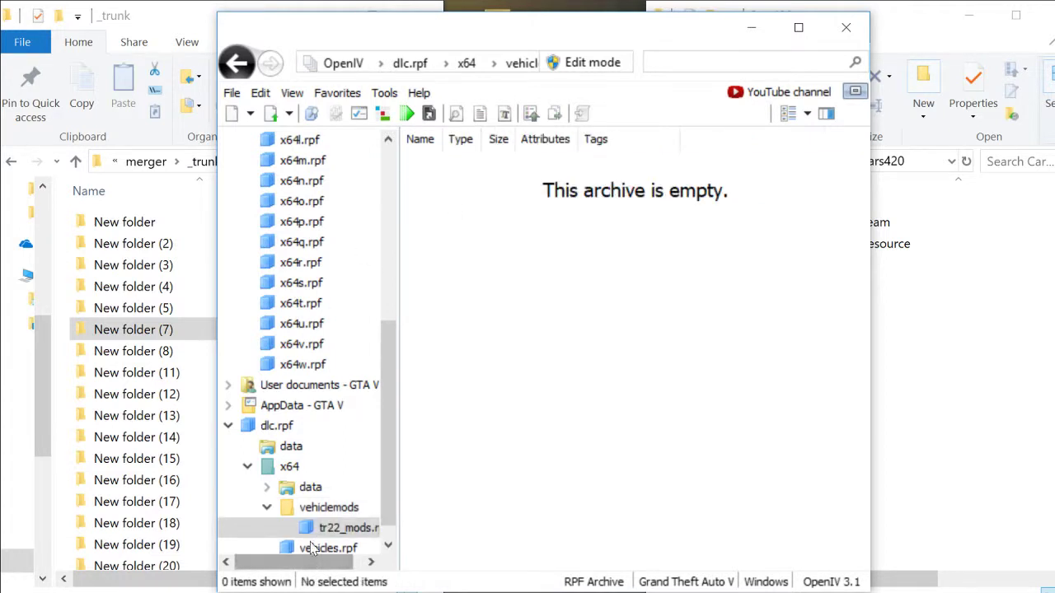
left_click(312, 548)
left_click_drag(493, 266, 442, 185)
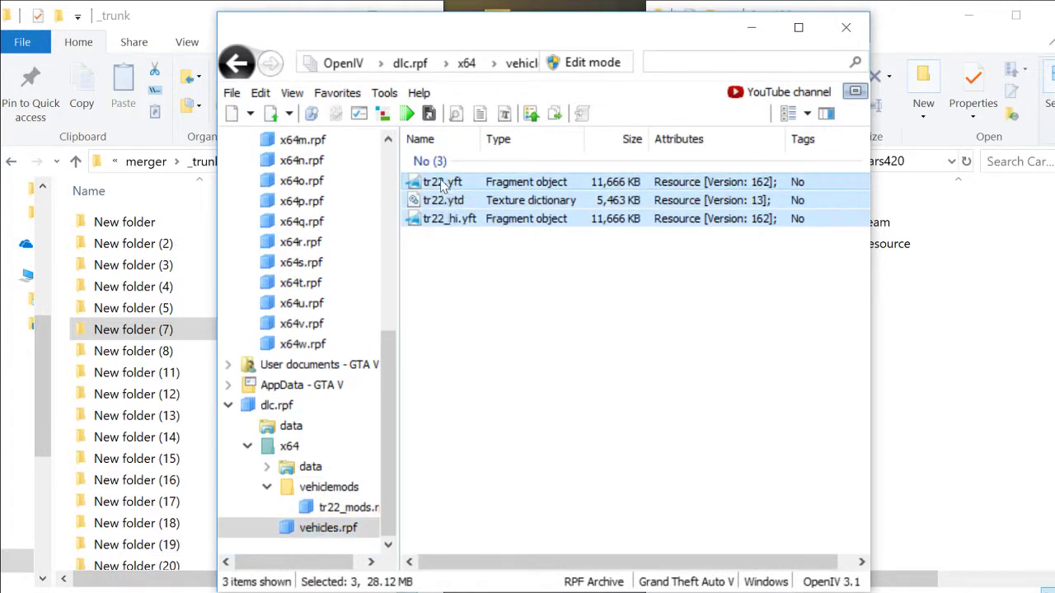
left_click_drag(827, 210, 921, 219)
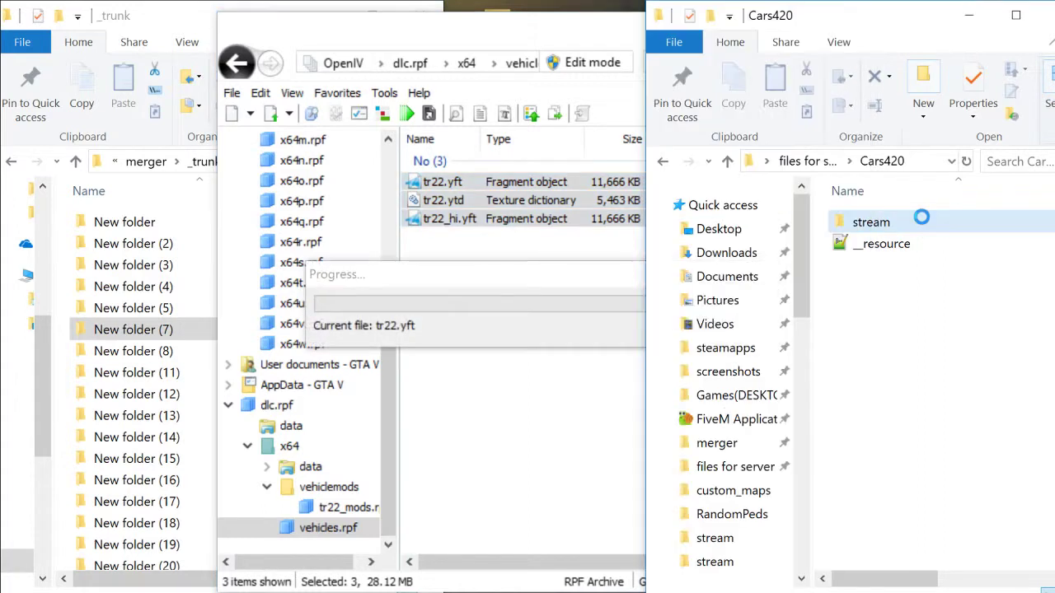
Extract carcols.meta, carvariations.meta, handling.meta and vehicles.meta from the tr22 data folder into New folder (8) in _trunk and close that OpenIV window
left_click(297, 428)
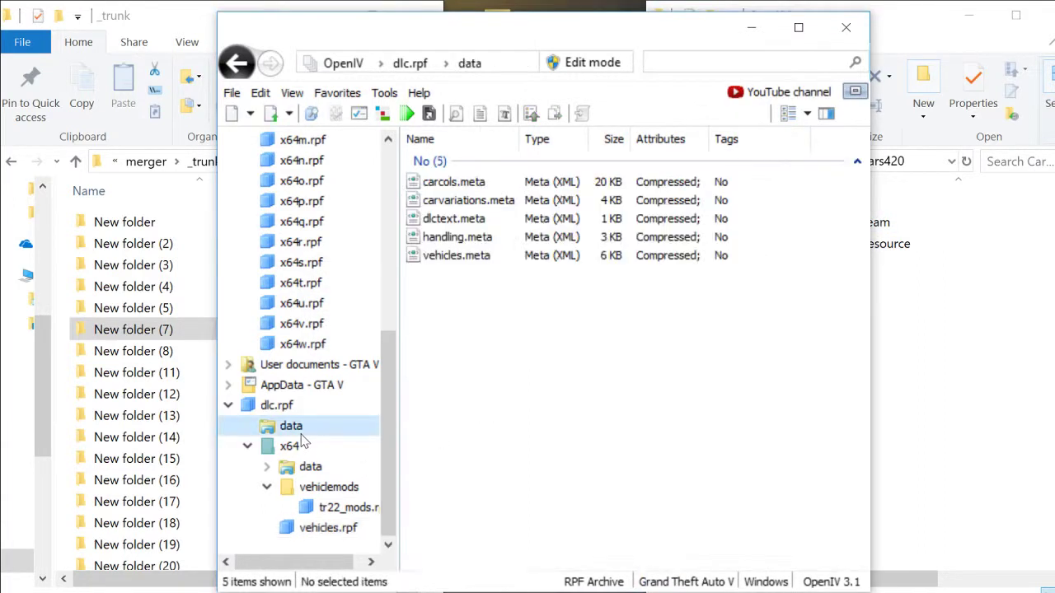
left_click_drag(461, 281, 461, 239)
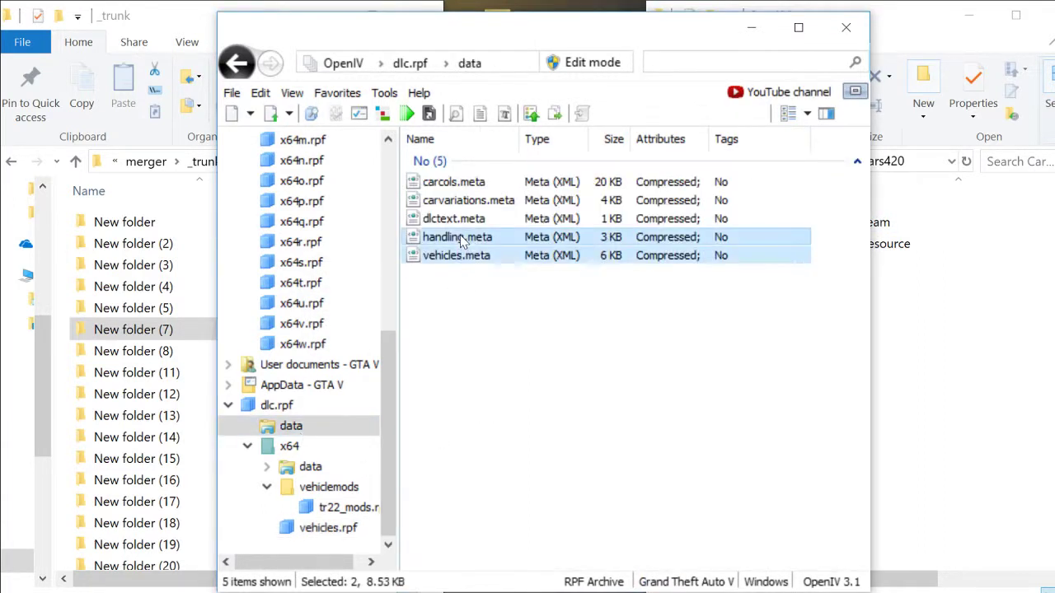
left_click(462, 201, "ctrl")
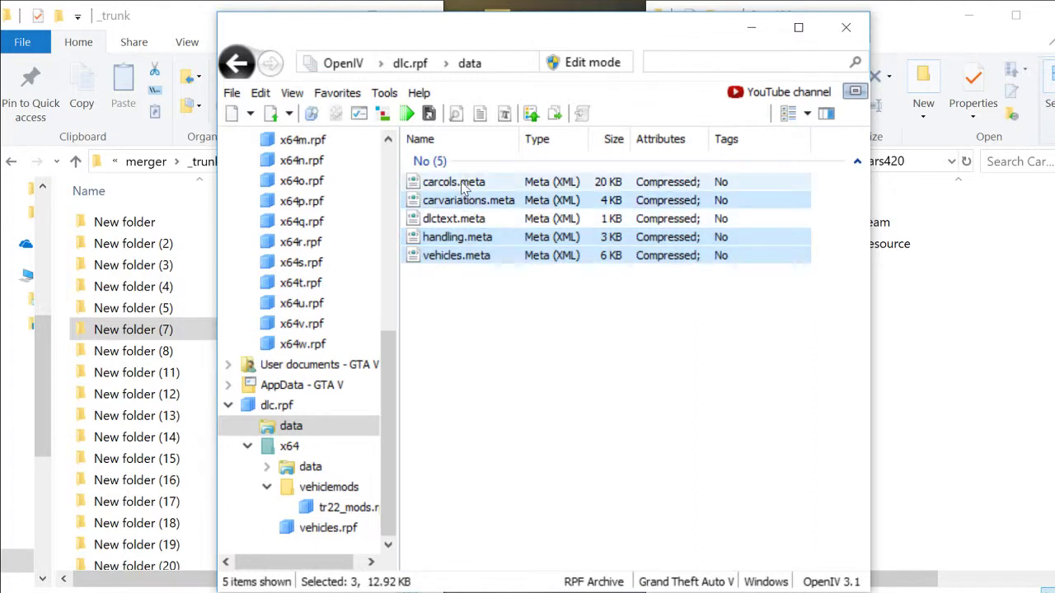
left_click(462, 183, "ctrl")
left_click_drag(362, 217, 163, 353)
left_click(696, 354)
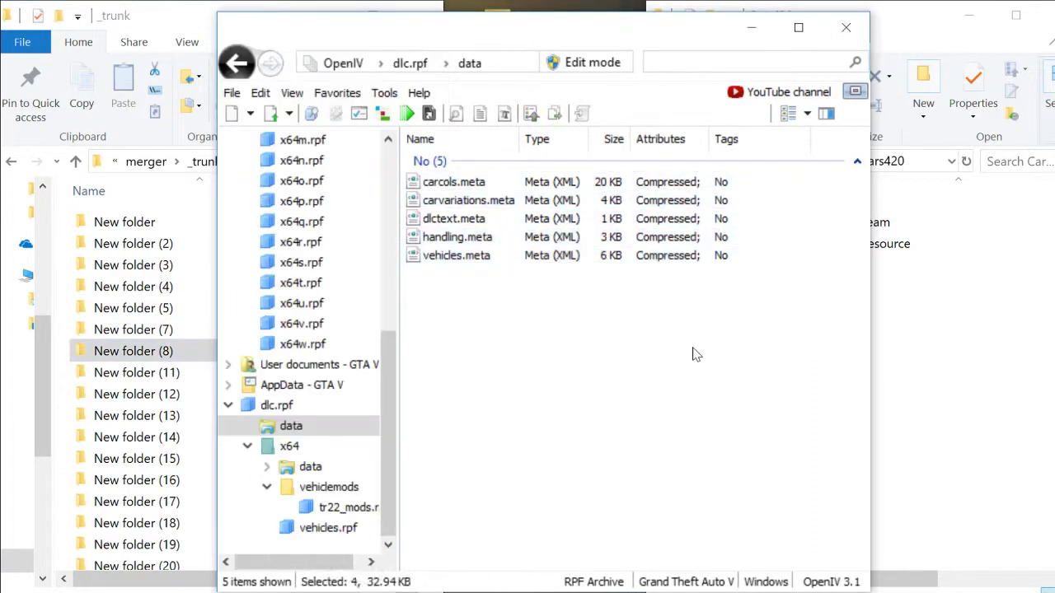
key("BackSpace")
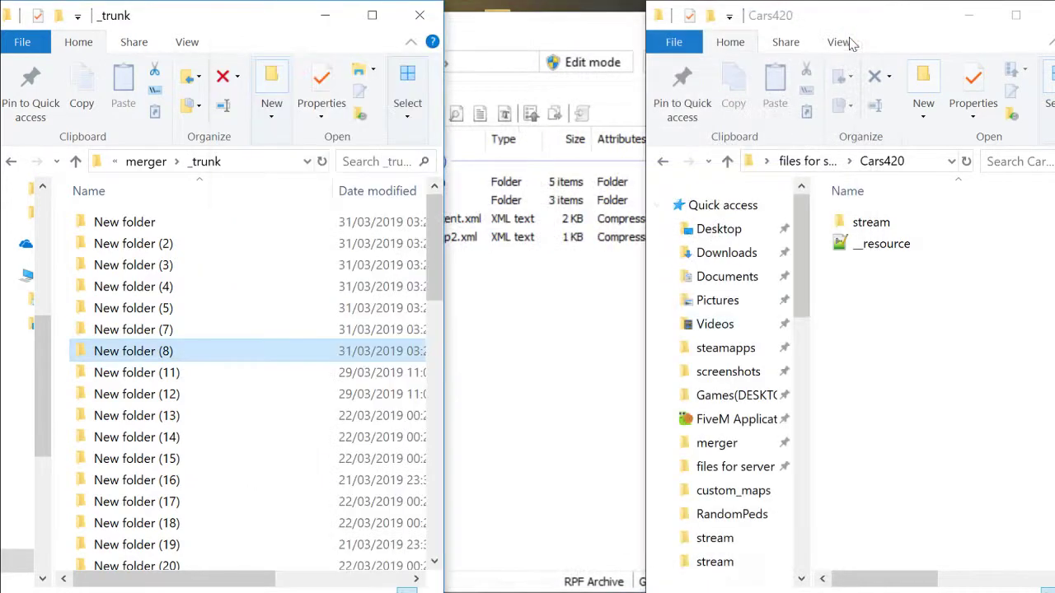
Extract x6m.yft, x6m.ytd and x6m_hi.yft from x64/vehicles.rpf of the x6m car's dlc.rpf into the stream folder of Cars420
left_click(598, 407)
double_click(437, 200)
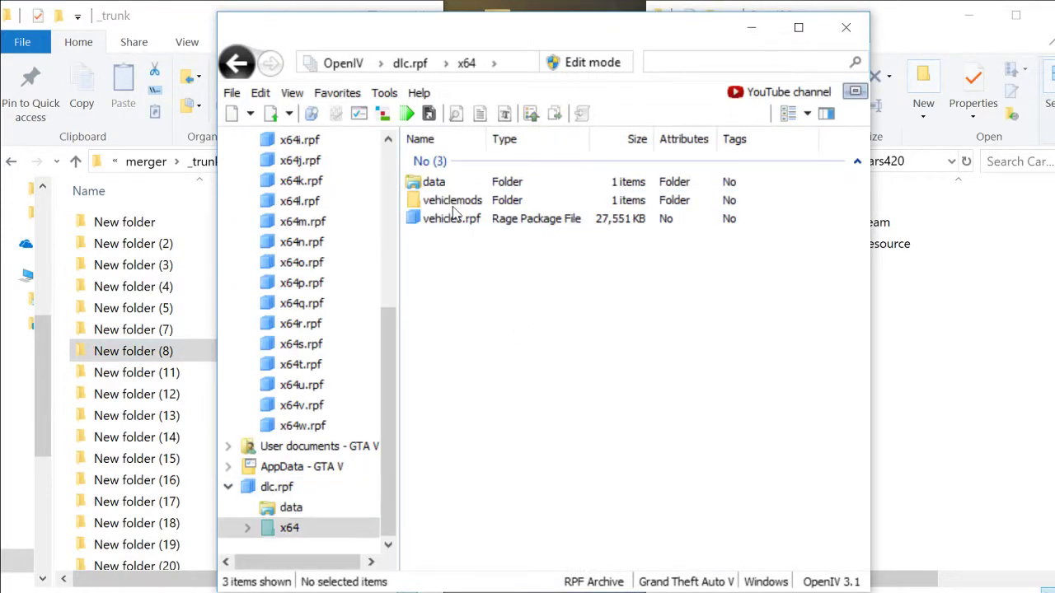
double_click(459, 204)
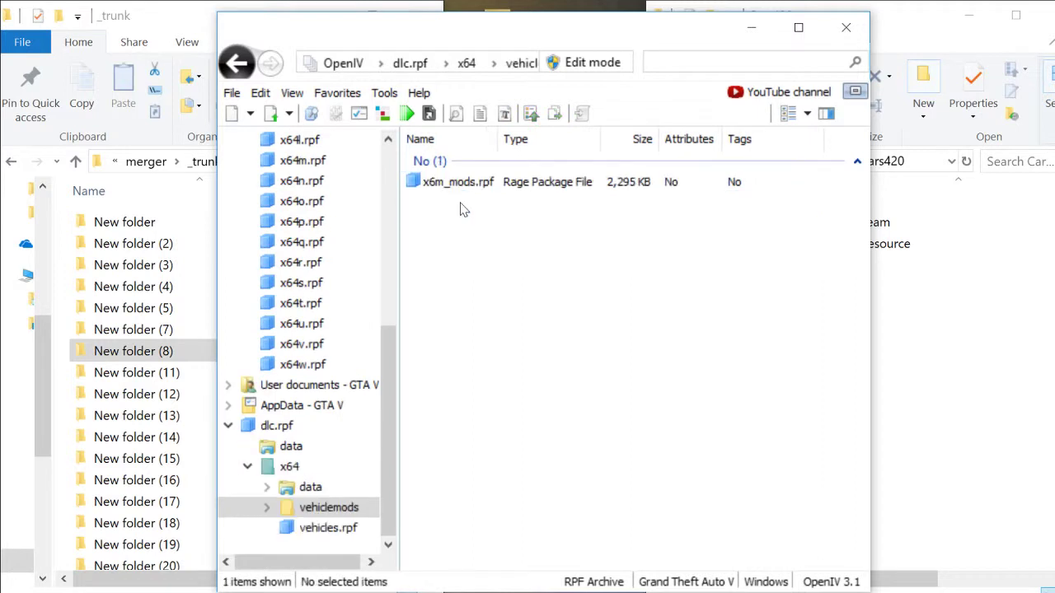
double_click(462, 182)
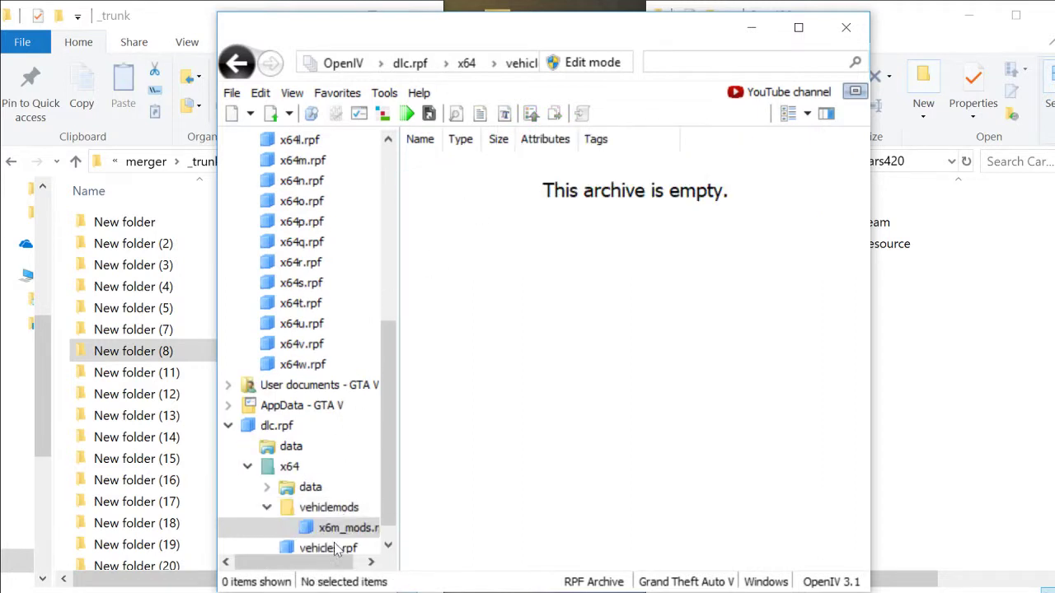
left_click(335, 548)
left_click_drag(495, 265, 467, 187)
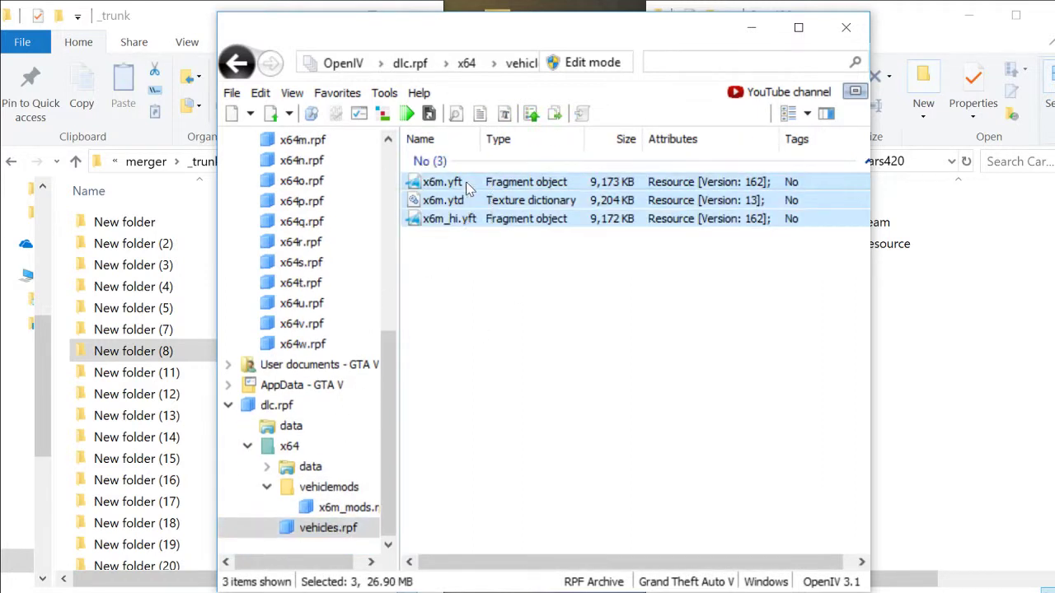
left_click_drag(913, 247, 914, 225)
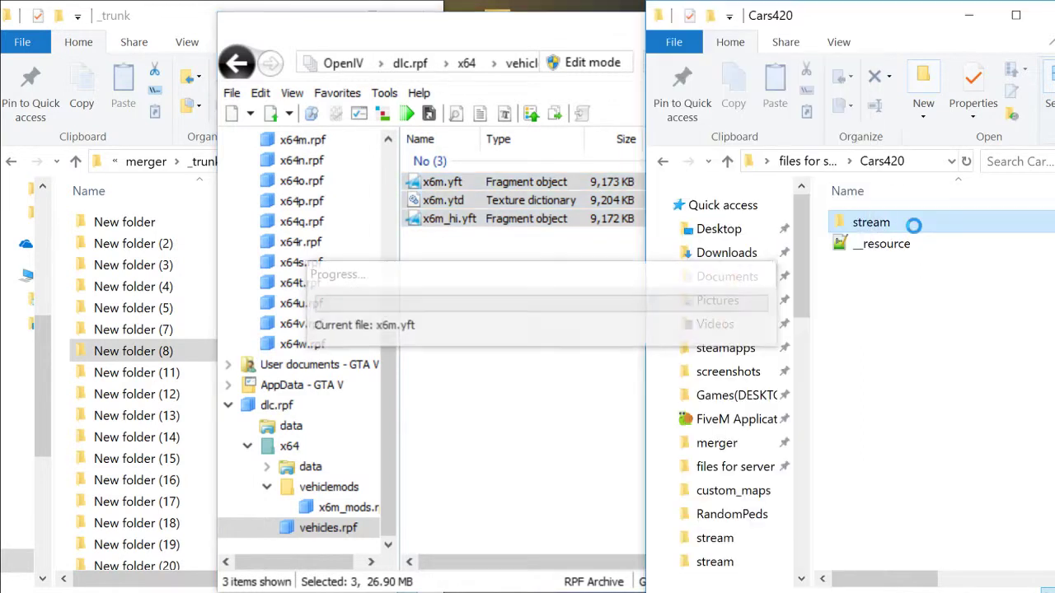
Extract carcols.meta, carvariations.meta, handling.meta and vehicles.meta from the x6m data folder into New folder (11) in _trunk and close that OpenIV window
left_click(291, 426)
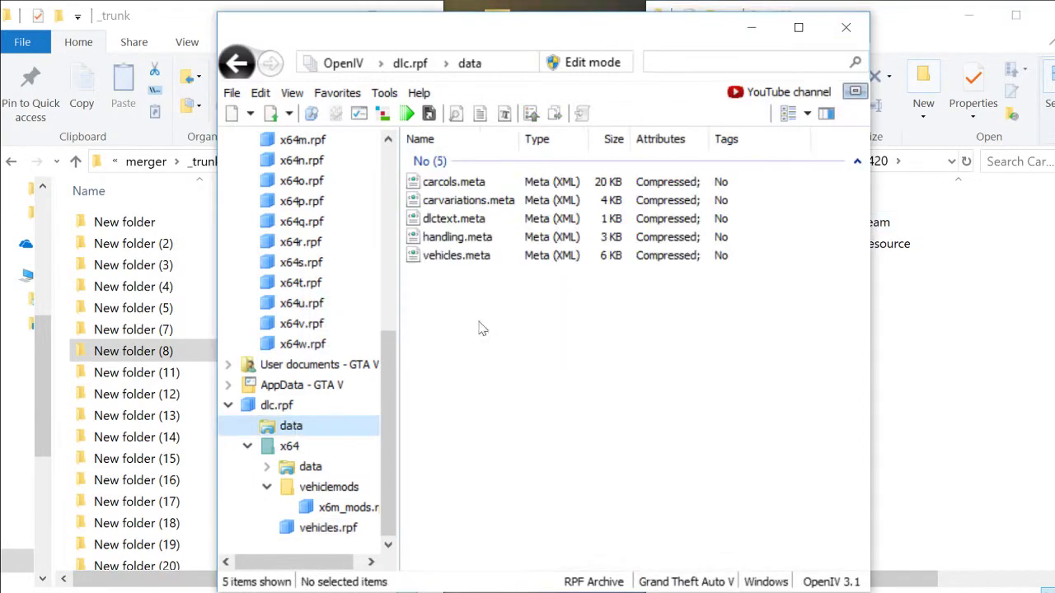
left_click_drag(452, 282, 449, 239)
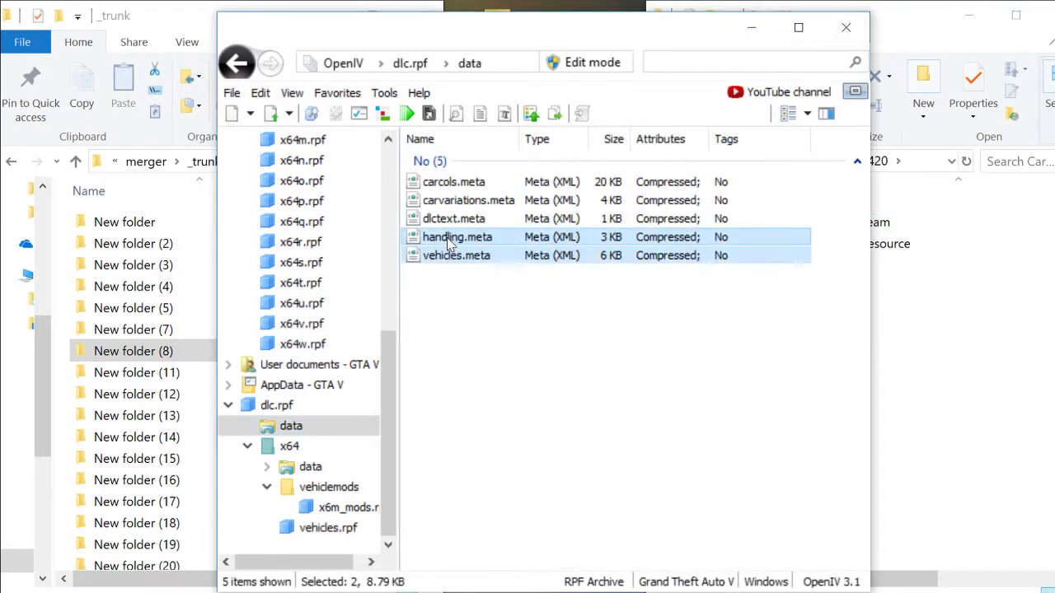
left_click(486, 183, "ctrl")
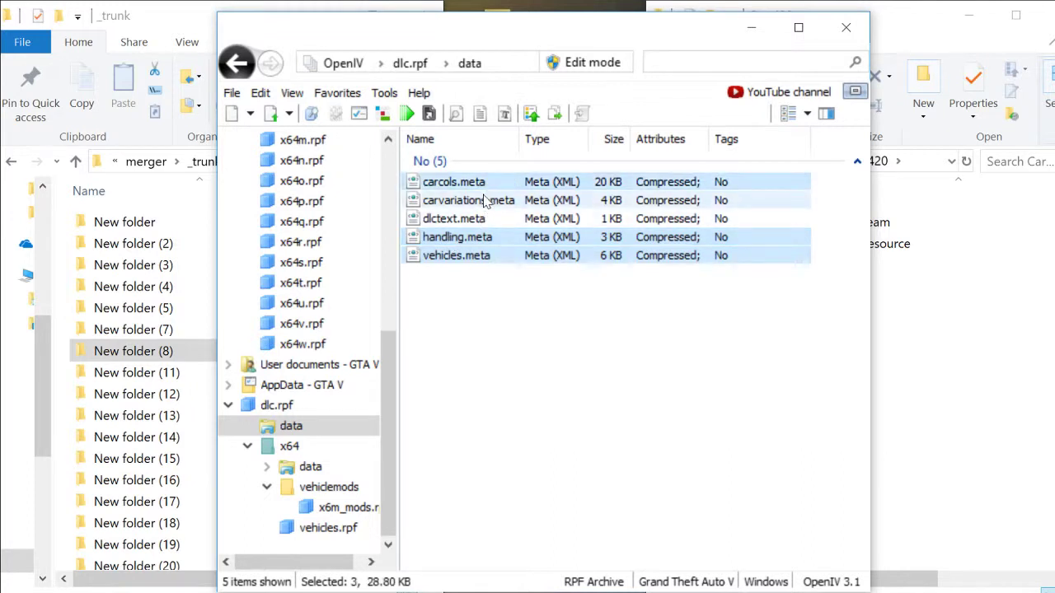
left_click(485, 201, "ctrl")
left_click_drag(256, 262, 123, 371)
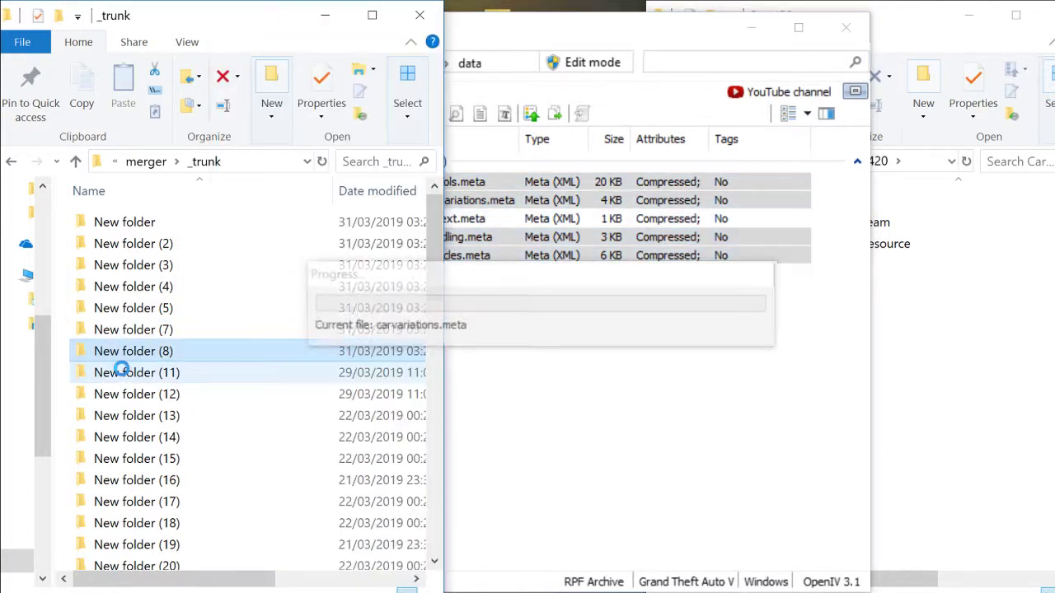
left_click(614, 365)
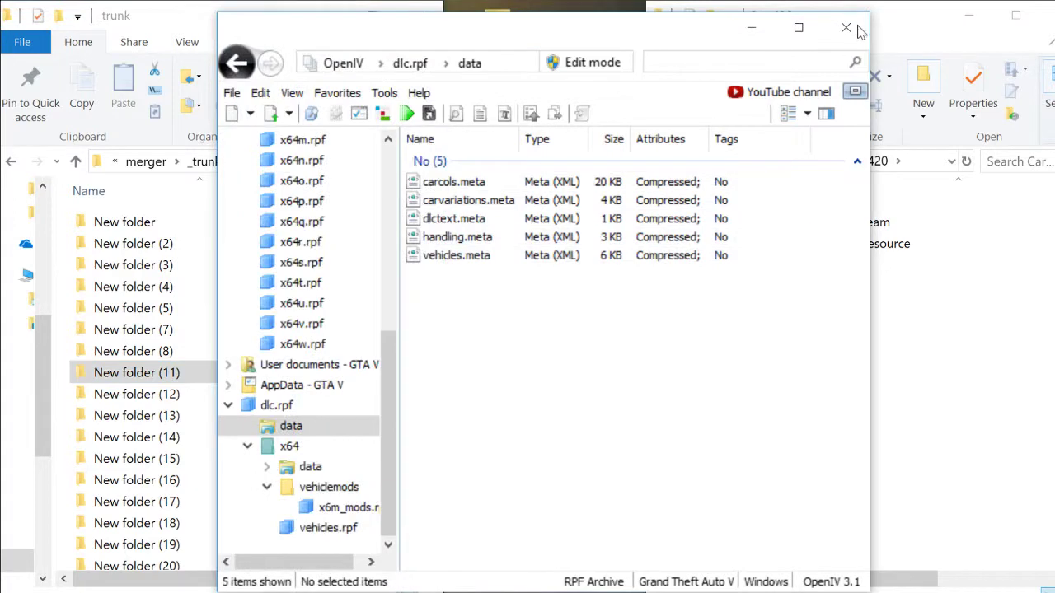
left_click(857, 30)
Open dlc.rpf from the ADD-ON/Files folder of the Porsche Cayenne S 2018 archive in OpenIV and minimise the archive window
left_click(506, 419)
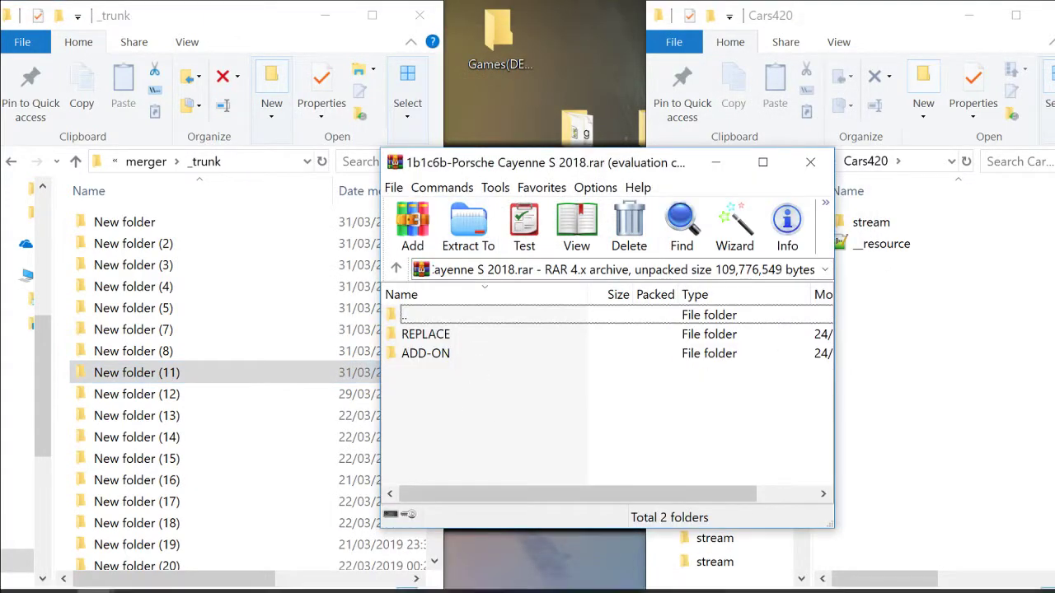
double_click(425, 354)
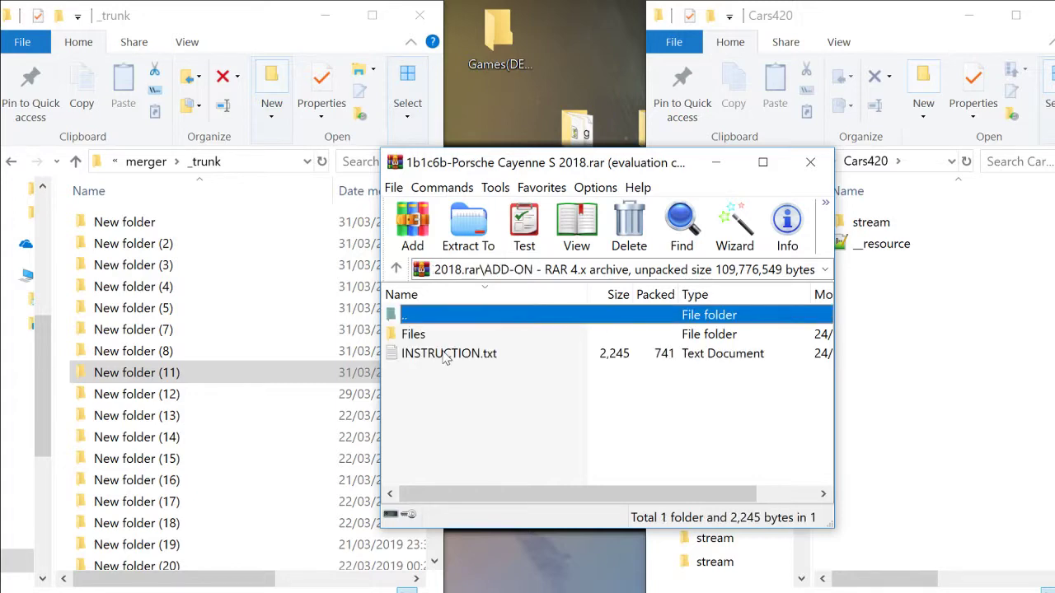
left_click(445, 333)
double_click(445, 334)
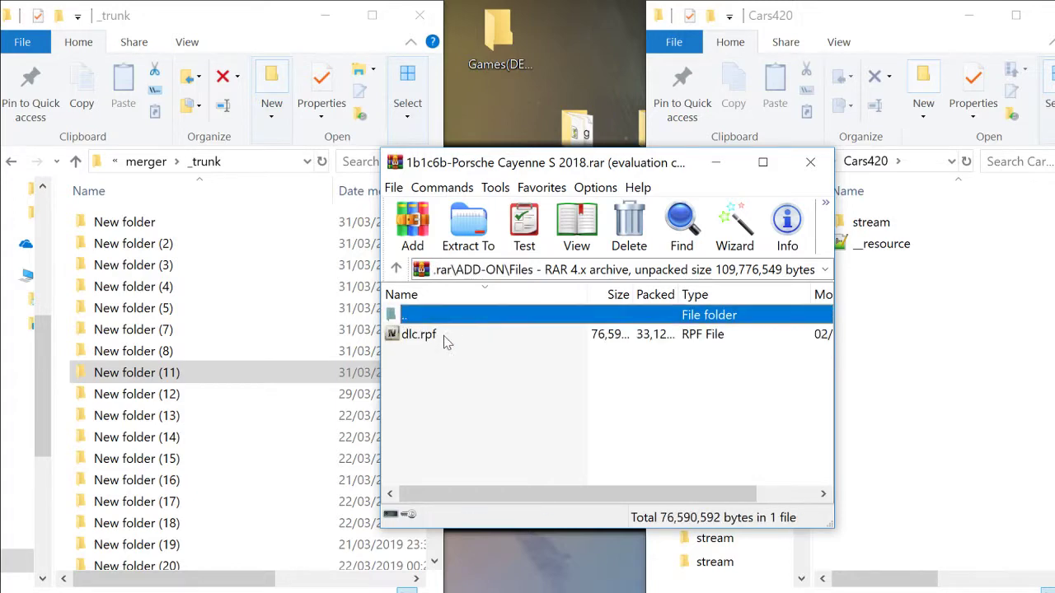
double_click(445, 334)
left_click(716, 163)
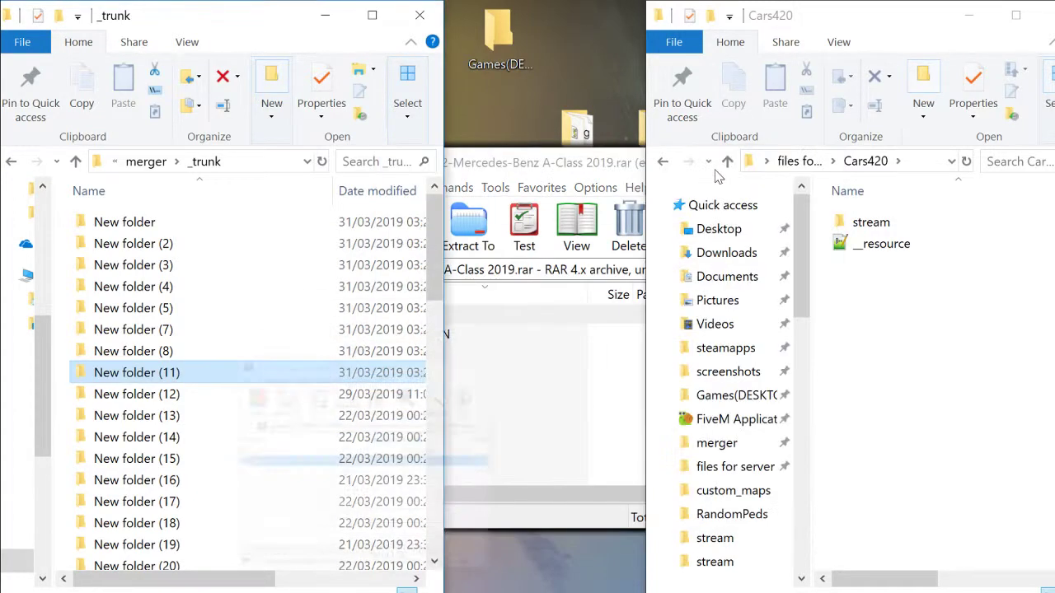
Open the add-on dlc.rpf from the Mercedes-Benz A-Class 2019 archive in OpenIV and minimise the archive window
double_click(484, 337)
double_click(485, 336)
double_click(484, 335)
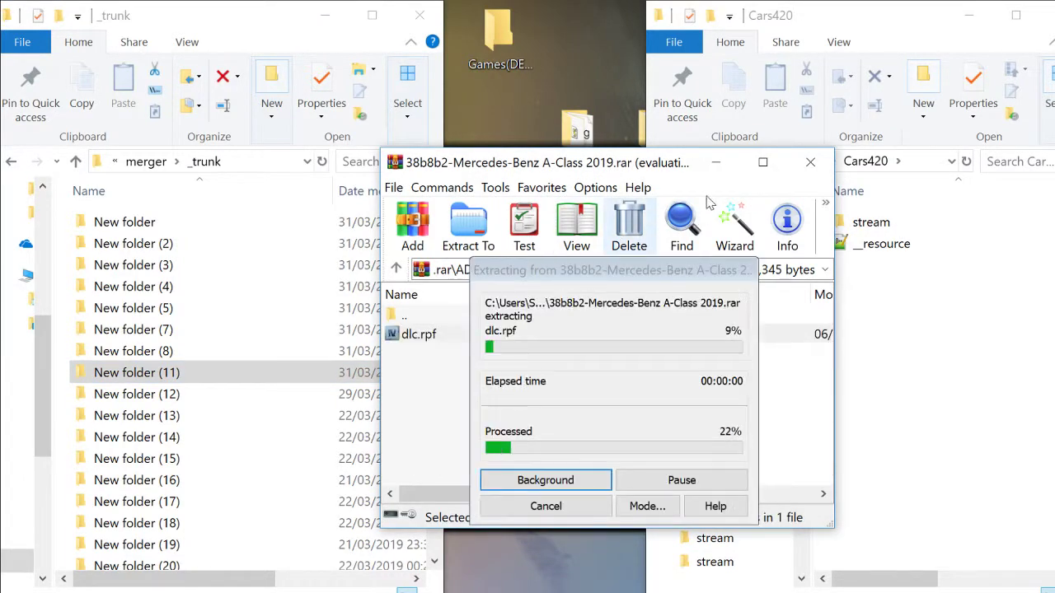
left_click(716, 163)
Open dlc.rpf from the ADD-ON/Files folder of the Mercedes-Benz G-Class 2019 archive in OpenIV and minimise the archive window
left_click(486, 392)
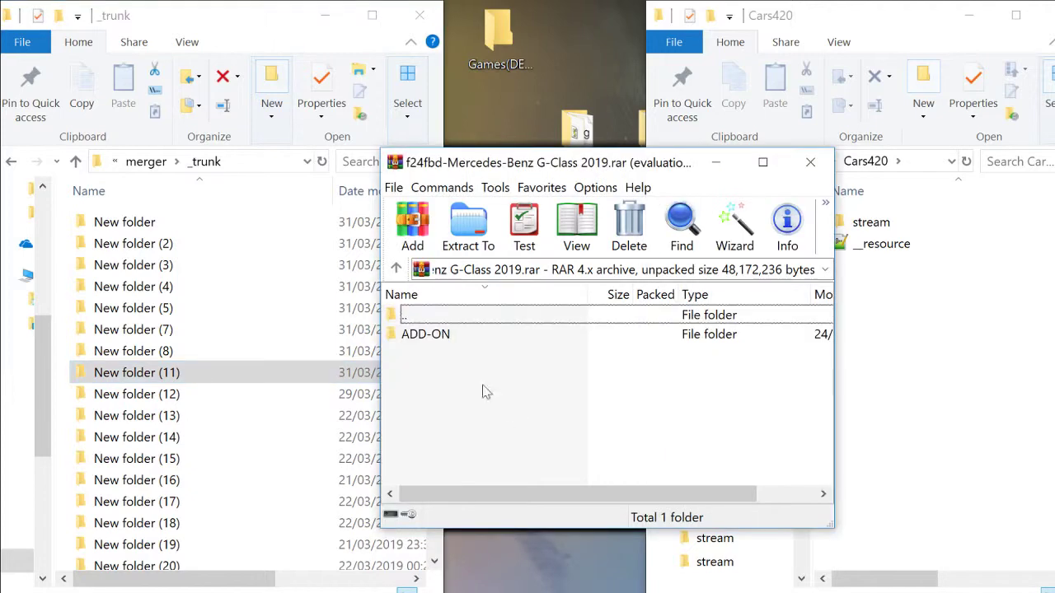
double_click(424, 335)
double_click(443, 334)
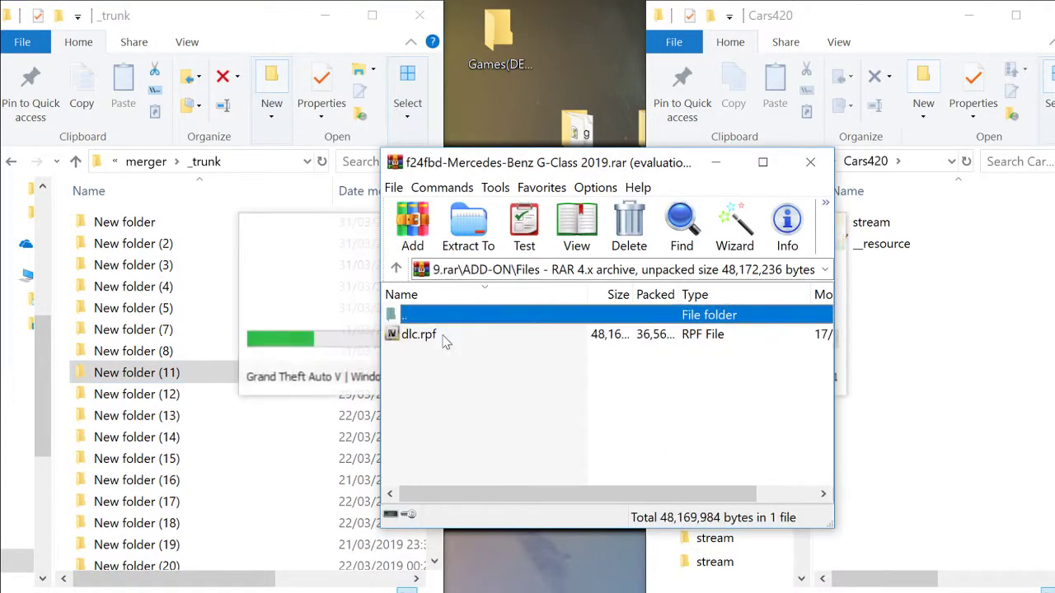
double_click(445, 337)
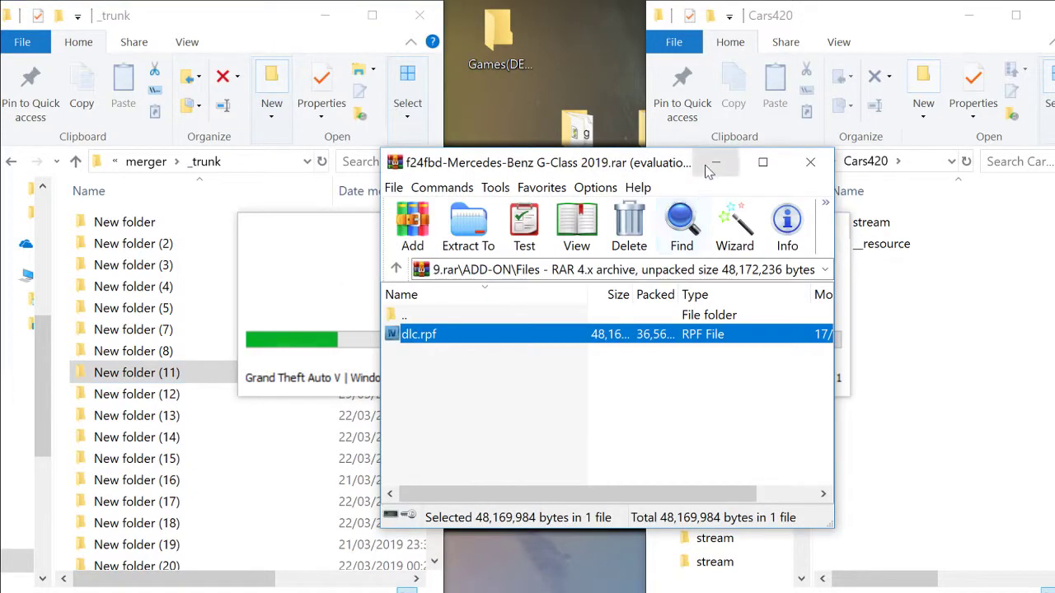
left_click(716, 163)
Open the 2019 Mercedes-AMG GT 63 S .oiv package from the Add-On folder of the AMG GT63S Beta archive and enter its content folder
left_click(536, 169)
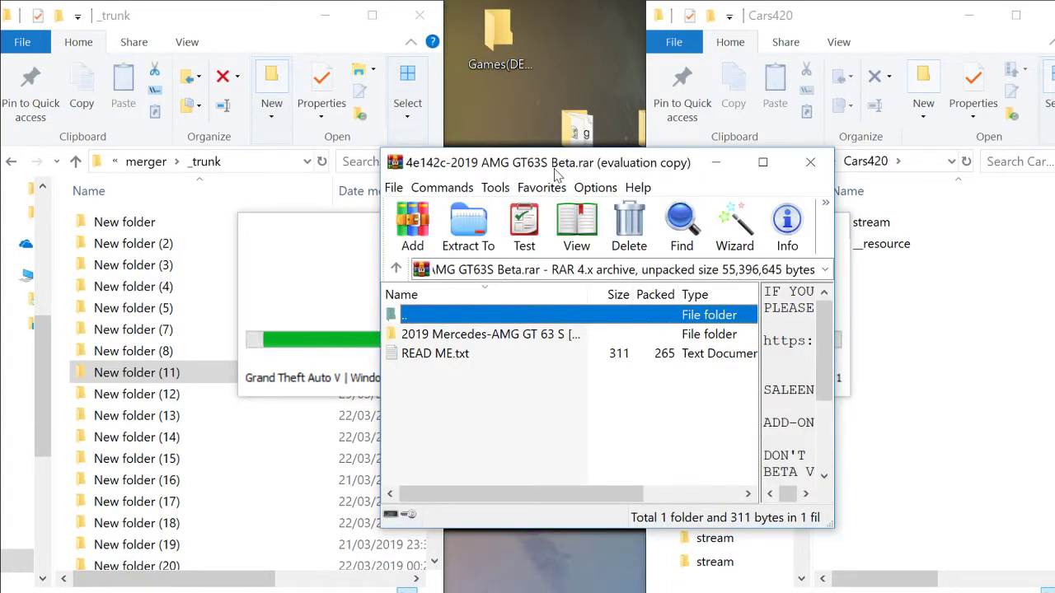
double_click(469, 339)
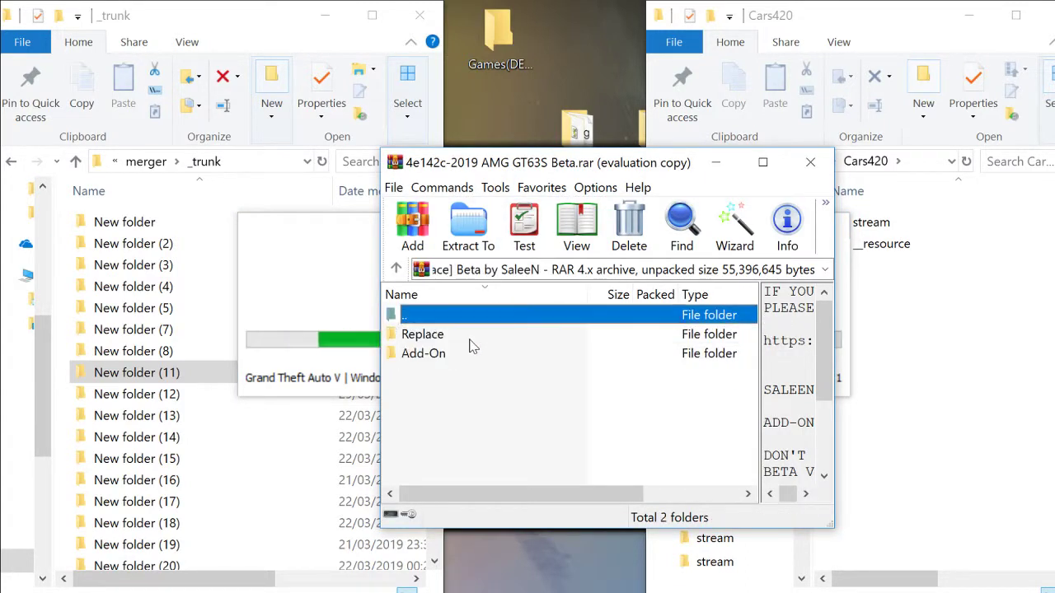
double_click(423, 334)
double_click(472, 320)
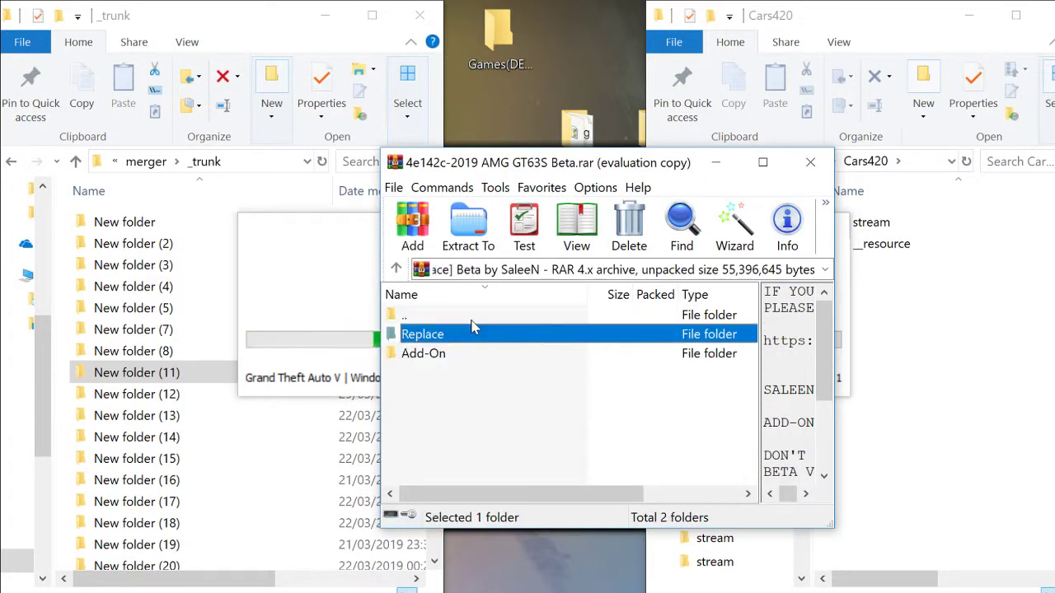
double_click(470, 352)
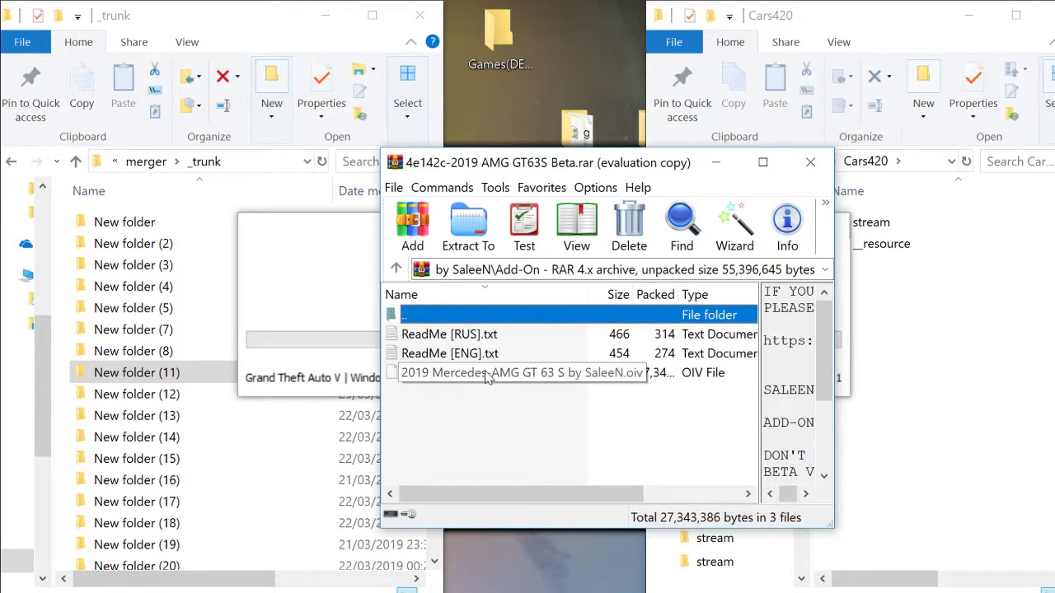
double_click(486, 372)
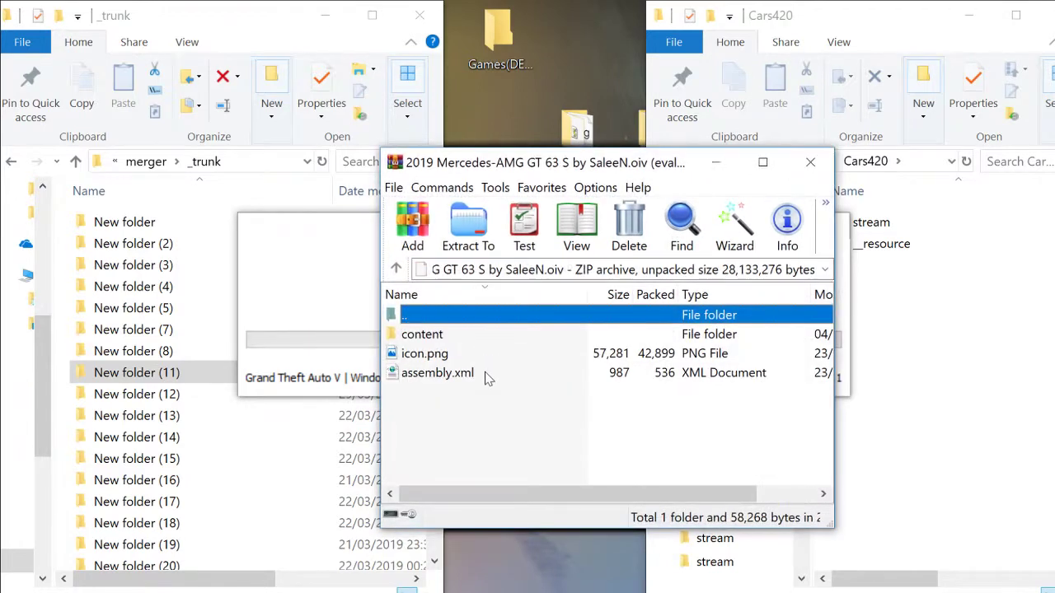
double_click(458, 334)
double_click(461, 334)
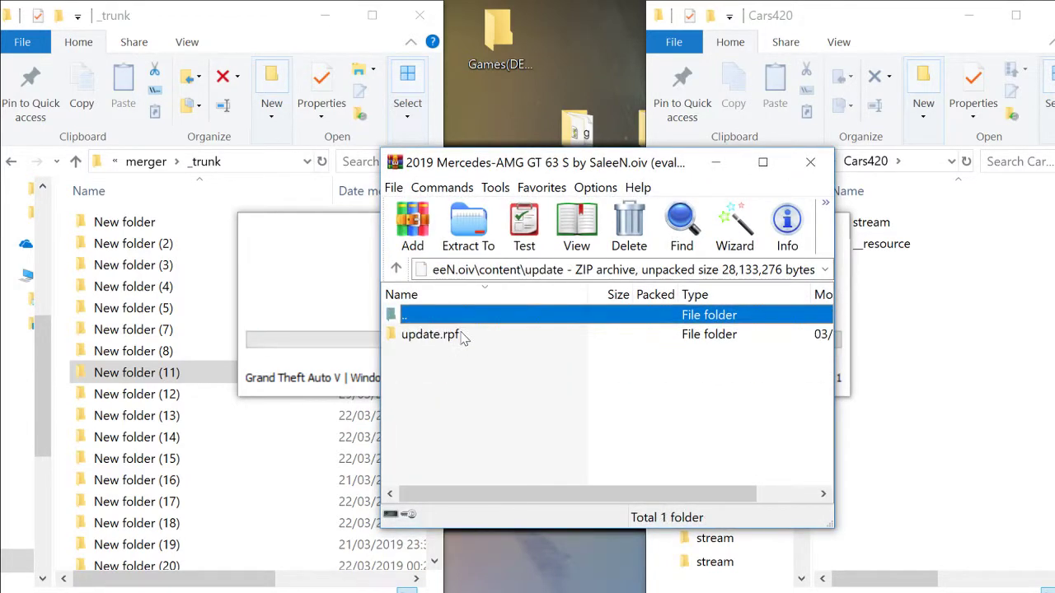
left_click(464, 338)
double_click(445, 334)
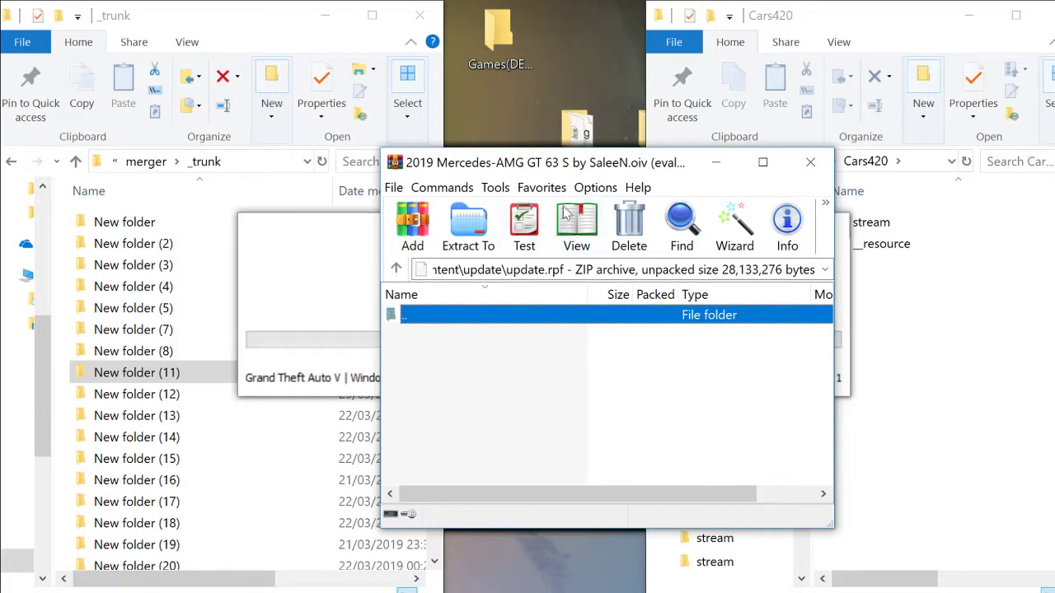
double_click(513, 319)
double_click(512, 320)
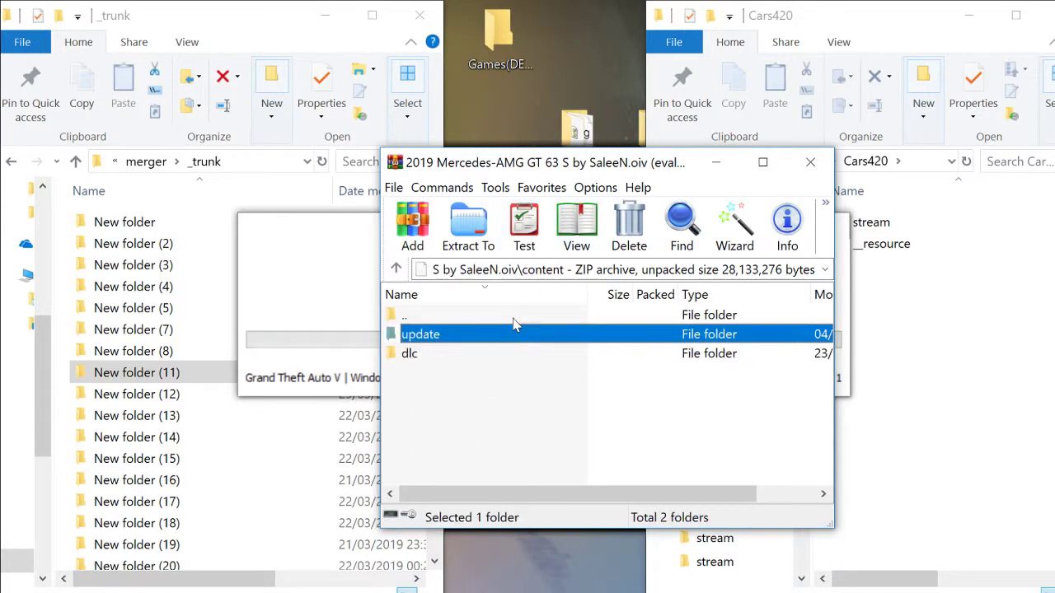
Open dlc.rpf from the package's content/dlc folder in OpenIV and minimise both AMG archive windows
left_click(497, 353)
double_click(498, 353)
double_click(499, 335)
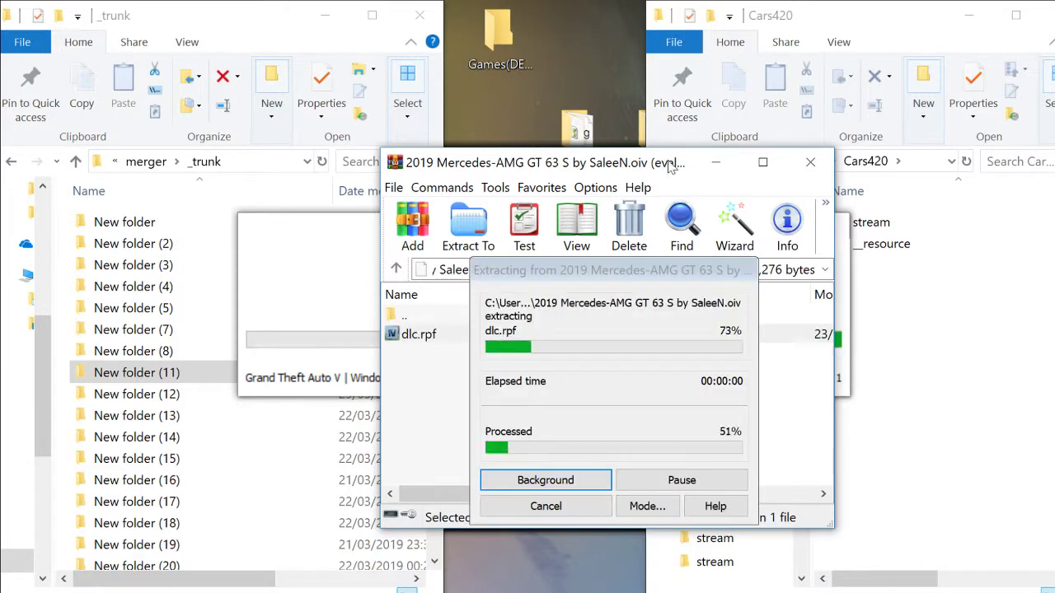
left_click(724, 167)
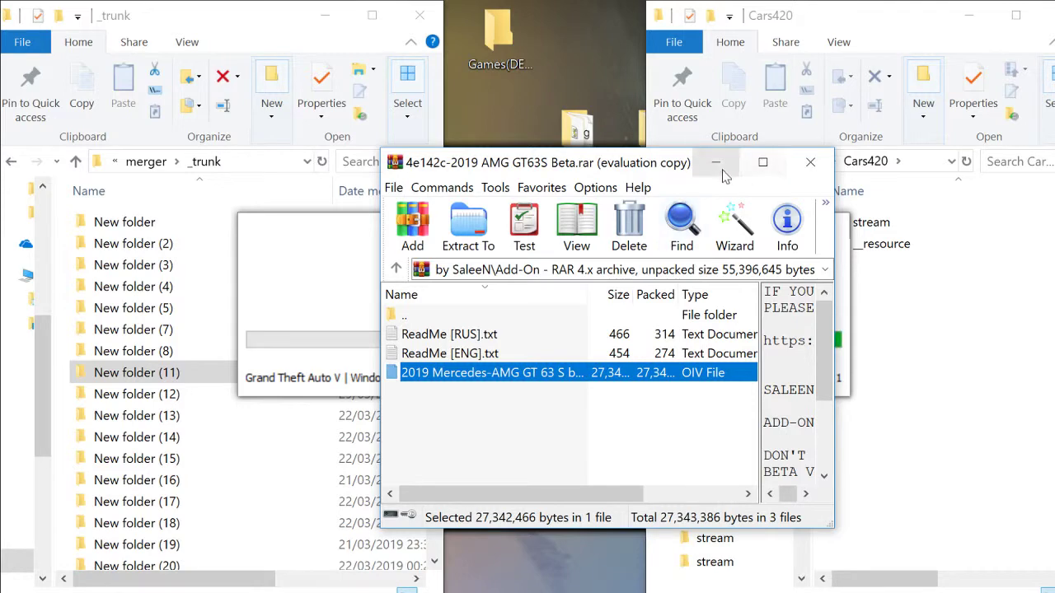
left_click(715, 162)
Open dlc.rpf from the inner XPERIA38 folder of the XPERIA38 archive in OpenIV and minimise the archive window
left_click(549, 440)
double_click(469, 338)
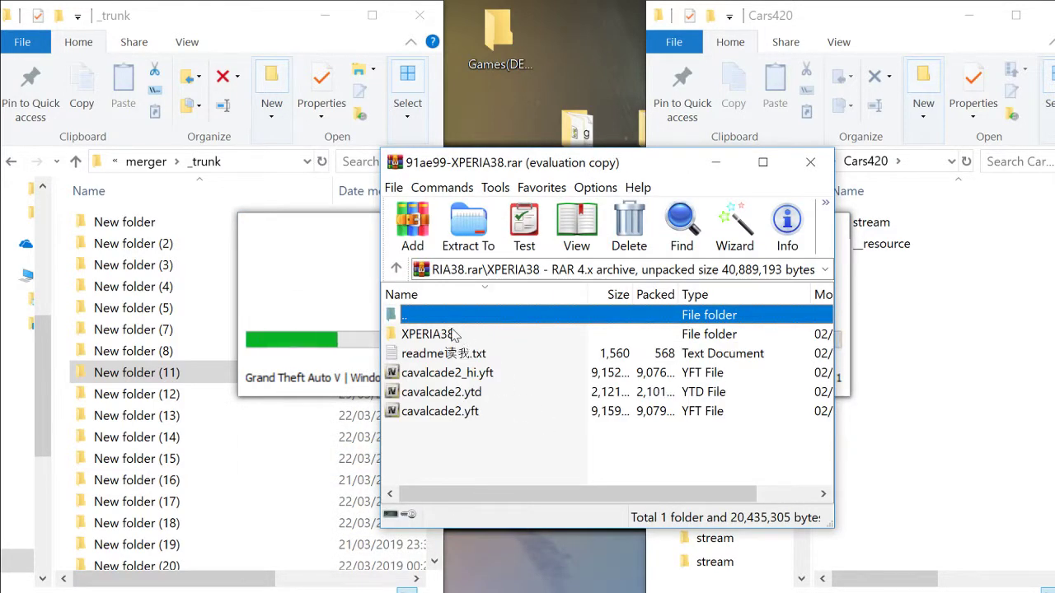
double_click(454, 333)
double_click(454, 321)
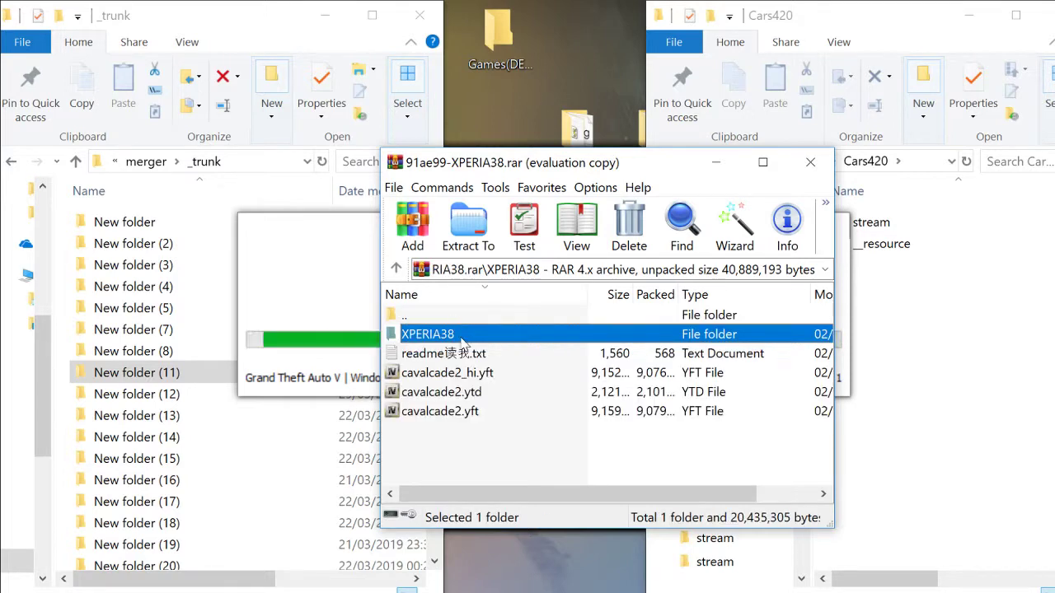
double_click(462, 338)
double_click(461, 338)
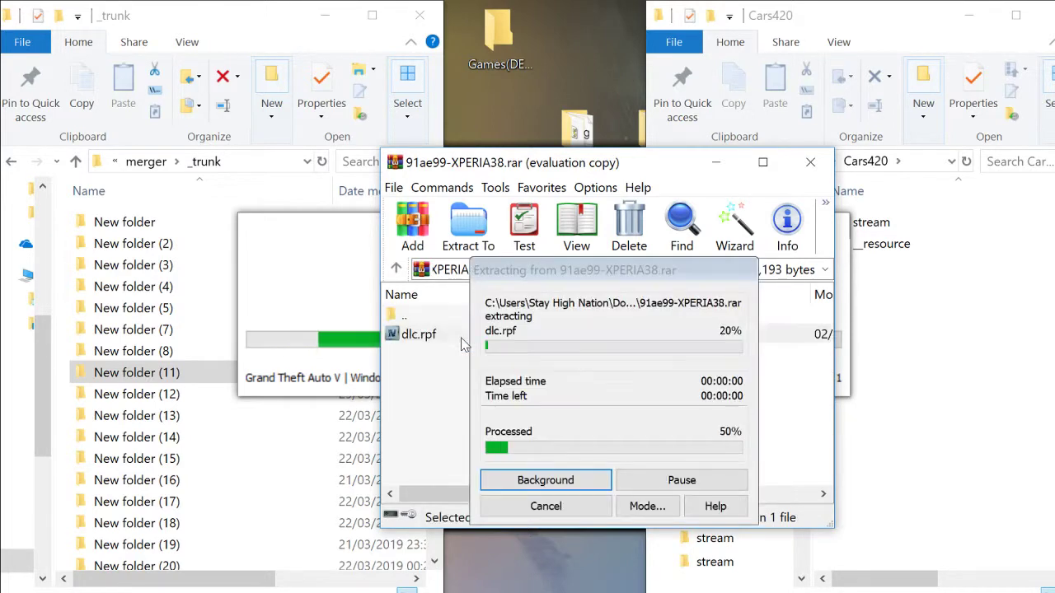
left_click(715, 162)
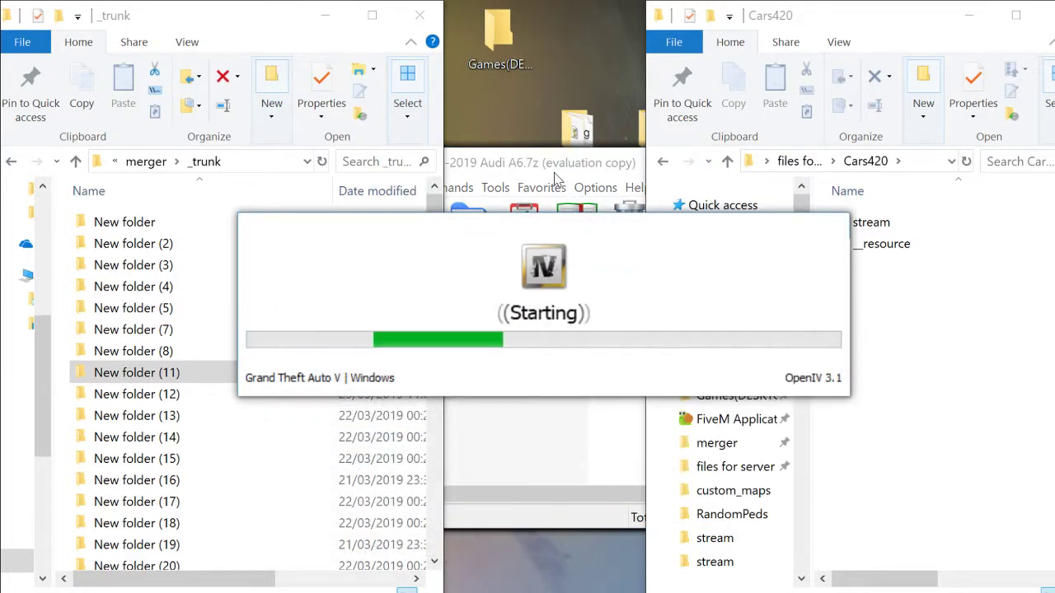
Open dlc.rpf from the Add-on/a6tfsi folder of the 2019 Audi A6 archive in OpenIV and minimise the archive window
left_click(554, 172)
double_click(424, 354)
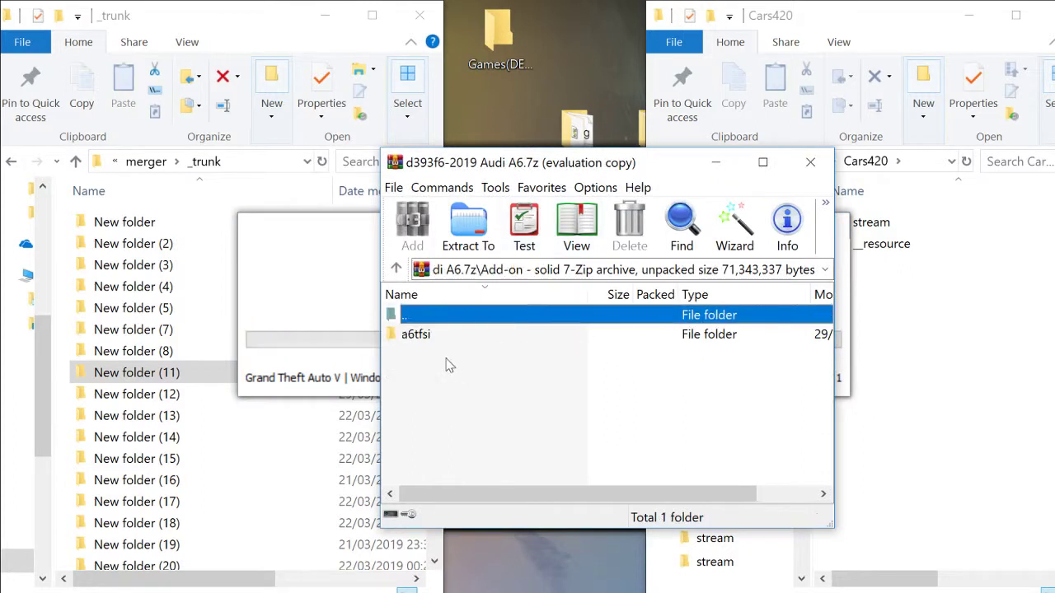
double_click(443, 334)
double_click(440, 334)
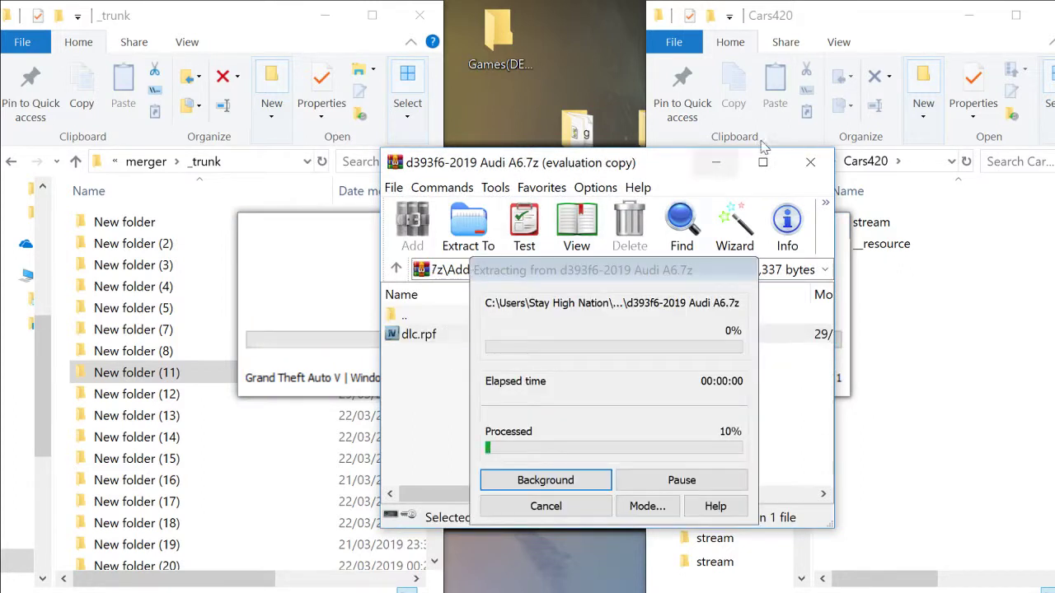
left_click(713, 163)
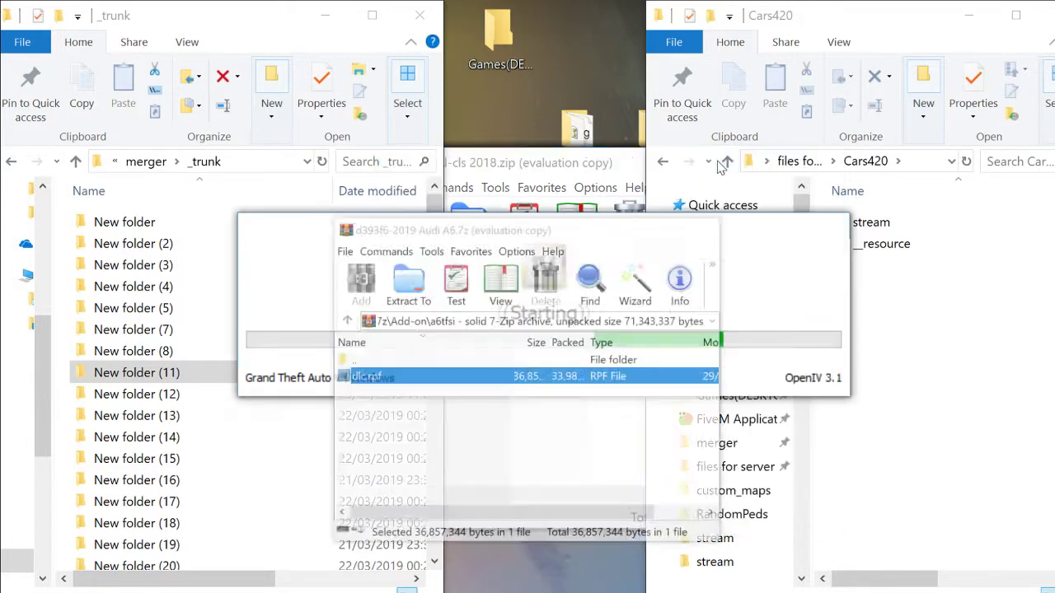
Extract jackal_hi.yft, jackal.ytd and jackal.yft from Replace/Plate gta in the cls 2018 archive into Cars420's stream folder and close the archive
left_click(582, 165)
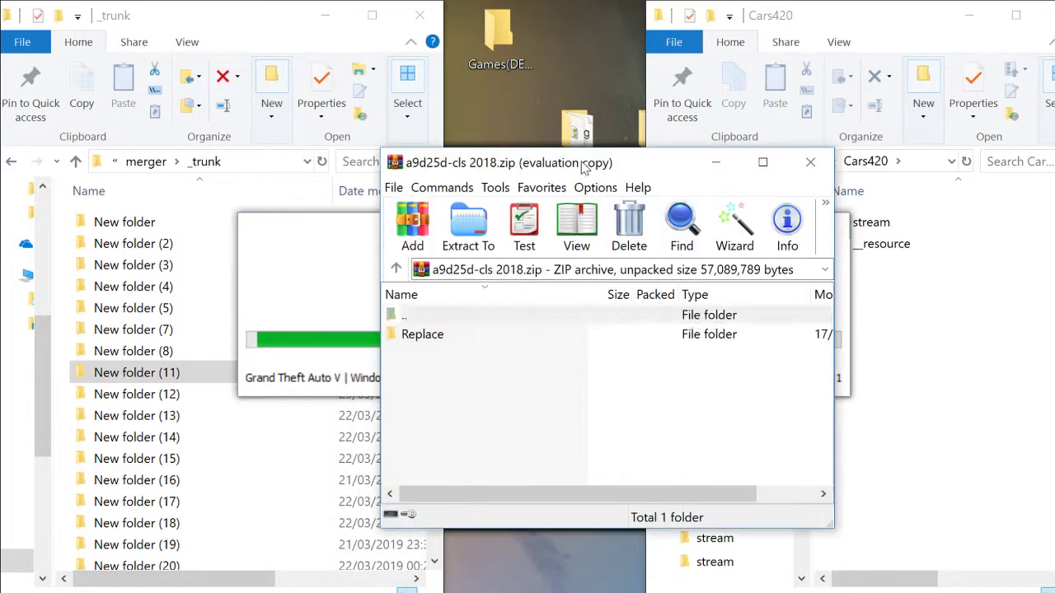
double_click(439, 337)
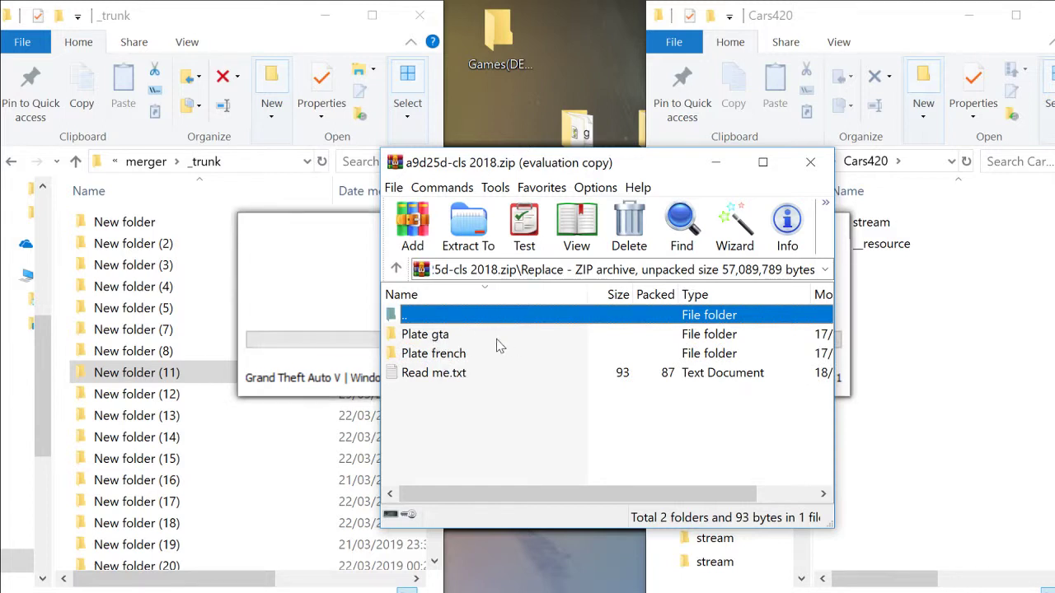
double_click(464, 336)
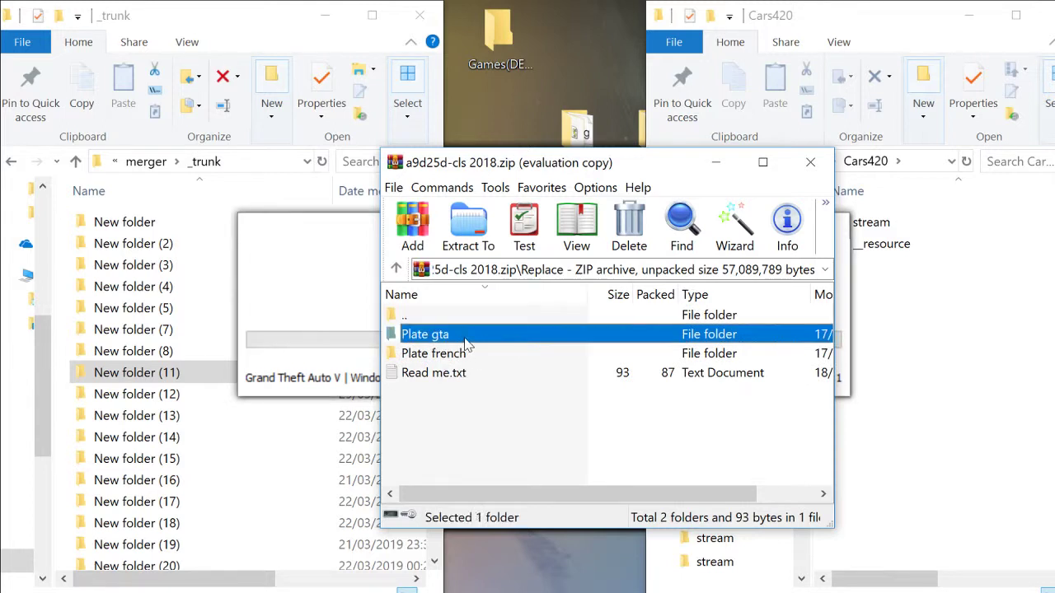
left_click_drag(444, 412, 880, 233)
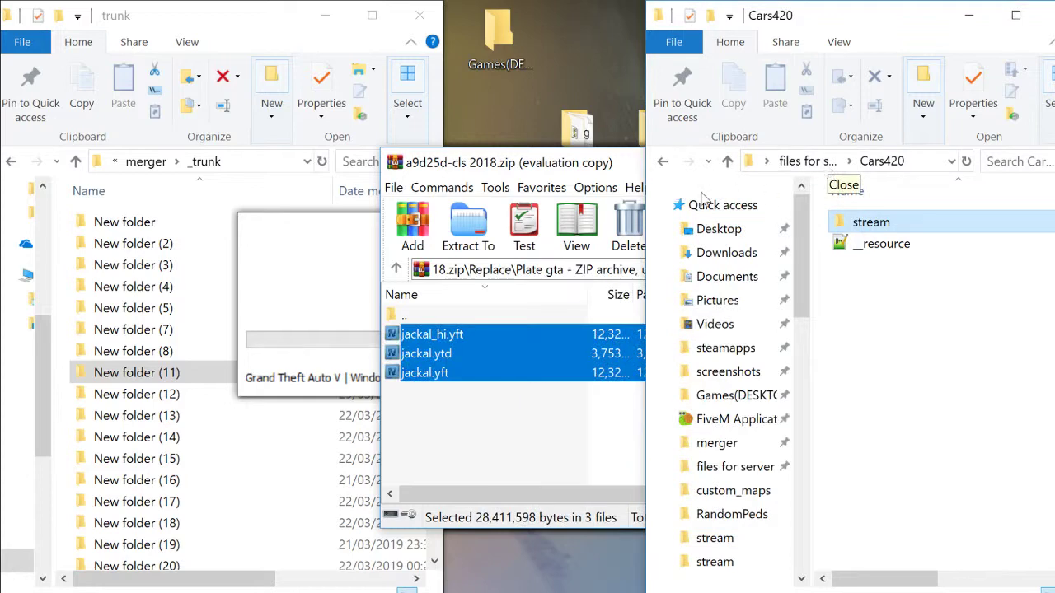
left_click(621, 169)
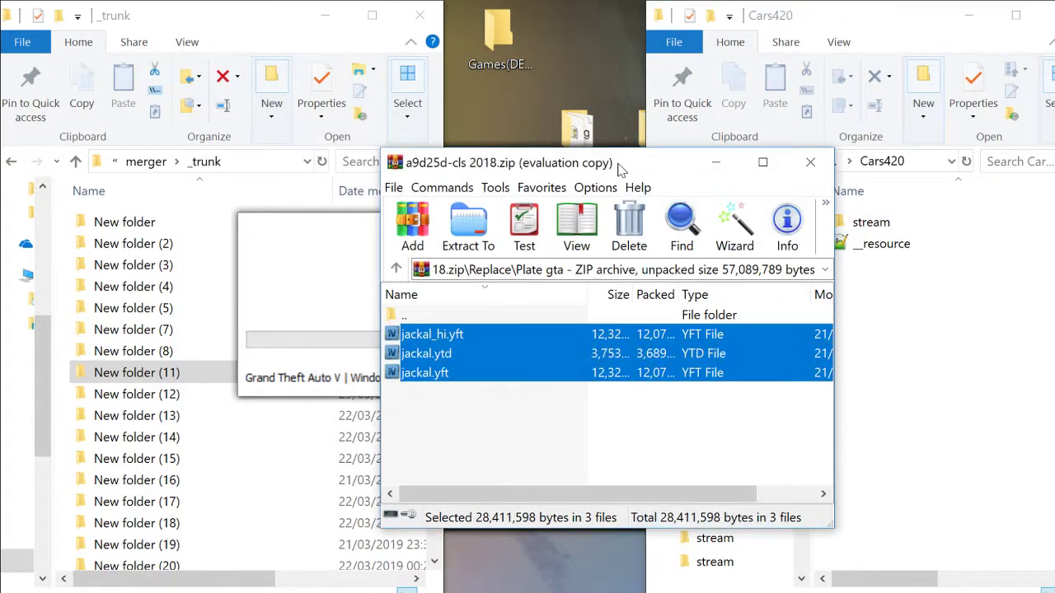
left_click(809, 162)
Open dlc.rpf from the files/update/x64/dlcpacks path of the 2018 Zenvo TS1 GT archive in OpenIV and minimise the archive window
double_click(534, 442)
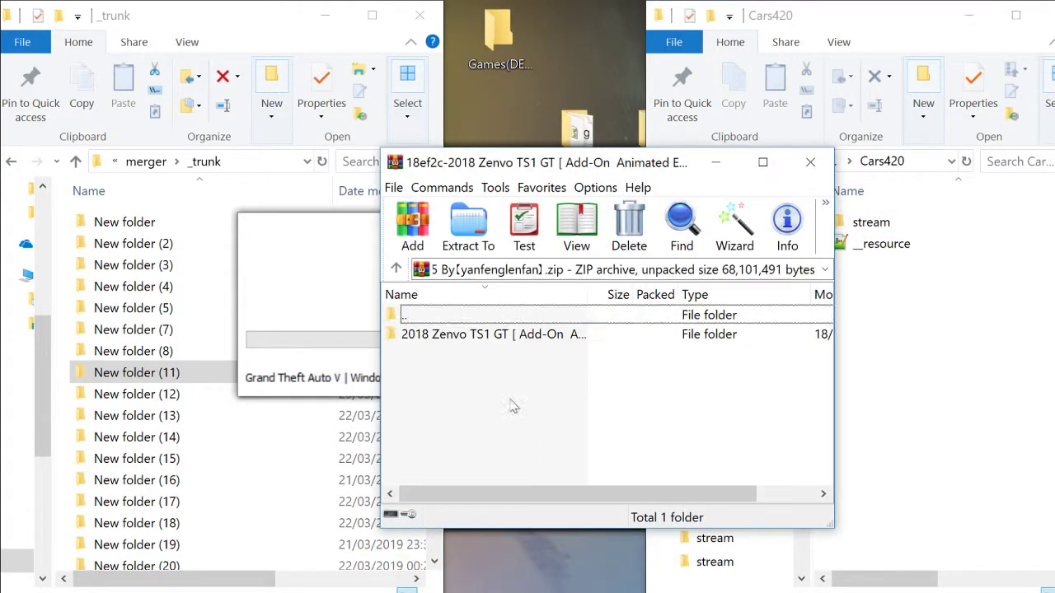
double_click(476, 338)
double_click(476, 336)
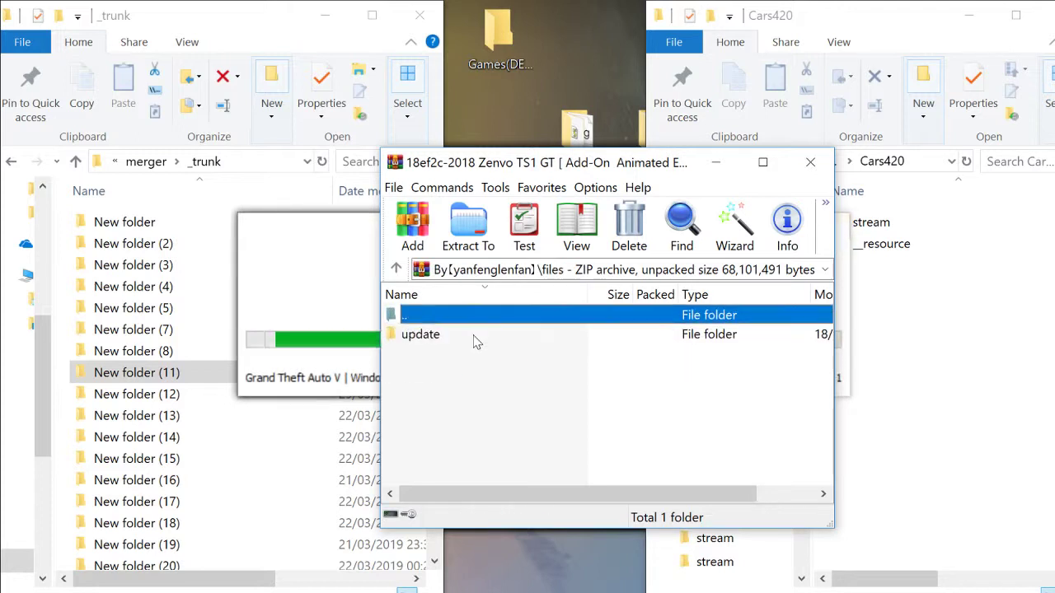
double_click(475, 335)
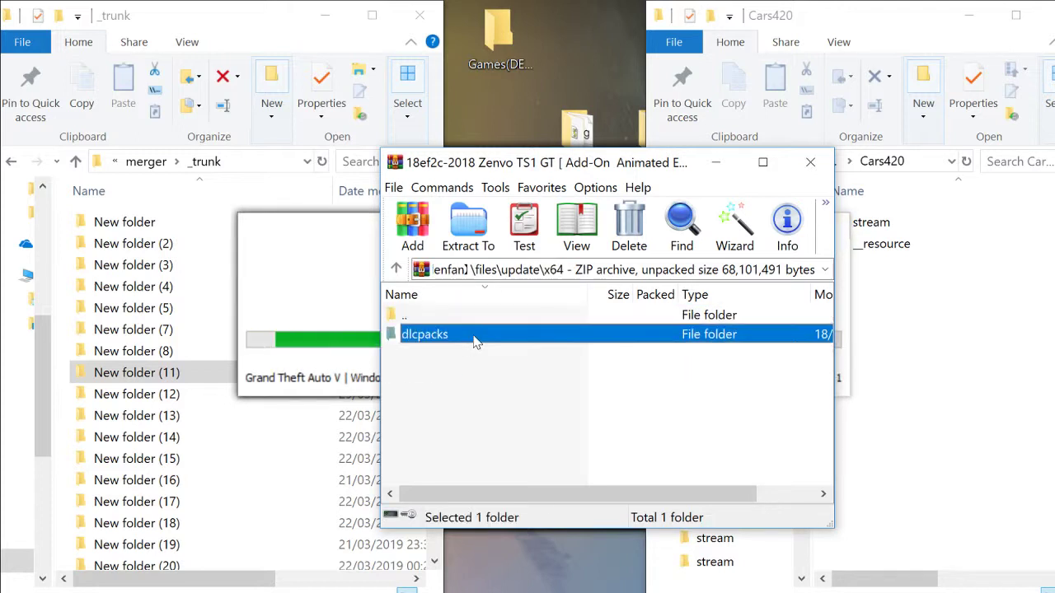
double_click(476, 336)
double_click(475, 336)
double_click(476, 336)
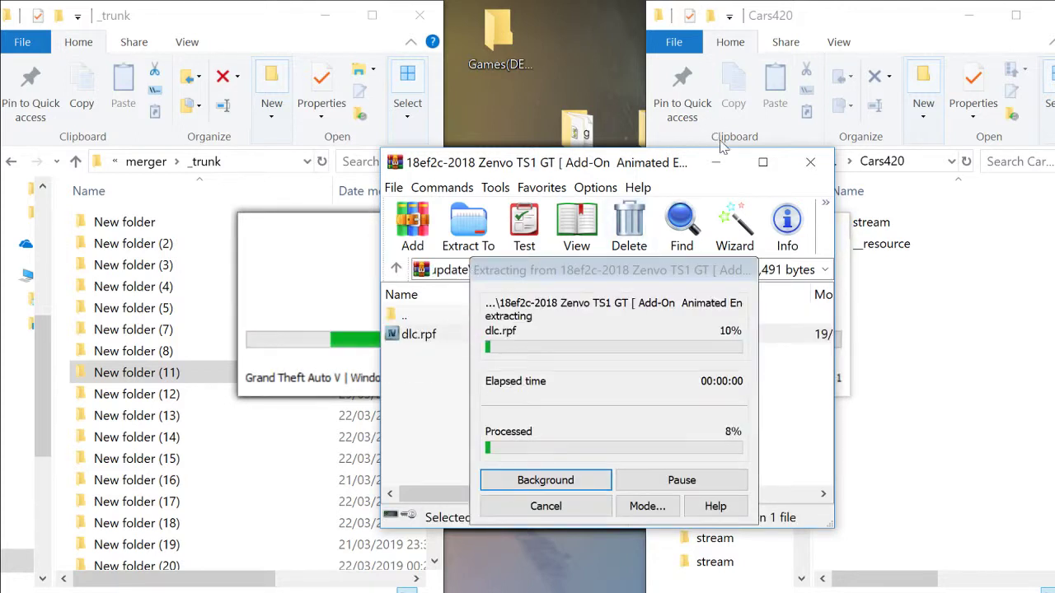
left_click(721, 166)
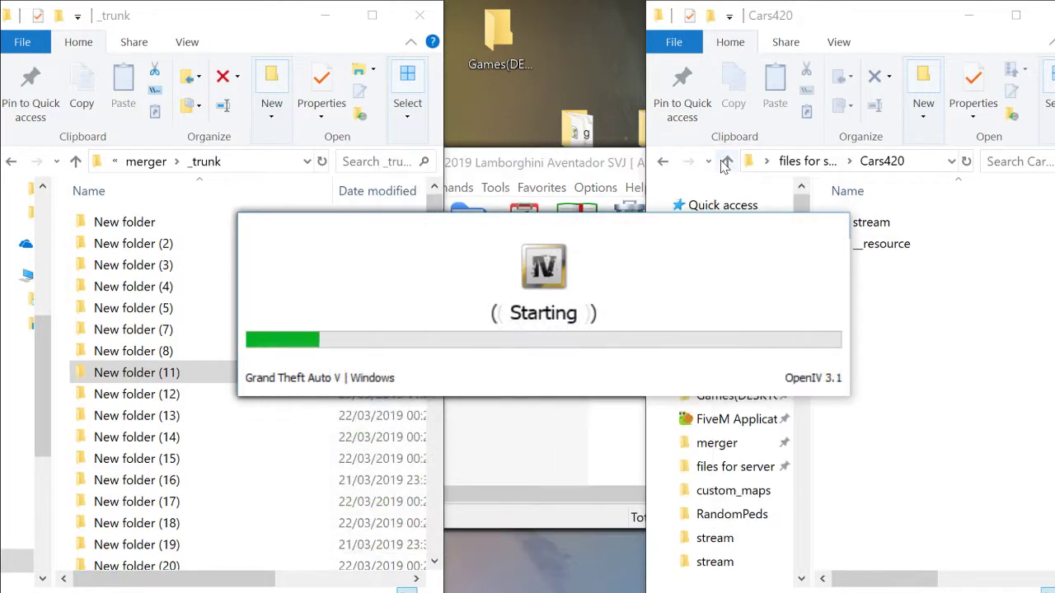
Bring up the 2019 Lamborghini Aventador SVJ and 2019 McLaren Senna archives in turn and minimise both windows
left_click(575, 174)
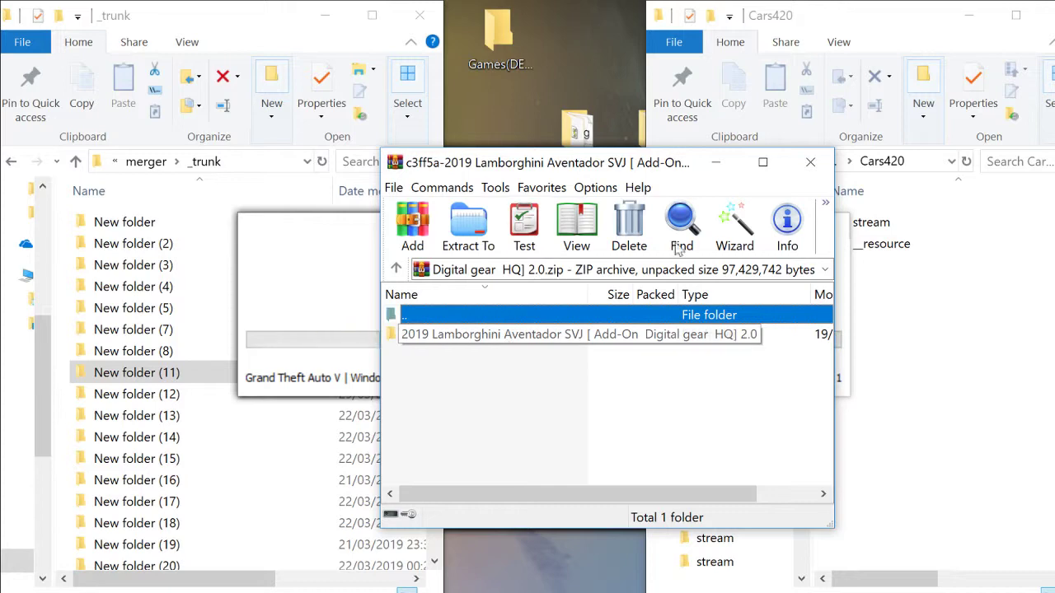
left_click(717, 163)
left_click(525, 473)
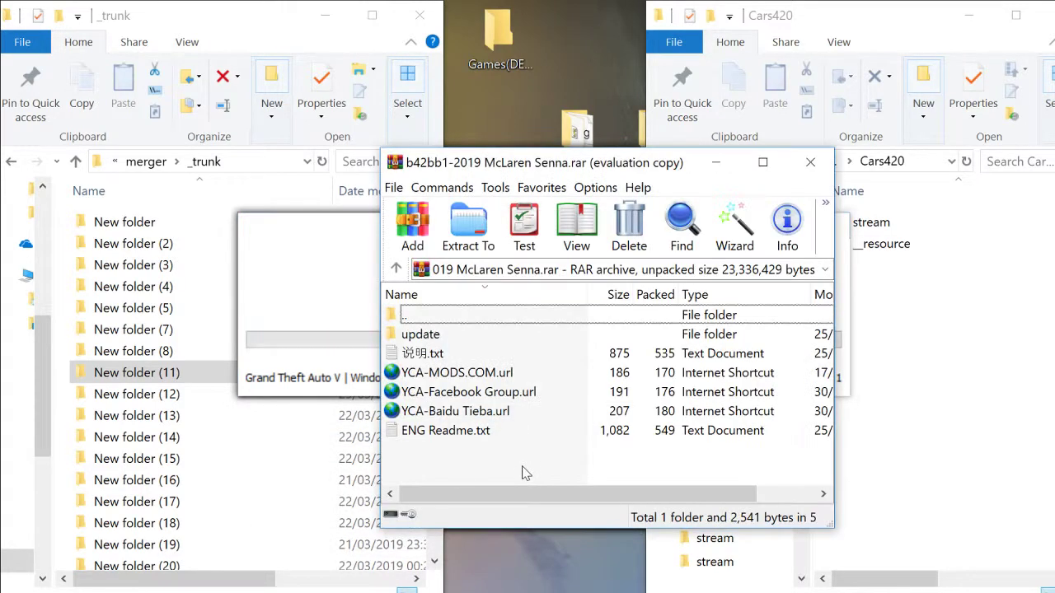
left_click(715, 163)
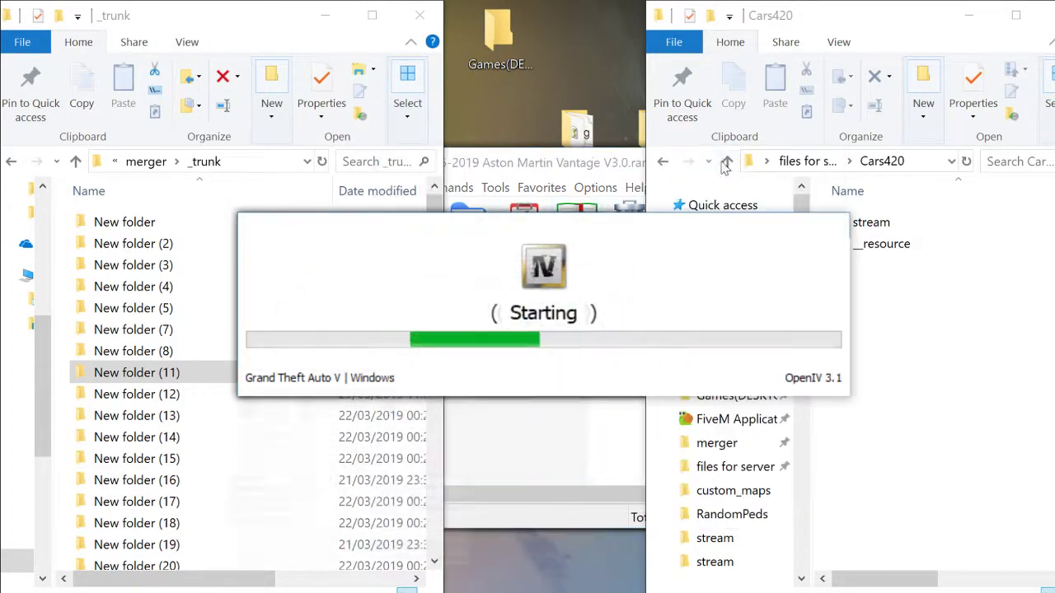
Open dlc.rpf from the Addon folder of the 2019 Aston Martin Vantage V3.0 archive in OpenIV and minimise the archive window
left_click(485, 437)
left_click(486, 345)
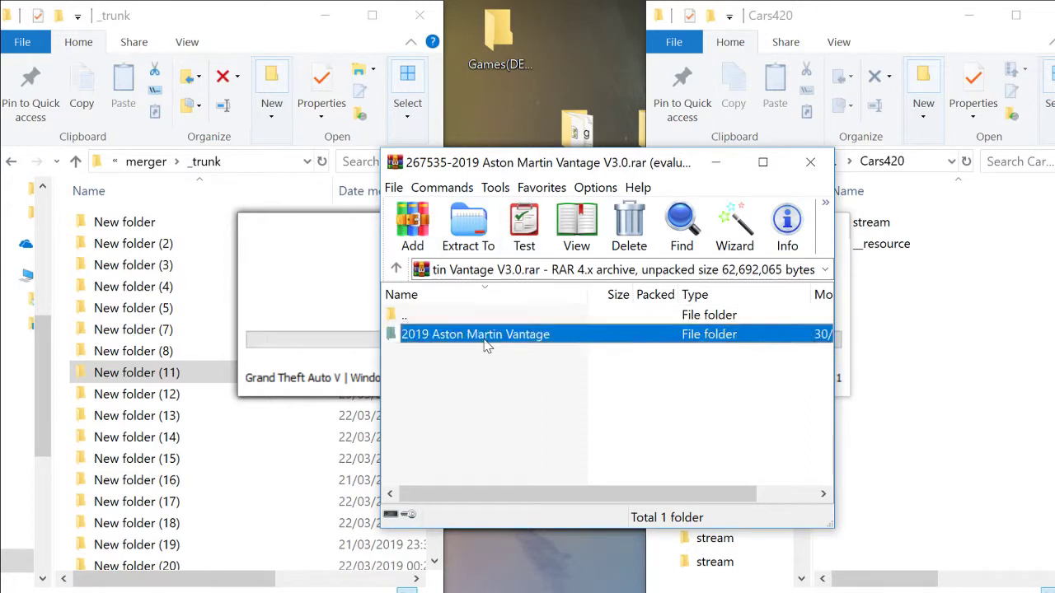
double_click(486, 337)
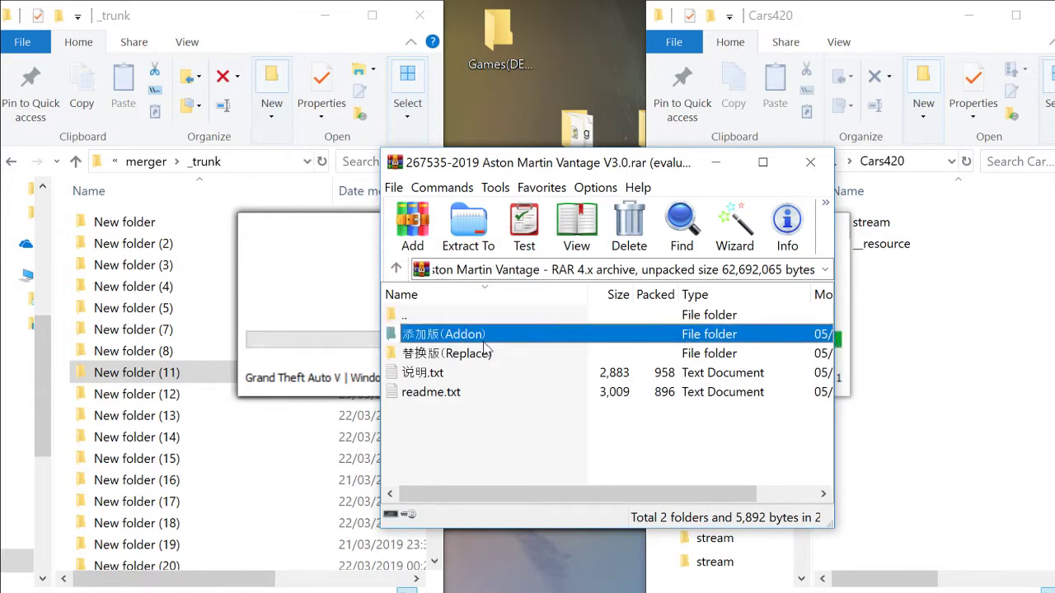
double_click(483, 334)
double_click(483, 334)
left_click(484, 334)
double_click(483, 335)
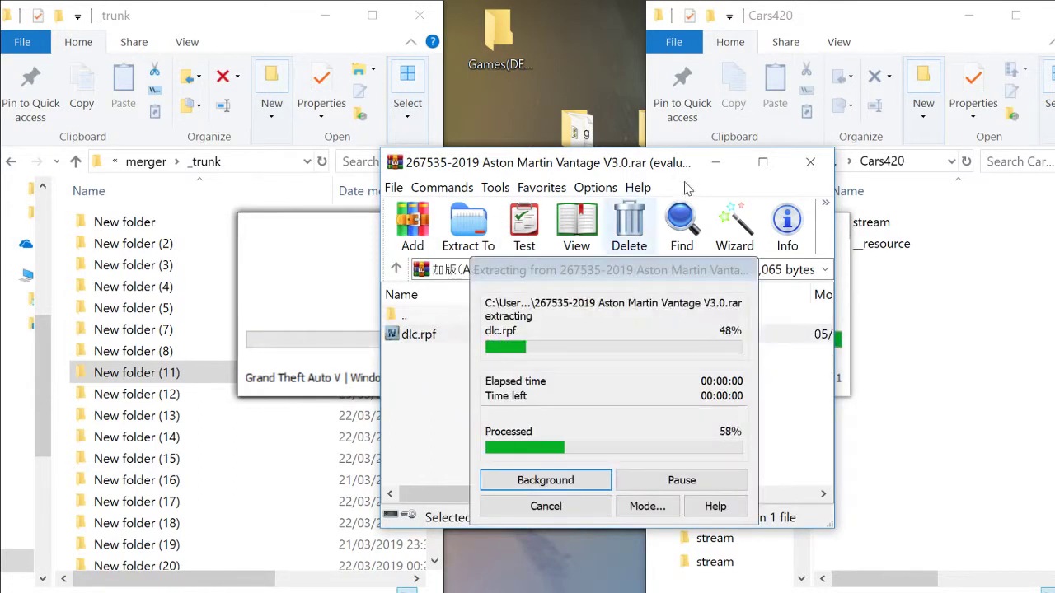
left_click(727, 167)
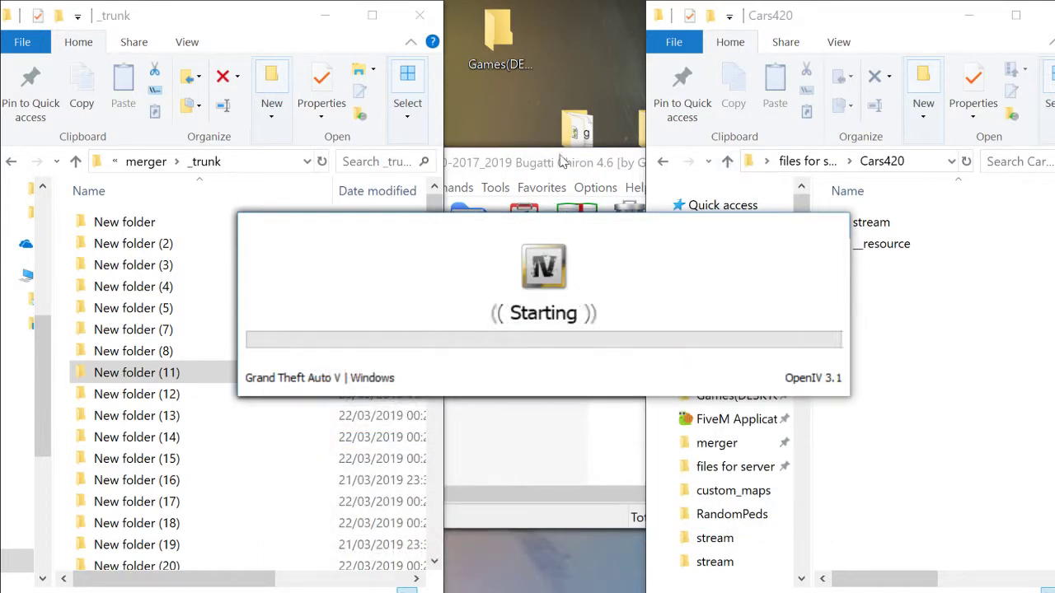
Bring up the 2017_2019 Bugatti Chiron 4.6 archive and minimise its window
left_click(610, 197)
double_click(492, 336)
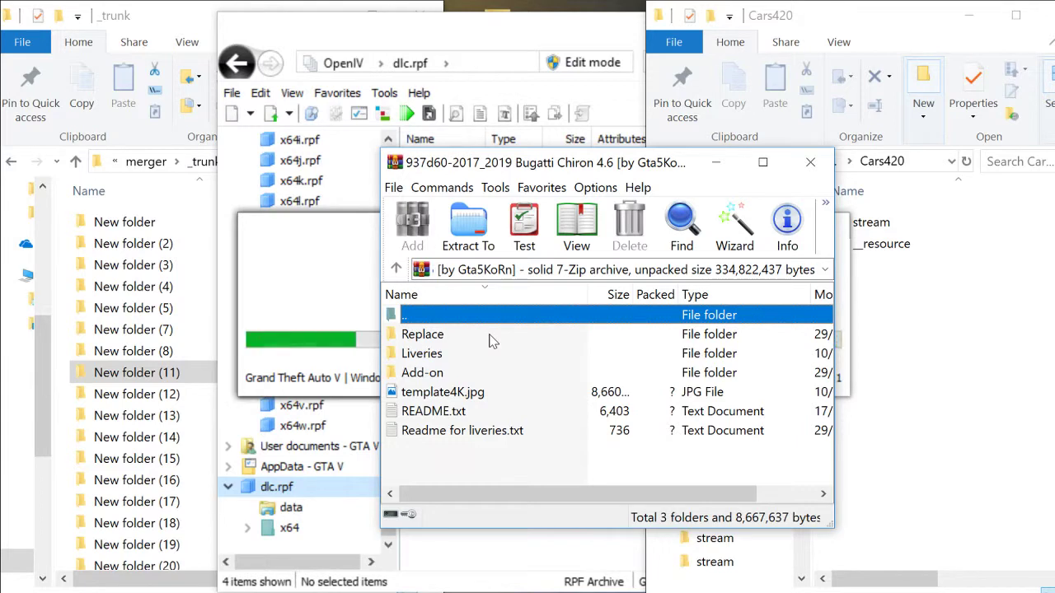
left_click(715, 163)
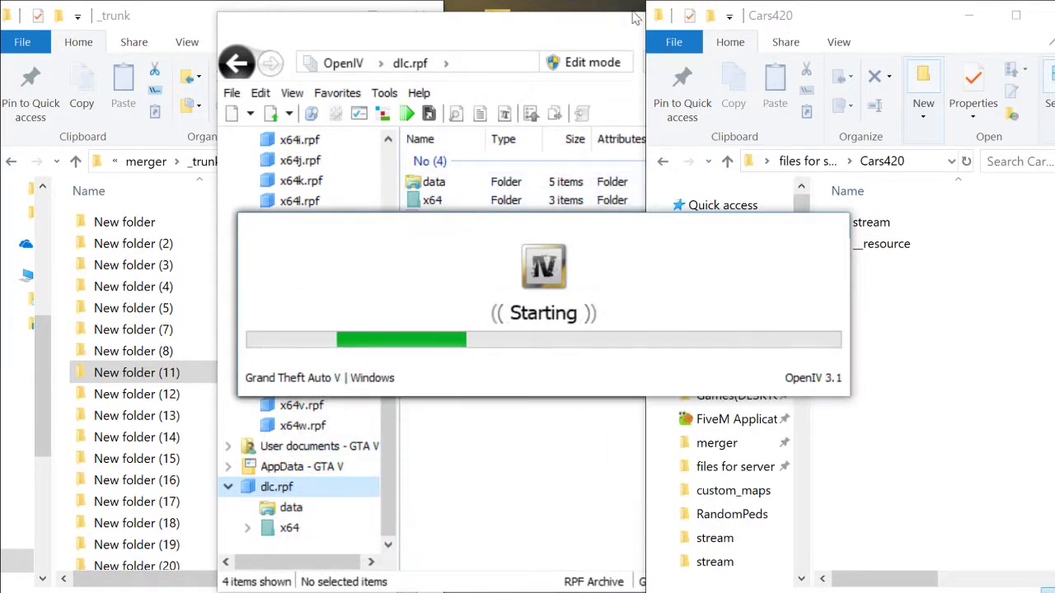
Check the pcs18_mods package under x64/vehiclemods, and extract pcs18.yft, pcs18.ytd and pcs18_hi.yft from vehicles.rpf into Cars420's stream folder
left_click(453, 202)
double_click(453, 202)
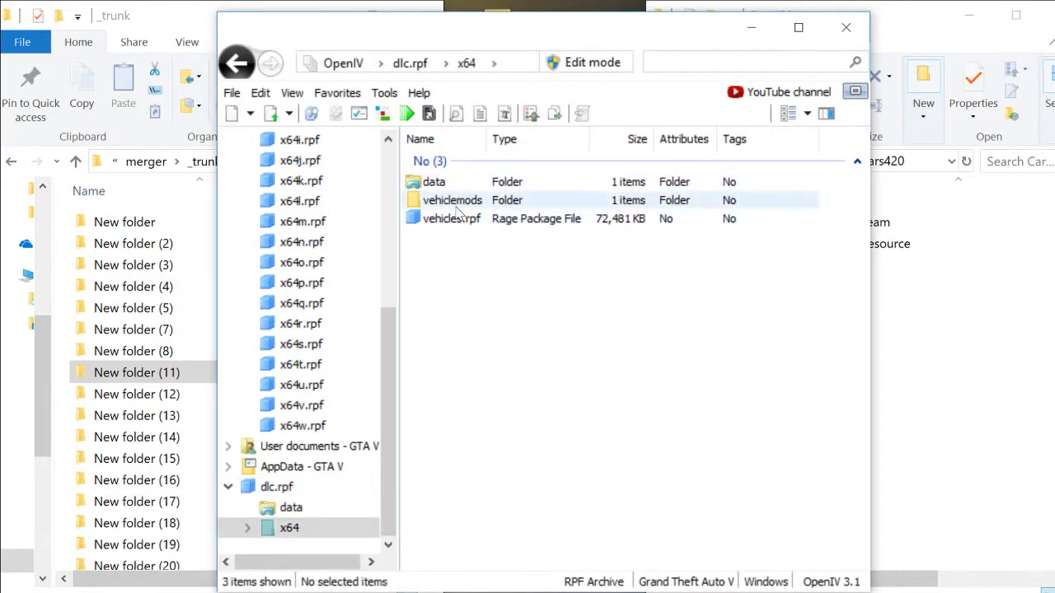
left_click(455, 204)
double_click(458, 205)
double_click(449, 180)
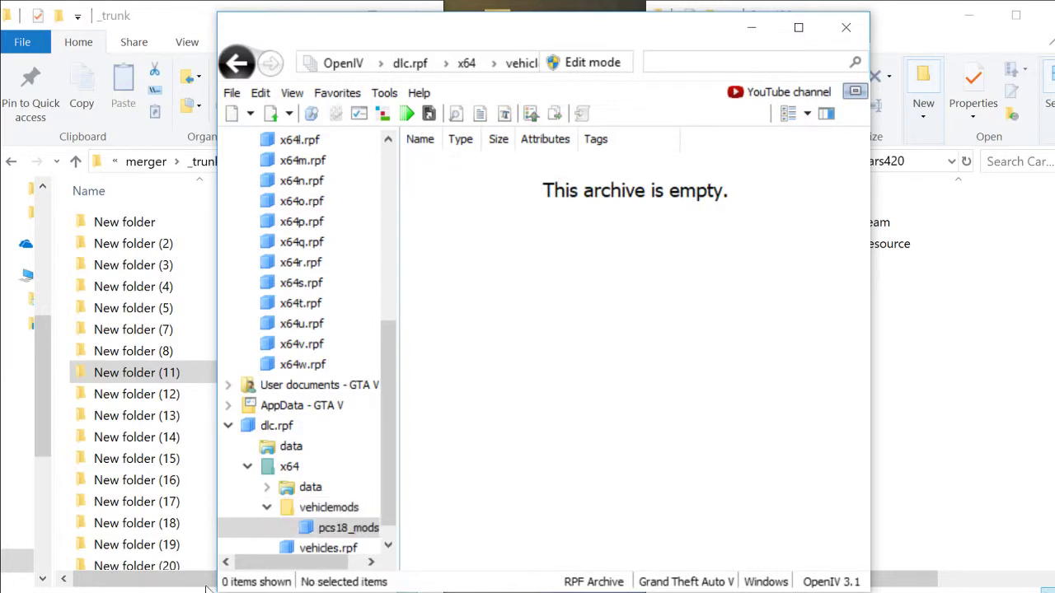
left_click(334, 547)
left_click_drag(490, 247, 497, 187)
left_click_drag(739, 175, 903, 229)
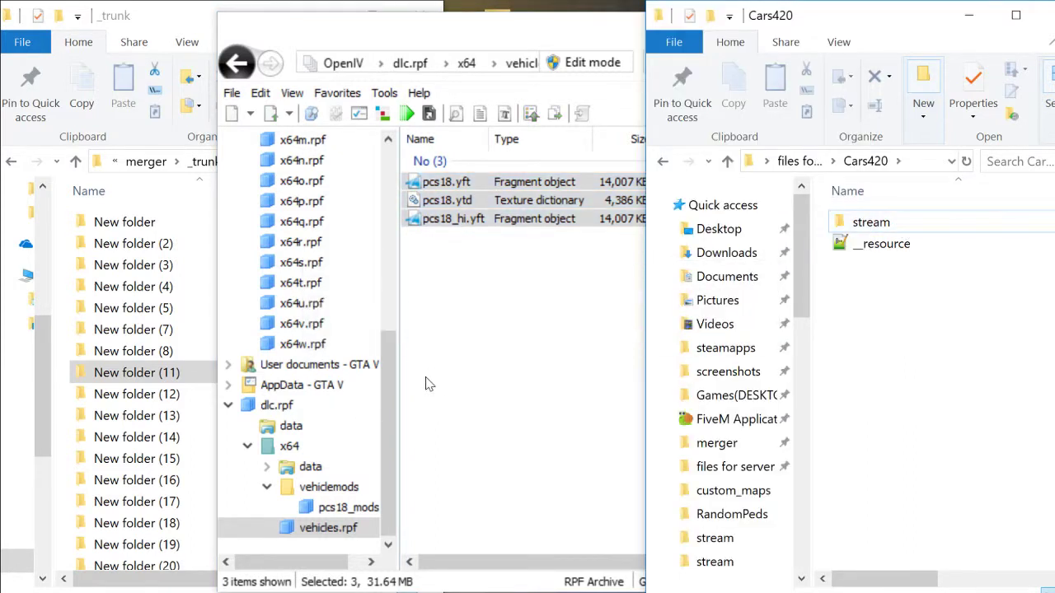
Extract the pcs18 car's carcols, carvariations, handling and vehicles meta files into New folder (12) of _trunk and close that OpenIV window
left_click(287, 436)
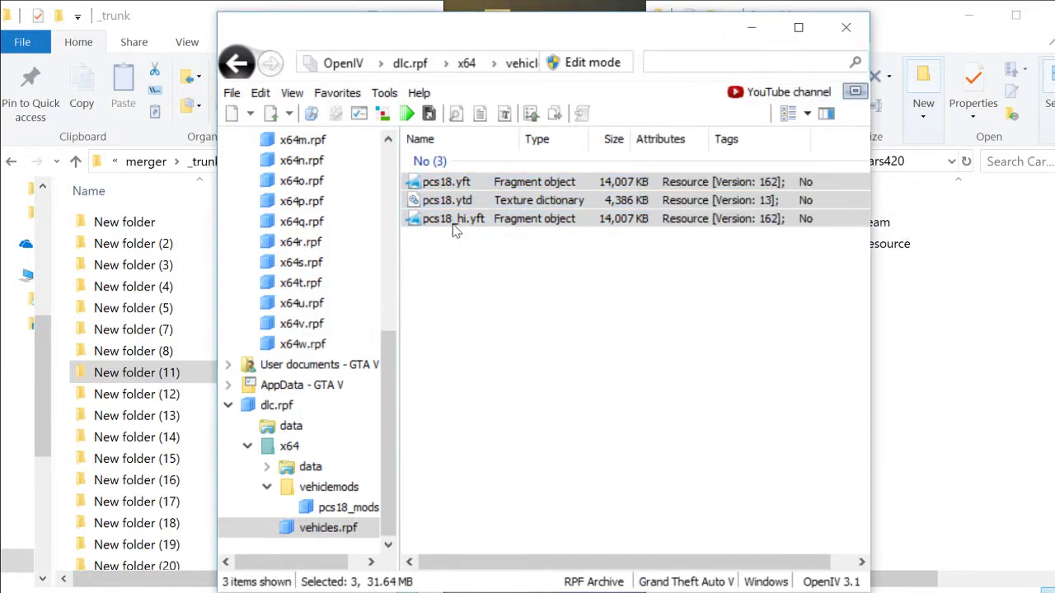
left_click_drag(452, 321, 443, 239)
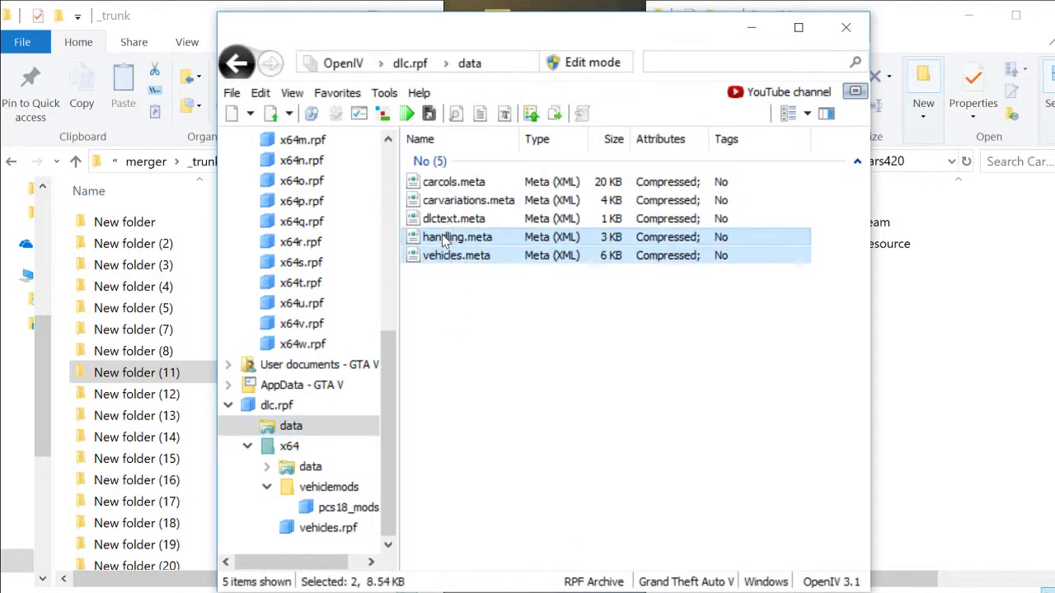
left_click(508, 182, "ctrl")
left_click(503, 200, "ctrl")
left_click_drag(503, 200, 171, 397)
left_click(169, 396)
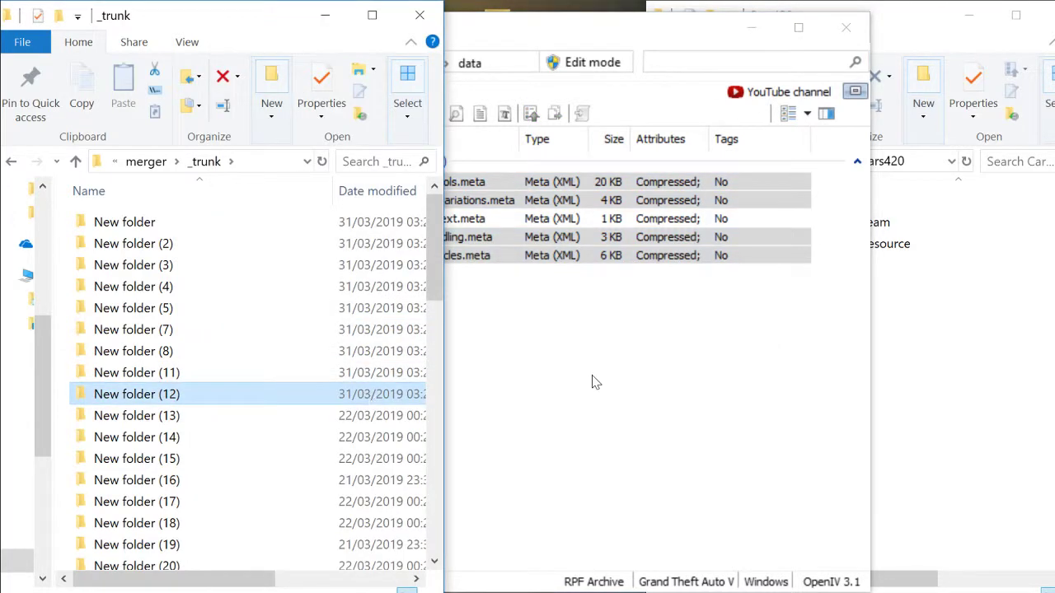
left_click(593, 381)
left_click(861, 35)
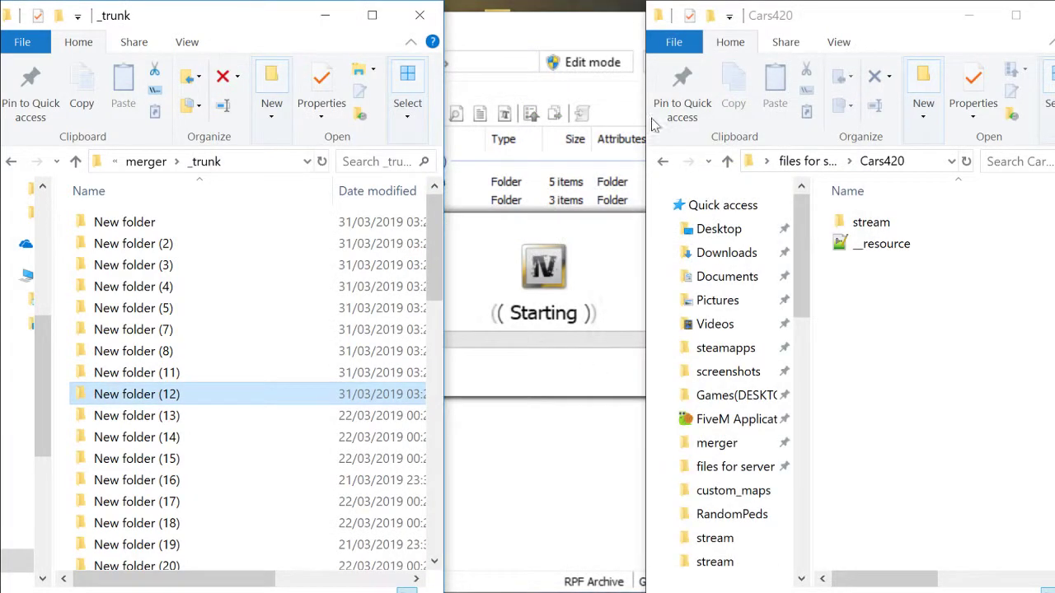
Check the macla_mods package under x64/vehiclemods, and extract macla.yft, macla.ytd and macla_hi.yft from vehicles.rpf into Cars420's stream folder
double_click(478, 200)
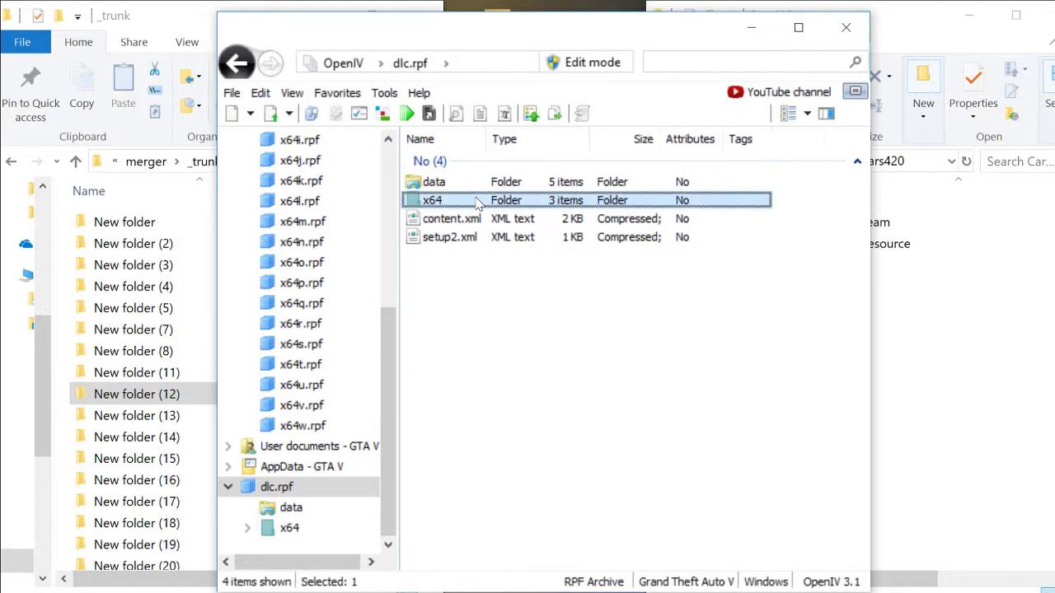
double_click(478, 201)
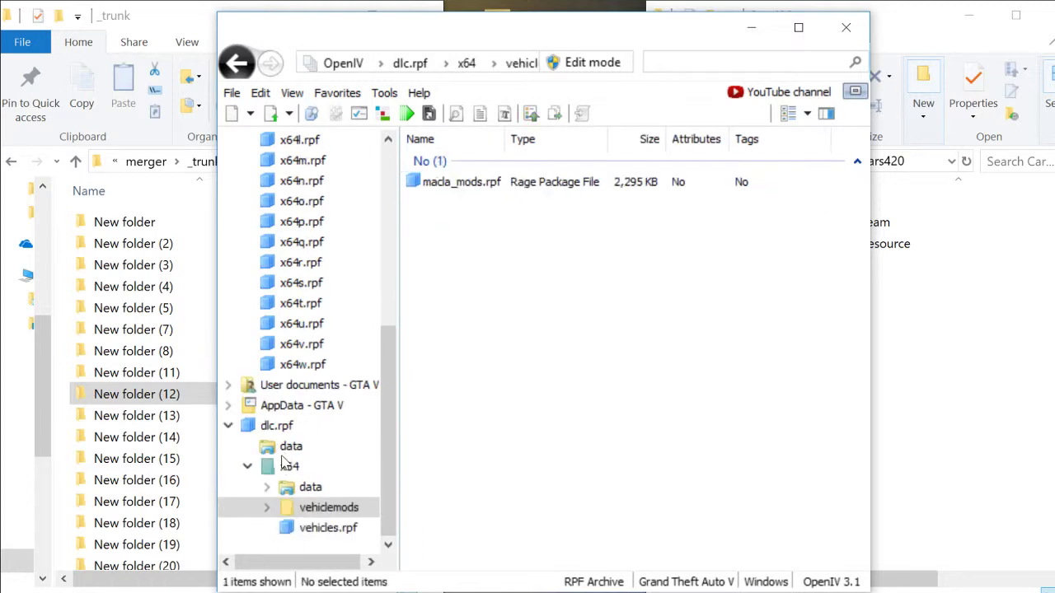
double_click(438, 182)
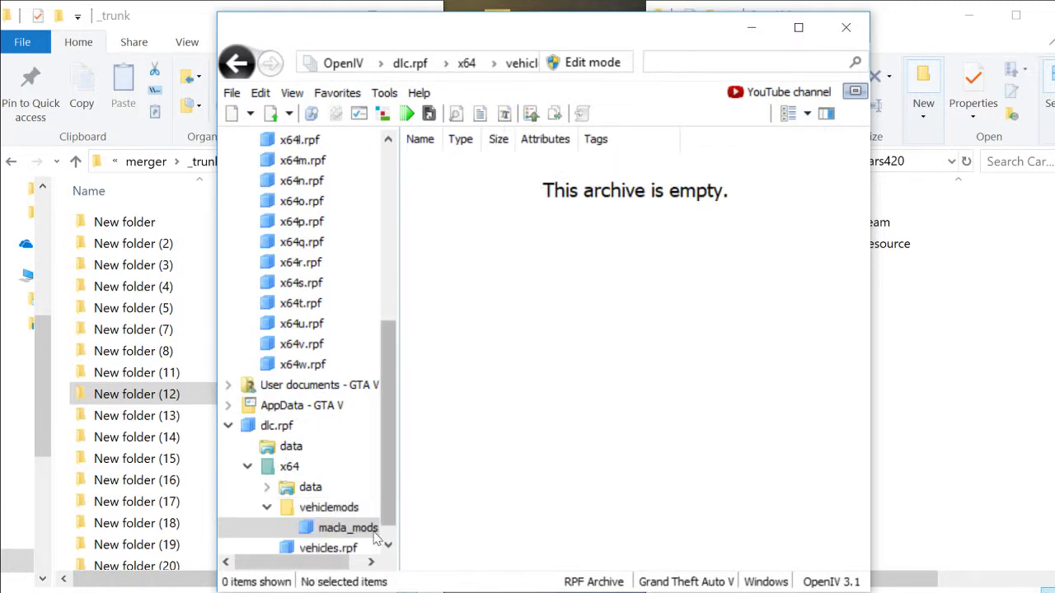
left_click(328, 548)
left_click_drag(468, 257, 457, 188)
left_click_drag(825, 162, 913, 218)
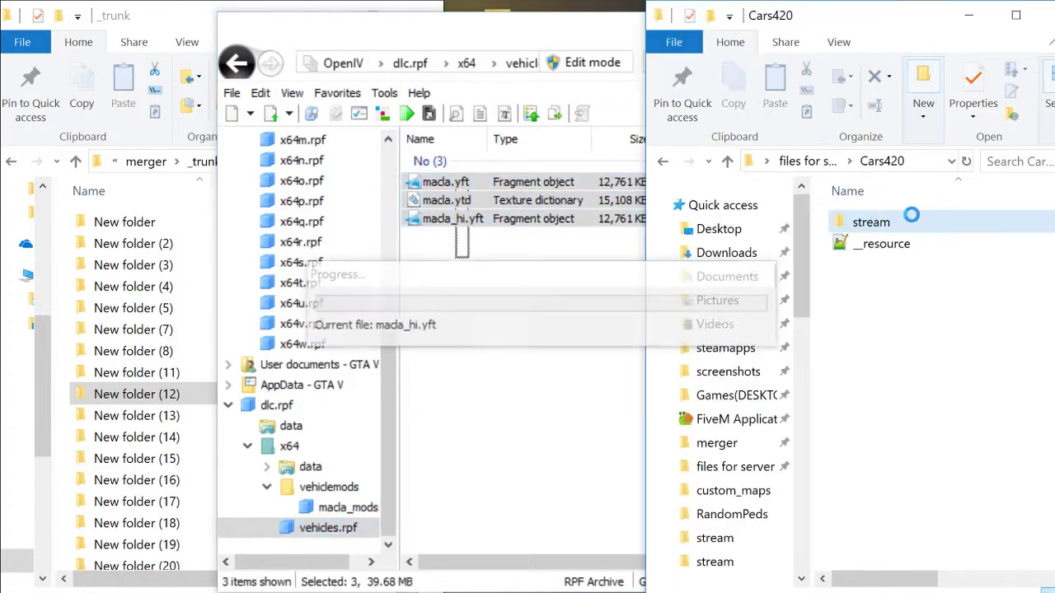
Extract the macla car's carcols, carvariations, handling and vehicles meta files into New folder (13) of _trunk and close that OpenIV window
left_click(299, 425)
left_click_drag(451, 283, 437, 239)
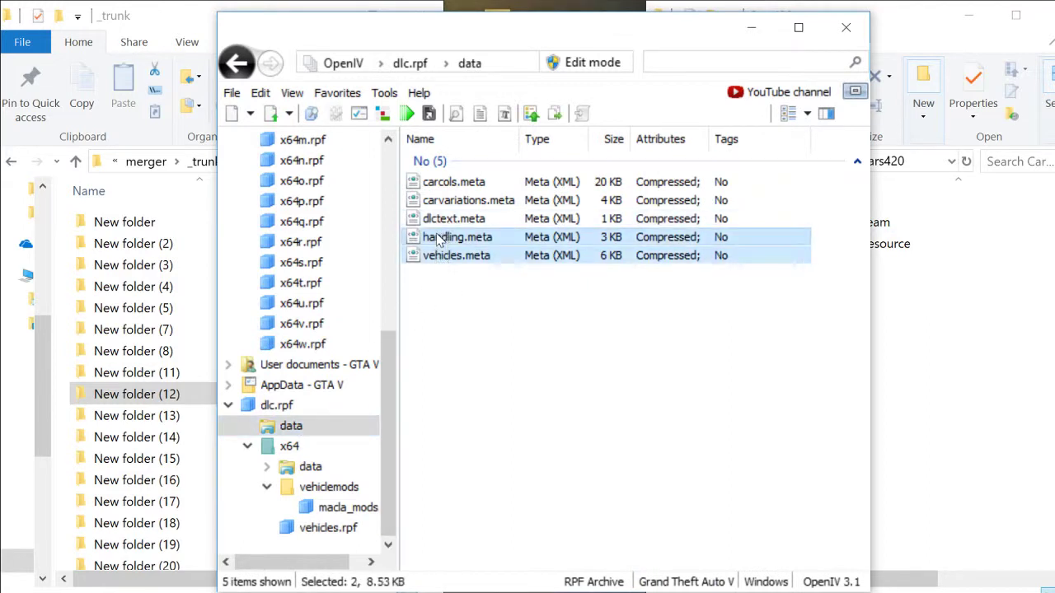
left_click(470, 182, "ctrl")
left_click(481, 201, "ctrl")
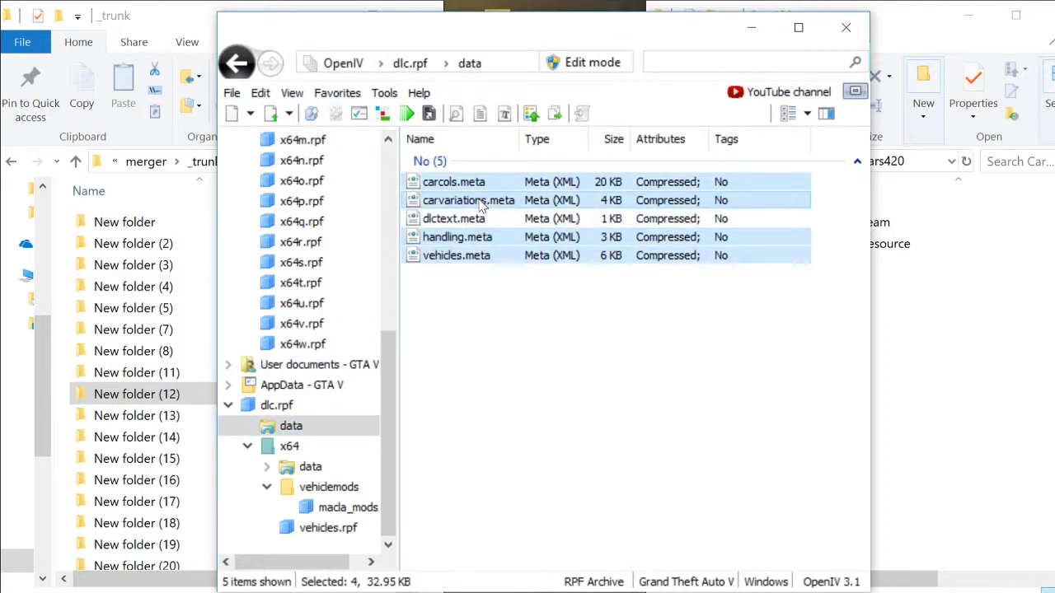
left_click_drag(35, 461, 146, 415)
left_click(159, 424)
left_click(536, 384)
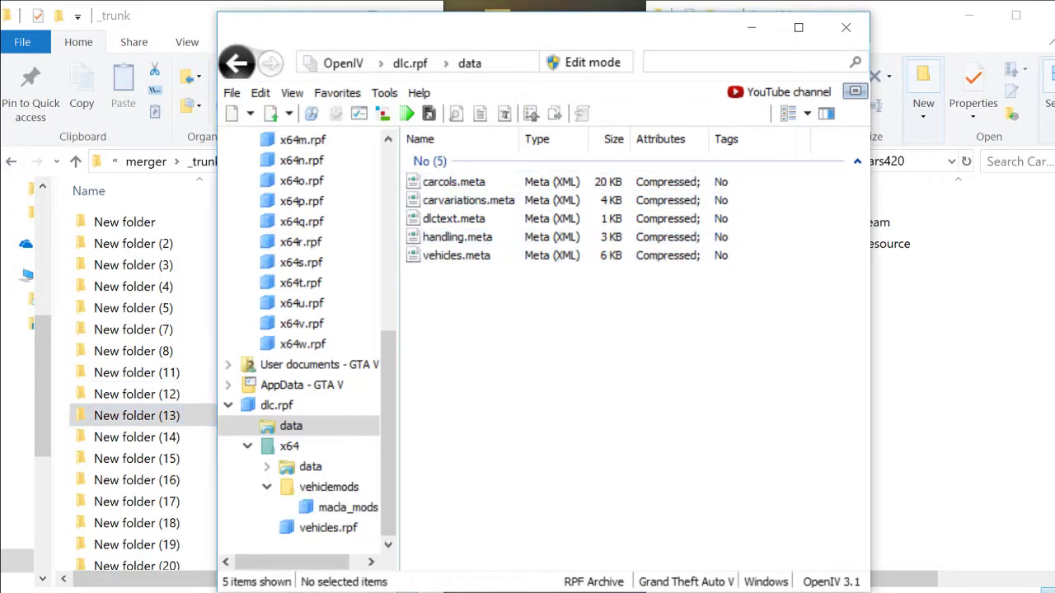
left_click(847, 27)
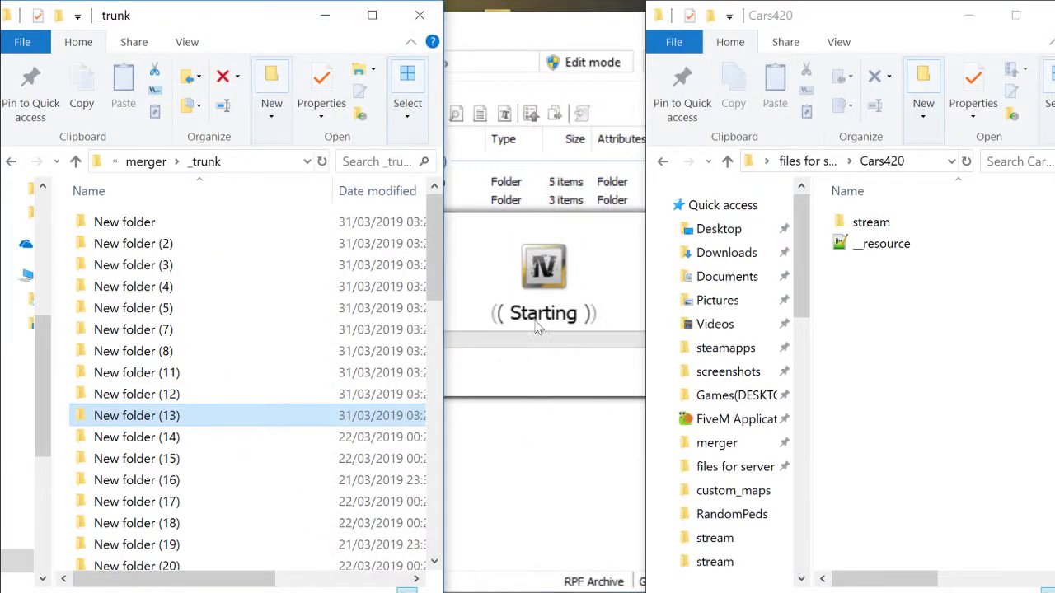
Check the gclas9_mods package under x64/vehiclemods, and extract gclas9.yft, gclas9.ytd and gclas9_hi.yft from vehicles.rpf into Cars420's stream folder
double_click(429, 201)
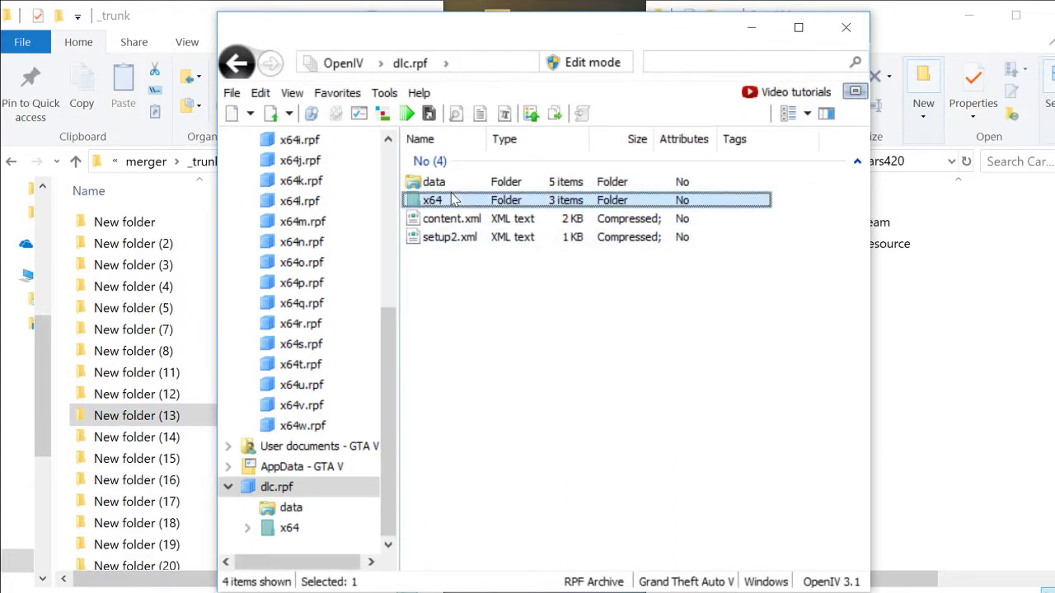
double_click(453, 202)
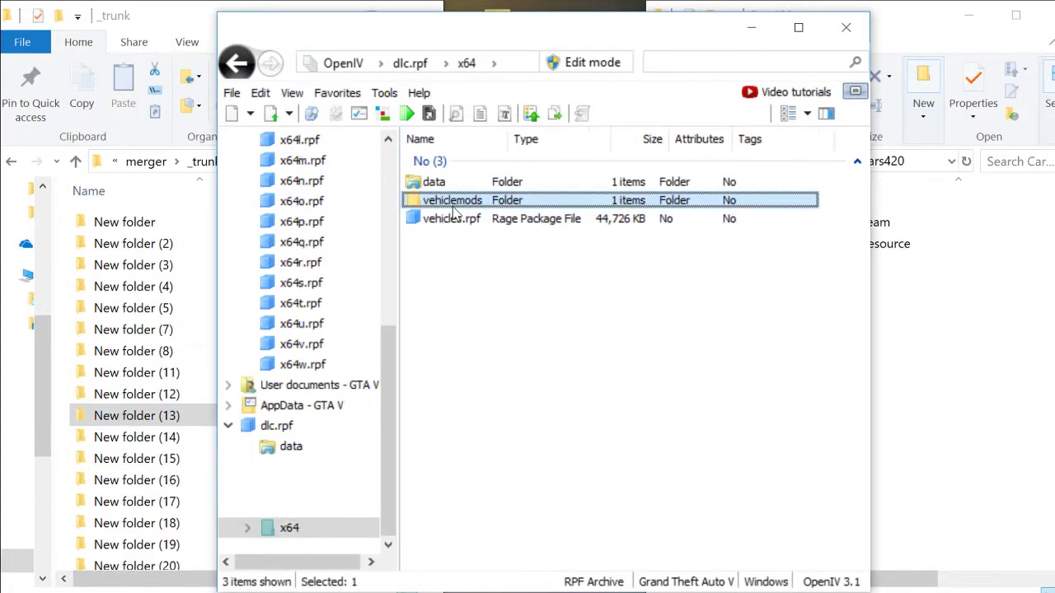
double_click(450, 186)
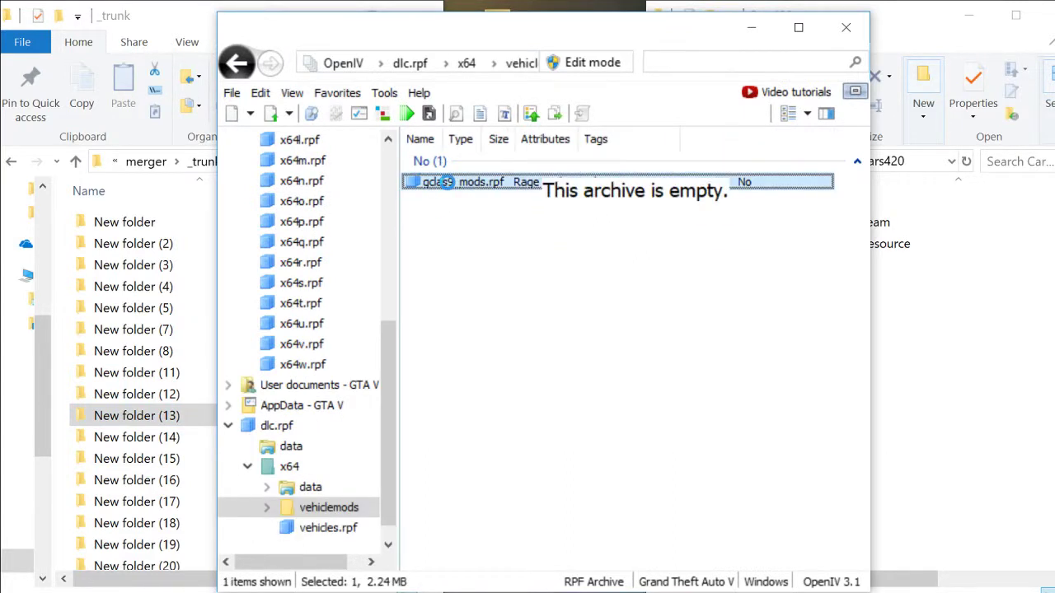
left_click(320, 548)
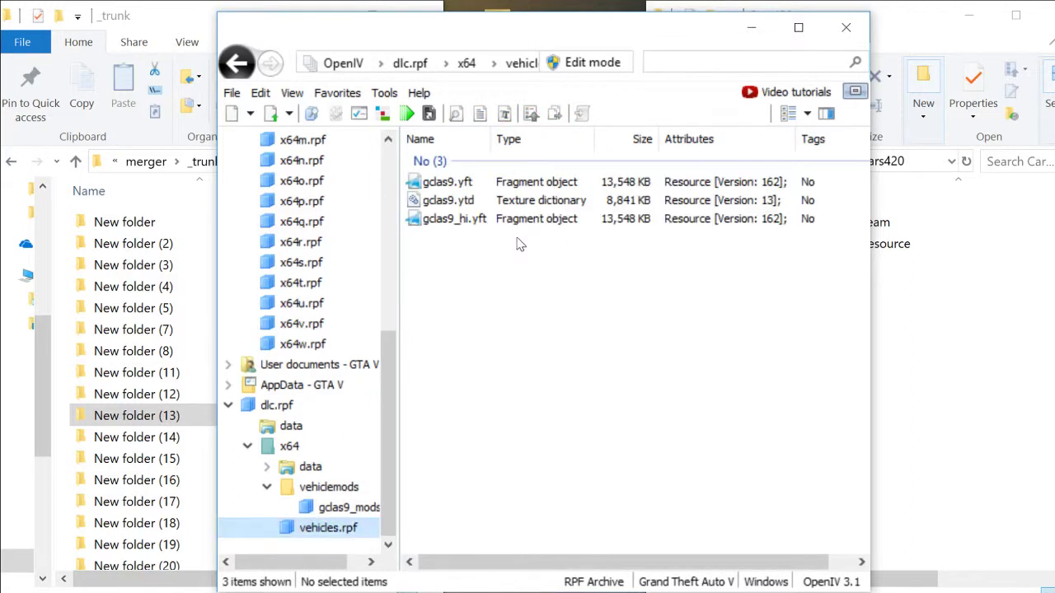
left_click_drag(517, 241, 461, 180)
left_click_drag(837, 193, 899, 229)
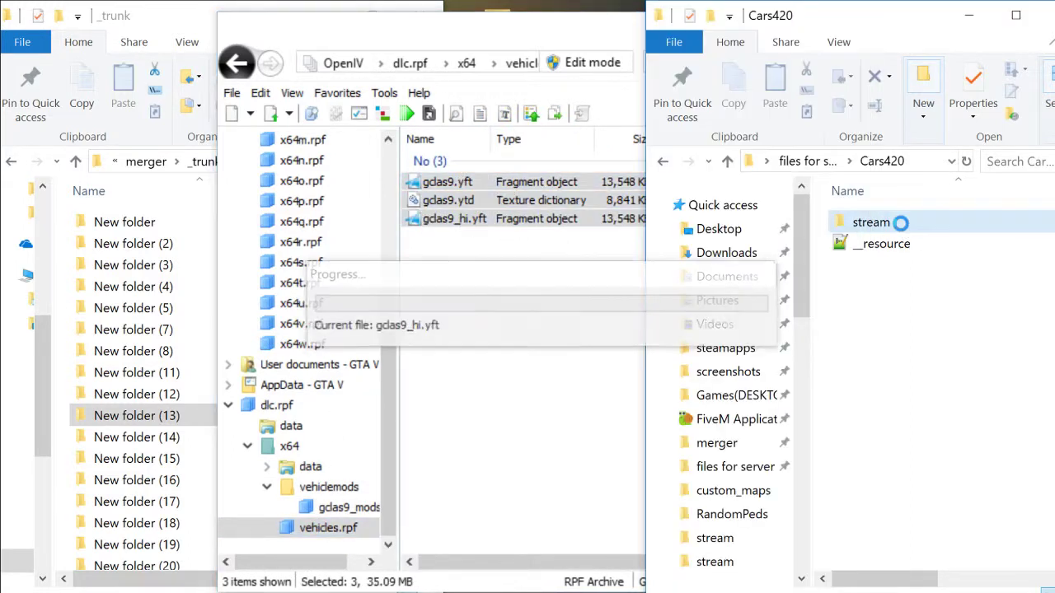
Extract the gclas9 car's carcols, carvariations, handling and vehicles meta files into New folder (14) of _trunk and close that OpenIV window
left_click(299, 427)
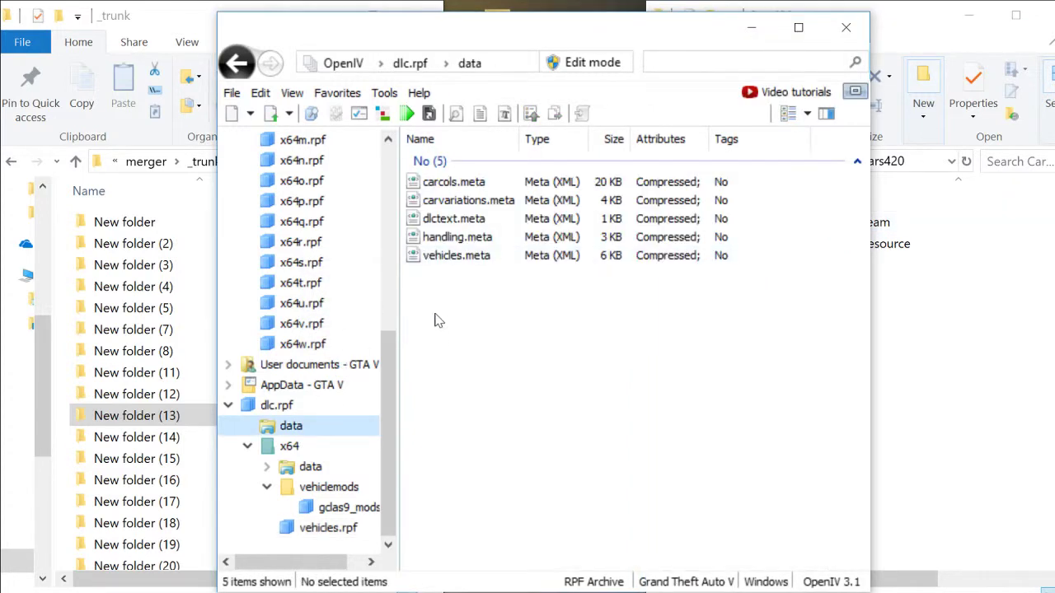
left_click_drag(444, 280, 472, 237)
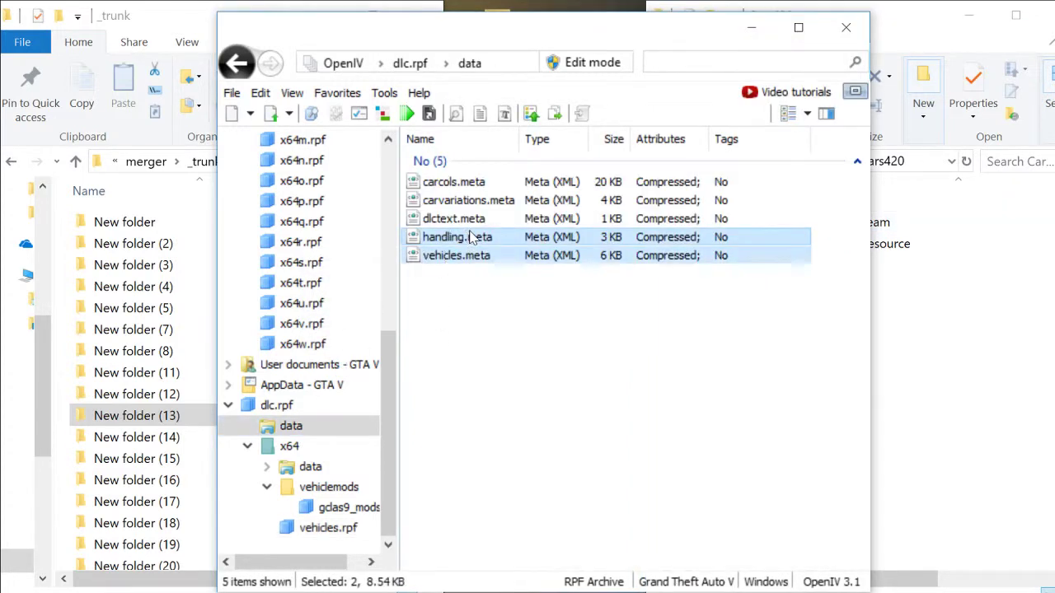
left_click(486, 201, "ctrl")
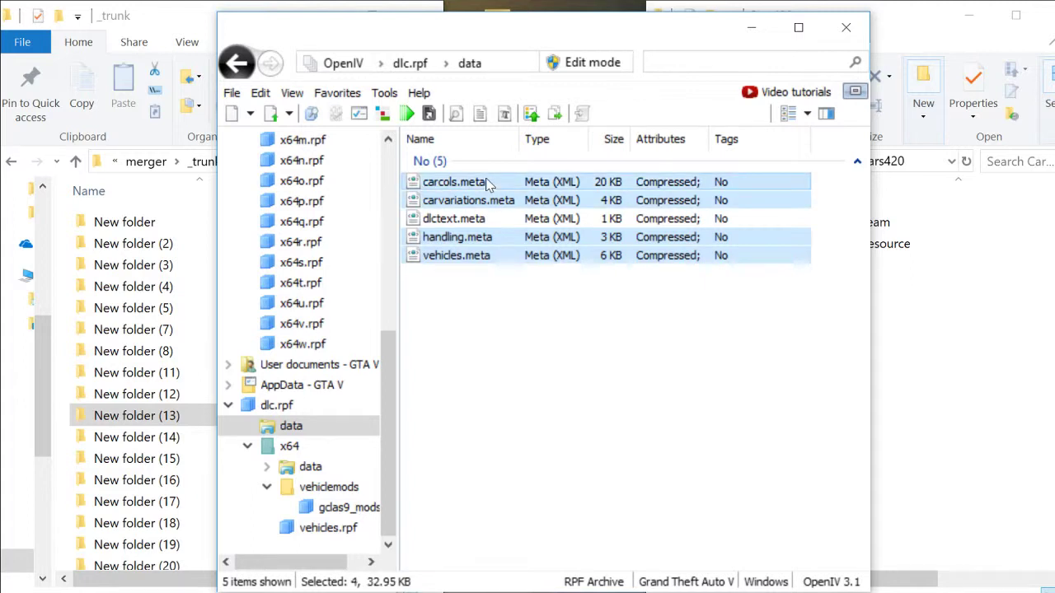
left_click_drag(486, 183, 144, 440)
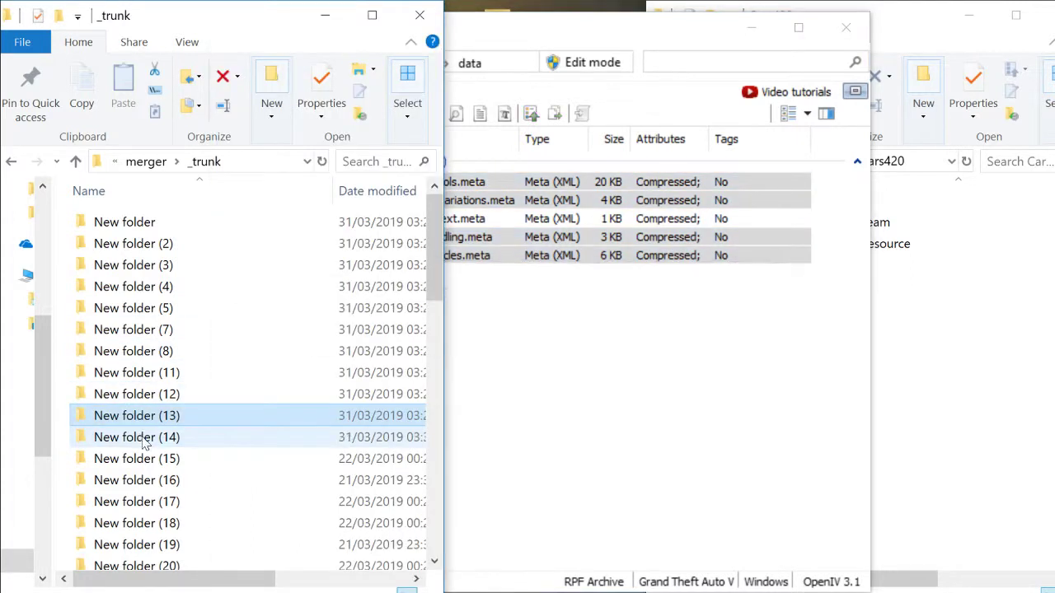
left_click(144, 444)
left_click(568, 330)
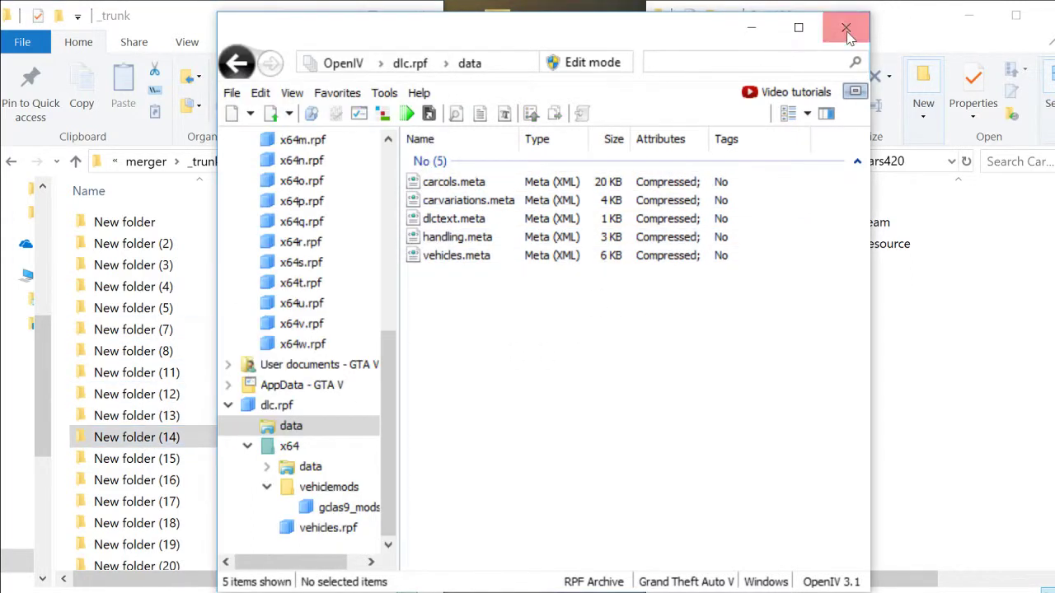
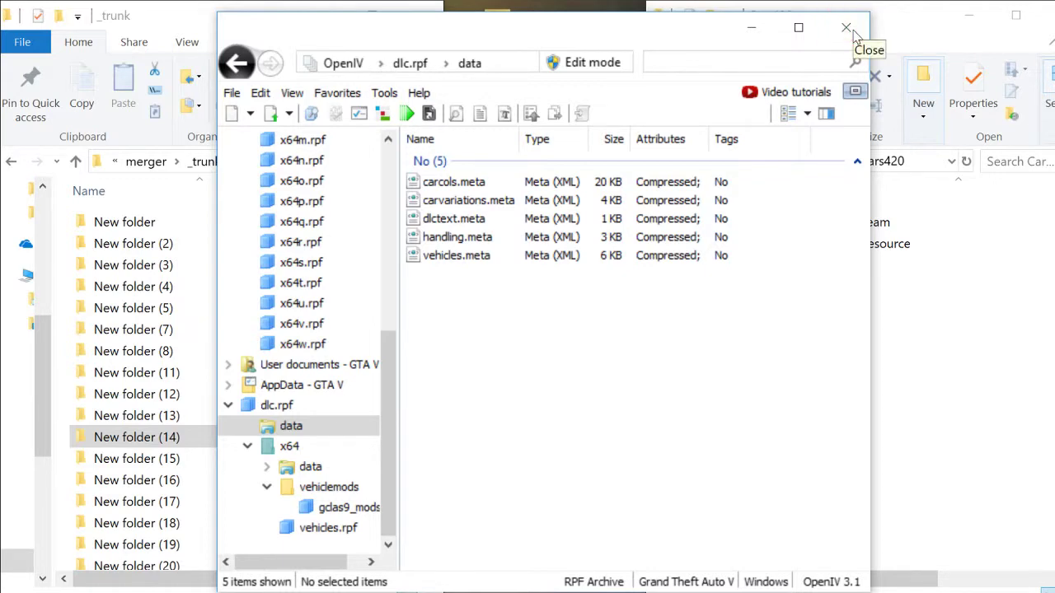
left_click(853, 33)
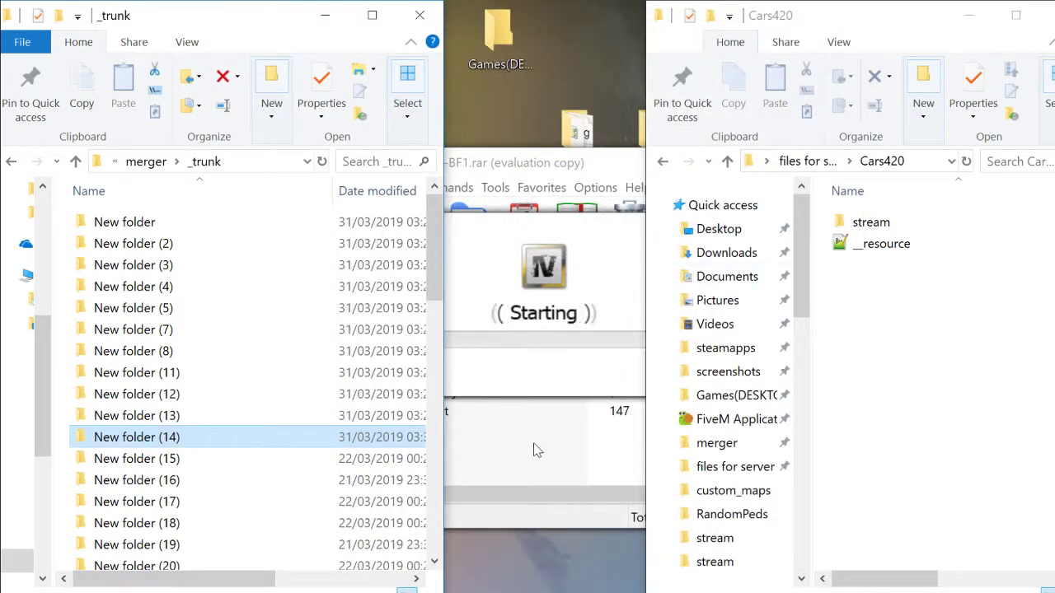
Extract technical+hi.ytd, technical_hi.yft, technical.ytd and technical.yft from a8e3f3-BF1.rar into Cars420's stream folder and close the archive
left_click(462, 394)
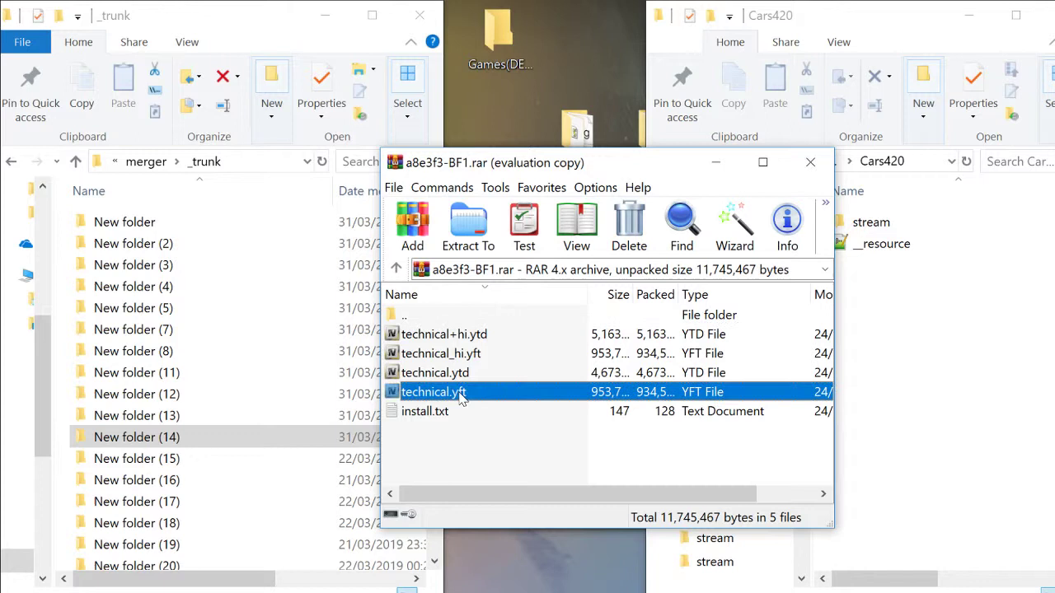
left_click(498, 354, "ctrl")
left_click(488, 334, "ctrl")
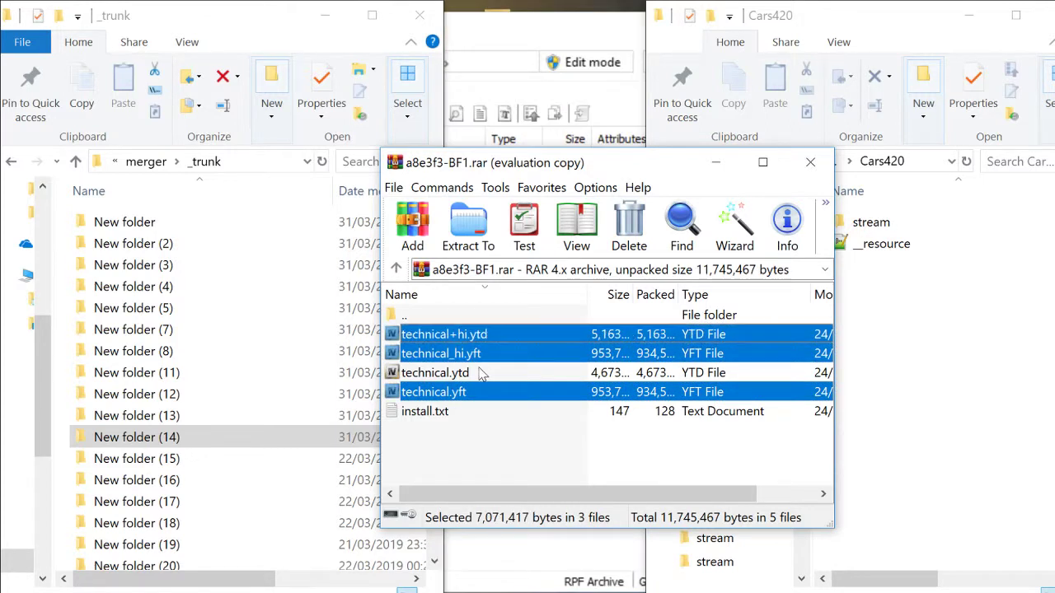
left_click(481, 374, "ctrl")
left_click_drag(798, 224, 861, 223)
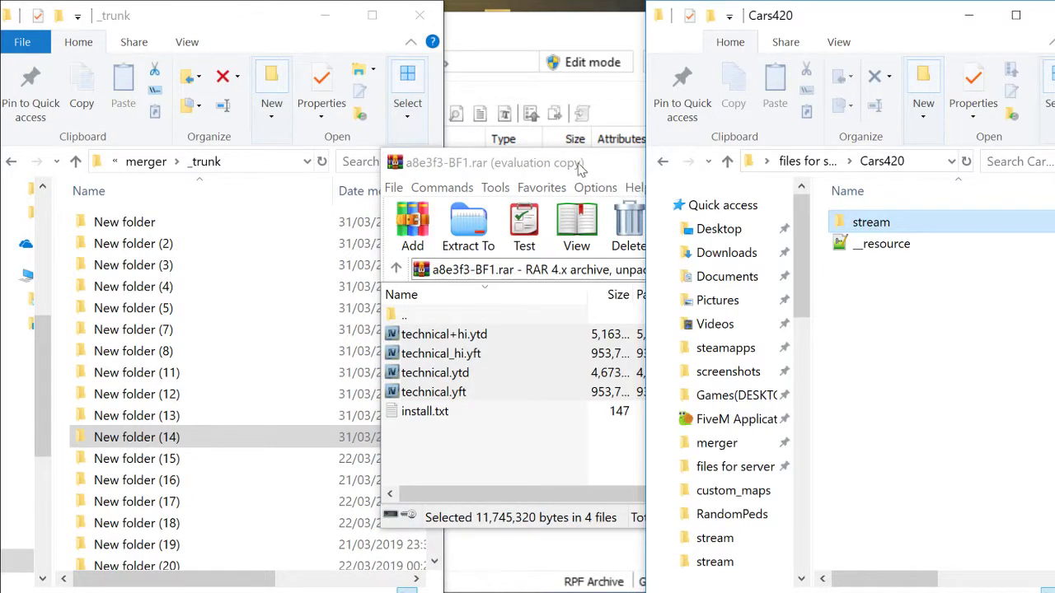
left_click(726, 165)
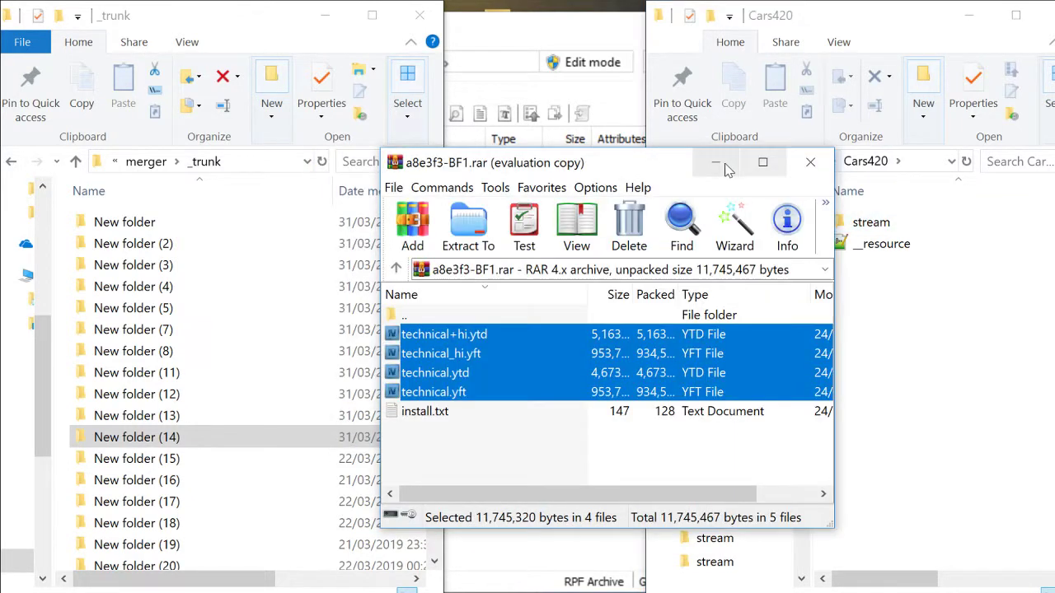
left_click(824, 168)
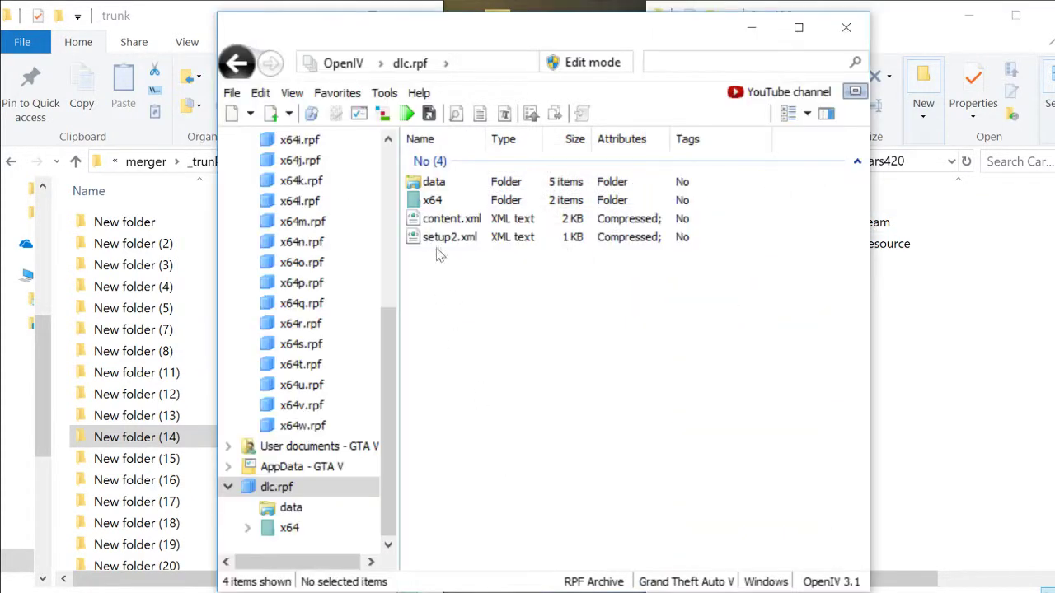
Extract gt63s.yft, gt63s.ytd and gt63s_hi.yft from x64/vehicles.rpf into Cars420's stream folder
left_click(452, 202)
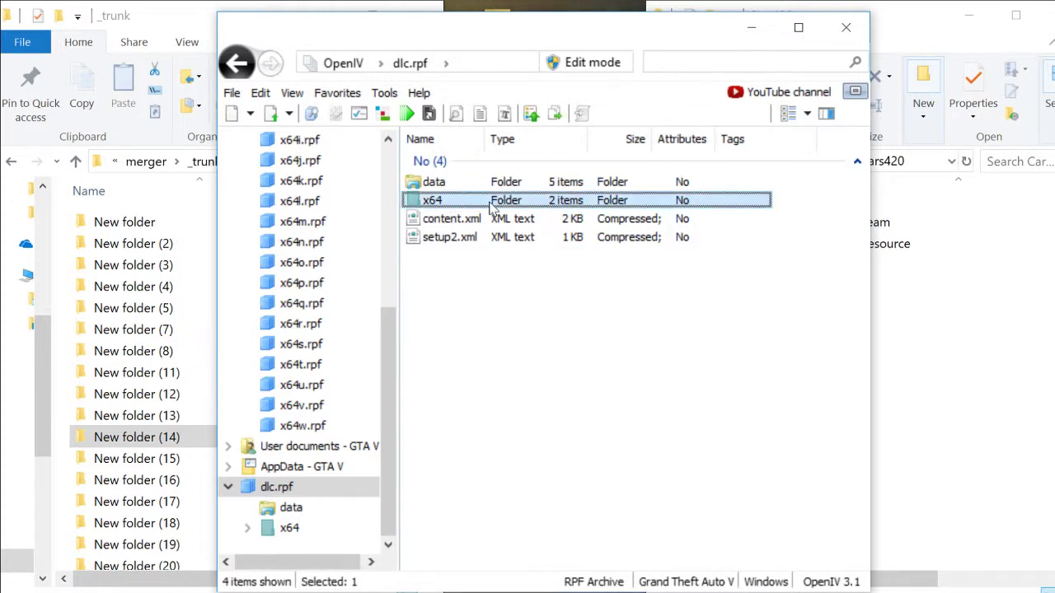
double_click(492, 203)
double_click(485, 202)
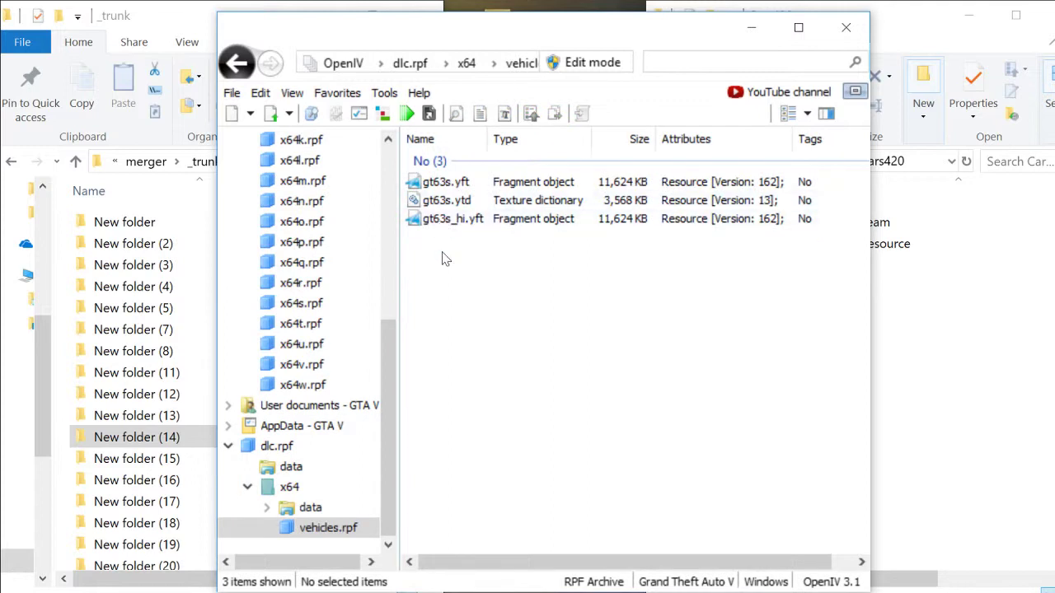
left_click_drag(443, 250, 905, 233)
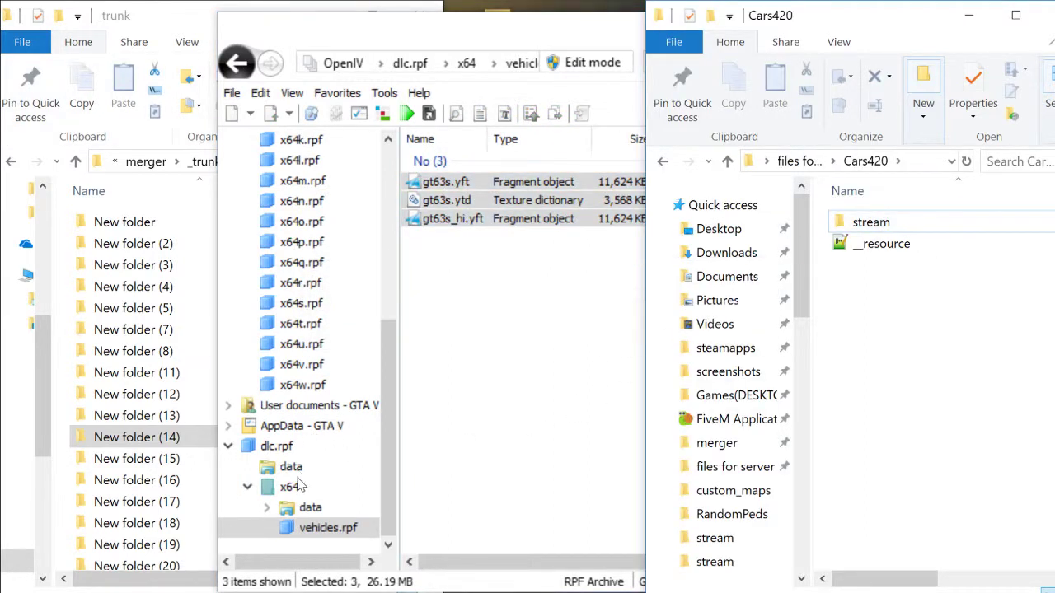
Extract the gt63s car's carcols, carvariations, handling and vehicles meta files into New folder (15) of _trunk
left_click(291, 466)
left_click(470, 255)
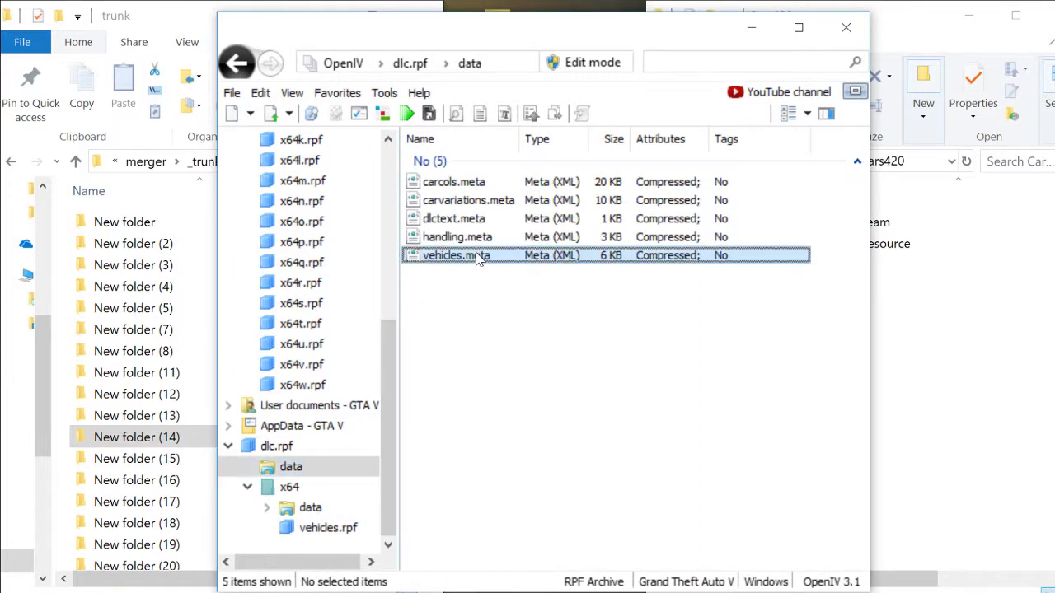
left_click(465, 237)
left_click(476, 206, "ctrl")
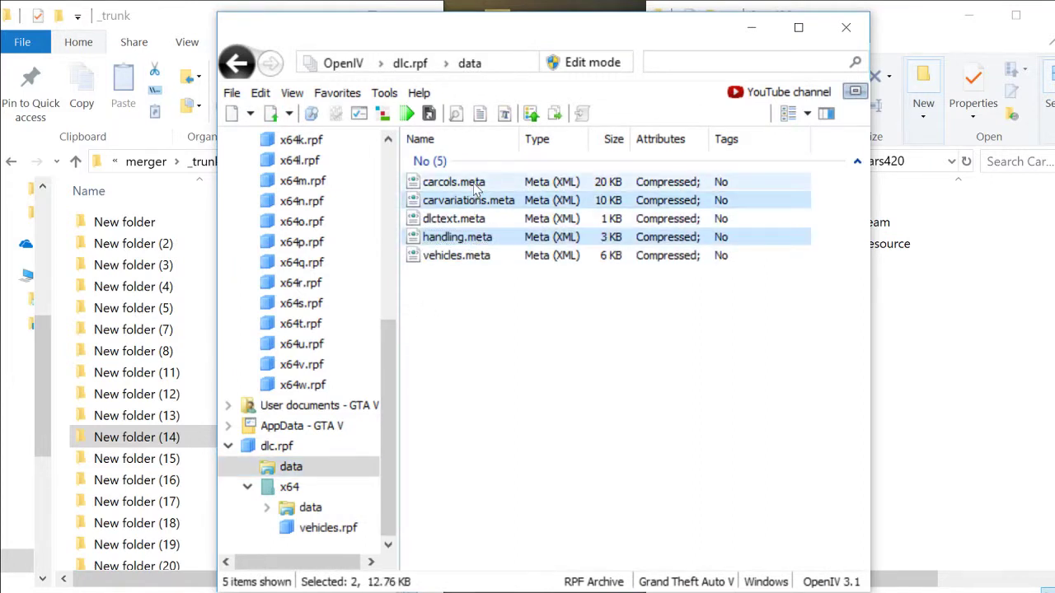
left_click(477, 182, "ctrl")
left_click(475, 259, "ctrl")
left_click_drag(475, 262, 153, 458)
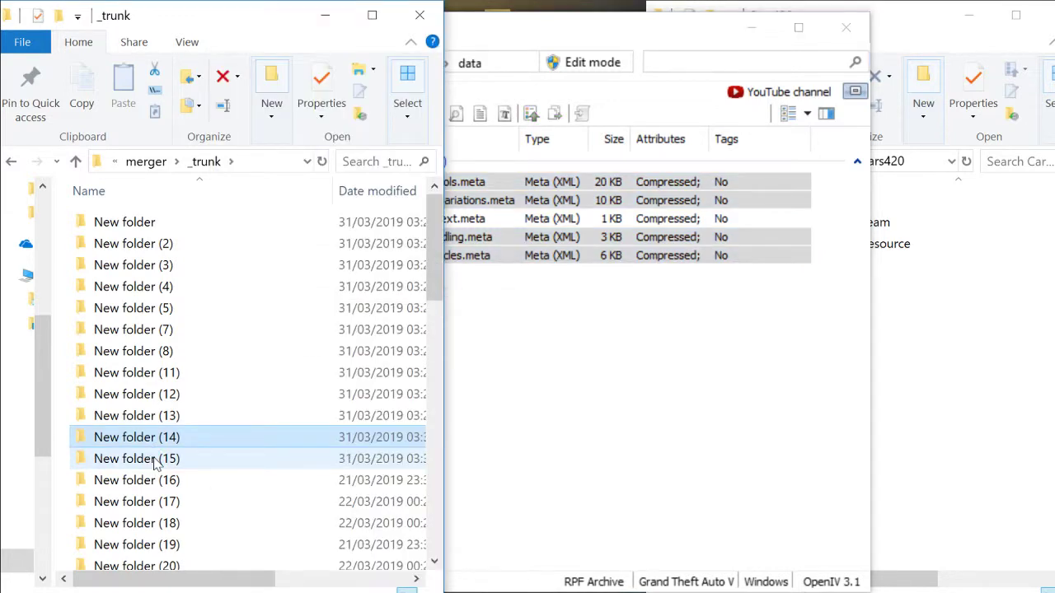
left_click(155, 461)
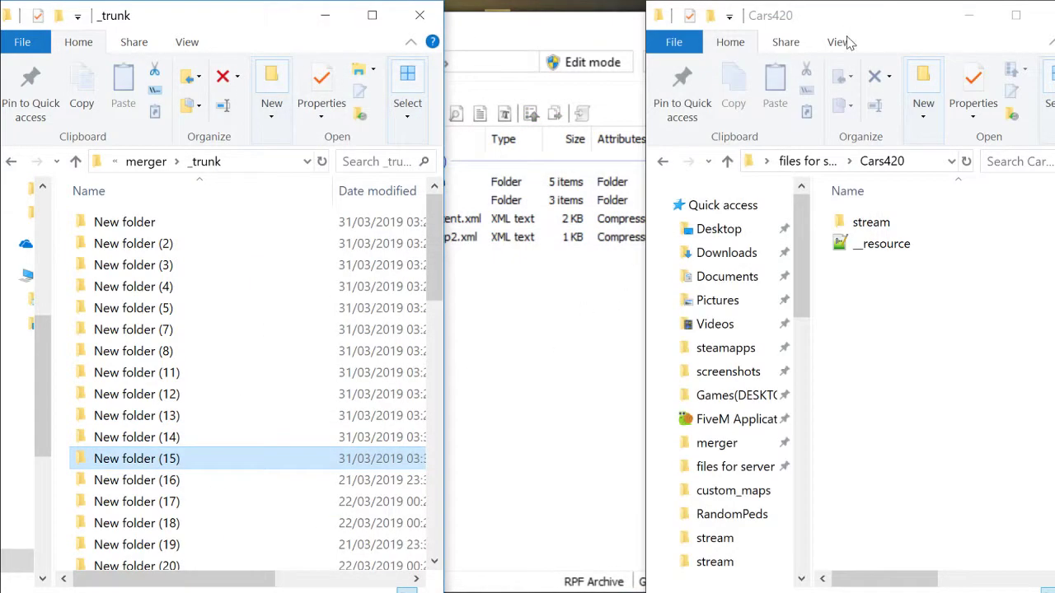
Open the ts1_mods.rpf package under x64/vehiclemods in the next car's dlc.rpf
left_click(568, 402)
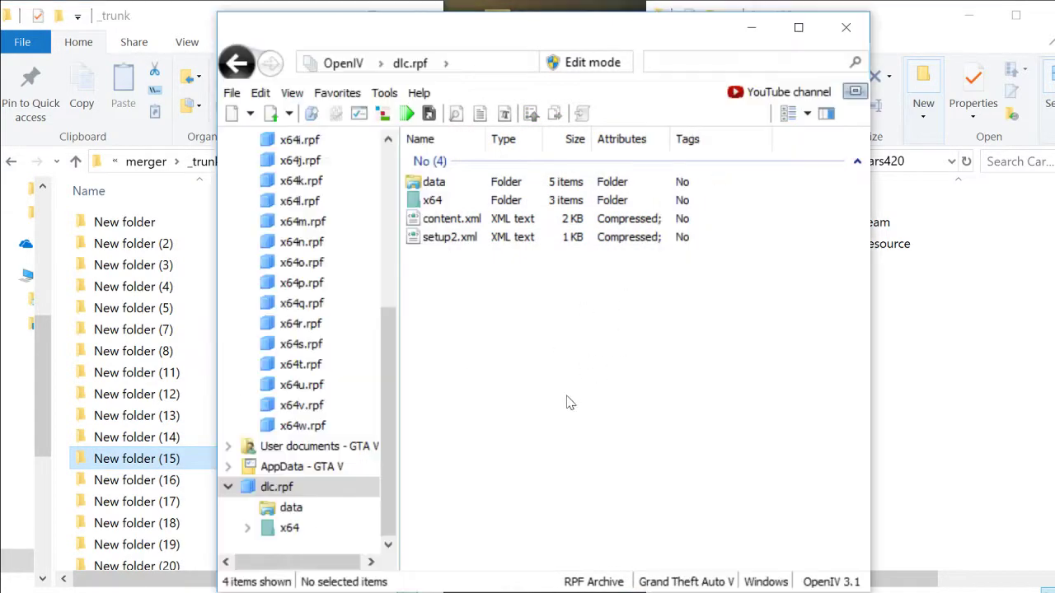
double_click(440, 201)
double_click(444, 203)
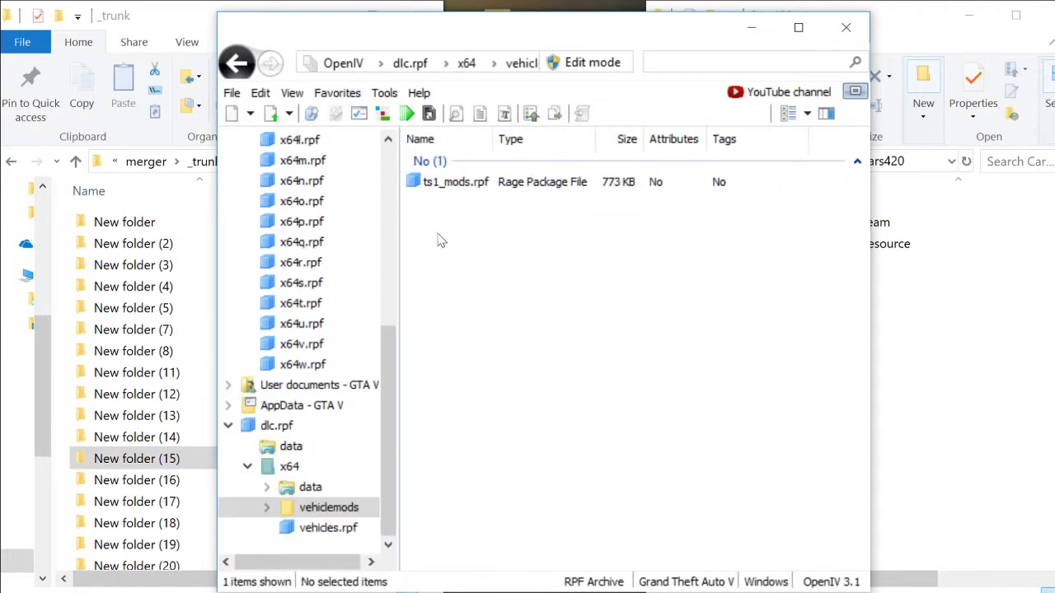
double_click(448, 181)
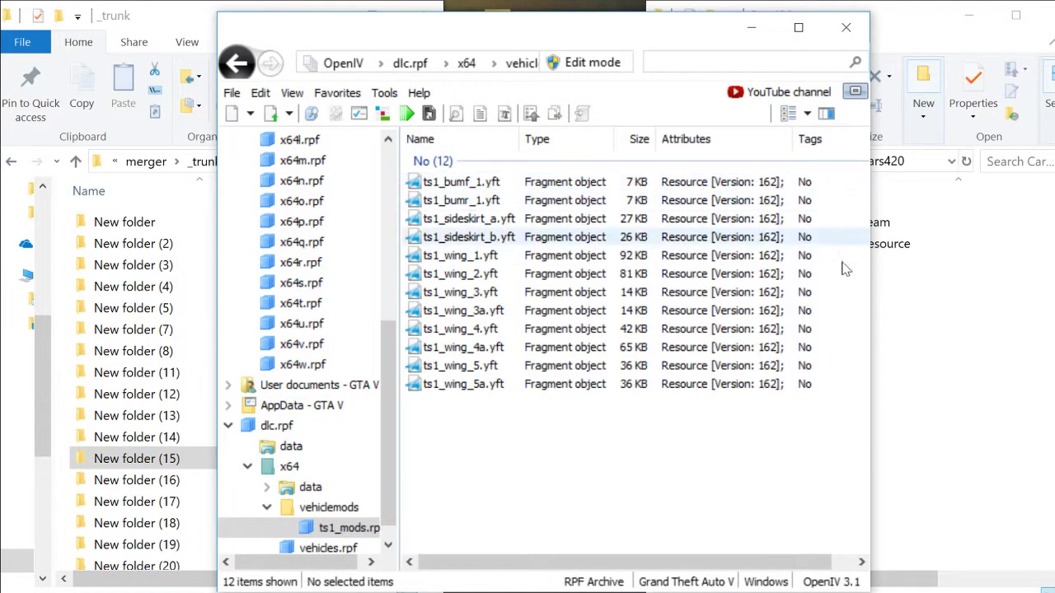
Create a folder named mods inside Cars420's stream folder
left_click(875, 233)
double_click(880, 223)
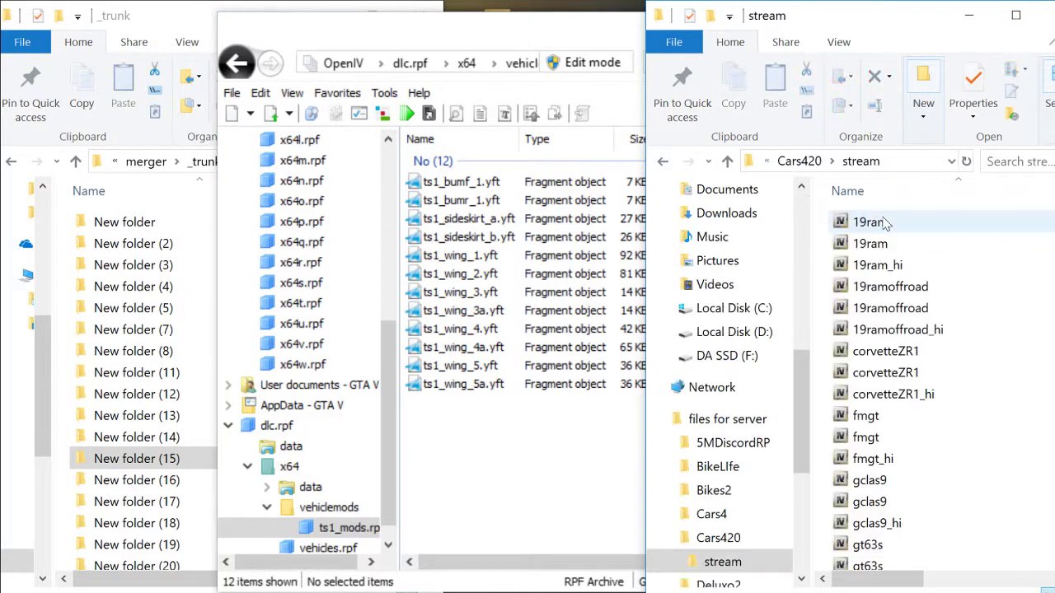
left_click(925, 86)
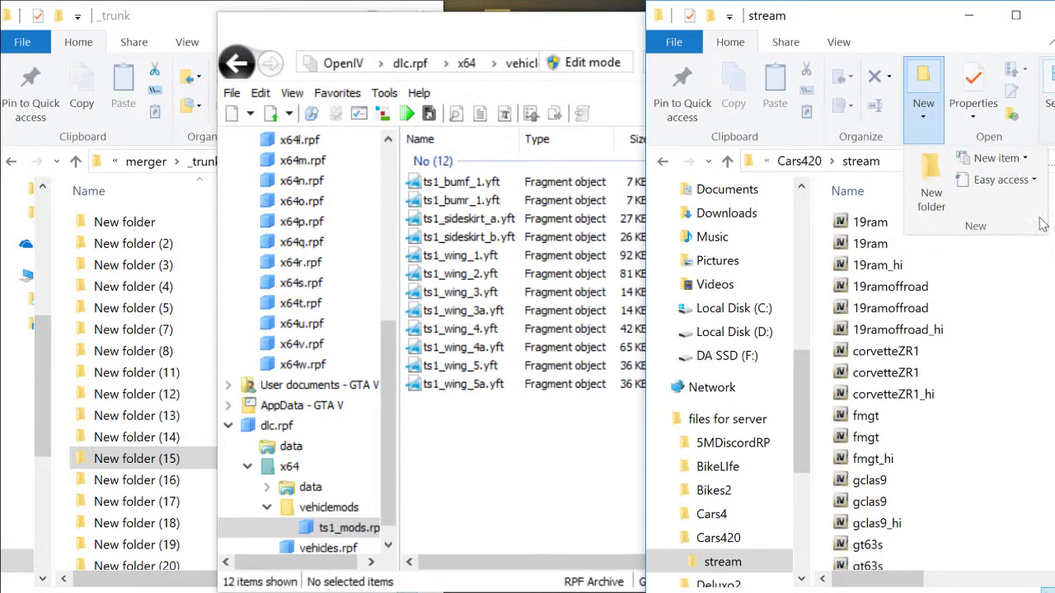
left_click(930, 193)
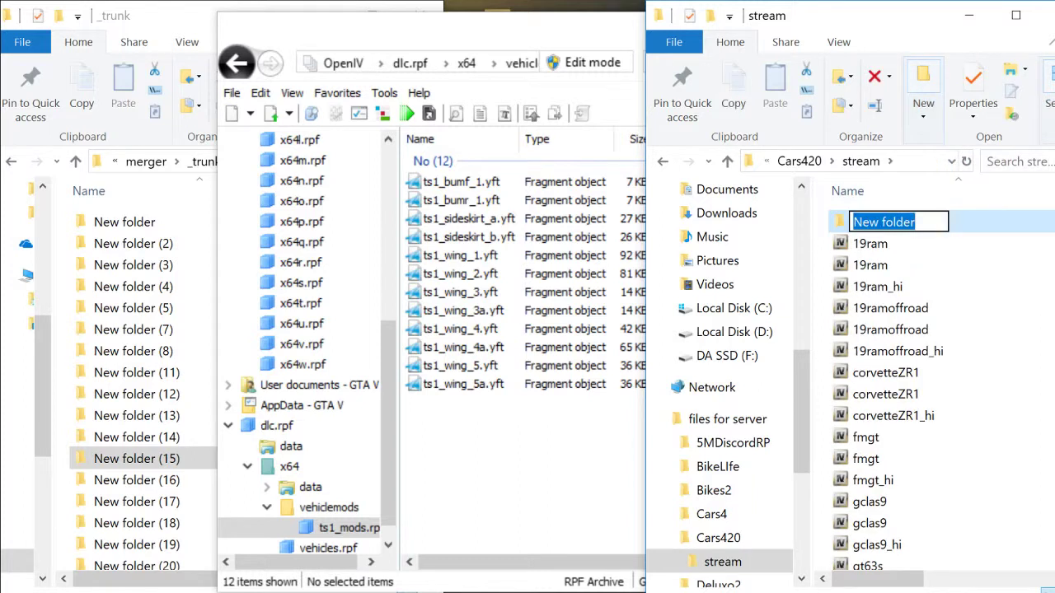
type("n")
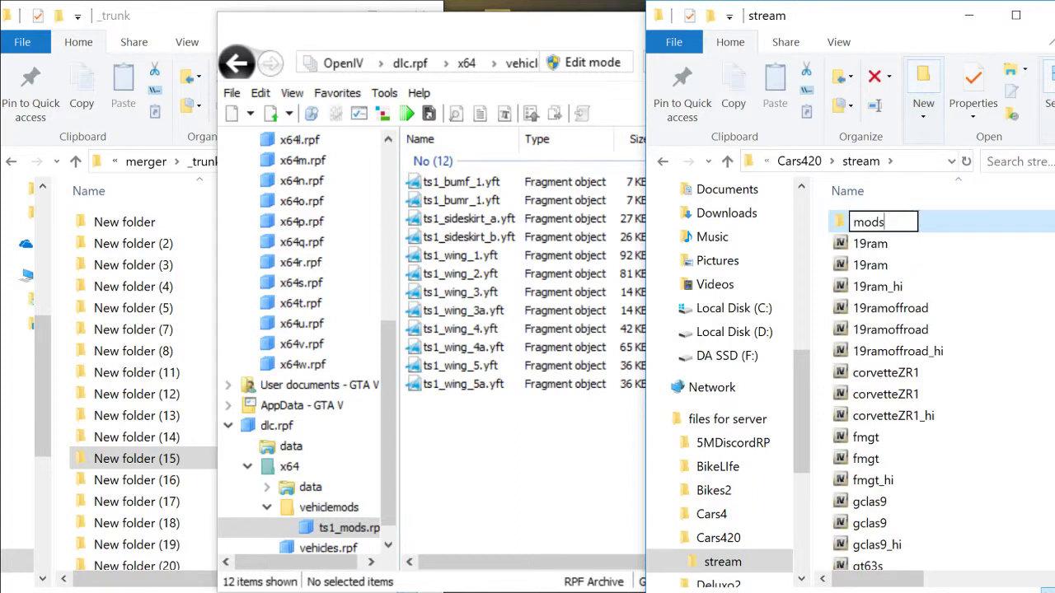
type("ods")
key("Return")
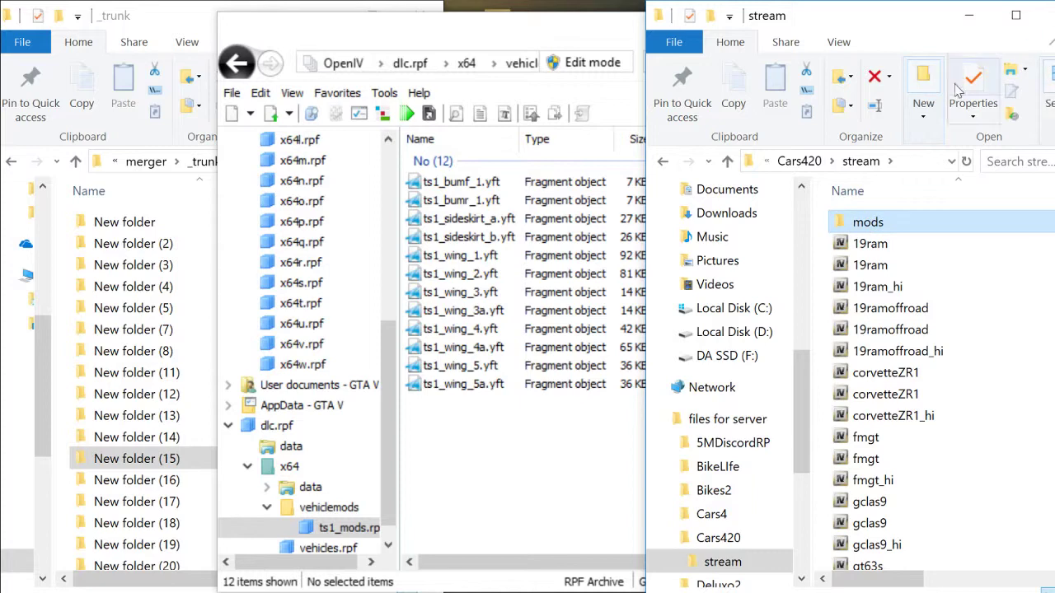
Extract all ts1_mods.rpf files into the mods folder, and ts1.yft, ts1.ytd and ts1_hi.yft from vehicles.rpf into the stream folder
left_click(458, 163)
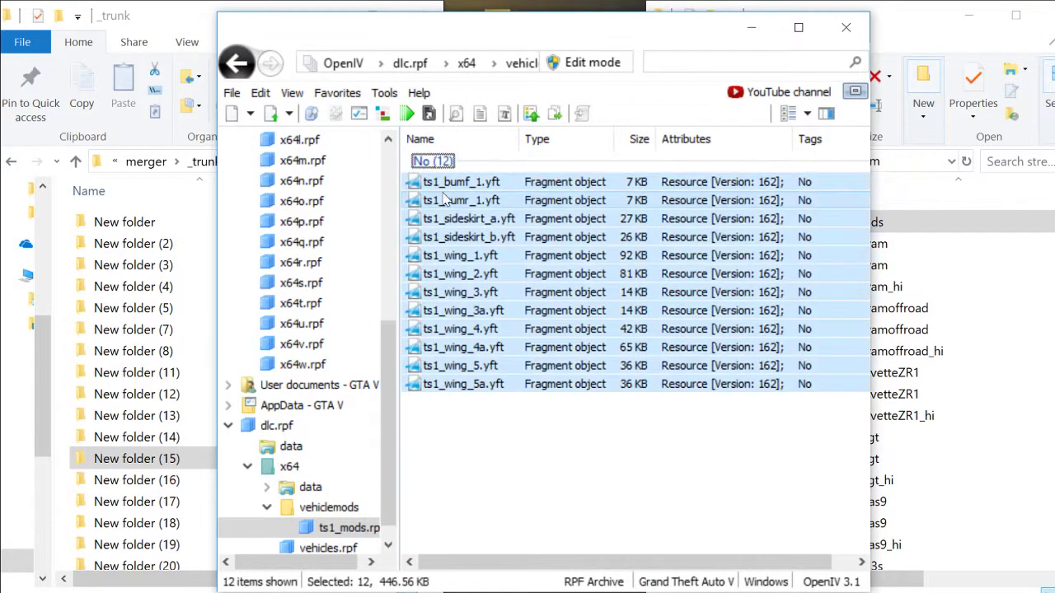
left_click_drag(449, 206, 915, 224)
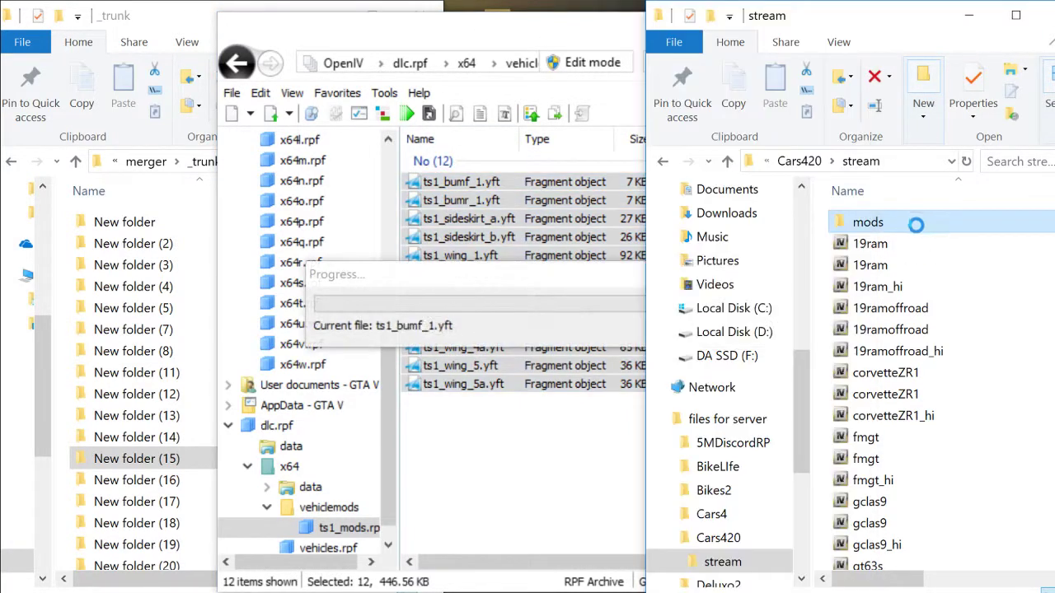
left_click(329, 556)
left_click_drag(493, 411, 977, 478)
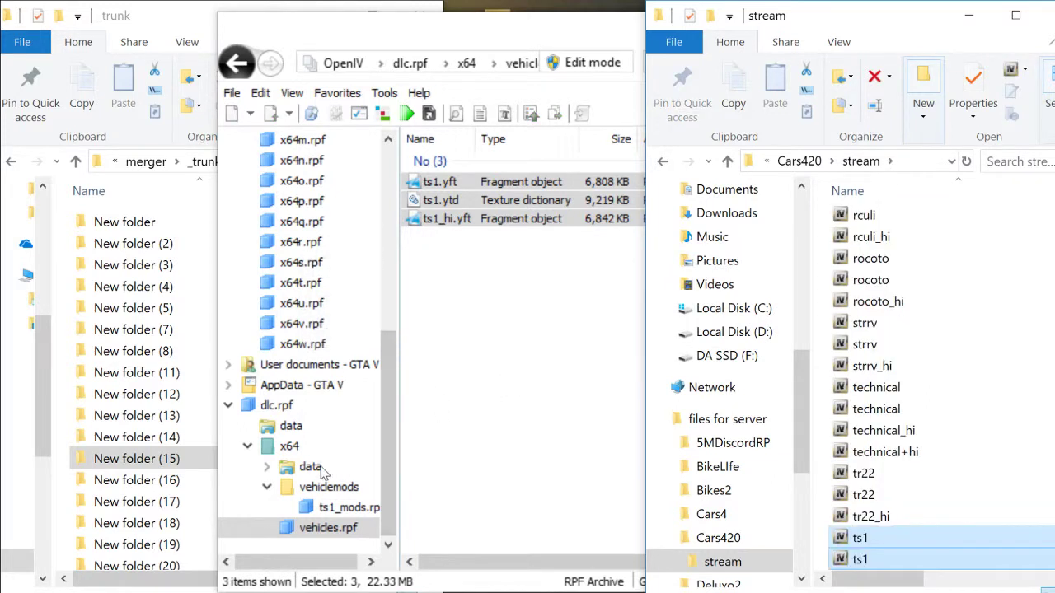
scroll(903, 366, "up", 10)
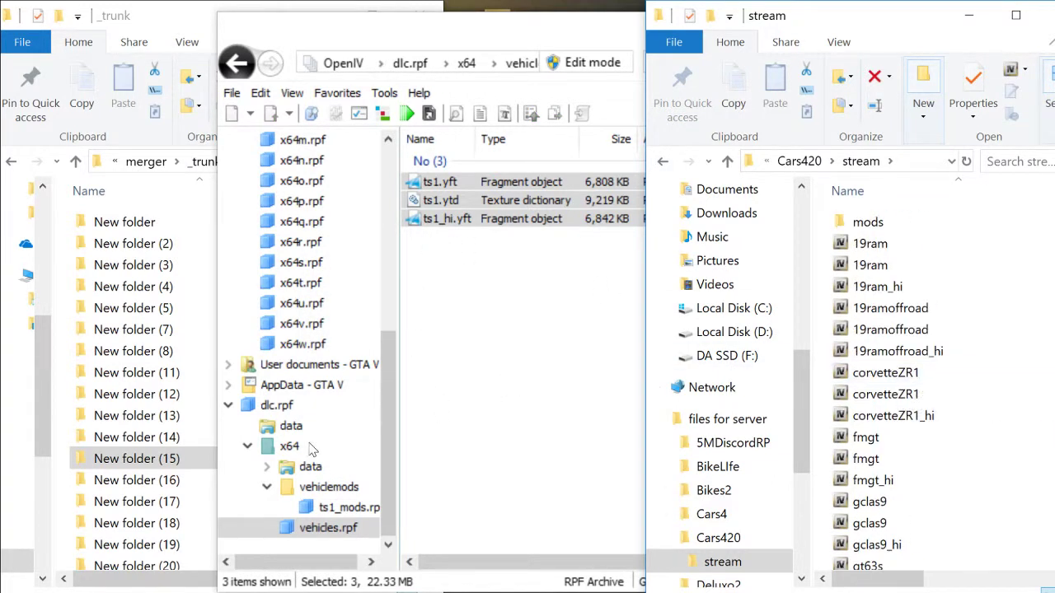
Extract the ts1 car's carcols, carvariations, handling and vehicles meta files into New folder (16) of _trunk
left_click(291, 426)
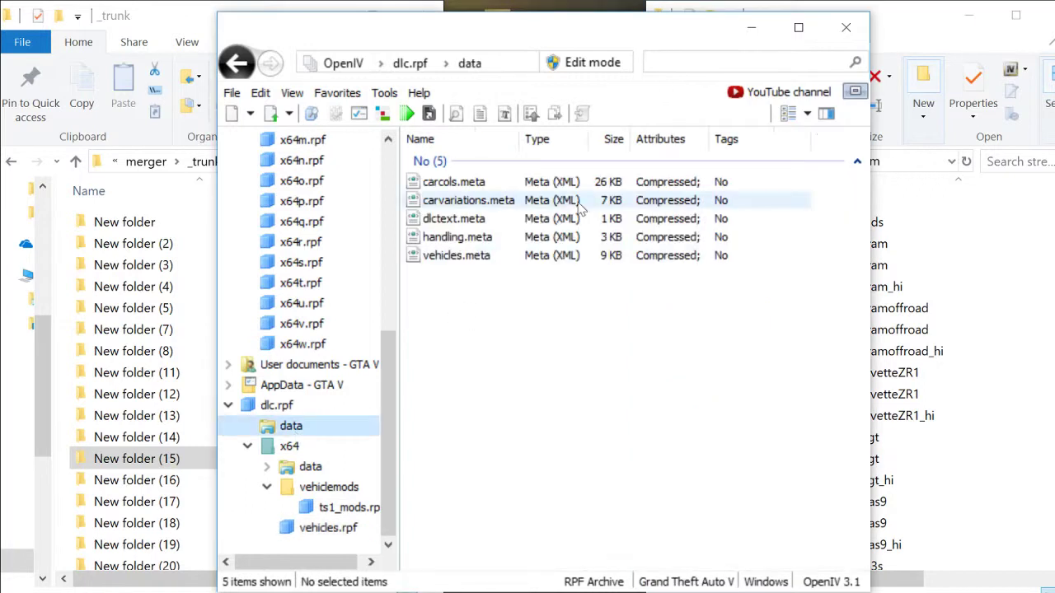
left_click(477, 257)
left_click(461, 239, "ctrl")
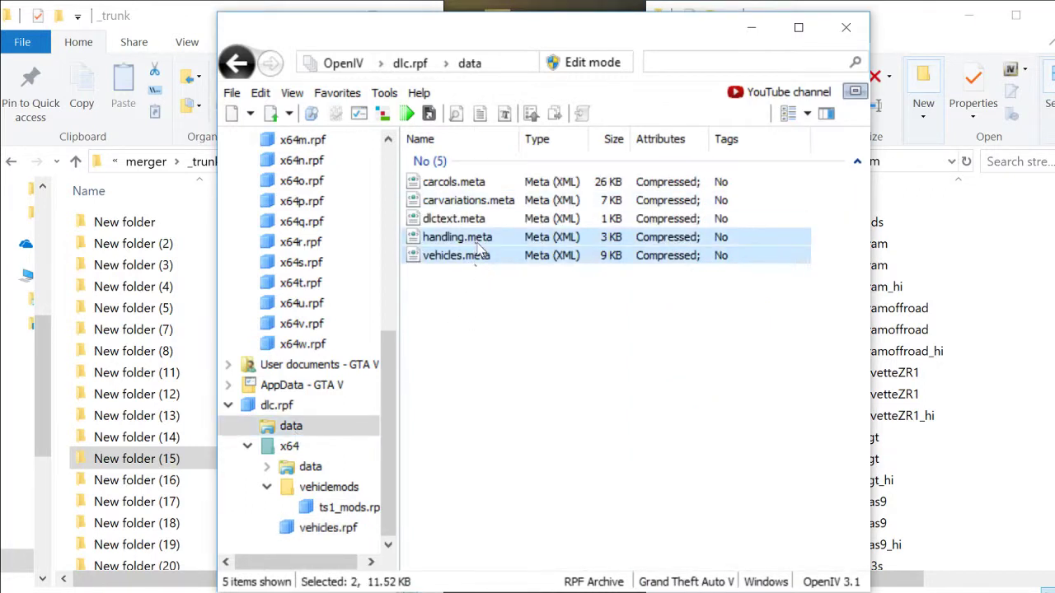
left_click(466, 202, "ctrl")
left_click(466, 188, "ctrl")
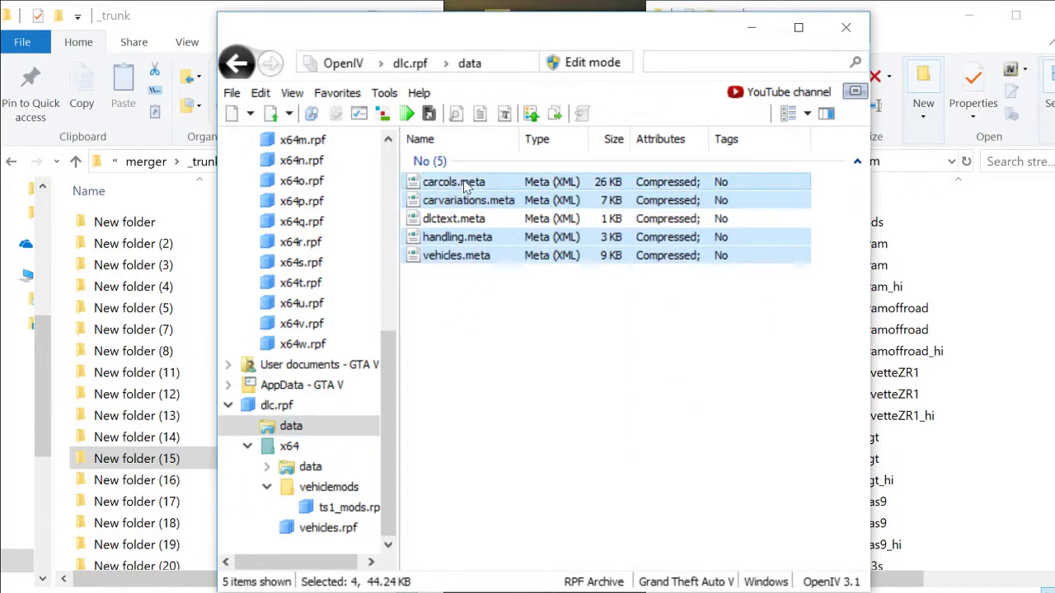
left_click_drag(466, 188, 142, 472)
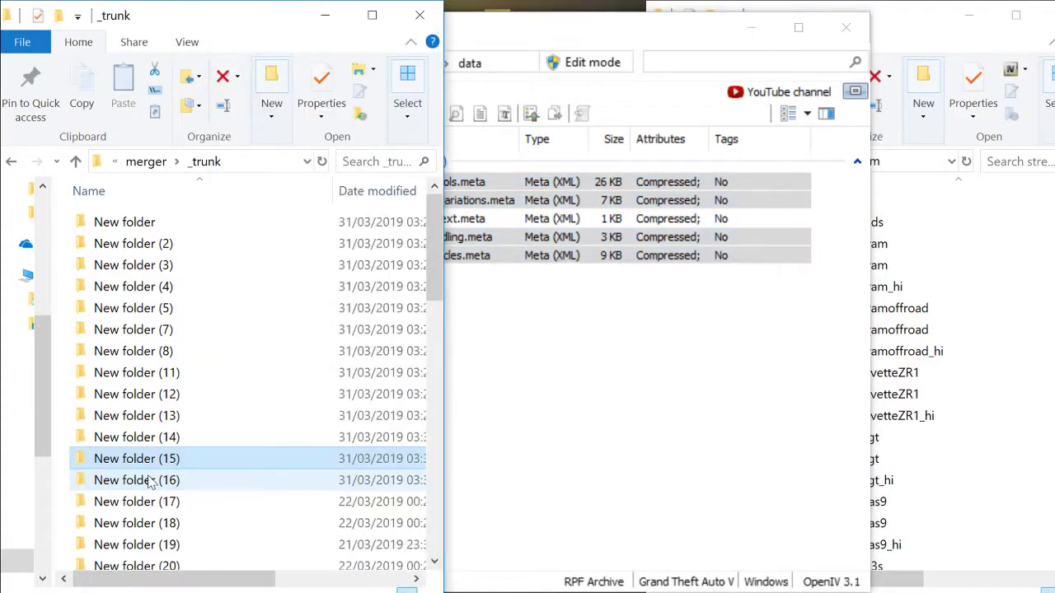
left_click(151, 482)
left_click(559, 387)
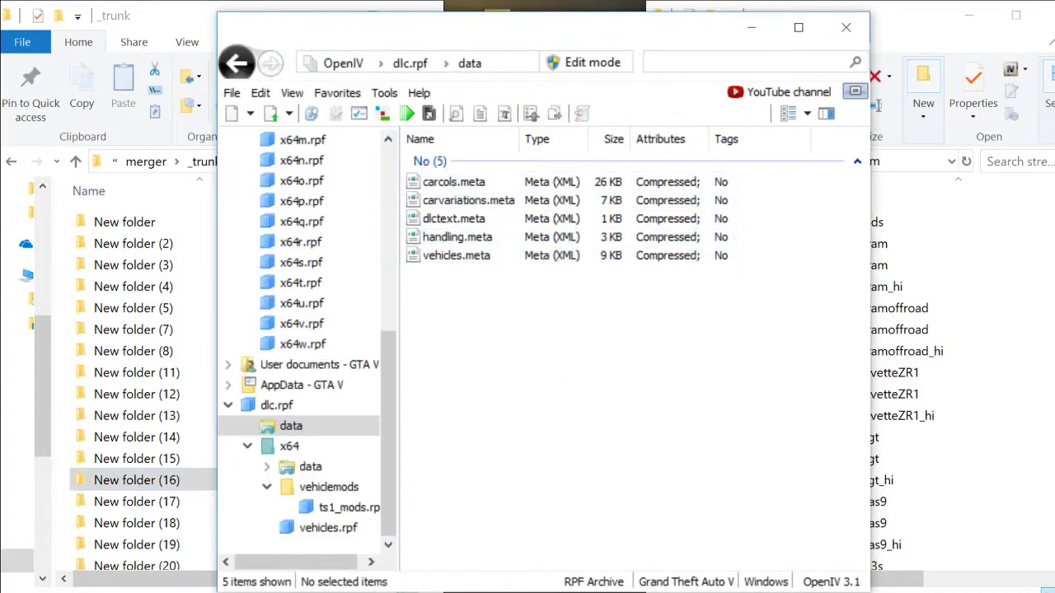
Check the a6tfsi_mods package under x64/vehiclemods, and extract a6tfsi.yft, a6tfsi.ytd and a6tfsi_hi.yft from vehicles.rpf into Cars420's stream folder
left_click(584, 440)
left_click(442, 204)
double_click(442, 202)
double_click(445, 202)
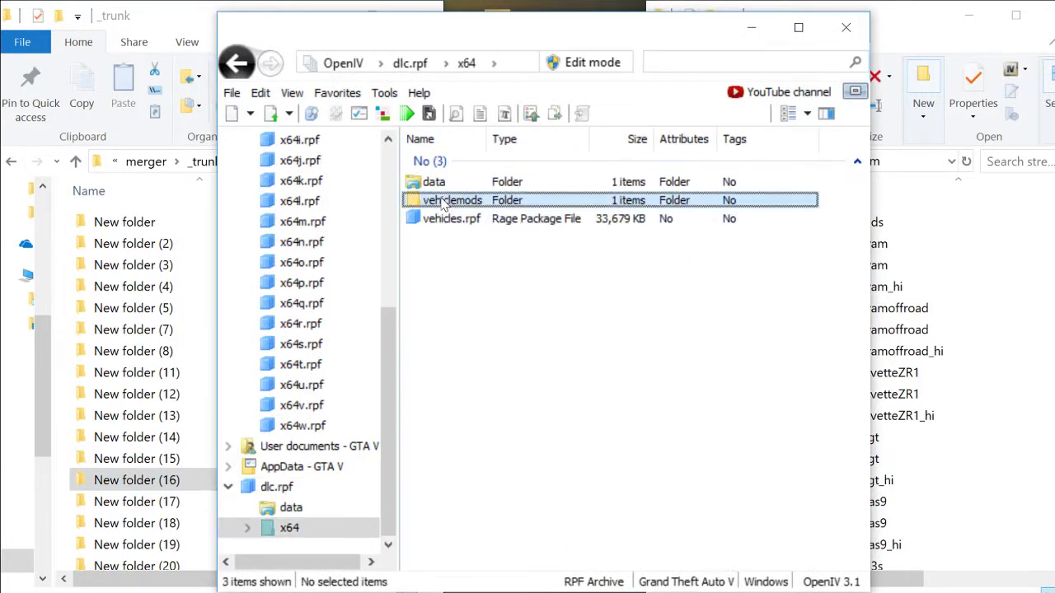
double_click(442, 185)
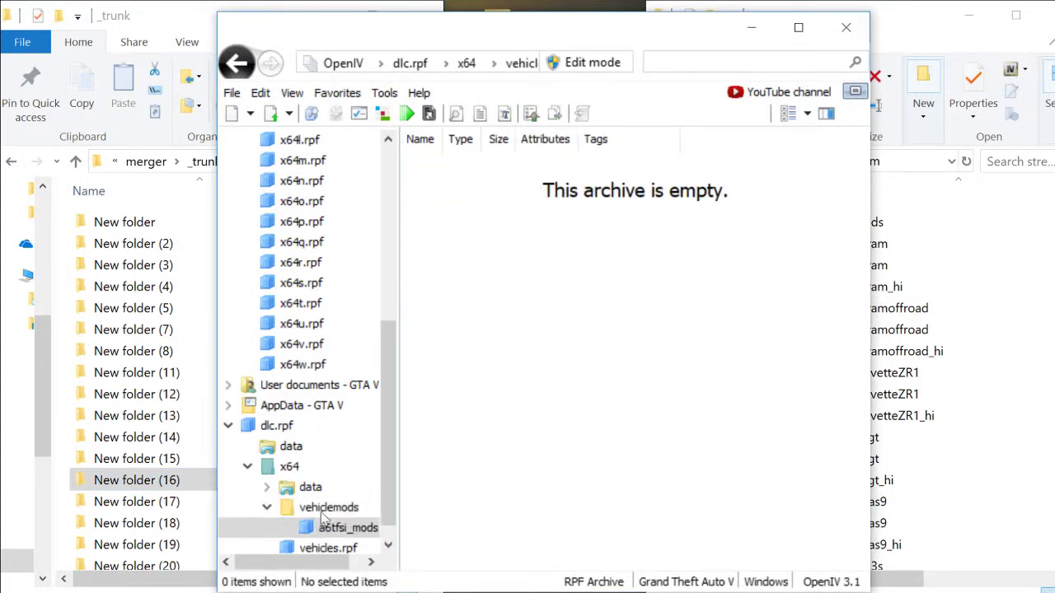
left_click(328, 548)
left_click_drag(440, 302, 445, 191)
left_click_drag(786, 416, 906, 488)
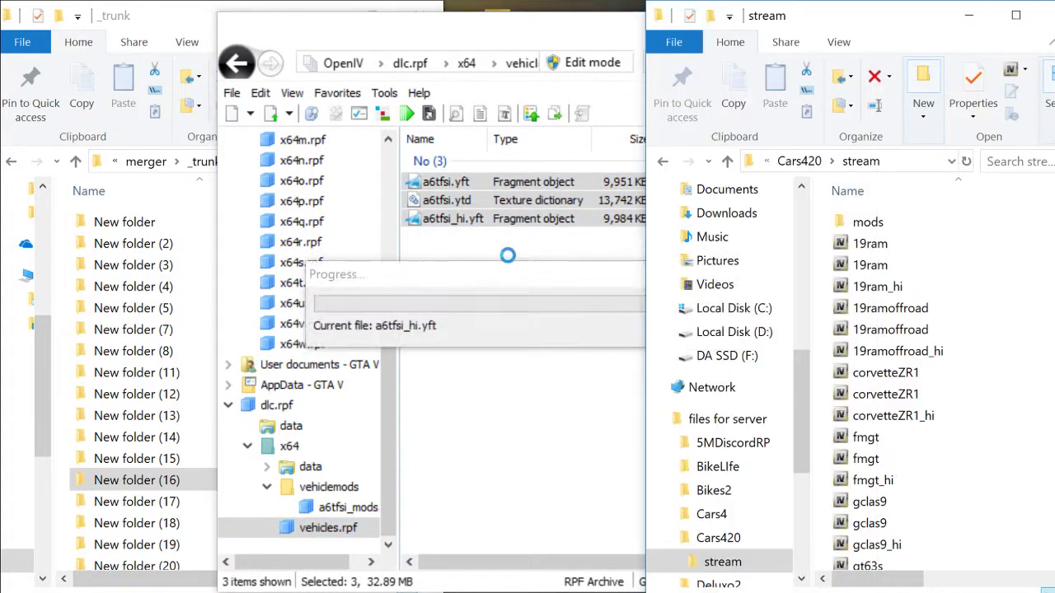
Extract the a6tfsi car's carcols, carvariations, handling and vehicles meta files into New folder (17) of _trunk and close that OpenIV window
left_click(290, 425)
left_click_drag(475, 274, 462, 242)
left_click(461, 242)
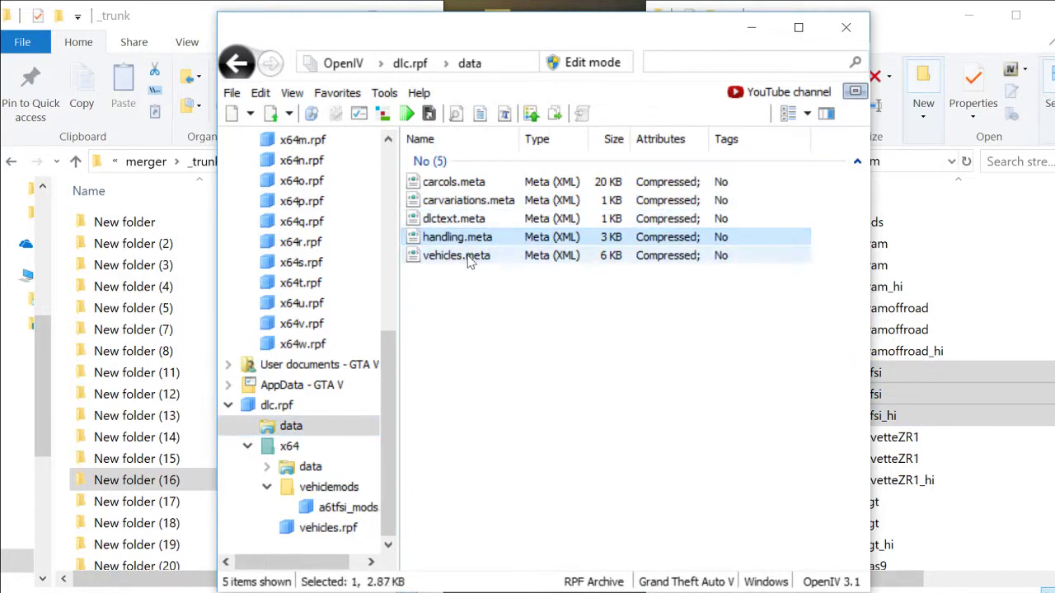
left_click(466, 256, "ctrl")
left_click(464, 201, "ctrl")
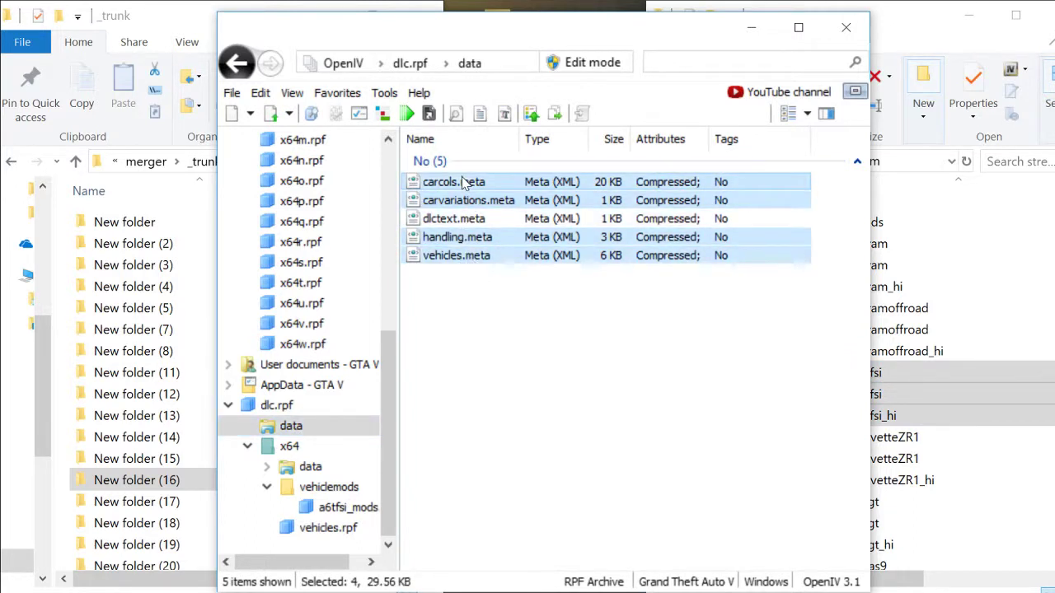
left_click_drag(464, 183, 167, 503)
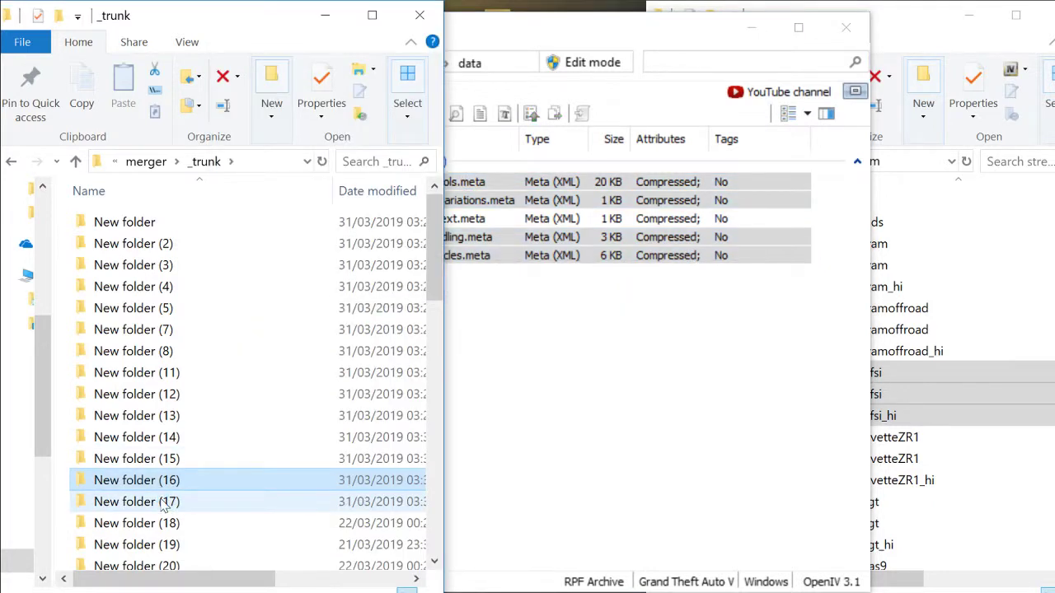
left_click(165, 504)
left_click(671, 396)
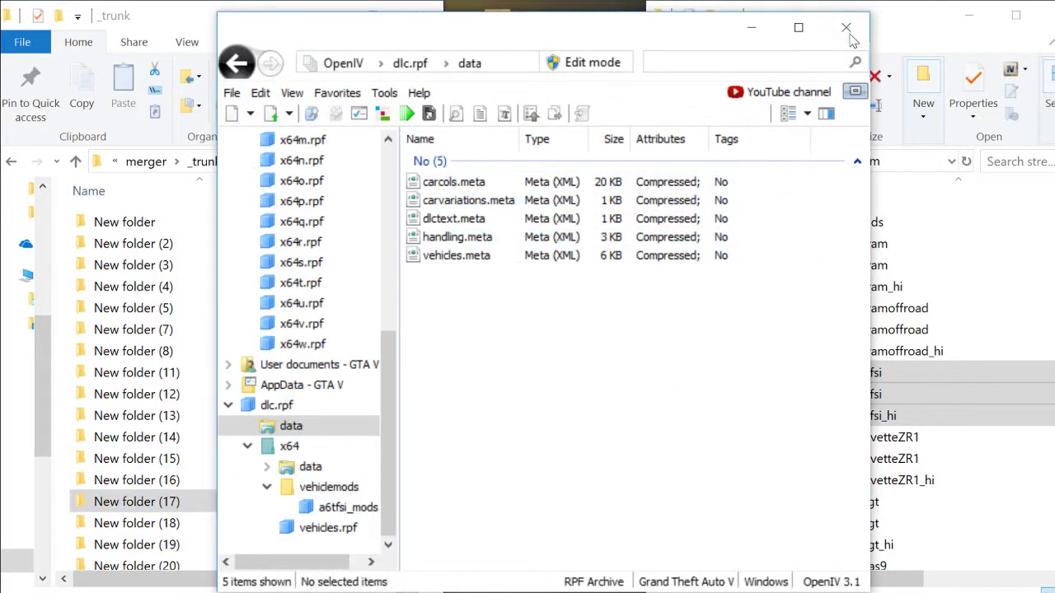
left_click(846, 30)
Extract all vantage_mods package files into the mods folder, and vantage.yft, vantage.ytd and vantage_hi.yft from vehicles.rpf into the stream folder
left_click(588, 330)
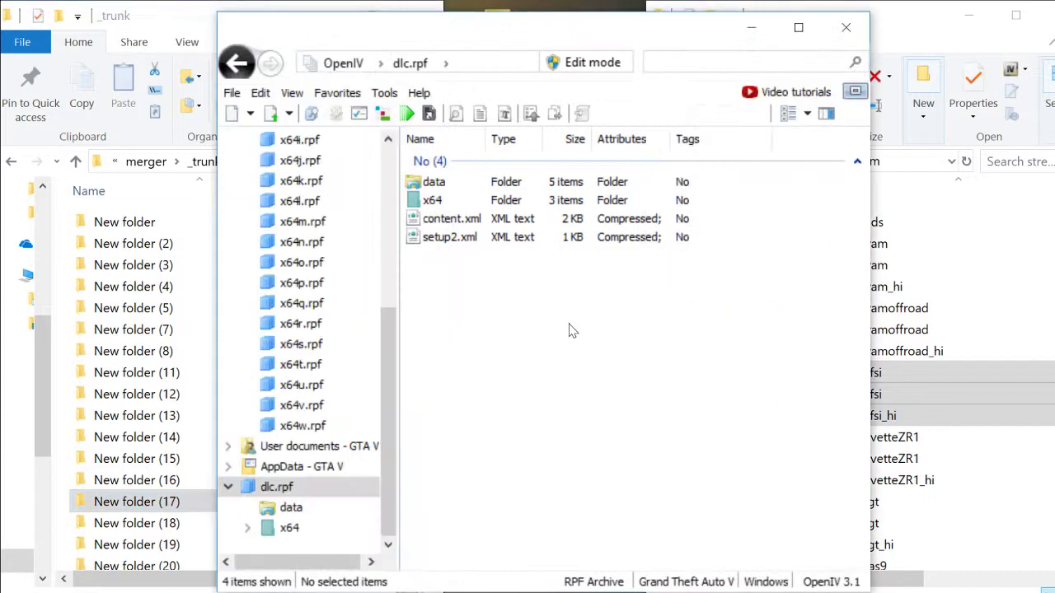
double_click(431, 200)
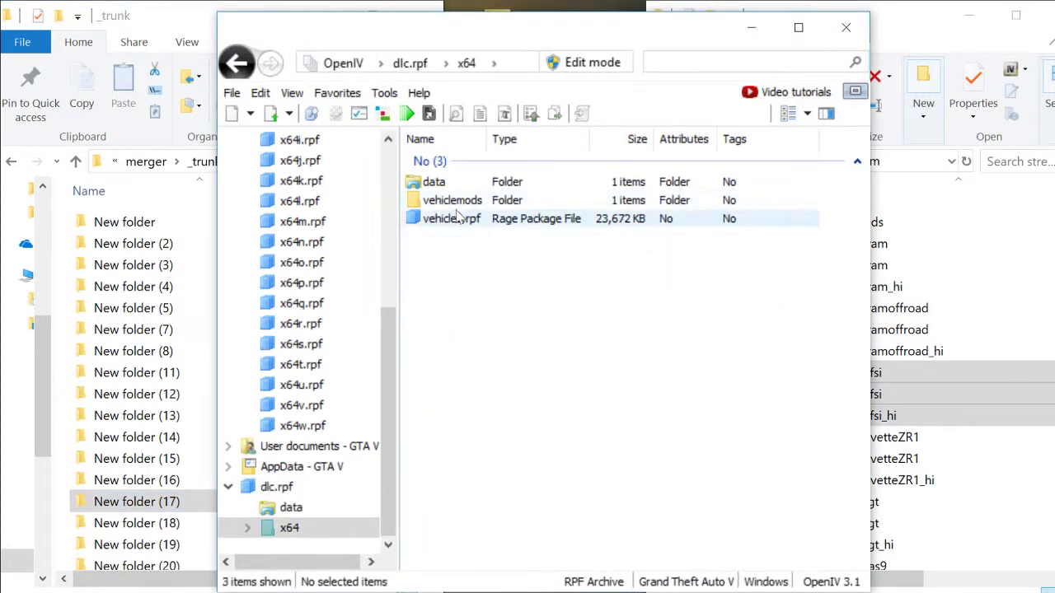
left_click(455, 205)
double_click(455, 204)
double_click(456, 186)
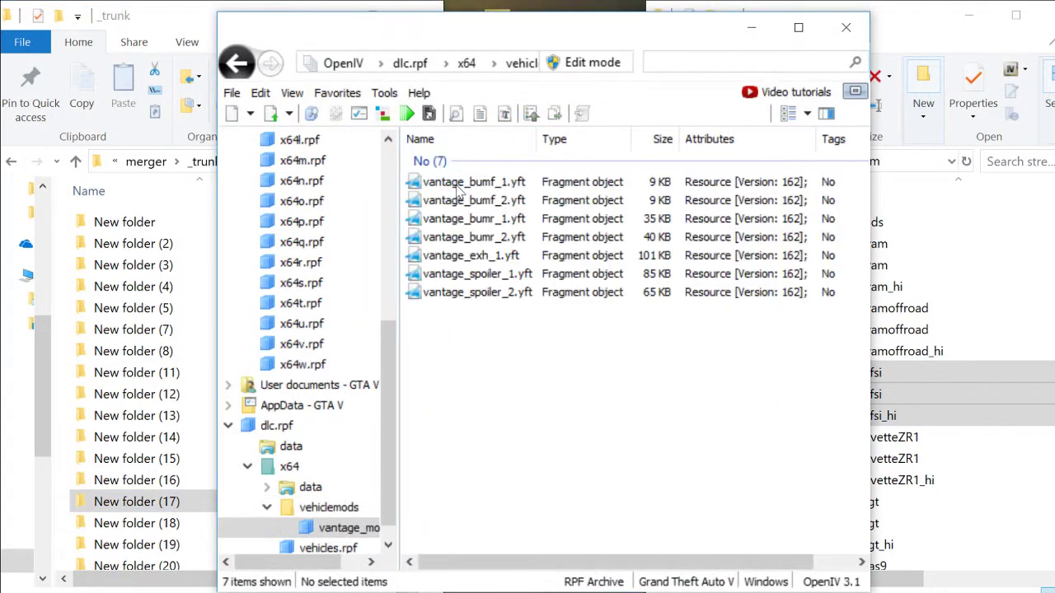
left_click(445, 163)
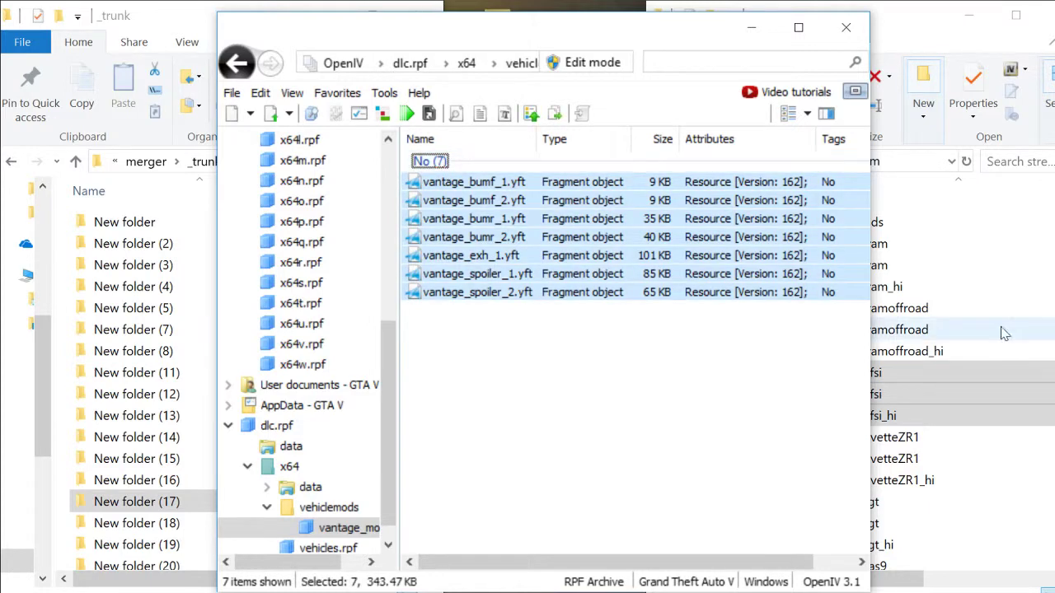
left_click_drag(577, 228, 888, 222)
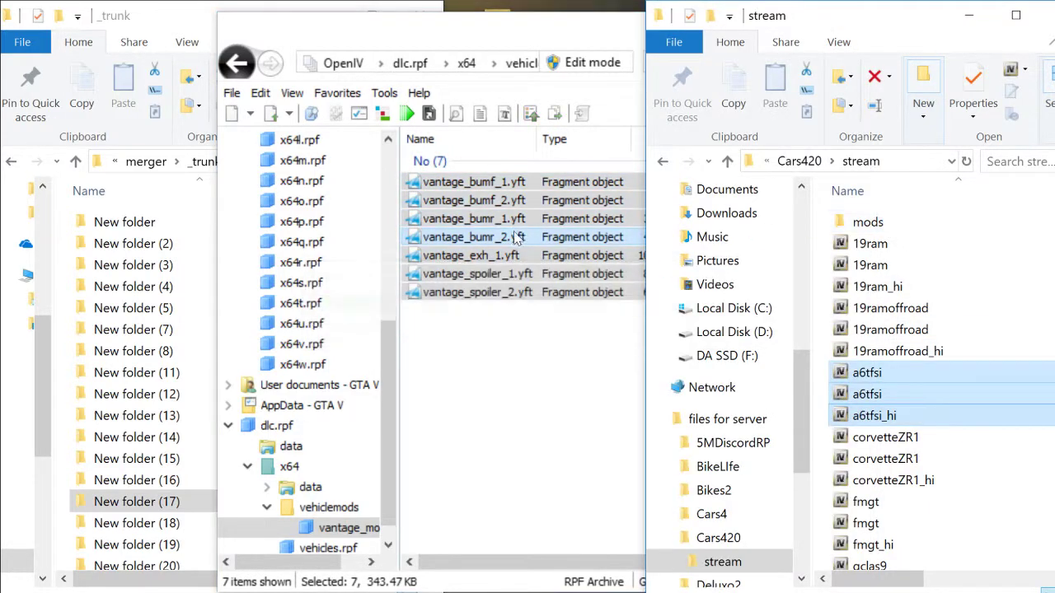
left_click(305, 548)
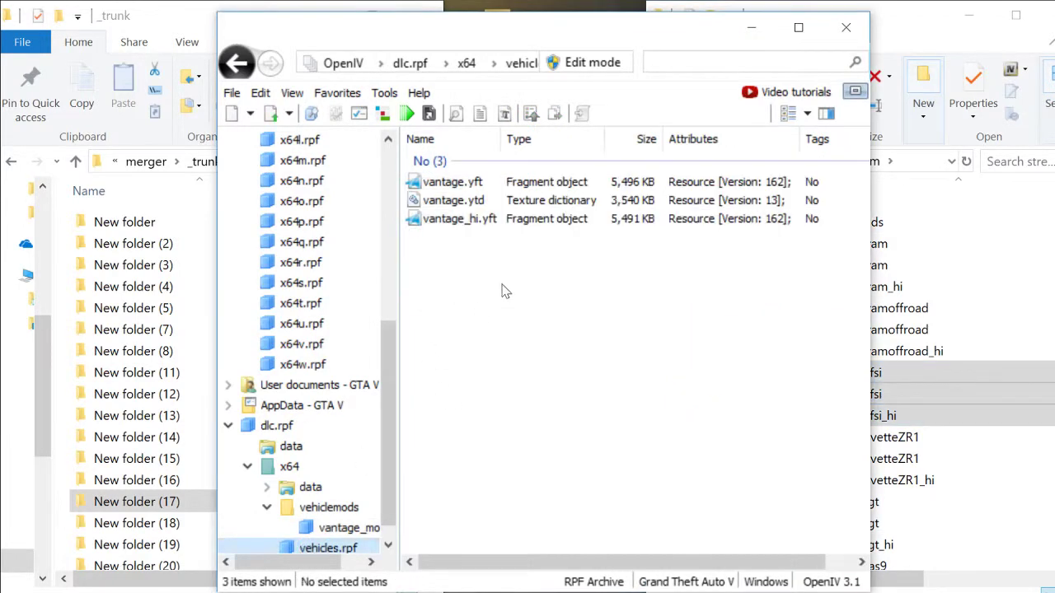
left_click_drag(488, 269, 944, 493)
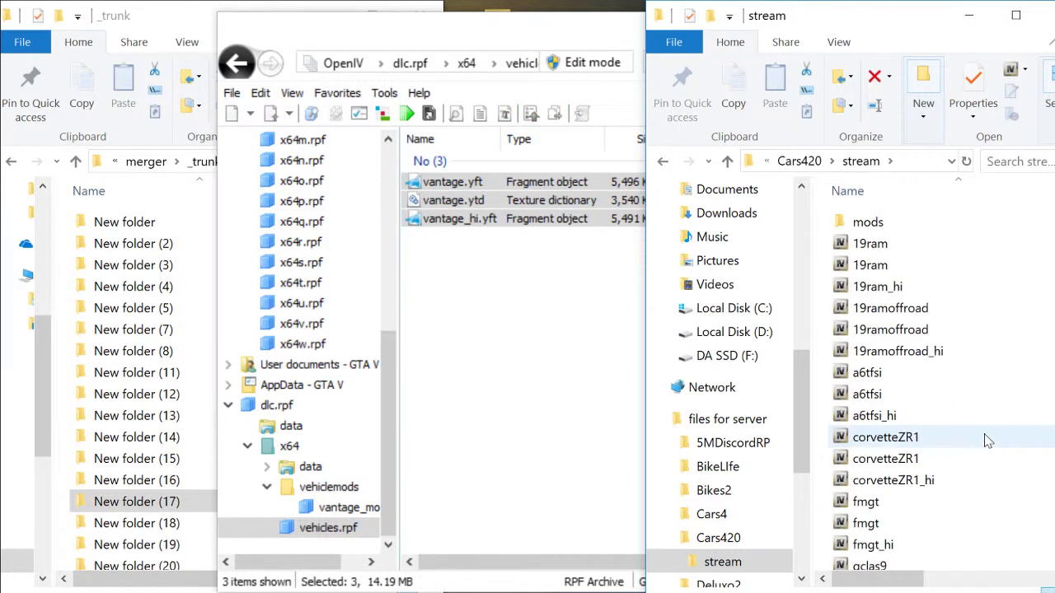
Extract the vantage car's carcols, carvariations, handling and vehicles meta files into New folder (18) of _trunk and close that OpenIV window
left_click(290, 425)
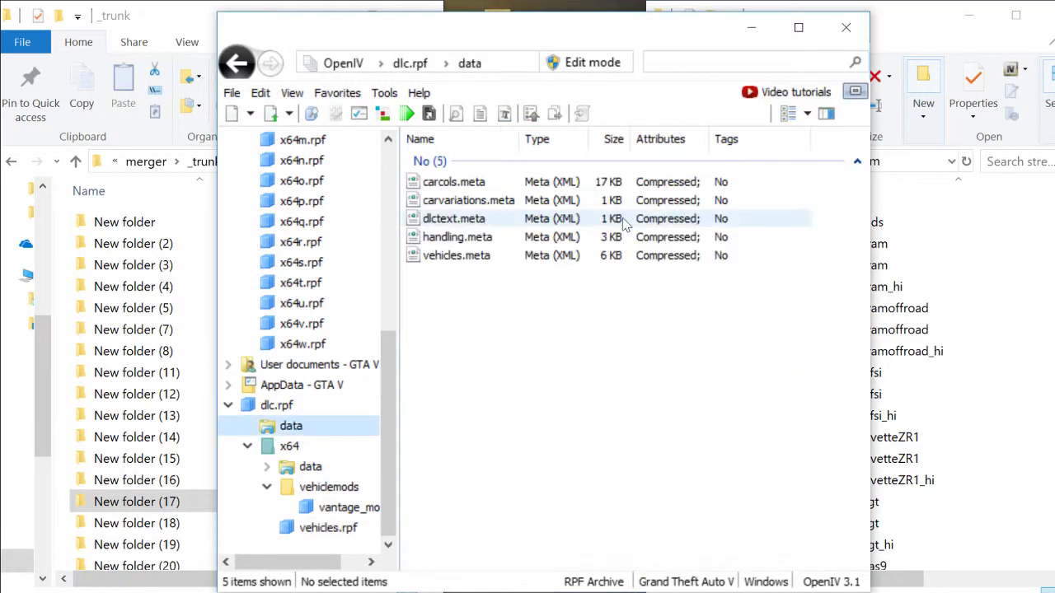
left_click_drag(487, 278, 477, 248)
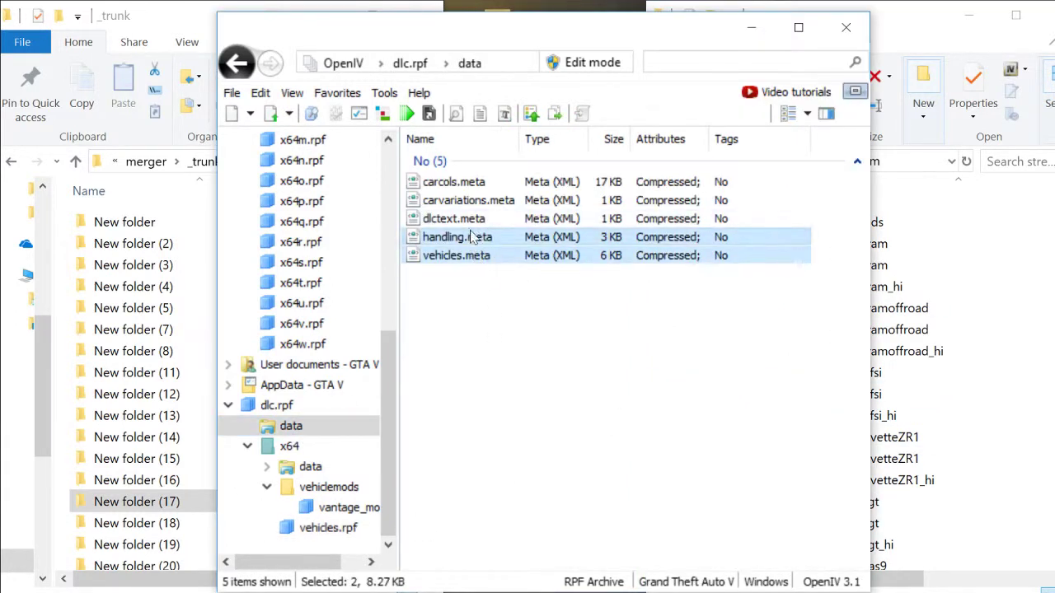
left_click(458, 201, "ctrl")
left_click(446, 183, "ctrl")
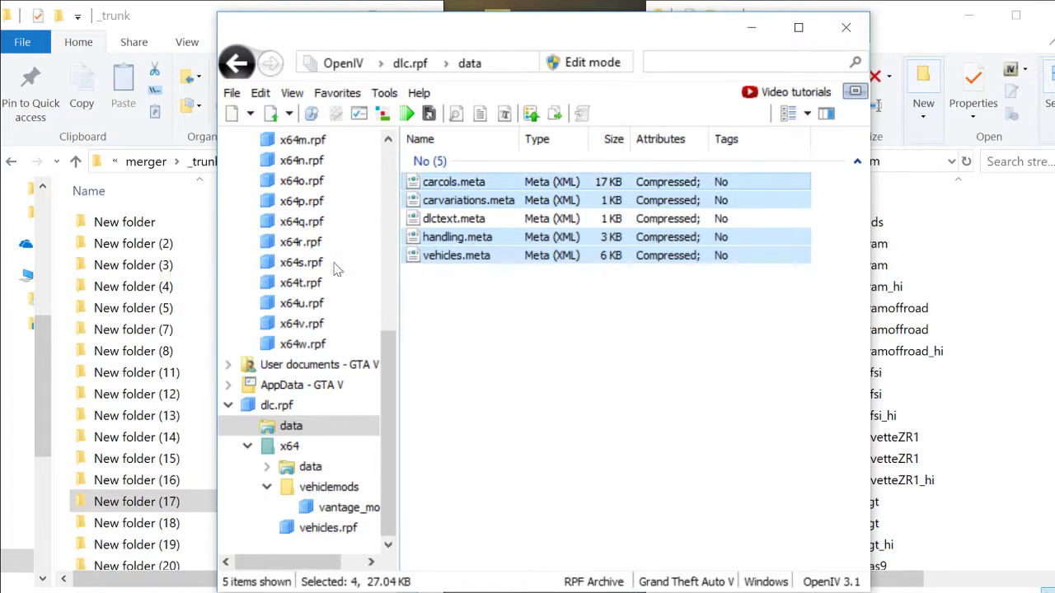
key("alt+Tab")
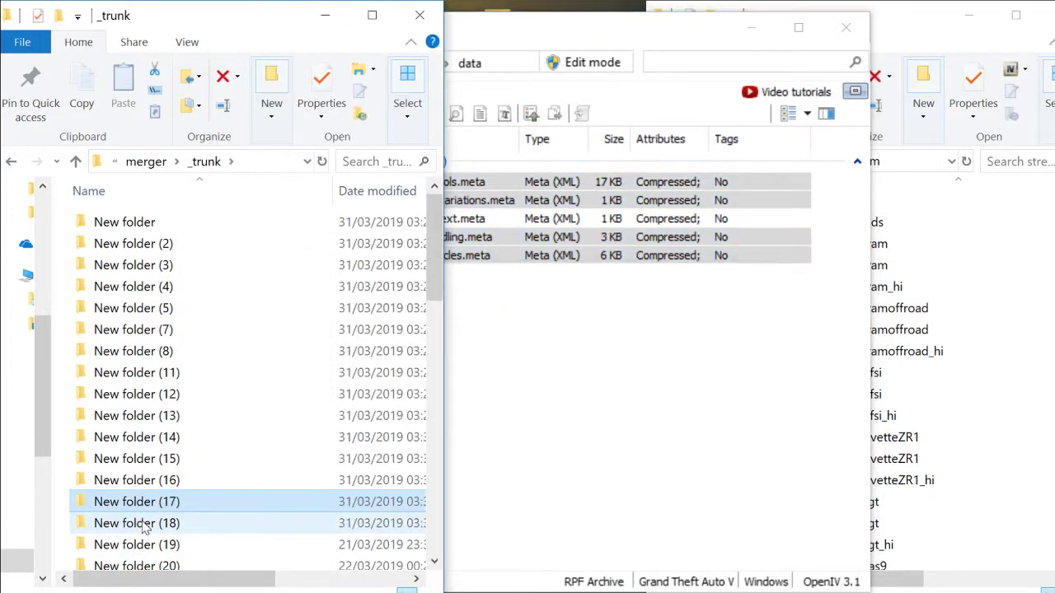
left_click(142, 528)
left_click(683, 388)
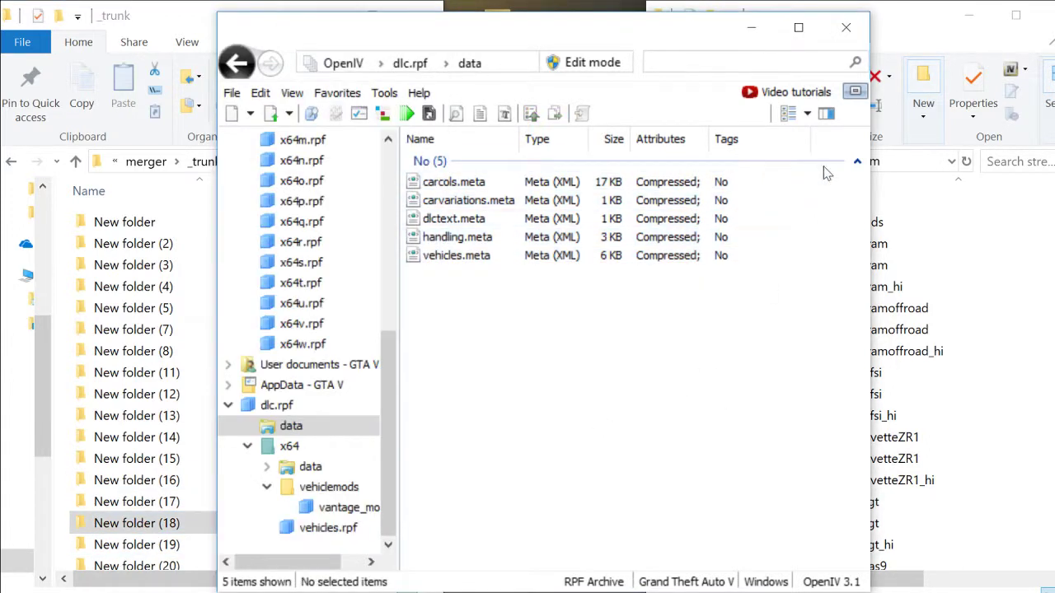
left_click(847, 30)
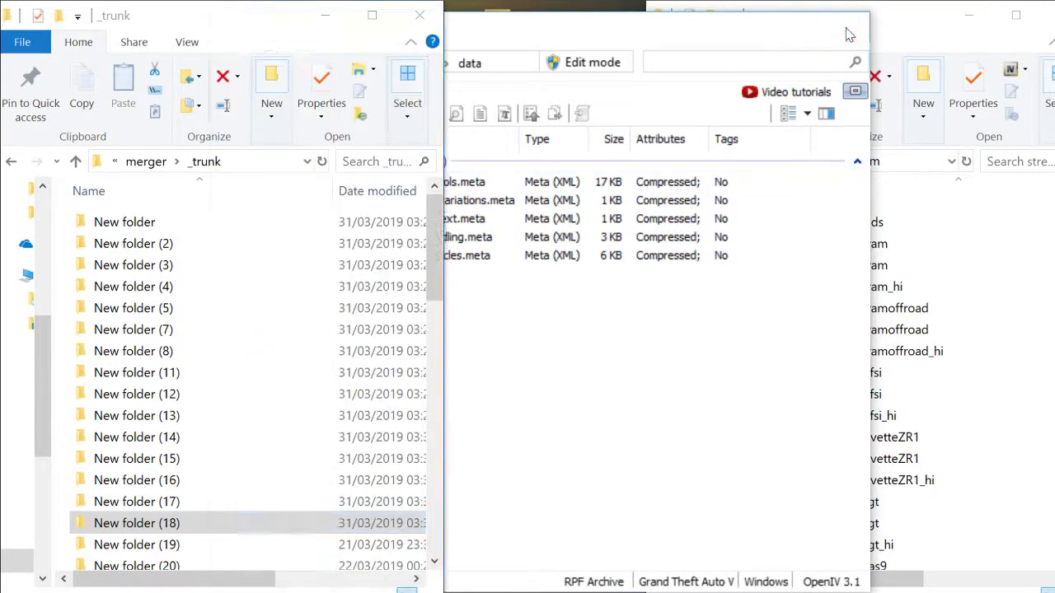
Extract XPERIA38.yft, XPERIA38.ytd and XPERIA38_hi.yft from the next mod's vehicles.rpf into Cars420's stream folder
left_click(536, 333)
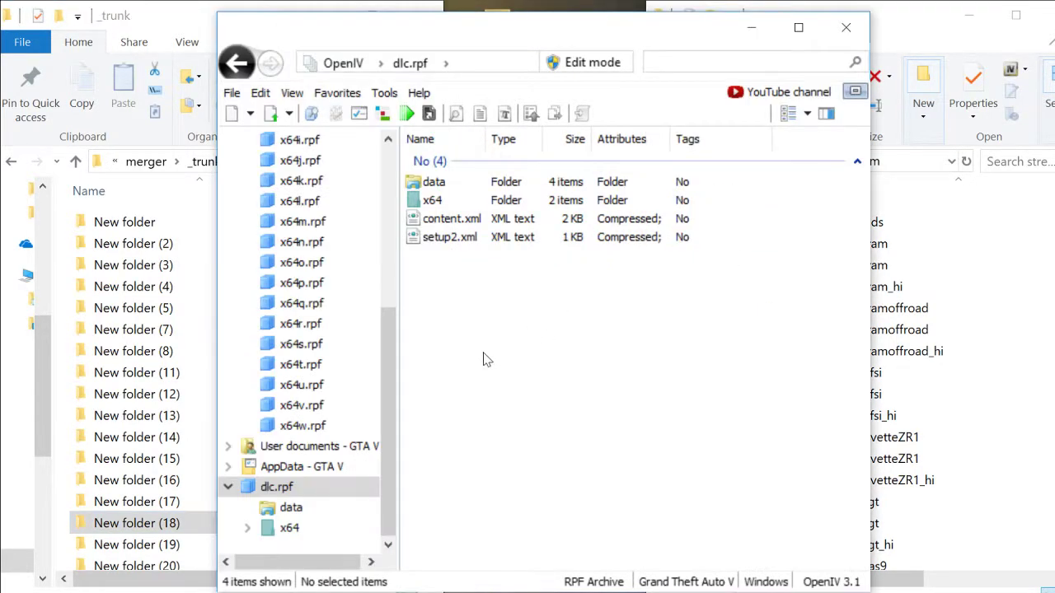
double_click(443, 201)
double_click(443, 202)
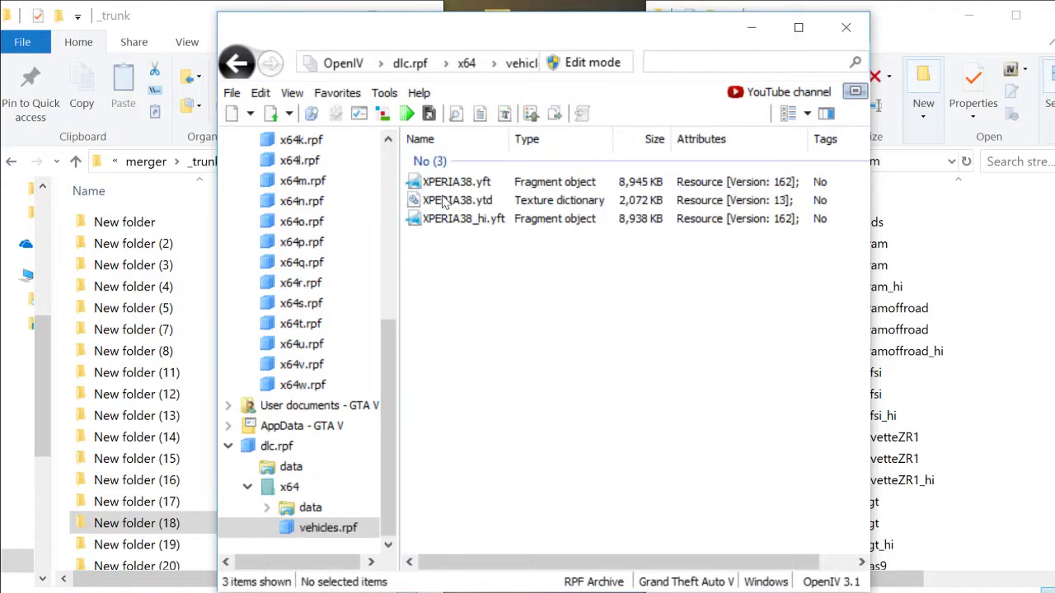
left_click_drag(461, 255, 938, 445)
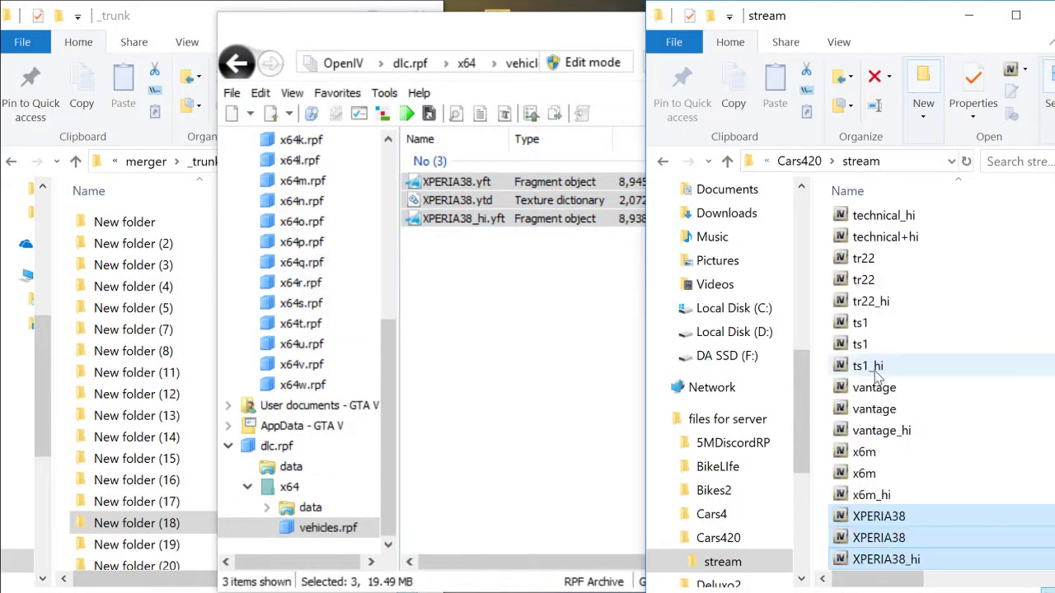
scroll(878, 375, "up", 15)
left_click(591, 370)
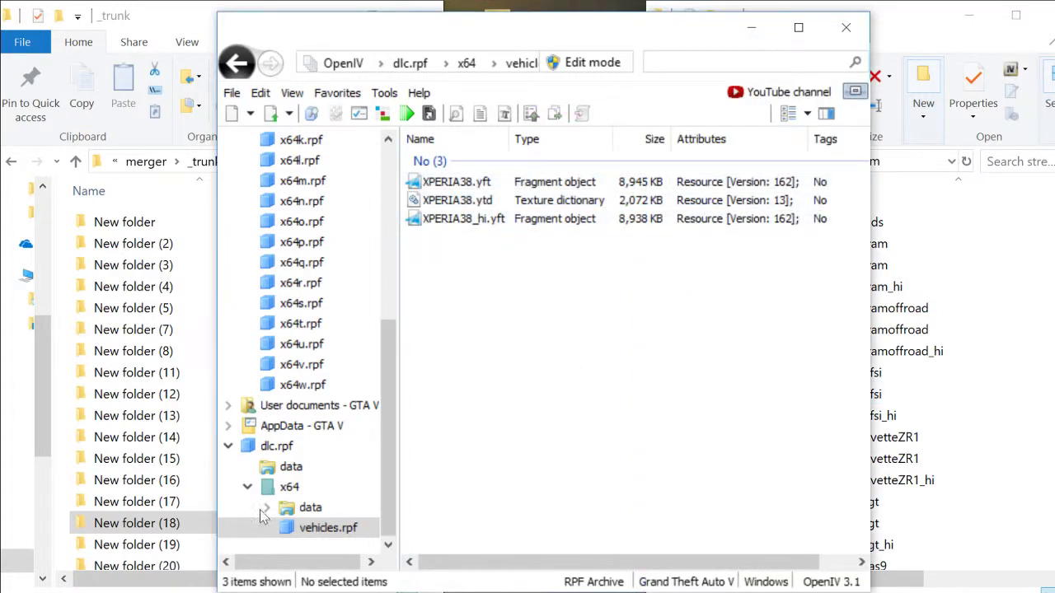
Extract the XPERIA38 car's carvariations, handling and vehicles meta files into New folder (19) of _trunk and close that OpenIV window
left_click(290, 468)
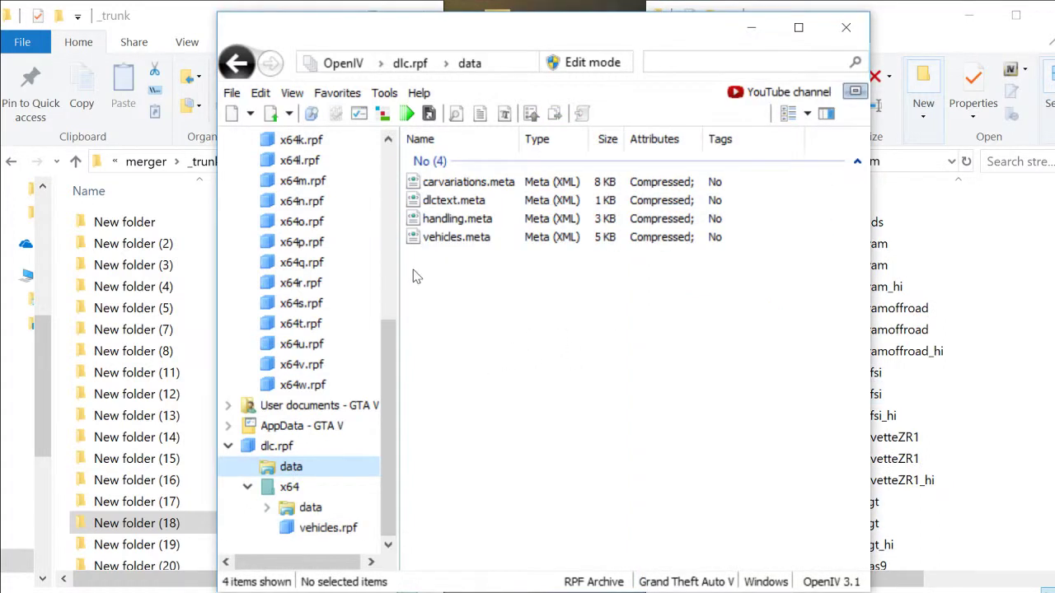
left_click(457, 236)
left_click(457, 218, "ctrl")
left_click(449, 186, "ctrl")
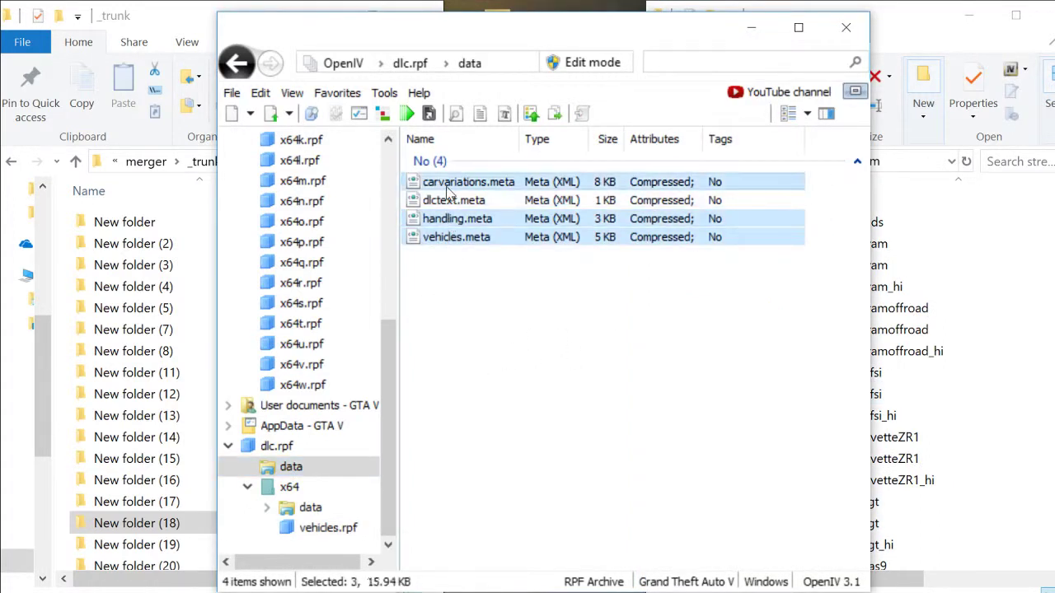
left_click_drag(441, 198, 172, 544)
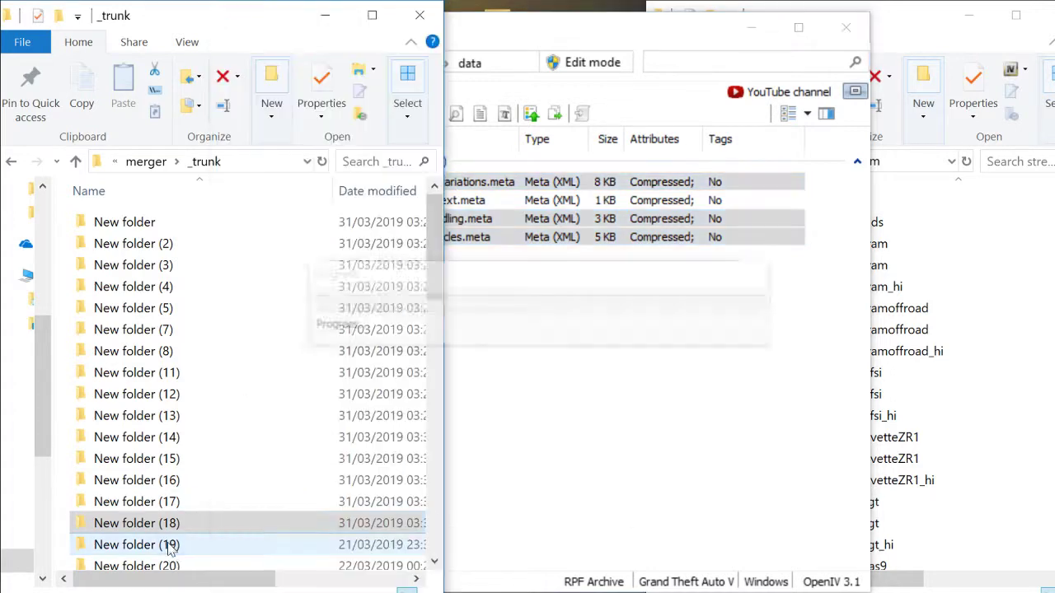
left_click(169, 548)
left_click(692, 354)
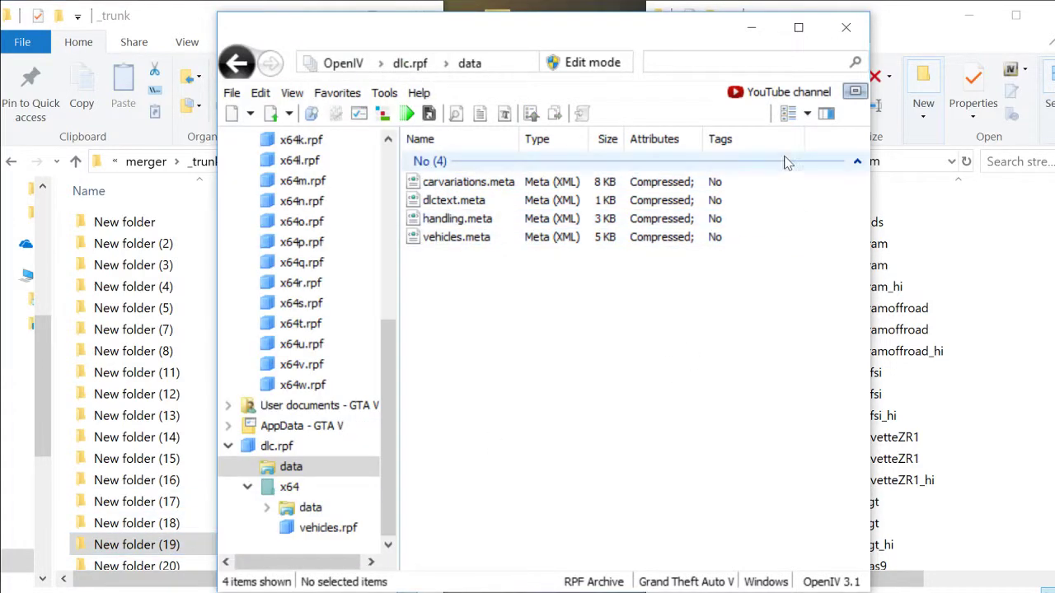
left_click(844, 28)
Extract the four blazer4 model and texture files from the 6928a4-tuktuk.rar archive into the stream folder and close the archive
left_click(487, 449)
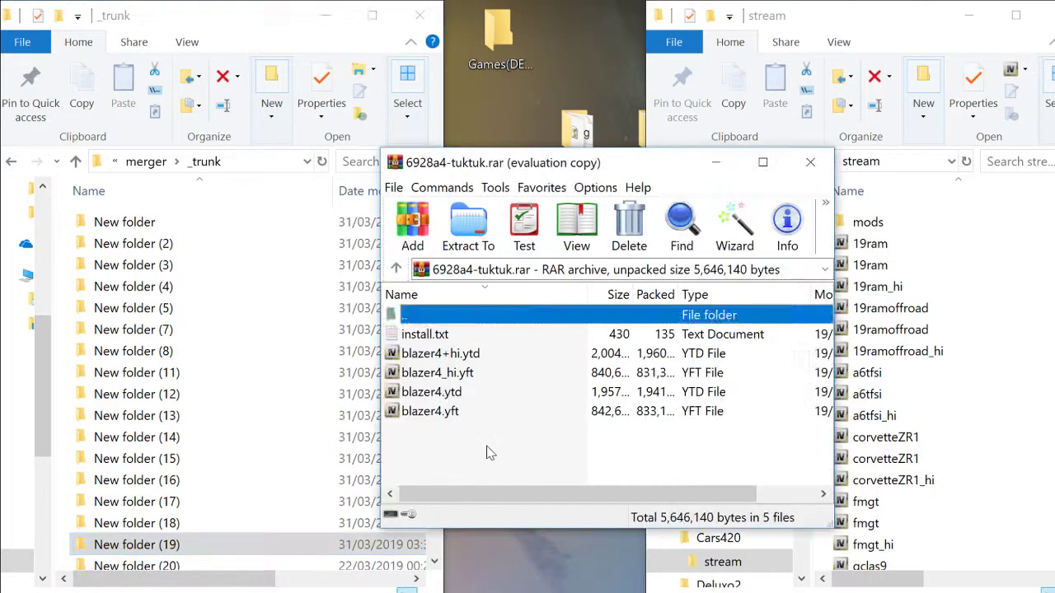
left_click_drag(486, 442, 473, 358)
left_click_drag(1006, 437, 1007, 439)
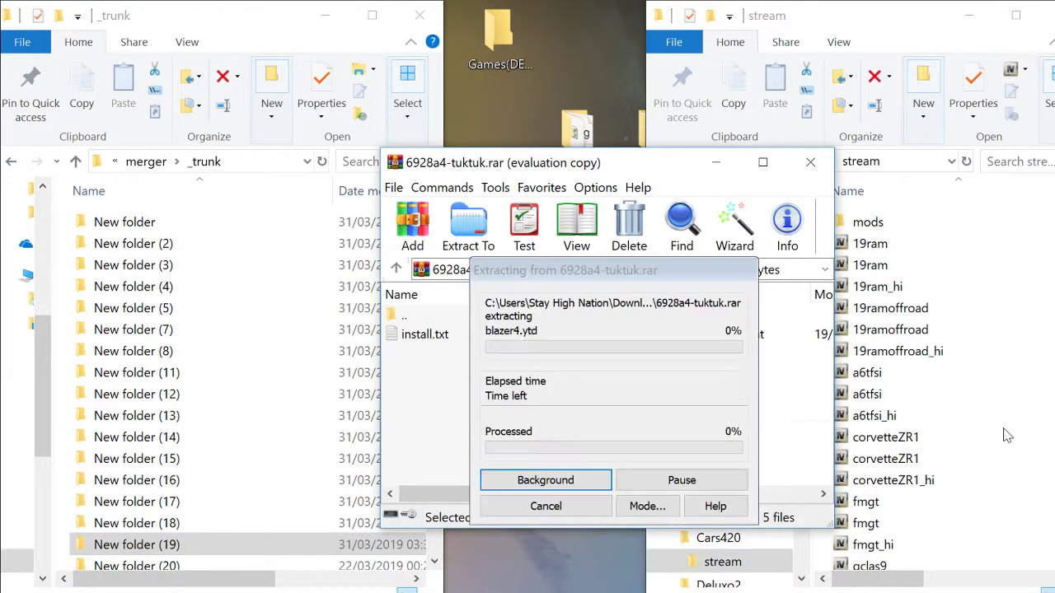
left_click(555, 171)
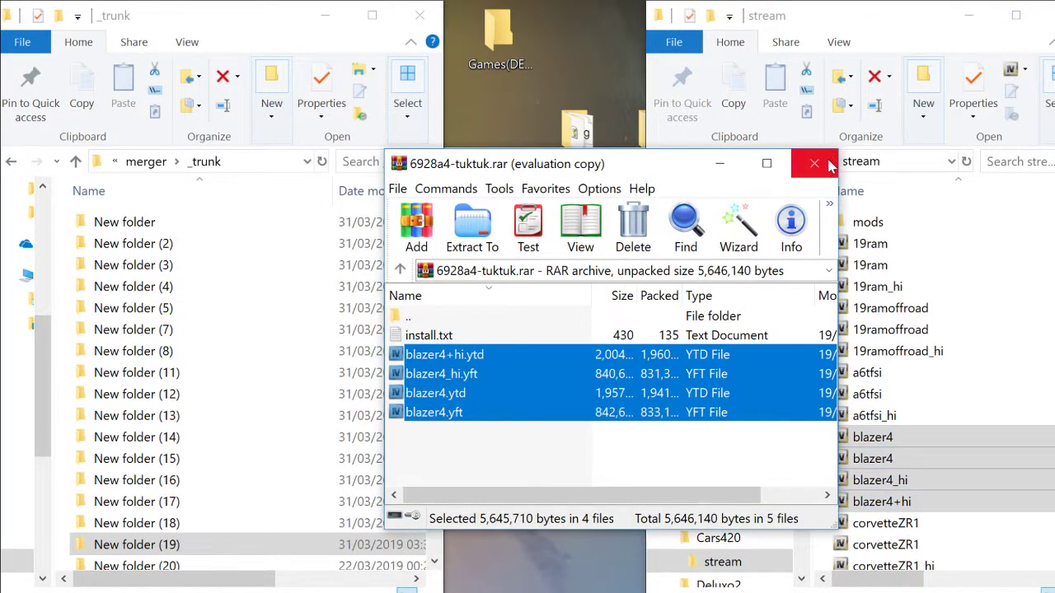
left_click(829, 166)
Extract dilettante_hi.yft, dilettante.ytd and dilettante.yft from the MagicCar_v1.1[FINAL].zip archive into the stream folder
left_click(556, 468)
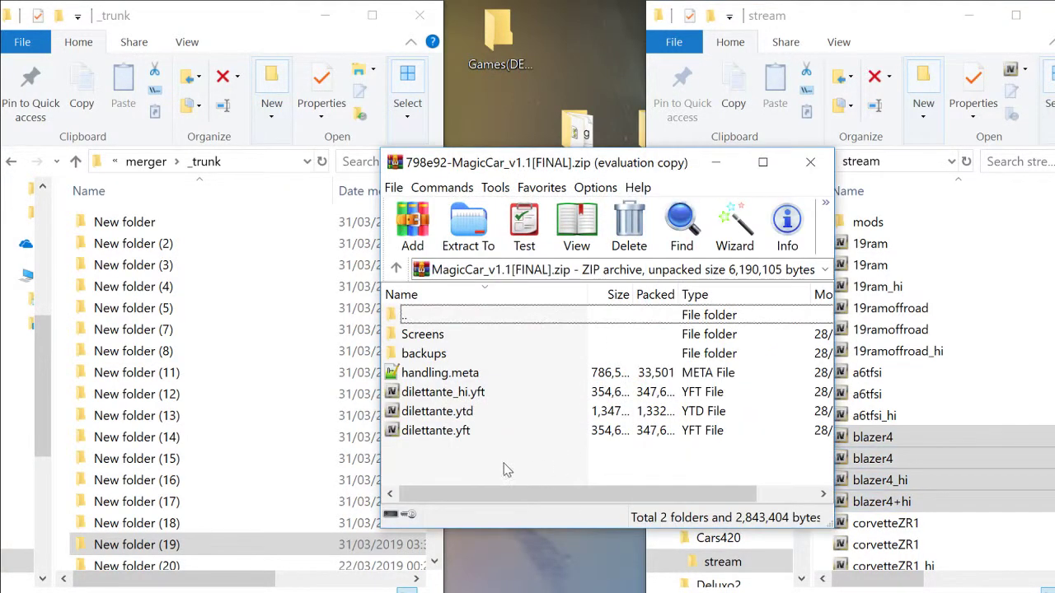
left_click_drag(475, 468, 870, 407)
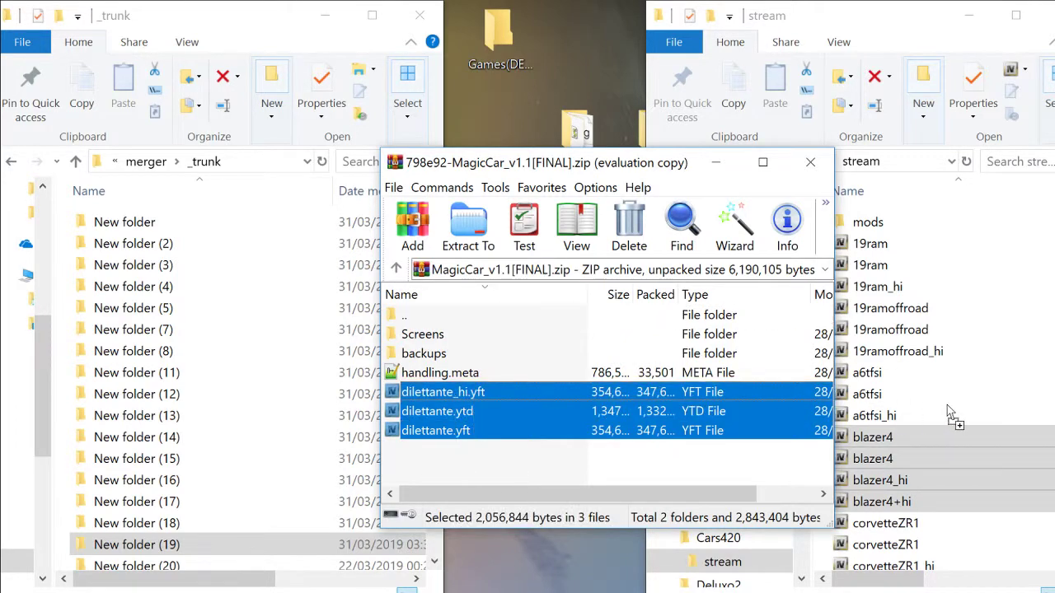
left_click_drag(947, 405, 947, 406)
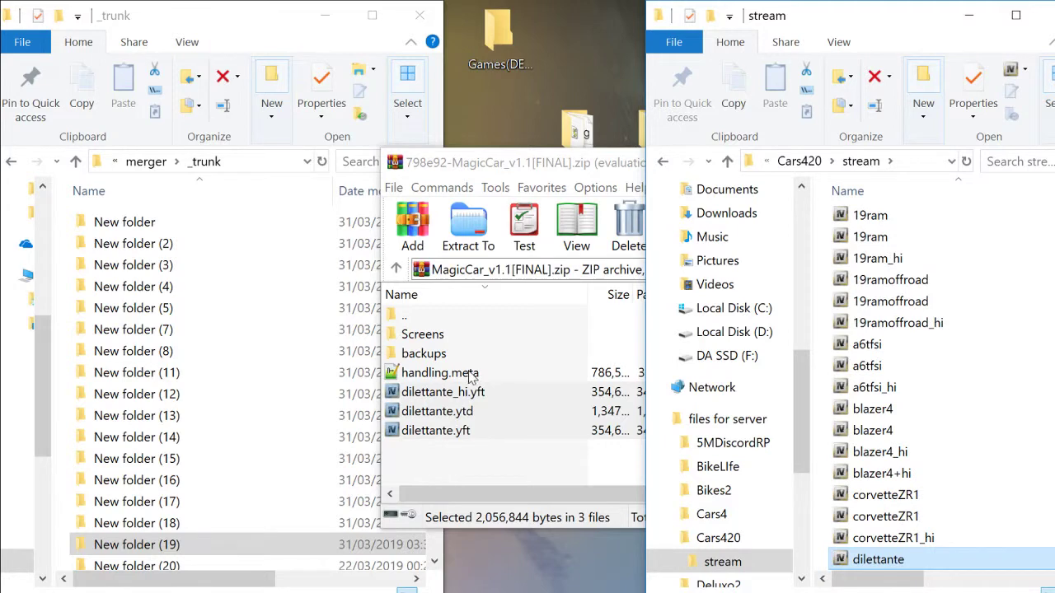
Copy the name dilettante from the dilettante_hi.yft file name and open the MagicCar archive's handling.meta in Notepad++
left_click(445, 393)
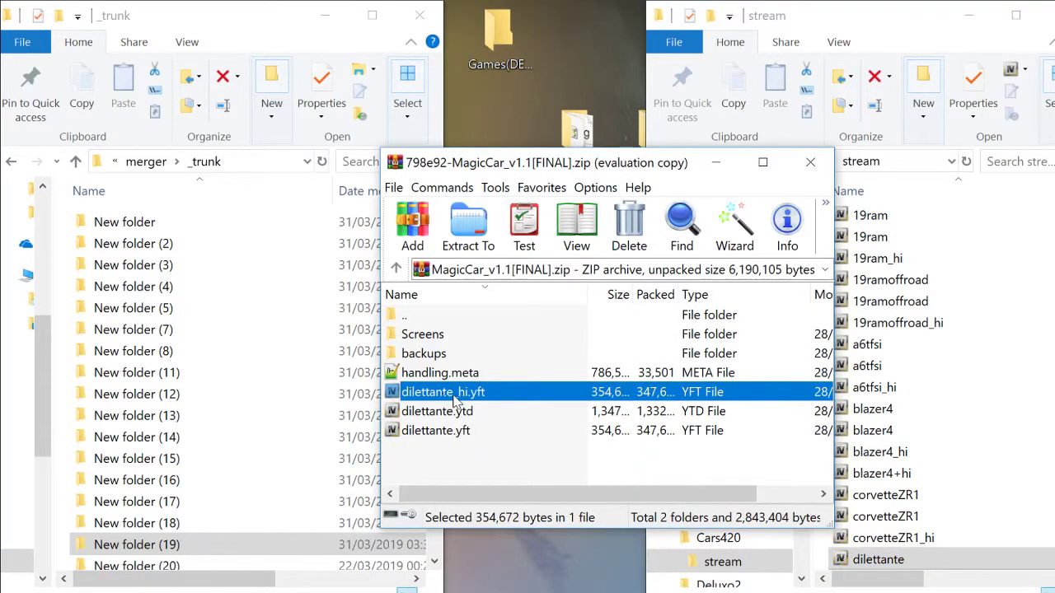
left_click(453, 399)
double_click(453, 398)
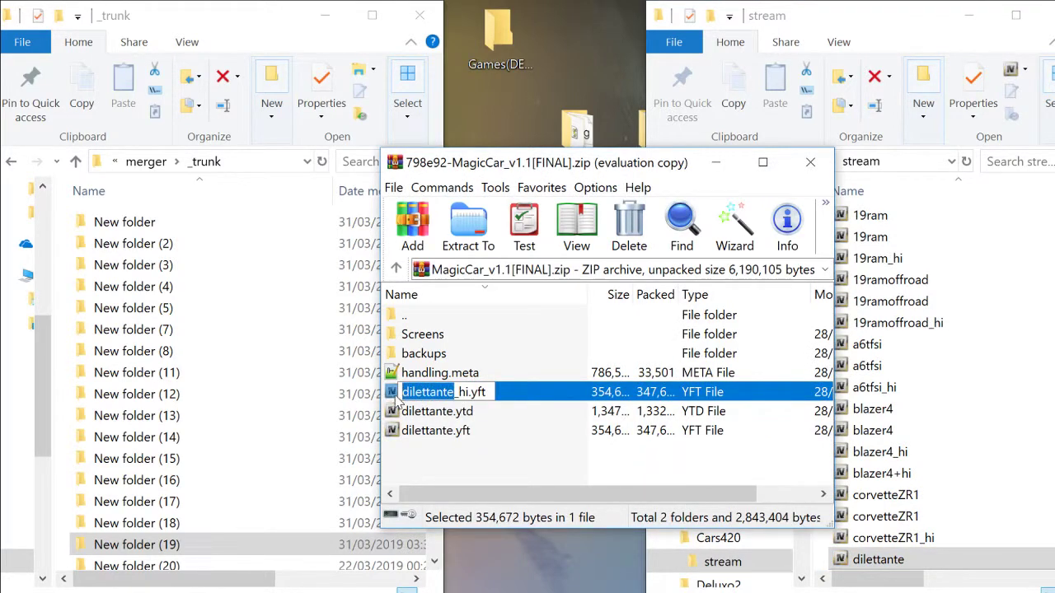
right_click(437, 392)
left_click(464, 438)
left_click(440, 376)
double_click(441, 375)
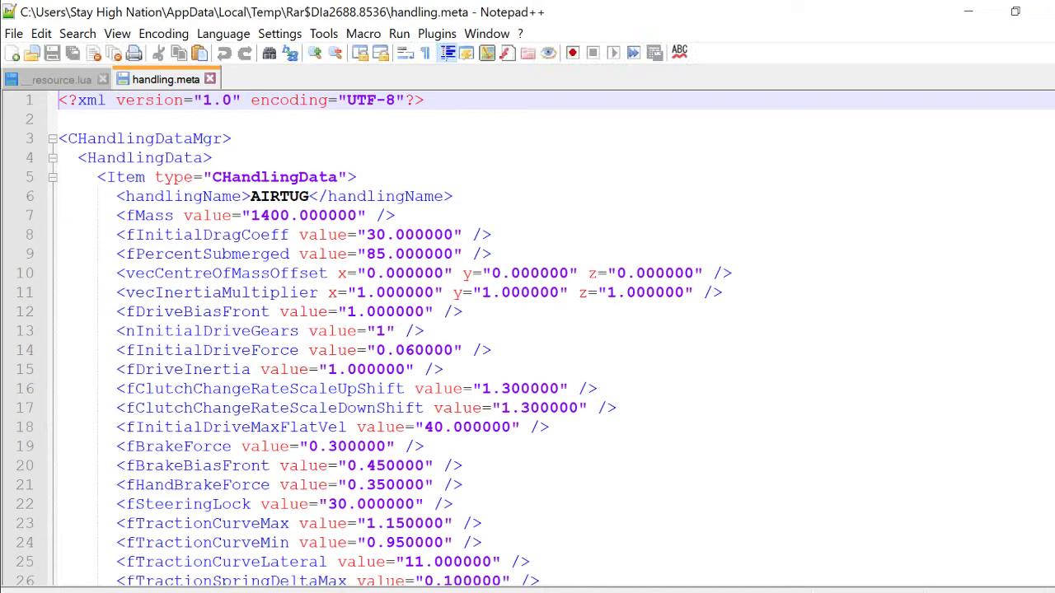
Search the MagicCar archive's handling.meta for "dilettante" and dismiss the search dialog at the matching entry
left_click(270, 53)
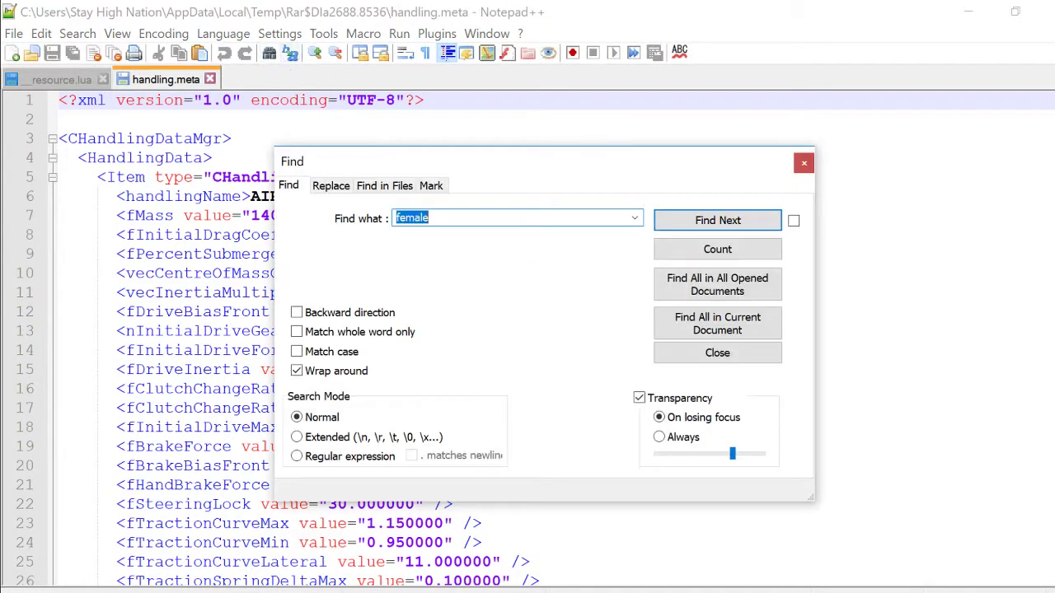
right_click(463, 219)
left_click(516, 288)
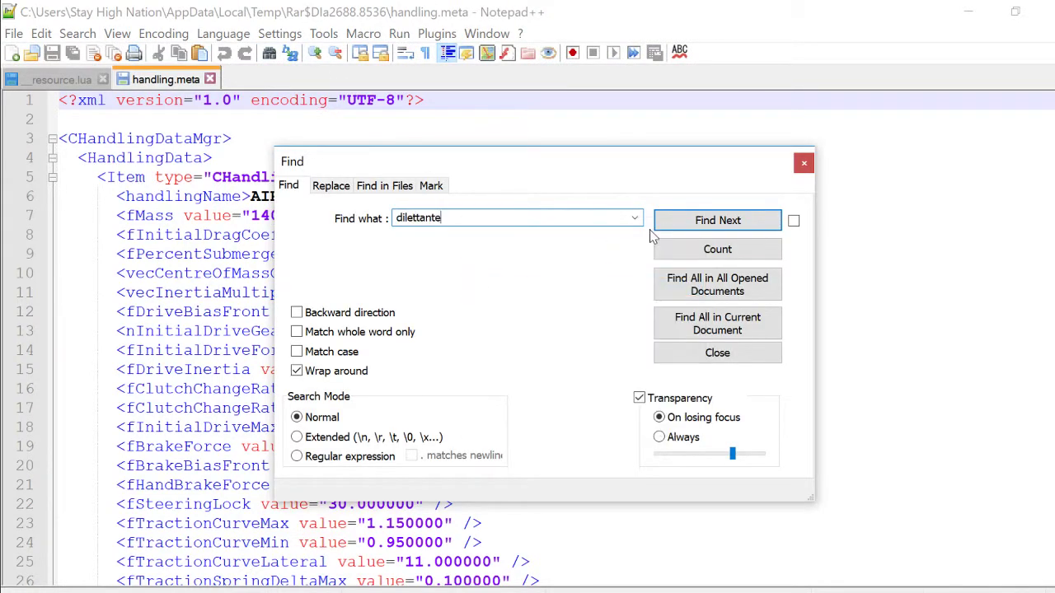
left_click(687, 223)
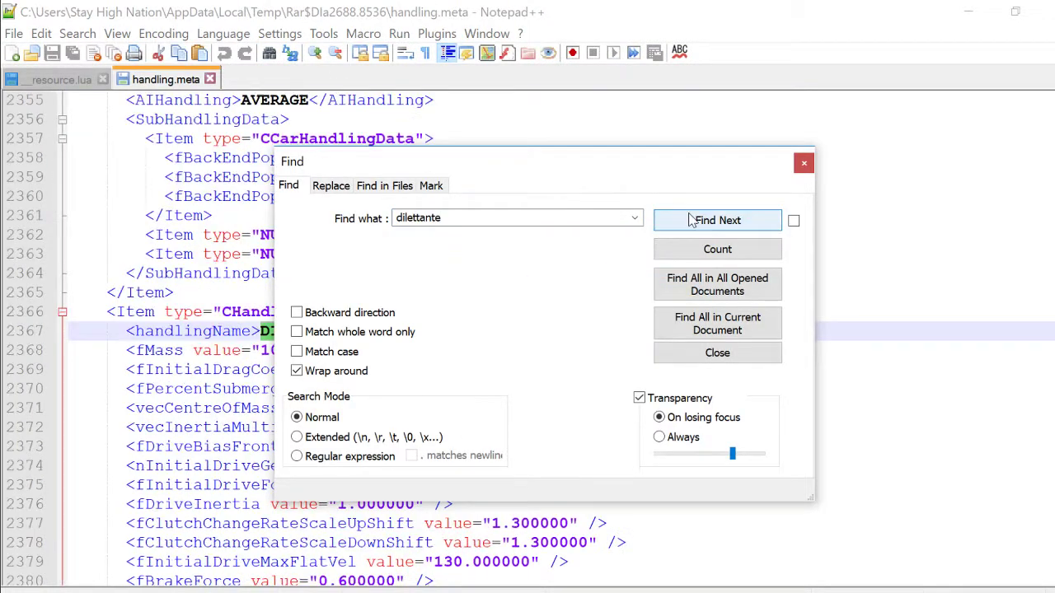
left_click(803, 165)
Collapse the DILETTANTE CHandlingData item and cut the whole block from the file
left_click(62, 312)
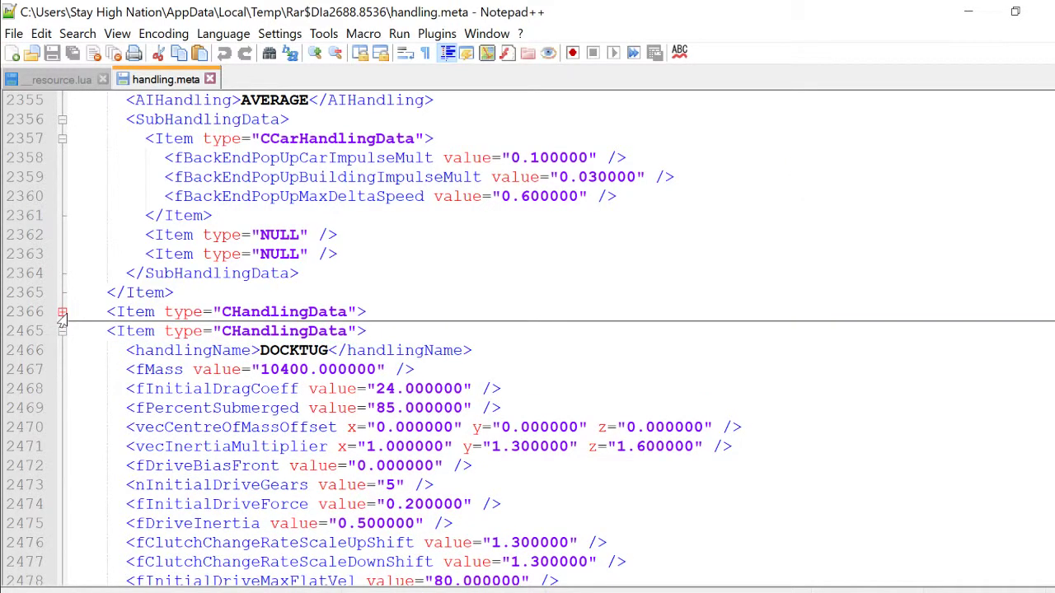
left_click(33, 311)
right_click(72, 318)
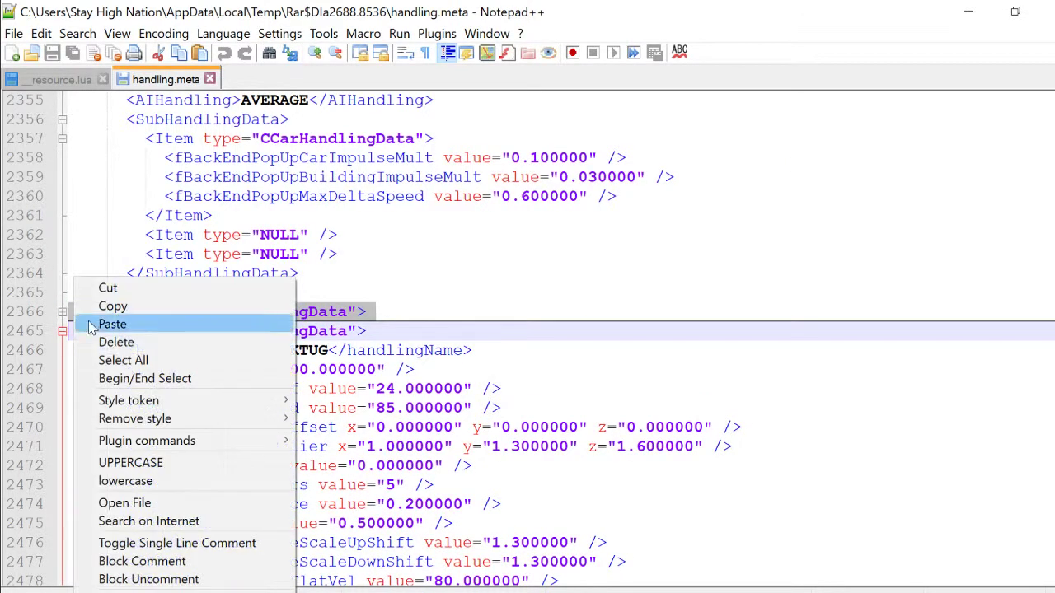
left_click(90, 285)
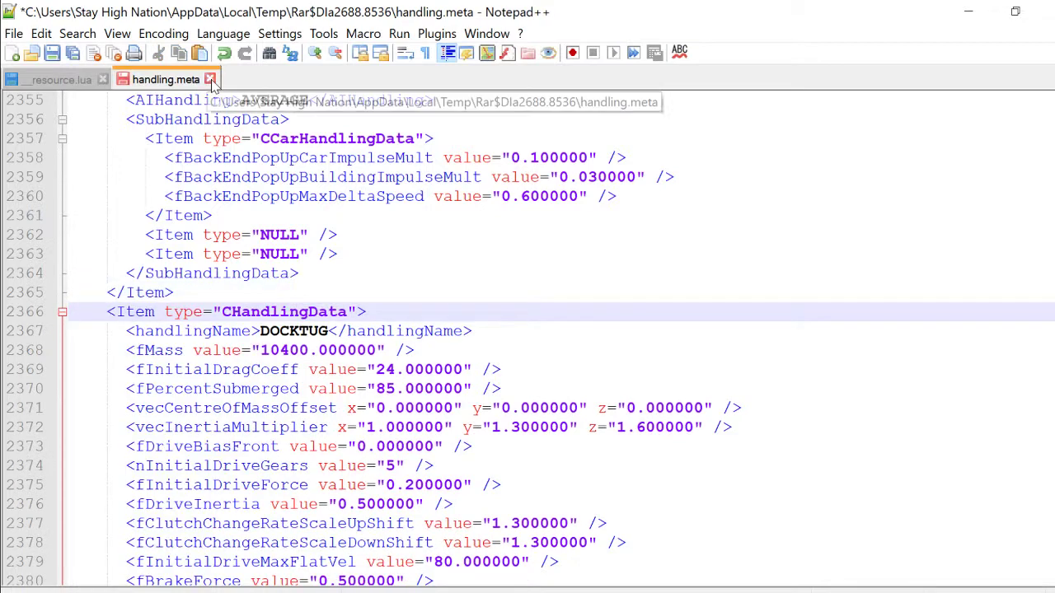
Close the archive's handling.meta without saving it and get the editor out of the way
left_click(211, 78)
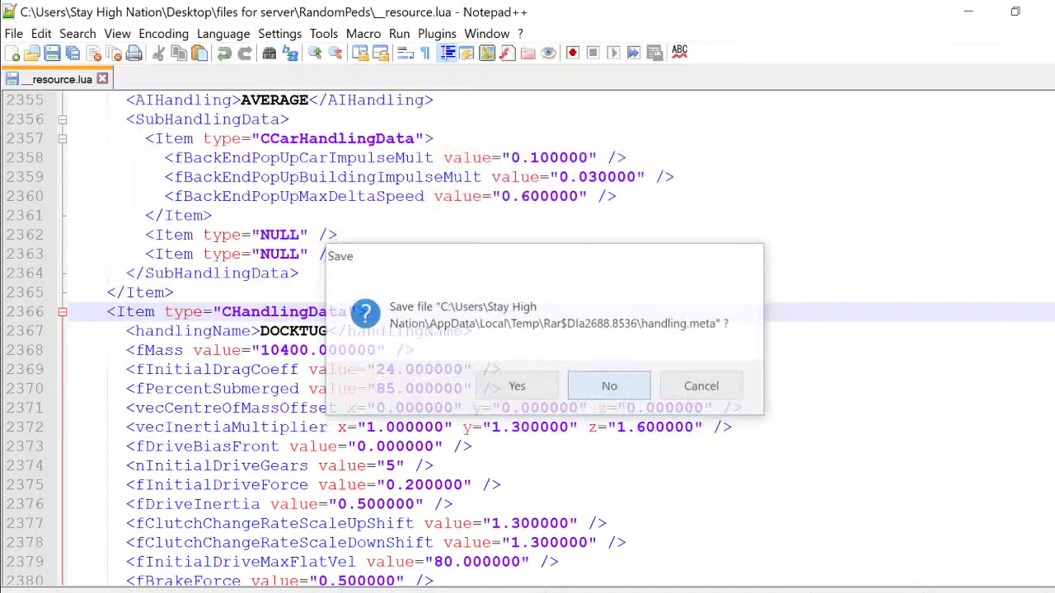
left_click(929, 344)
left_click(969, 12)
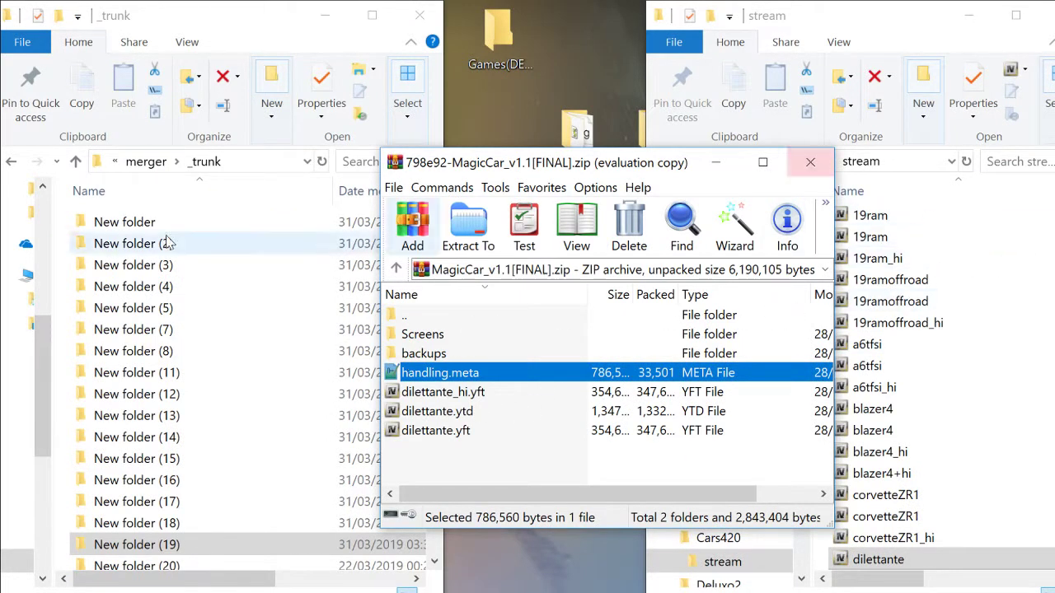
Open handling.meta from New folder (19) and paste the DILETTANTE item after the existing XPERIA38 item, before the closing HandlingData tag
double_click(195, 549)
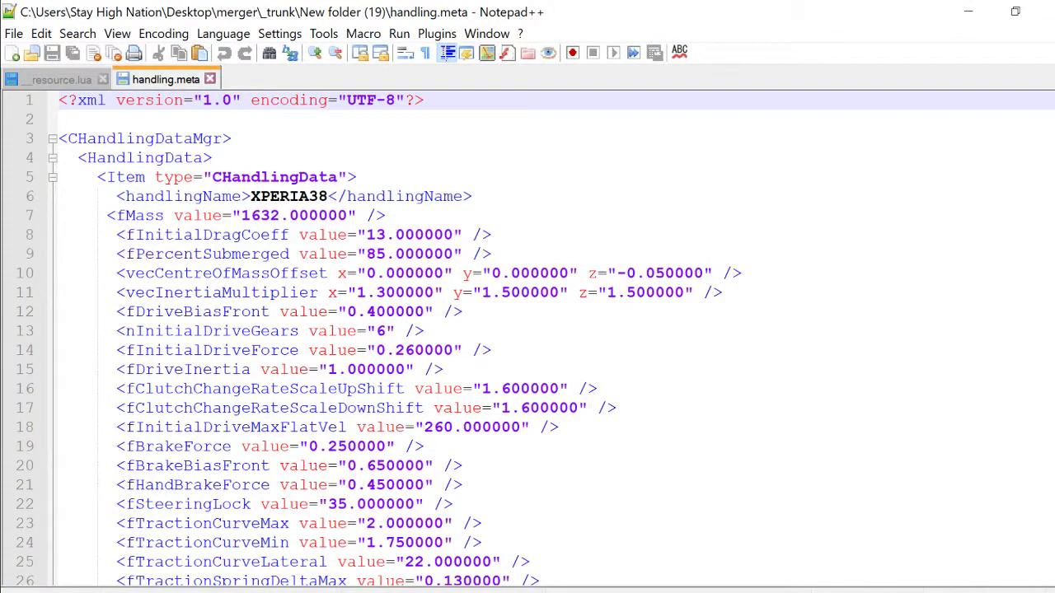
left_click(52, 177)
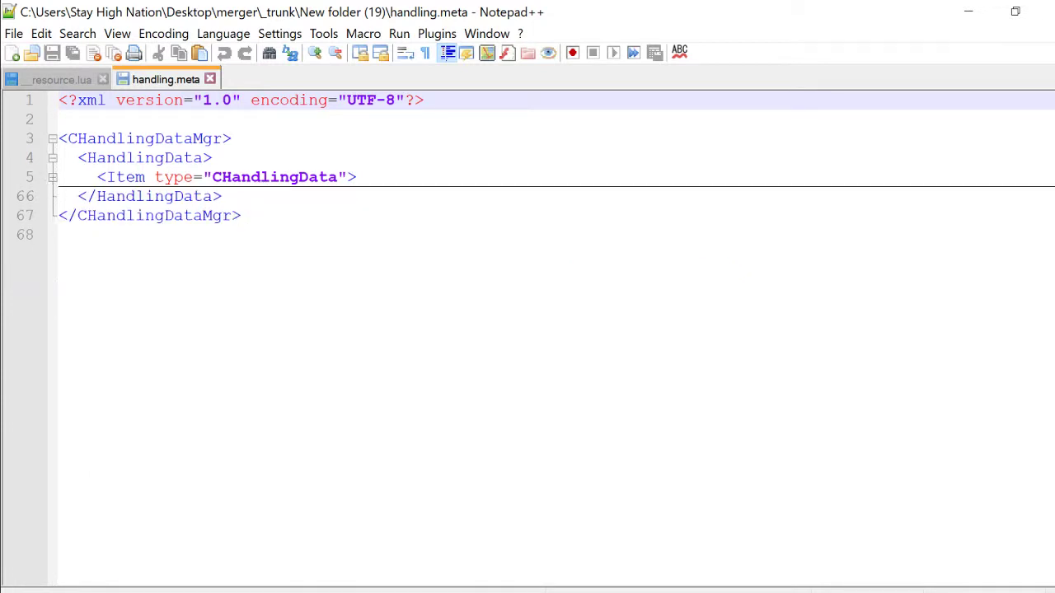
left_click(59, 197)
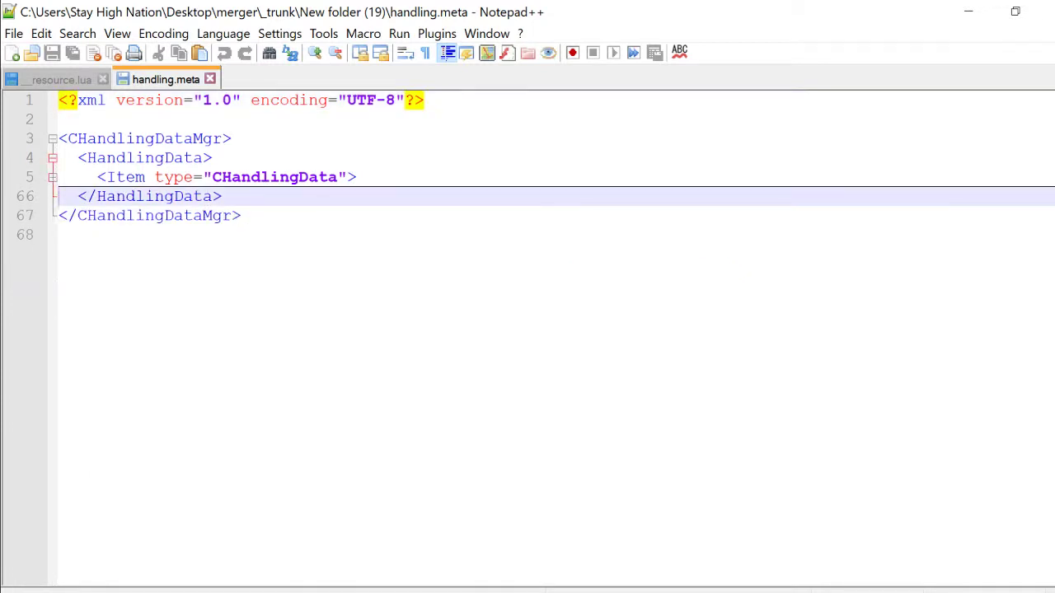
key("ctrl+v")
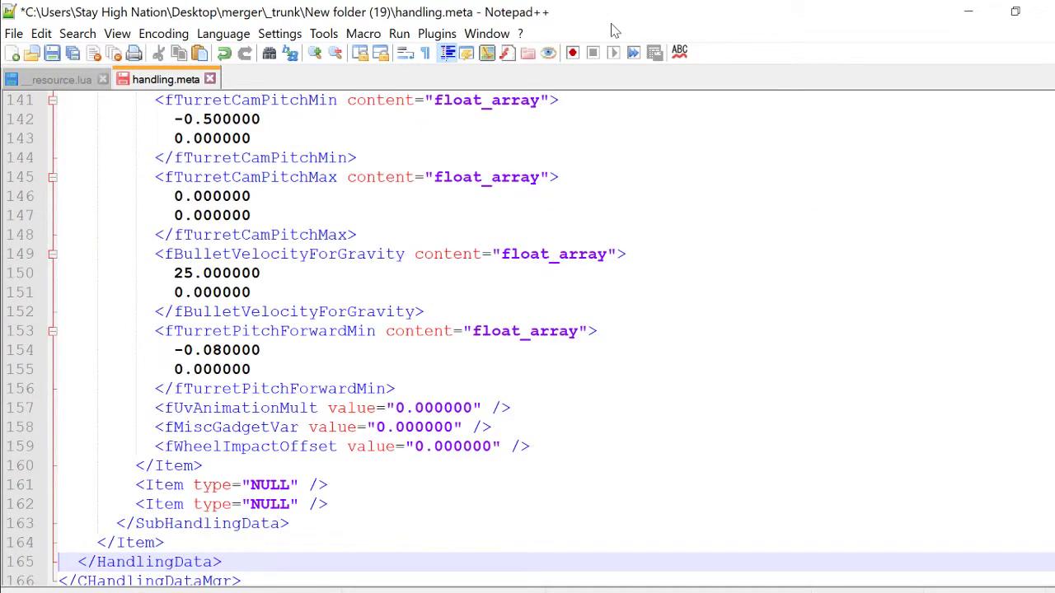
scroll(527, 338, "up", 10)
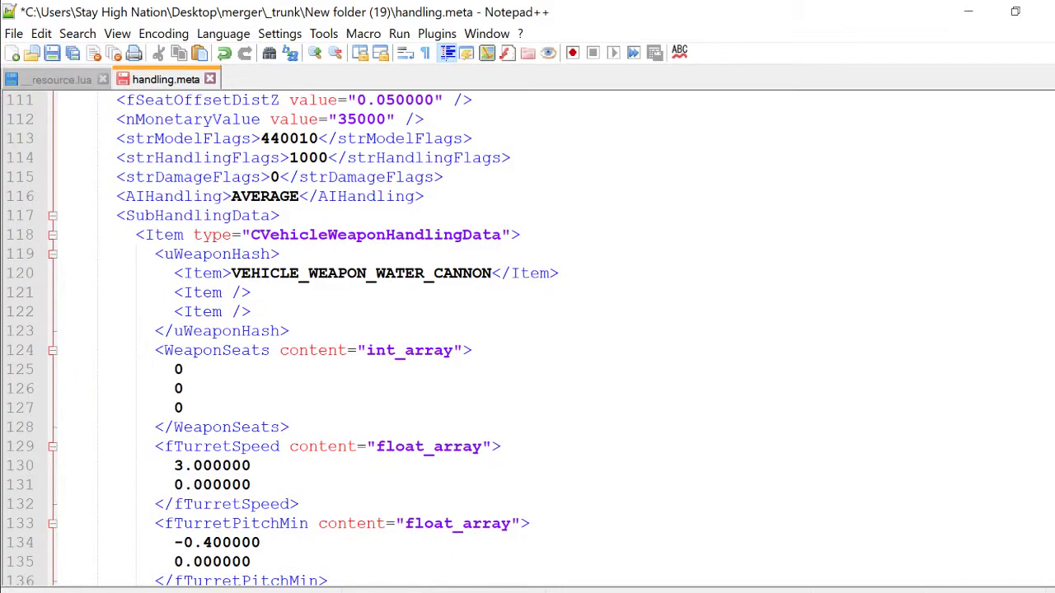
scroll(527, 338, "up", 17)
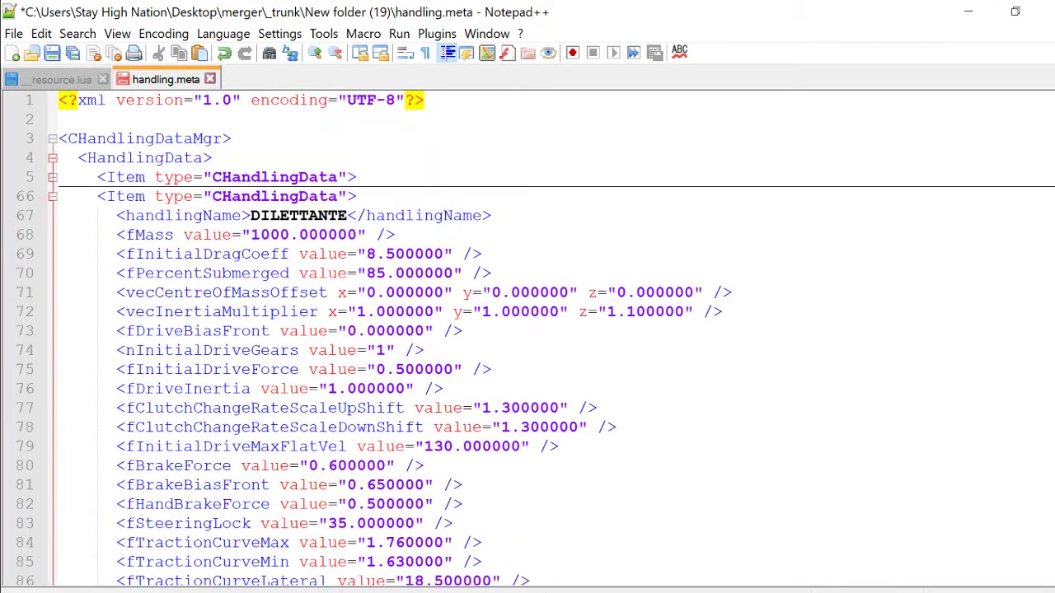
Save and close the handling.meta of New folder (19), and return to the _trunk folder
left_click(51, 54)
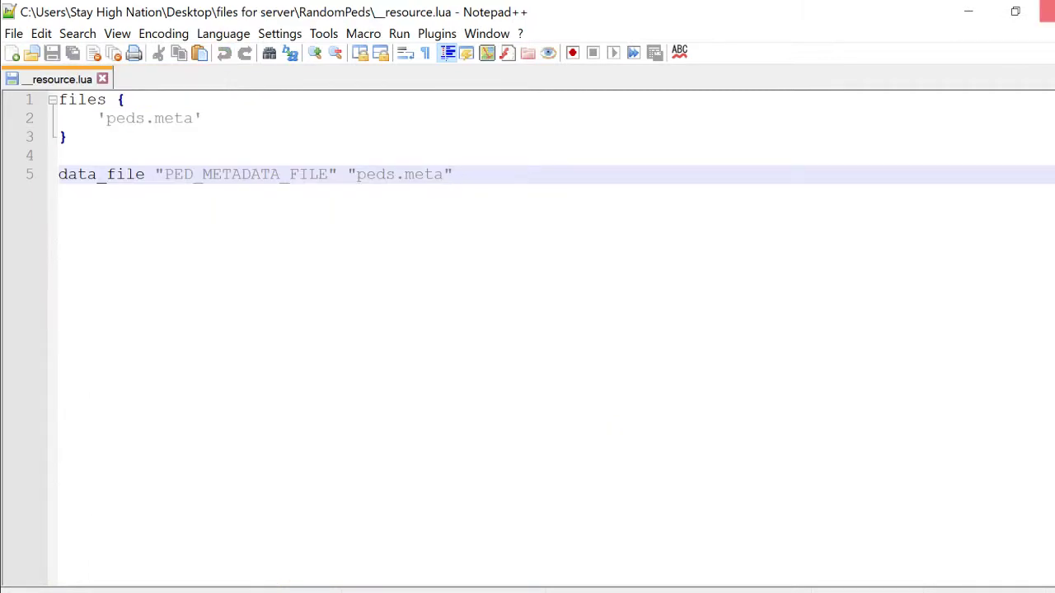
left_click(1046, 12)
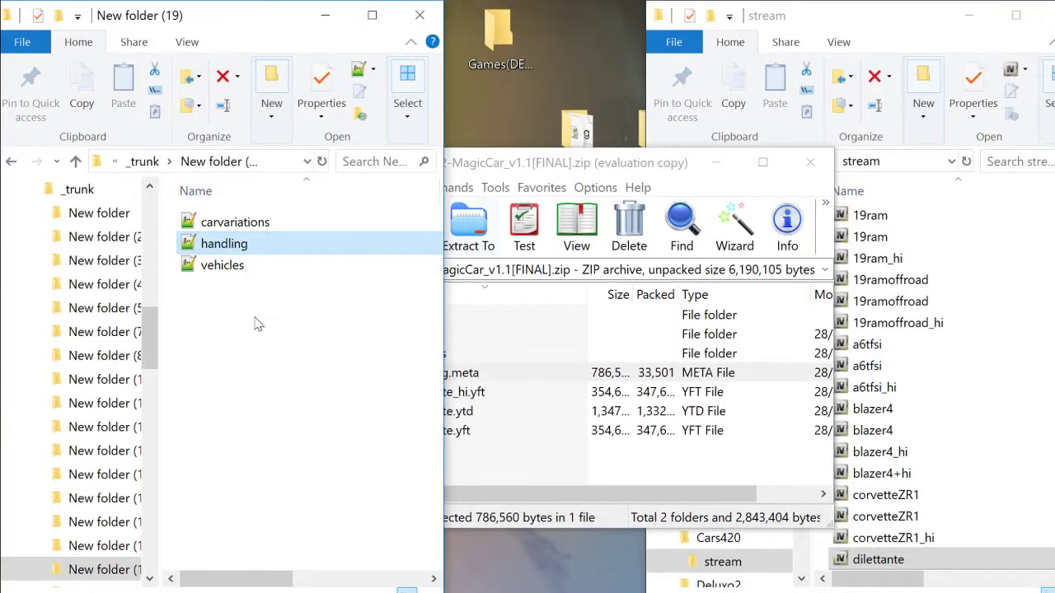
left_click(162, 161)
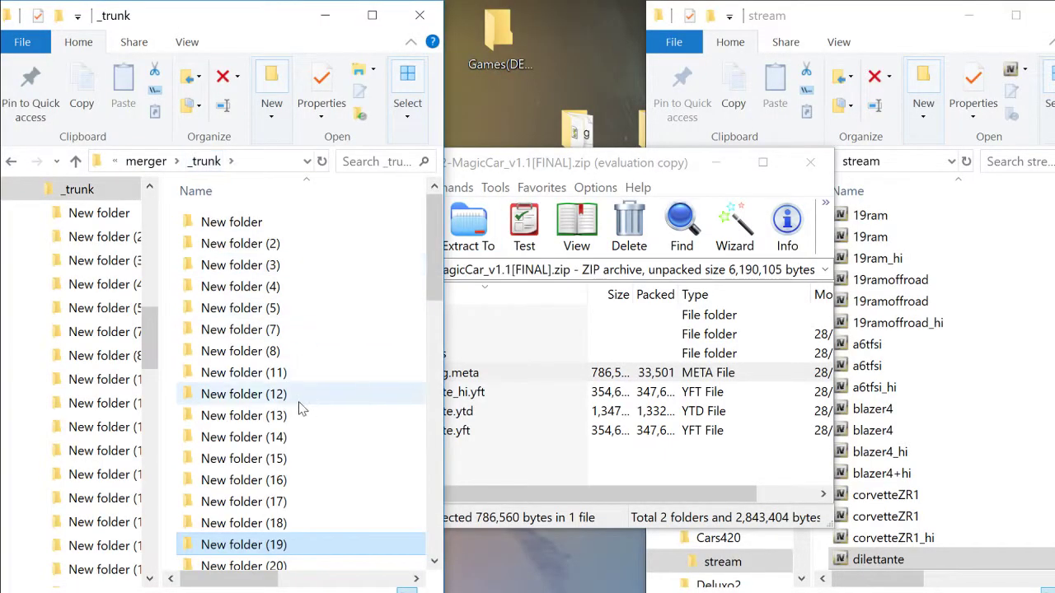
Close the MagicCar and 2019 Aston Martin Vantage archive windows
left_click(558, 163)
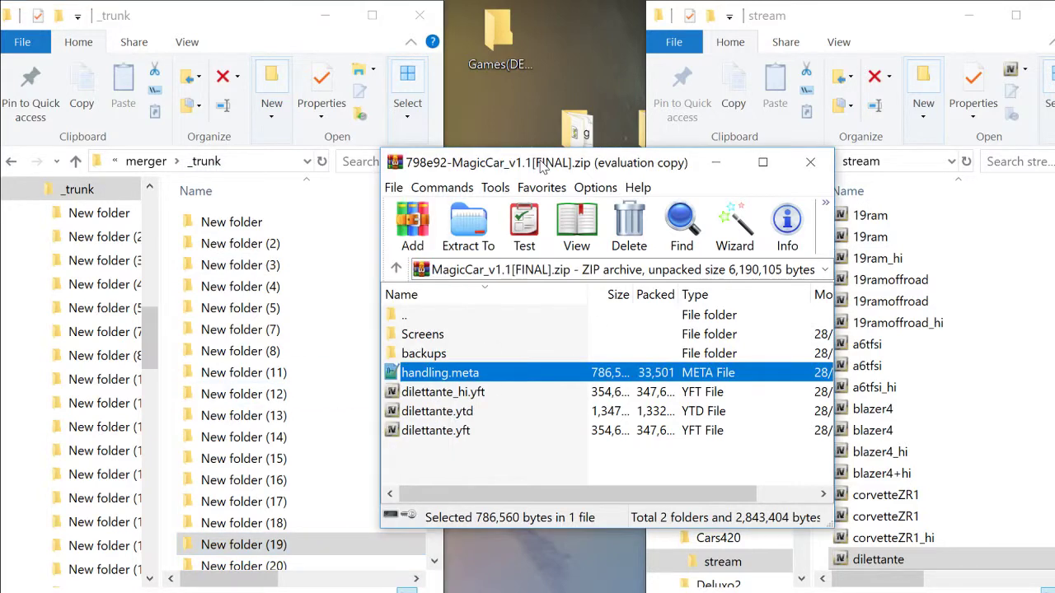
left_click(824, 169)
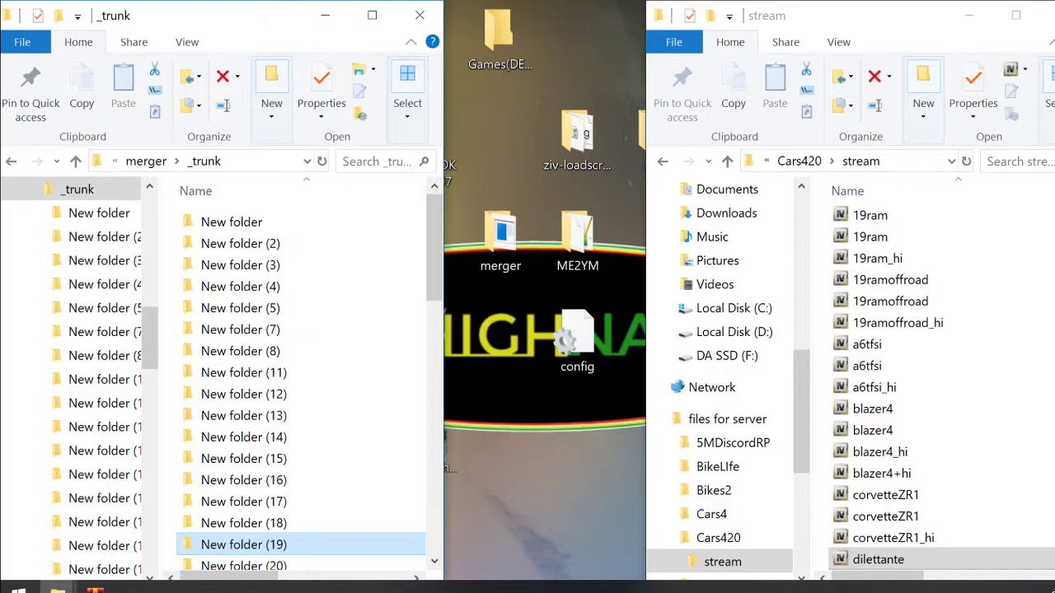
right_click(95, 590)
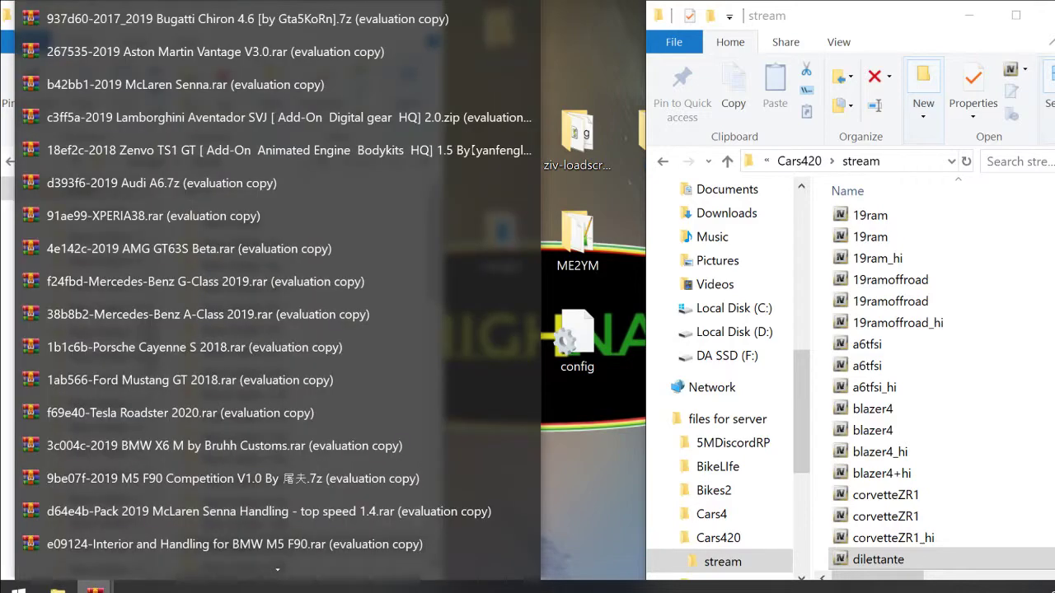
left_click(235, 544)
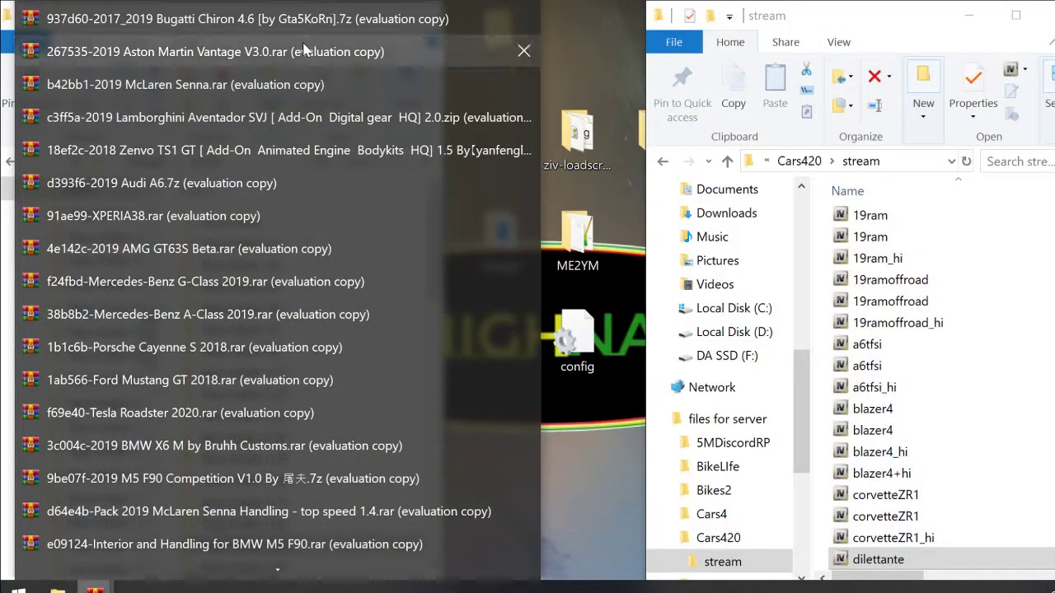
left_click(305, 20)
left_click(299, 50)
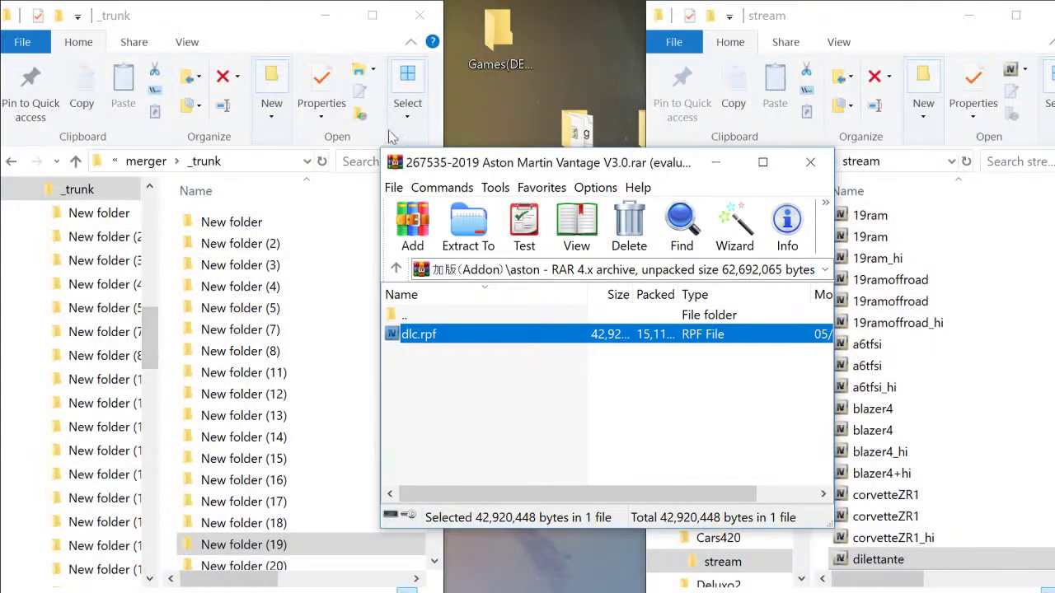
left_click(815, 162)
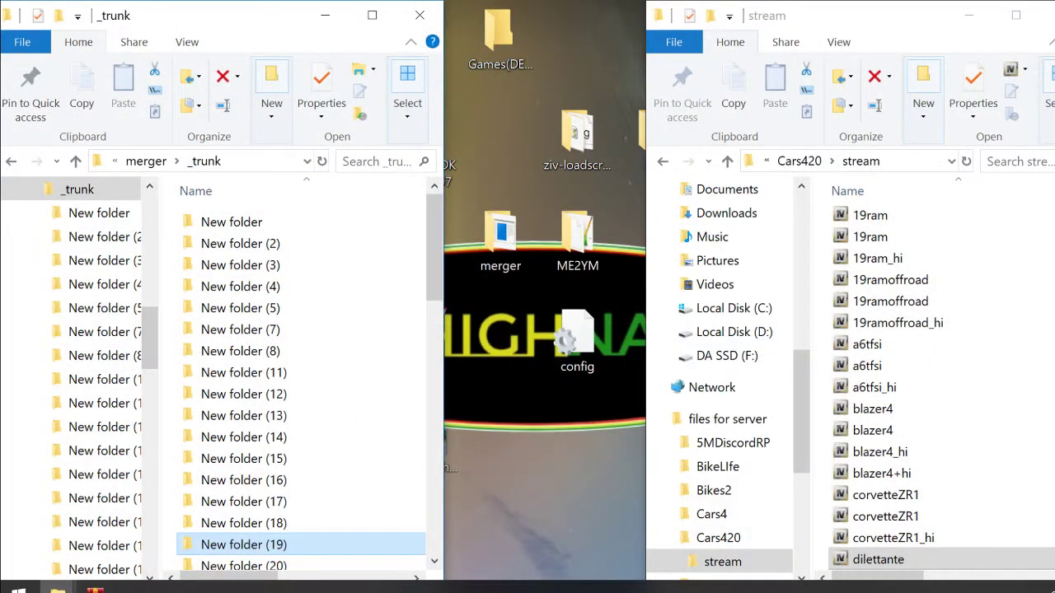
Close the archive windows for the Zenvo TS1 GT, Audi A6, XPERIA38, AMG GT63S, Mercedes G-Class and A-Class, Porsche Cayenne and Ford Mustang
mouse_move(95, 588)
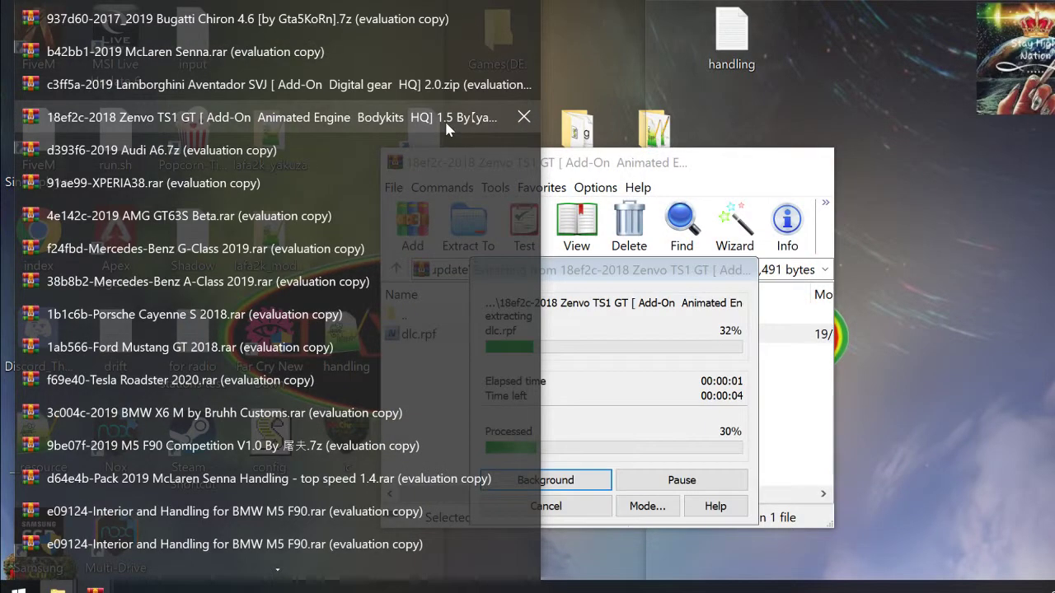
left_click(524, 120)
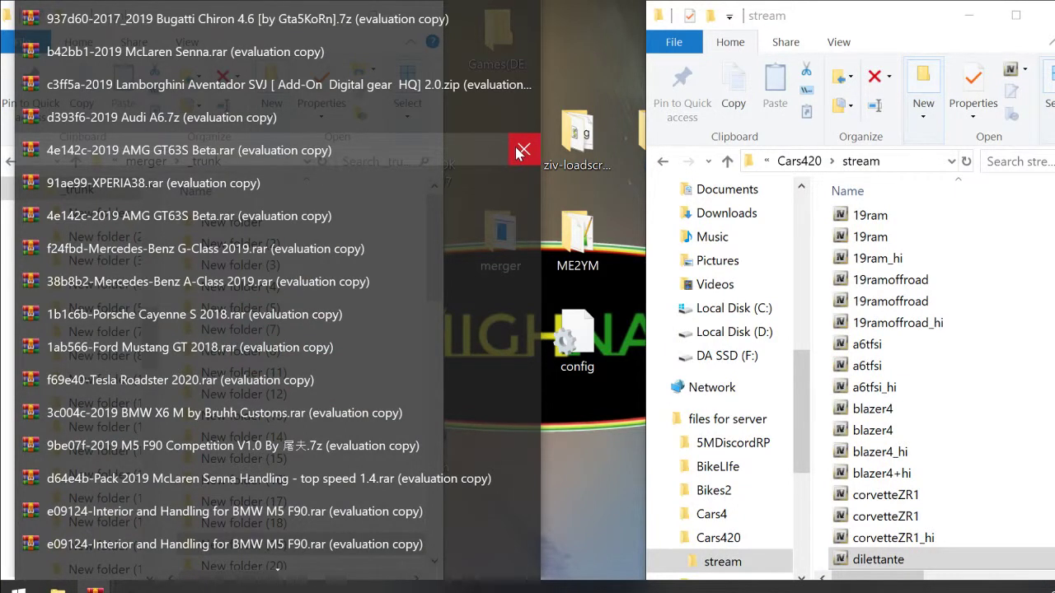
left_click(519, 152)
left_click(519, 153)
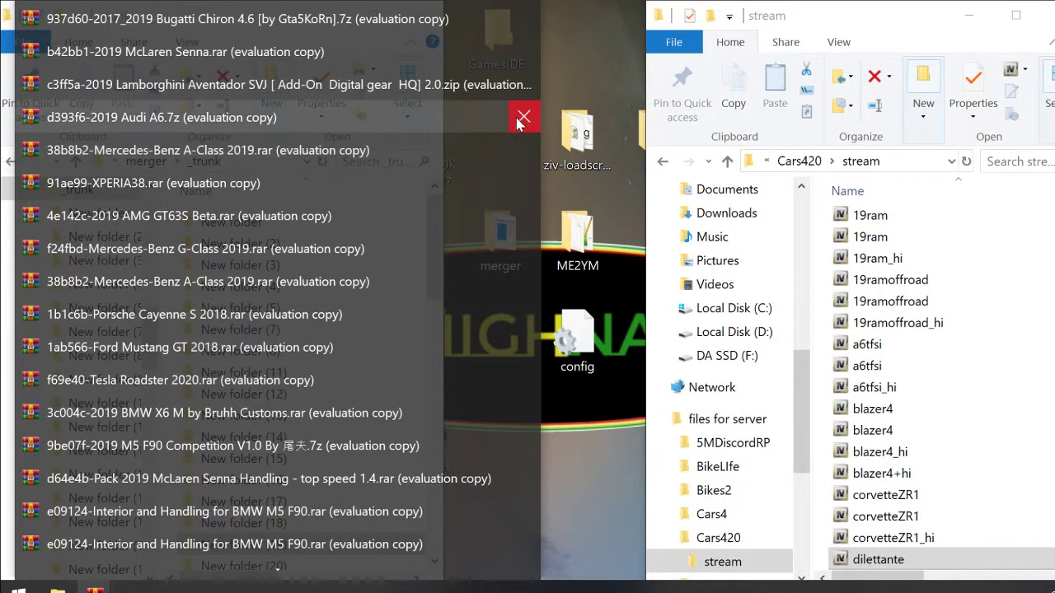
left_click(519, 121)
left_click(519, 152)
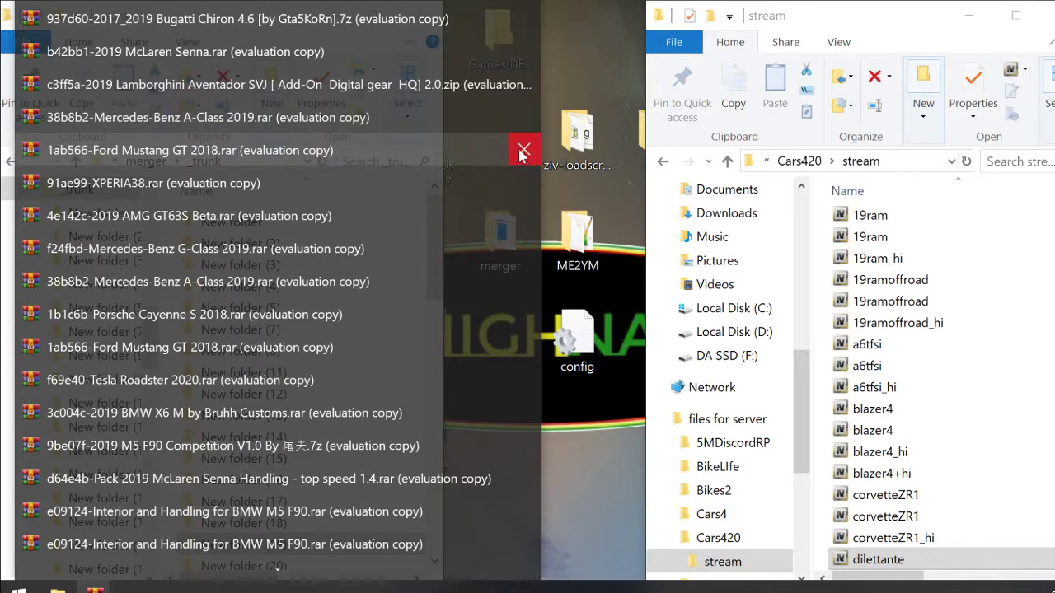
left_click(525, 126)
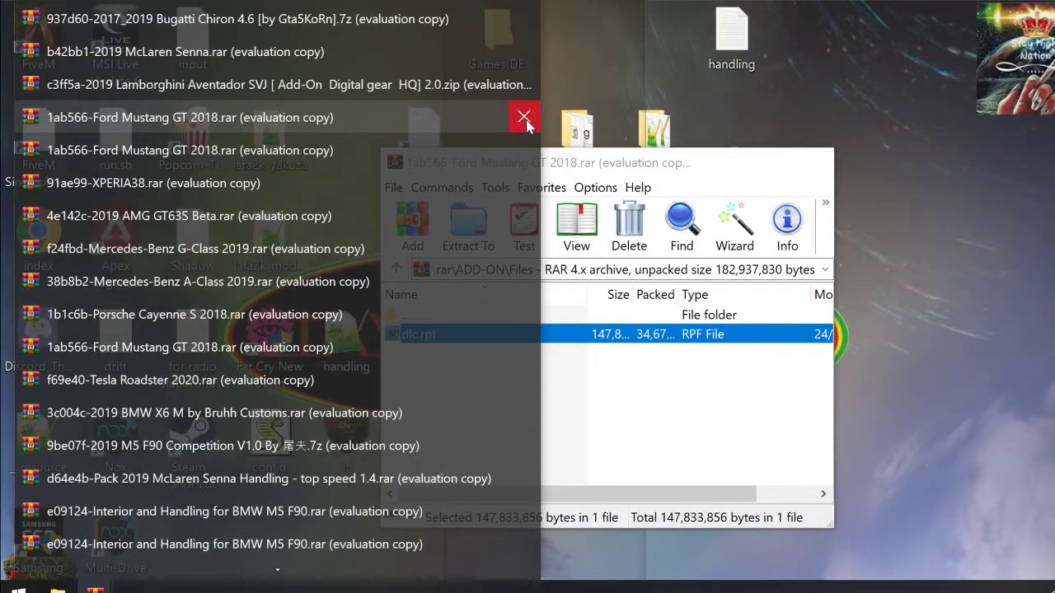
left_click(525, 117)
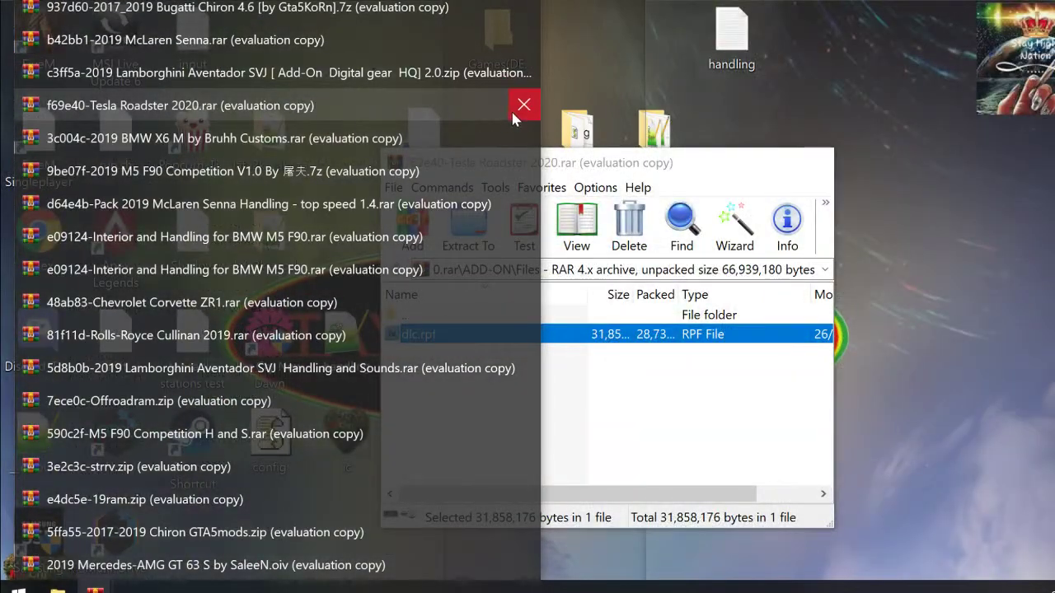
Close the Tesla Roadster, BMW X6 M, duplicate BMW M5 F90 interior, Corvette ZR1, Rolls-Royce Cullinan and Offroadram archive windows
left_click(524, 106)
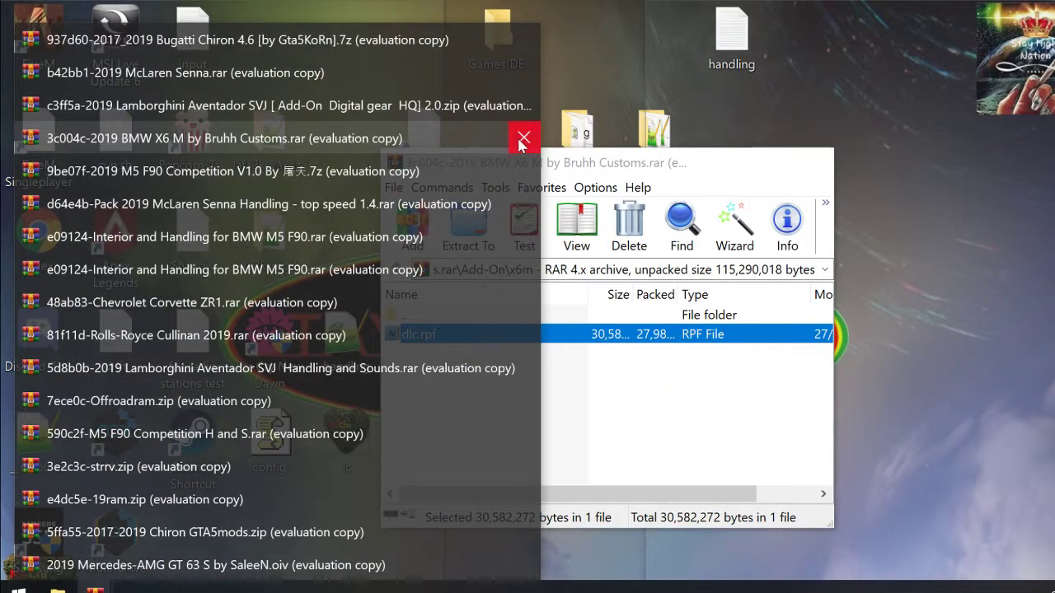
left_click(523, 140)
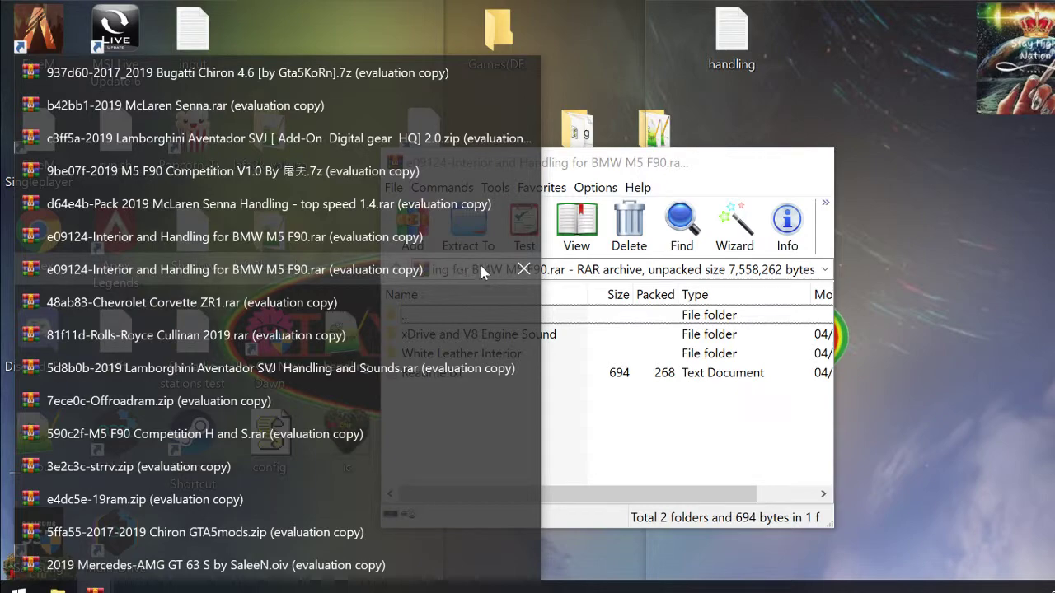
left_click(521, 270)
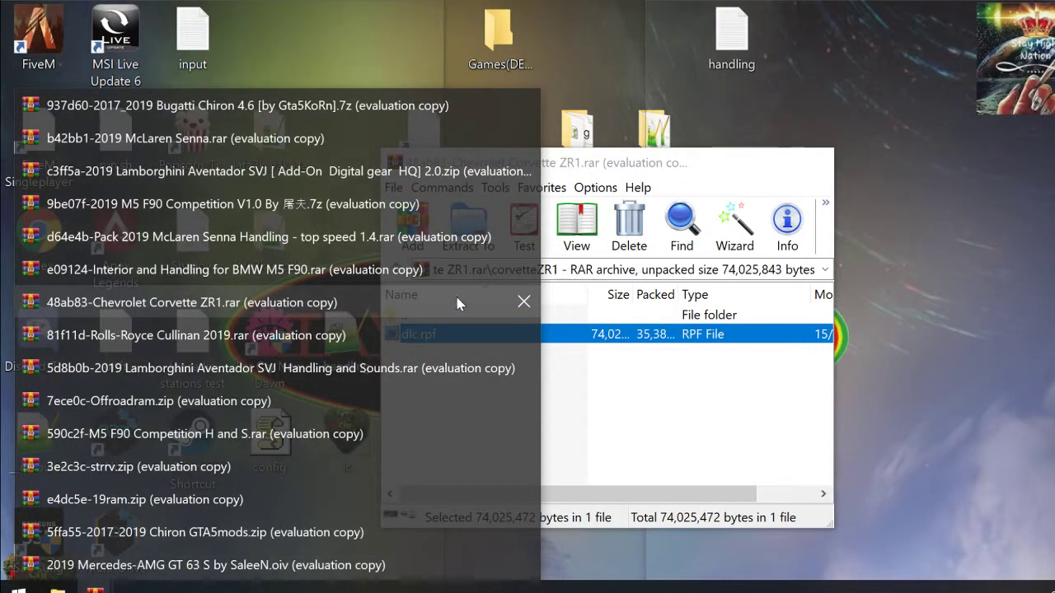
left_click(524, 302)
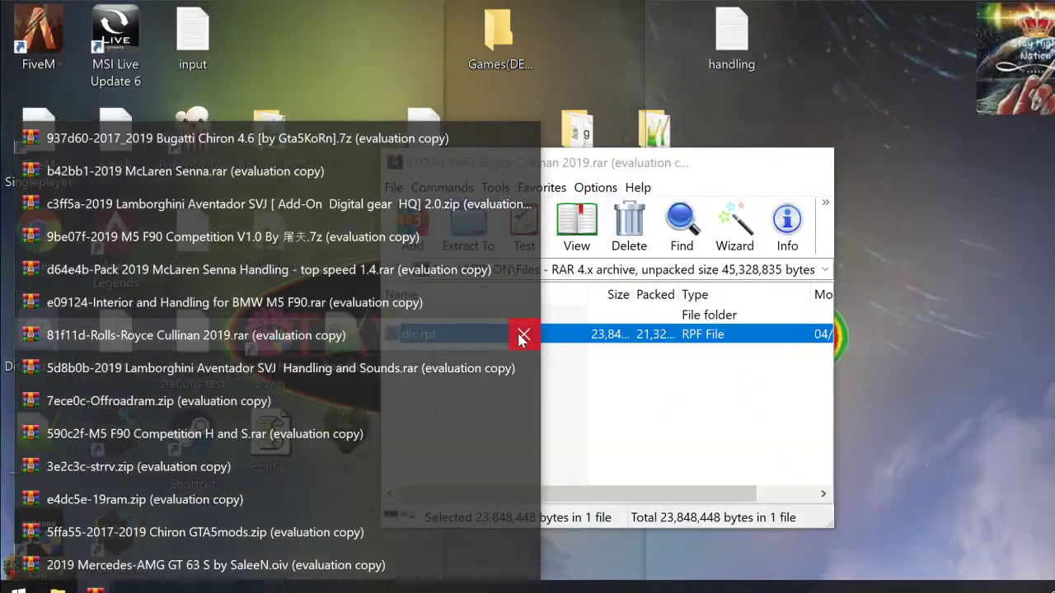
left_click(522, 335)
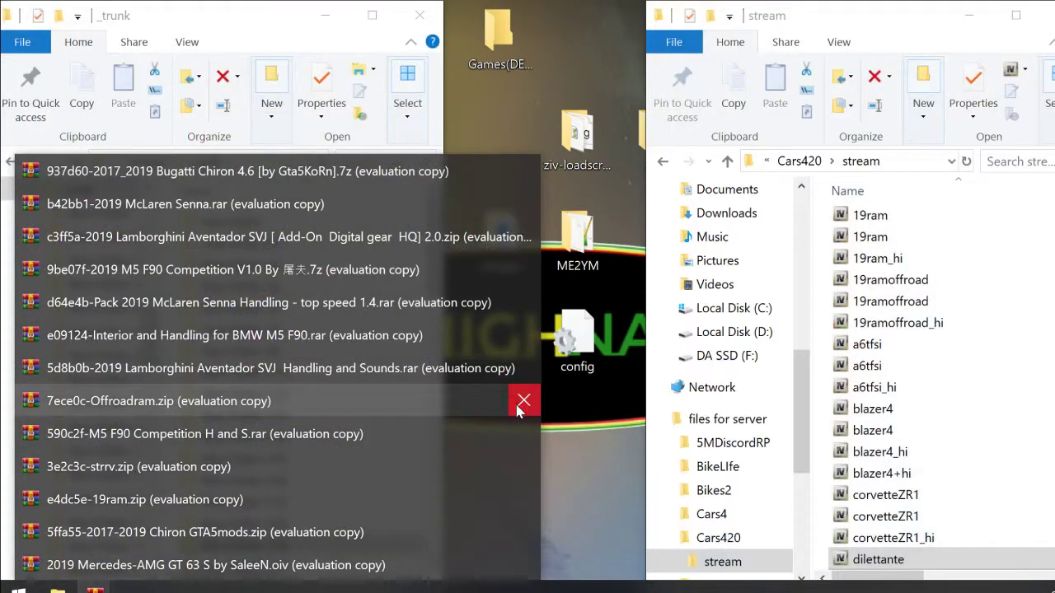
left_click(524, 400)
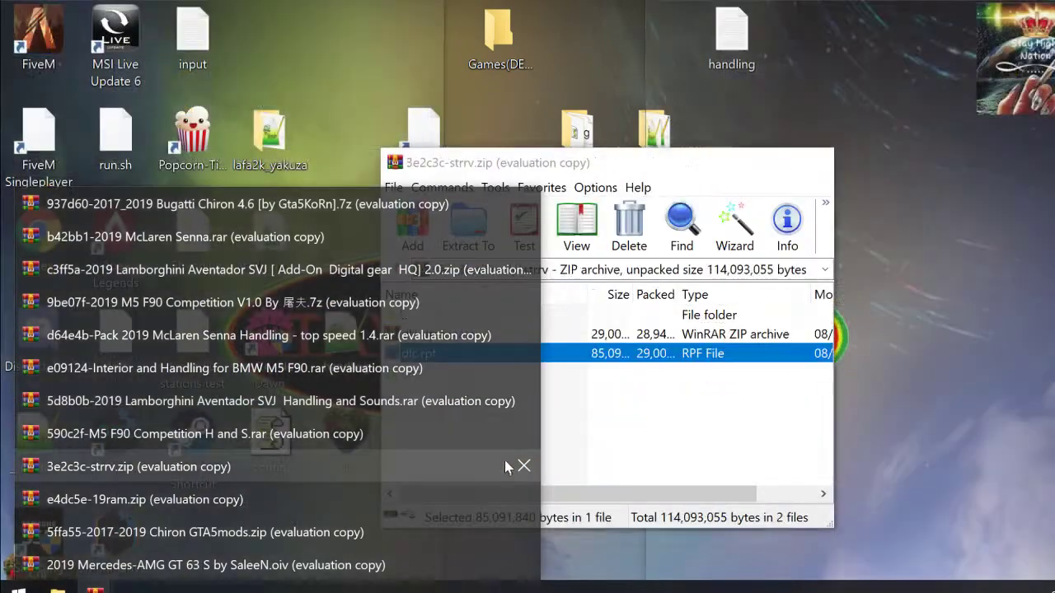
Close the archive windows for 3e2c3c-strrv.zip, e4dc5e-19ram.zip and the 2019 Mercedes-AMG GT 63 S
left_click(524, 466)
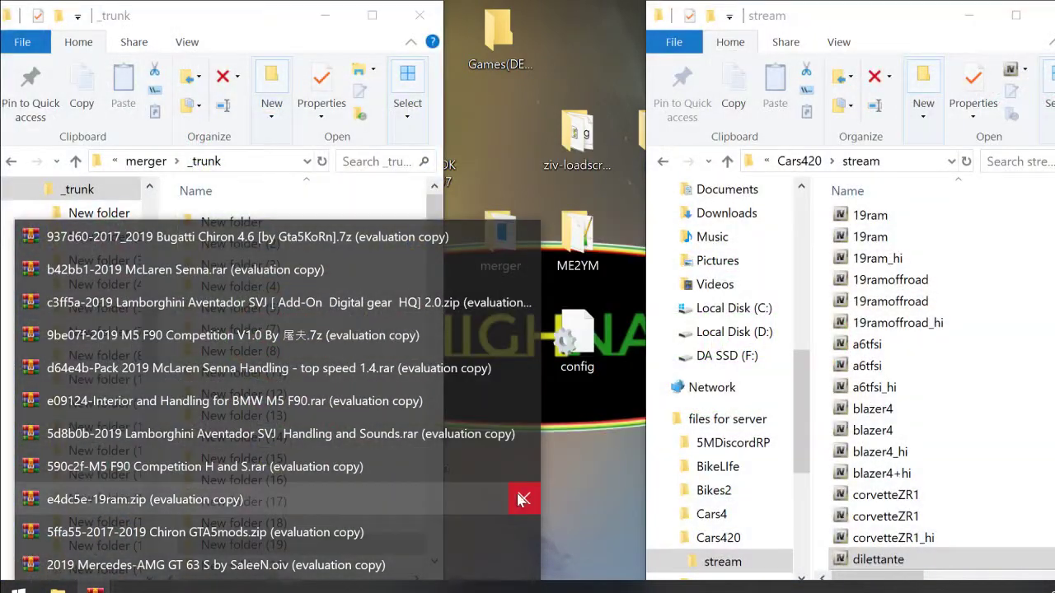
left_click(525, 501)
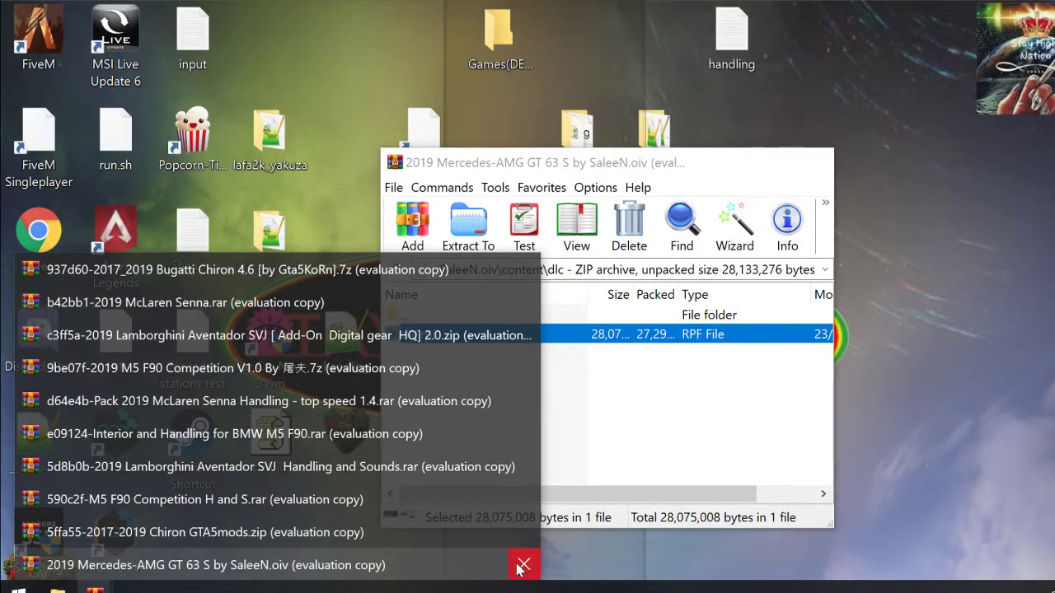
left_click(522, 566)
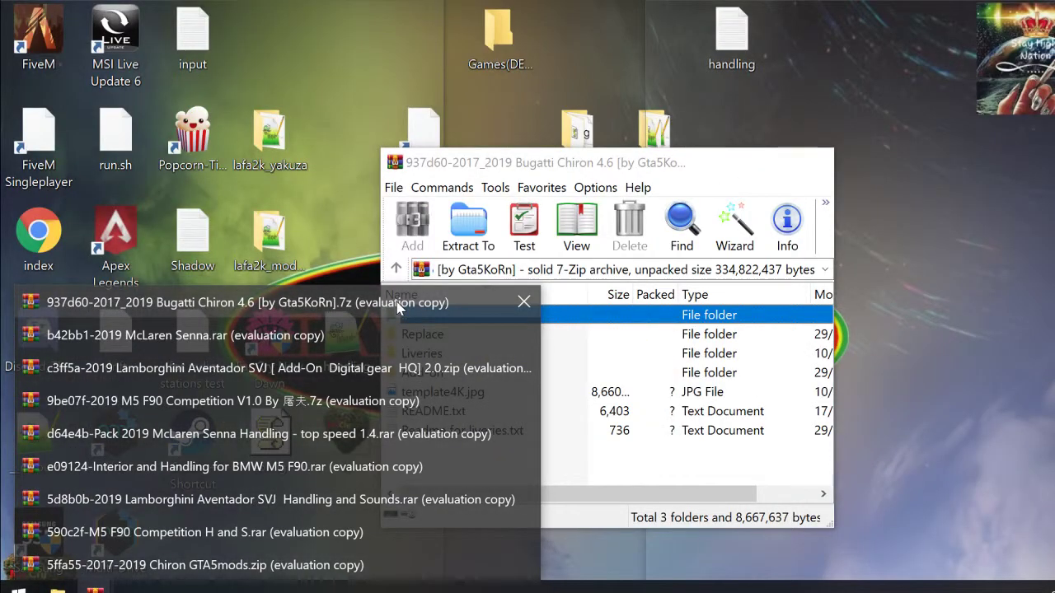
Open dlc.rpf from the Add-on\Chiron folder of the Bugatti Chiron 4.6 archive and move the archive window aside
left_click(398, 305)
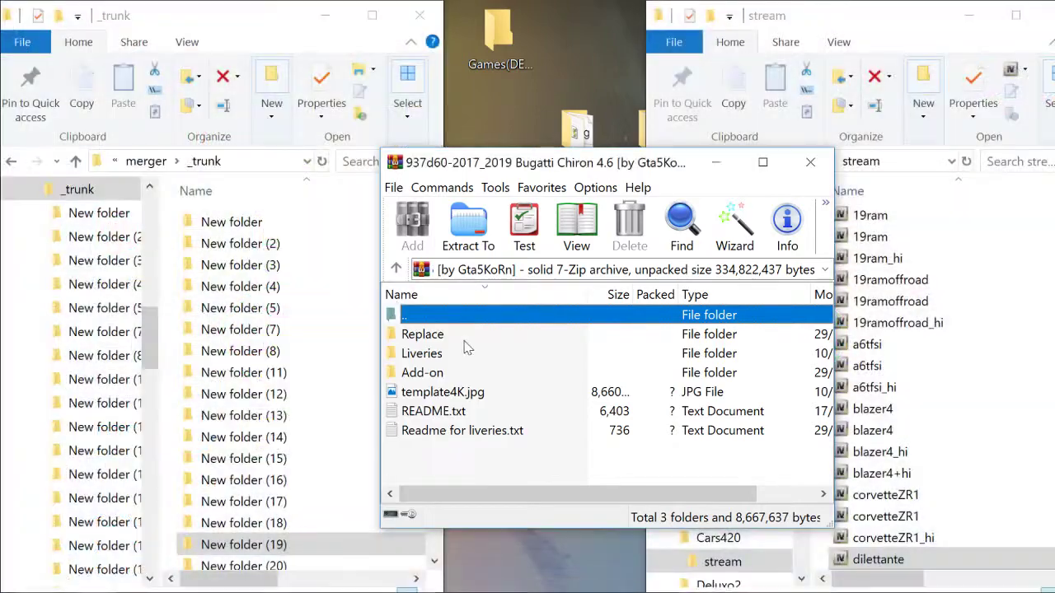
double_click(421, 373)
double_click(420, 335)
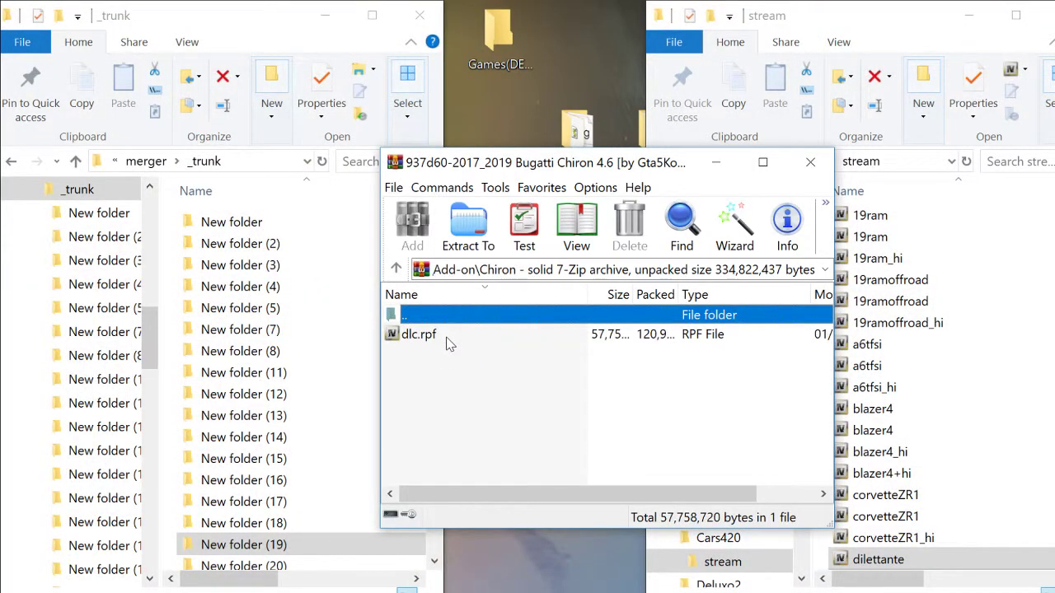
double_click(446, 337)
left_click_drag(550, 168, 405, 12)
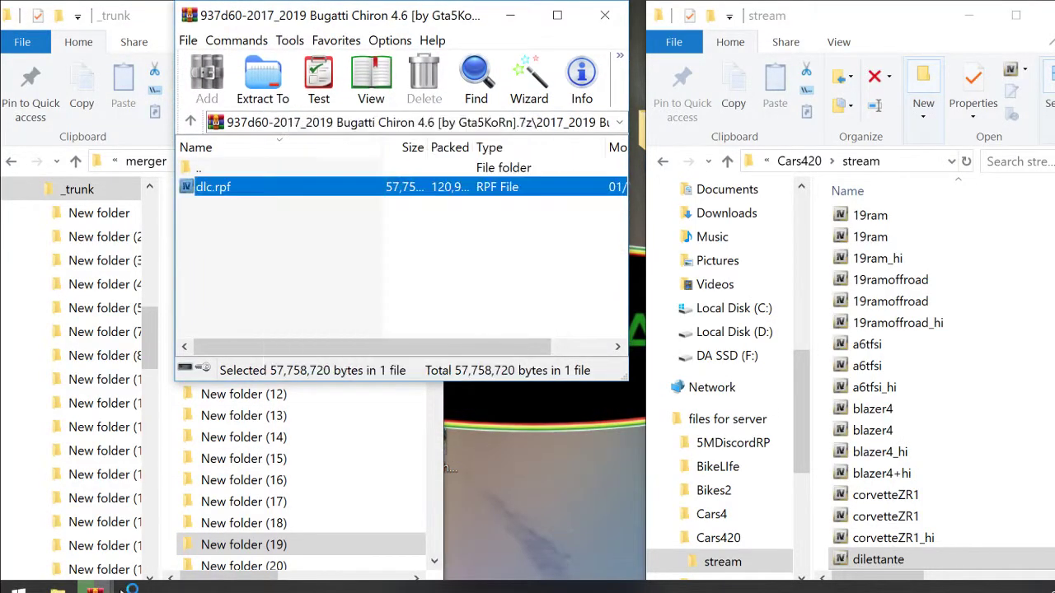
Open dlc.rpf from update\X64\dlcpacks\senna in the 2019 McLaren Senna archive and move its window aside
mouse_move(94, 586)
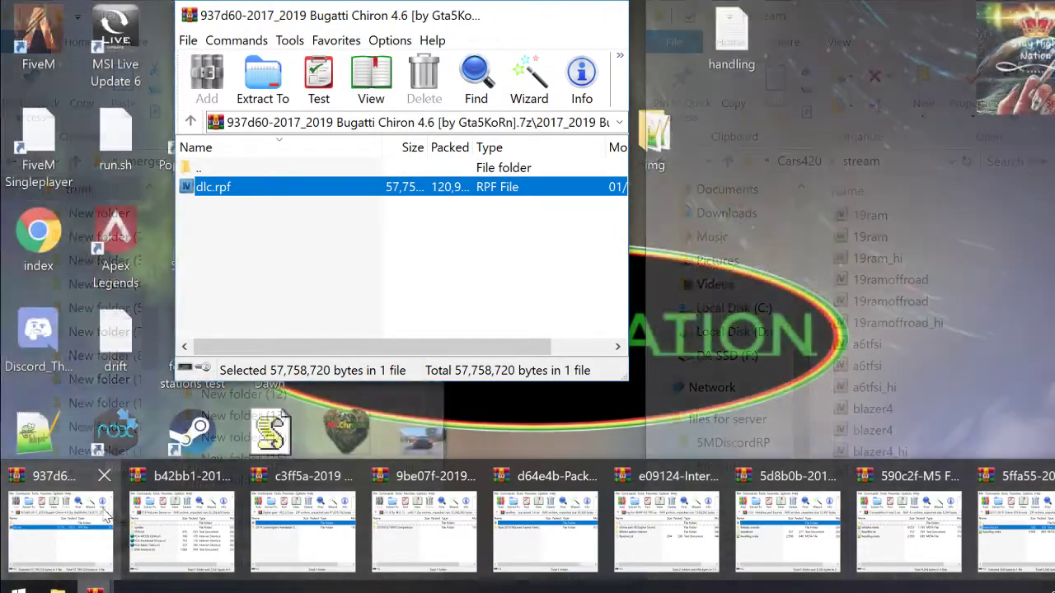
mouse_move(198, 527)
mouse_move(85, 532)
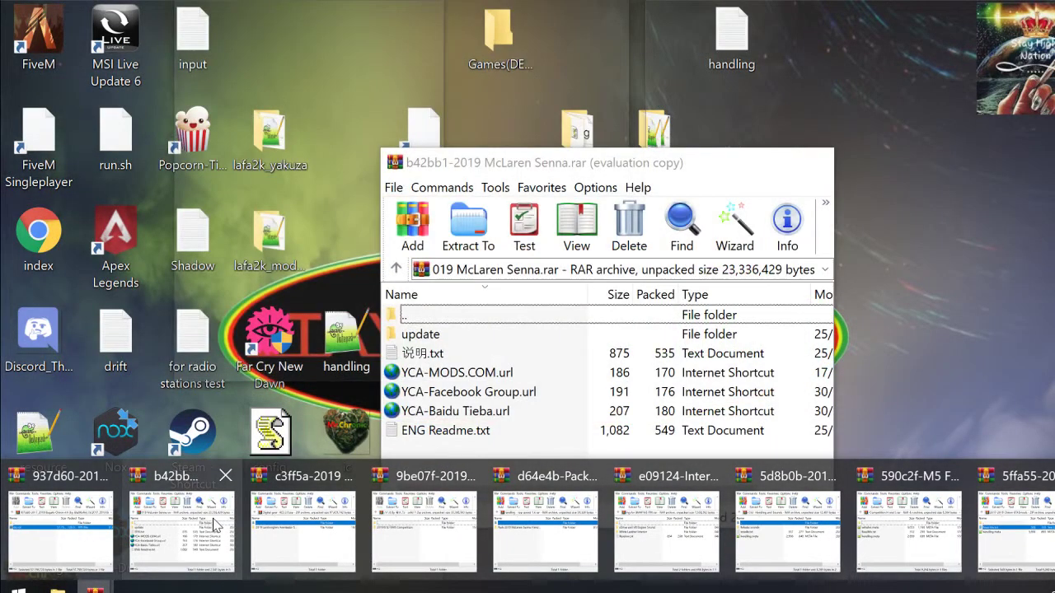
left_click(216, 528)
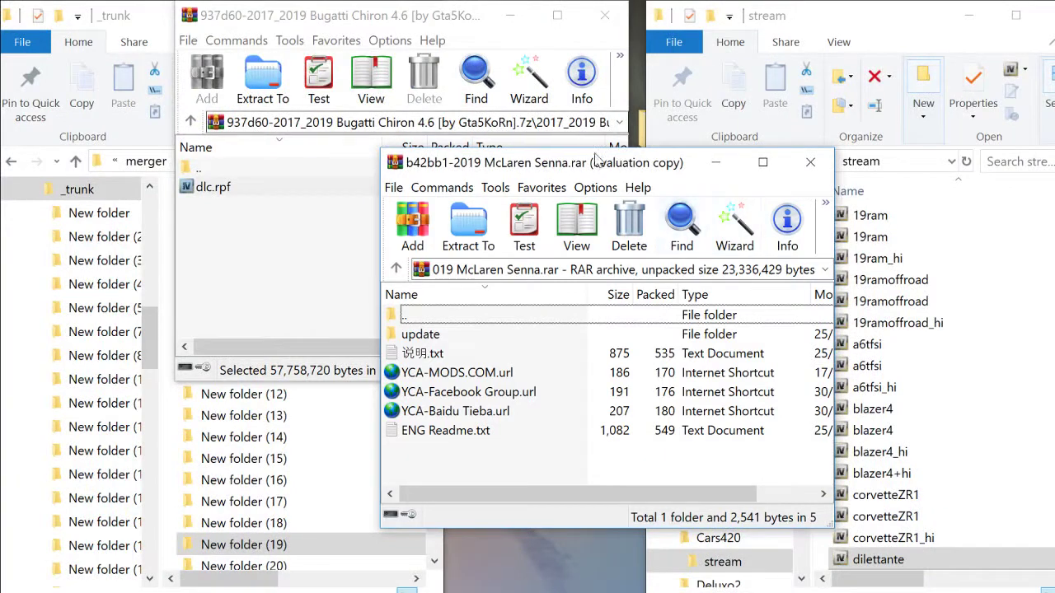
double_click(441, 334)
double_click(435, 333)
double_click(437, 333)
left_click(449, 338)
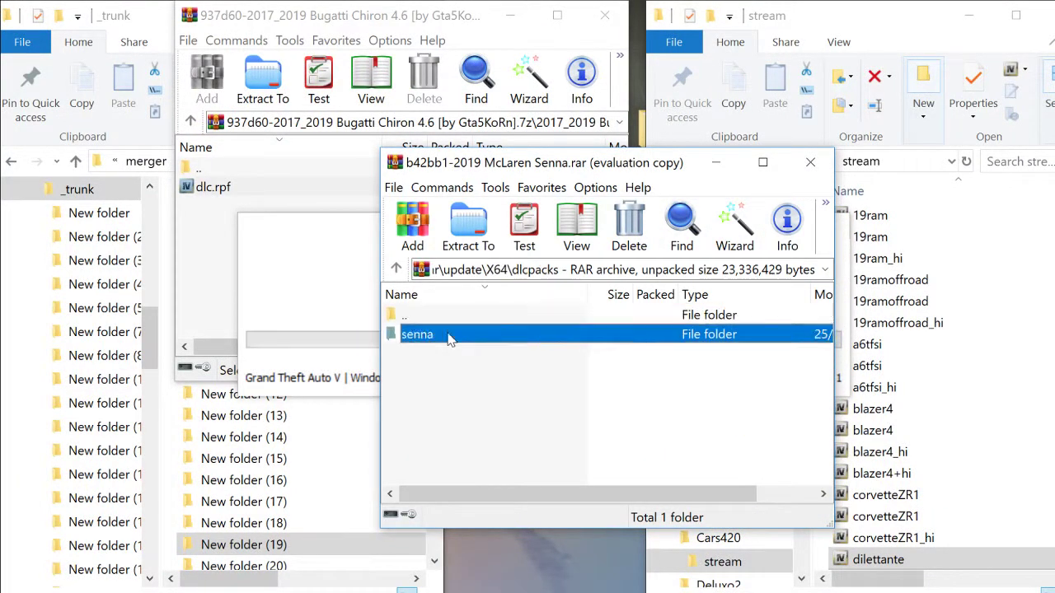
double_click(449, 334)
double_click(449, 333)
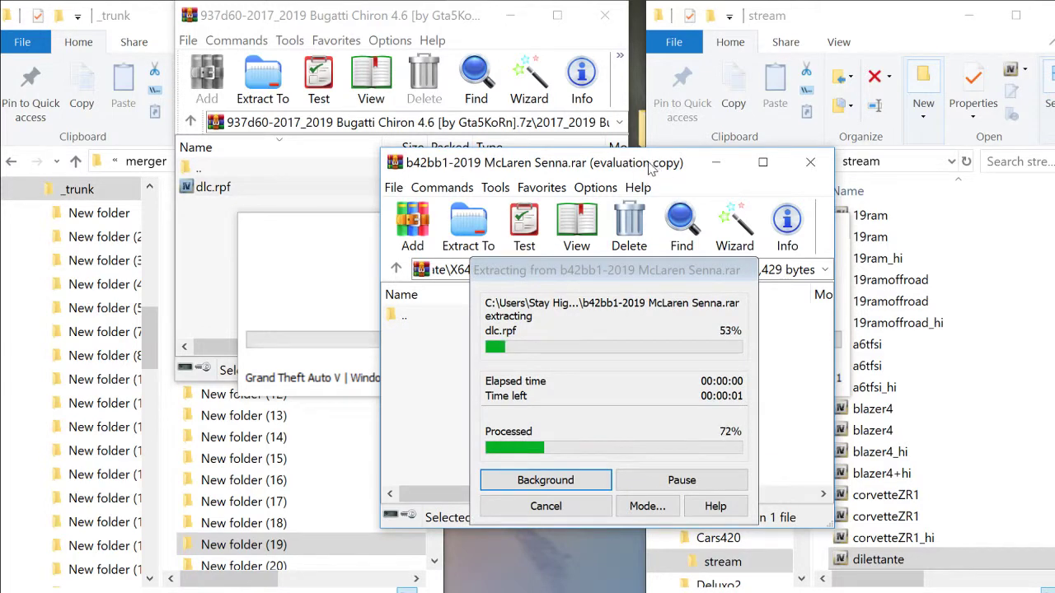
left_click_drag(651, 168, 445, 20)
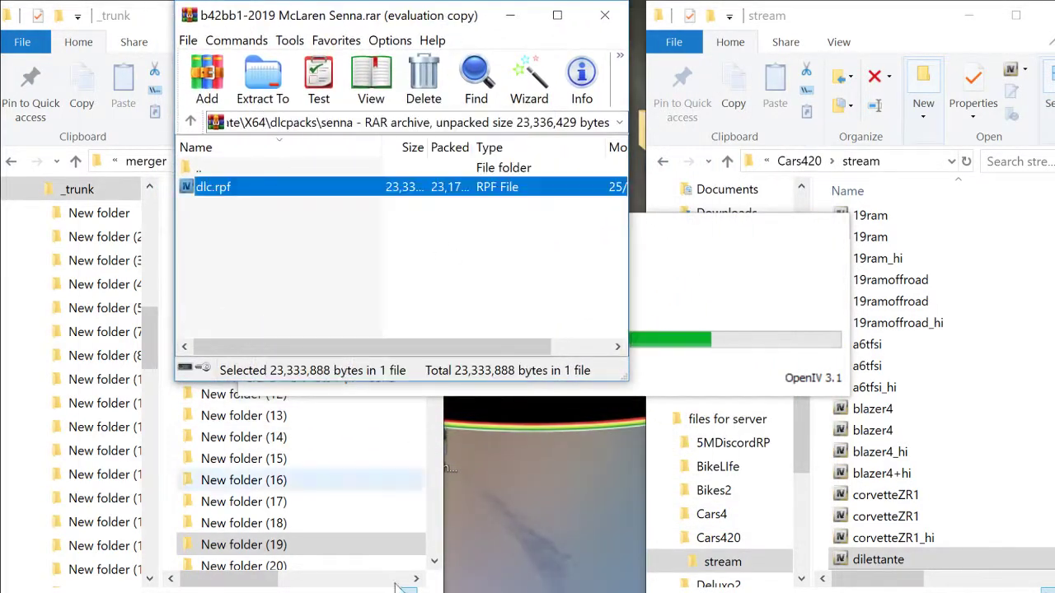
Open dlc.rpf from the dlcpacks\lamboavj folder of the 2019 Lamborghini Aventador SVJ add-on archive and move its window aside
mouse_move(131, 569)
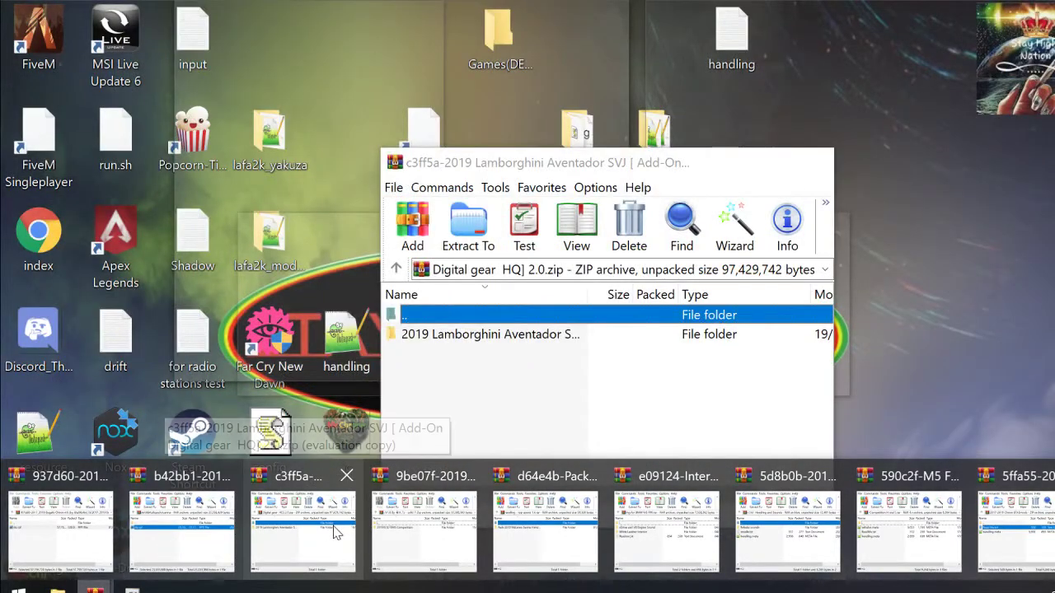
left_click(333, 531)
double_click(505, 338)
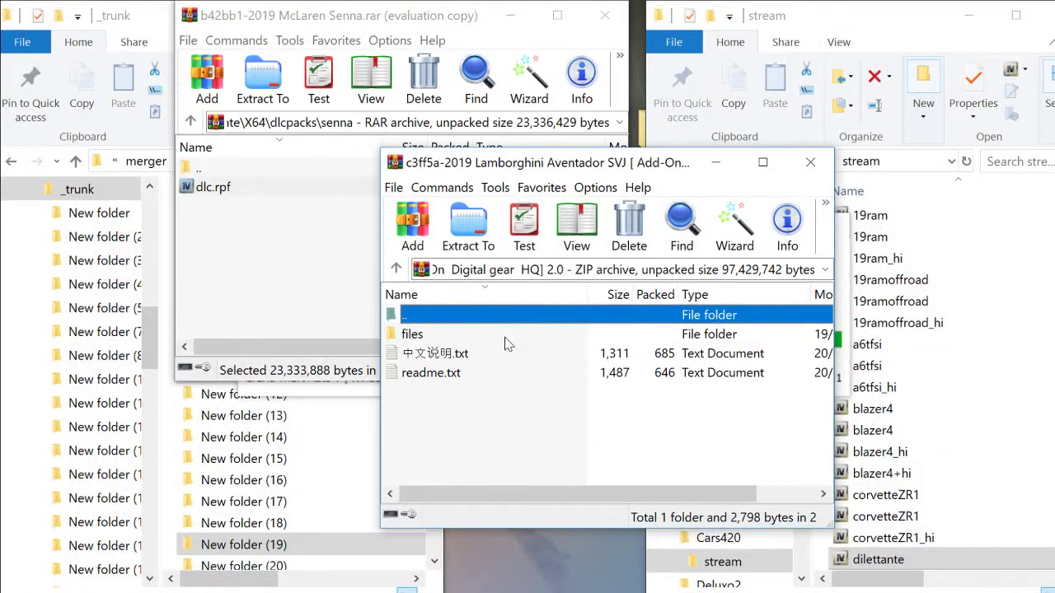
double_click(505, 337)
double_click(506, 338)
double_click(506, 338)
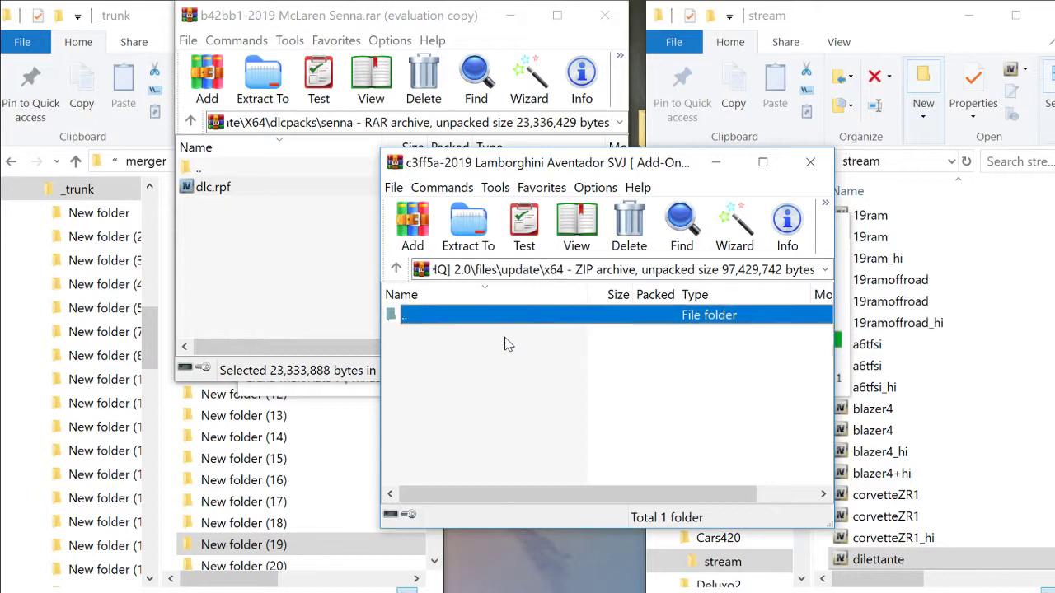
left_click(506, 337)
double_click(506, 338)
double_click(505, 337)
left_click(506, 338)
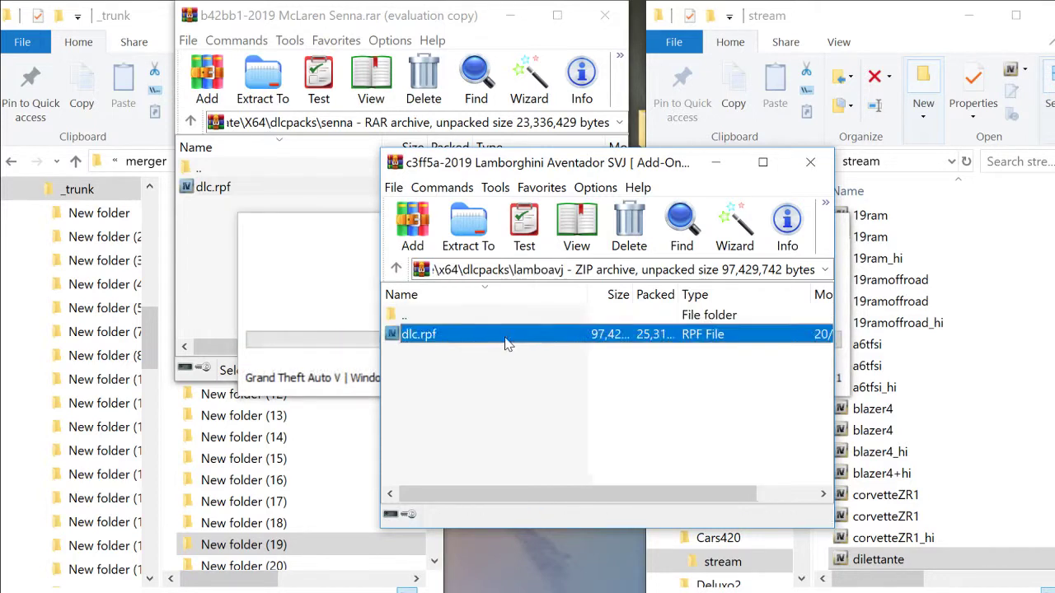
left_click_drag(506, 338, 571, 293)
left_click_drag(668, 166, 463, 25)
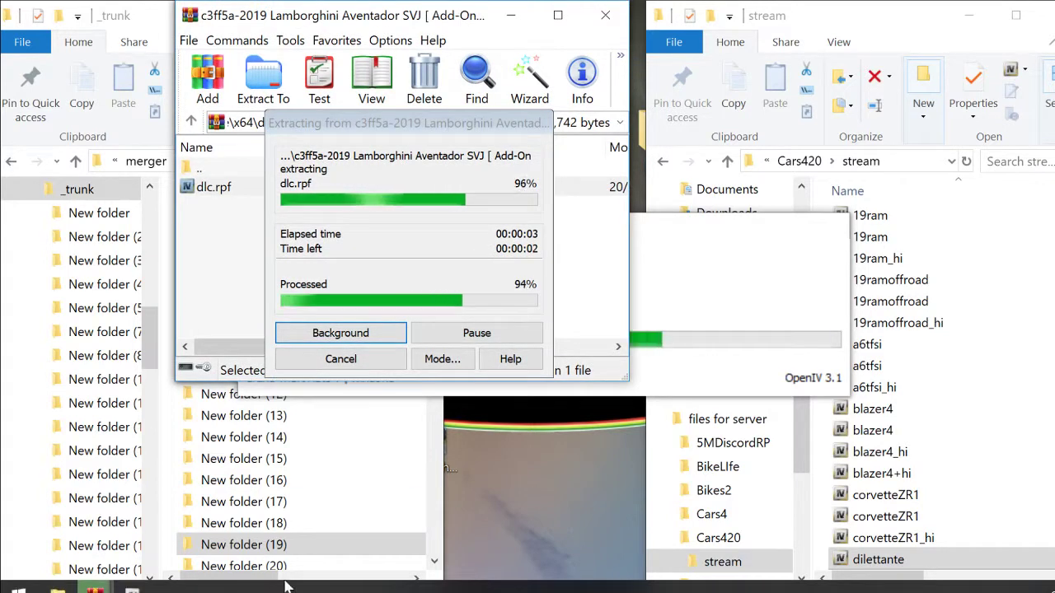
Open dlc.rpf from the 2019m5 folder of the 2019 M5 F90 Competition archive and move its window aside
mouse_move(95, 587)
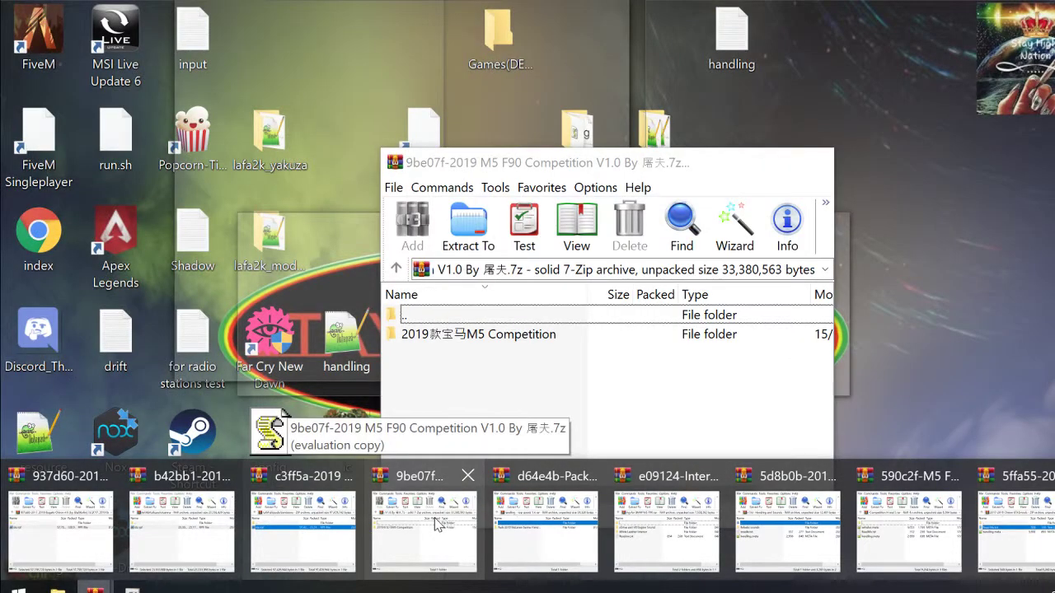
left_click(437, 525)
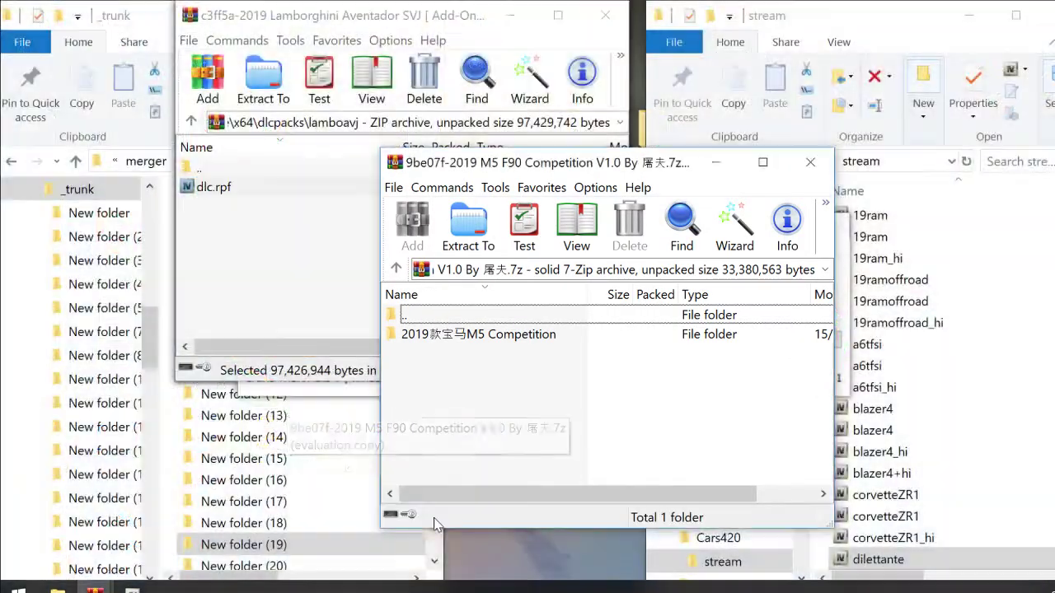
double_click(470, 332)
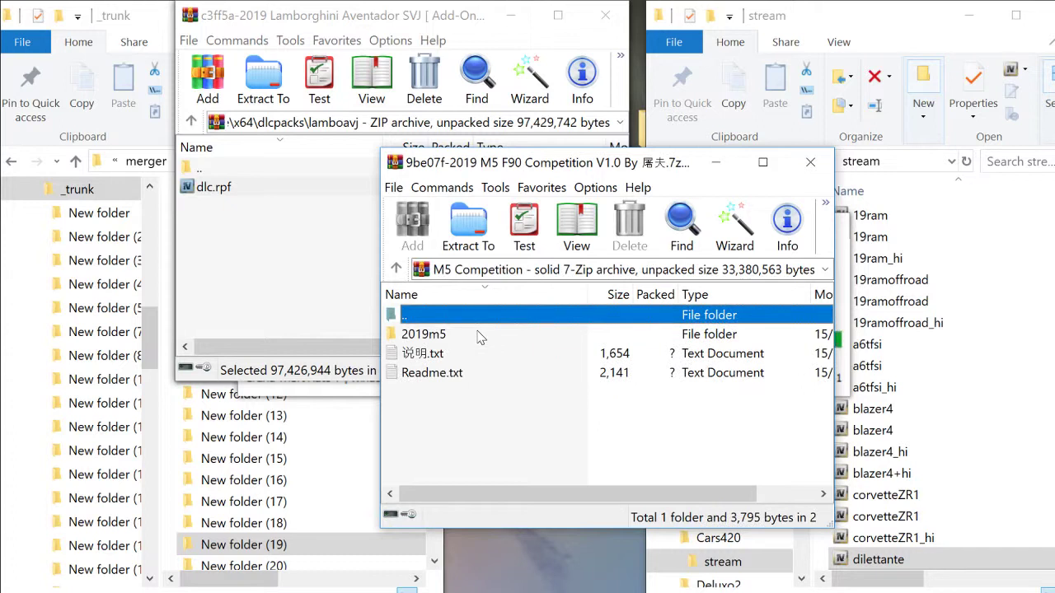
double_click(425, 334)
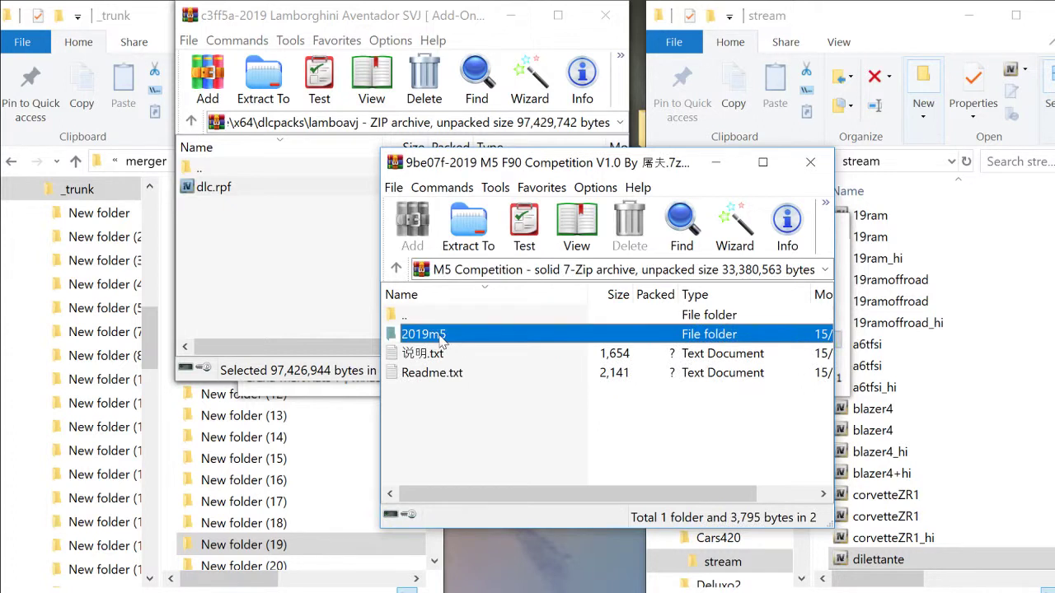
double_click(444, 339)
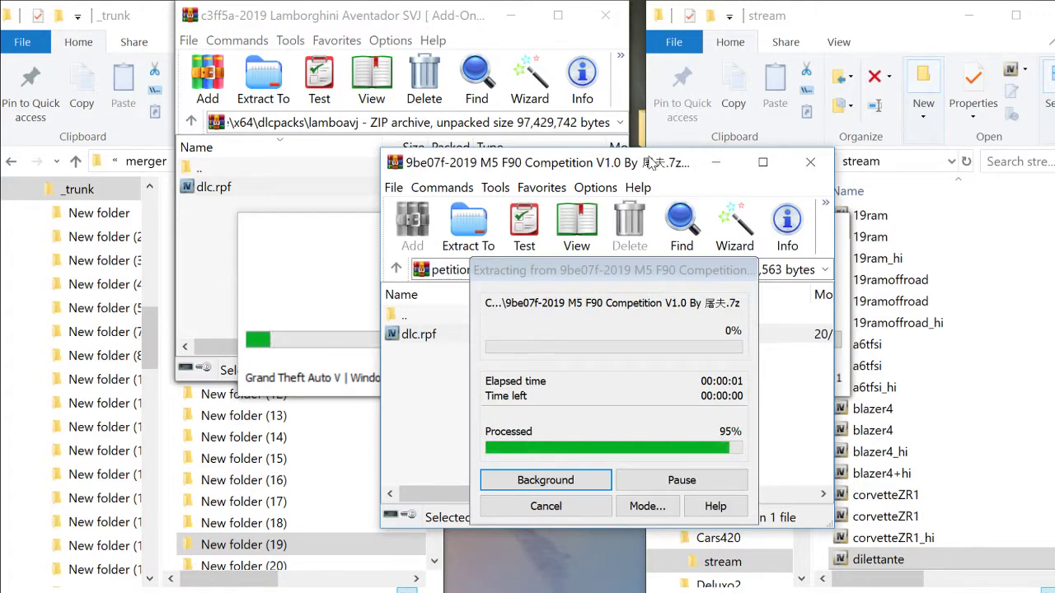
left_click_drag(655, 167, 451, 32)
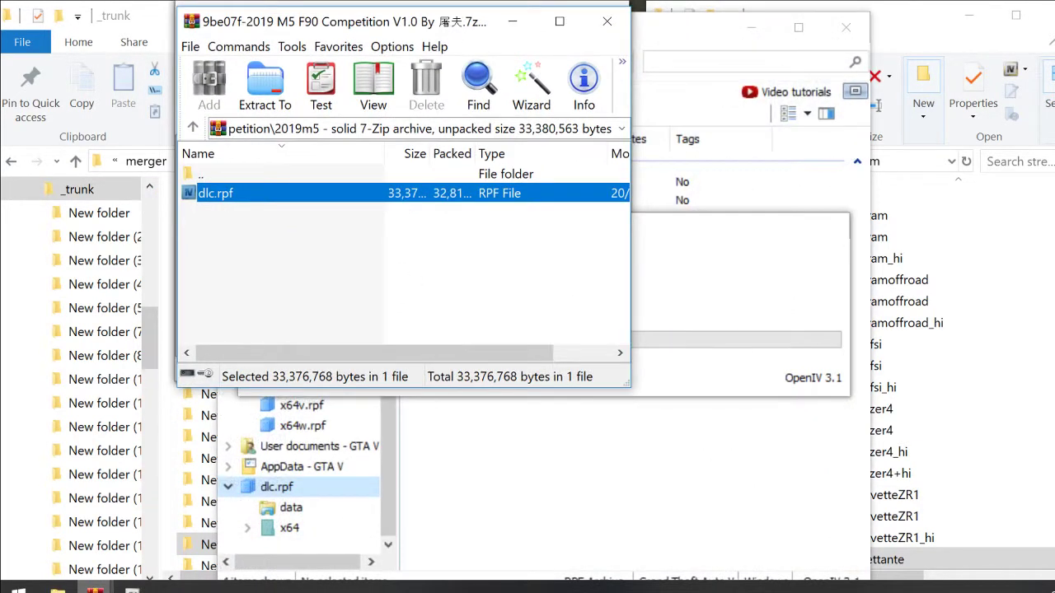
Examine both car variant folders in the 2019 McLaren Senna Handling pack archive, and move its window clear of the others
mouse_move(96, 586)
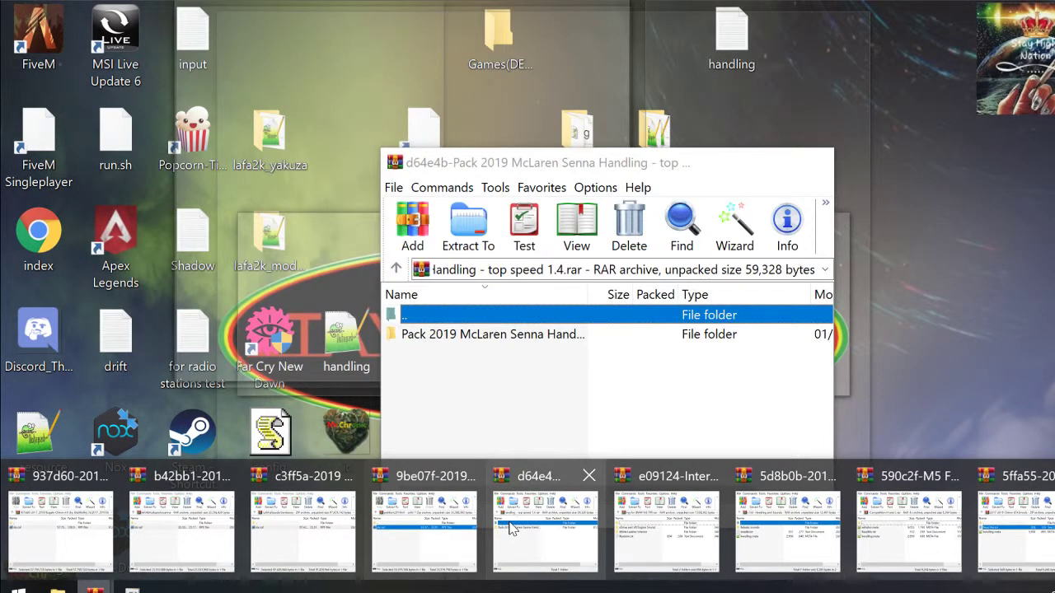
left_click(511, 528)
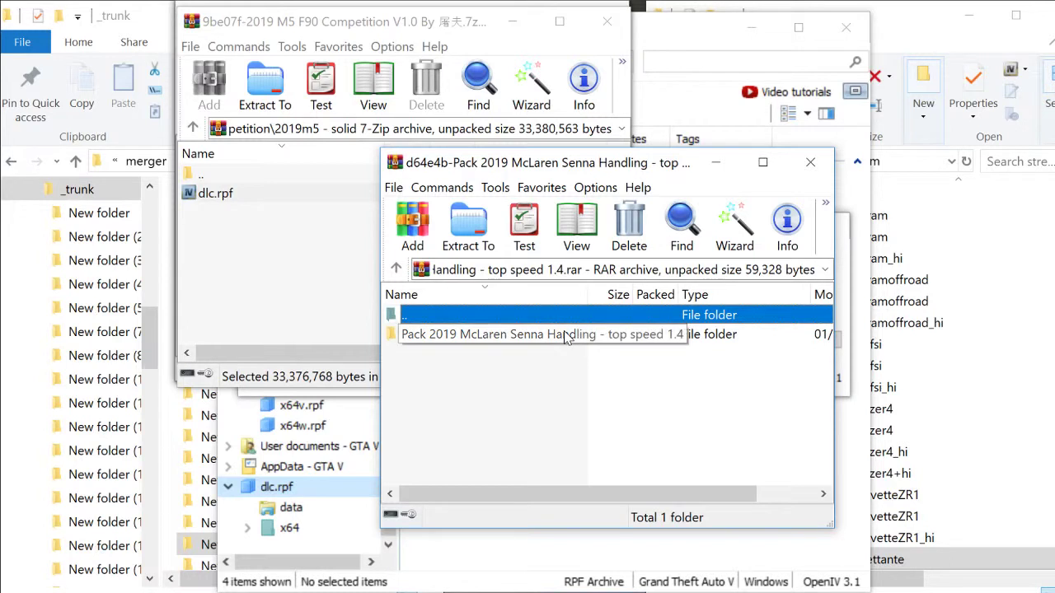
double_click(565, 334)
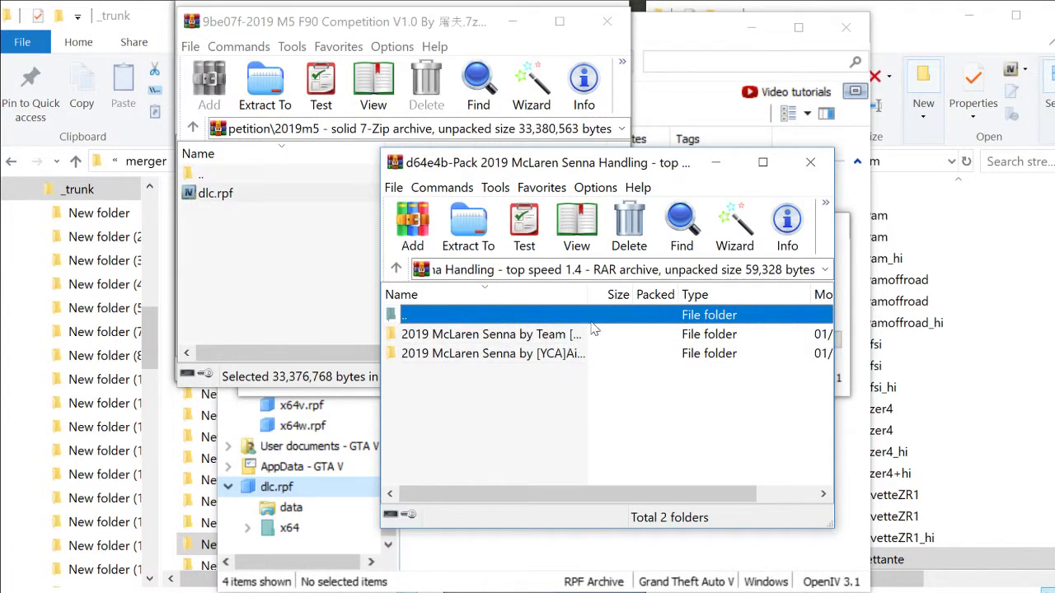
left_click_drag(588, 294, 689, 295)
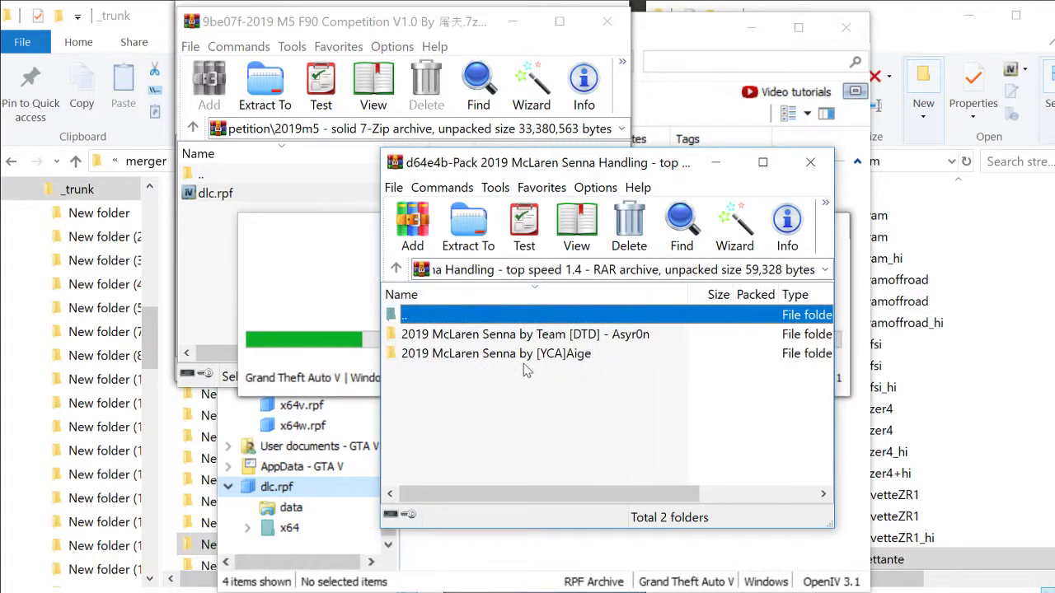
double_click(524, 356)
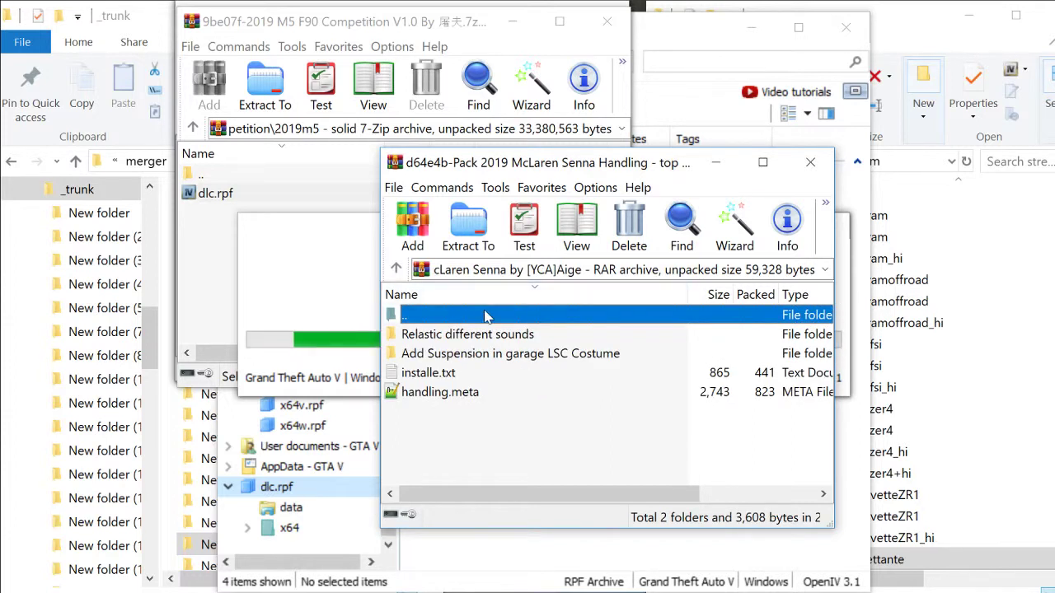
key("BackSpace")
left_click(492, 338)
double_click(492, 336)
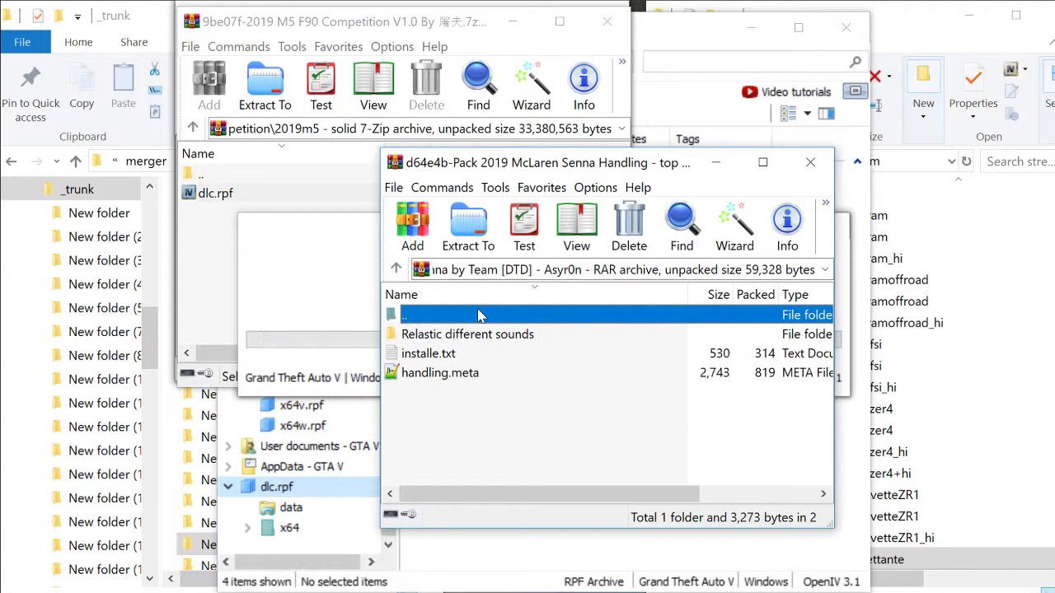
double_click(481, 316)
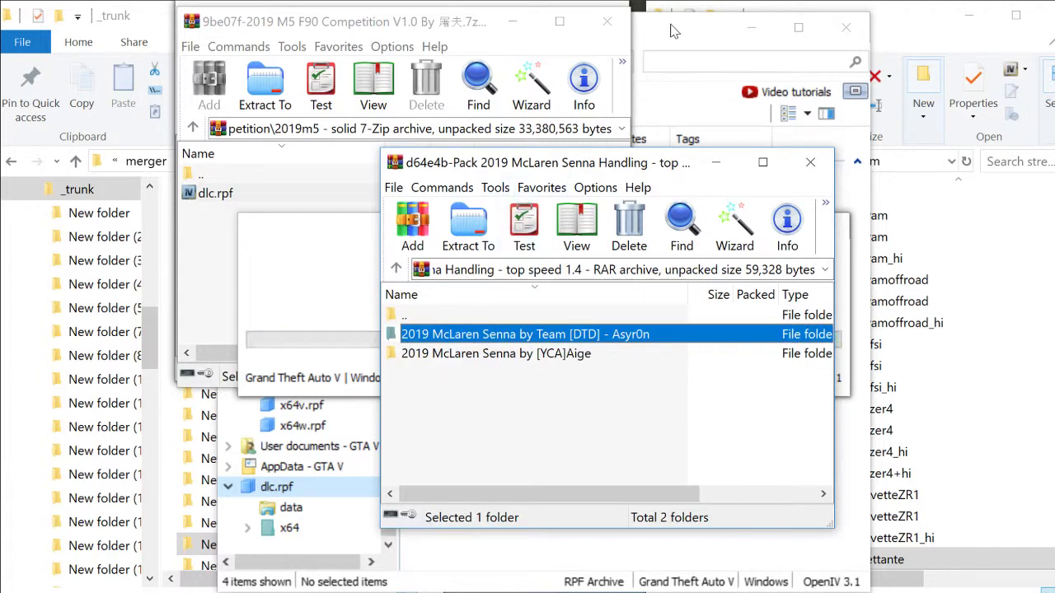
left_click_drag(641, 167, 308, 80)
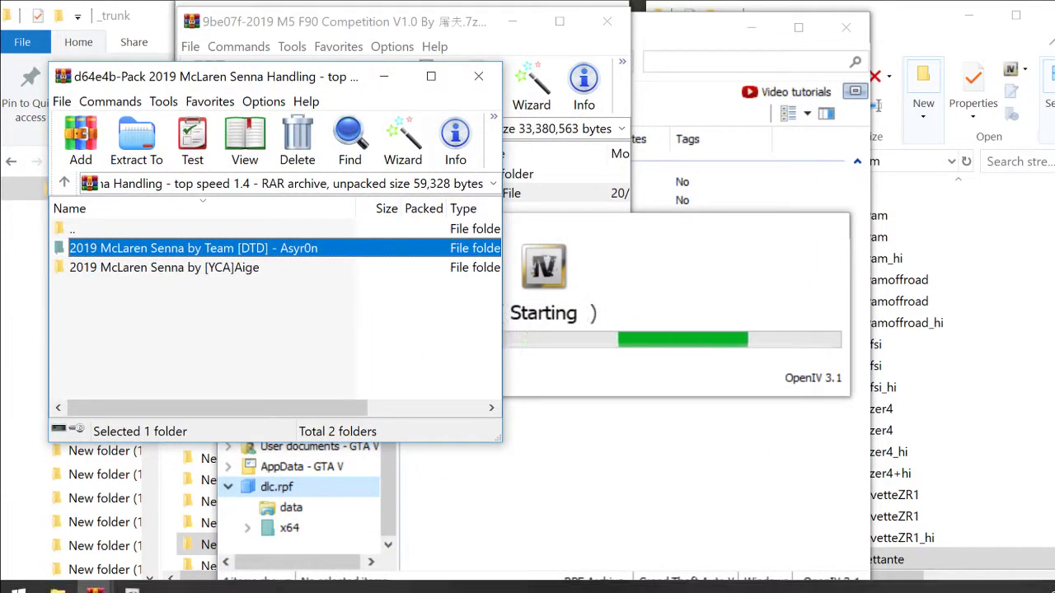
Examine the xDrive and V8 Engine Sound and White Leather Interior folders in the Interior and Handling for BMW M5 F90 archive
mouse_move(98, 590)
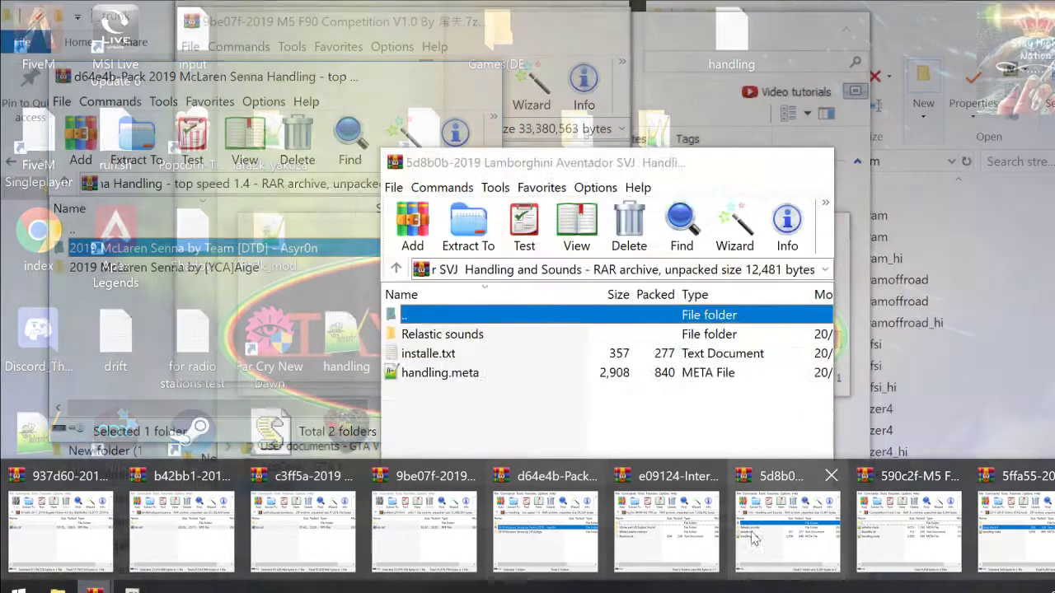
mouse_move(722, 544)
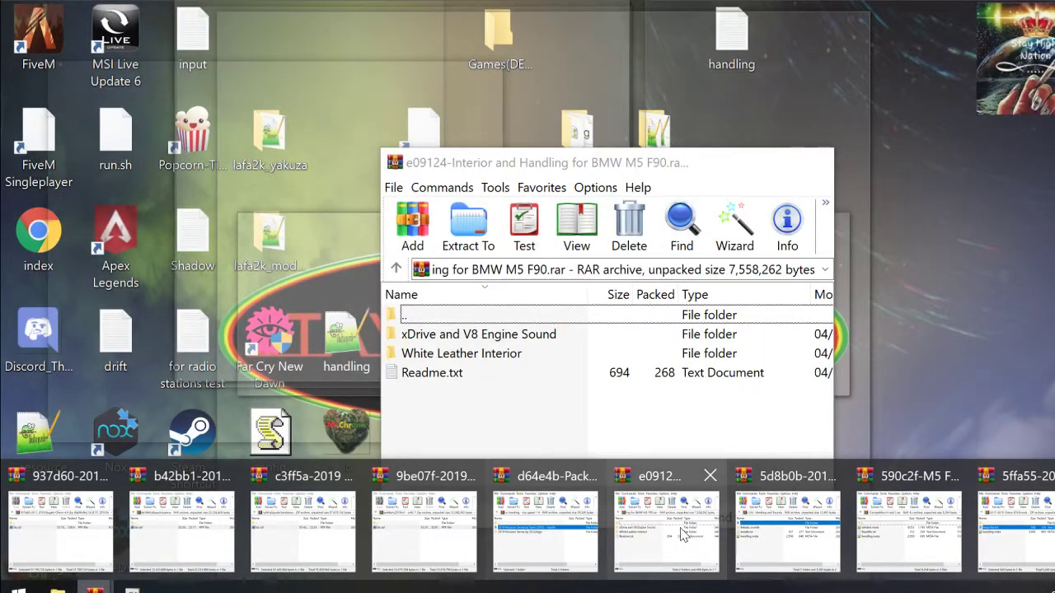
mouse_move(575, 524)
mouse_move(688, 525)
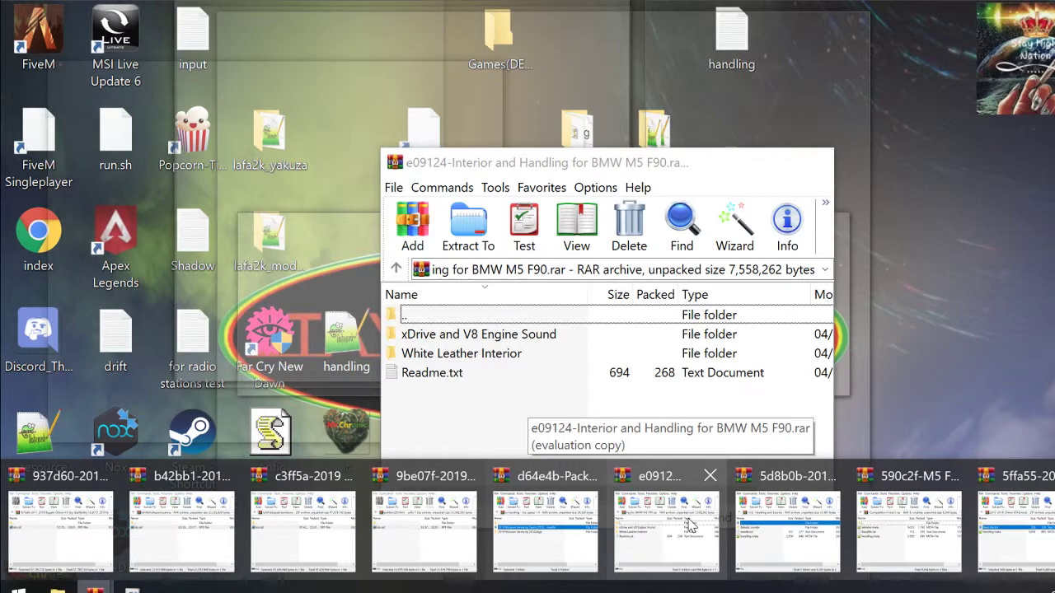
left_click(690, 525)
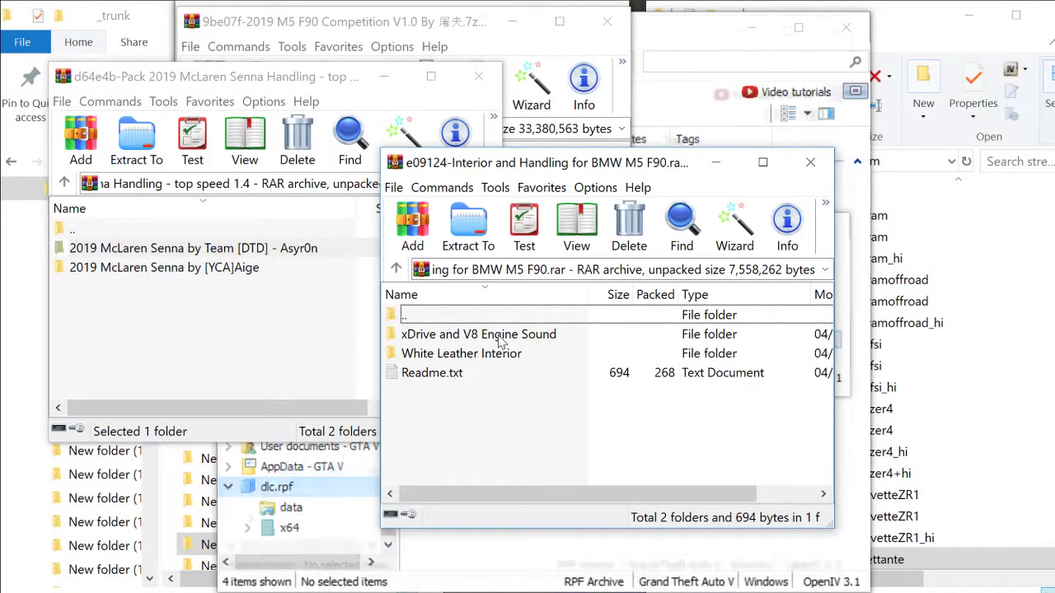
double_click(524, 356)
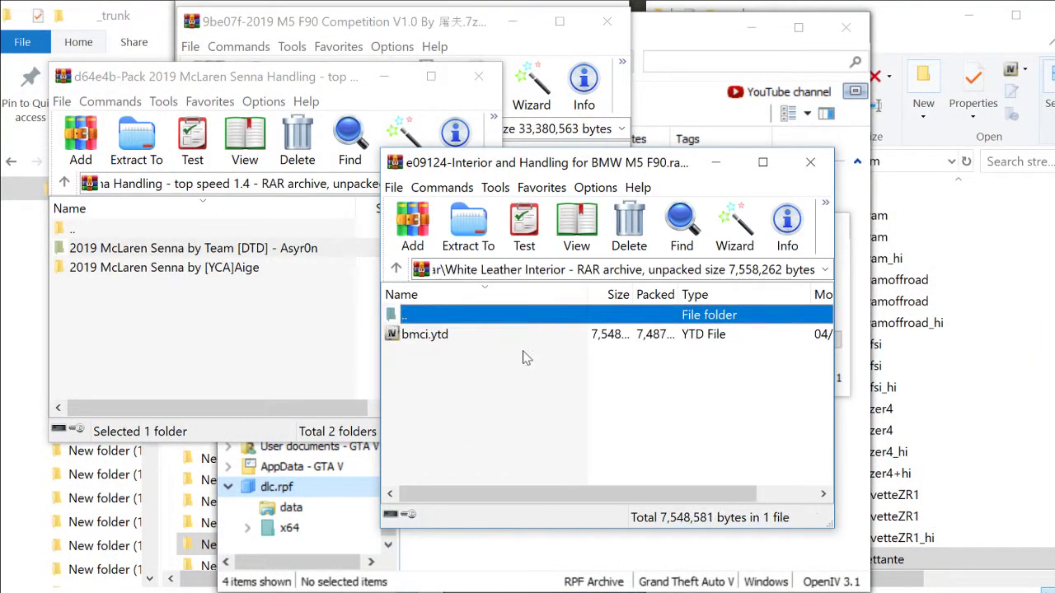
double_click(519, 316)
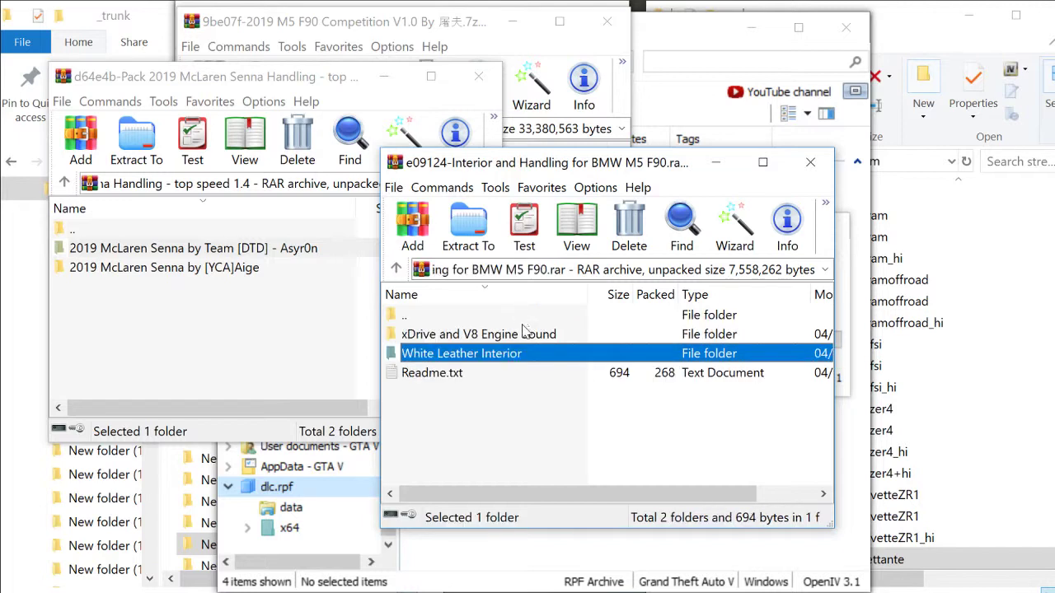
double_click(525, 334)
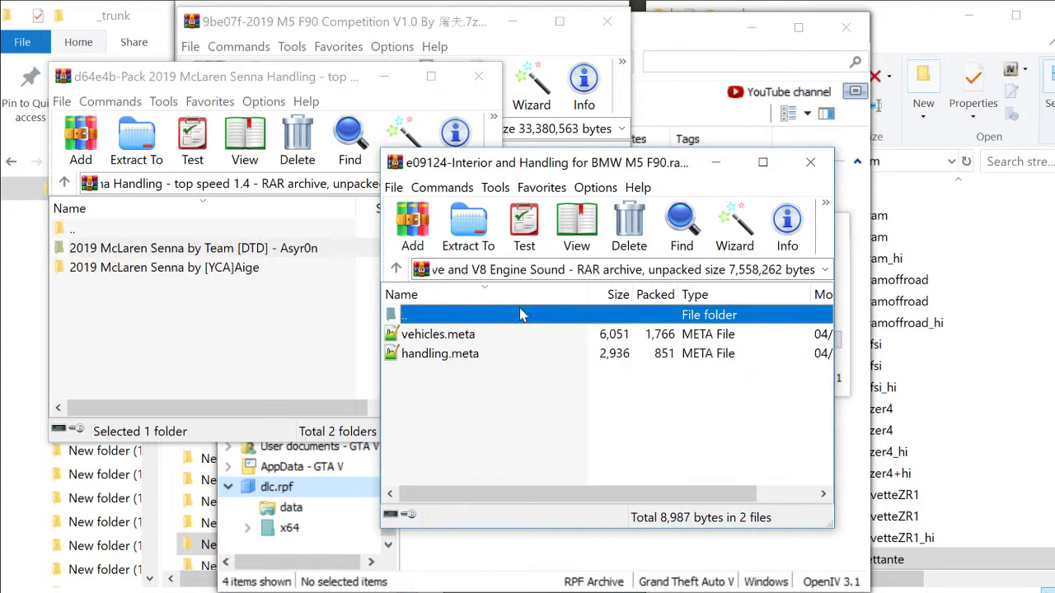
double_click(520, 311)
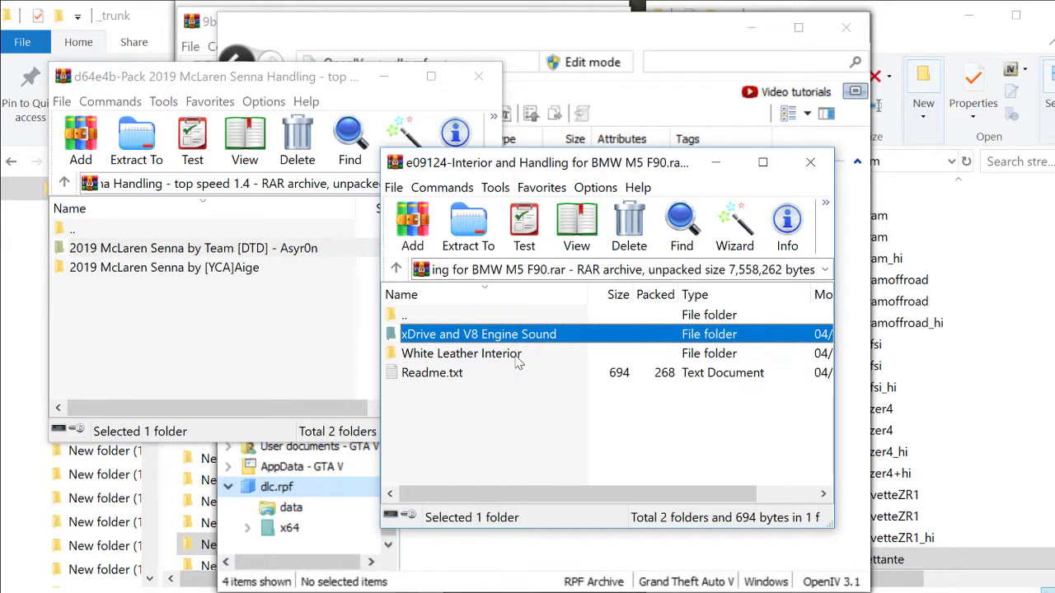
double_click(515, 354)
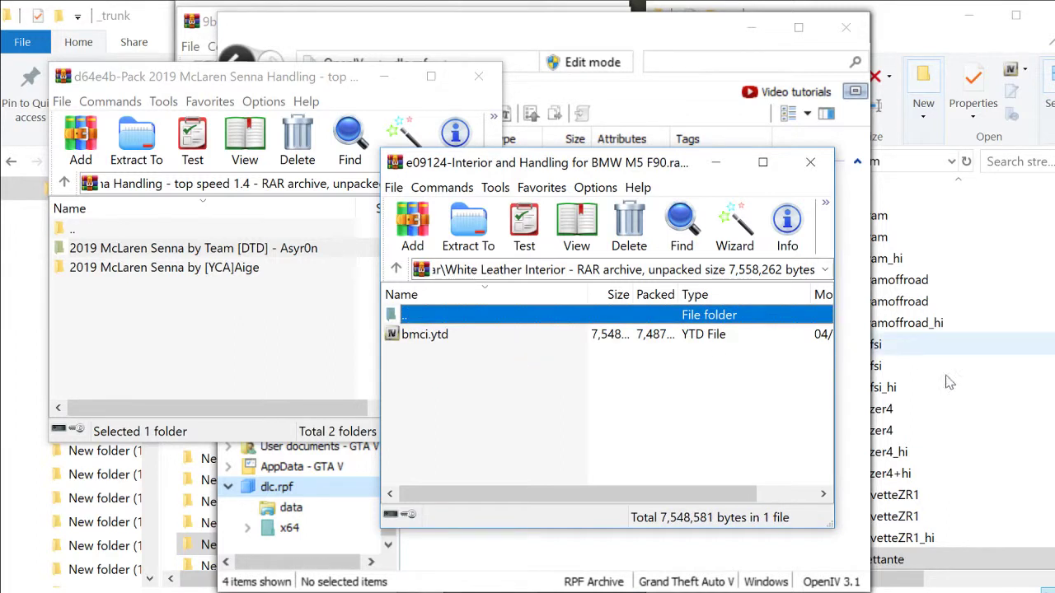
Look through the car files already in the Cars420 stream folder
left_click(942, 26)
scroll(914, 429, "up", 1)
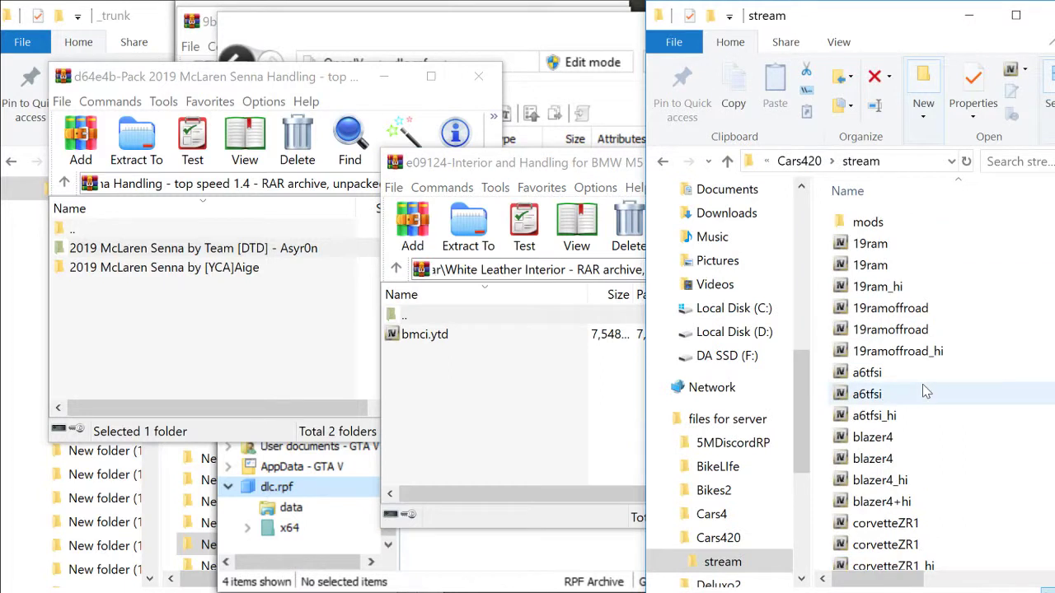
scroll(920, 482, "down", 1)
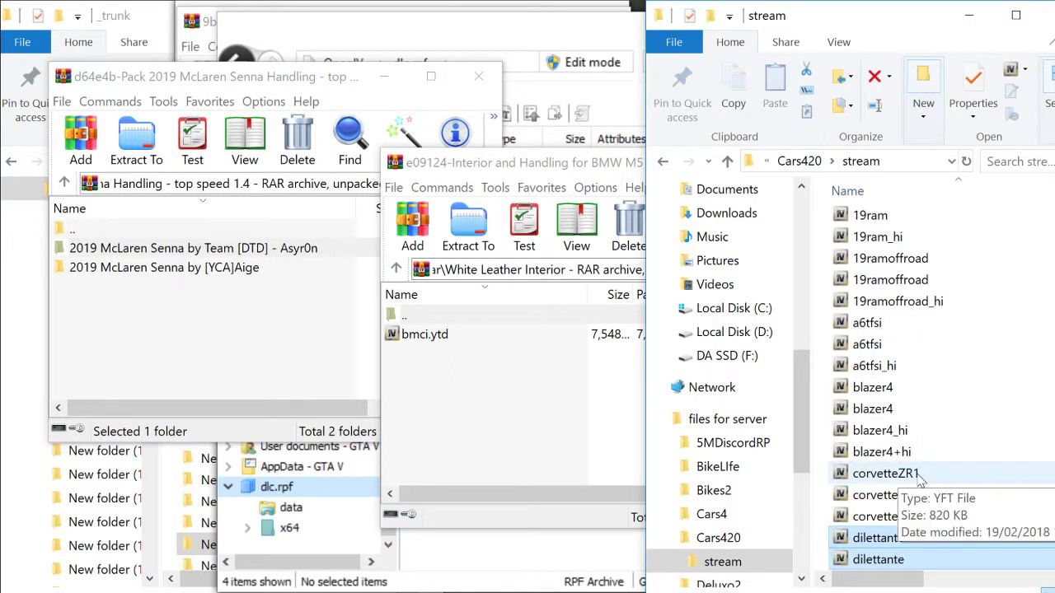
scroll(950, 474, "up", 1)
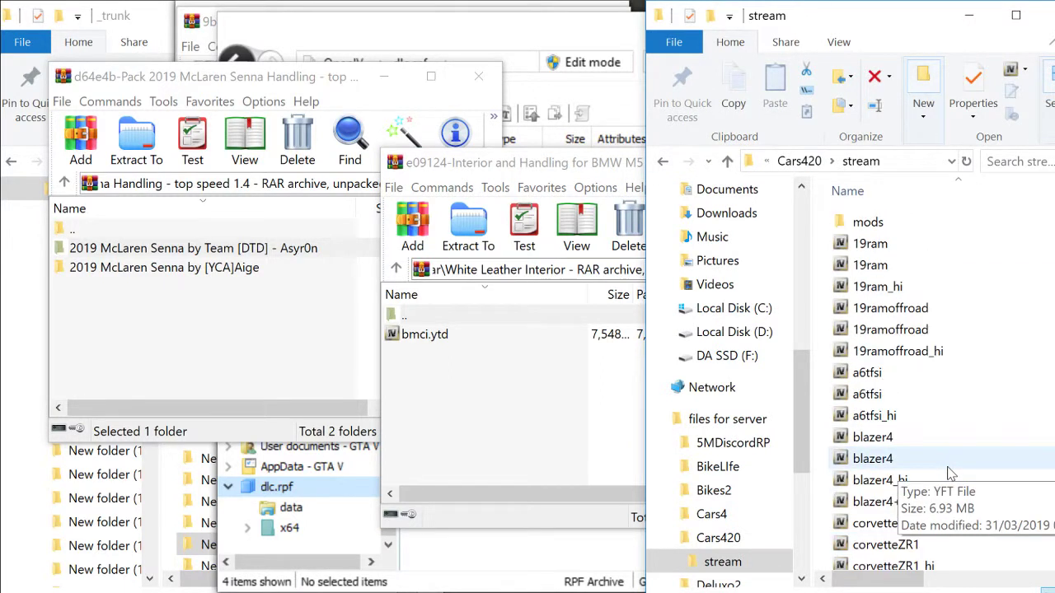
scroll(950, 474, "down", 7)
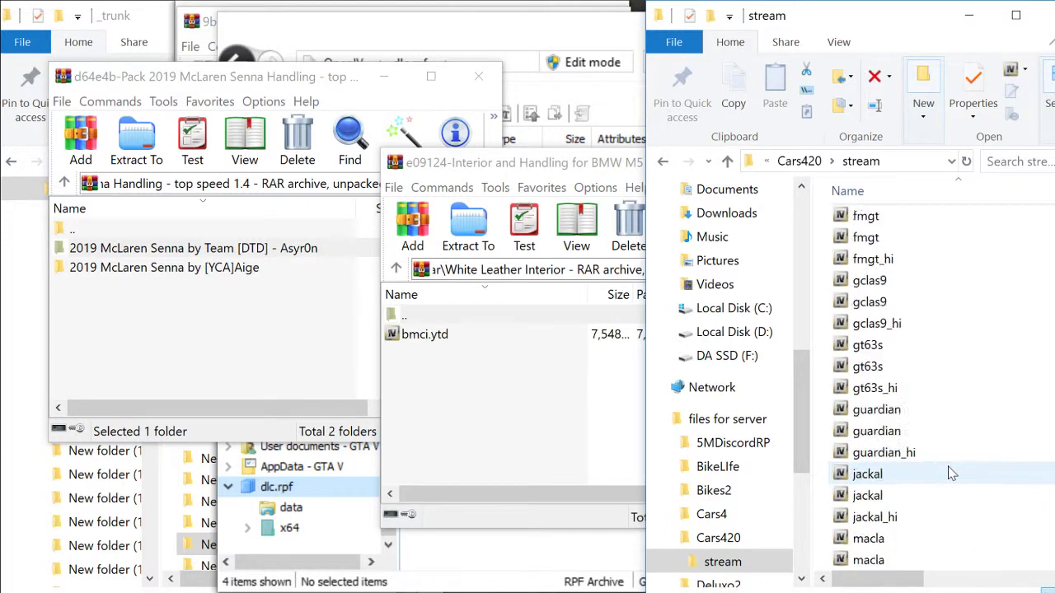
scroll(950, 474, "up", 7)
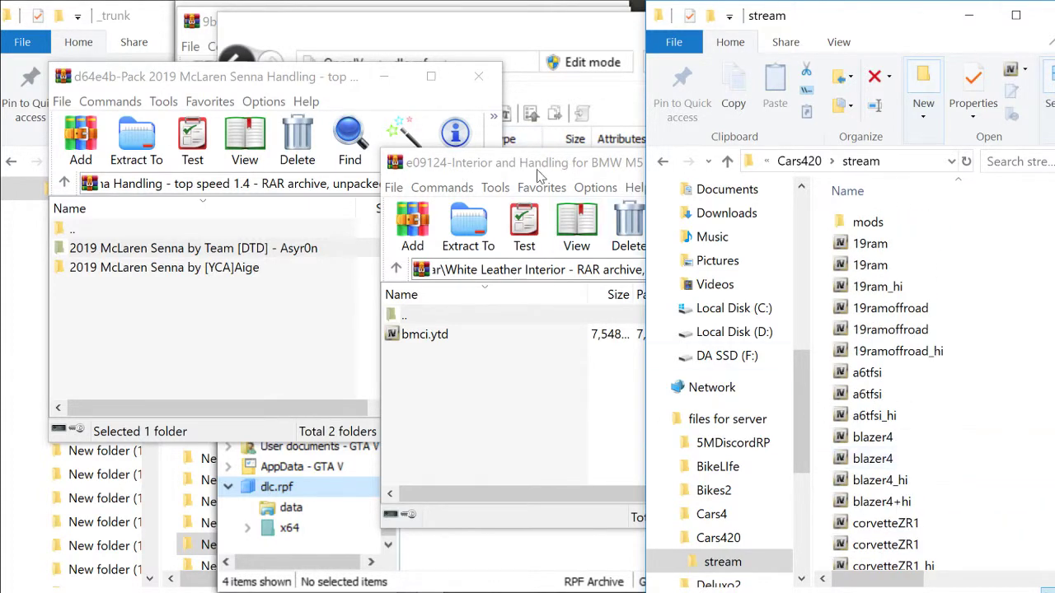
Move the Interior and Handling for BMW M5 F90 archive window aside and return it to the archive's root folder
left_click_drag(536, 176, 219, 155)
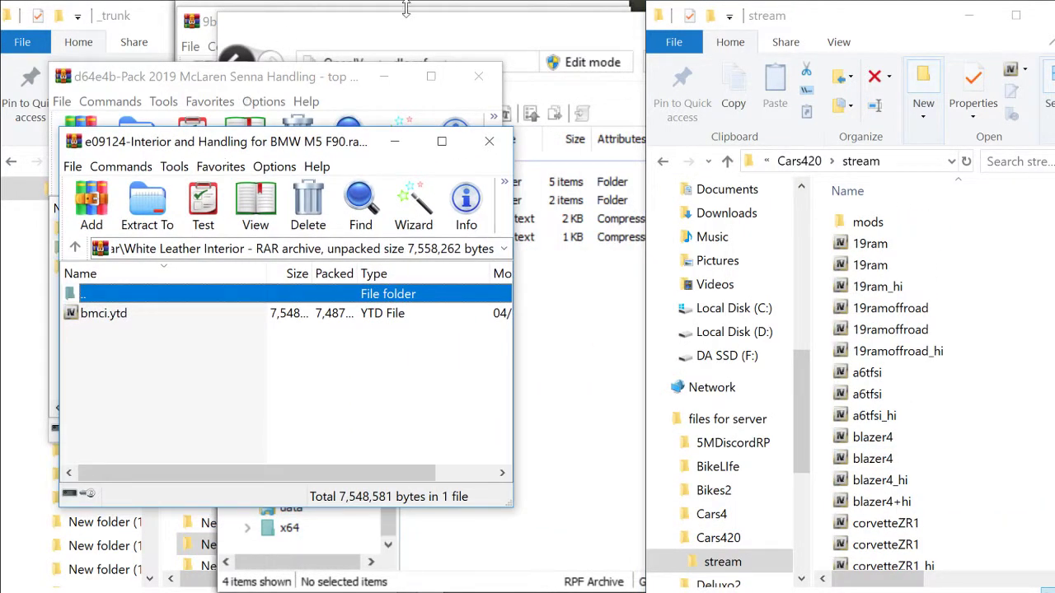
mouse_move(336, 590)
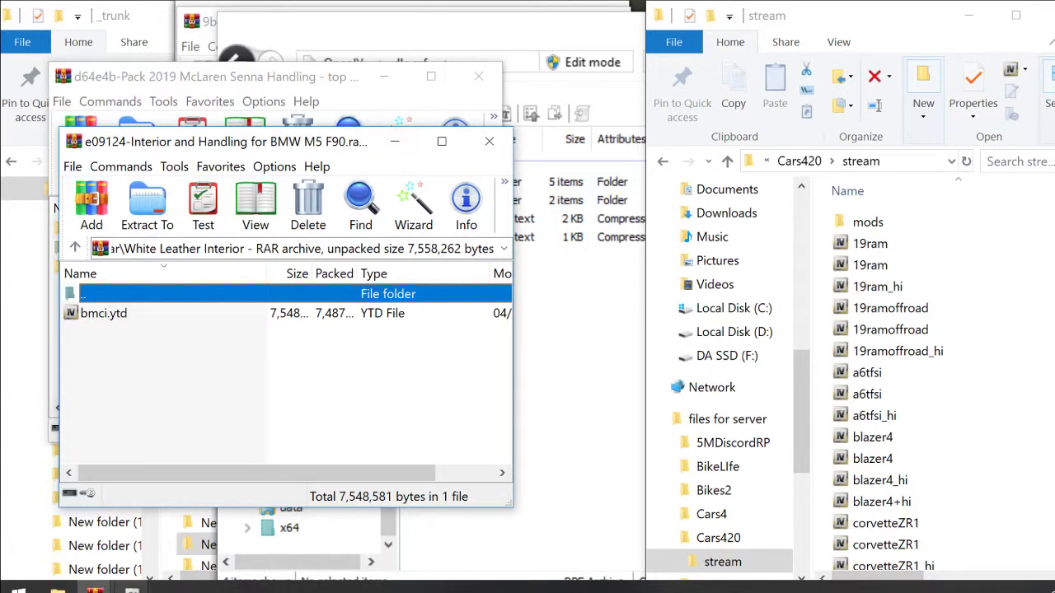
double_click(128, 296)
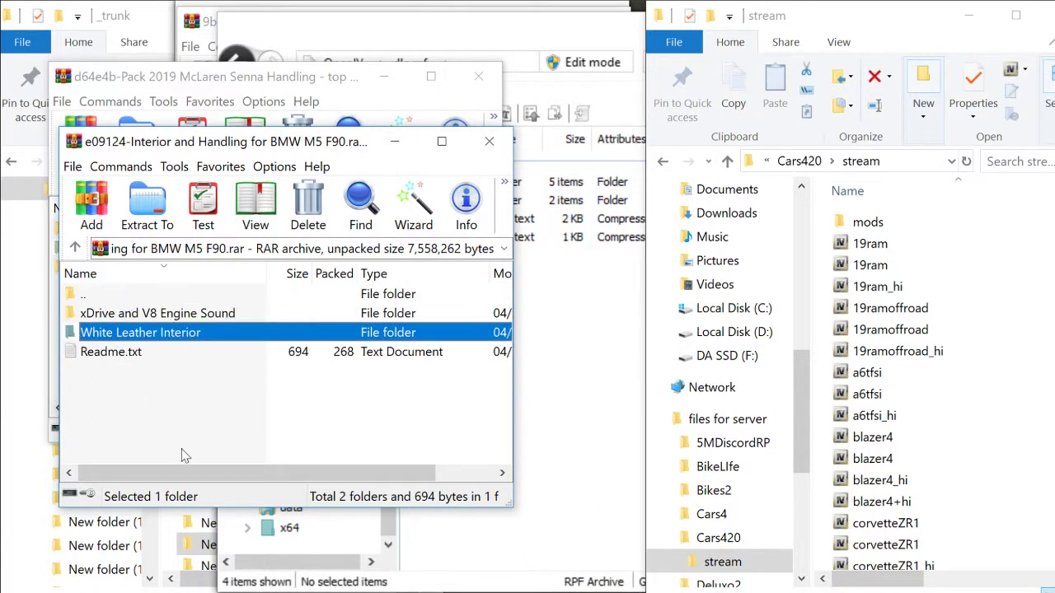
Bring up the 2019 Lamborghini Aventador SVJ Handling and Sounds archive and move its window aside
mouse_move(153, 586)
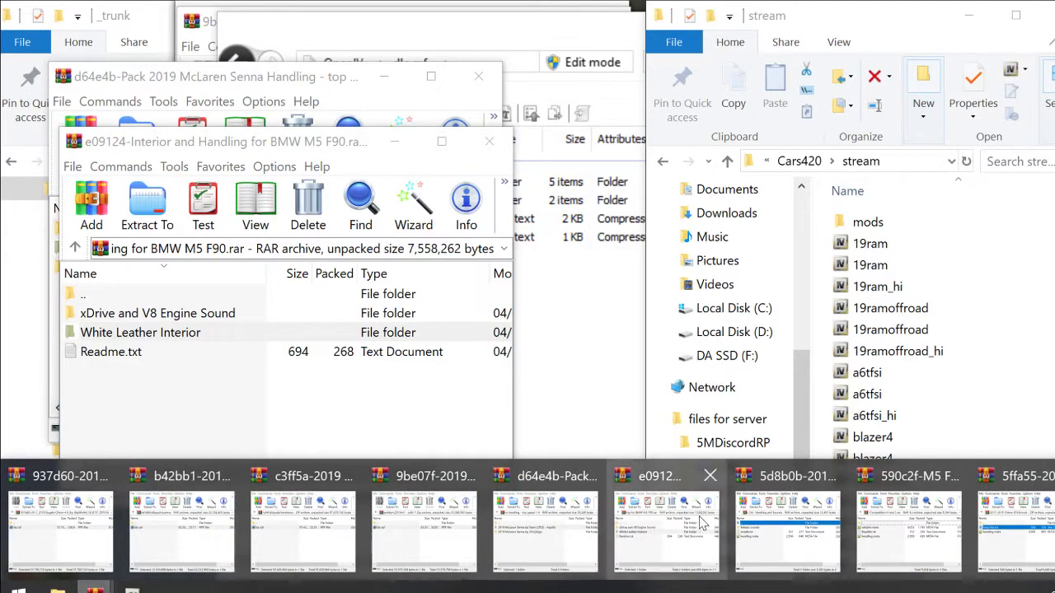
mouse_move(790, 520)
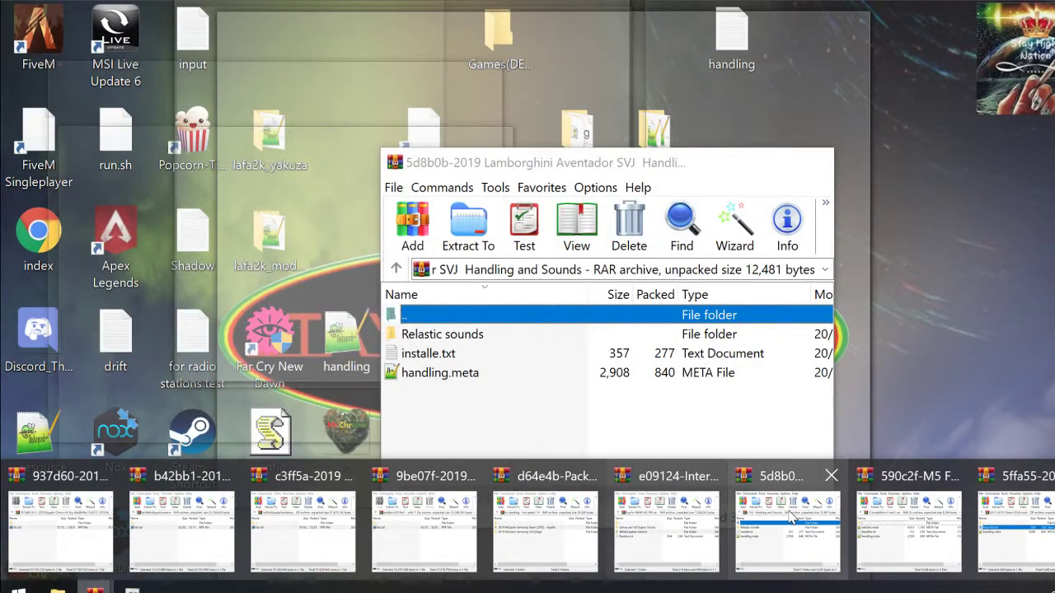
left_click(790, 517)
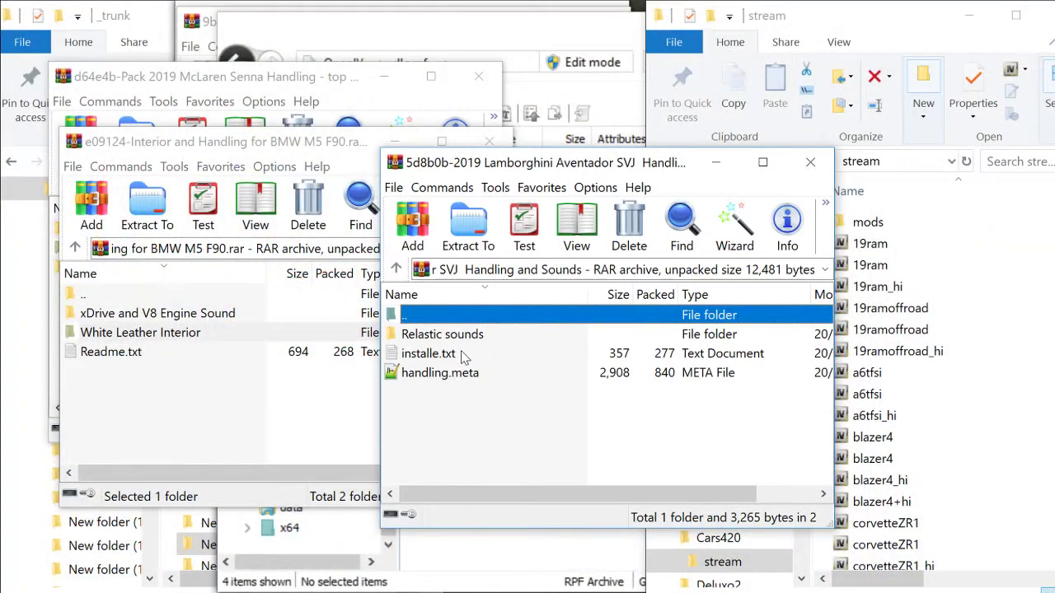
left_click_drag(624, 165, 391, 151)
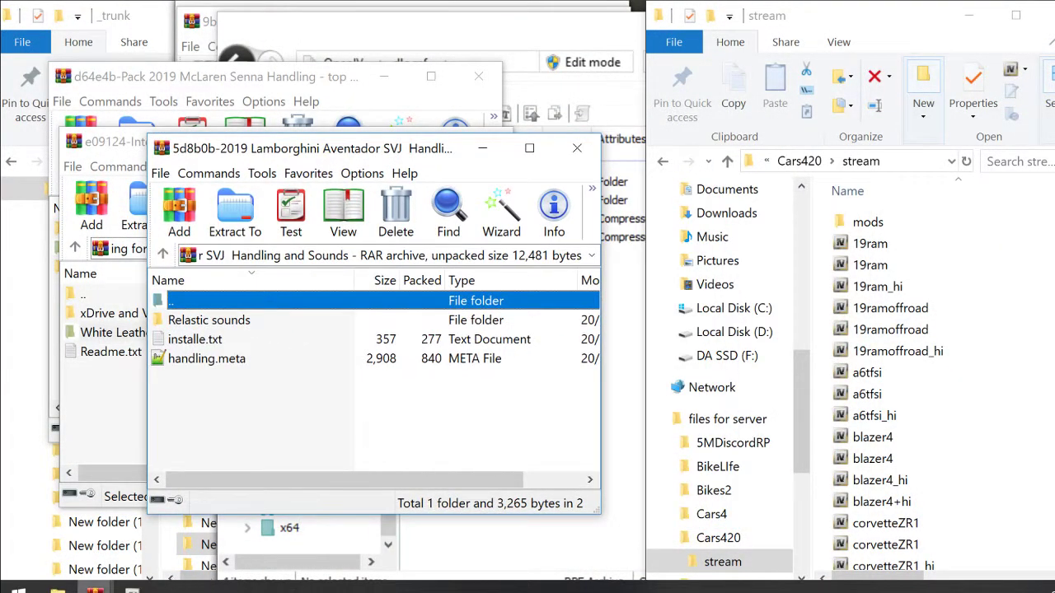
Bring up the M5 F90 Competition H and S archive and the 2017-2019 Chiron GTA5mods handling archive
mouse_move(95, 586)
left_click(898, 511)
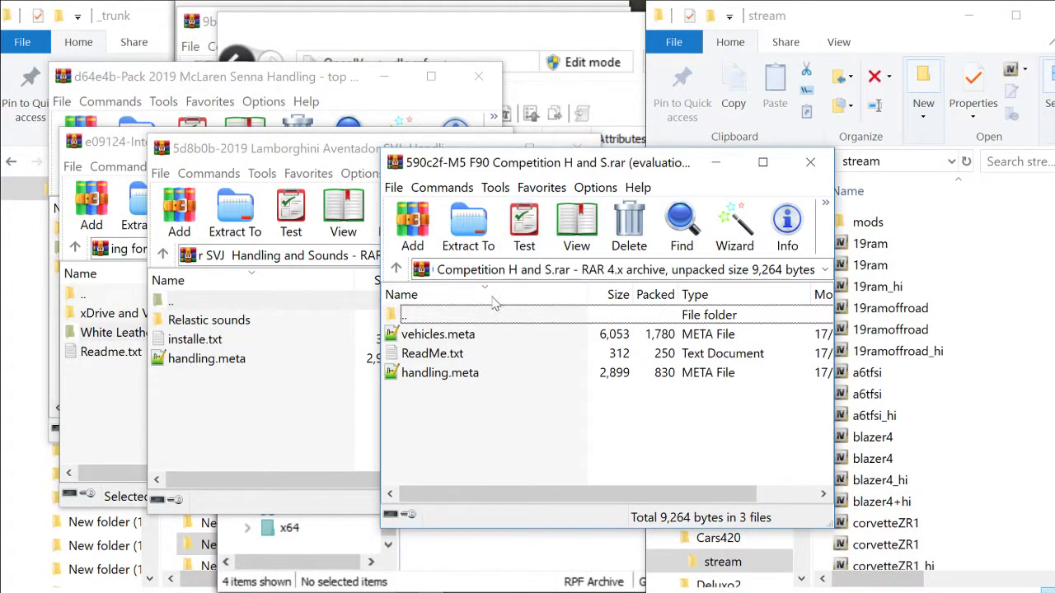
mouse_move(818, 589)
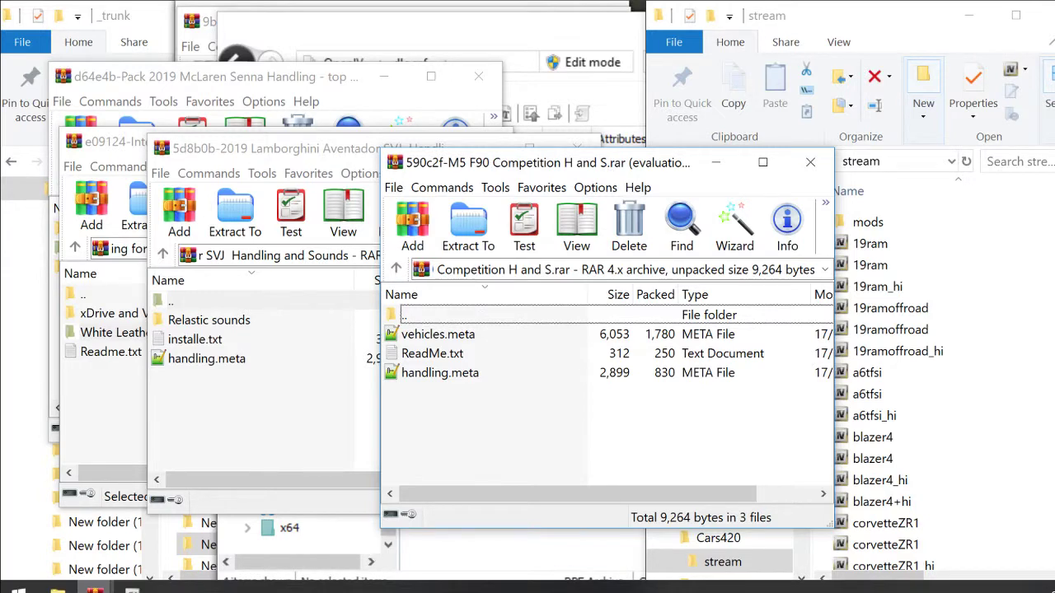
left_click(132, 590)
mouse_move(1022, 526)
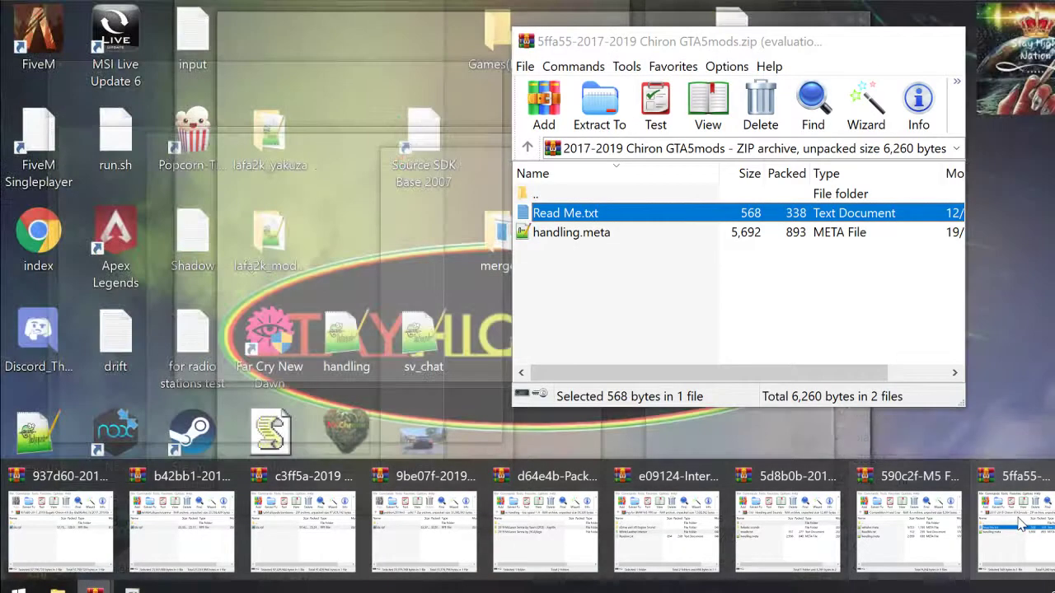
left_click(1022, 526)
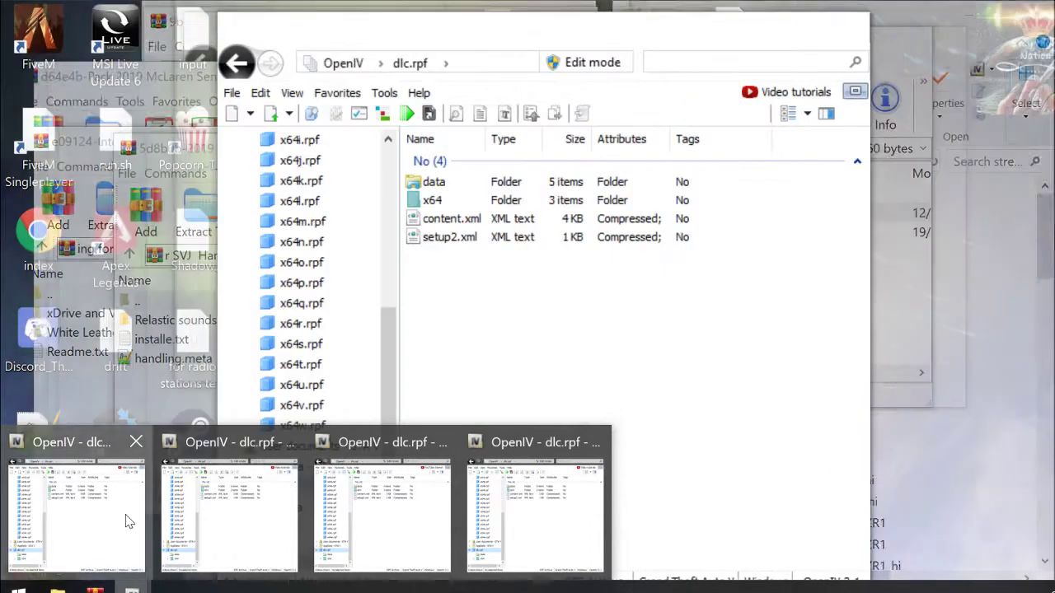
Copy all the part files from x64\vehiclemods\chiron_mods.rpf in the Chiron dlc.rpf into the mods folder inside Cars420\stream
left_click(130, 535)
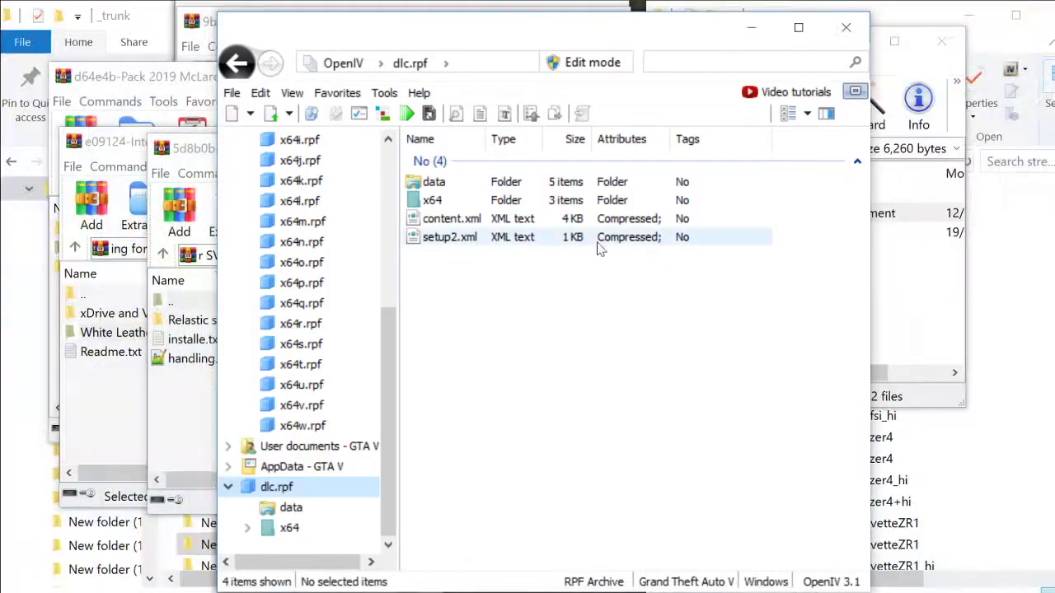
double_click(453, 201)
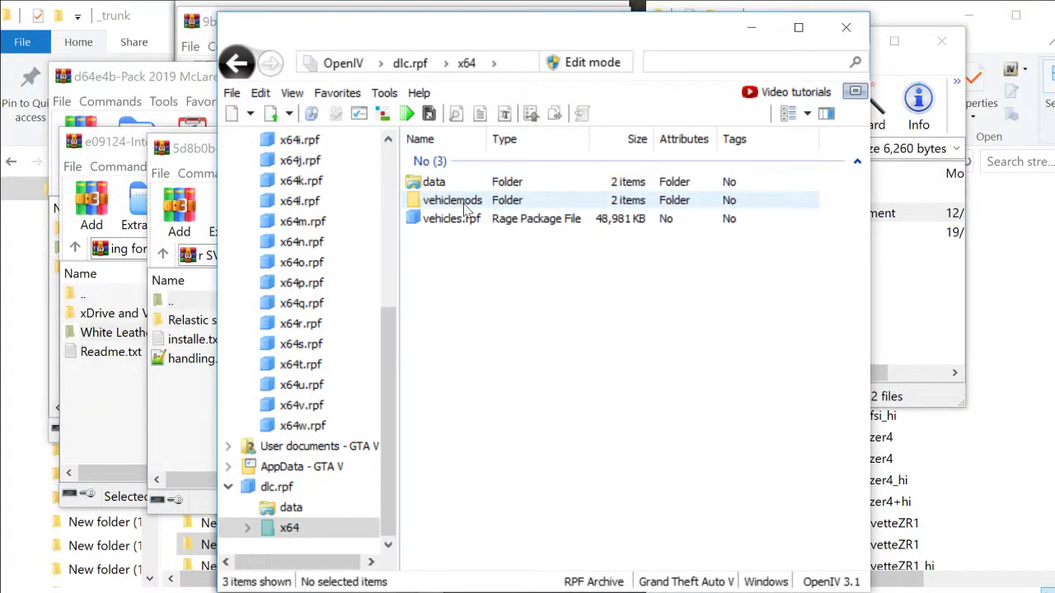
double_click(466, 206)
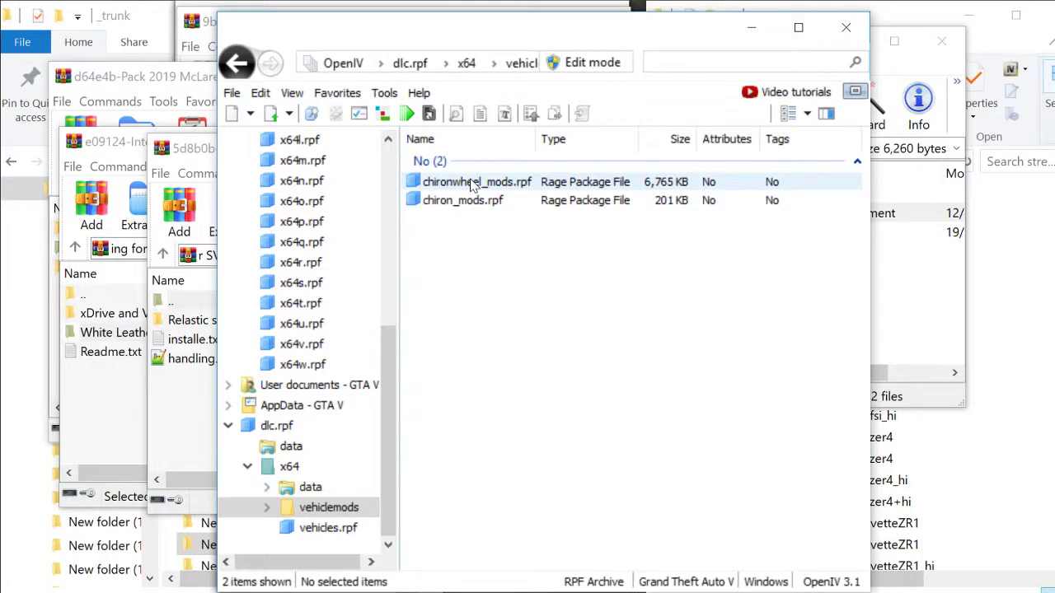
left_click(474, 185)
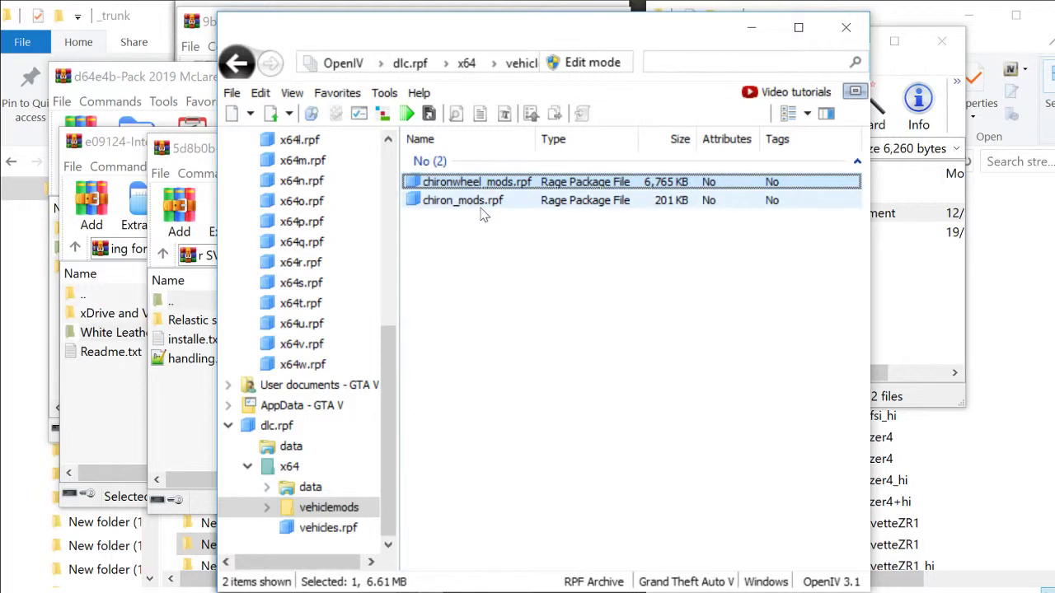
double_click(480, 206)
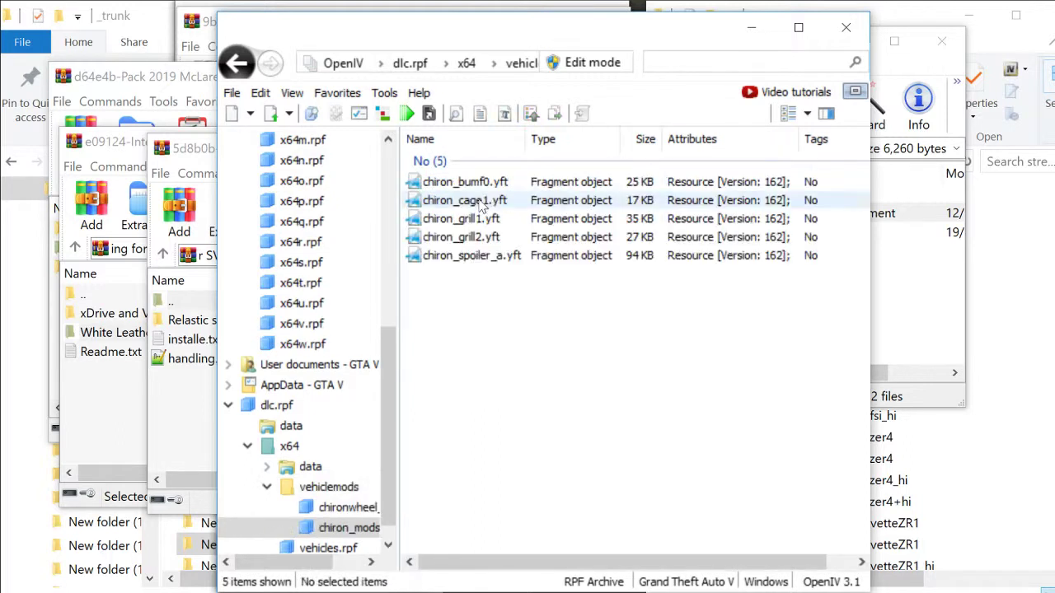
left_click(442, 162)
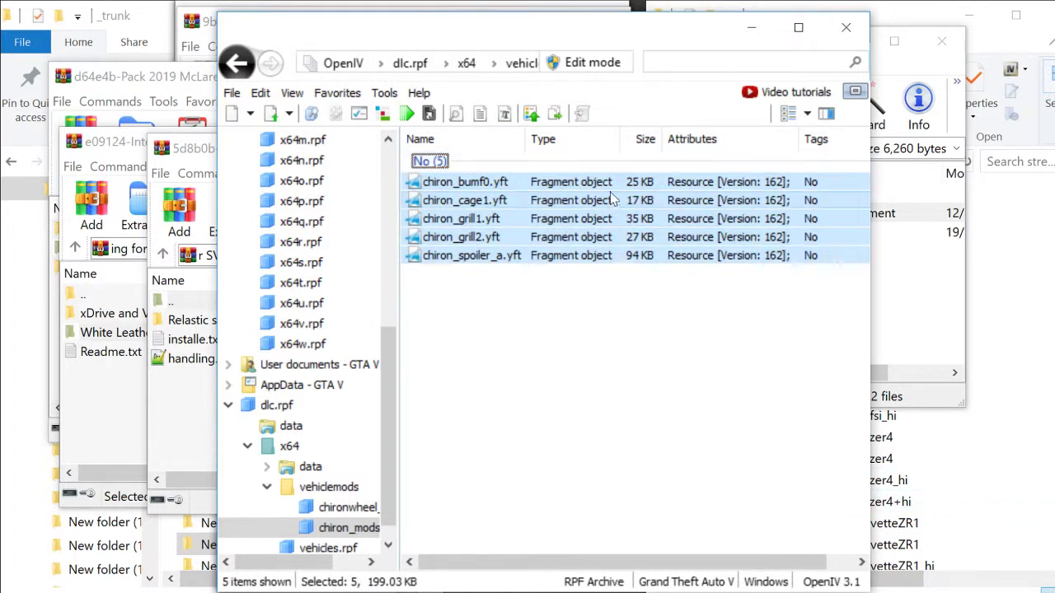
left_click_drag(615, 183, 1022, 231)
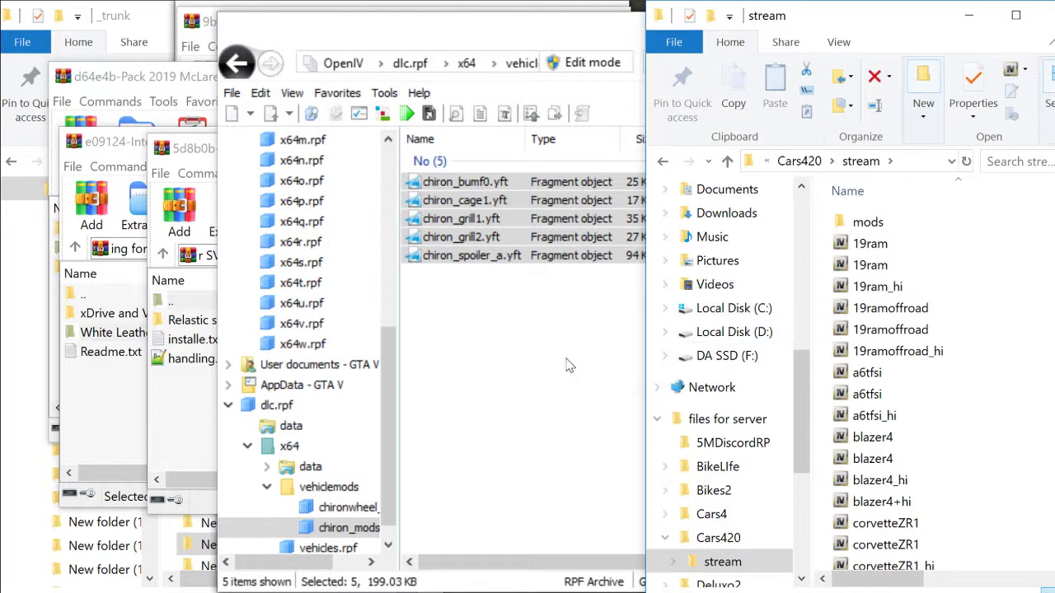
Copy the wheel_classique files from the chironwheel_mods.rpf package into the mods folder inside Cars420\stream
left_click(356, 510)
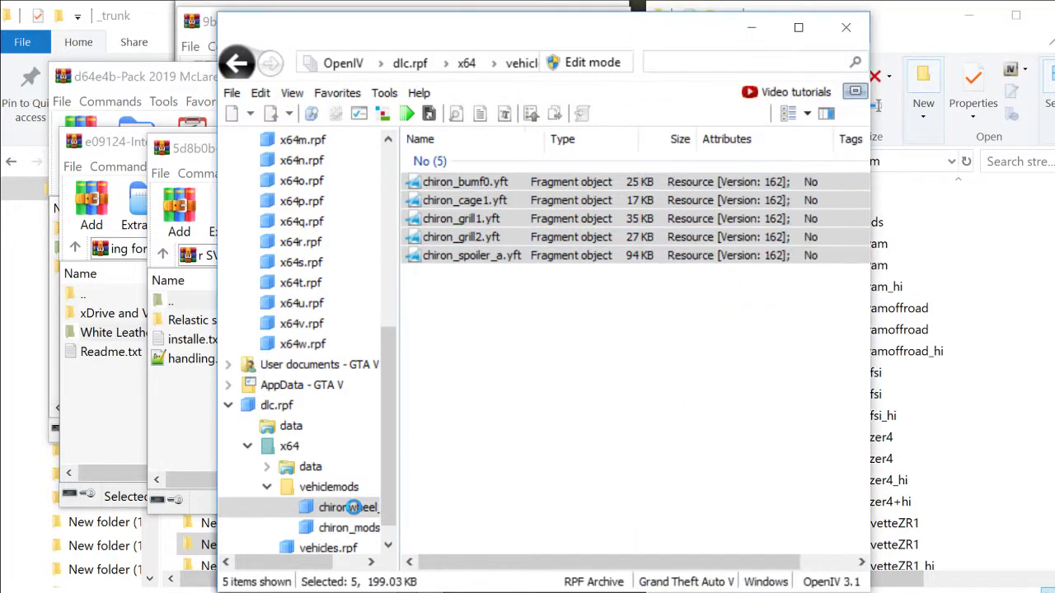
left_click_drag(528, 257, 921, 220)
left_click(566, 337)
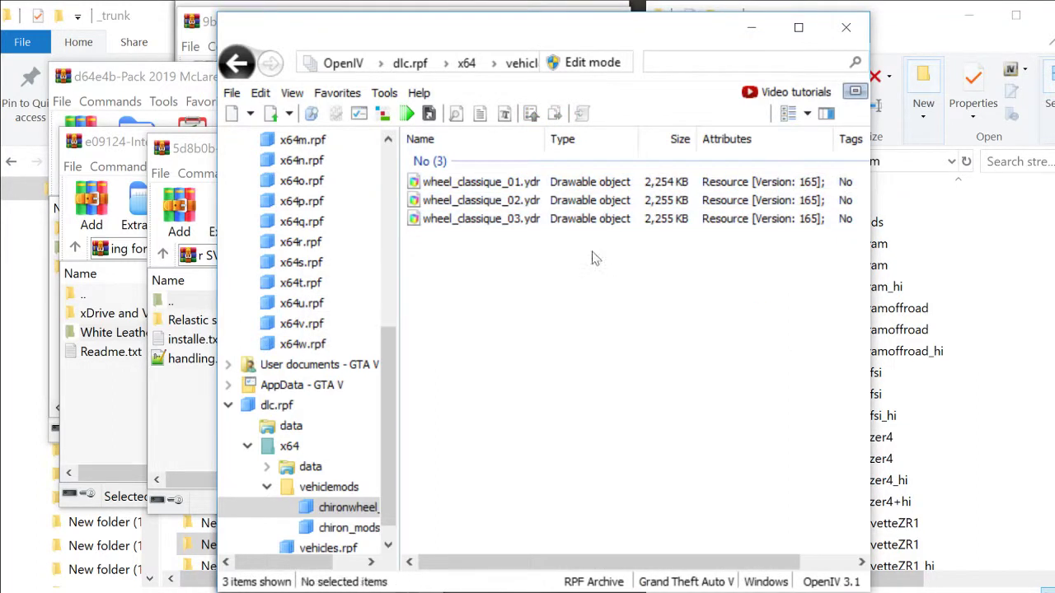
Copy all the 2017chiron and 2019chiron model and texture files from vehicles.rpf in the Chiron dlc.rpf into Cars420\stream
left_click(311, 548)
left_click_drag(501, 353, 424, 189)
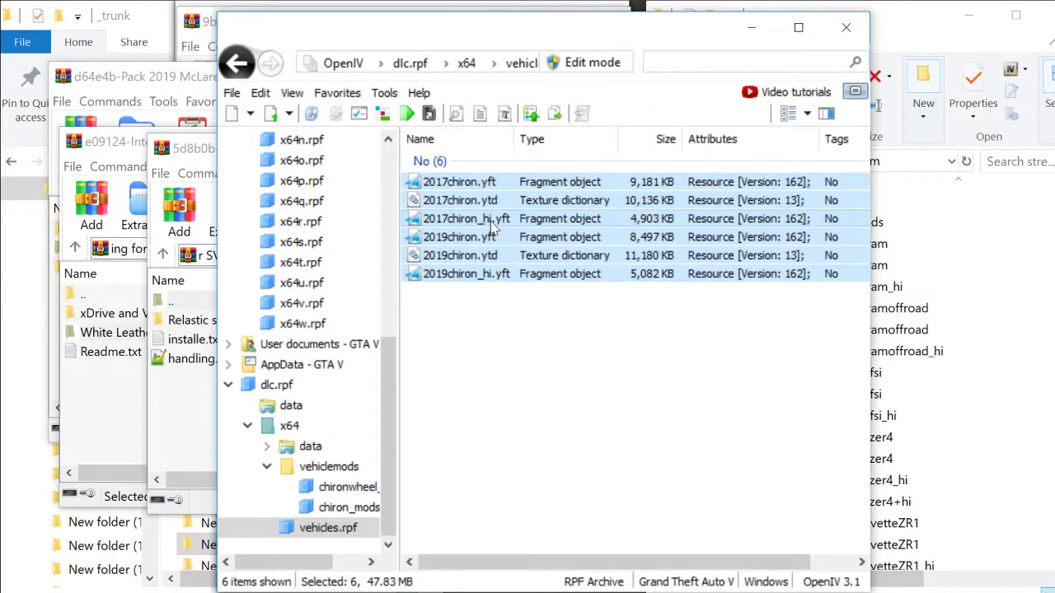
left_click_drag(489, 223, 945, 430)
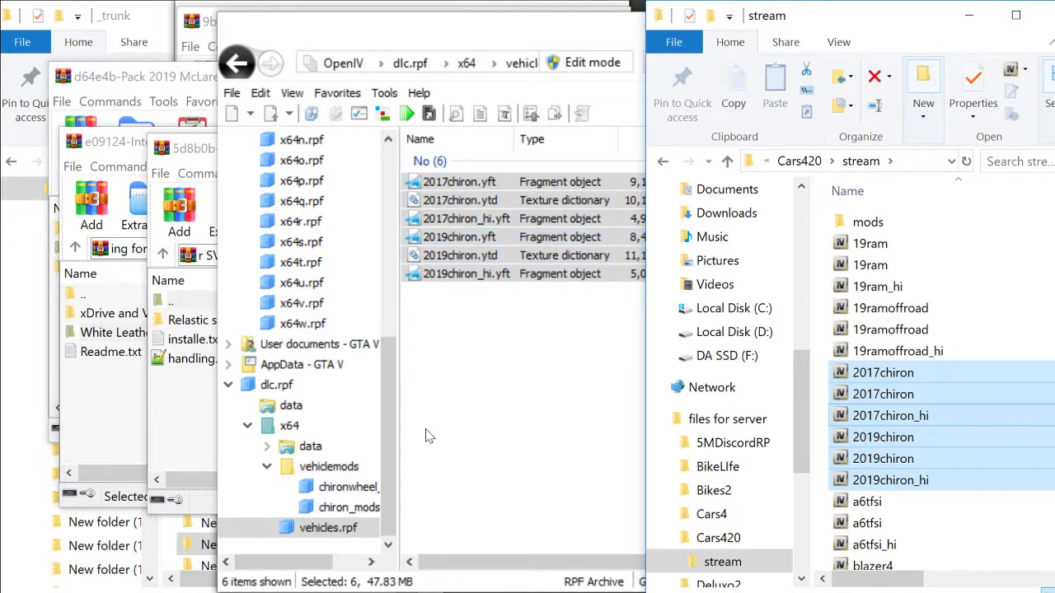
Copy carcols.meta, carvariations.meta, handling.meta and vehicles.meta from the Chiron dlc.rpf data folder into New folder (20) inside merger\_trunk
left_click(293, 407)
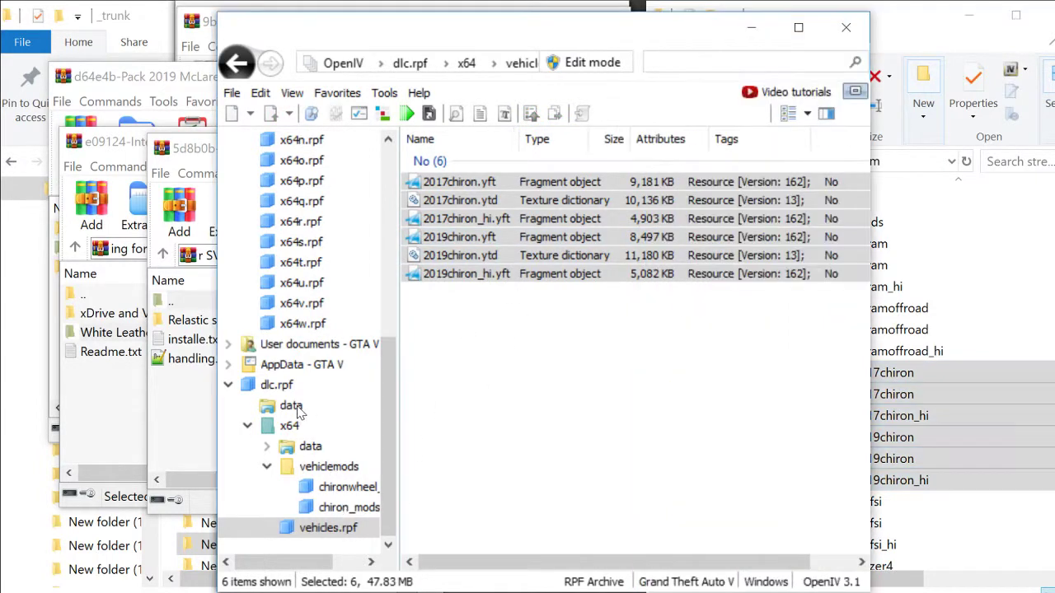
left_click_drag(451, 272, 482, 212)
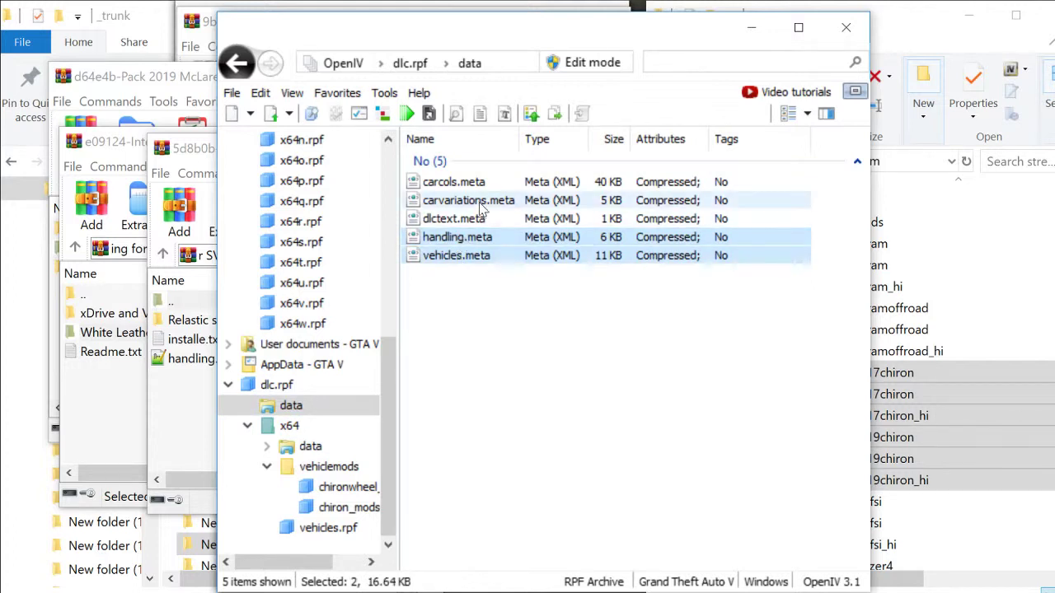
left_click(482, 206, "ctrl")
left_click(476, 186, "ctrl")
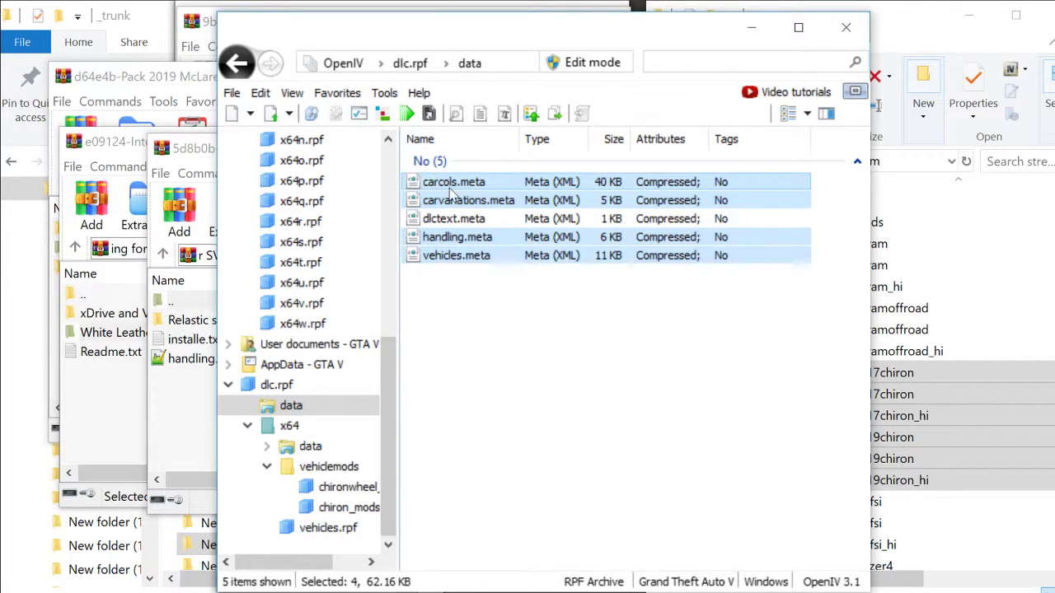
left_click_drag(452, 188, 209, 567)
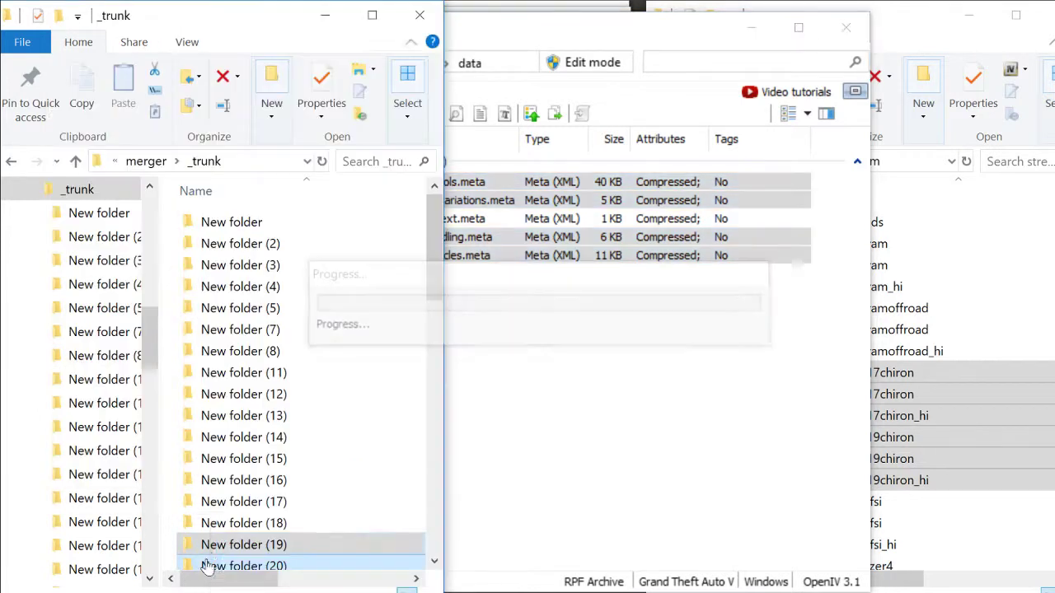
left_click(261, 567)
left_click(555, 329)
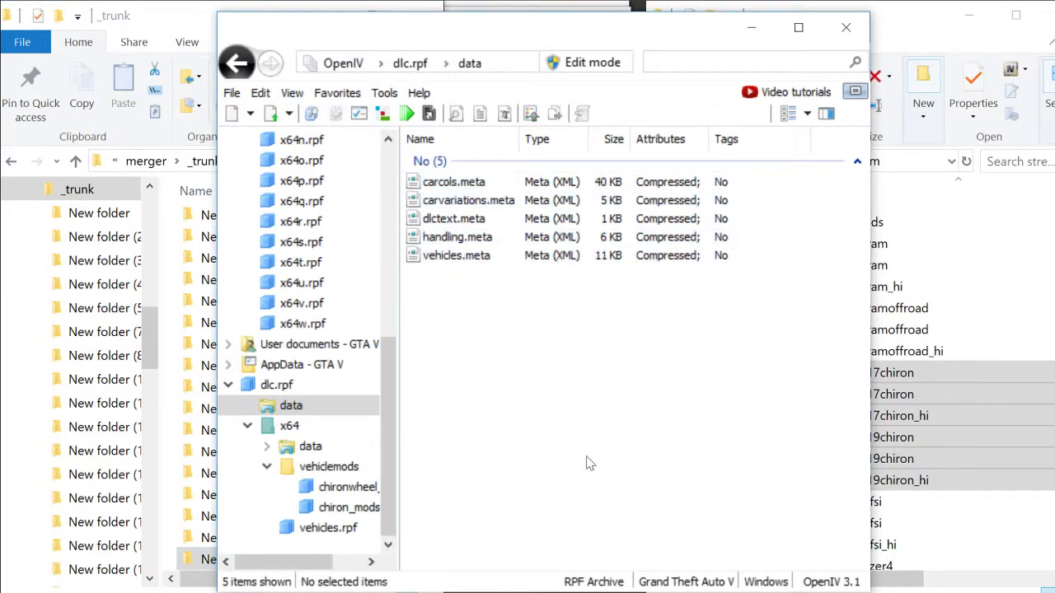
Look through the open archives and bring up the 2017-2019 Chiron GTA5mods handling archive
left_click(95, 590)
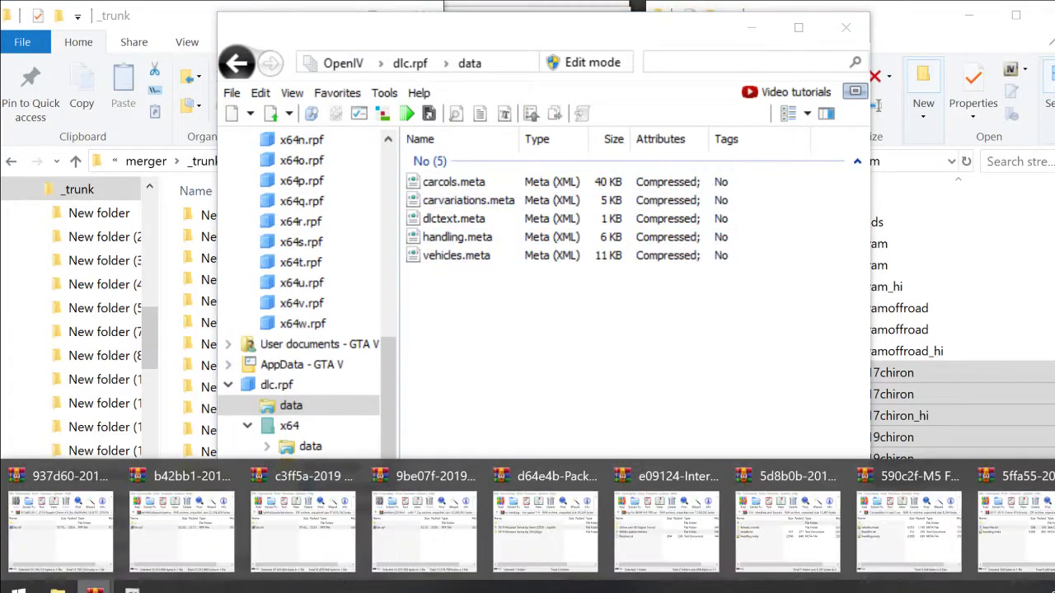
mouse_move(72, 547)
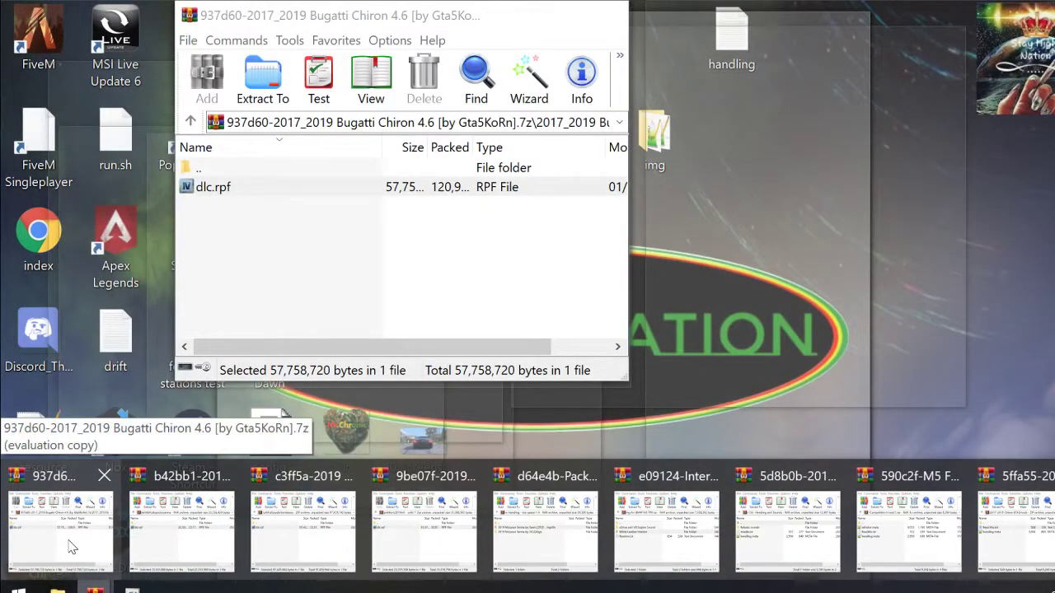
mouse_move(224, 559)
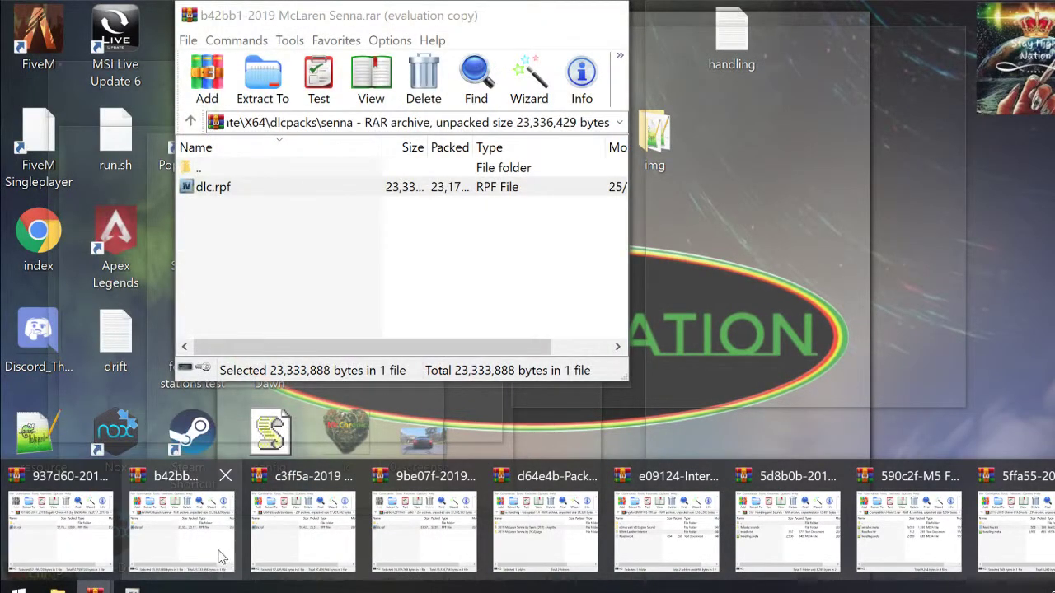
mouse_move(509, 529)
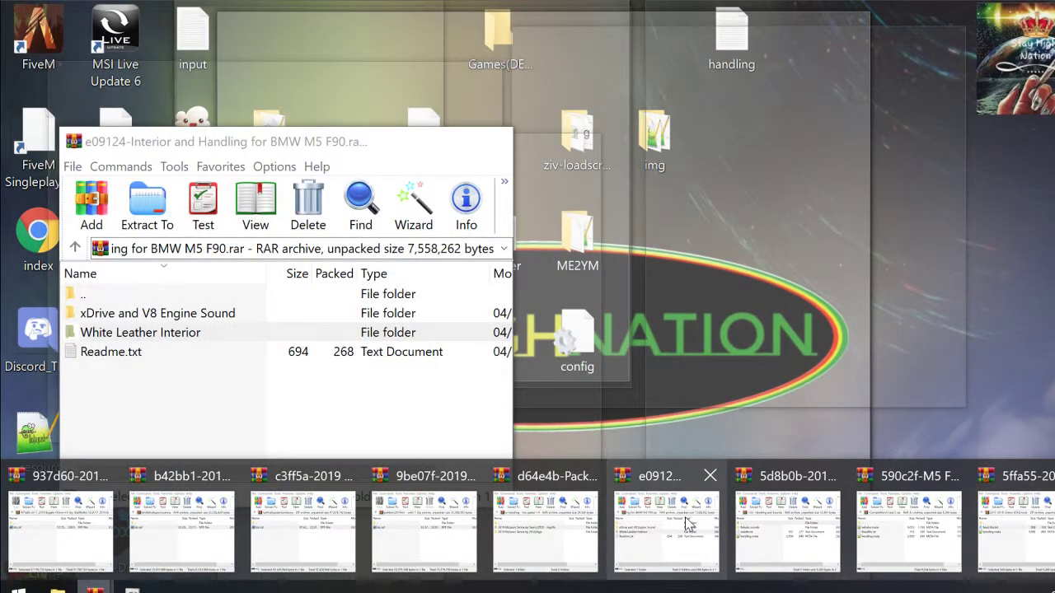
mouse_move(786, 517)
mouse_move(891, 516)
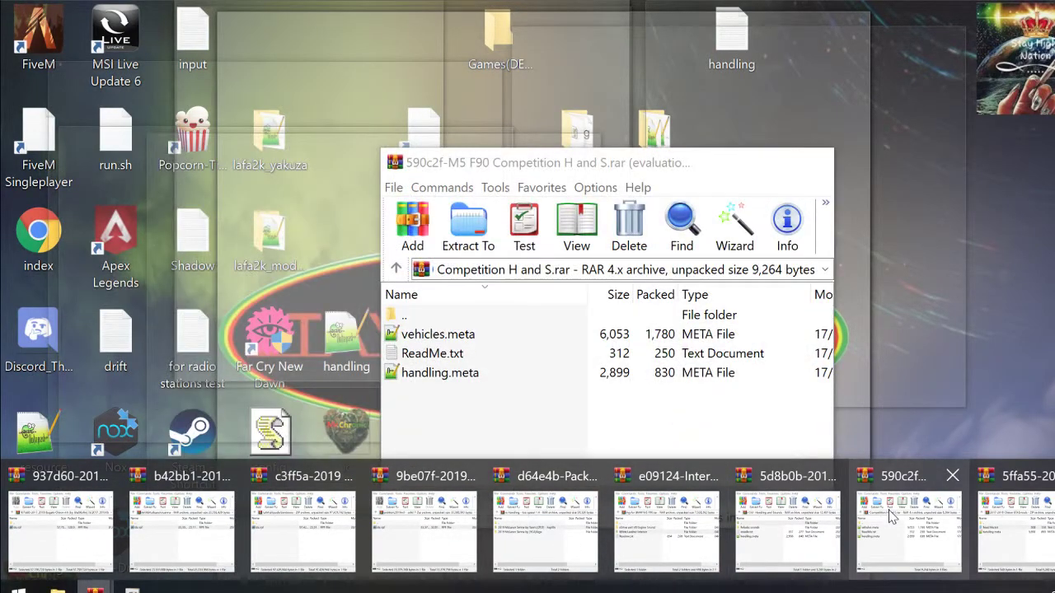
mouse_move(1013, 519)
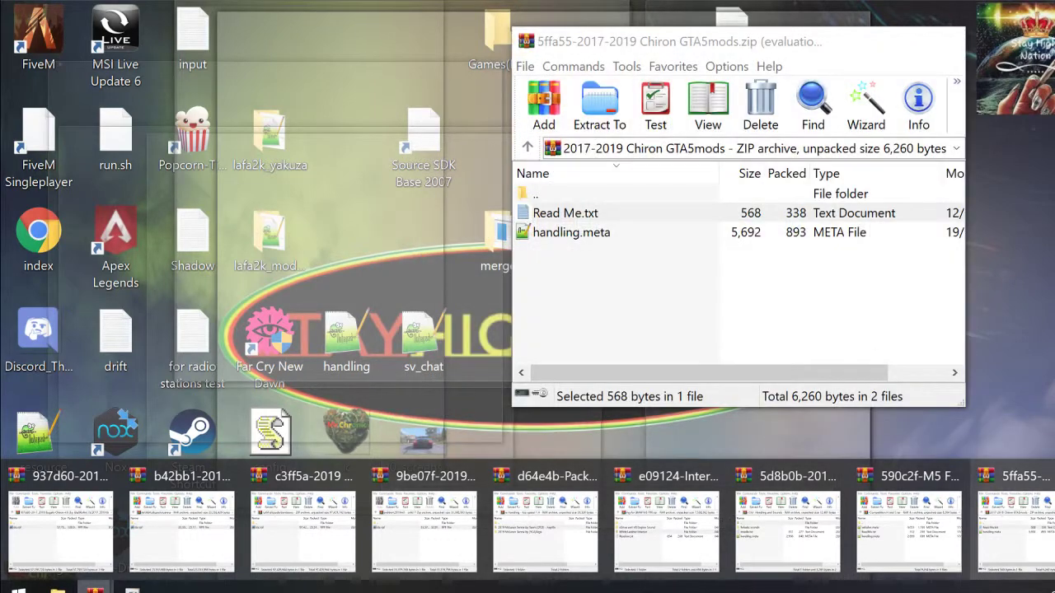
left_click(1013, 519)
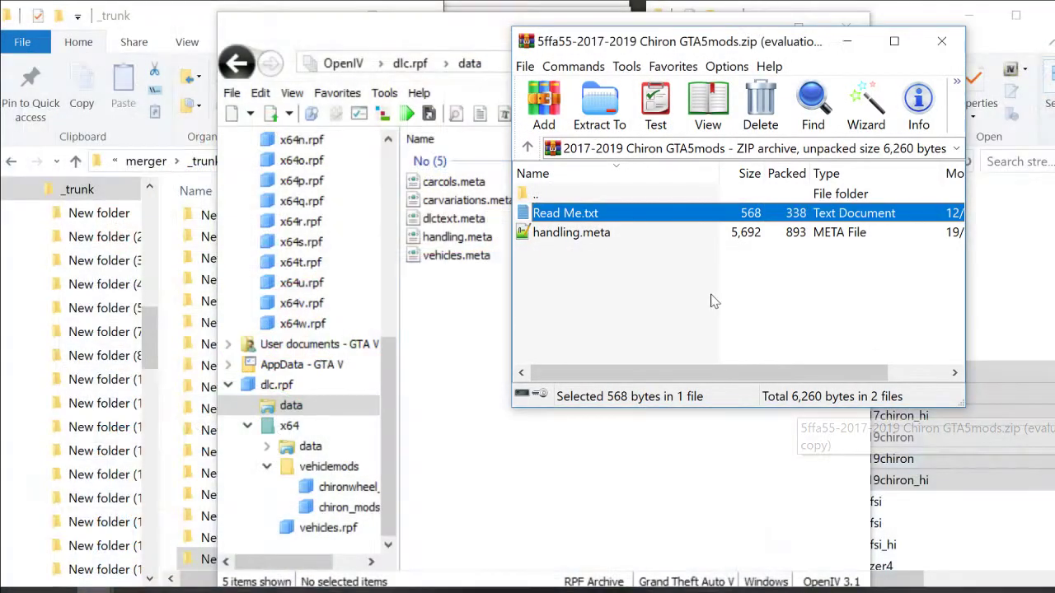
Examine which cars the handling.meta in the 2017-2019 Chiron GTA5mods archive covers, and close the file
double_click(577, 233)
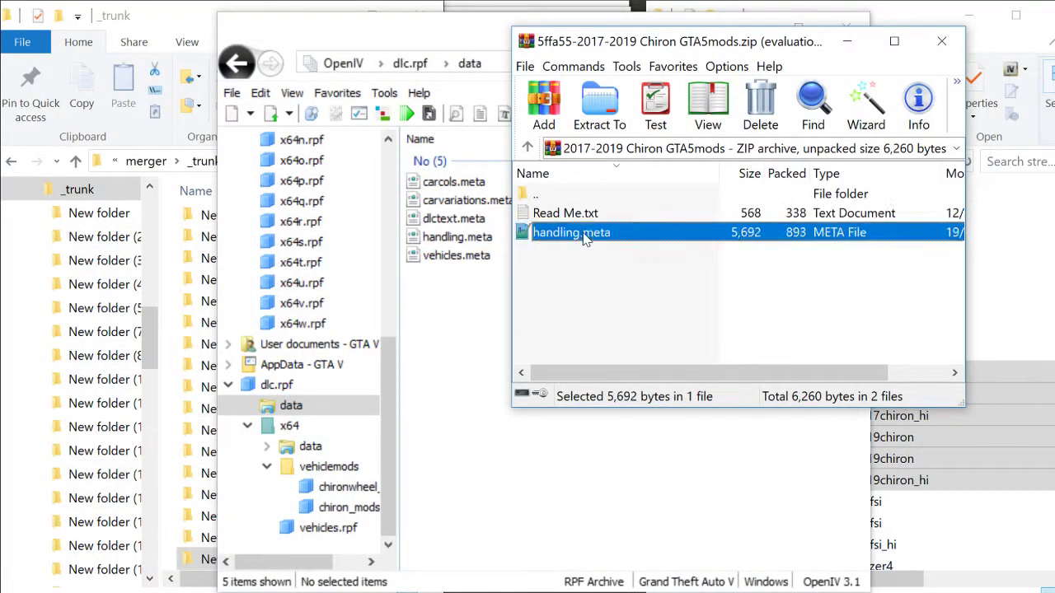
scroll(527, 338, "down", 17)
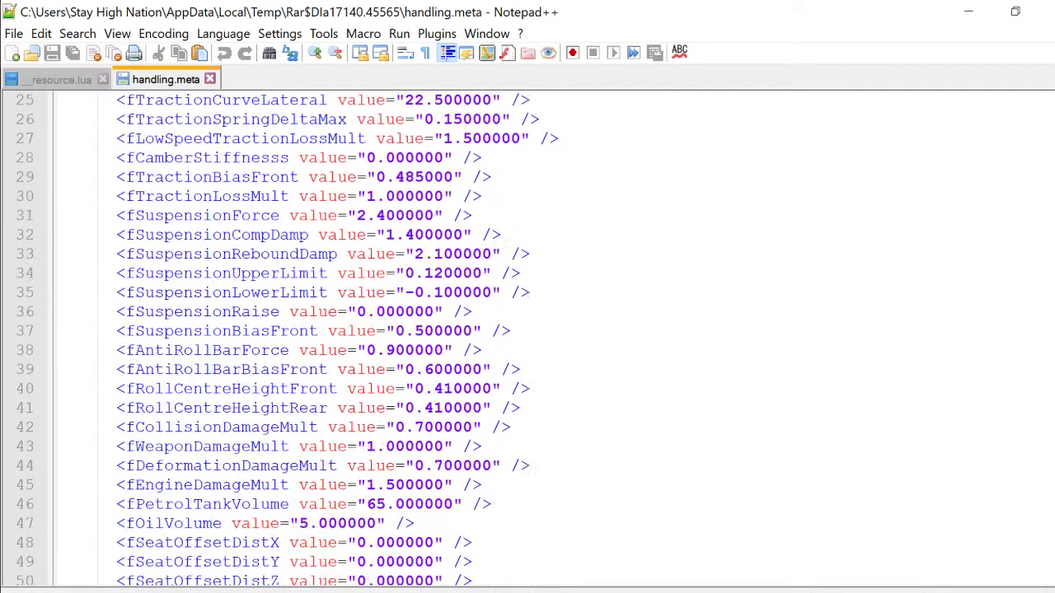
scroll(527, 338, "up", 3)
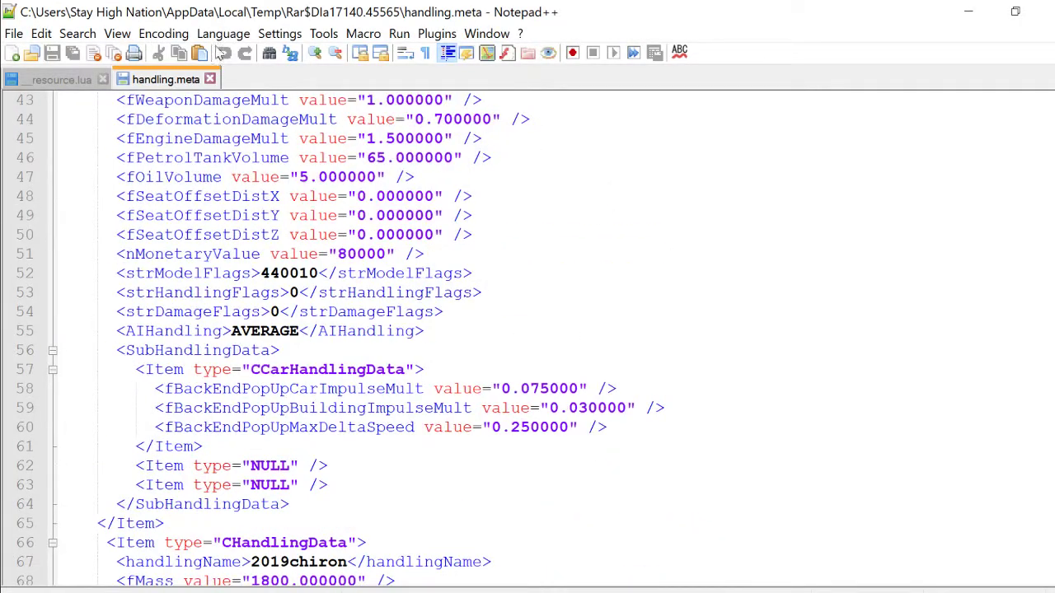
left_click(211, 80)
left_click(968, 12)
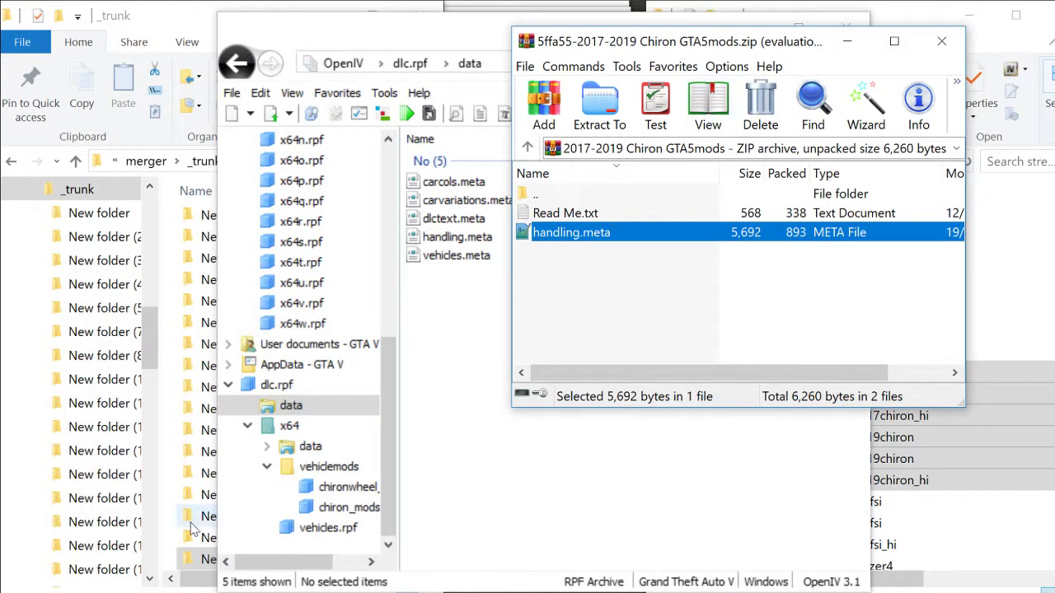
Close the Chiron dlc.rpf window and check the contents of New folder (20) before returning to _trunk
left_click(346, 23)
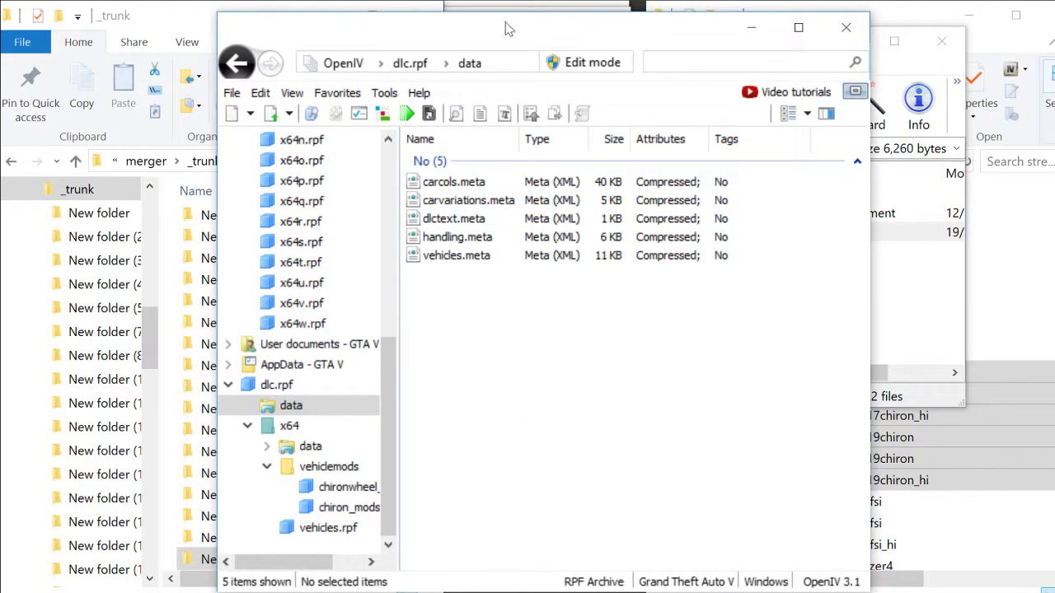
left_click(845, 27)
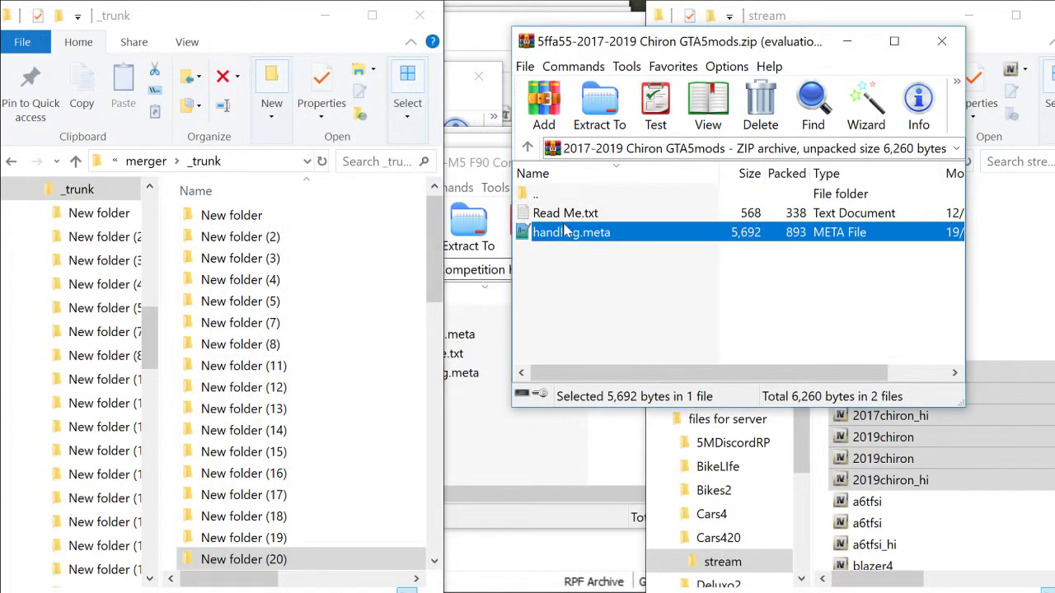
scroll(236, 557, "down", 1)
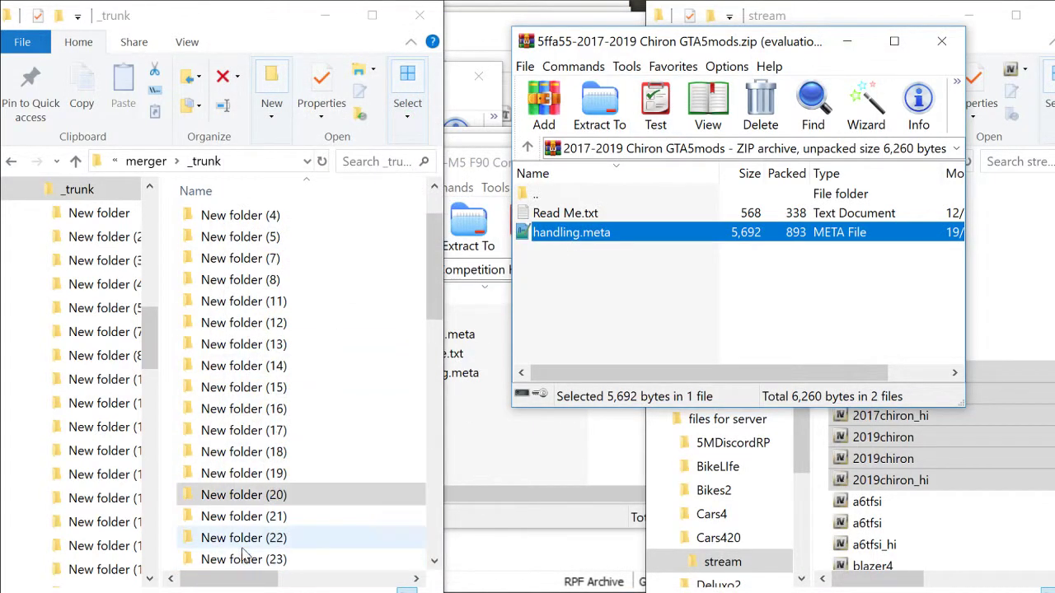
double_click(309, 496)
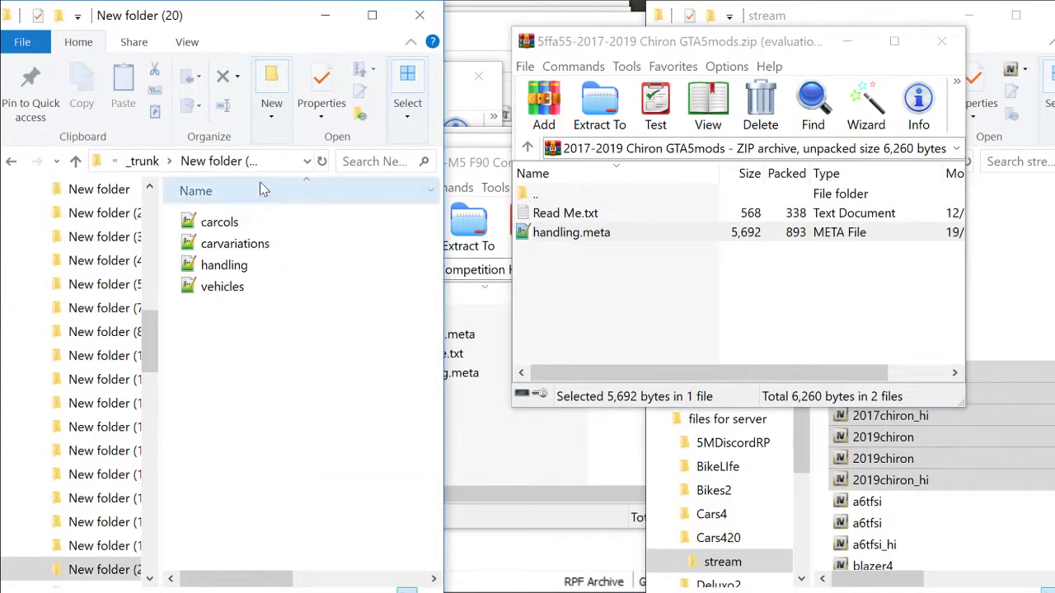
left_click(142, 161)
Replace handling.meta in New folder (20) with the one from the Chiron GTA5mods archive and close the archive
left_click(561, 235)
left_click_drag(560, 235, 299, 560)
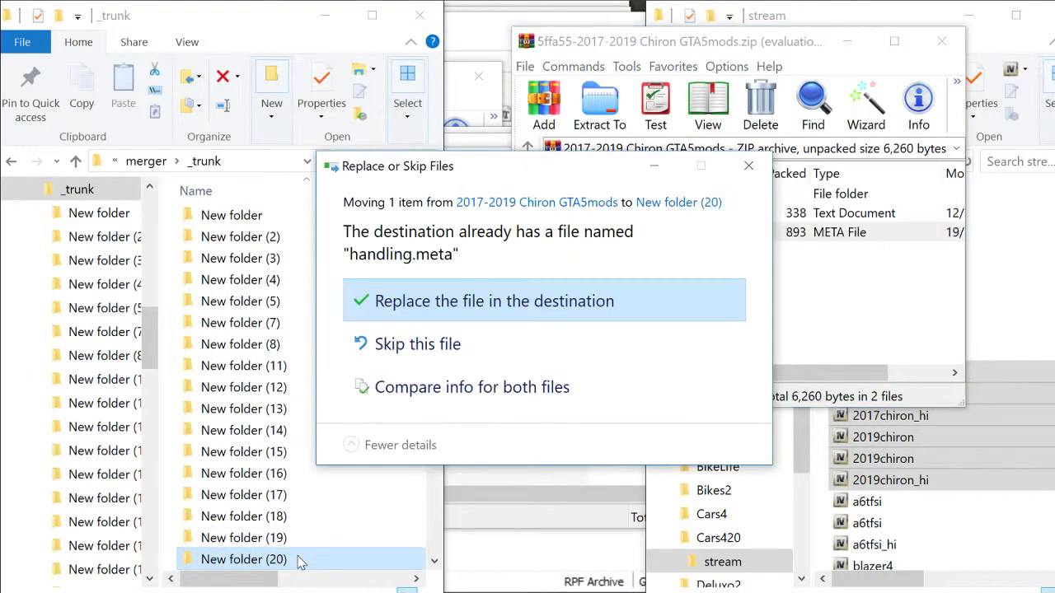
left_click(482, 303)
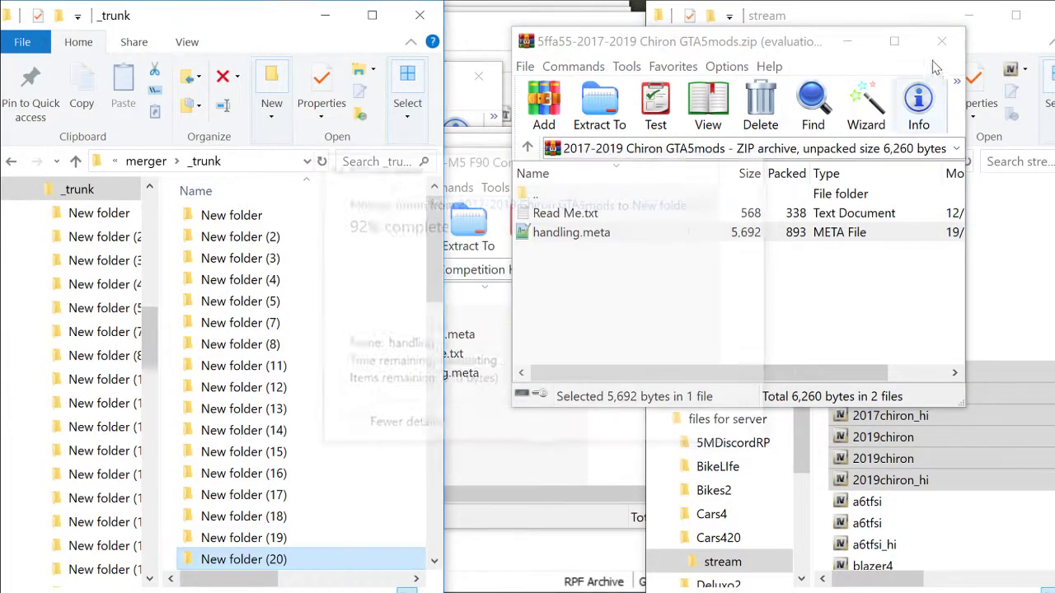
left_click(941, 42)
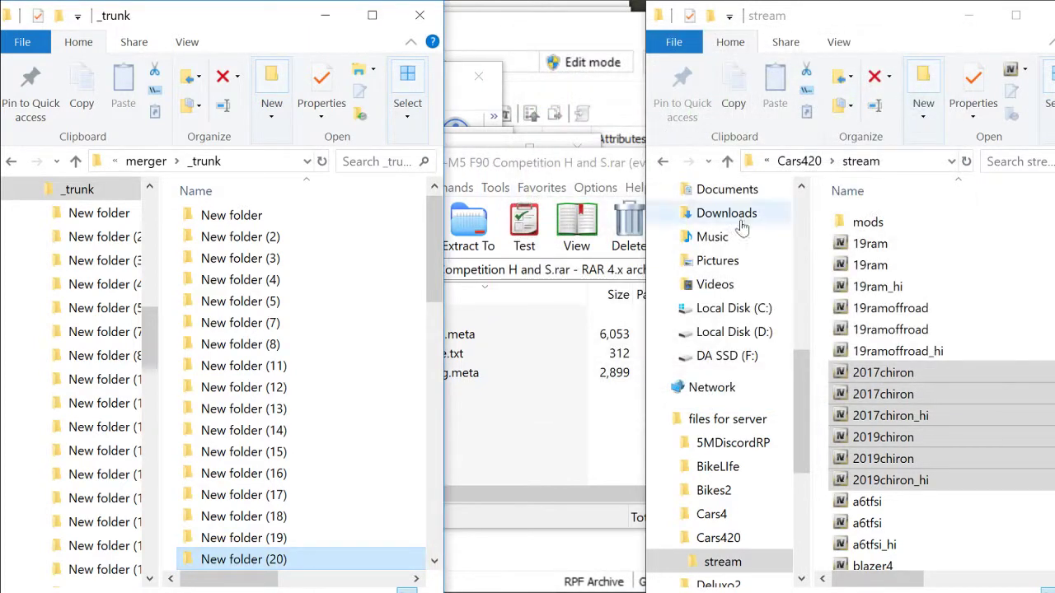
Copy senna.yft, senna.ytd and senna_hi.yft from x64\vehicles.rpf in the McLaren Senna dlc.rpf into Cars420\stream
left_click(500, 171)
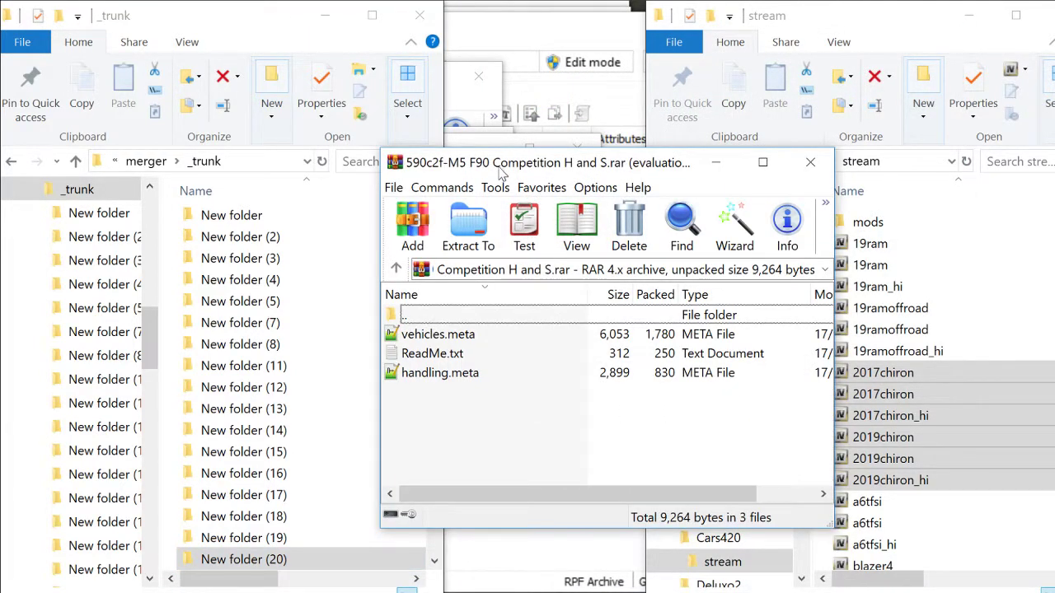
left_click(131, 587)
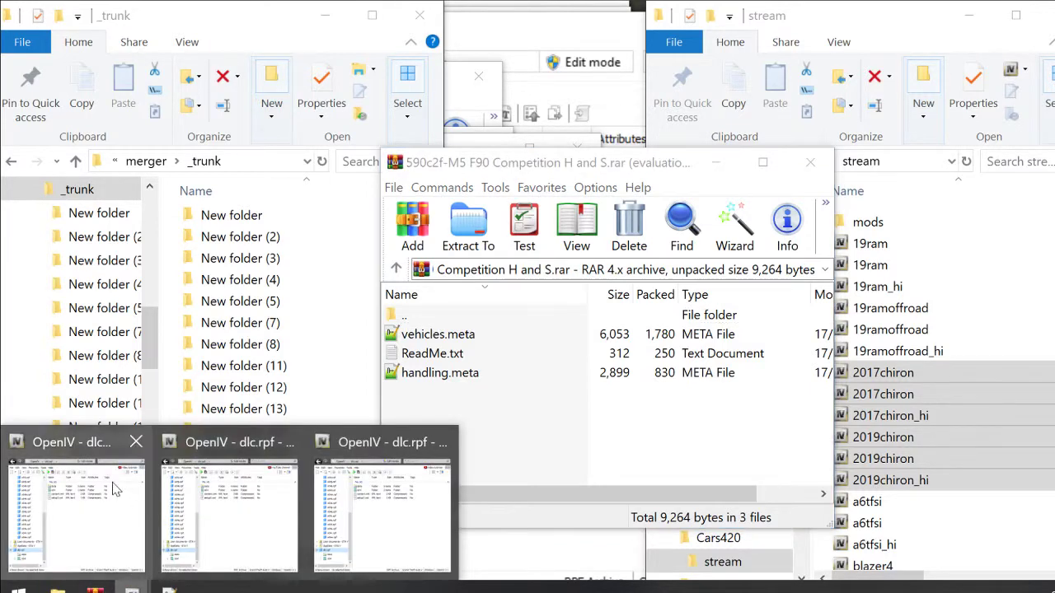
left_click(115, 489)
left_click(492, 202)
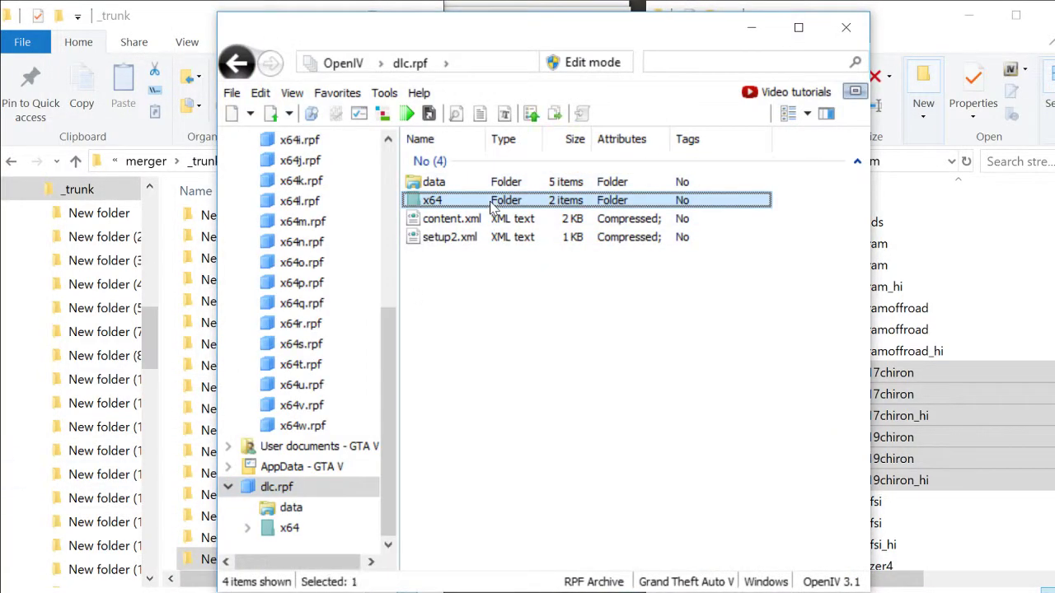
double_click(492, 203)
double_click(493, 205)
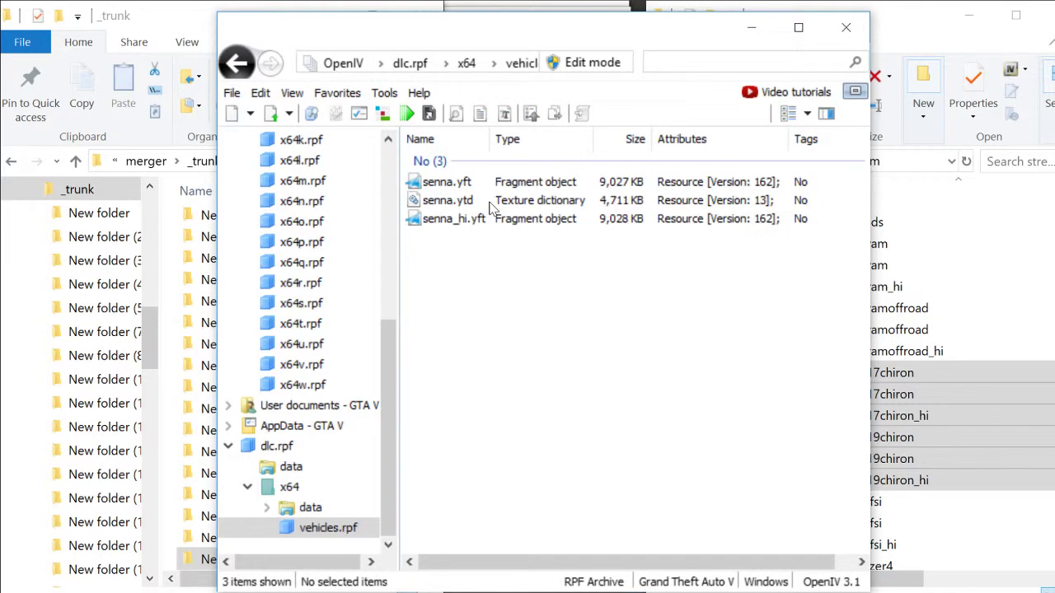
left_click_drag(449, 265, 1005, 346)
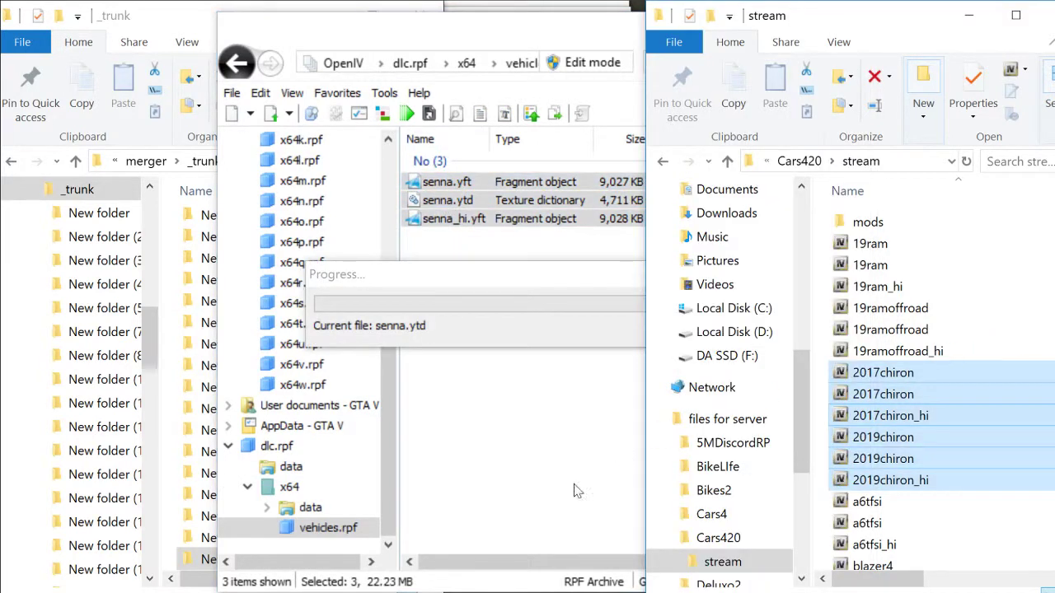
Copy carcols.meta, carvariations.meta, handling.meta and vehicles.meta from the Senna dlc.rpf data folder into New folder (21) inside merger\_trunk
left_click(317, 508)
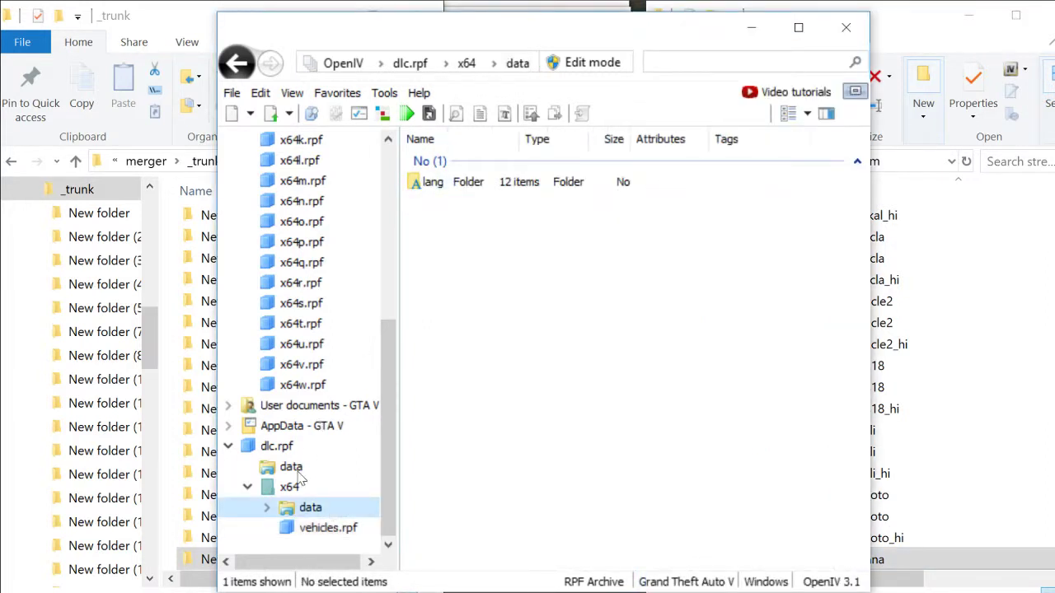
left_click(295, 470)
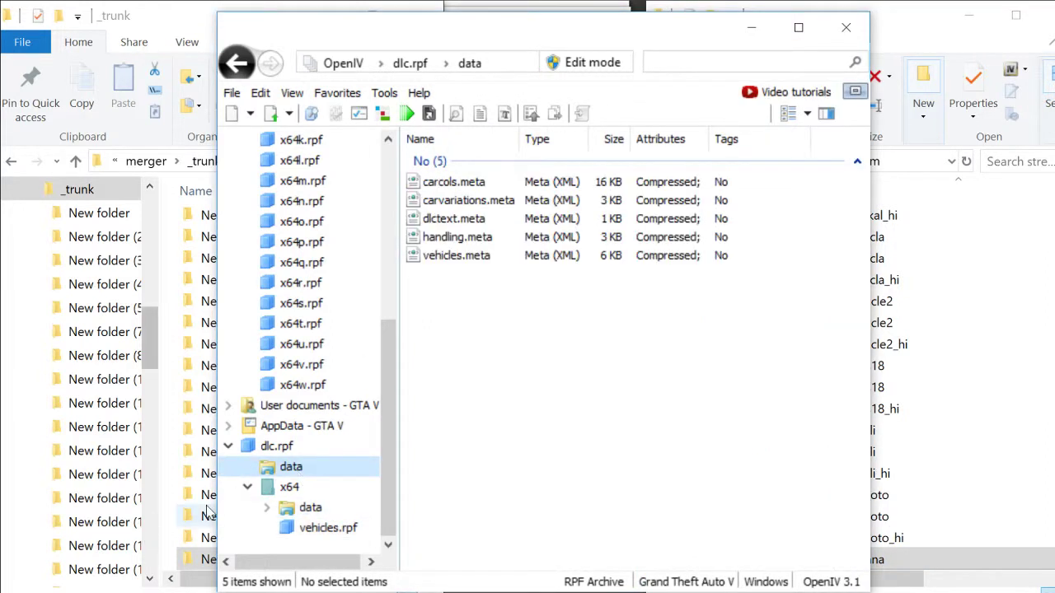
left_click(464, 185)
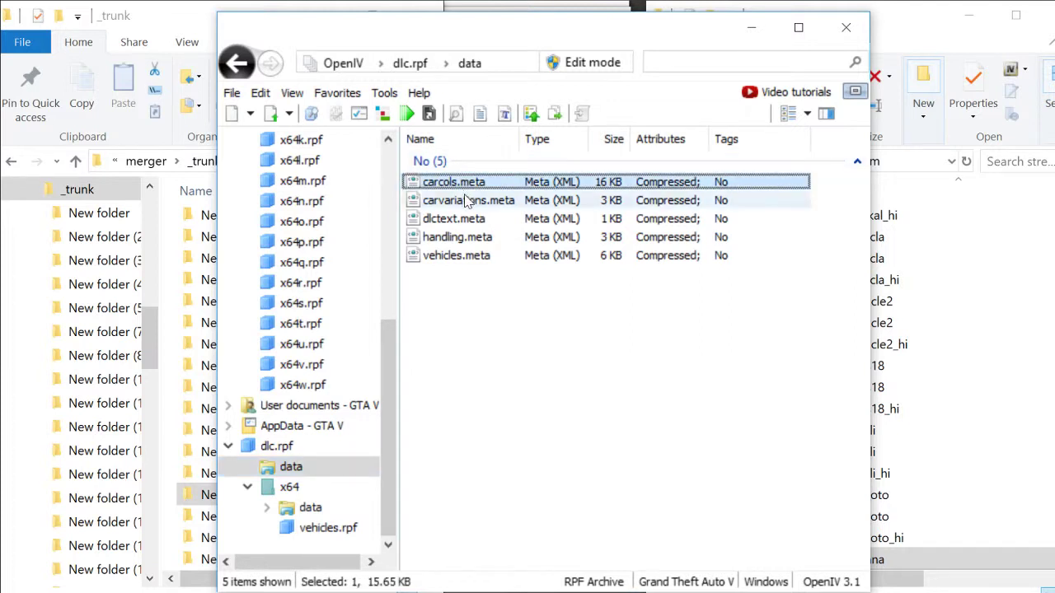
left_click(467, 201, "ctrl")
left_click(461, 237, "ctrl")
left_click(458, 257, "ctrl")
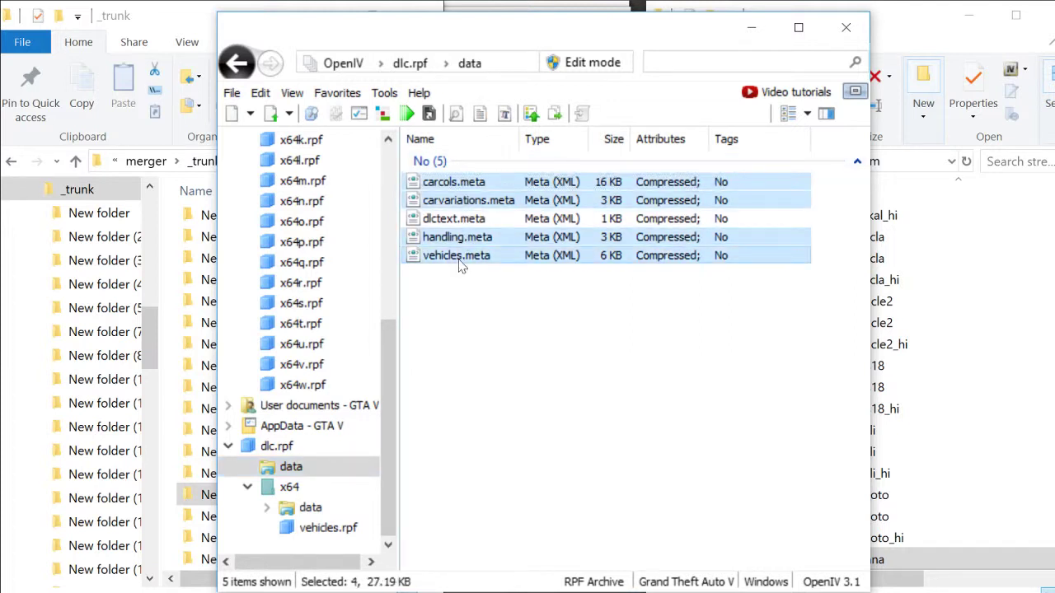
left_click_drag(462, 263, 201, 513)
left_click(294, 518)
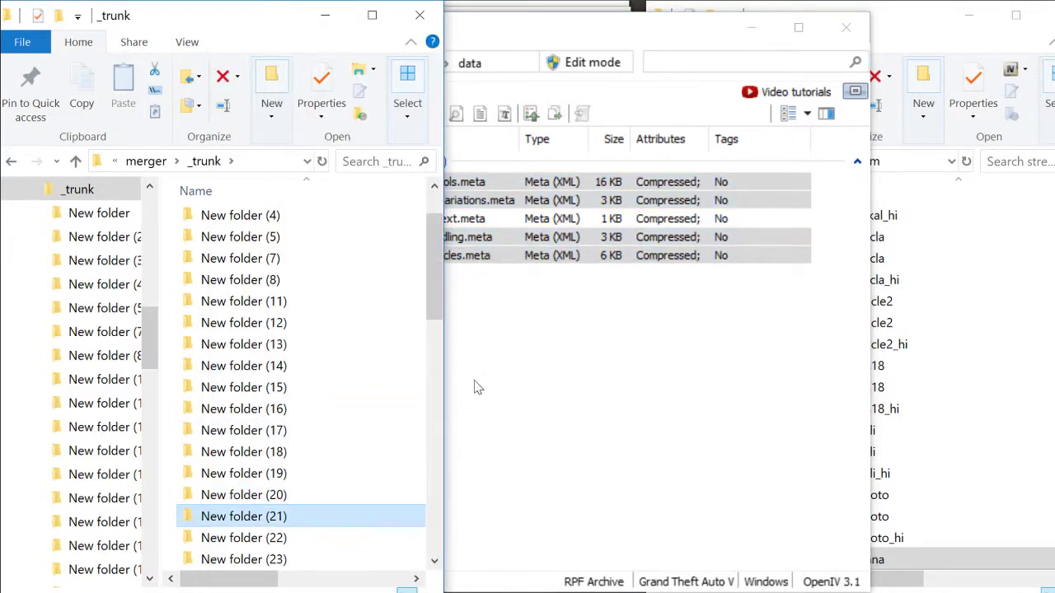
Close the Senna dlc.rpf window and the finished Bugatti Chiron and 2019 McLaren Senna car archives
left_click(528, 359)
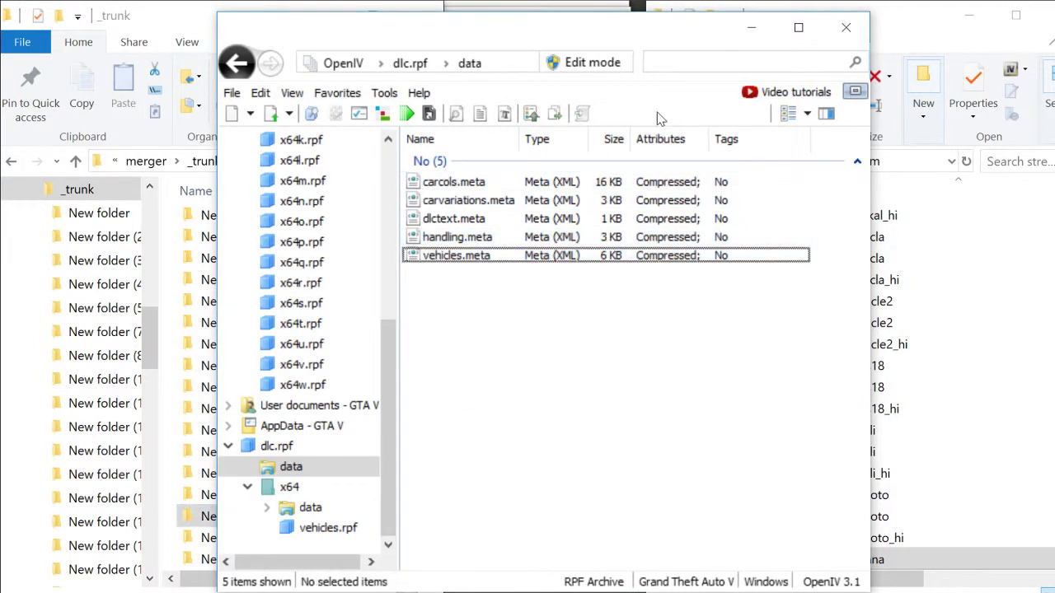
left_click(845, 29)
left_click(512, 414)
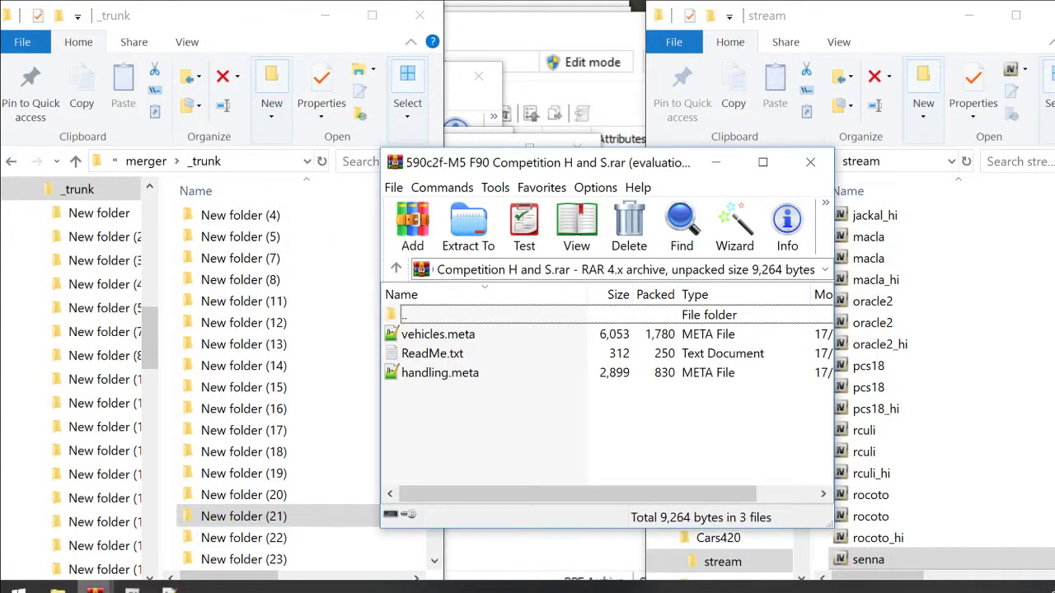
mouse_move(94, 589)
mouse_move(87, 541)
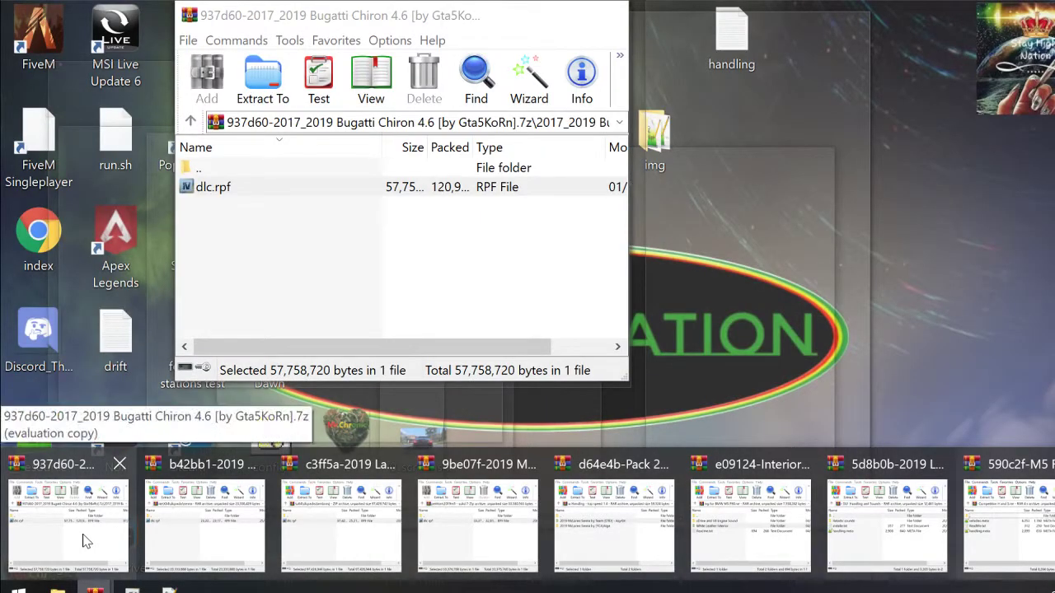
left_click(120, 465)
mouse_move(118, 520)
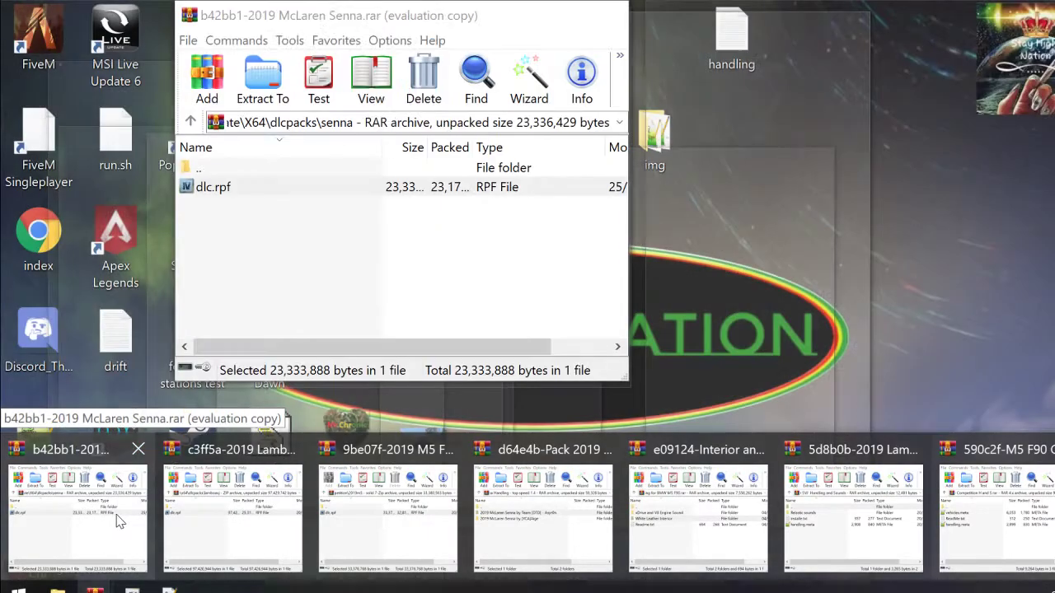
left_click(138, 449)
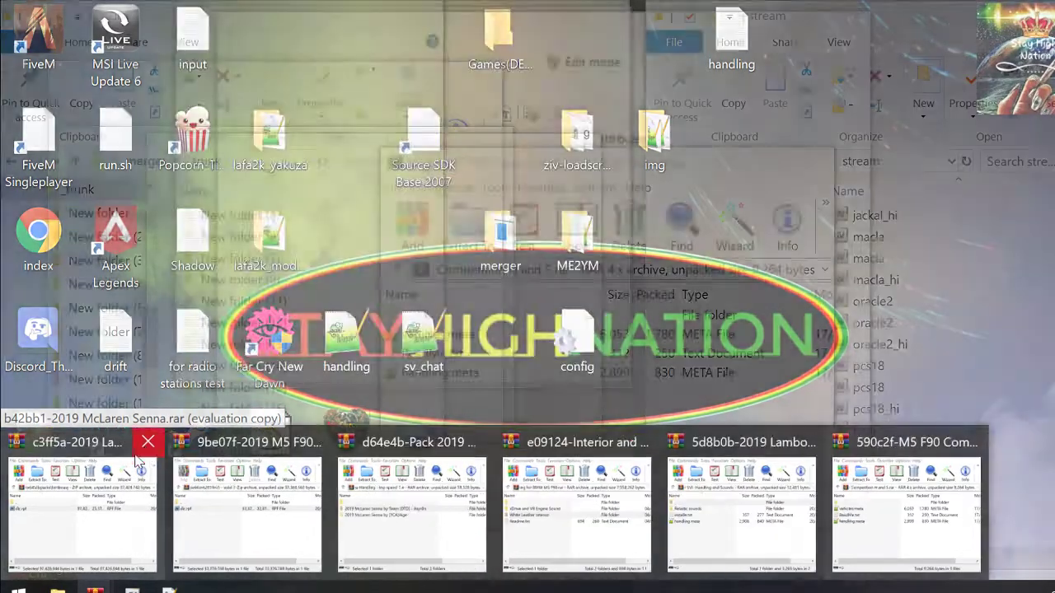
Inspect handling.meta from the Team [DTD] folder of the McLaren Senna handling pack, then close the file
mouse_move(110, 511)
mouse_move(425, 515)
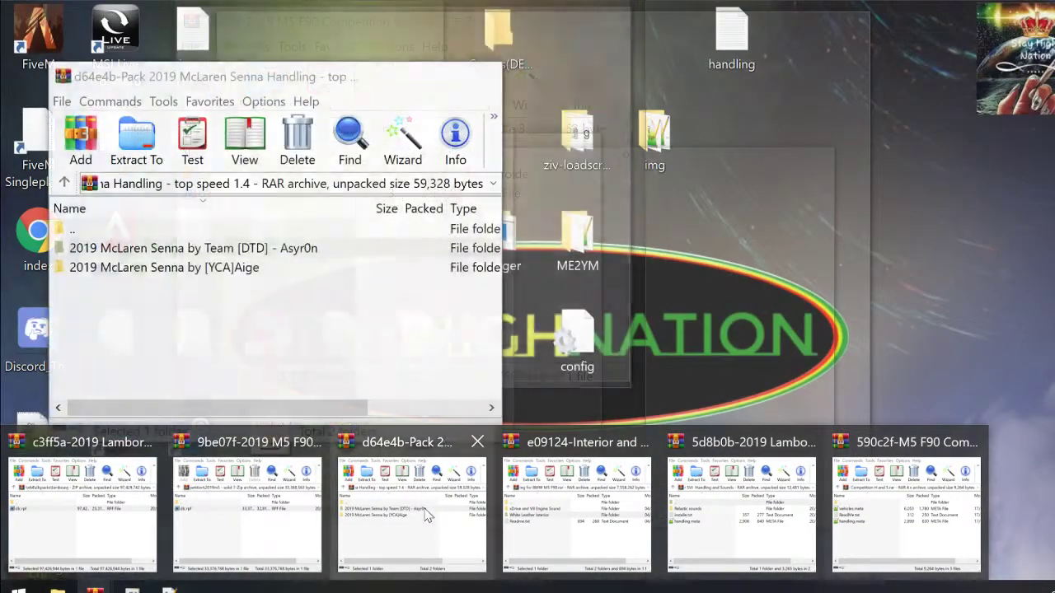
left_click(424, 519)
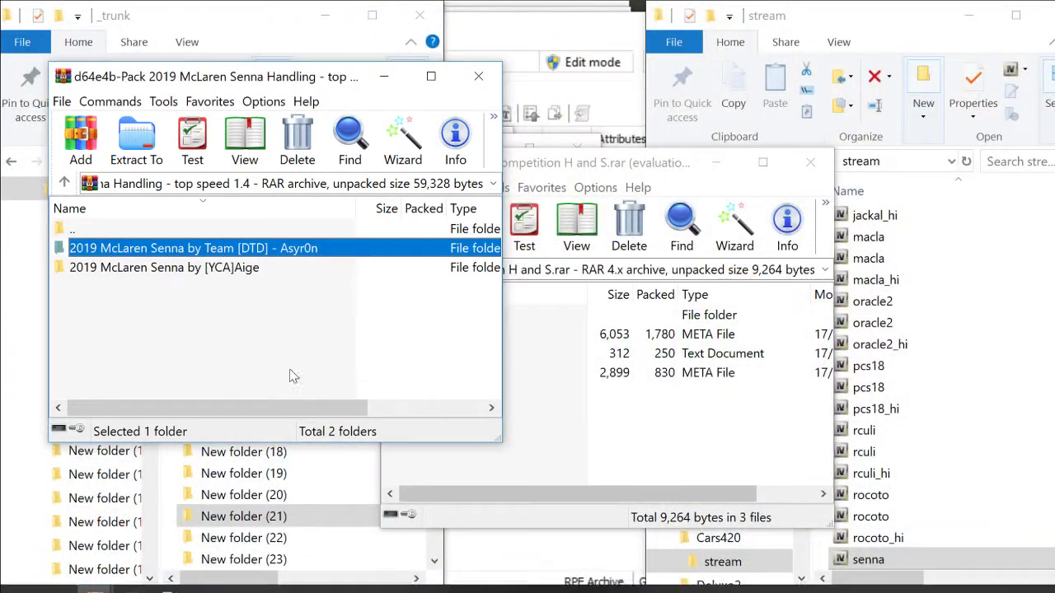
double_click(230, 248)
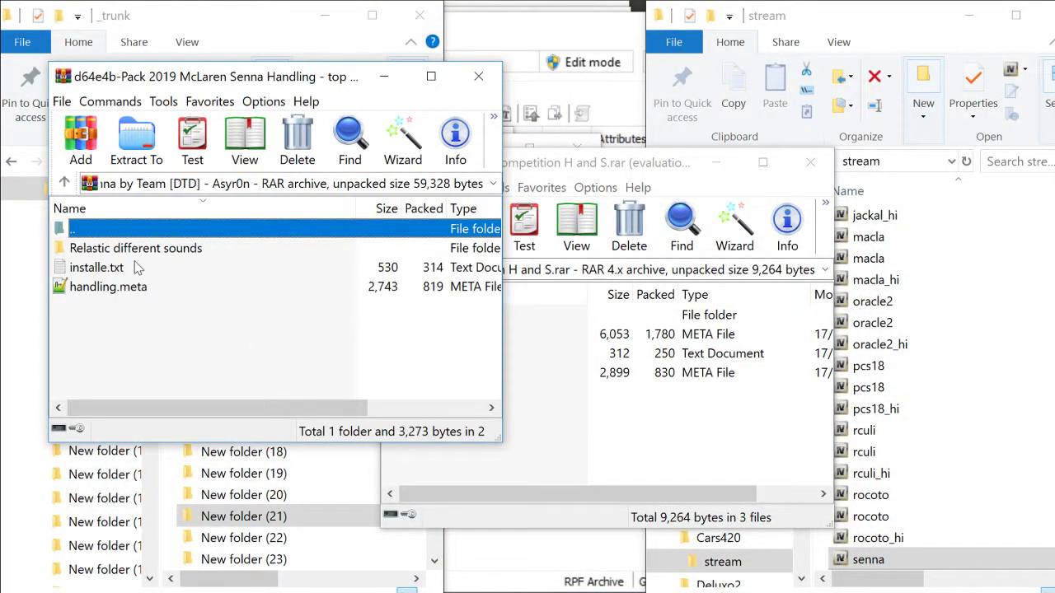
double_click(144, 289)
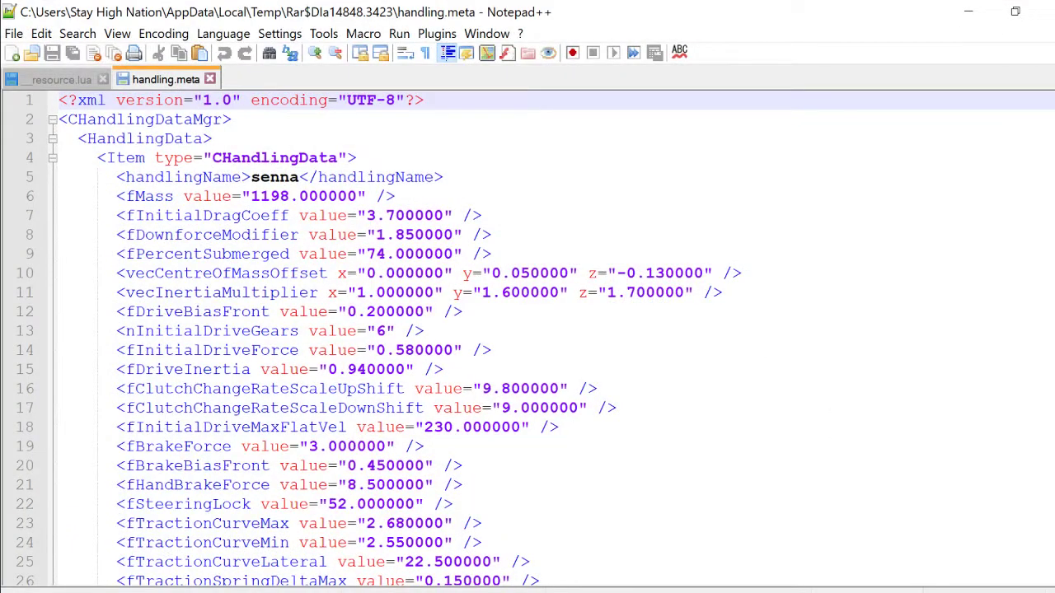
scroll(527, 330, "down", 13)
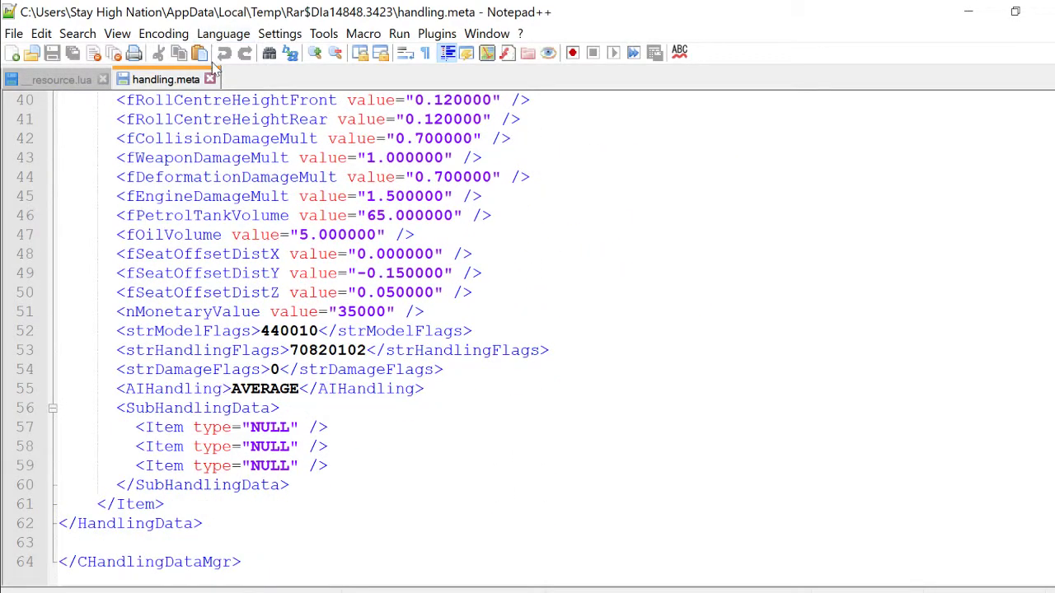
left_click(210, 79)
left_click(970, 17)
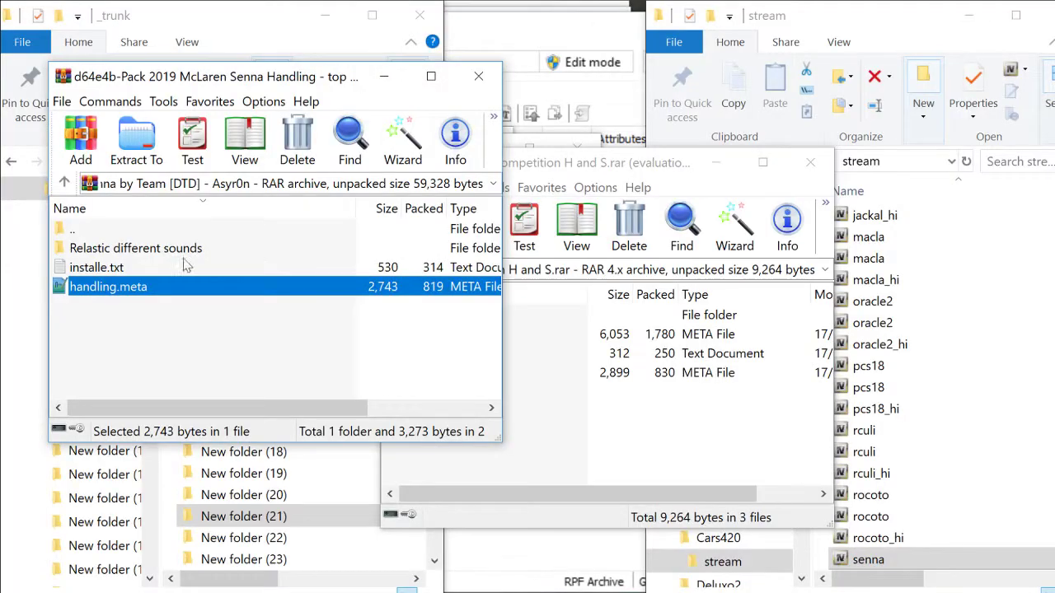
Look through the Relastic different sounds folder of the Team [DTD] version and return to the pack's two version folders
double_click(127, 248)
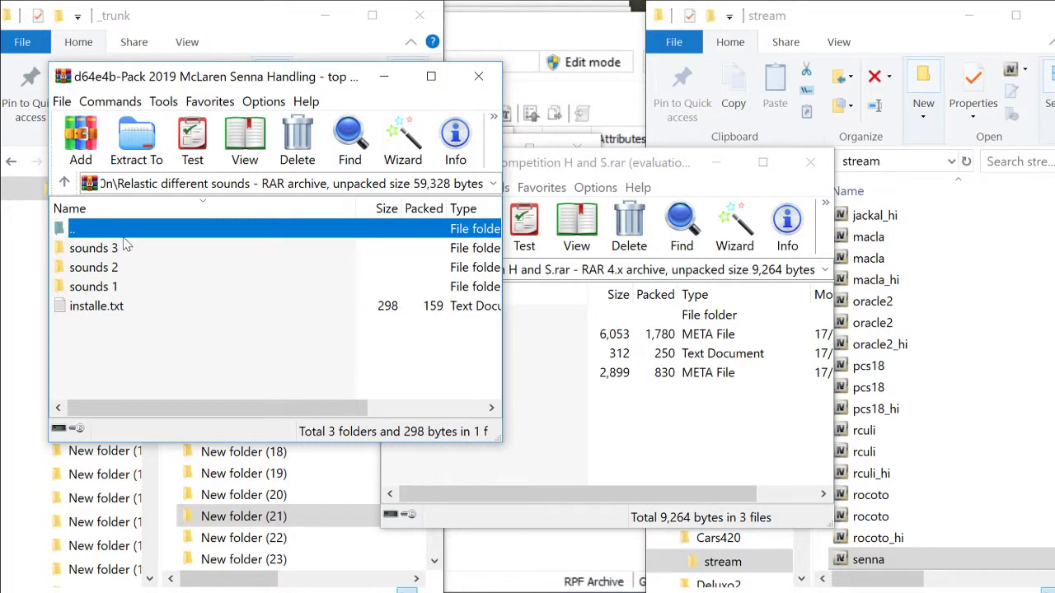
double_click(129, 252)
double_click(123, 229)
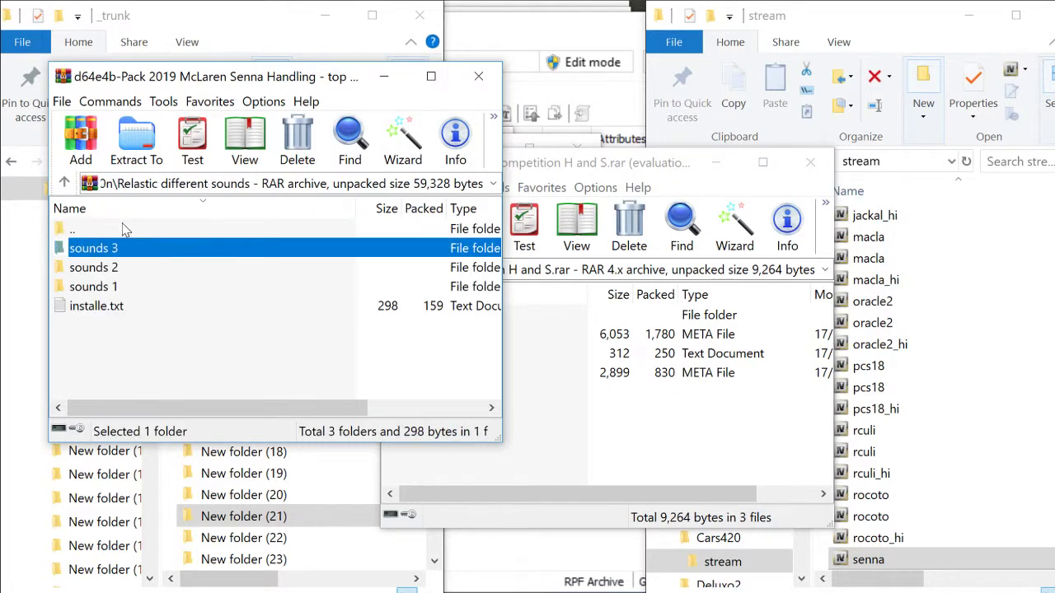
double_click(124, 229)
double_click(119, 229)
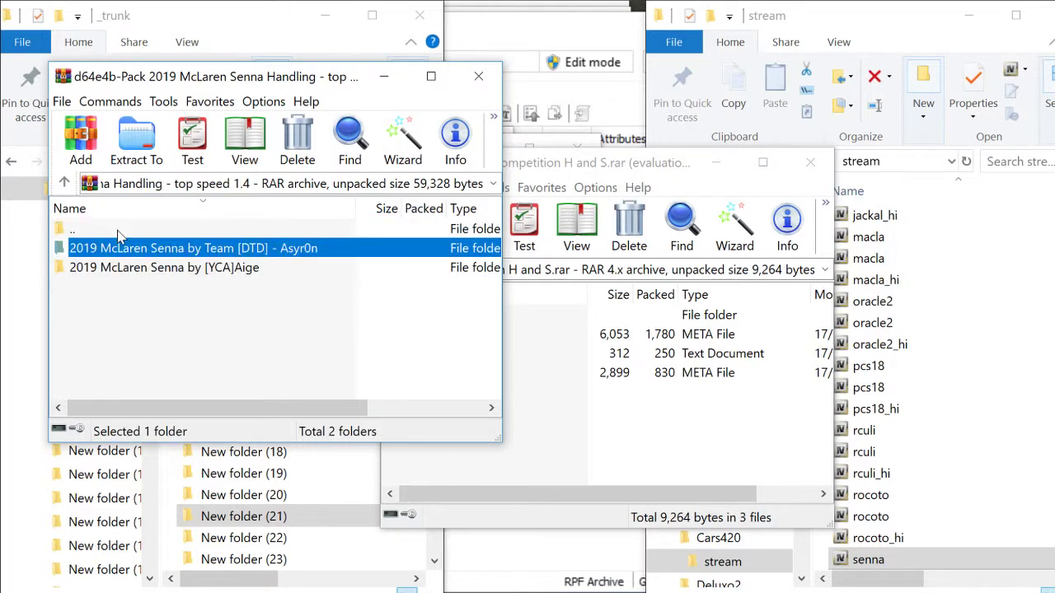
Inspect handling.meta from the [YCA] version folder of the Senna handling pack and close the file
double_click(118, 272)
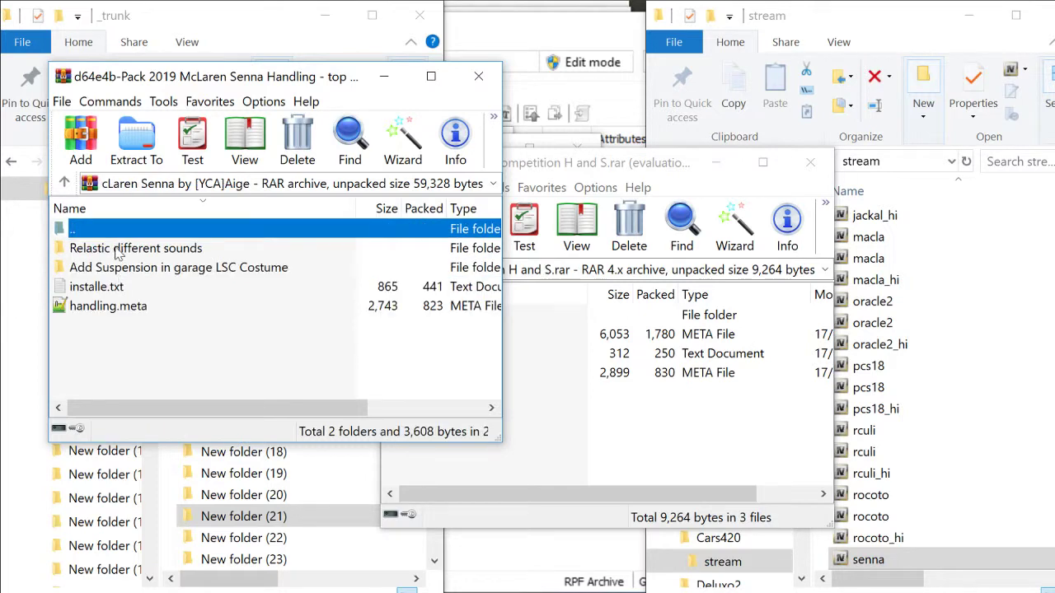
double_click(113, 308)
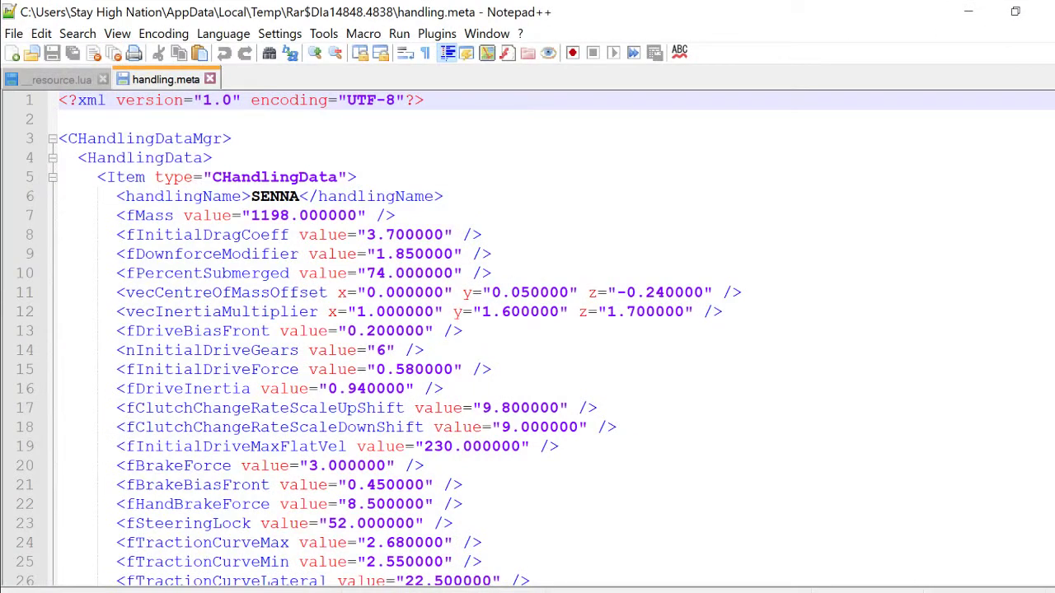
left_click(211, 79)
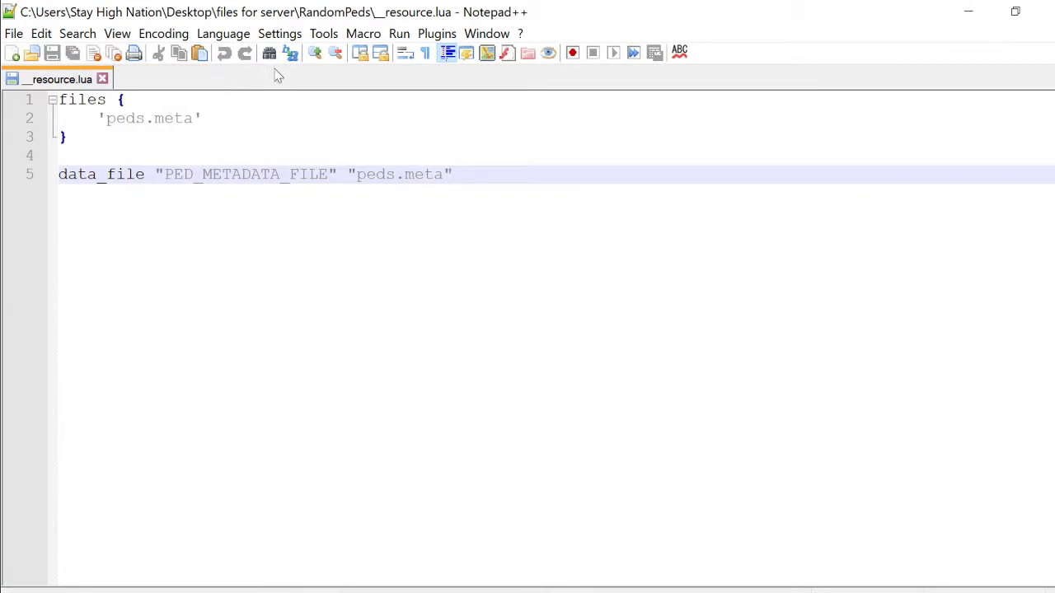
left_click(967, 10)
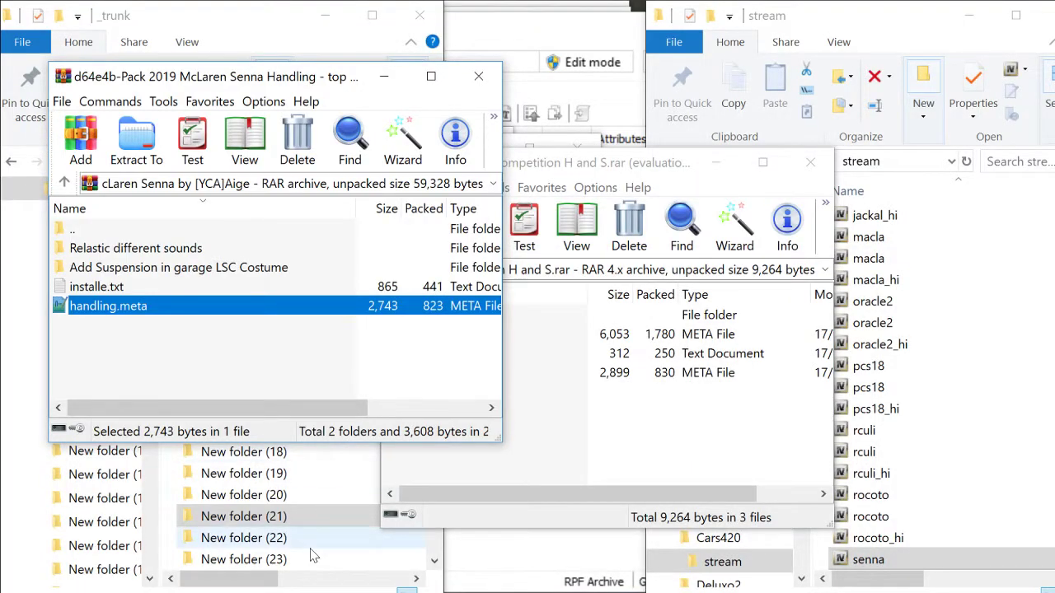
Check the handling name in the handling.meta stored in New folder (21) and close the file
double_click(306, 517)
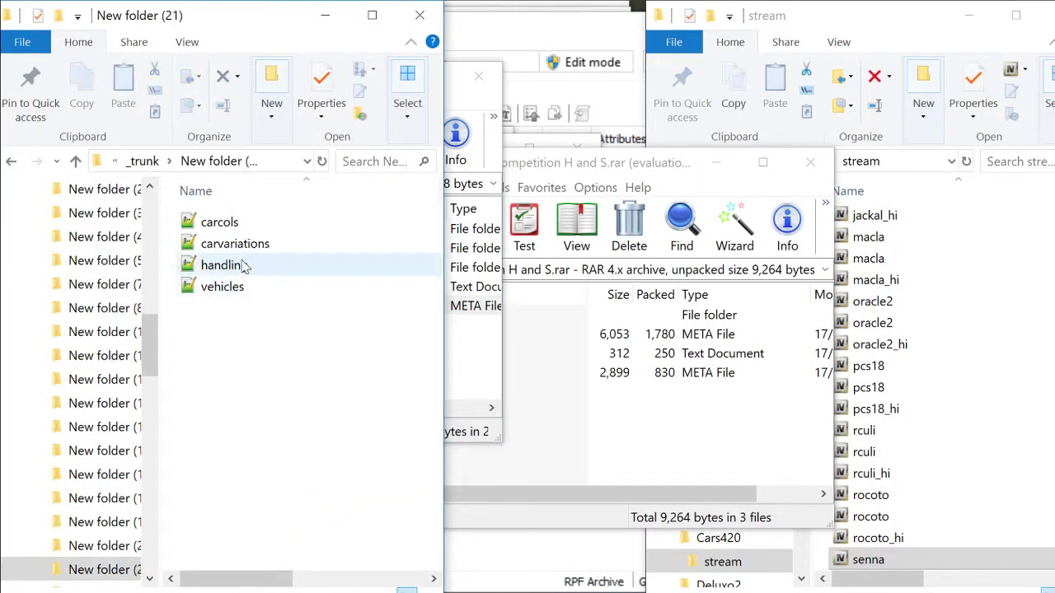
double_click(243, 265)
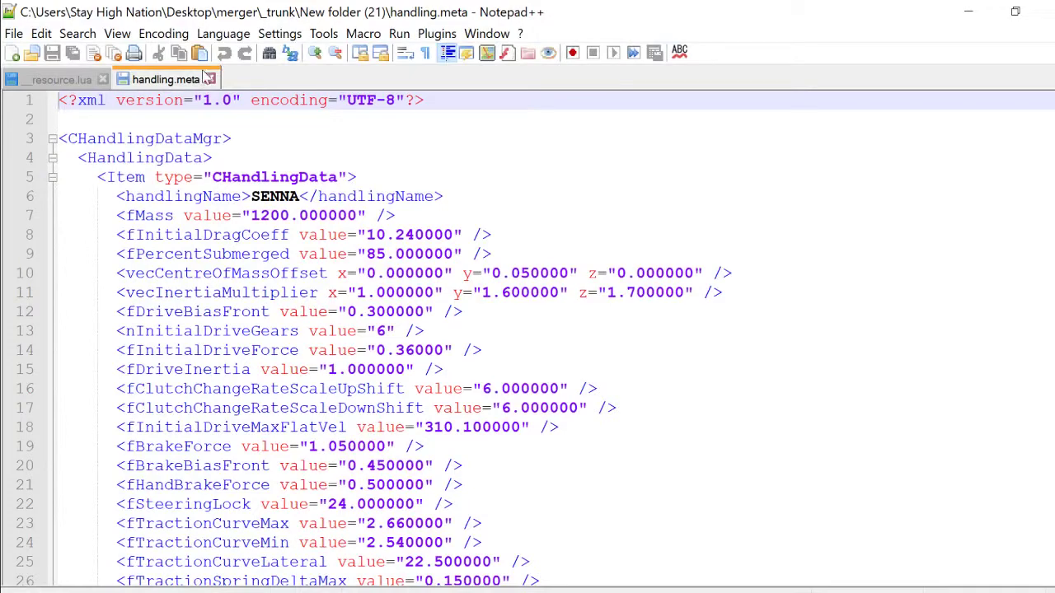
left_click(209, 79)
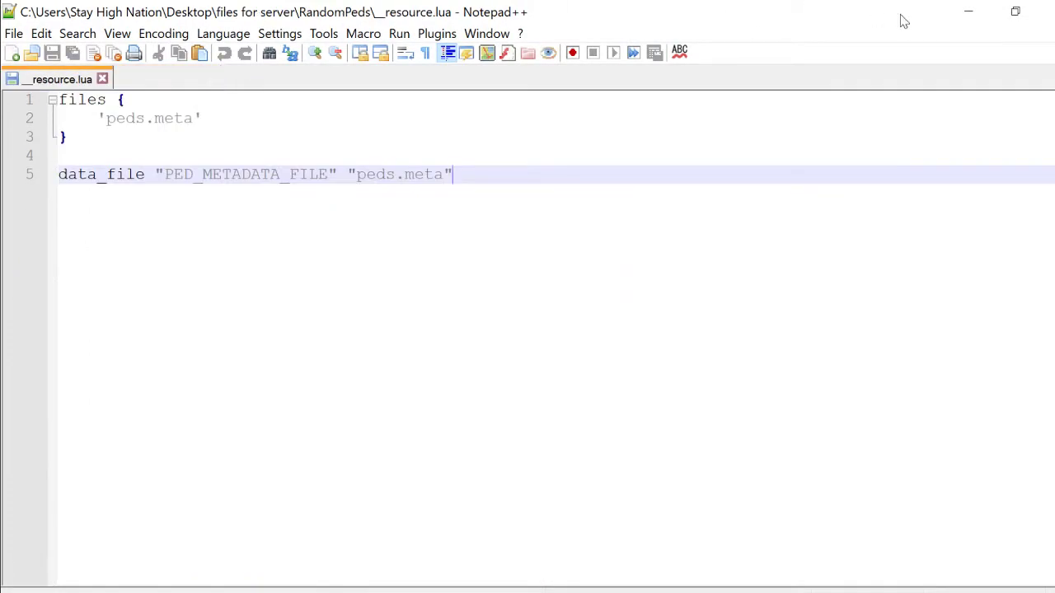
left_click(970, 11)
Compare the [YCA] version's handling.meta from the archive against it, then close the file and Notepad++
left_click(495, 380)
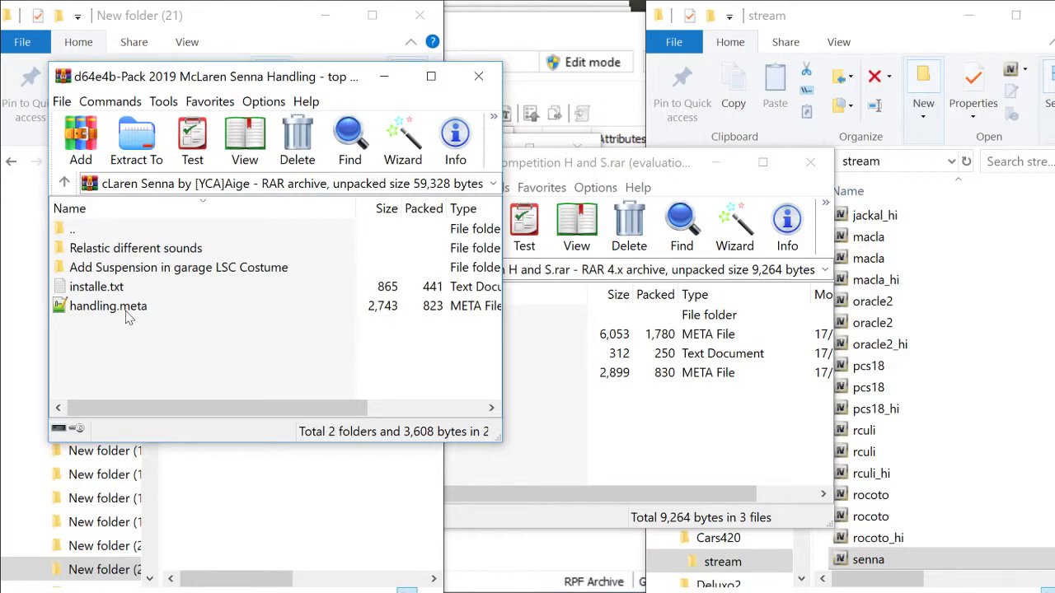
double_click(126, 309)
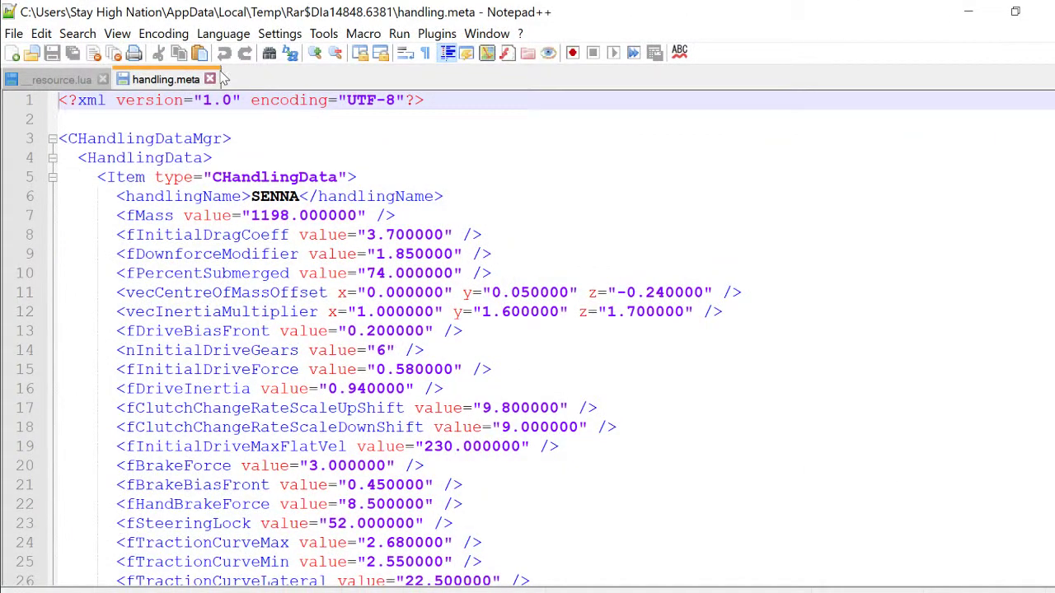
left_click(209, 79)
double_click(213, 10)
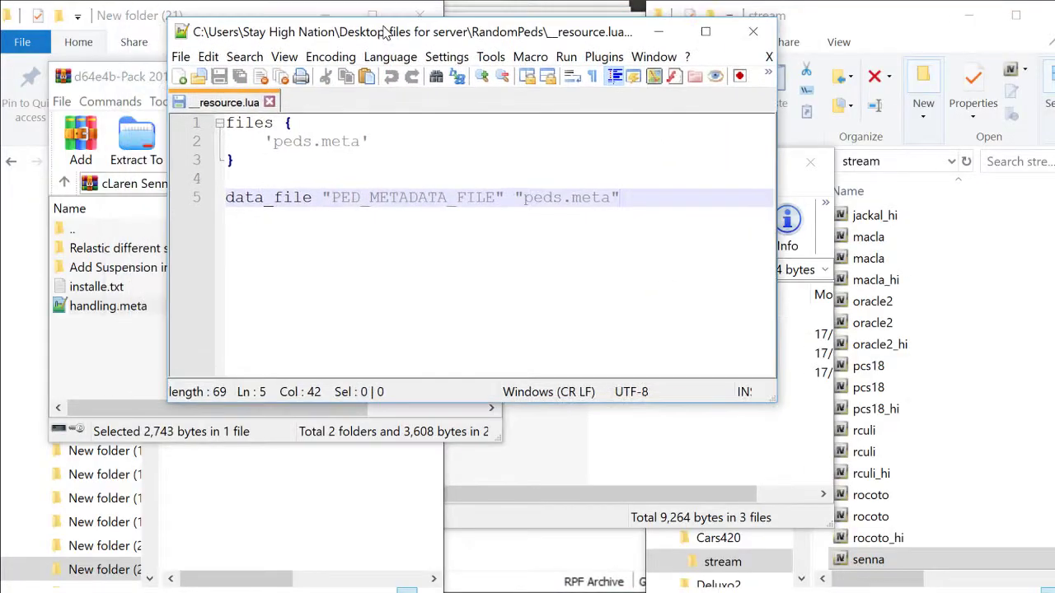
left_click(753, 23)
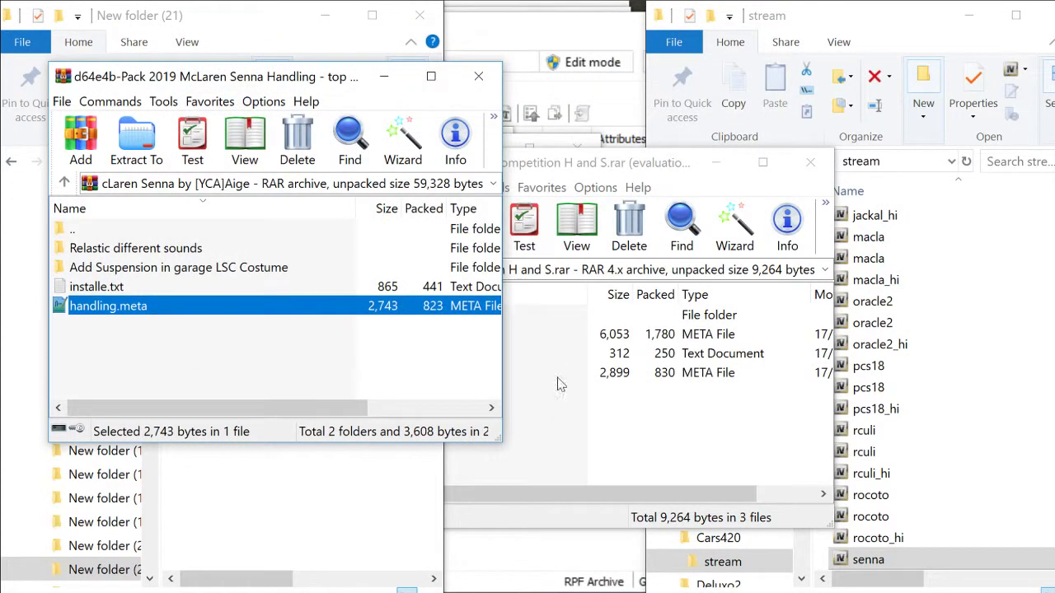
Replace handling.meta in New folder (21) with the one from the [YCA] Senna version
left_click_drag(175, 85, 542, 89)
left_click_drag(302, 338, 303, 338)
left_click(557, 301)
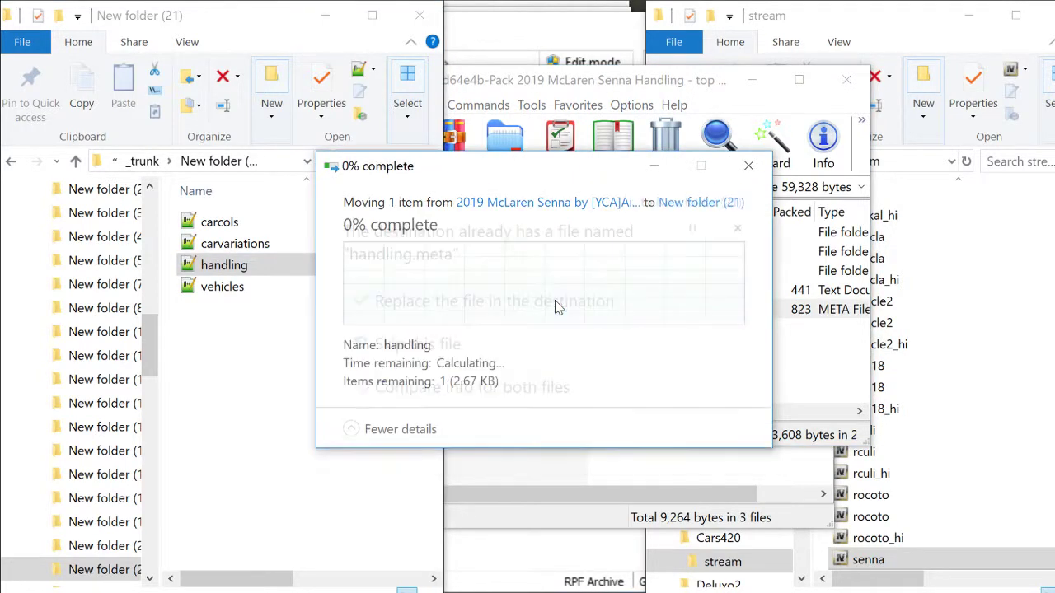
Replace carcols.meta in New folder (21) with the one from the archive's Add Suspension in garage LSC Costume folder
left_click(508, 89)
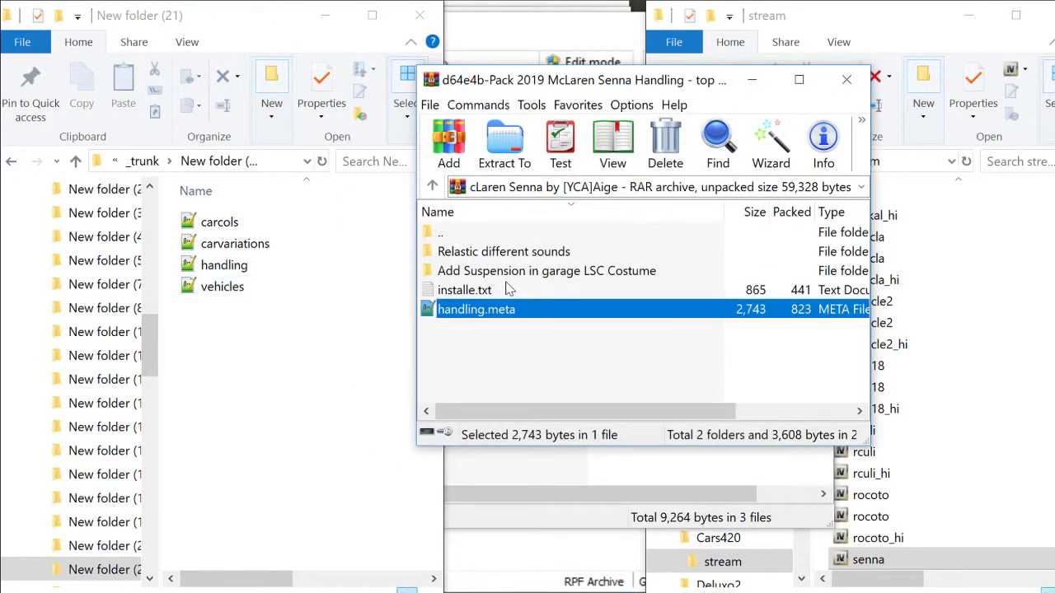
double_click(509, 280)
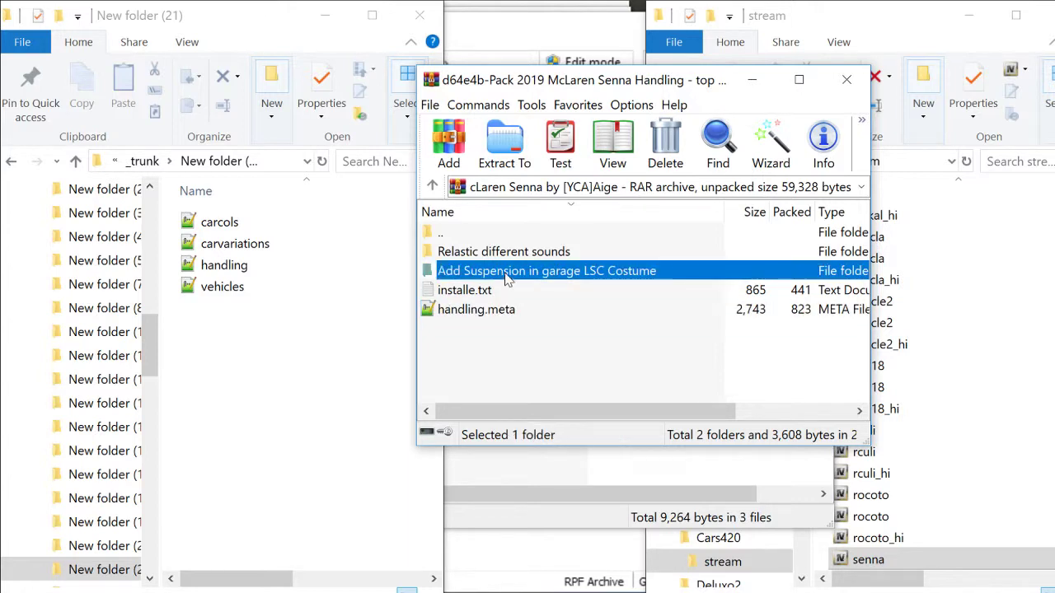
left_click_drag(507, 281, 271, 384)
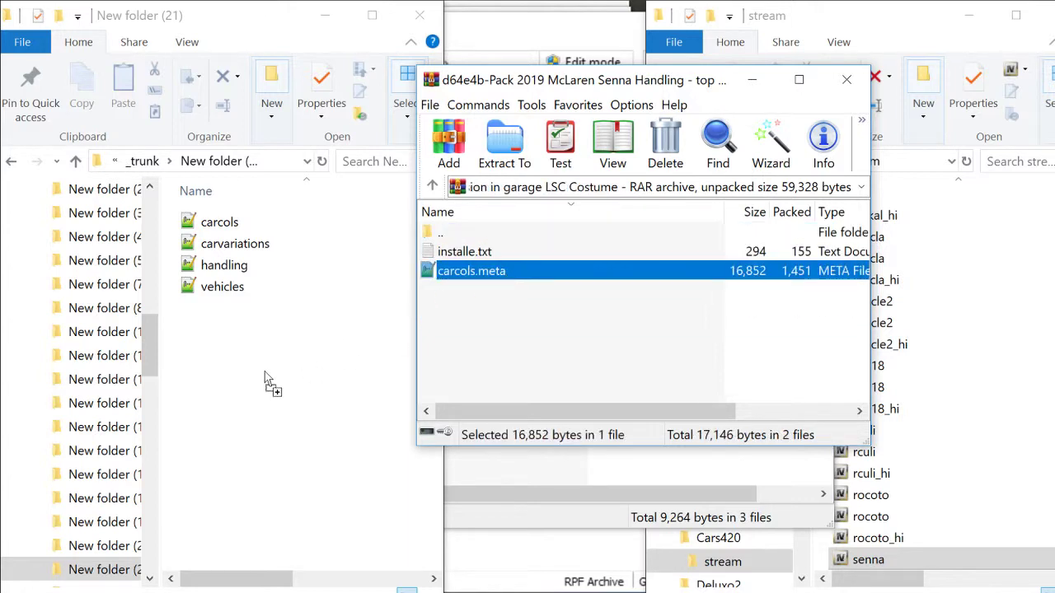
left_click(554, 281)
Replace vehicles.meta in New folder (21) with the one from sounds 1.2 in the [YCA] version's Relastic different sounds folder
double_click(490, 236)
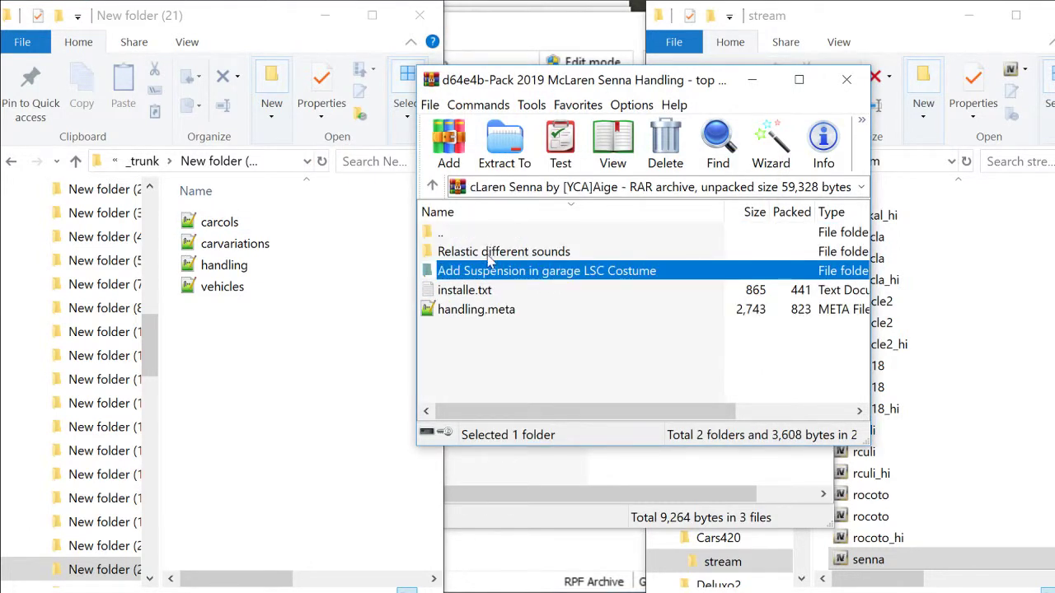
double_click(490, 254)
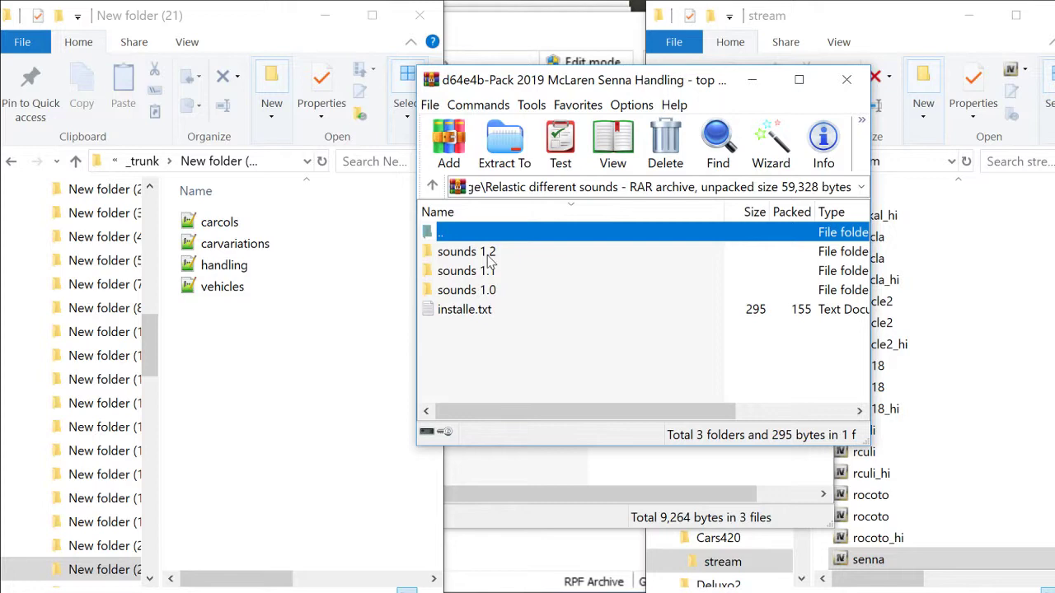
double_click(489, 252)
left_click_drag(489, 255, 282, 371)
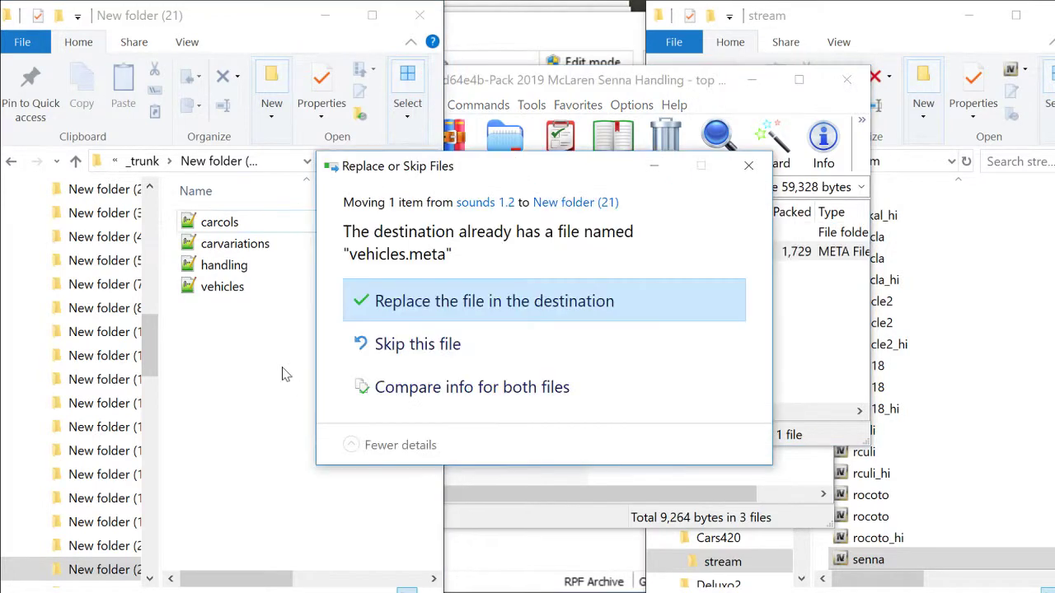
left_click(398, 307)
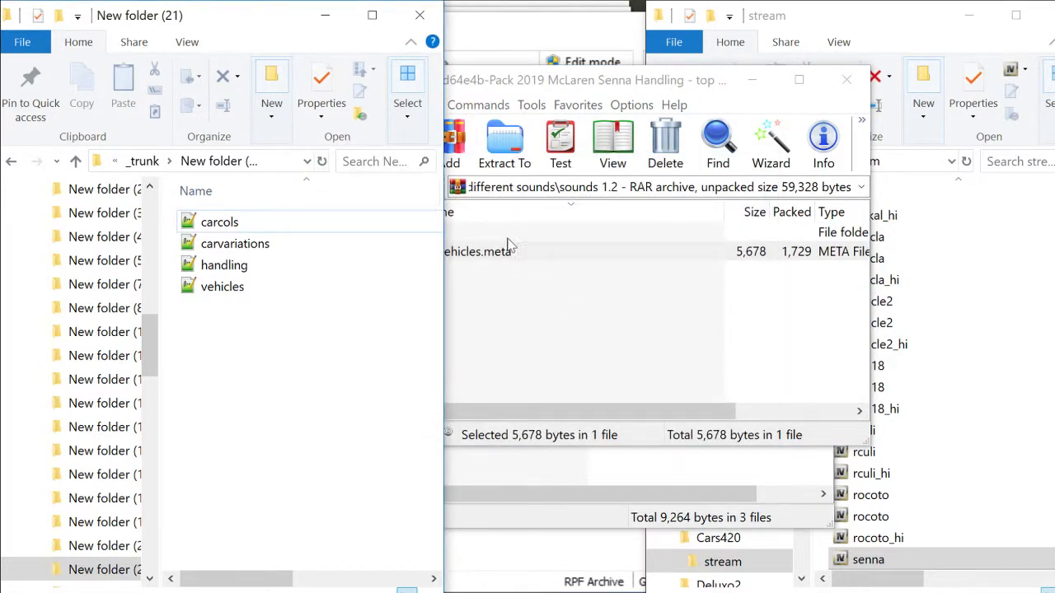
Leave the sounds folders, close the McLaren Senna handling archive and bring up the M5 F90 Competition archive
left_click(500, 235)
double_click(498, 235)
double_click(497, 235)
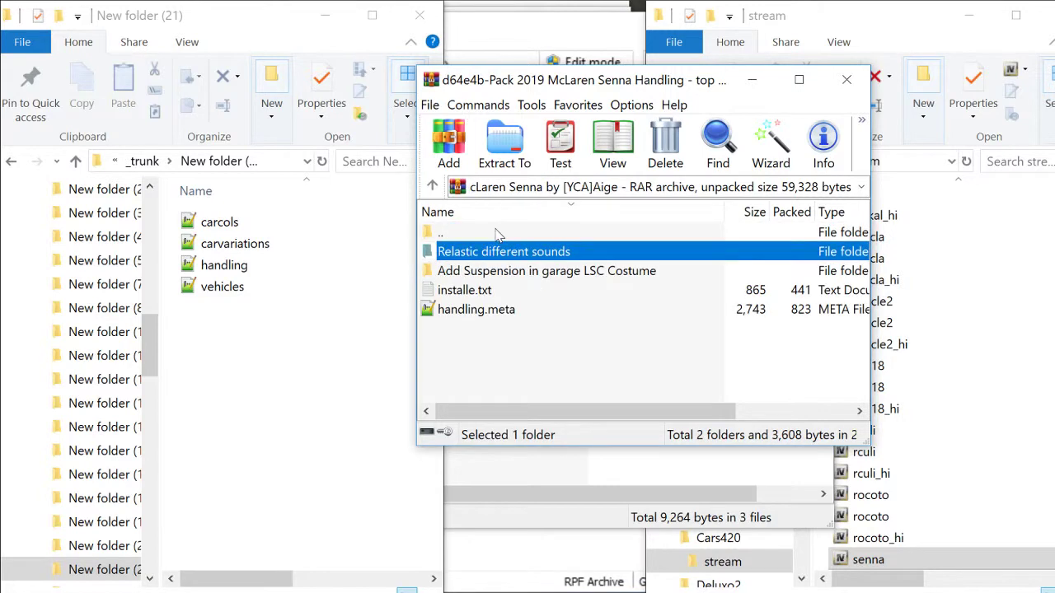
left_click(844, 91)
left_click(505, 473)
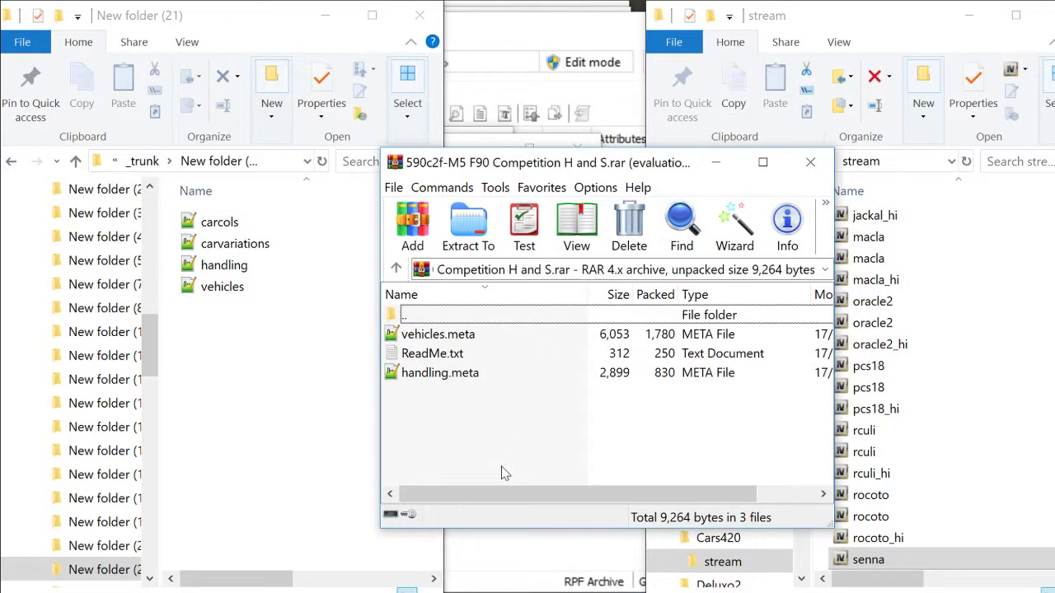
Copy the three lamboavj model files from vehicles.rpf in the Lamborghini's dlc.rpf into the Cars420 stream folder
mouse_move(505, 589)
mouse_move(132, 587)
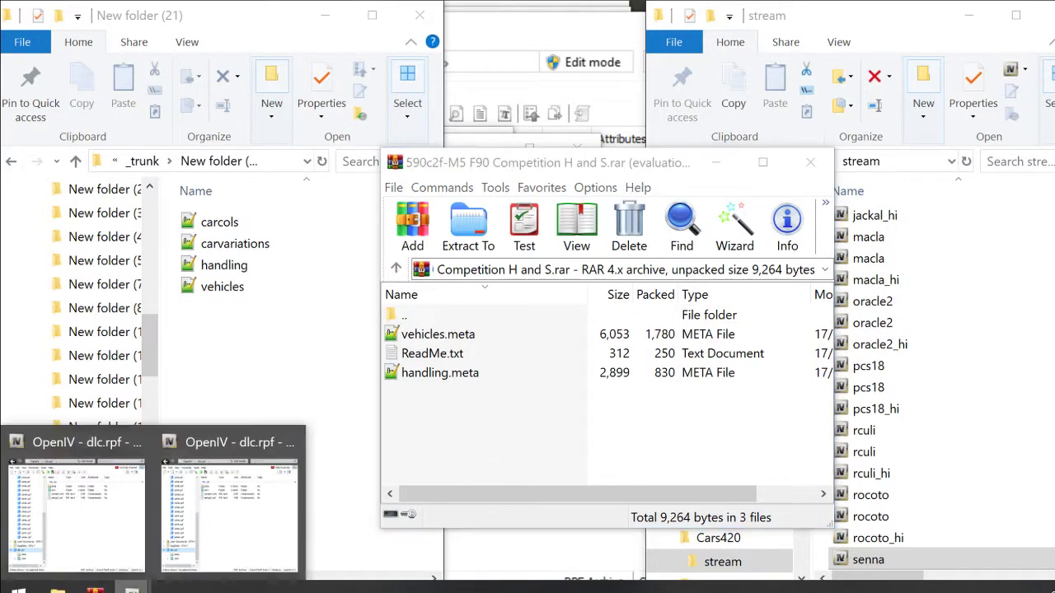
left_click(105, 517)
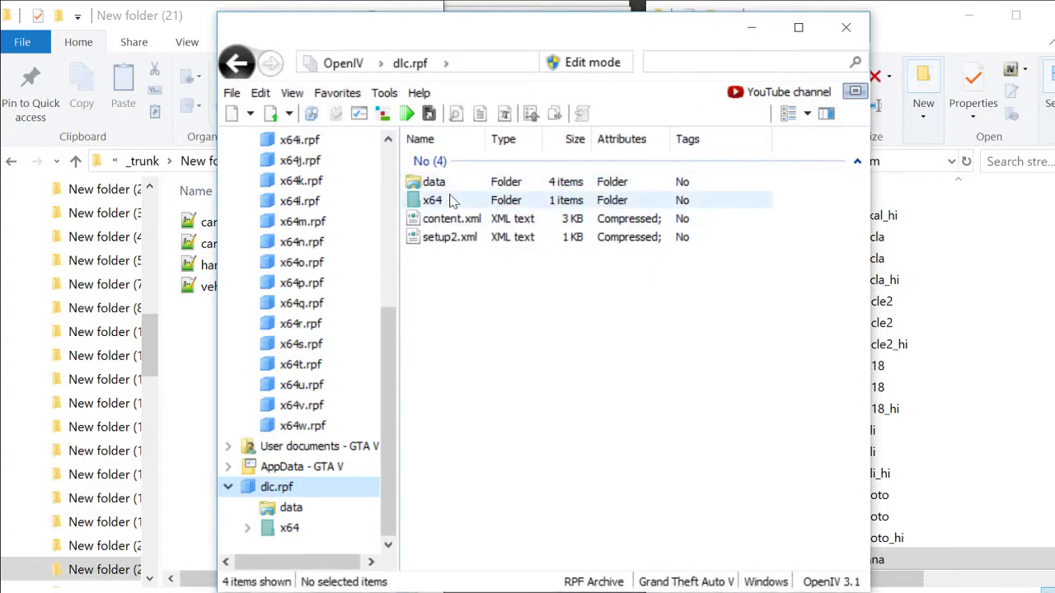
double_click(429, 201)
left_click(446, 182)
double_click(445, 182)
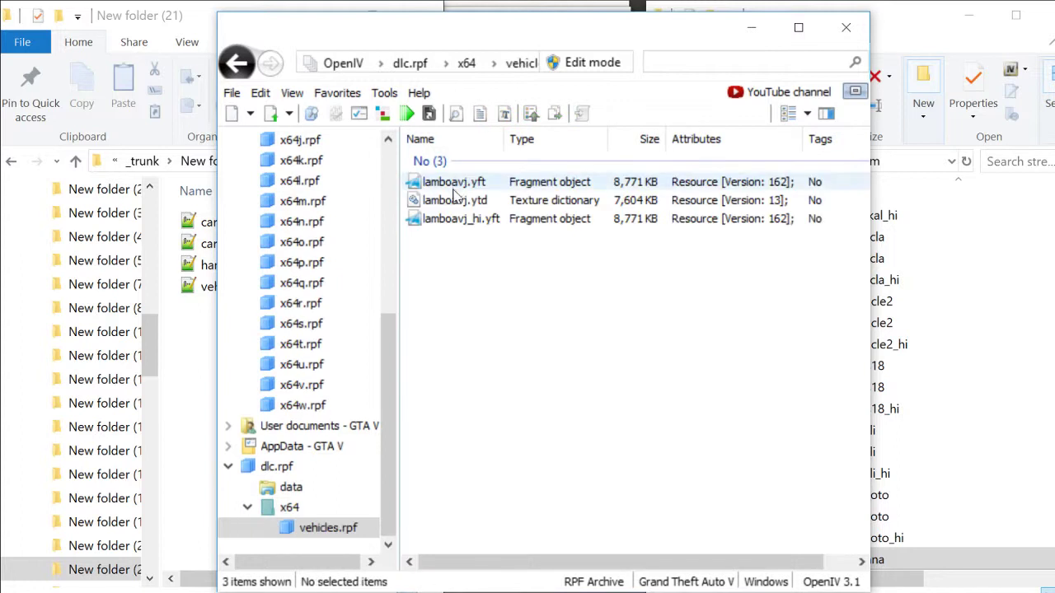
key("ctrl+a")
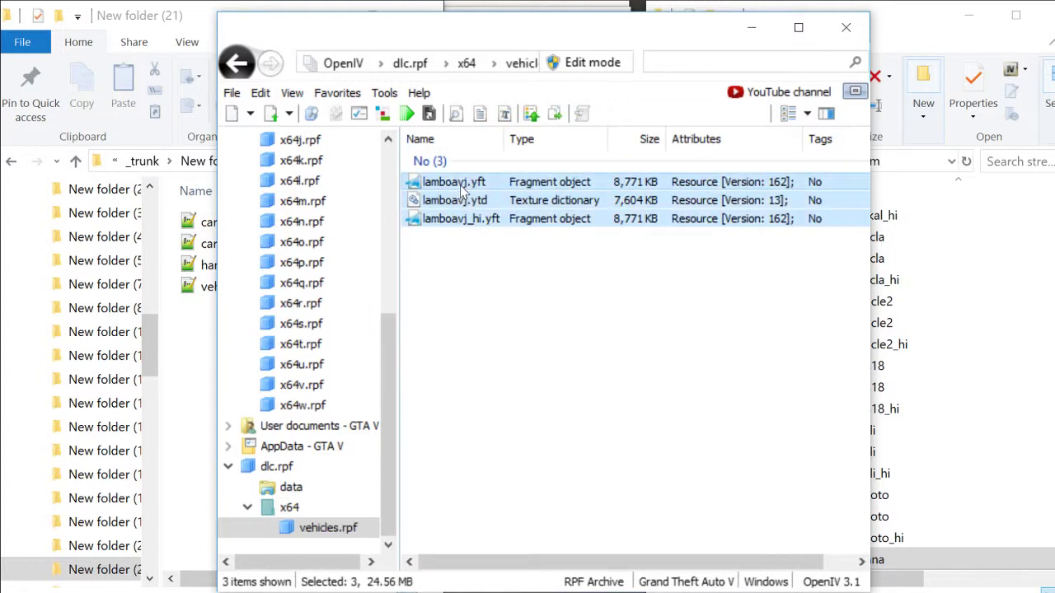
left_click_drag(462, 187, 970, 424)
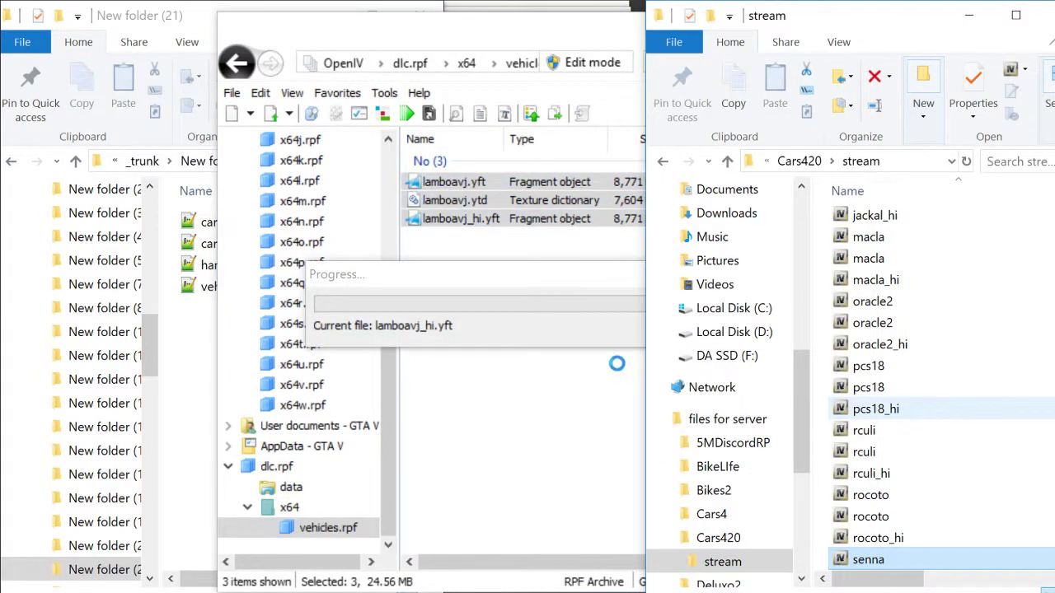
Copy carvariations.meta, handling.meta and vehicles.meta from the dlc.rpf data folder into New folder (22) and close that OpenIV window
left_click(292, 491)
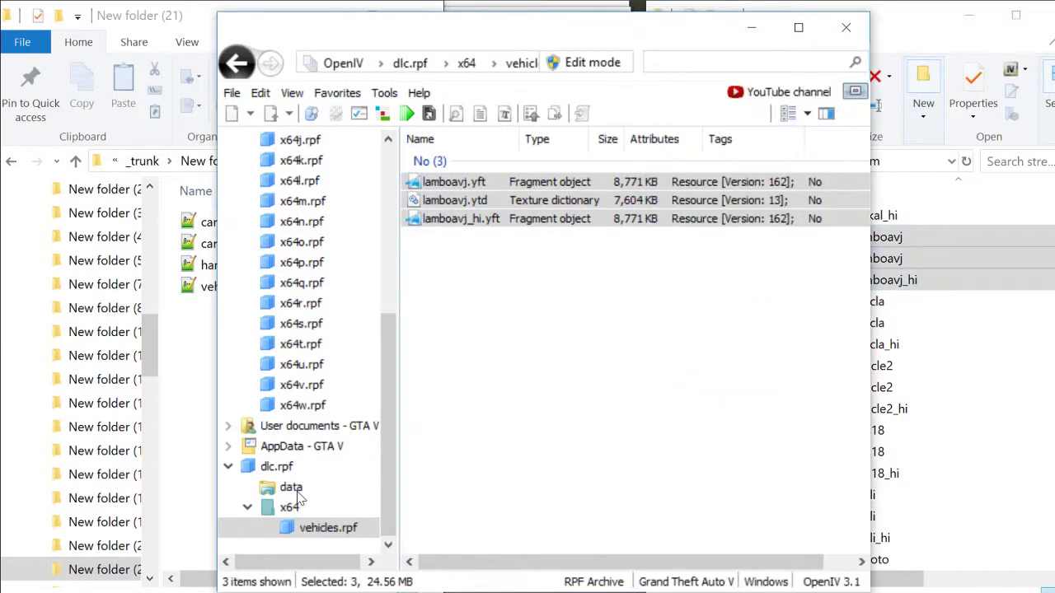
left_click_drag(462, 273, 452, 218)
left_click(451, 186, "ctrl")
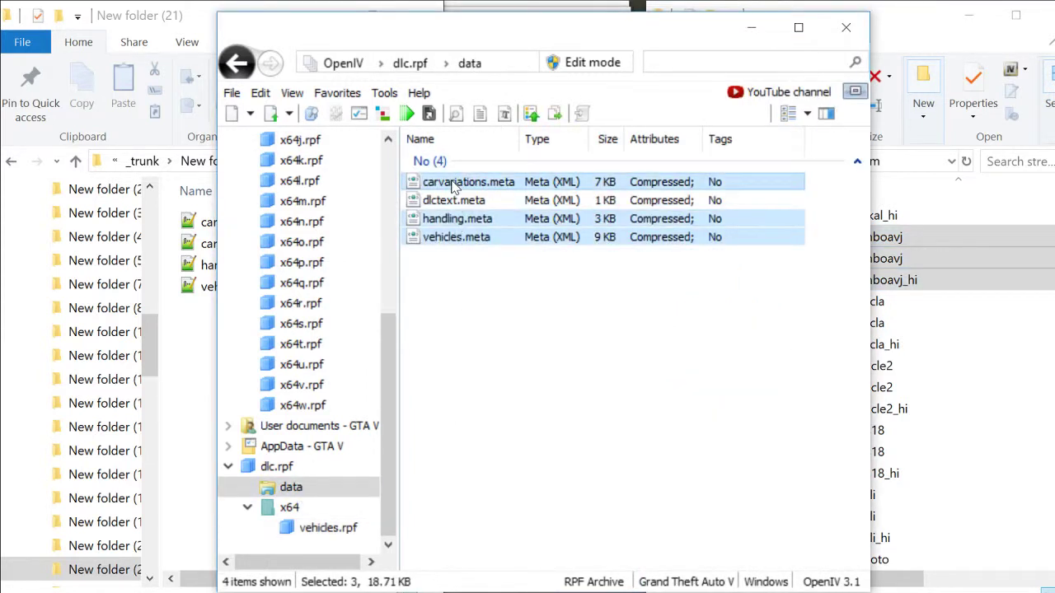
left_click(185, 114)
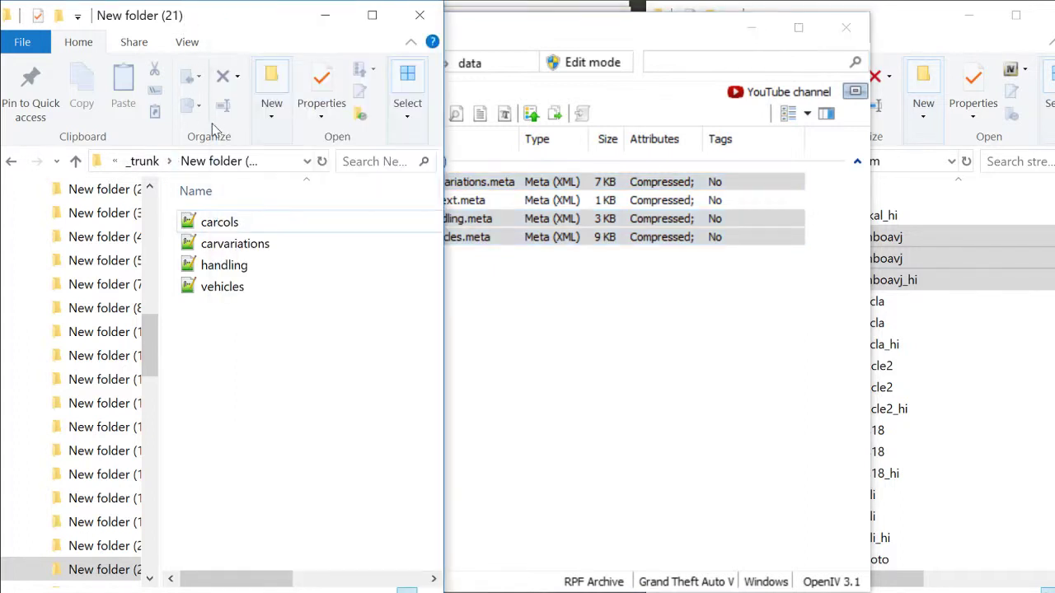
left_click(142, 161)
scroll(272, 363, "down", 3)
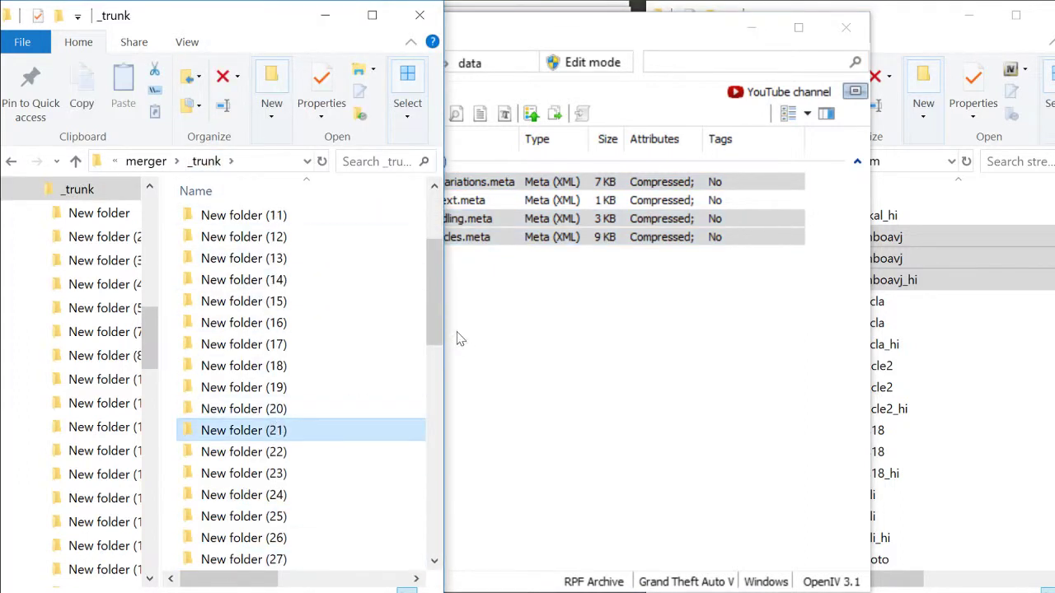
left_click(293, 453)
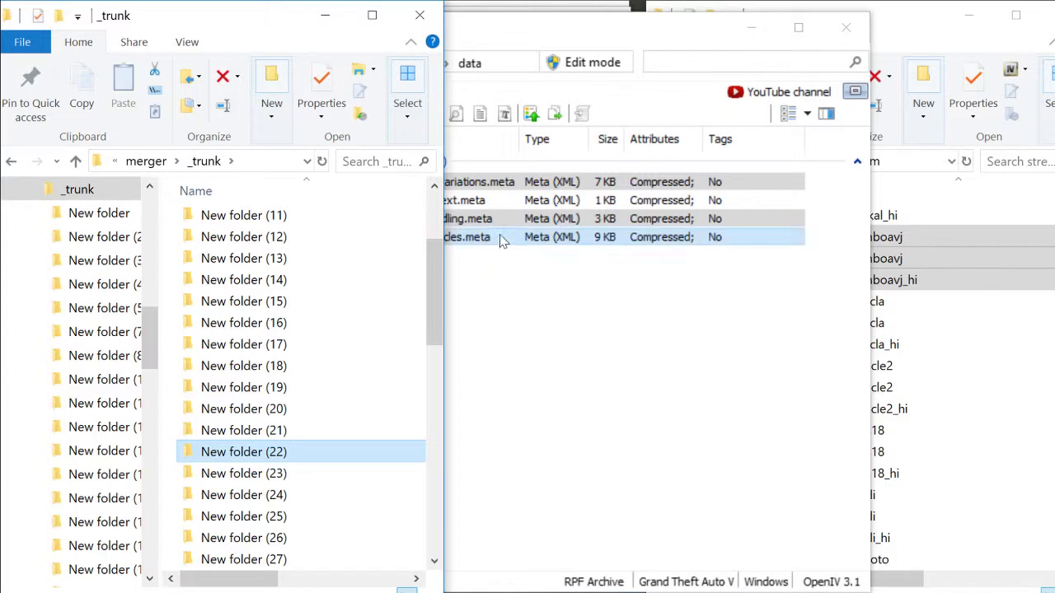
left_click_drag(501, 238, 206, 452)
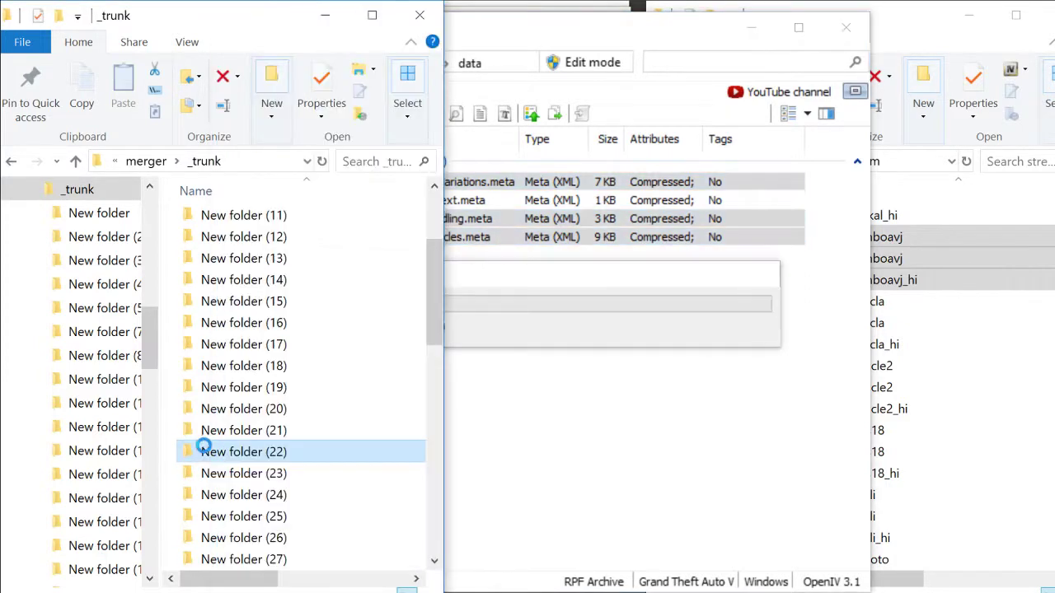
left_click(634, 393)
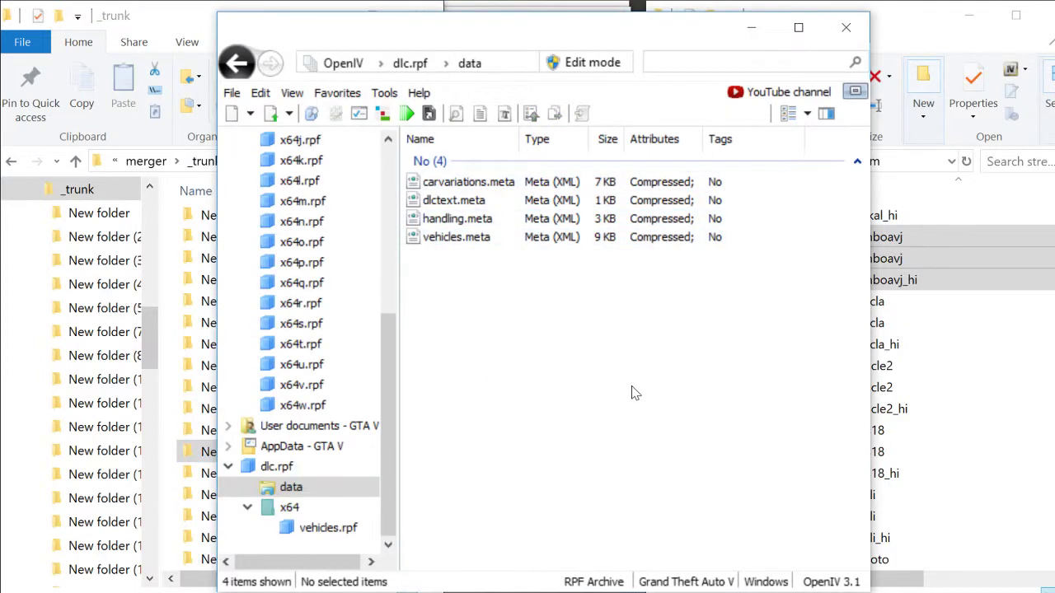
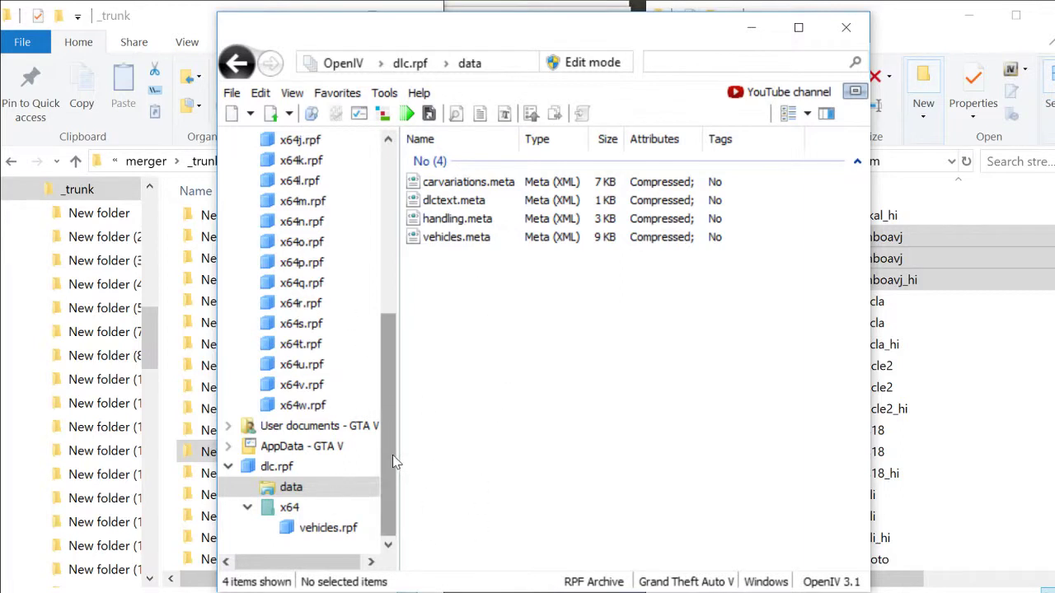
left_click(844, 28)
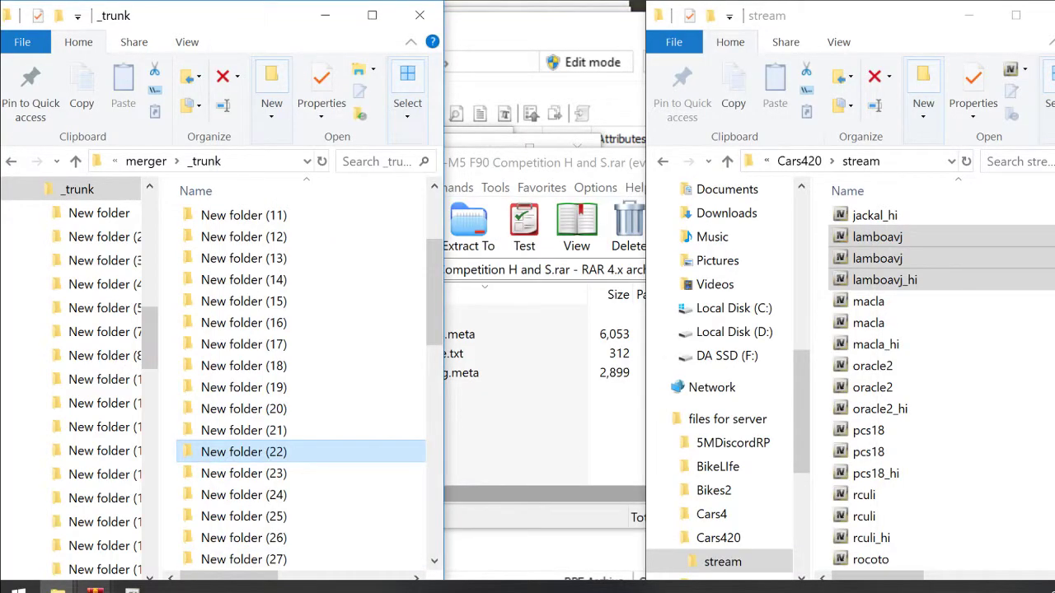
Bring up the 2019 Lamborghini Aventador SVJ Handling and Sounds archive and move its window clear of the _trunk folder list
mouse_move(95, 590)
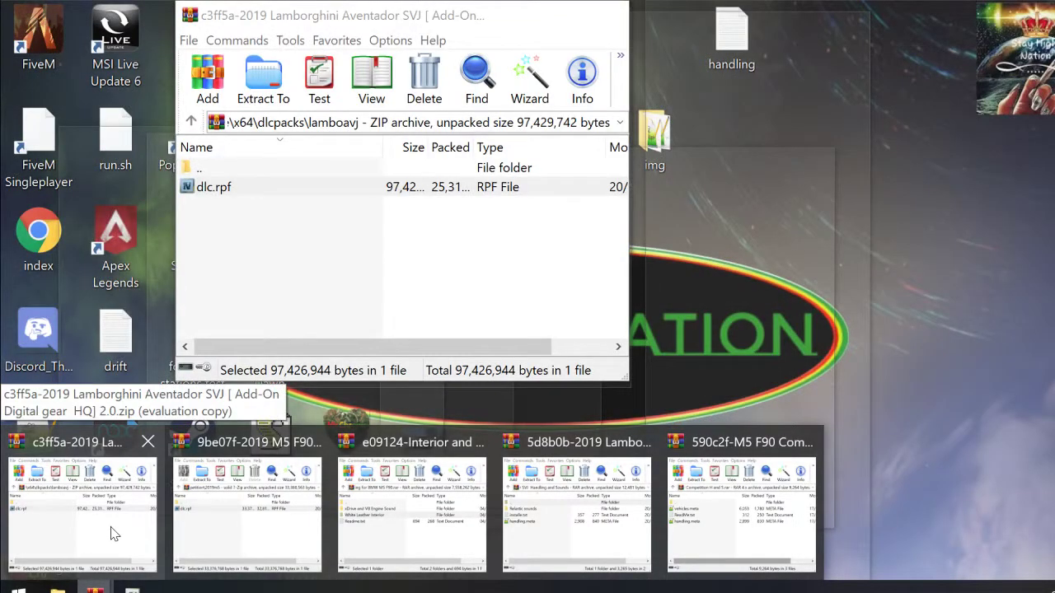
mouse_move(300, 534)
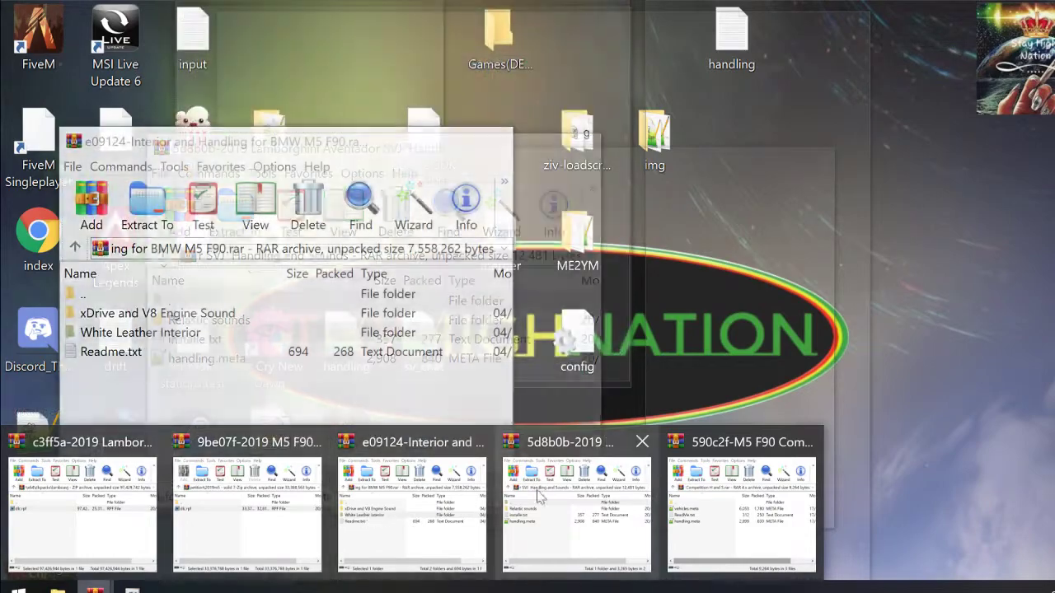
mouse_move(554, 495)
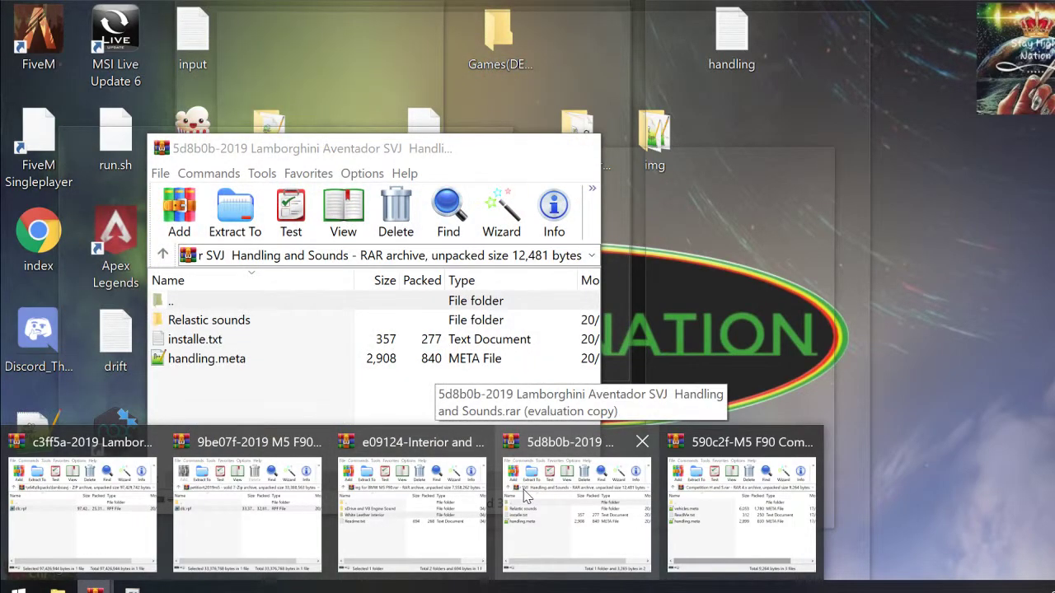
mouse_move(115, 498)
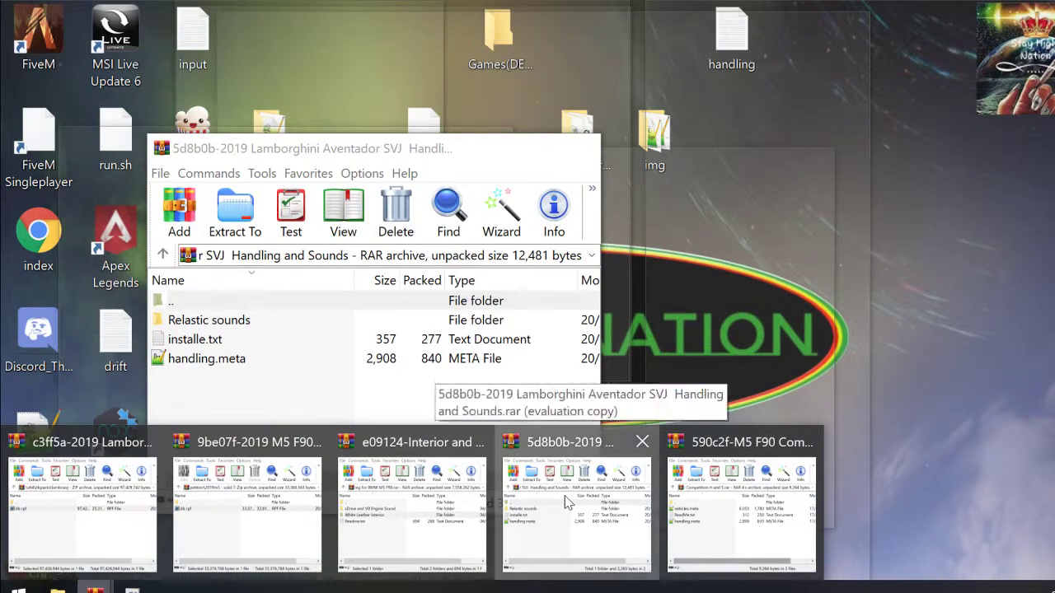
left_click(576, 511)
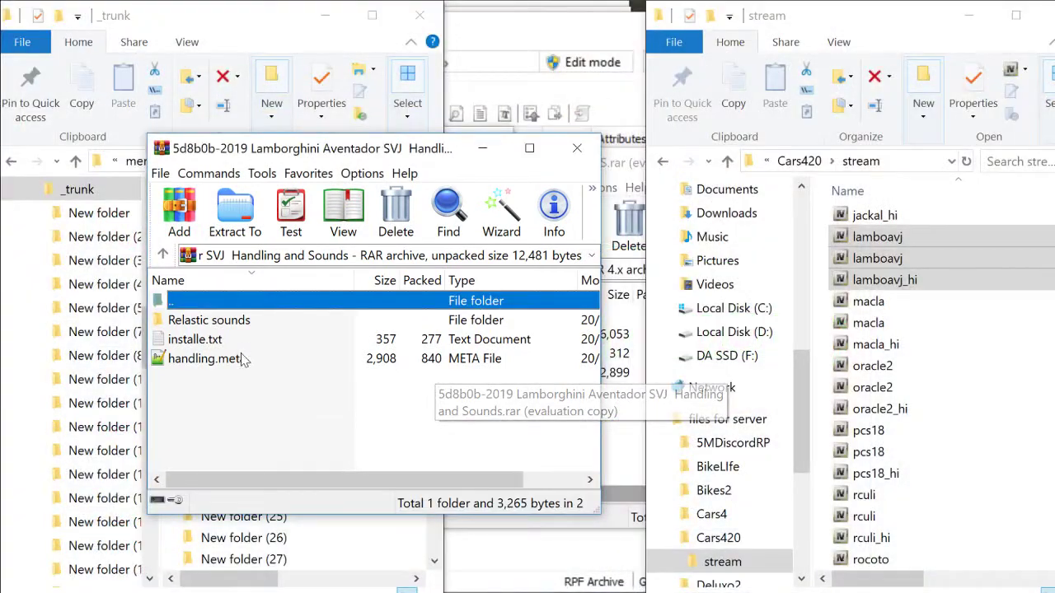
left_click_drag(250, 158, 503, 134)
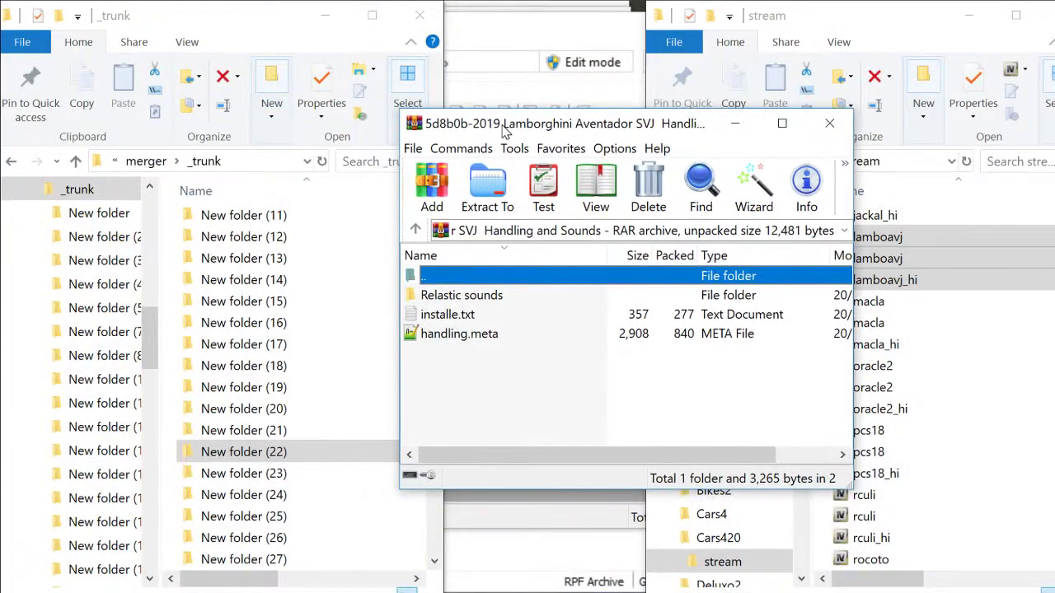
Check handling.meta in New folder (22) and replace it with the one from the Aventador SVJ archive
double_click(284, 458)
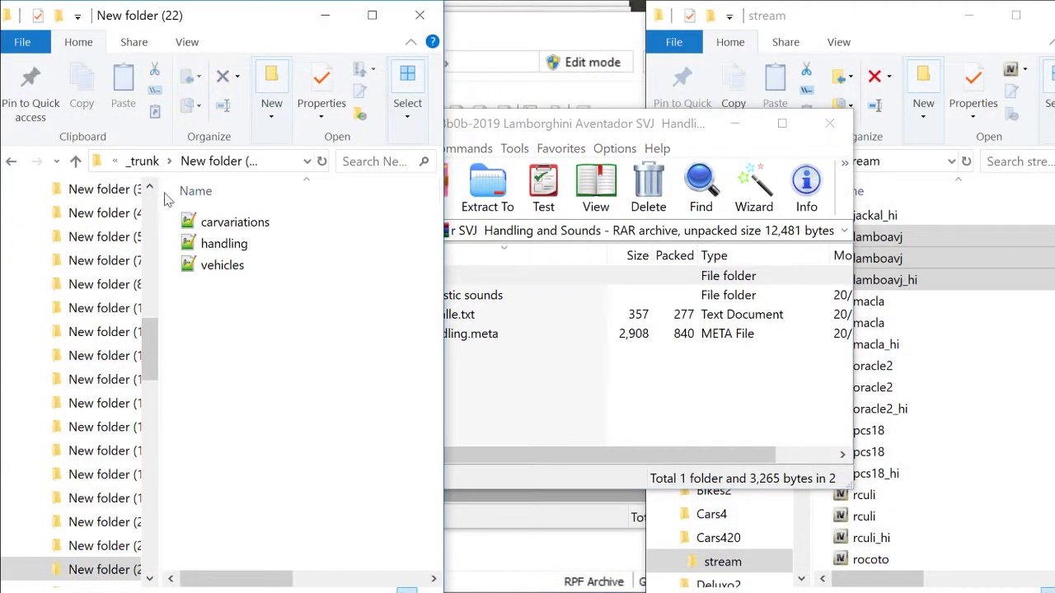
double_click(227, 243)
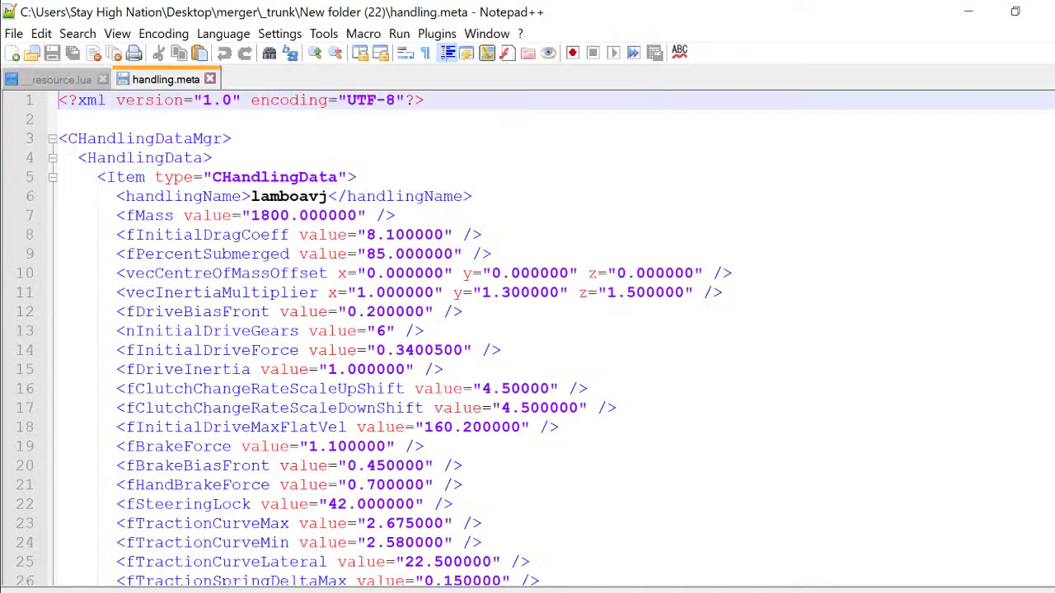
left_click(211, 79)
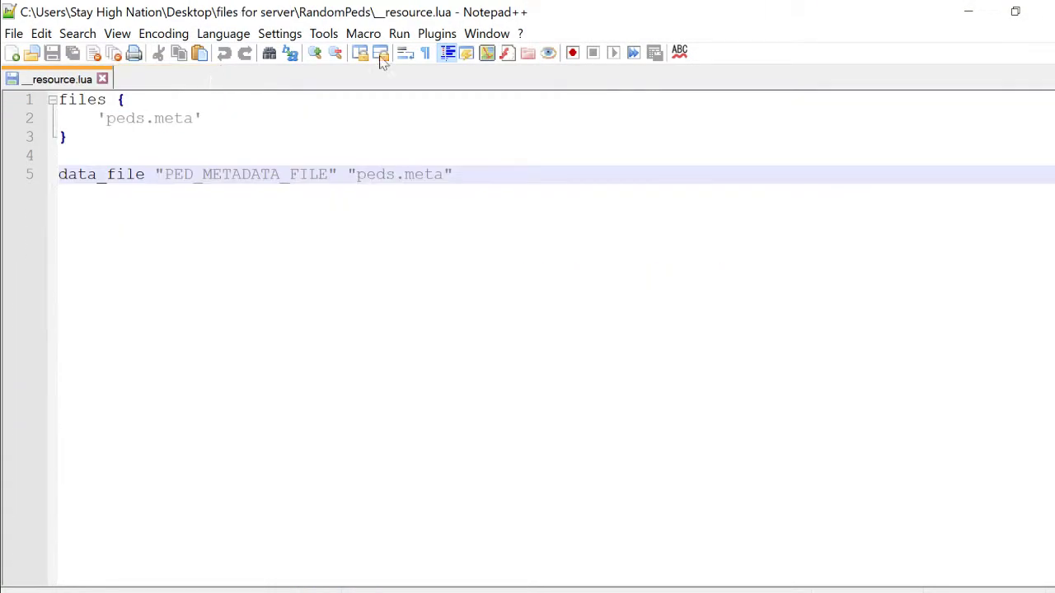
left_click(966, 10)
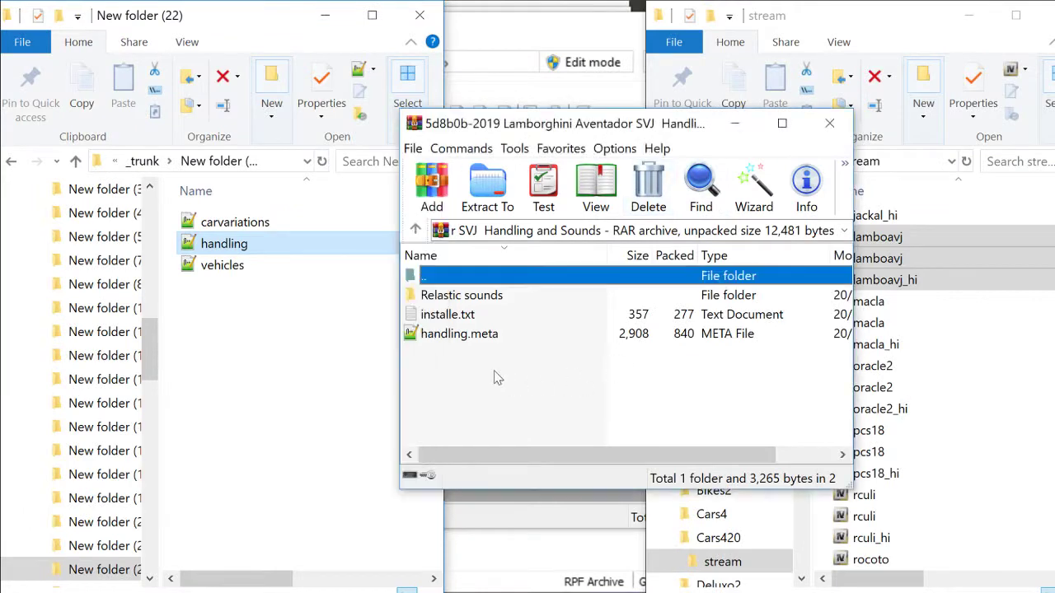
left_click_drag(463, 338, 335, 358)
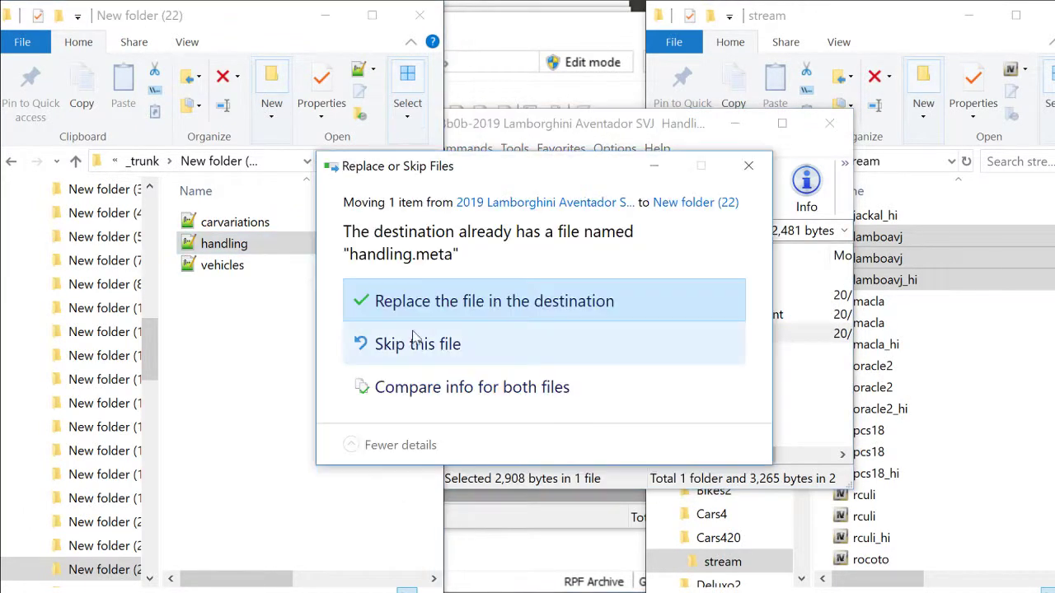
left_click(497, 298)
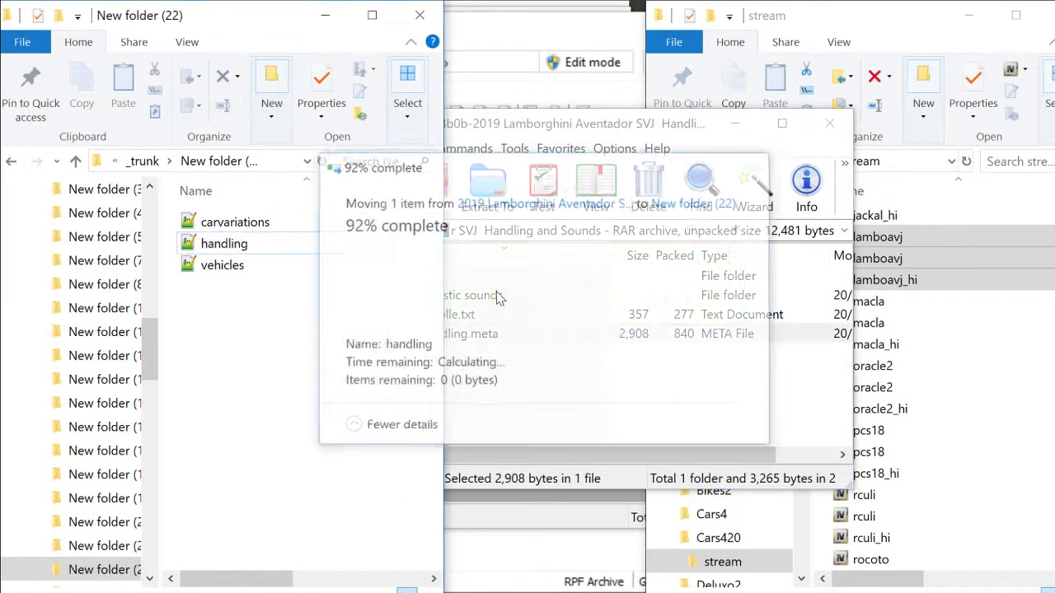
Replace vehicles.meta in New folder (22) with the one from the archive's Relastic sounds folder and close the archive
double_click(497, 294)
left_click(498, 299)
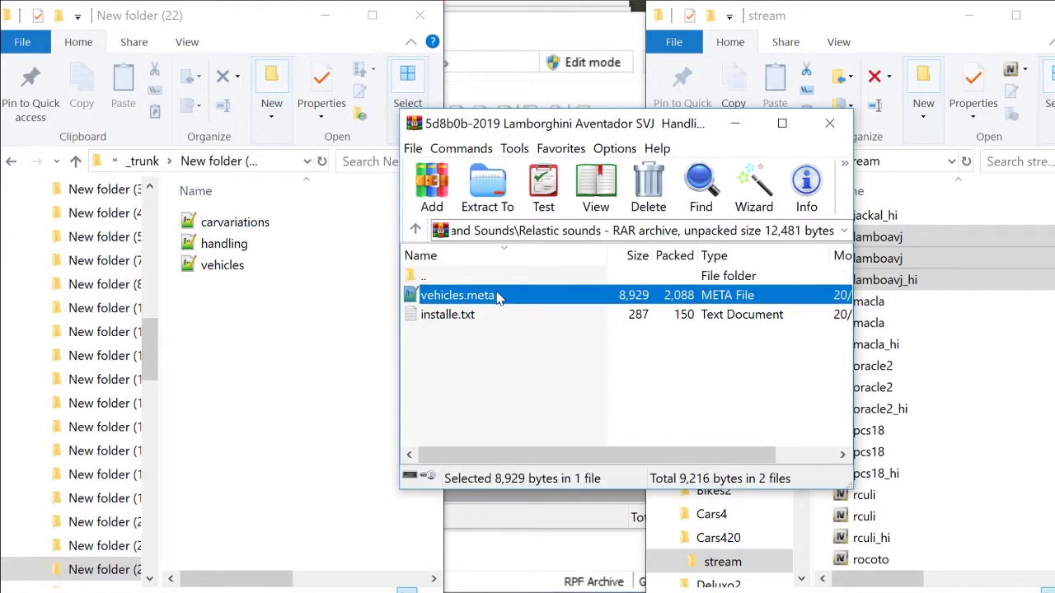
left_click_drag(498, 298, 277, 352)
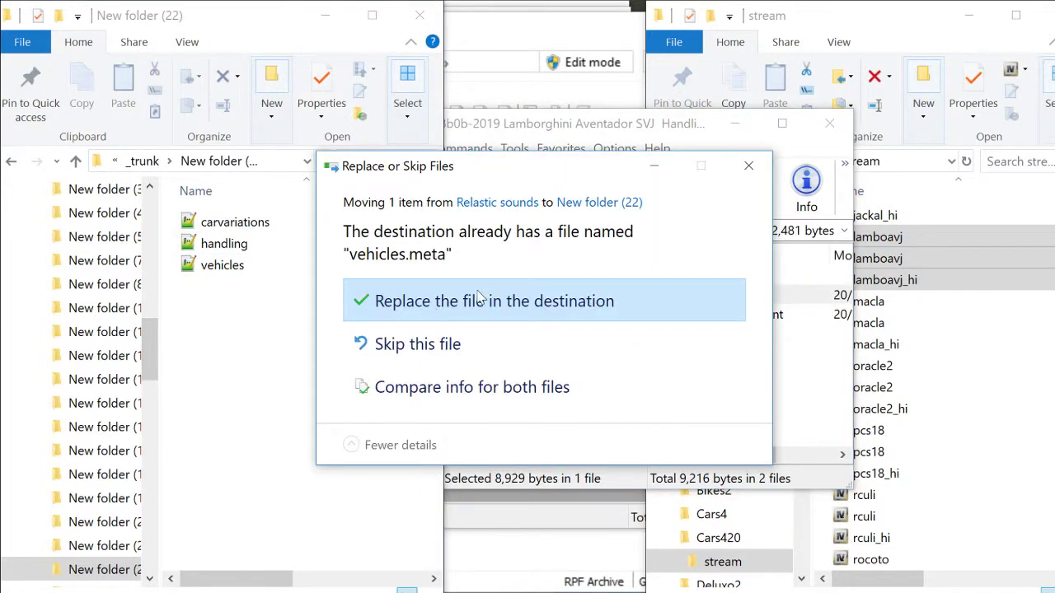
left_click(481, 299)
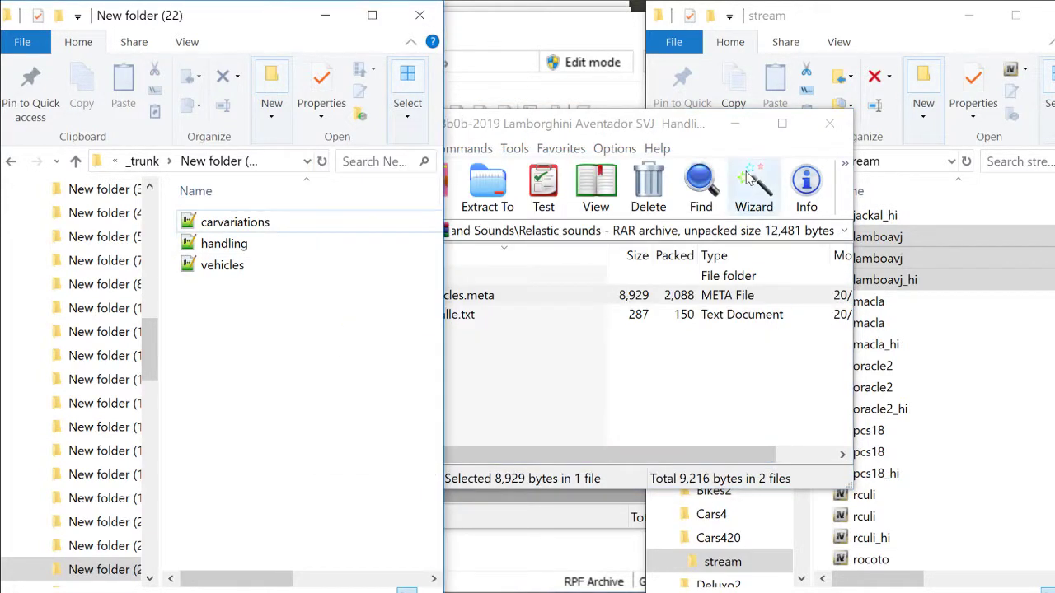
left_click(660, 132)
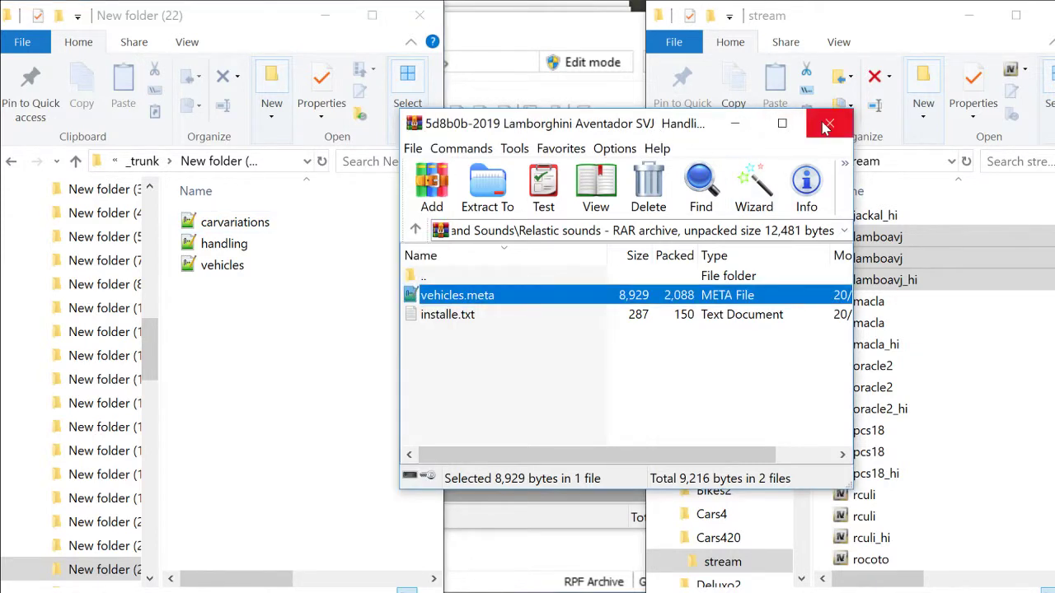
double_click(457, 280)
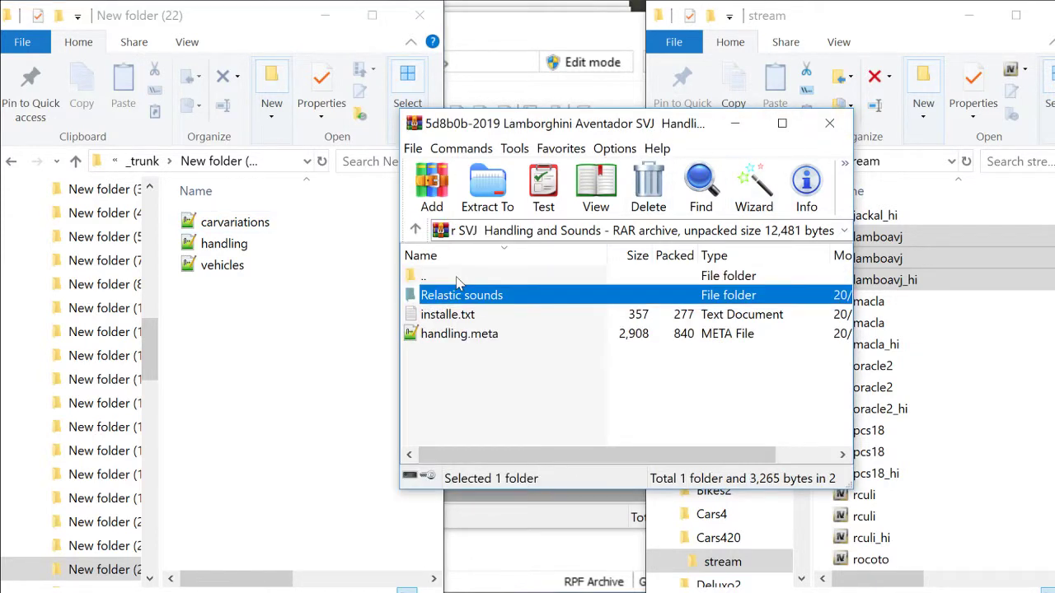
left_click(829, 123)
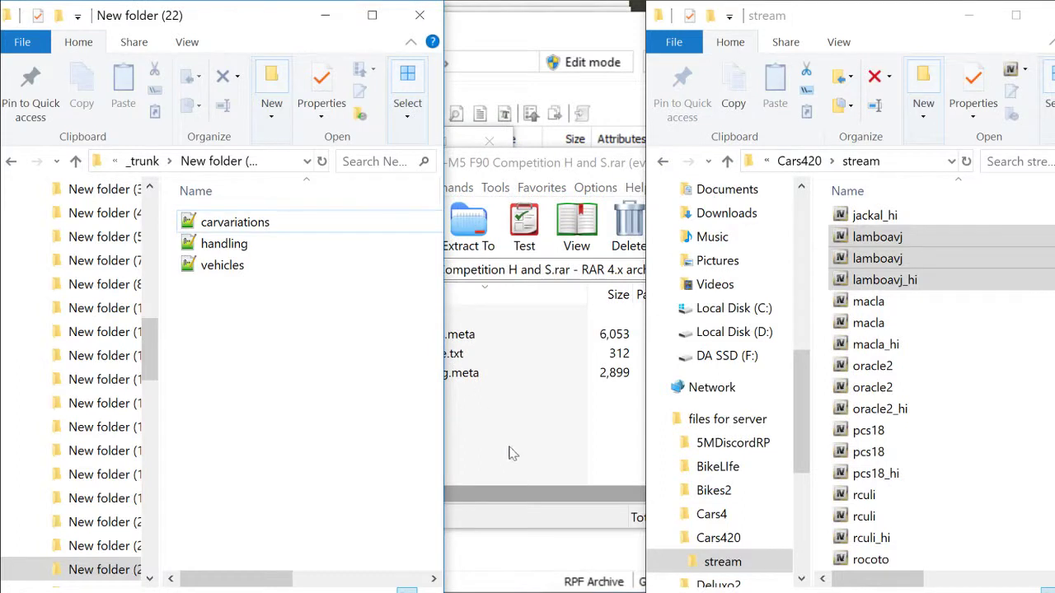
Copy the three 2019M5 model files from vehicles.rpf in the remaining dlc.rpf into the Cars420 stream folder
left_click(406, 588)
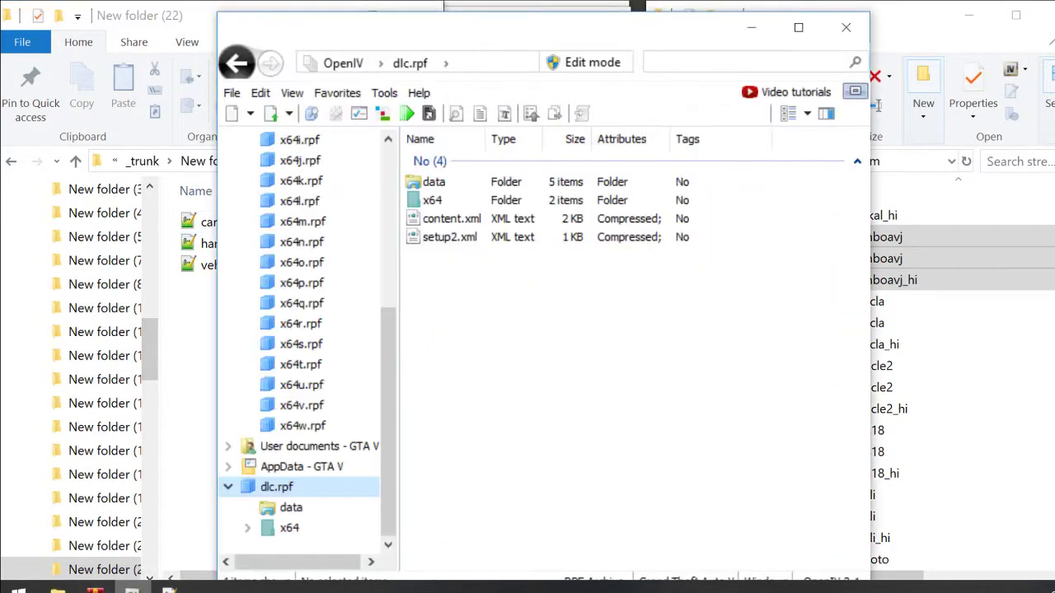
double_click(448, 201)
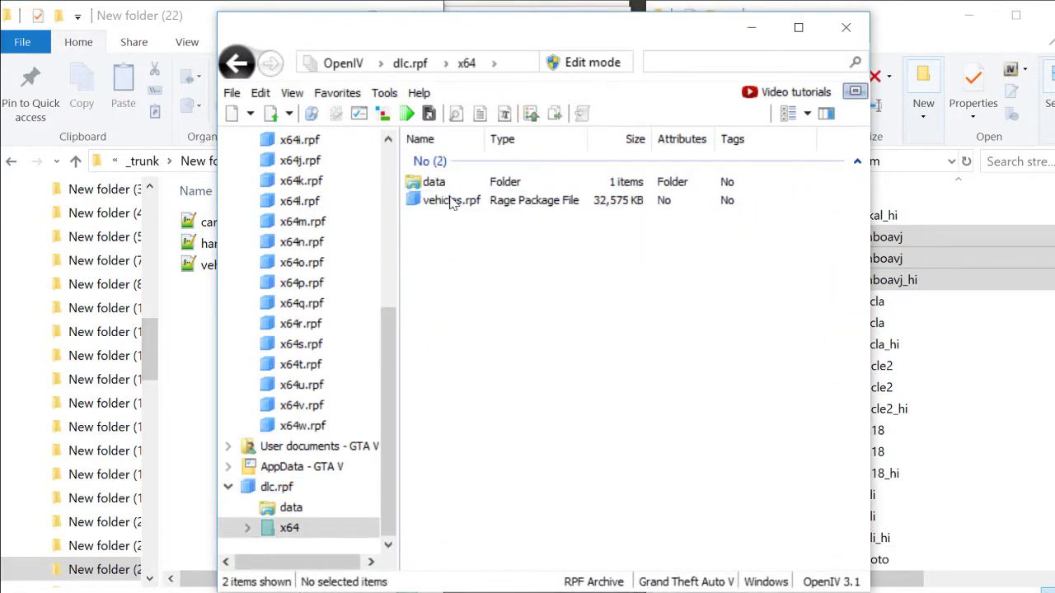
double_click(451, 200)
left_click_drag(442, 262, 931, 416)
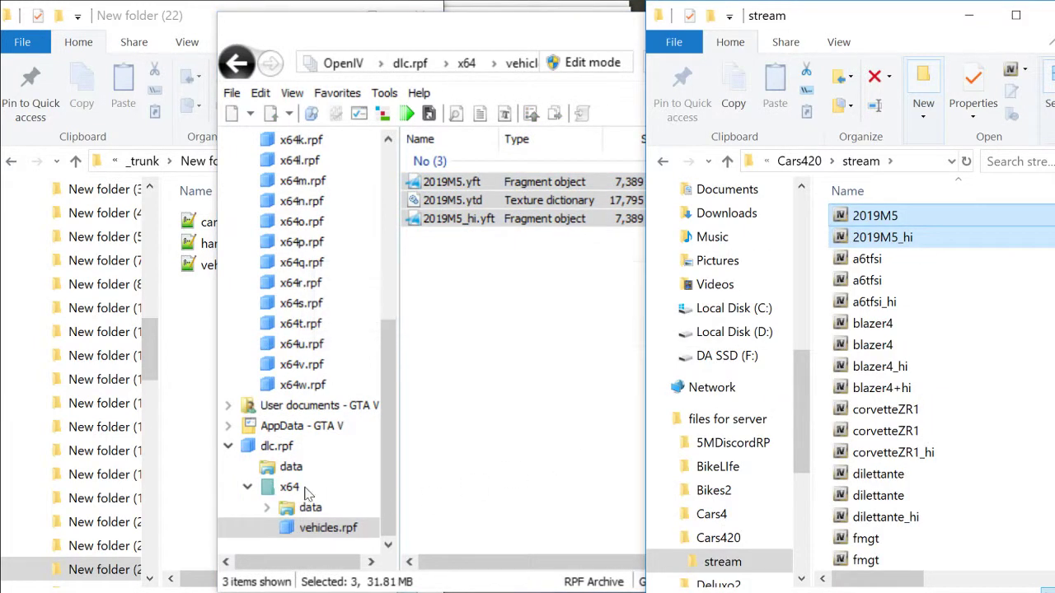
Copy carcols.meta, carvariations.meta, handling.meta and vehicles.meta from the dlc.rpf data folder into New folder (23) and open that folder
left_click(290, 467)
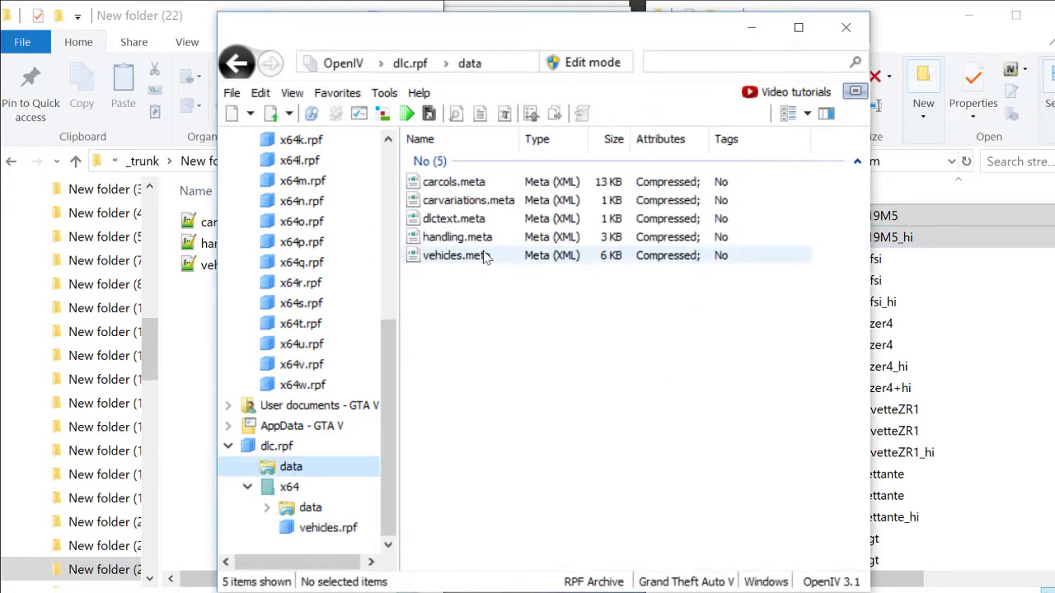
left_click(477, 256)
left_click(461, 237, "ctrl")
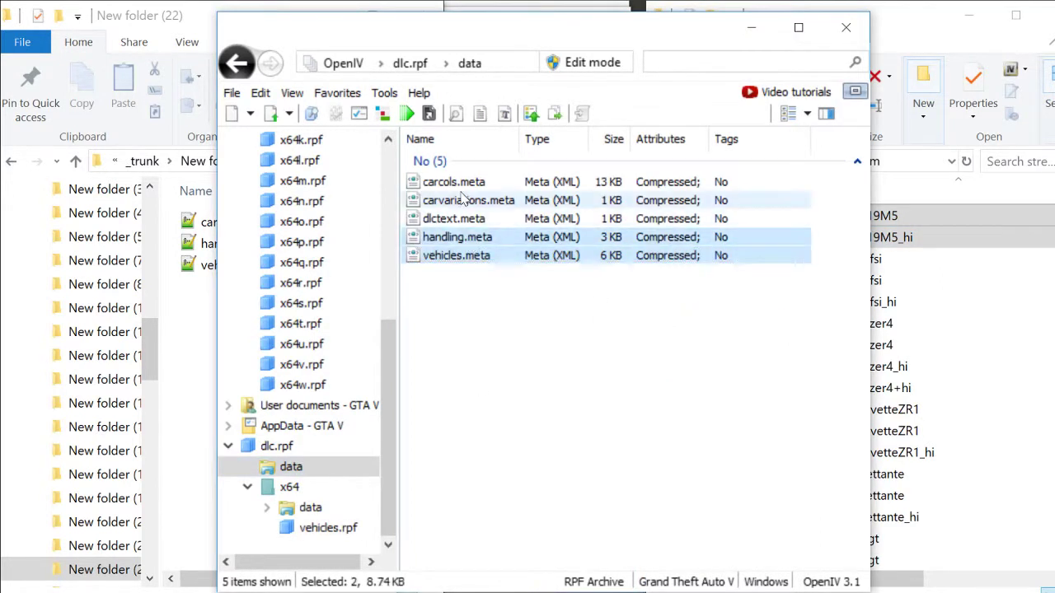
left_click(463, 200, "ctrl")
left_click(462, 186, "ctrl")
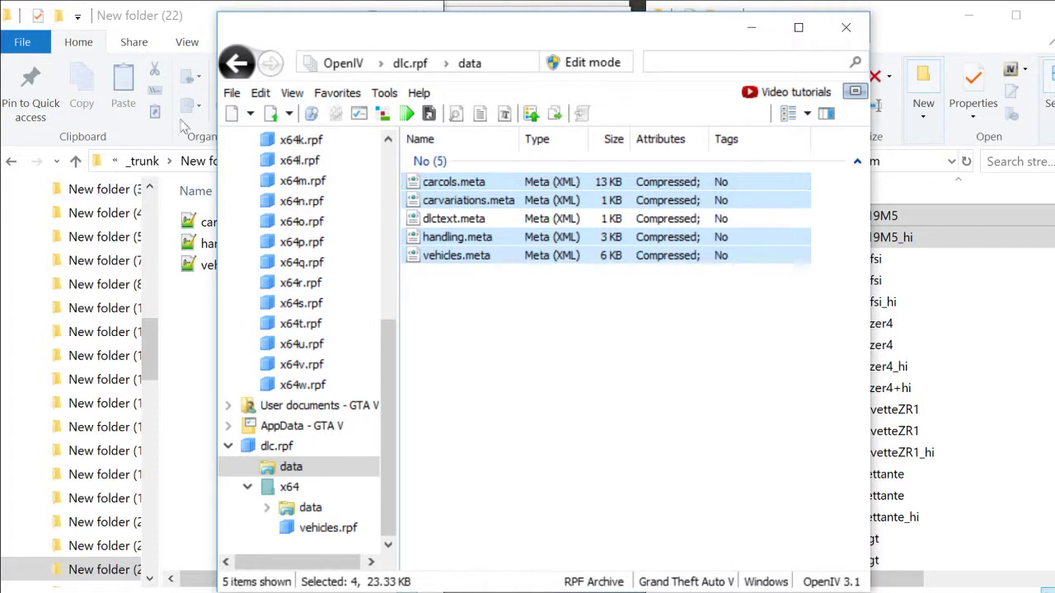
left_click(183, 21)
left_click(140, 162)
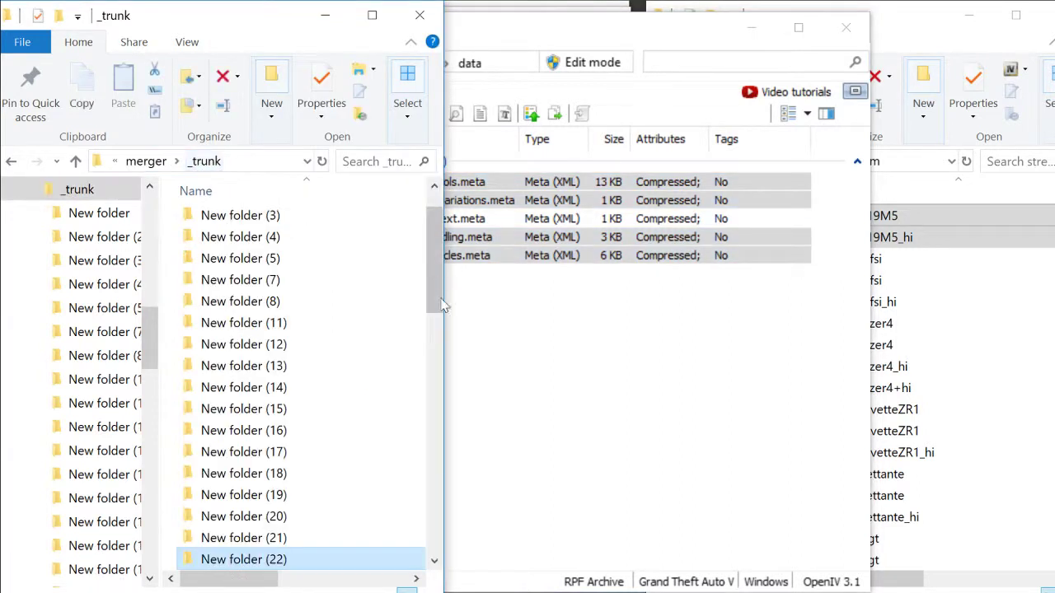
scroll(370, 428, "down", 2)
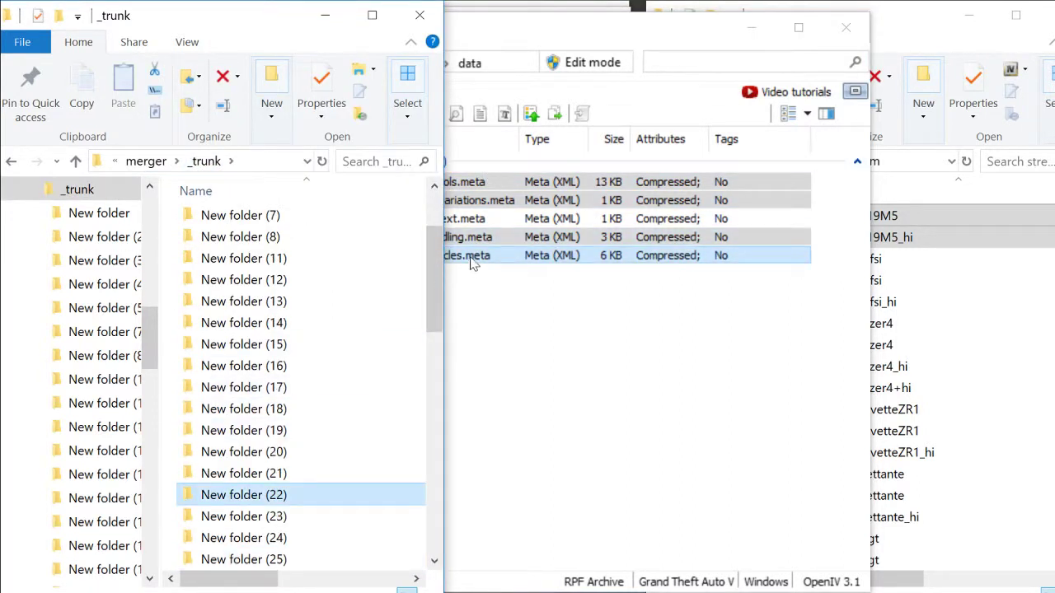
left_click_drag(474, 262, 197, 523)
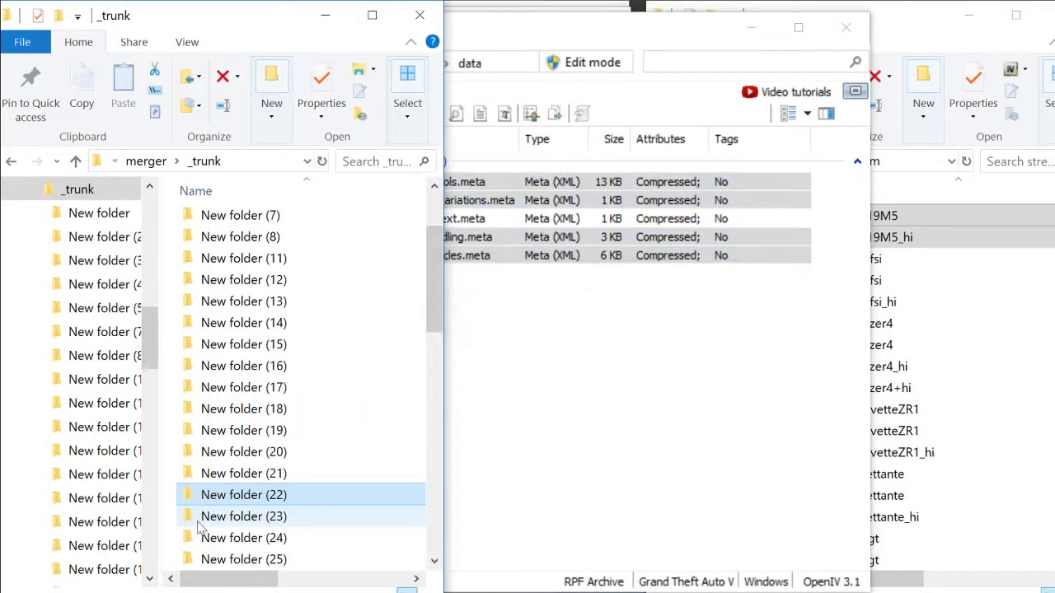
left_click(198, 527)
double_click(199, 528)
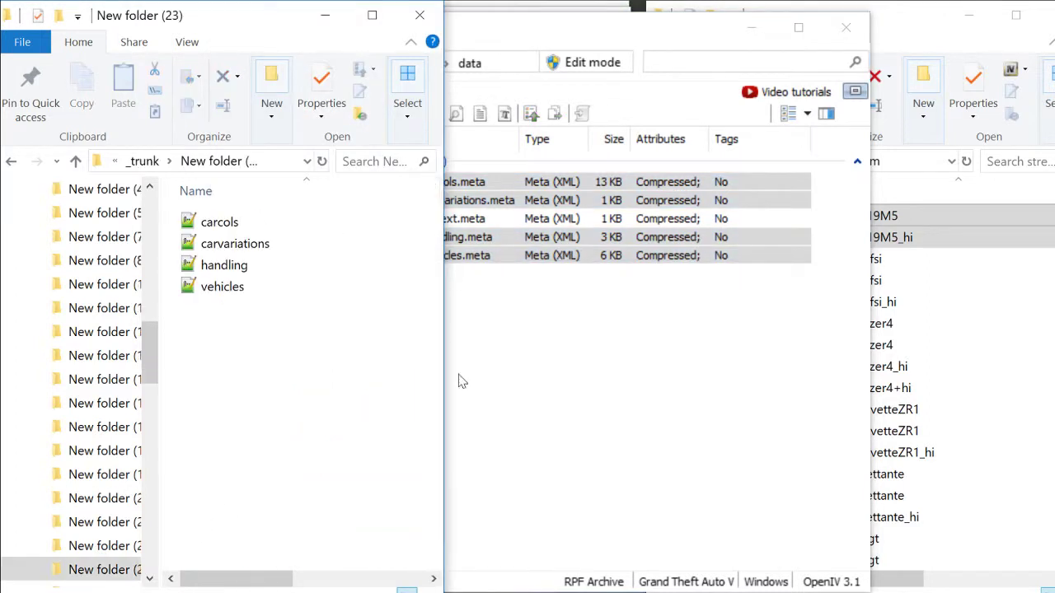
Close OpenIV and check the contents of handling.meta in the M5 F90 Competition H and S archive
left_click(553, 383)
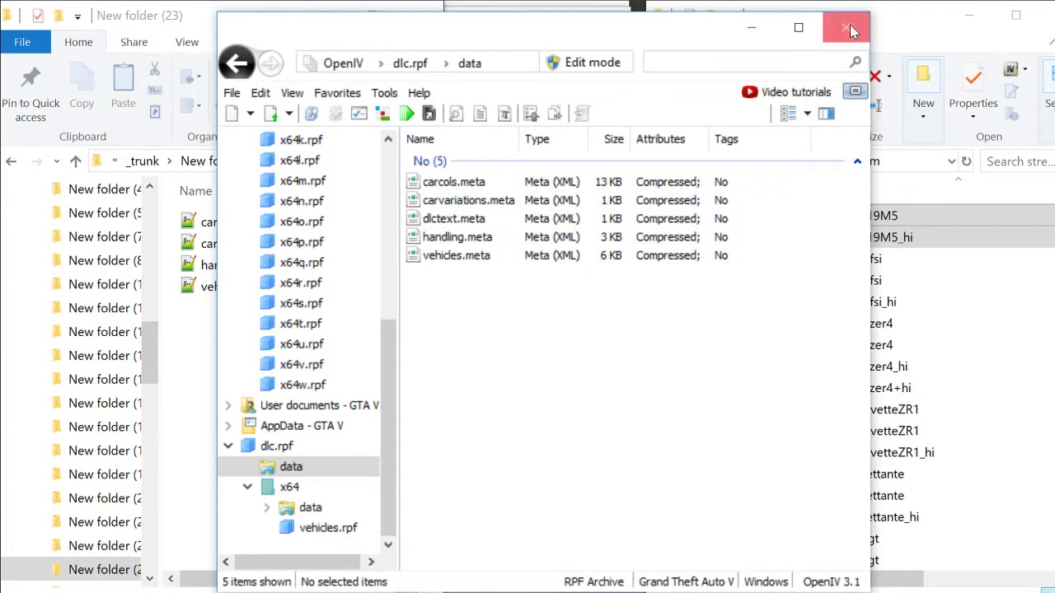
left_click(851, 24)
left_click(517, 442)
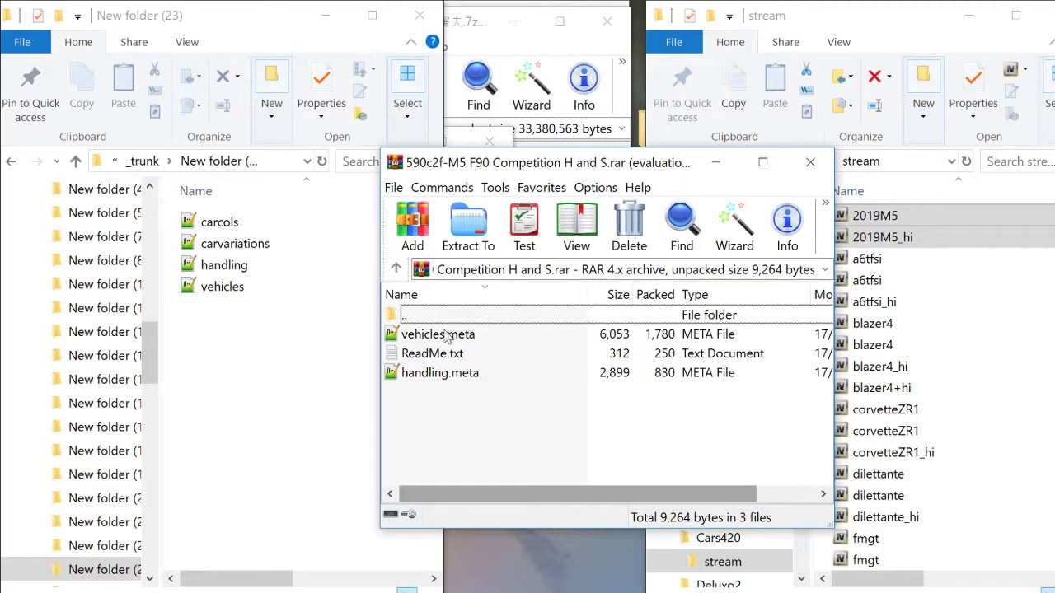
double_click(440, 373)
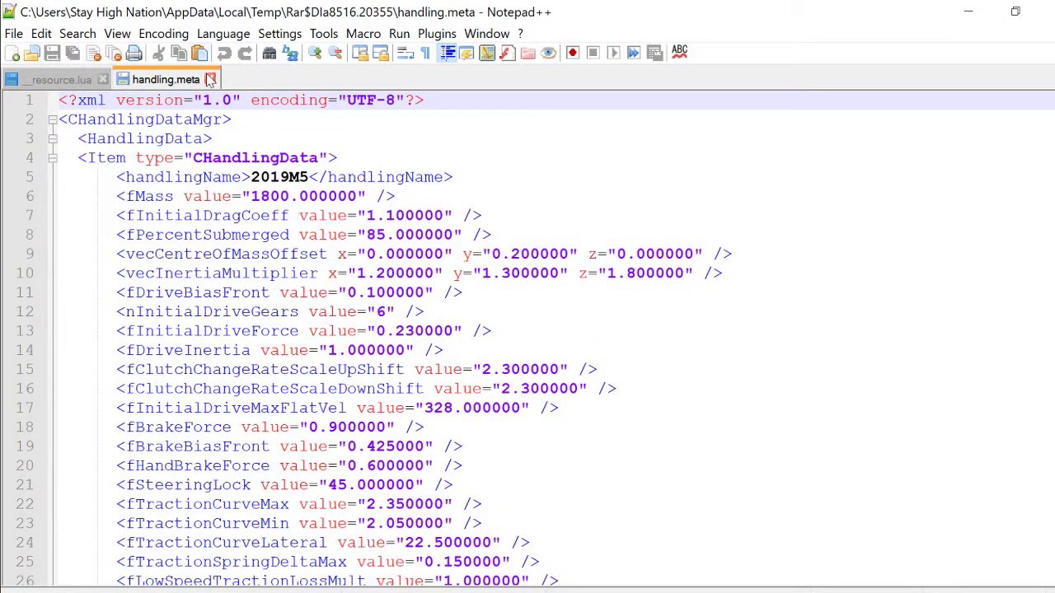
left_click(210, 79)
left_click(968, 13)
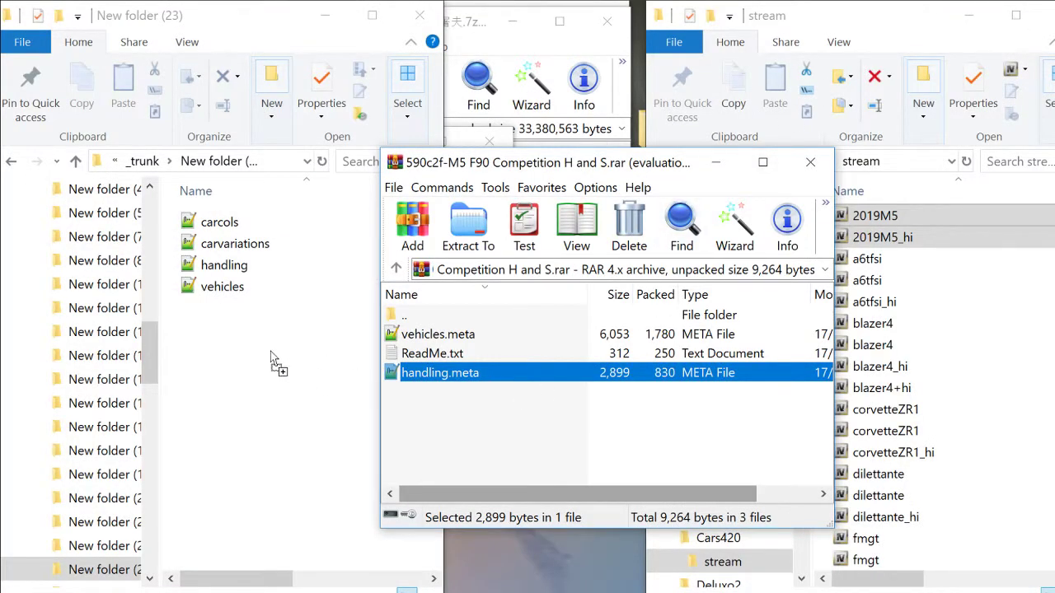
Replace handling.meta and vehicles.meta in New folder (23) with those from the M5 F90 Competition H and S archive, and close the archive
left_click_drag(270, 351, 267, 356)
left_click(600, 299)
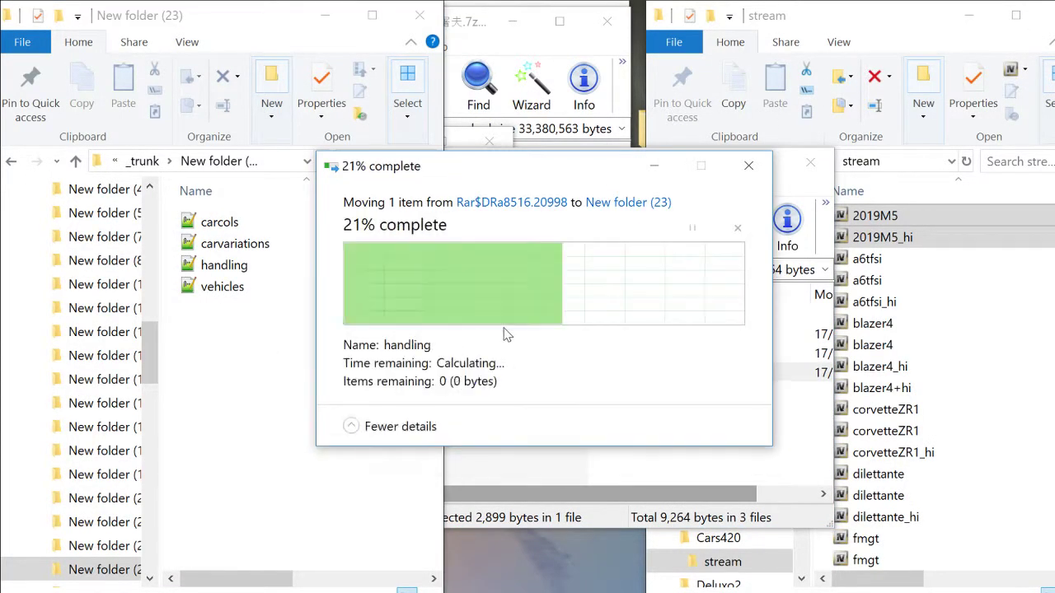
left_click_drag(481, 331, 267, 372)
left_click(449, 302)
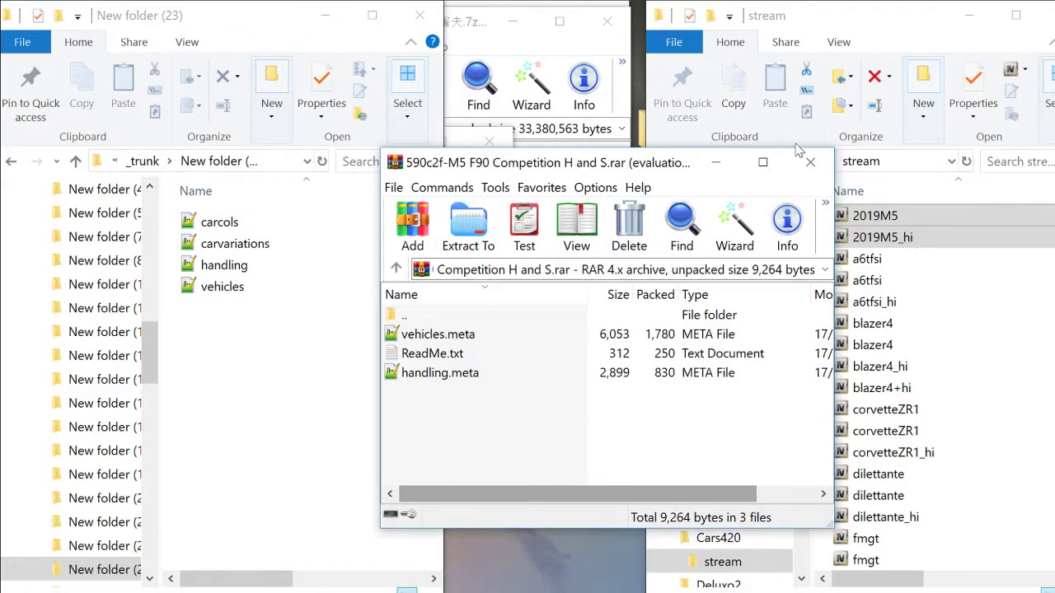
left_click(810, 163)
Examine the White Leather Interior folder and the xDrive and V8 Engine Sound handling.meta in the Interior and Handling for BMW M5 F90 archive
left_click(500, 450)
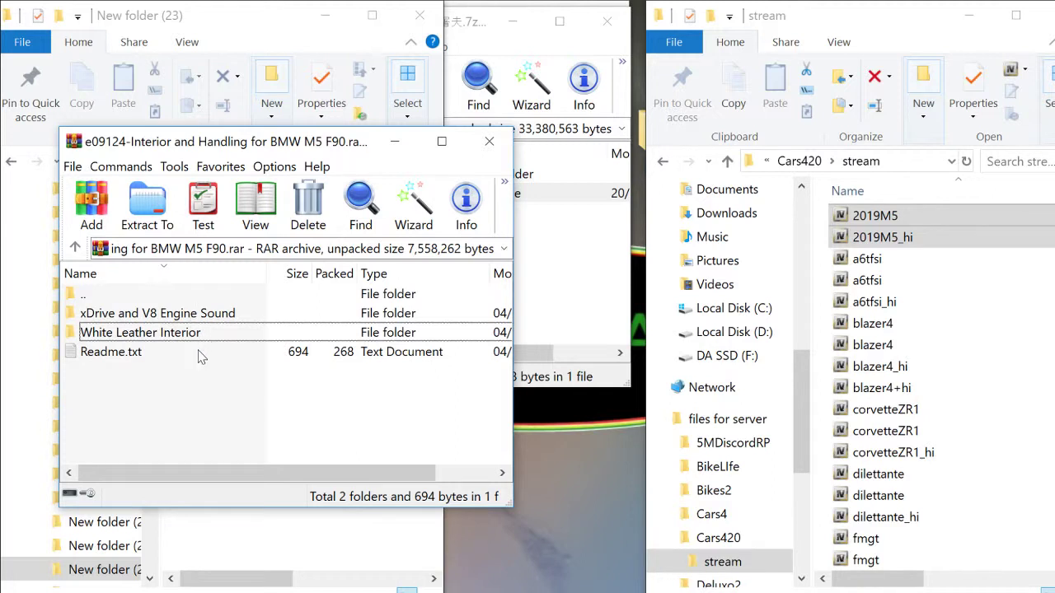
double_click(165, 332)
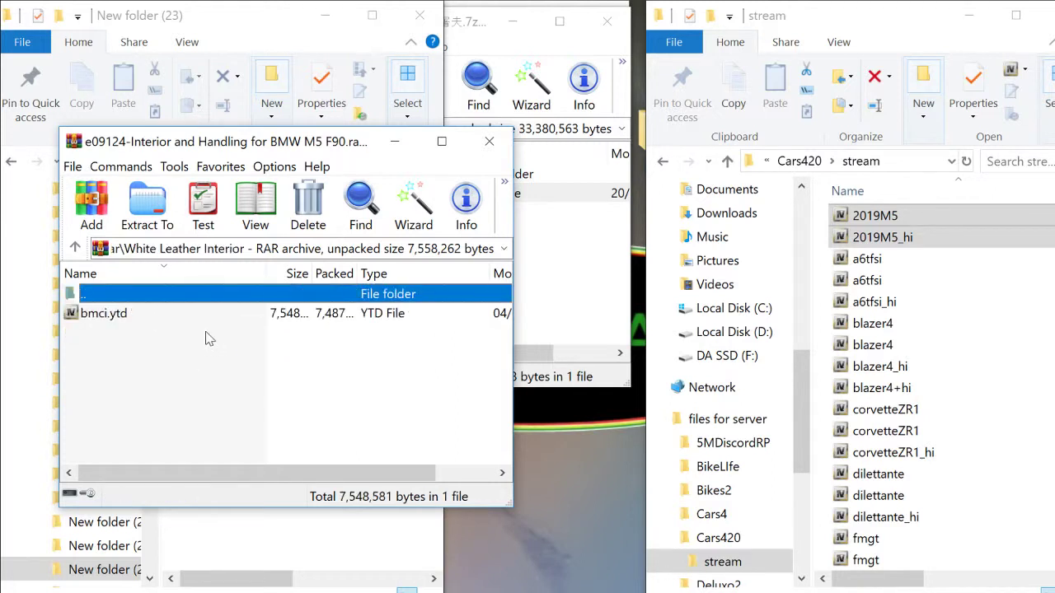
double_click(196, 301)
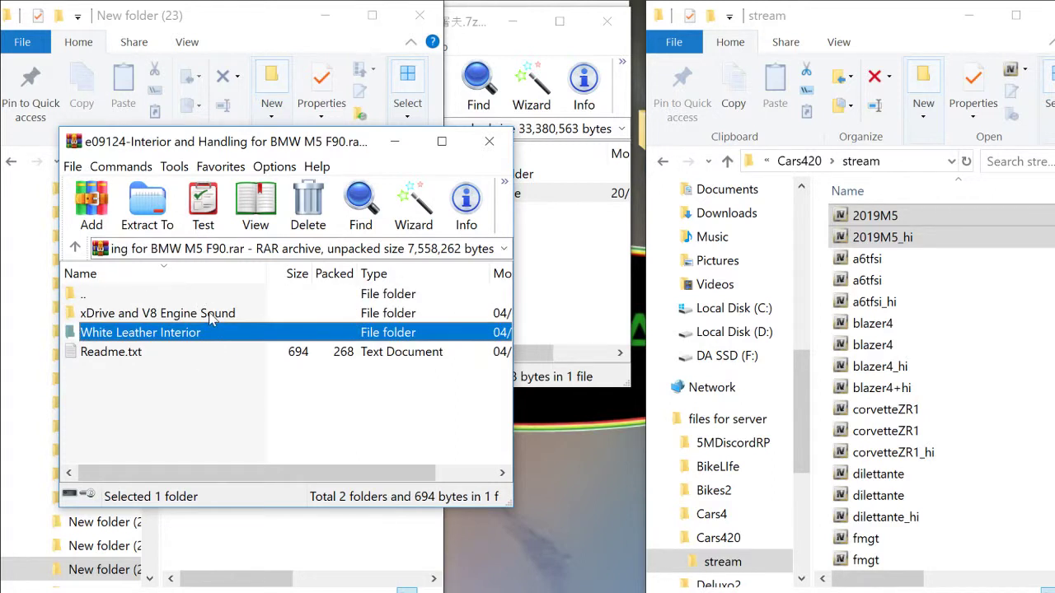
double_click(210, 314)
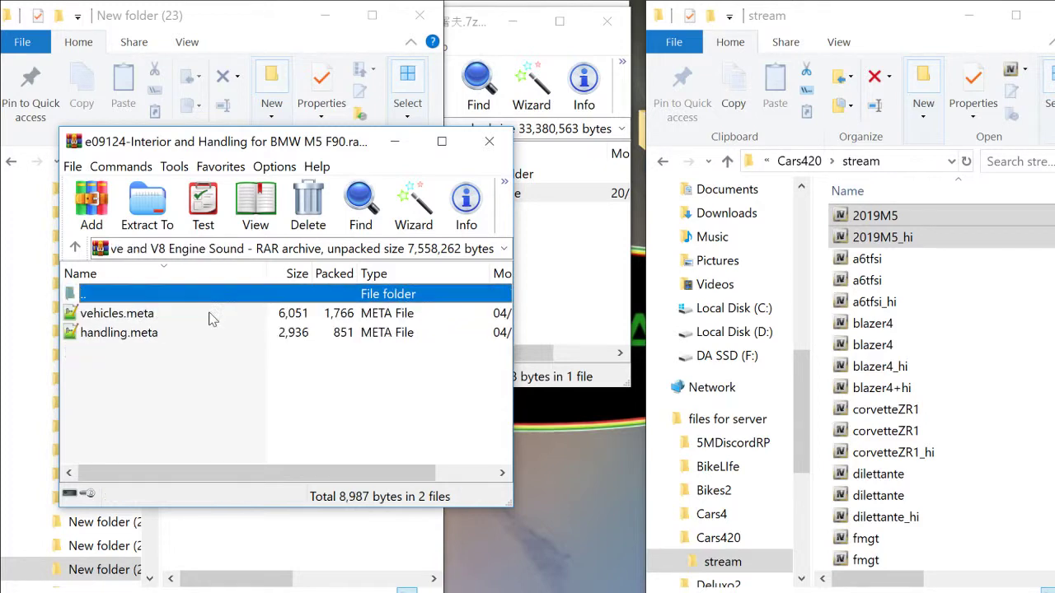
double_click(130, 338)
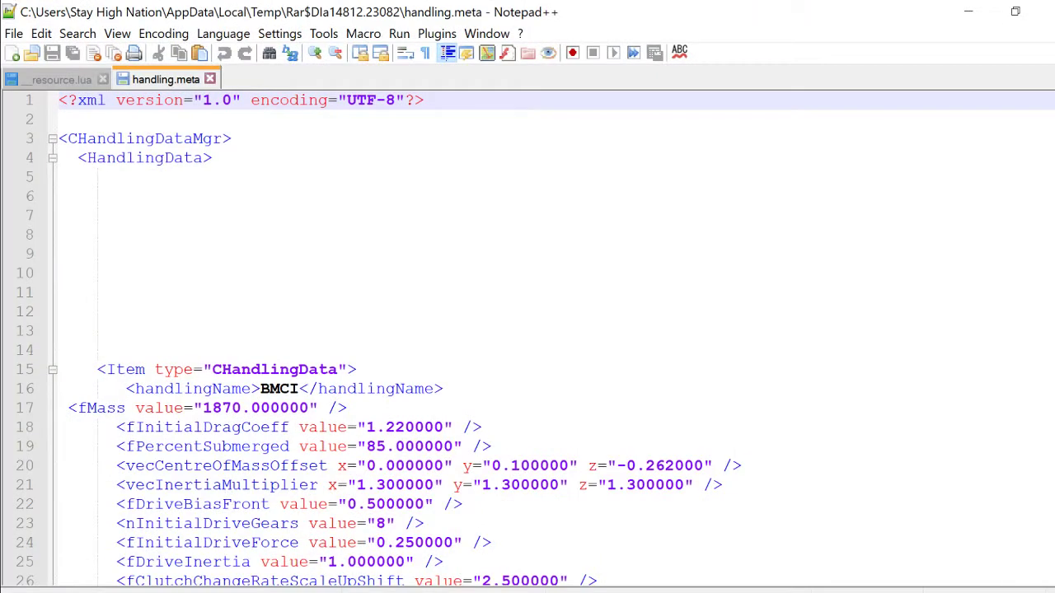
left_click(210, 79)
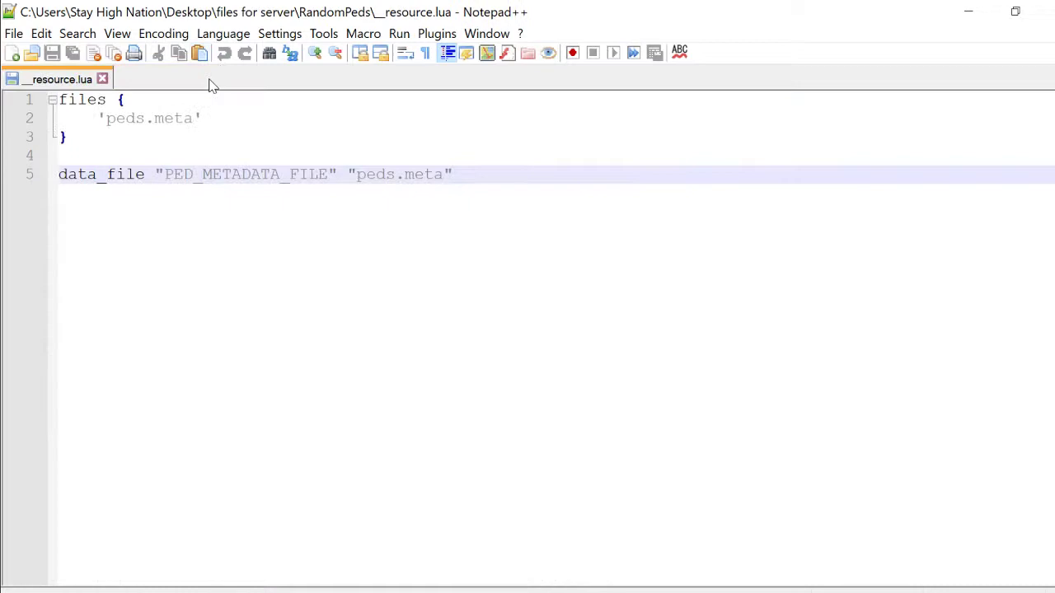
left_click(979, 16)
Close the 2019 M5 F90 Competition archive and bring up the 2019 Lamborghini Aventador SVJ archive
left_click(594, 272)
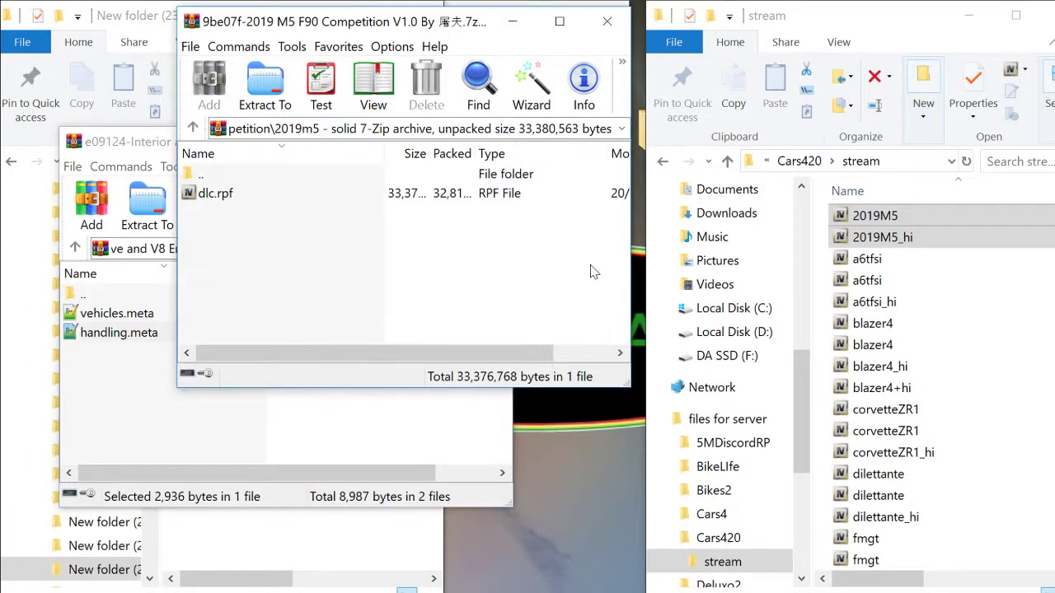
left_click(606, 21)
left_click(602, 312)
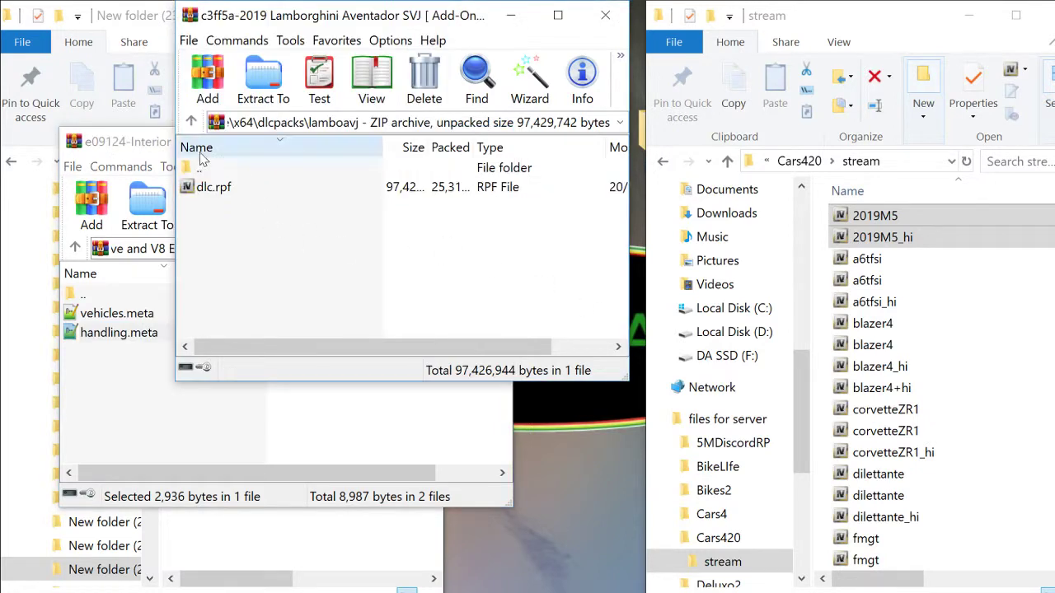
Delete the Interior and Handling for BMW M5 F90 archive from Downloads and close the remaining archive windows
left_click(128, 144)
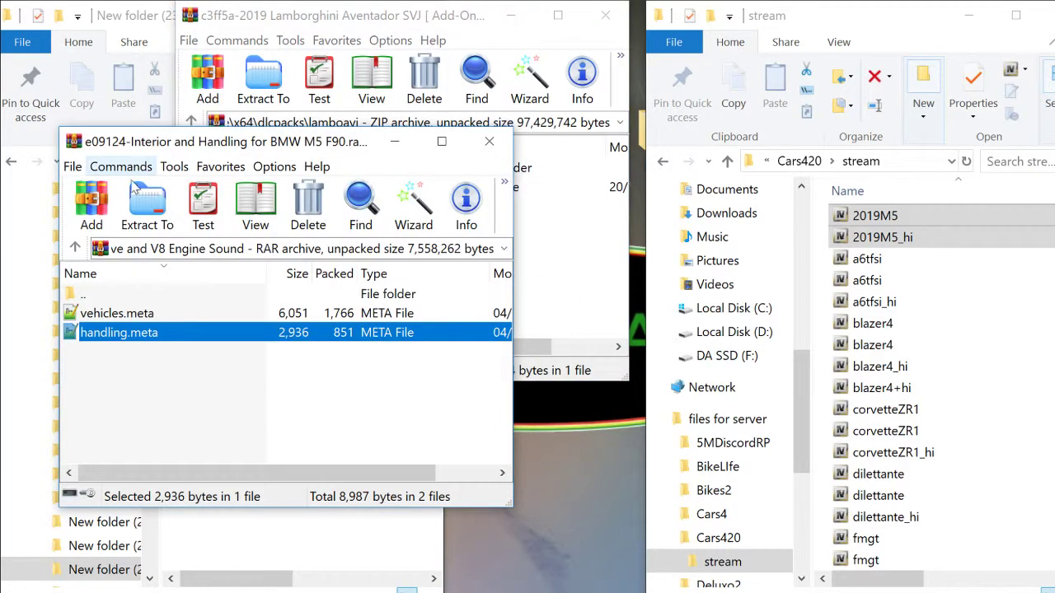
double_click(130, 296)
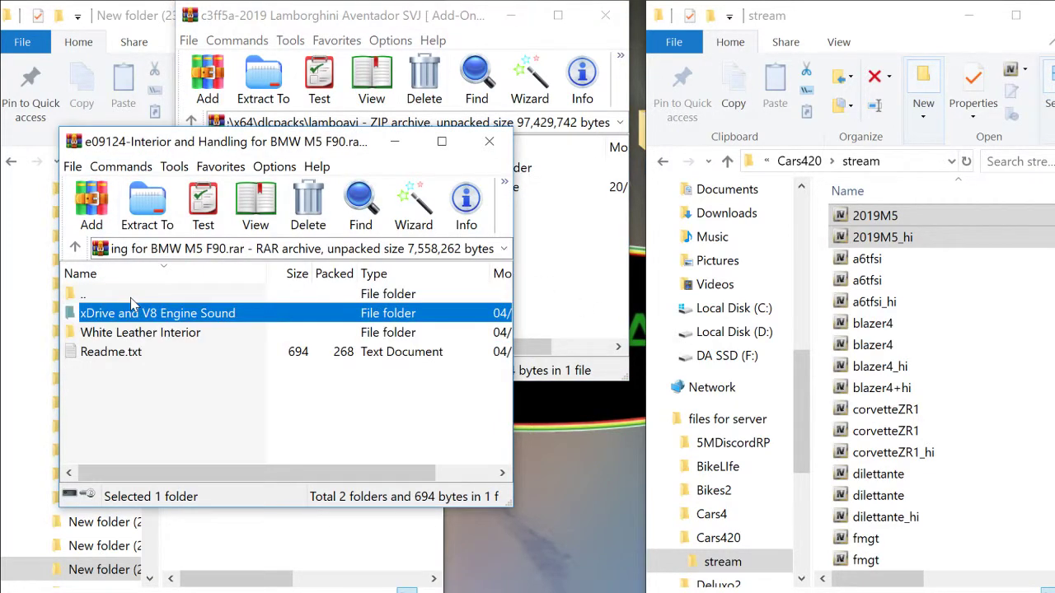
double_click(130, 297)
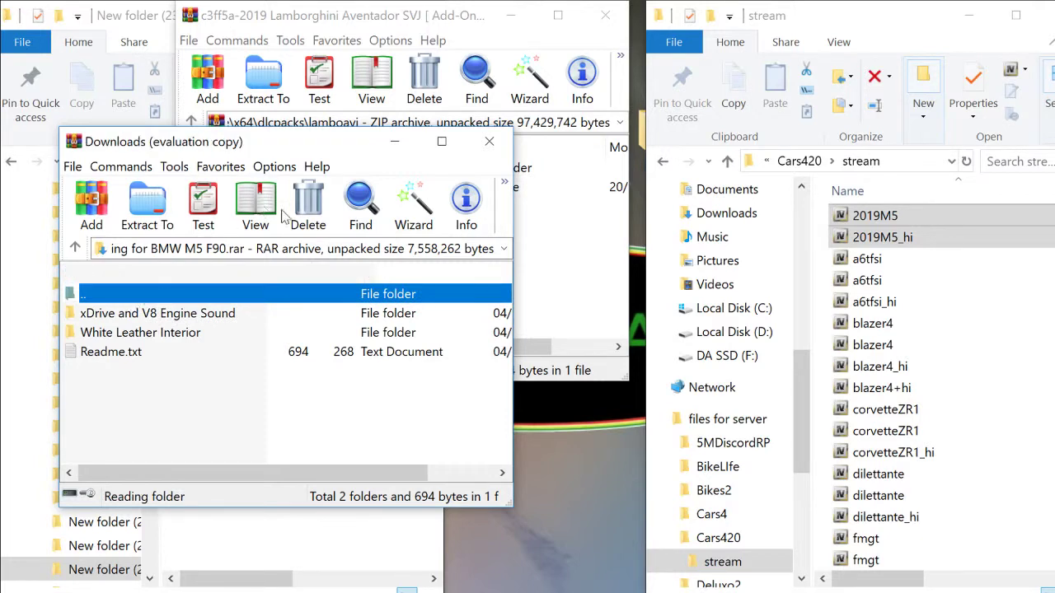
left_click(308, 206)
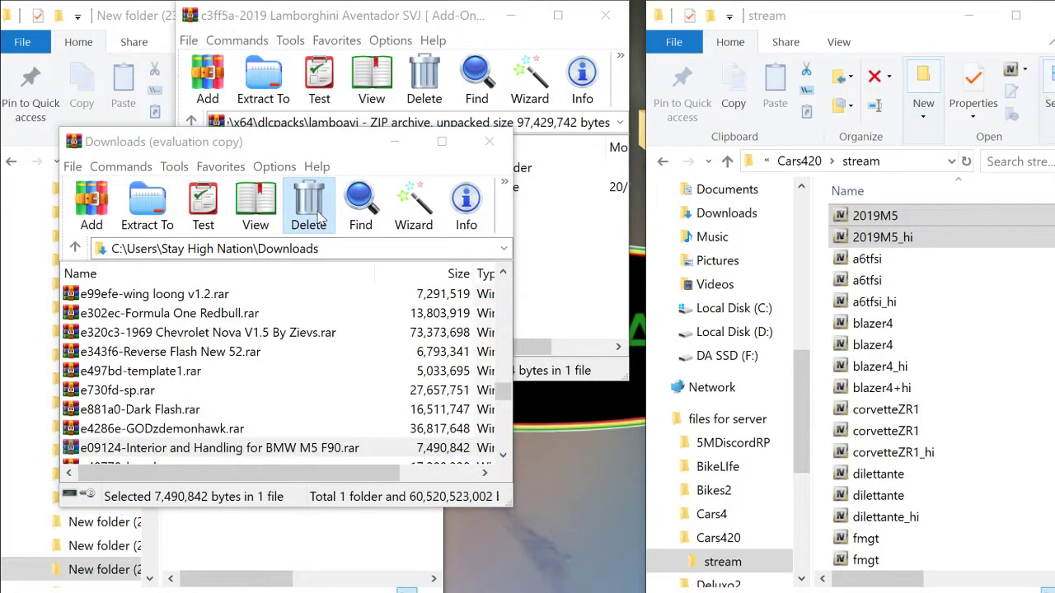
left_click(489, 144)
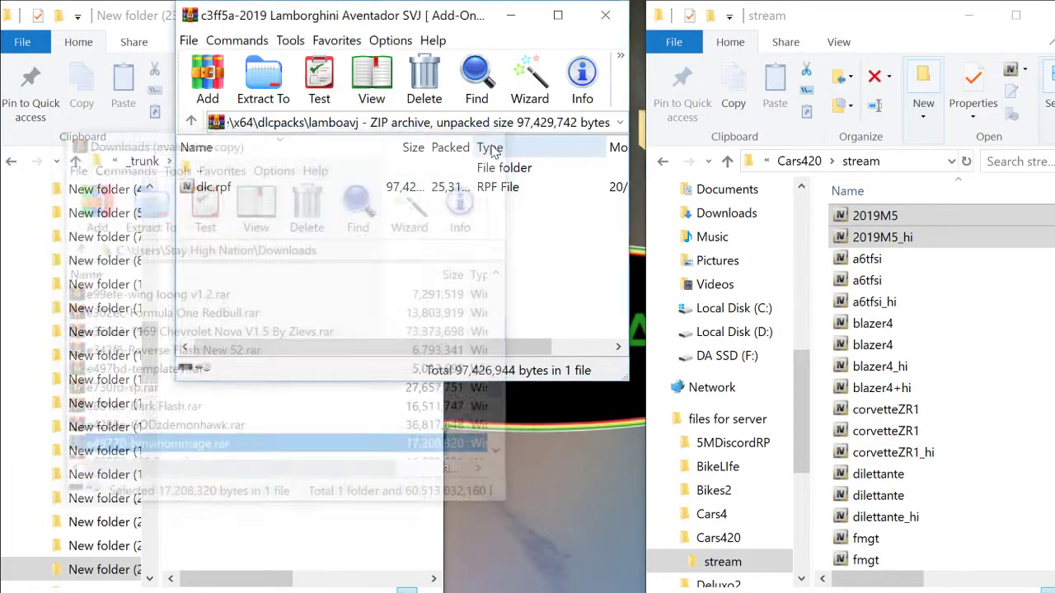
left_click(605, 15)
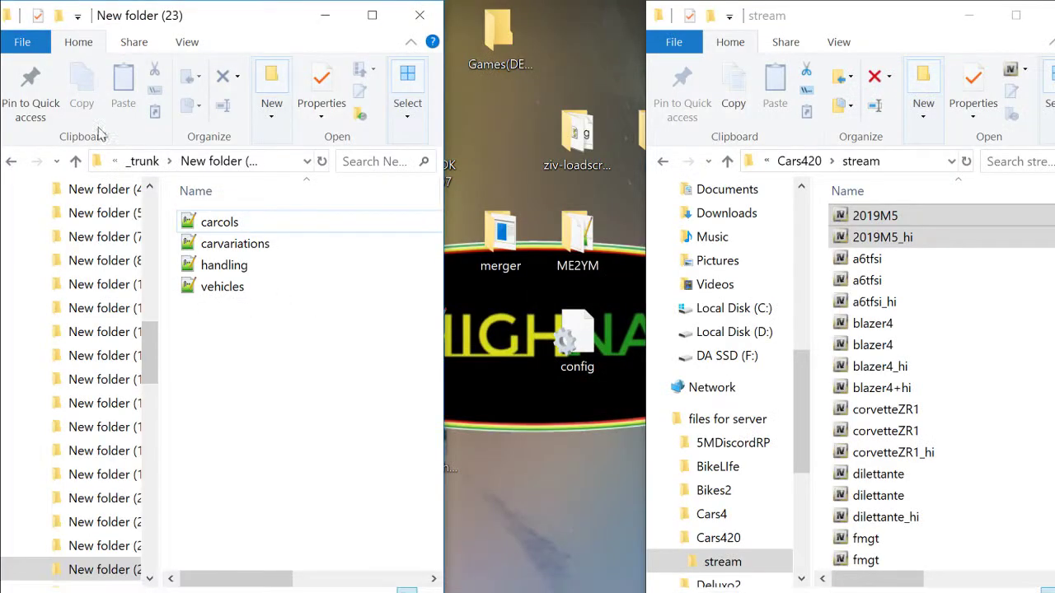
Review the model files in the stream folder and the manifest entries in the Cars420 __resource.lua file
scroll(921, 353, "up", 5)
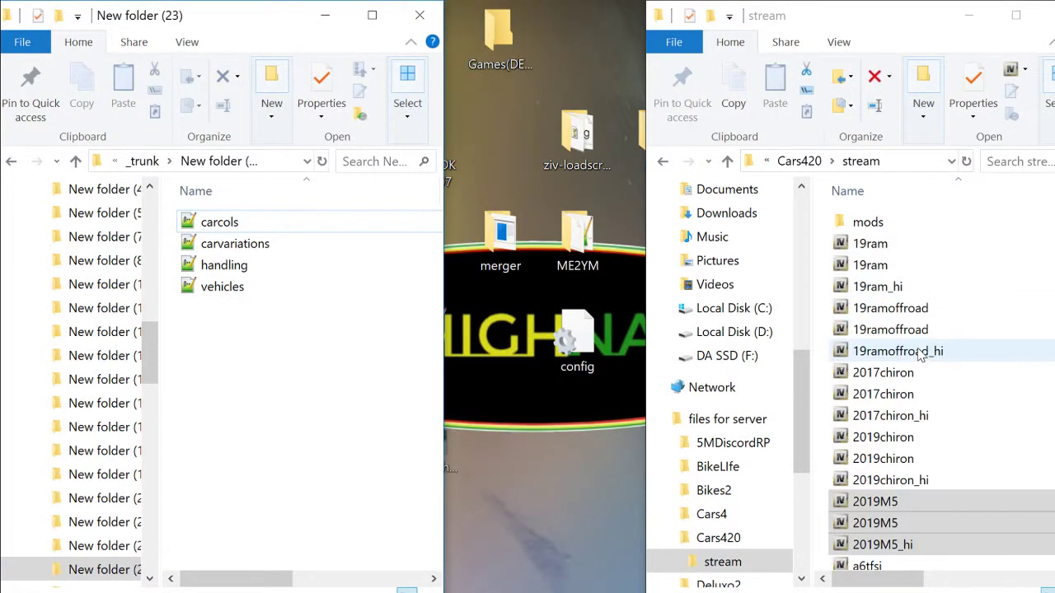
left_click(798, 161)
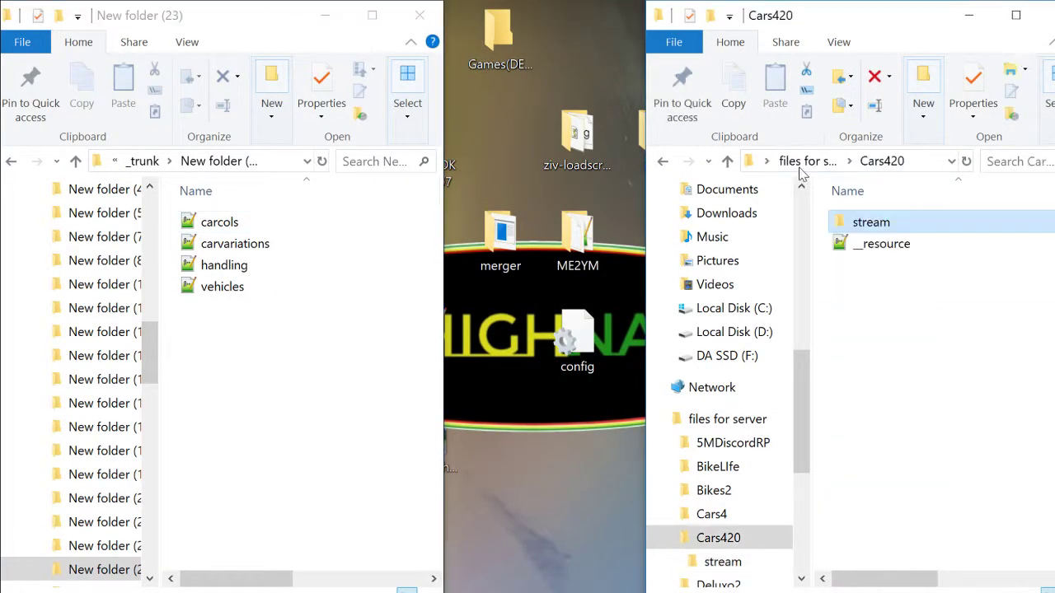
double_click(909, 252)
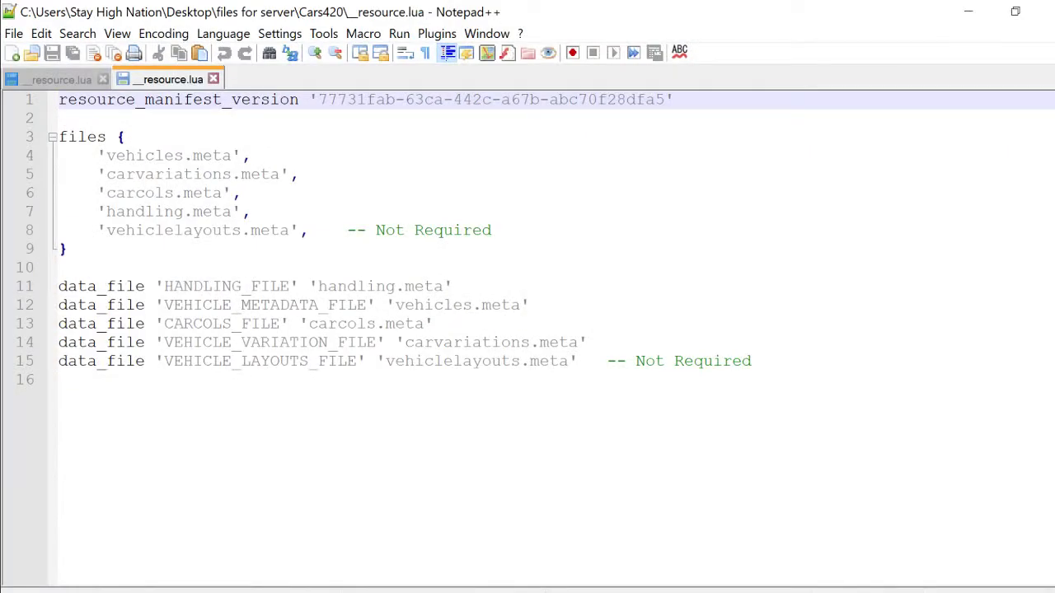
left_click_drag(57, 379, 57, 99)
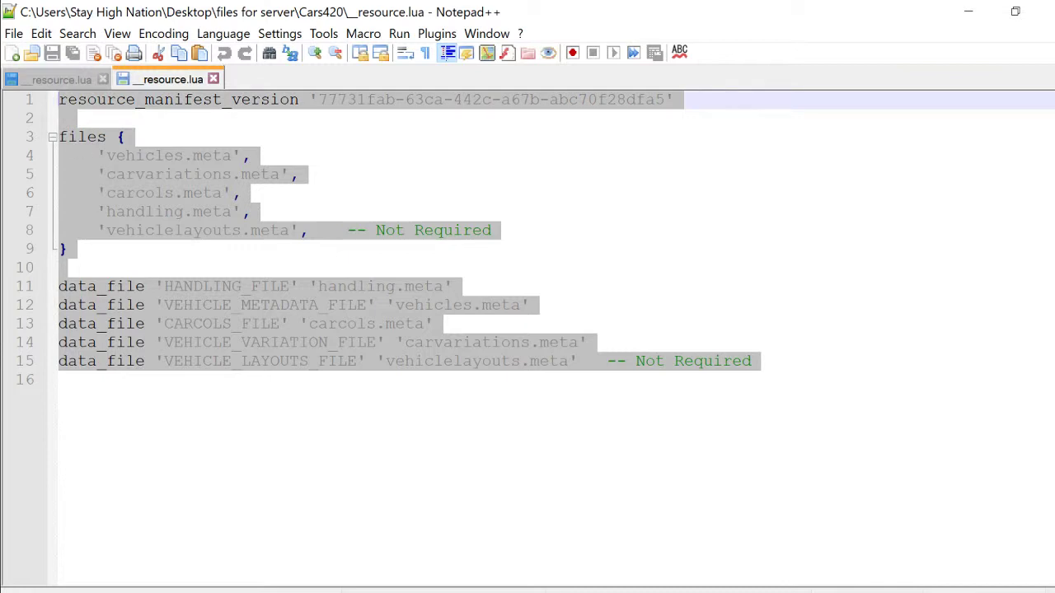
left_click(59, 379)
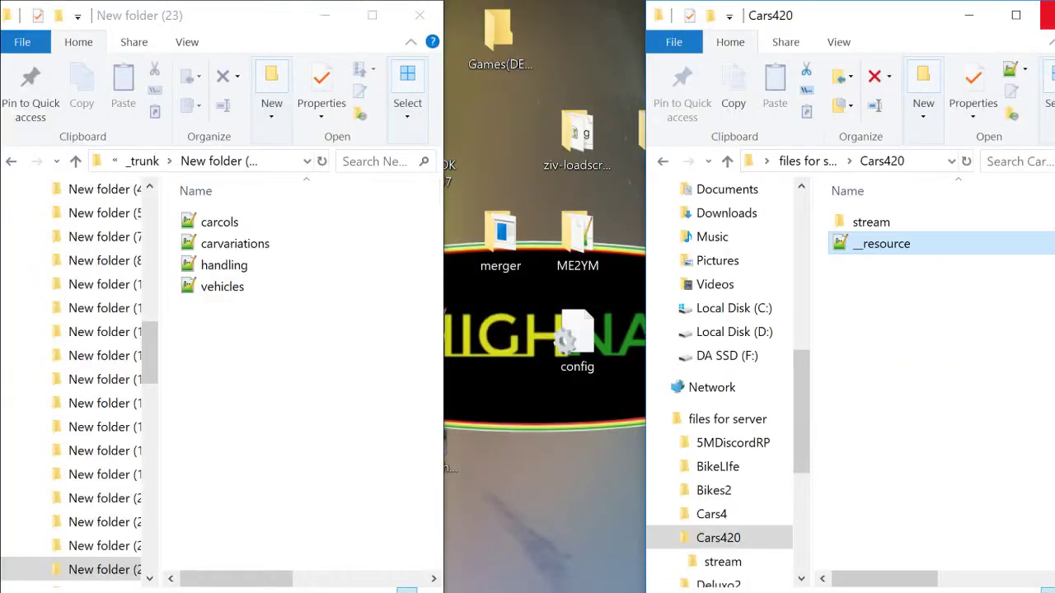
double_click(880, 245)
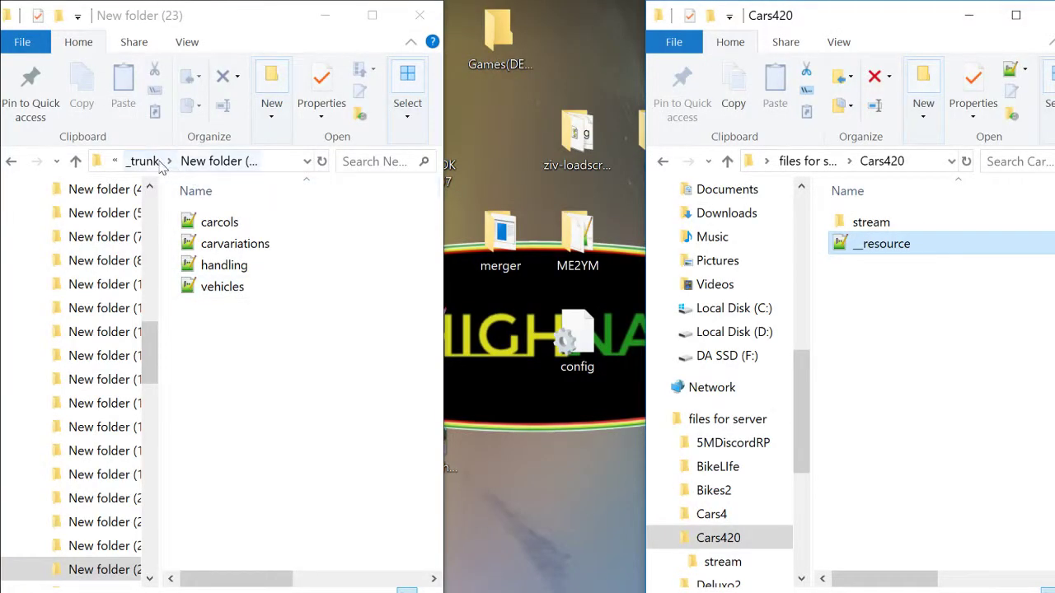
Return to the merger folder and run VehicleMetaMerge on the _trunk metas
left_click(144, 162)
left_click(148, 162)
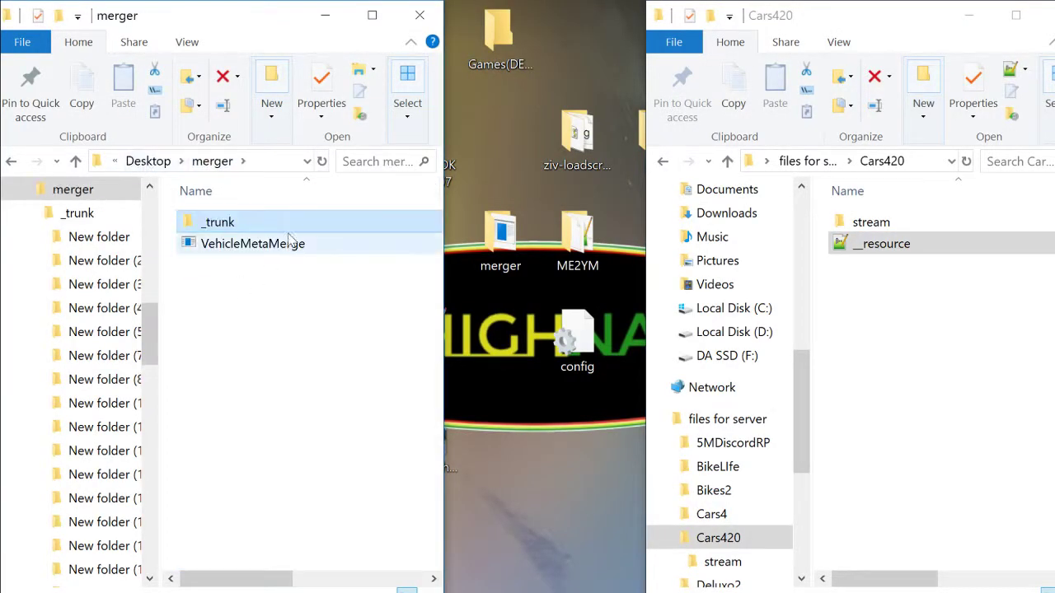
left_click(234, 243)
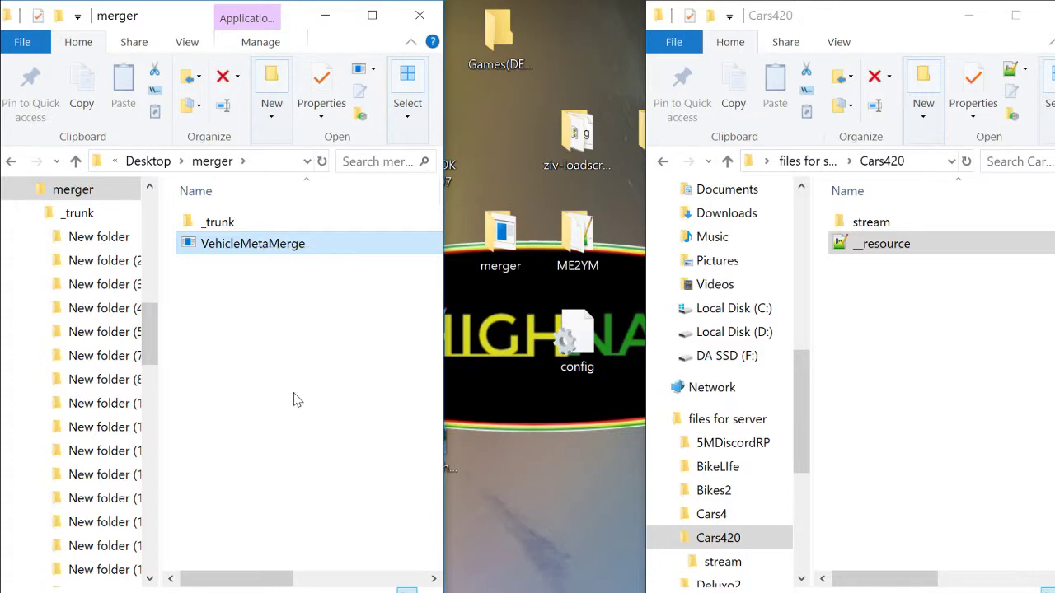
key("Return")
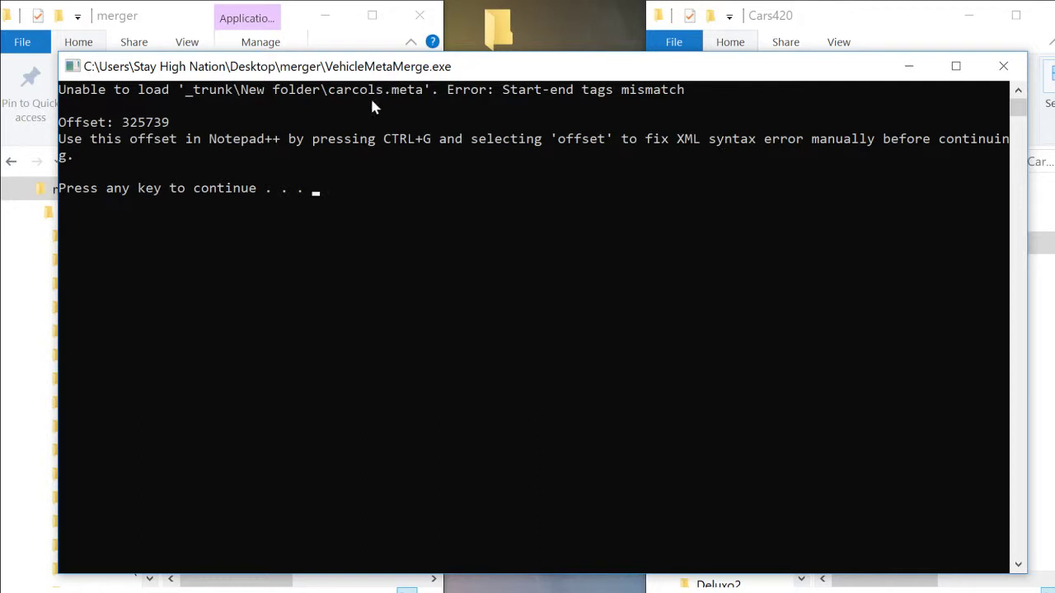
Delete the carcols.meta file named in the merge error from the unnumbered New folder in _trunk
left_click(146, 23)
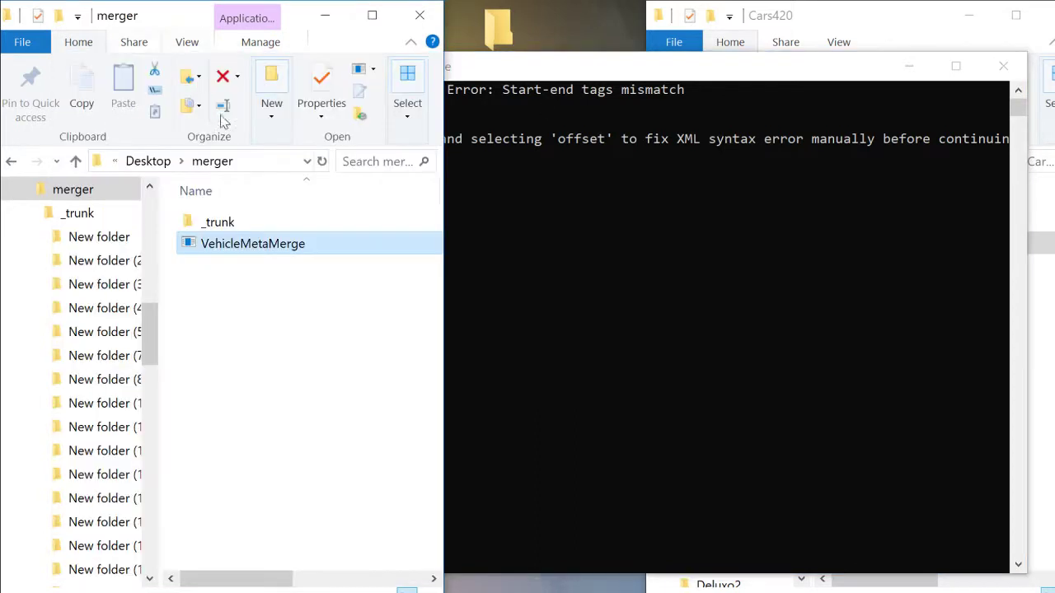
double_click(233, 221)
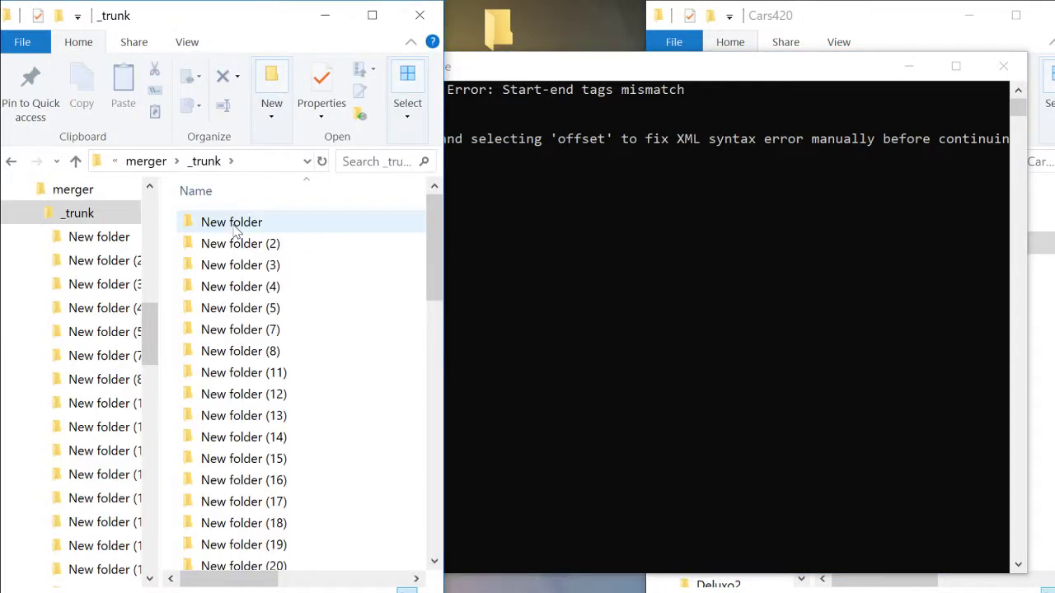
left_click(657, 290)
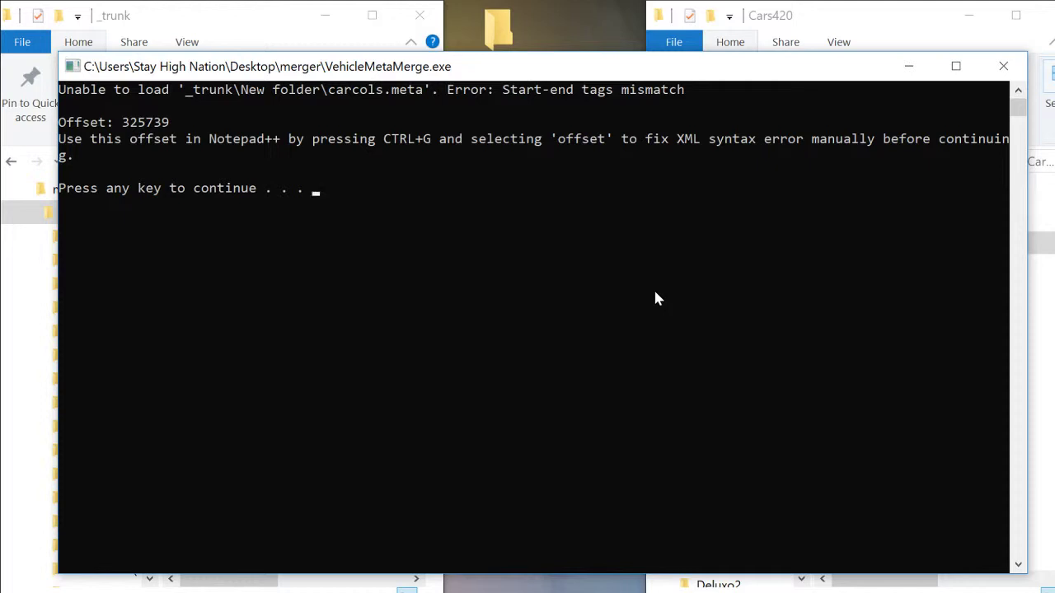
left_click(362, 237)
left_click(379, 269)
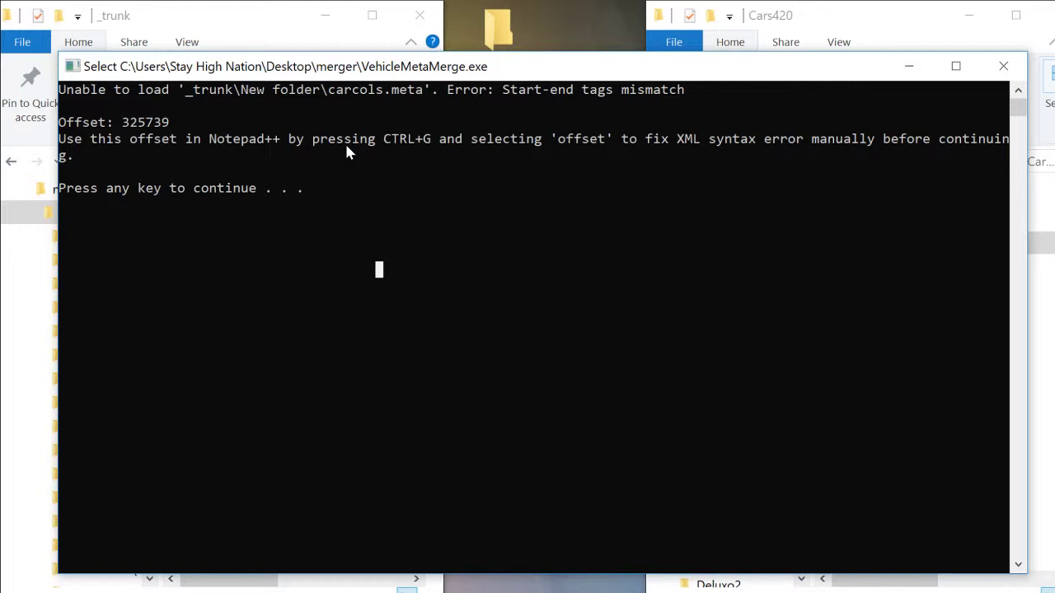
key("Escape")
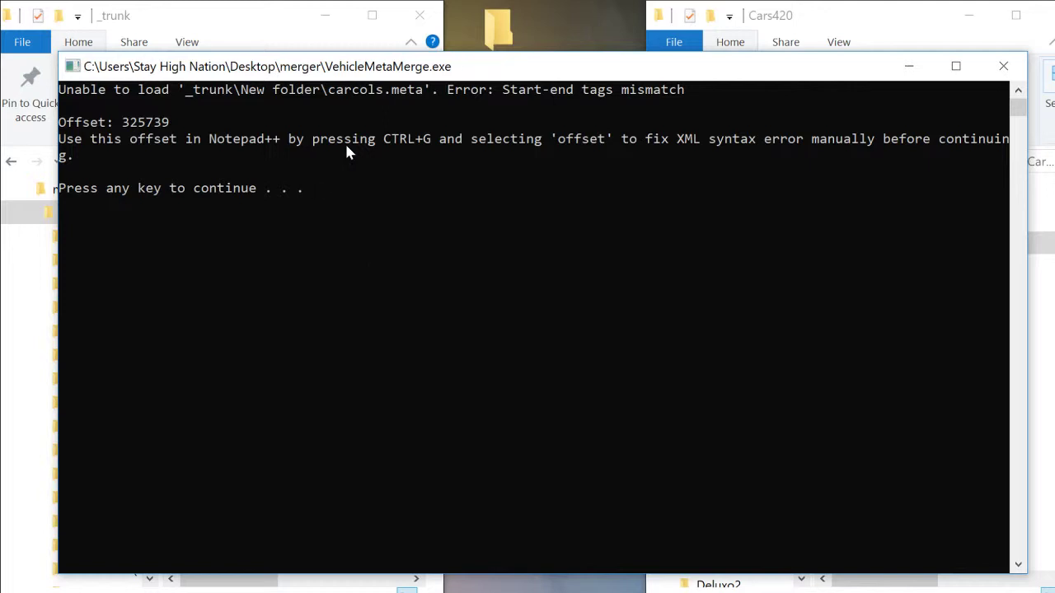
left_click(216, 24)
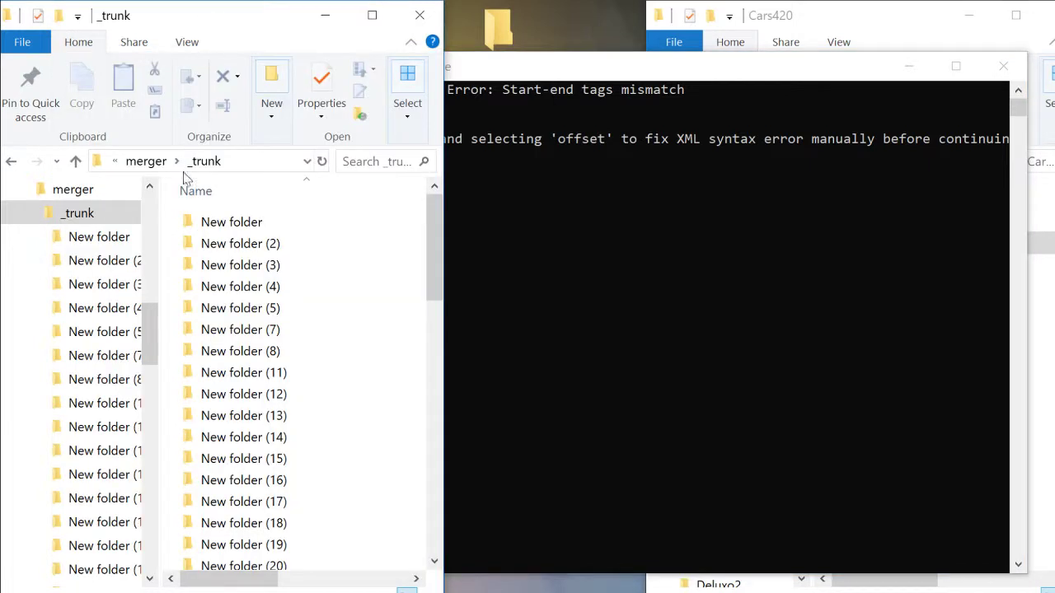
double_click(253, 220)
left_click(253, 221)
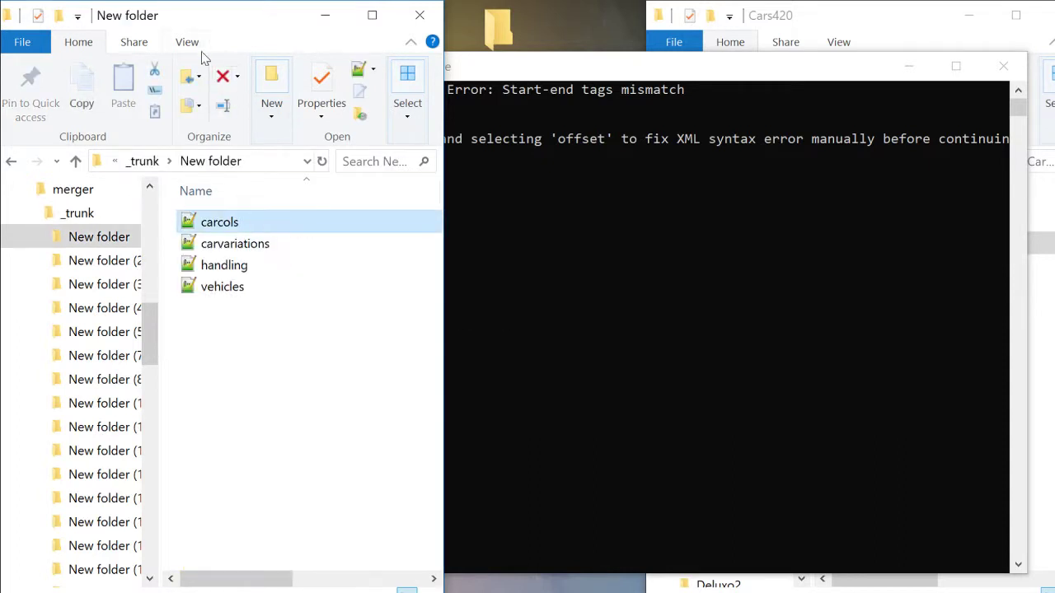
left_click(222, 83)
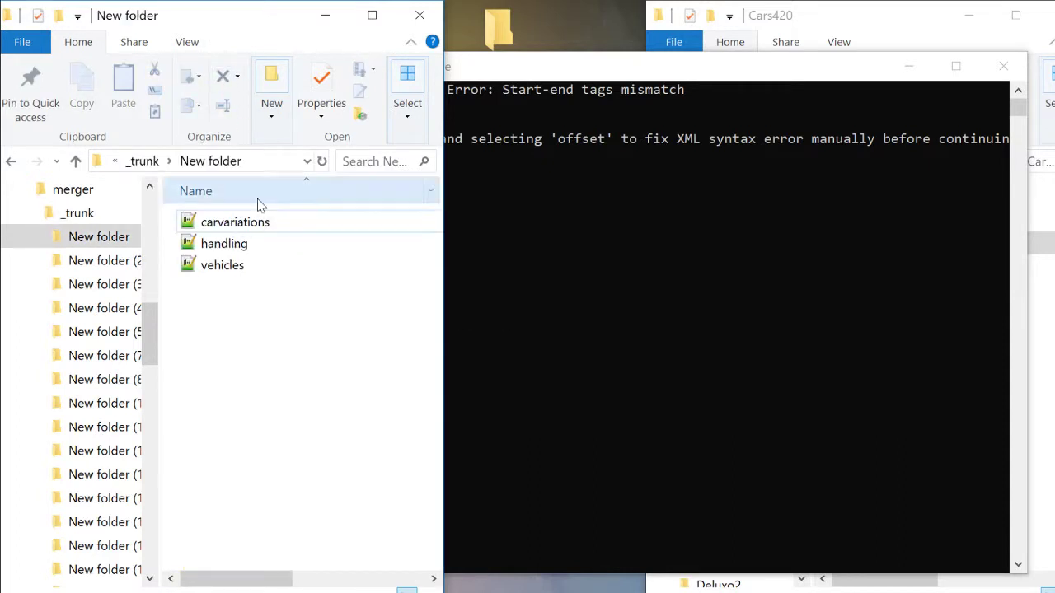
Resume the paused VehicleMetaMerge run
left_click(475, 82)
left_click(442, 256)
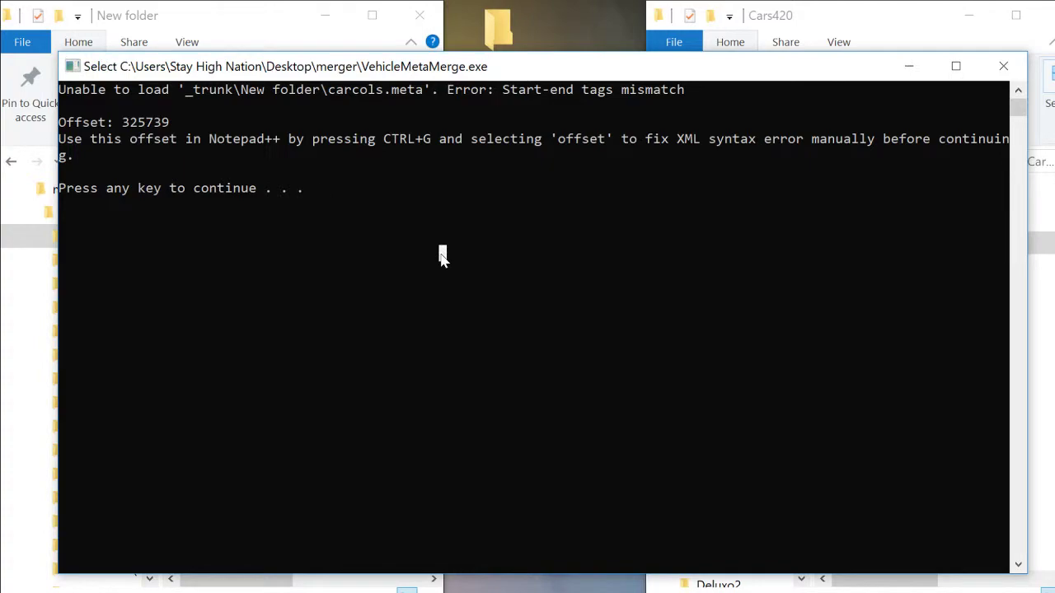
key("Return")
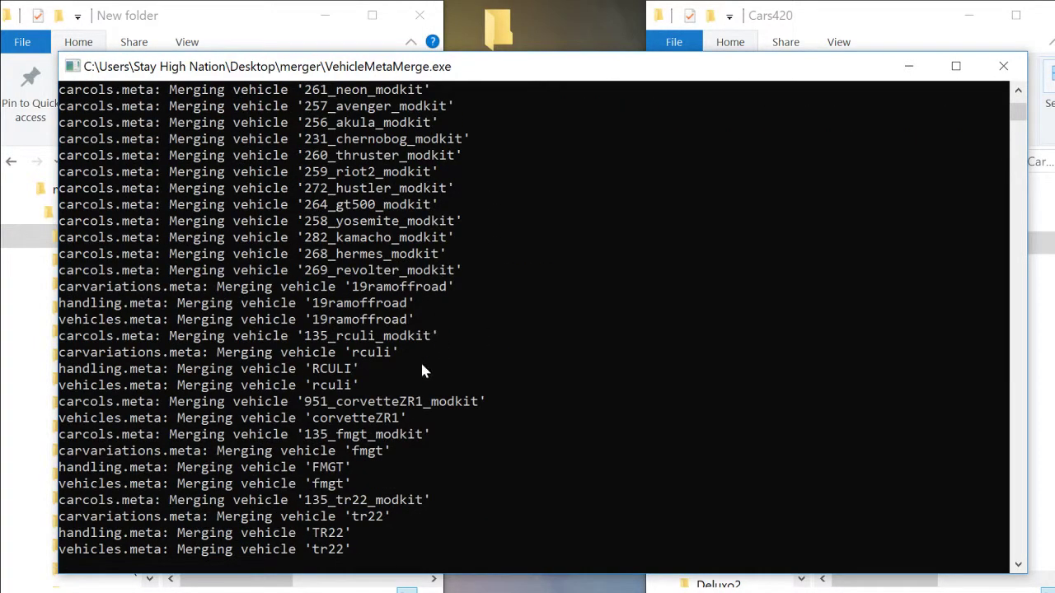
Review the list of merged vehicles in the console output and close VehicleMetaMerge
scroll(394, 405, "up", 20)
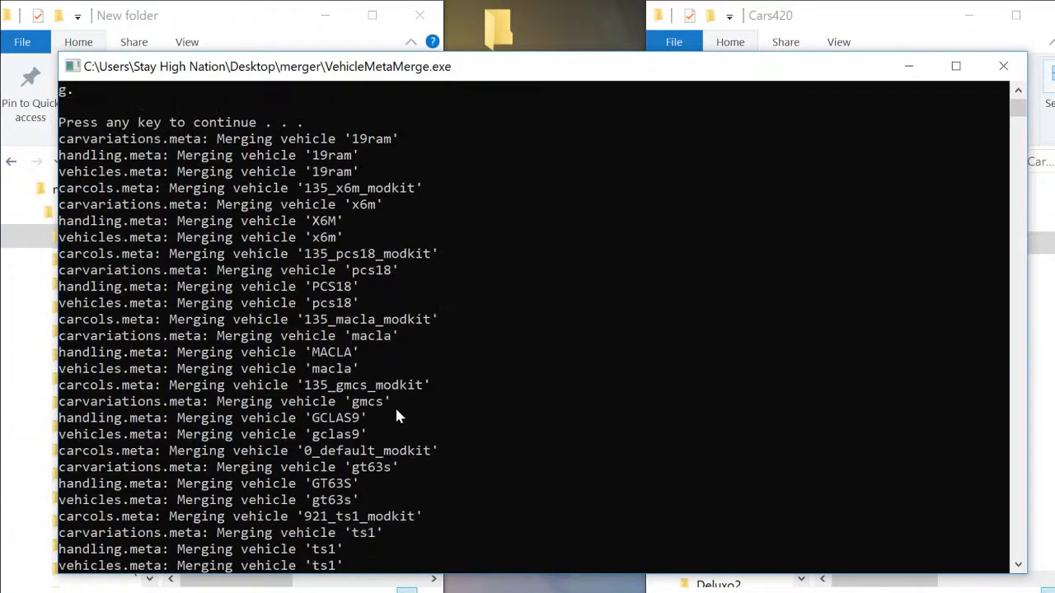
scroll(395, 416, "up", 2)
scroll(395, 416, "down", 20)
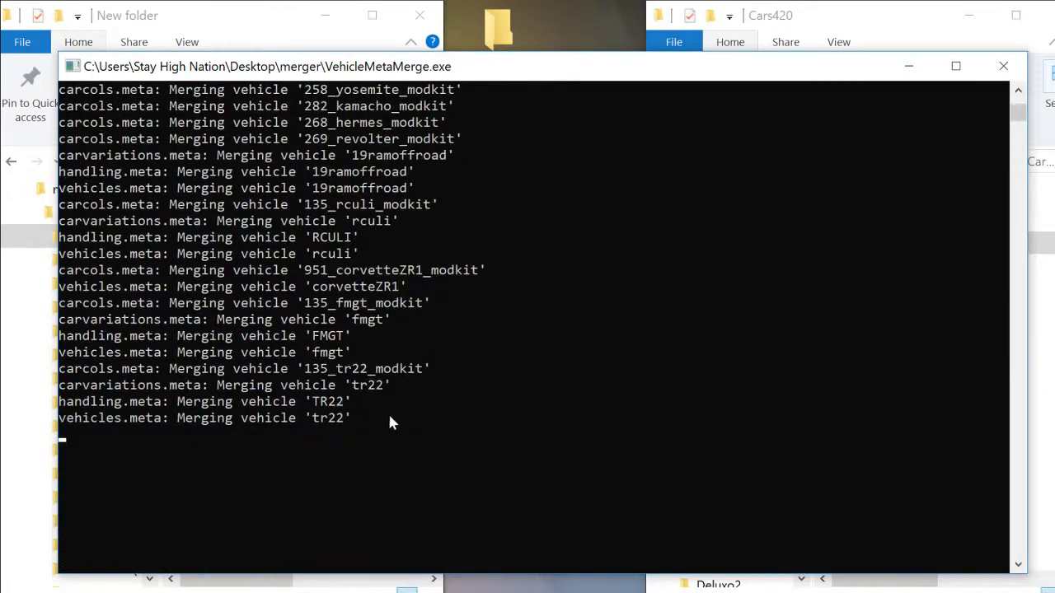
scroll(390, 423, "down", 8)
scroll(391, 423, "up", 7)
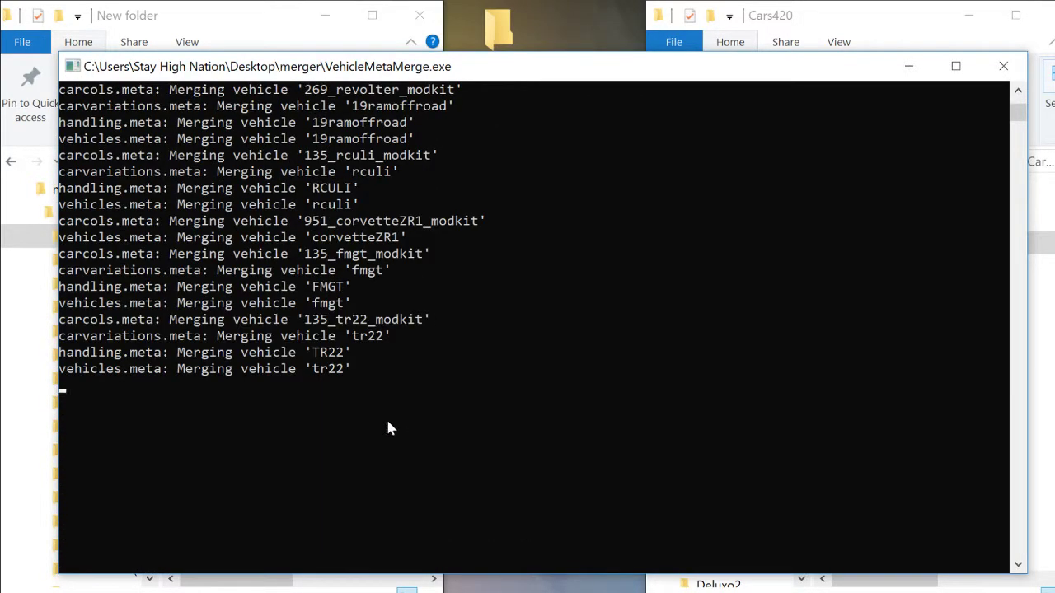
left_click(1003, 66)
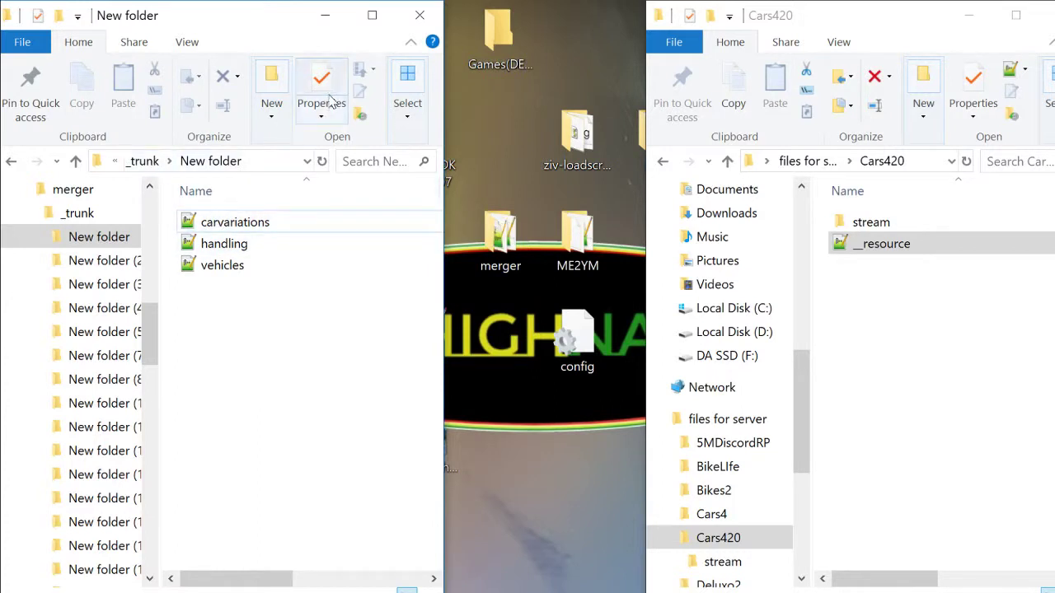
Refresh the unnumbered New folder, return to the merger folder and select the carcols, carvariations, handling and vehicles files
left_click(322, 162)
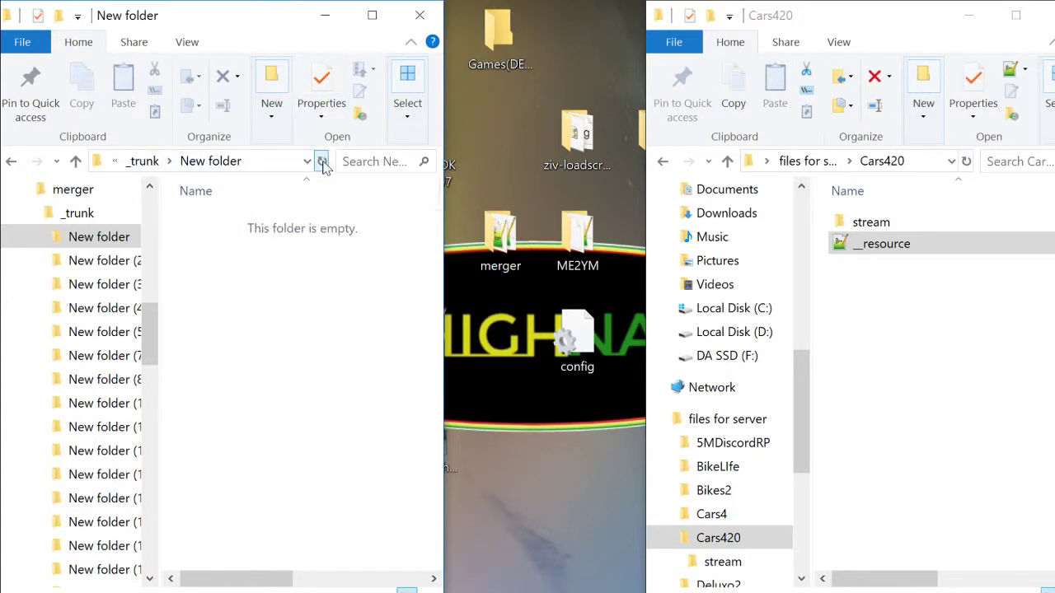
left_click(147, 161)
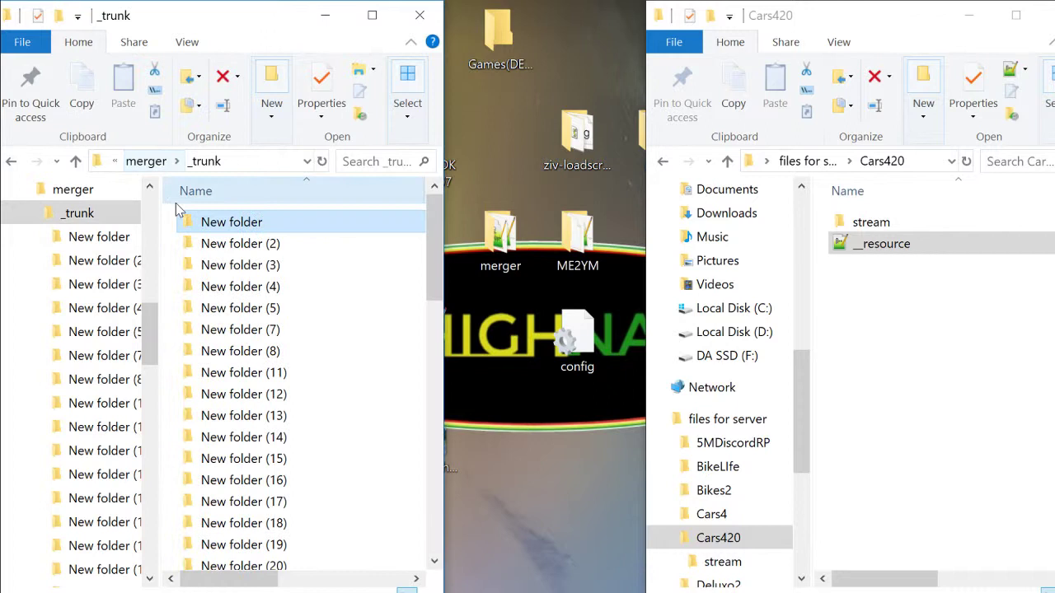
left_click(139, 162)
left_click(223, 330)
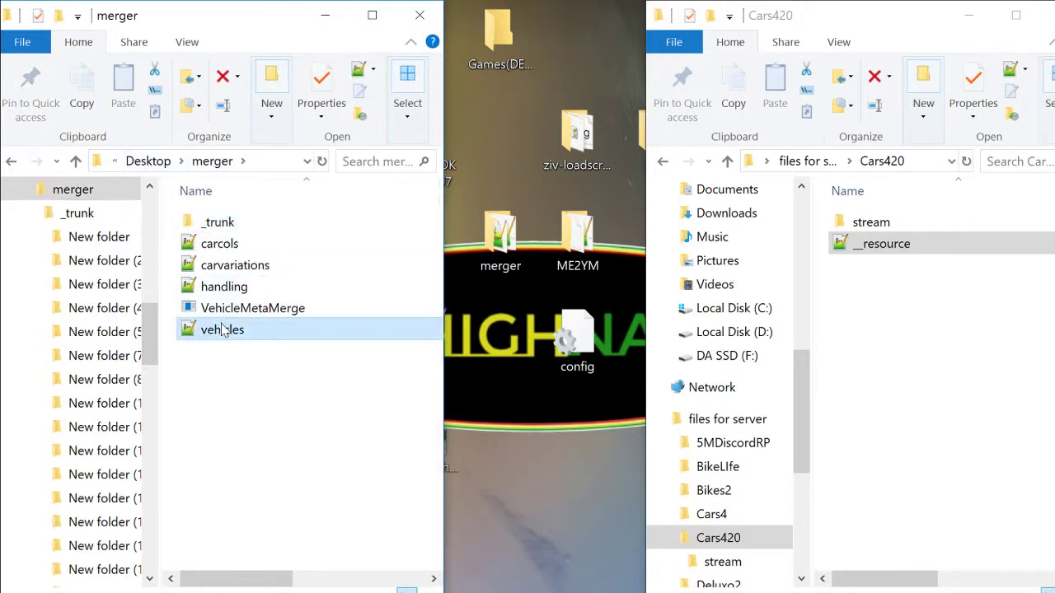
left_click(231, 289, "ctrl")
left_click(235, 264, "ctrl")
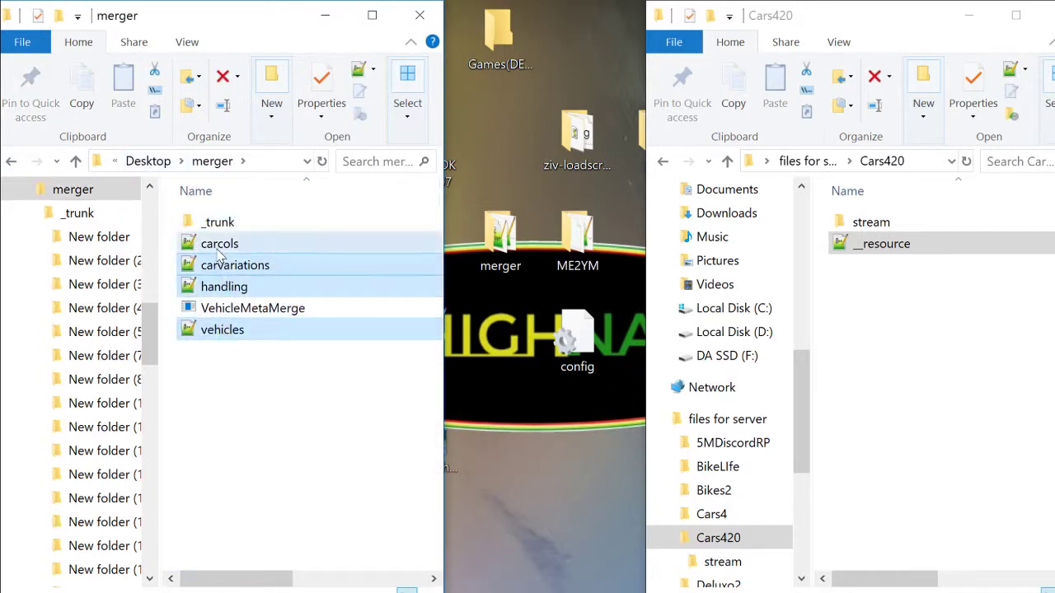
left_click(219, 243, "ctrl")
Open the merged handling.meta in Notepad++, review its vehicle entries through to the end and close it
double_click(230, 287)
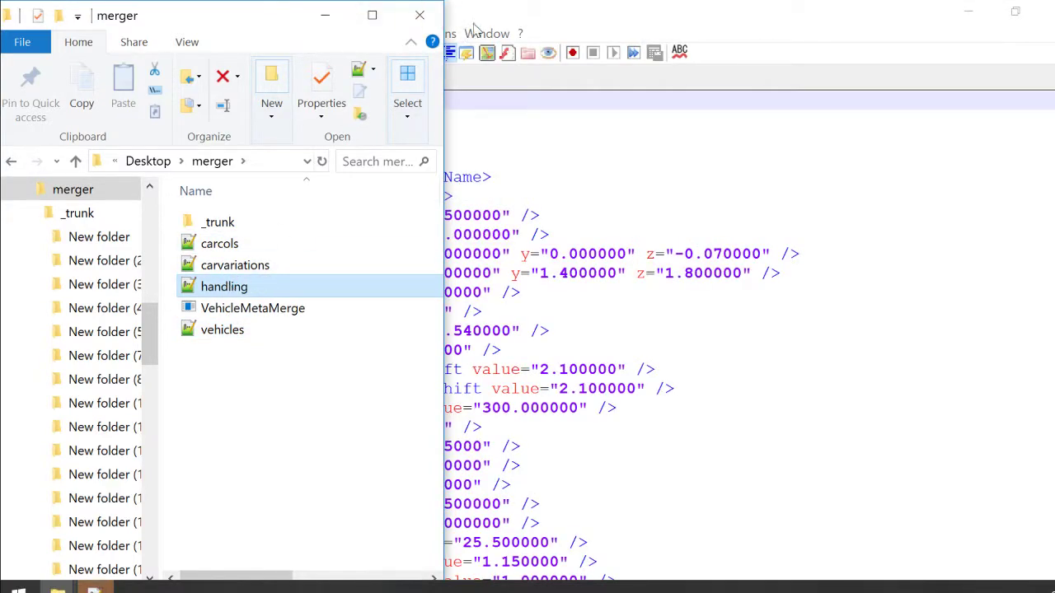
left_click(486, 12)
scroll(528, 330, "down", 17)
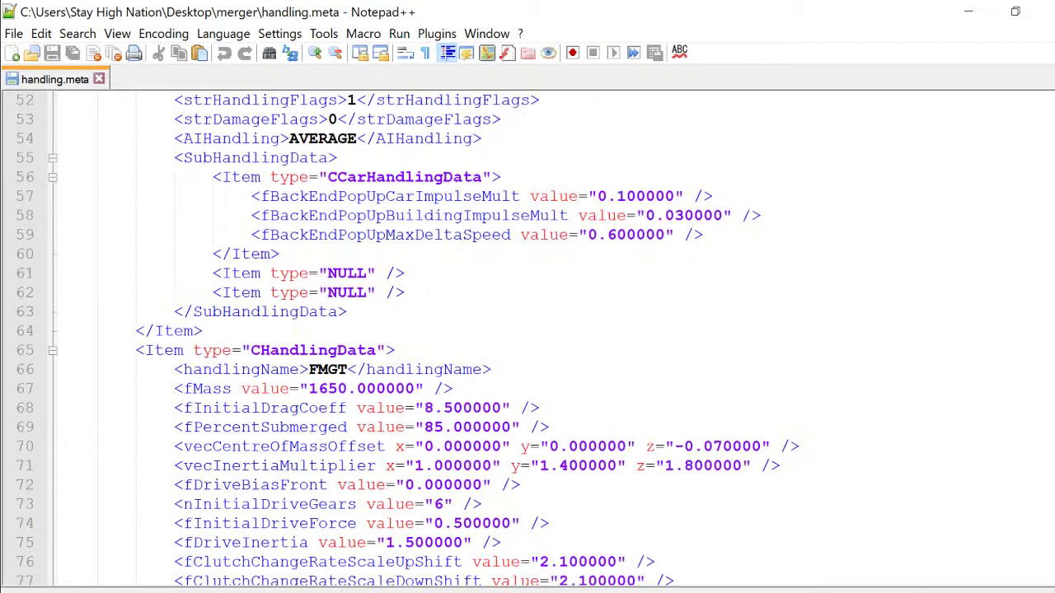
scroll(527, 330, "down", 20)
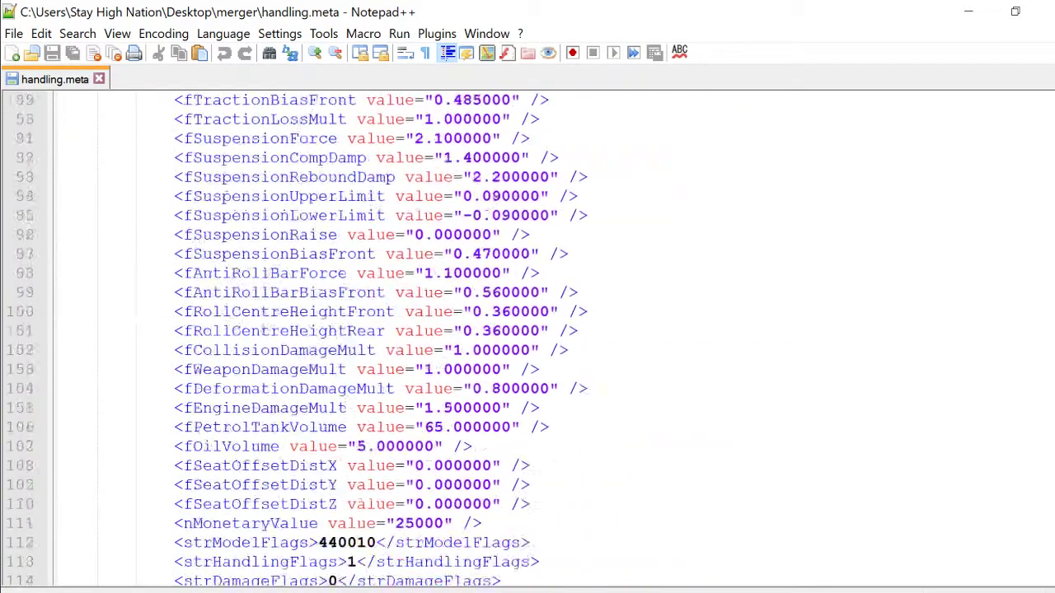
scroll(527, 330, "down", 19)
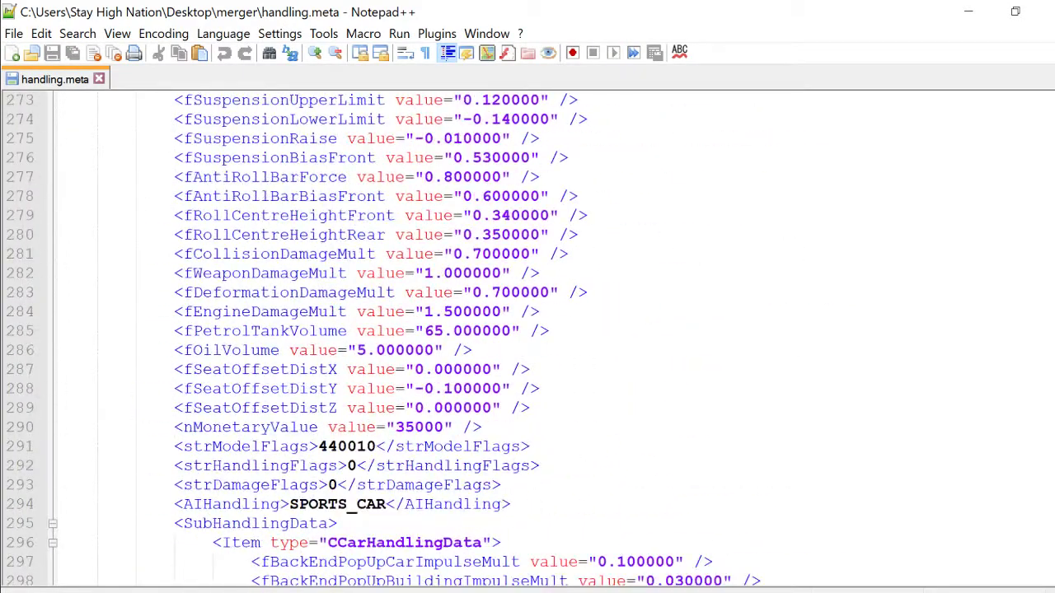
scroll(527, 329, "down", 20)
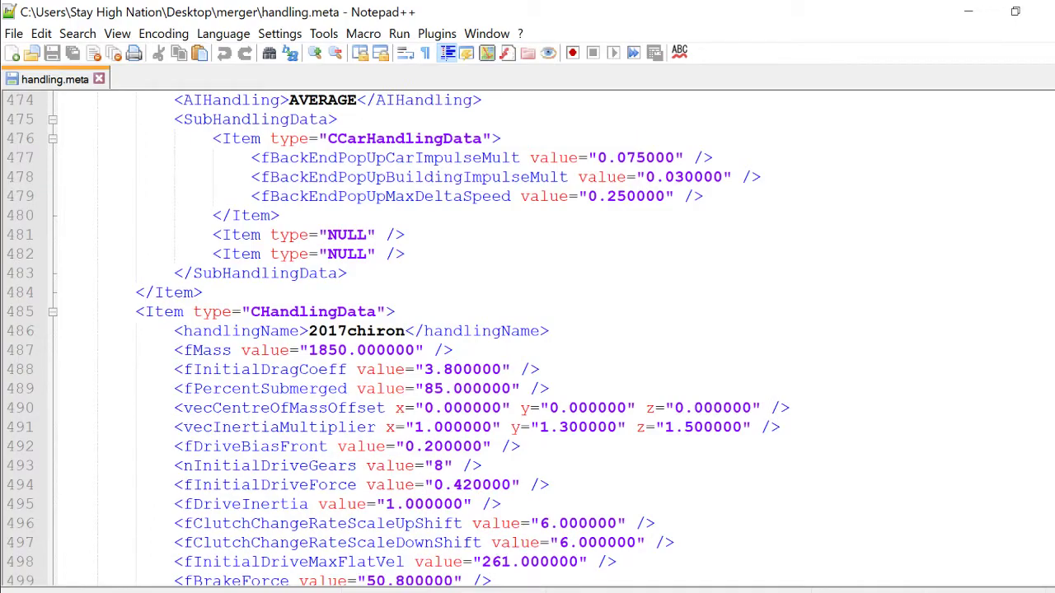
scroll(1048, 416, "down", 20)
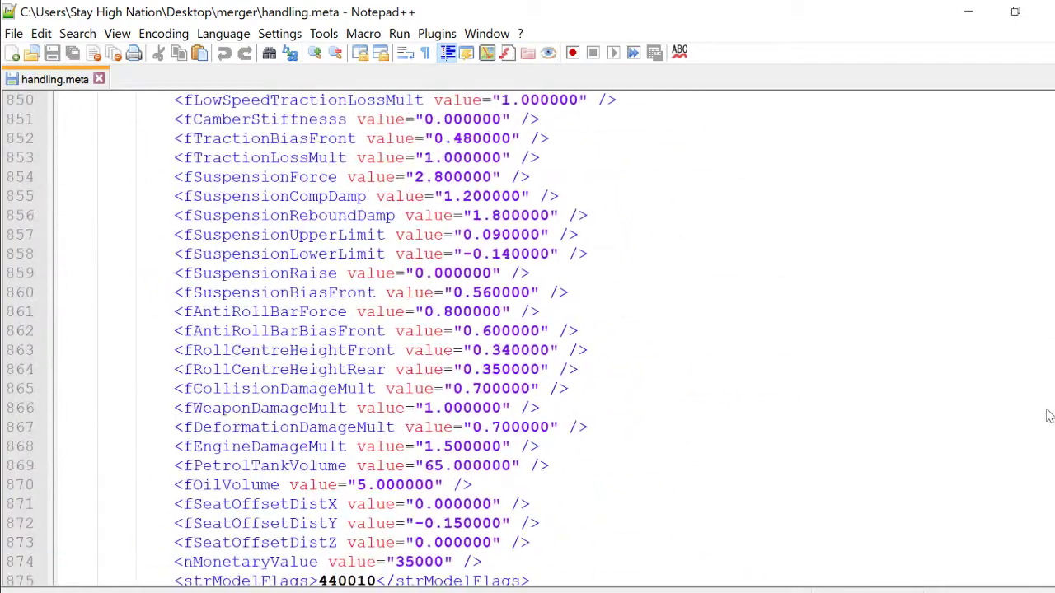
scroll(1048, 415, "down", 6)
scroll(1048, 422, "down", 20)
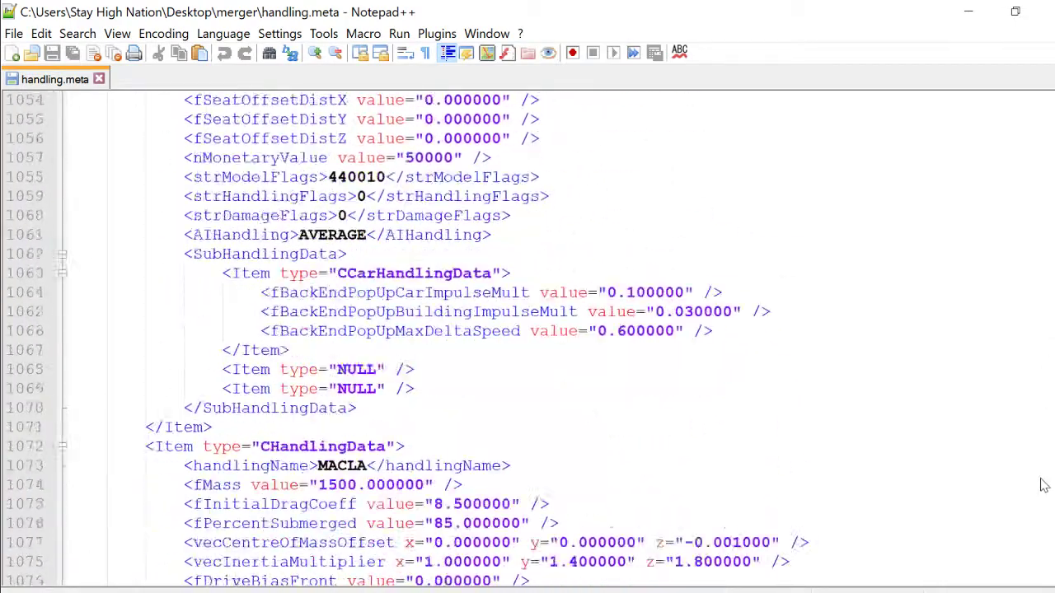
scroll(1026, 566, "down", 1)
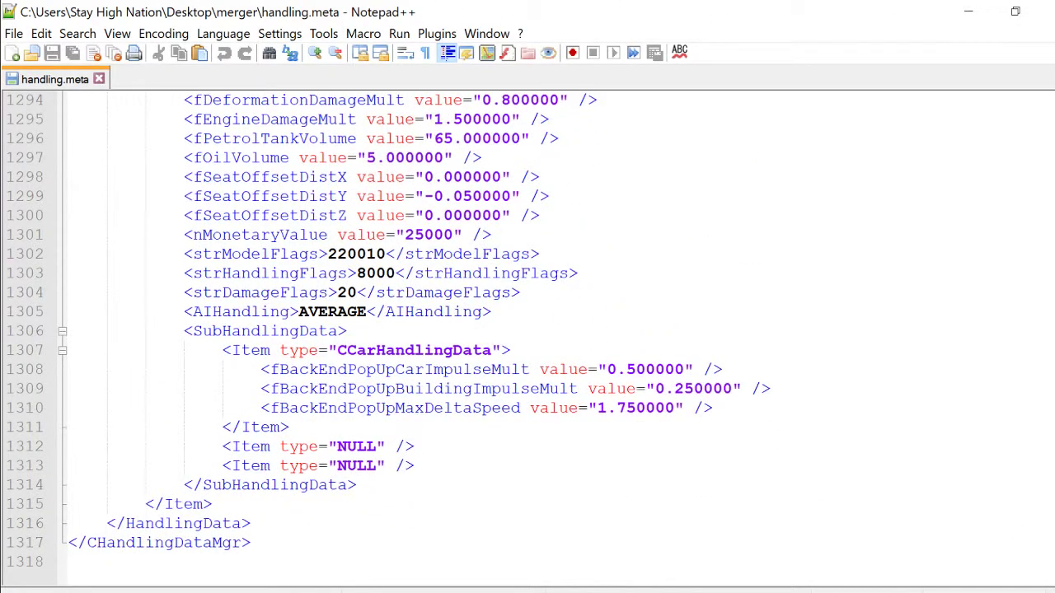
left_click(1047, 33)
left_click(1047, 10)
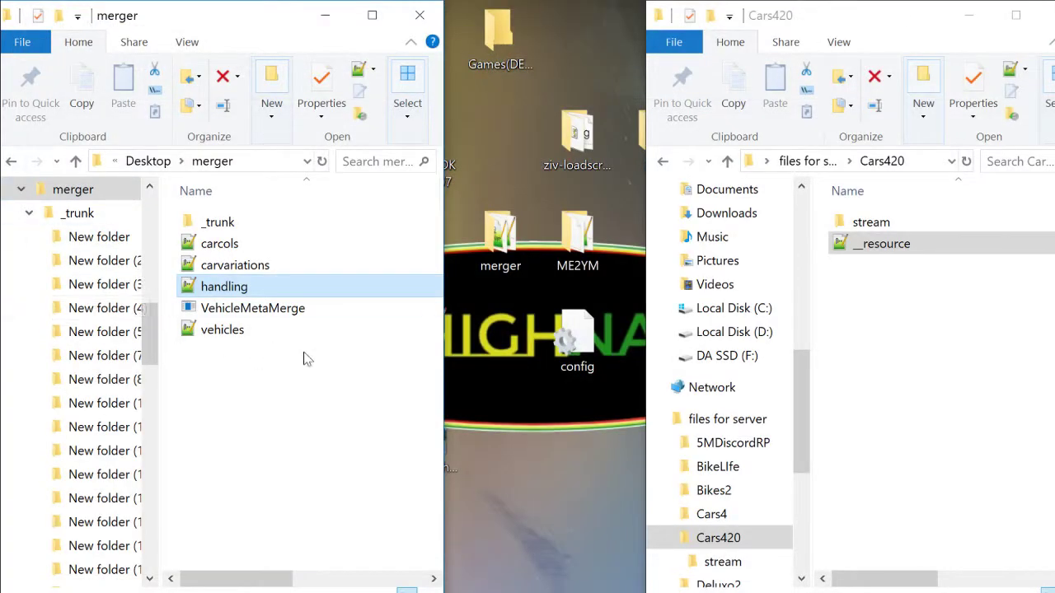
Move the merged carcols, carvariations, handling and vehicles metas from the merger folder into Cars420
left_click(295, 329)
left_click(247, 285, "ctrl")
left_click(240, 263, "ctrl")
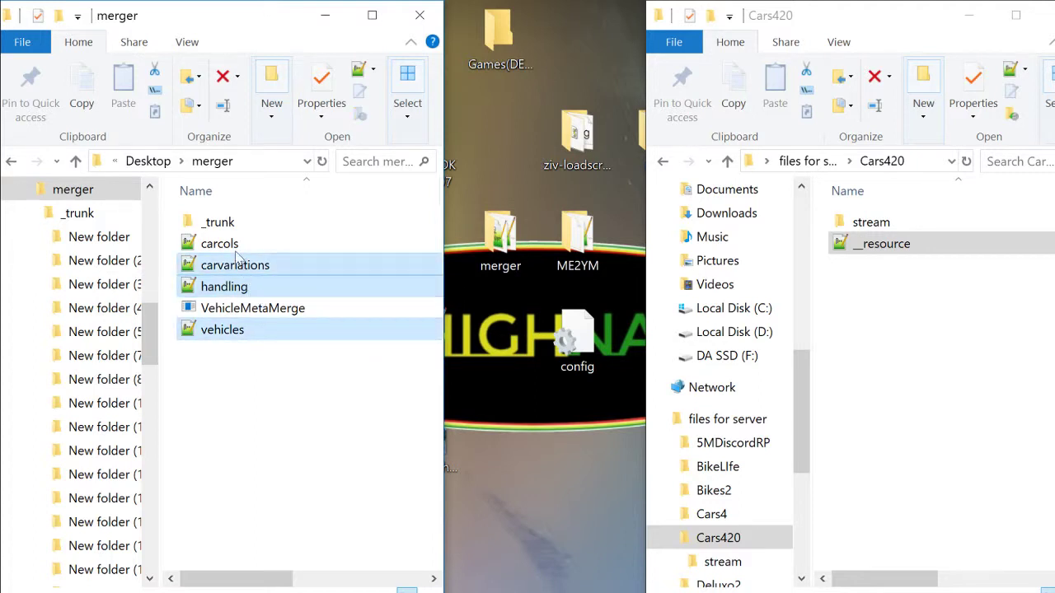
left_click(237, 246, "ctrl")
left_click_drag(239, 244, 891, 335)
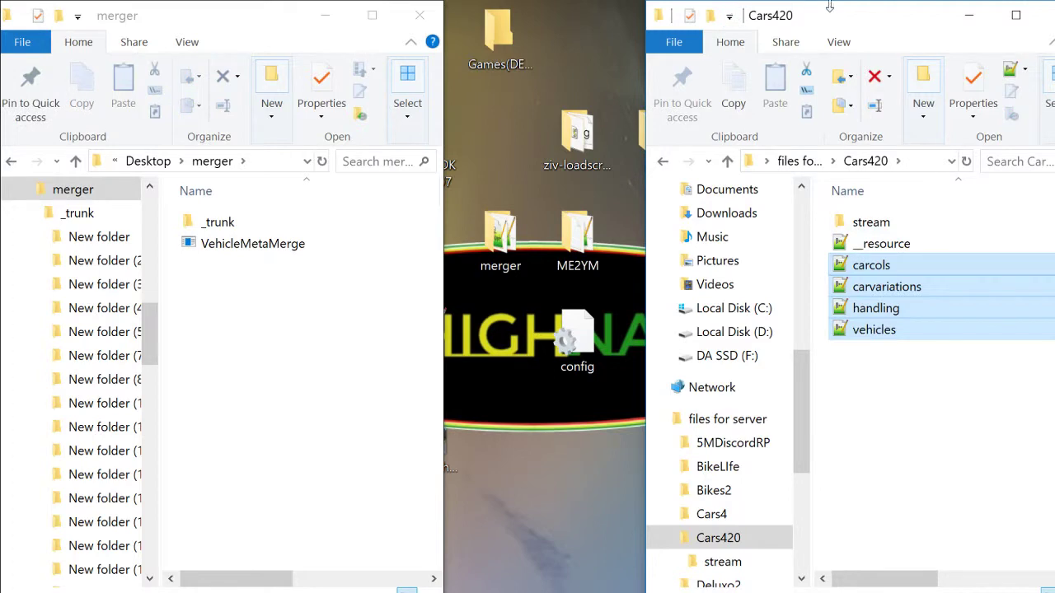
Maximize the Cars420 folder window and rename the Cars420 folder as 2019Pack
left_click_drag(831, 10, 648, 7)
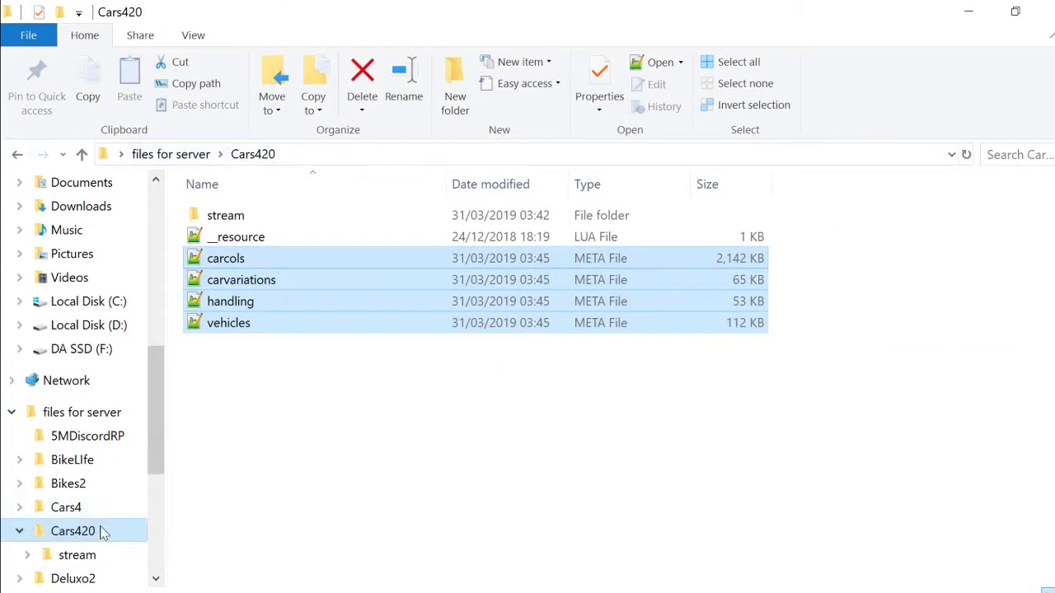
right_click(94, 534)
left_click(163, 463)
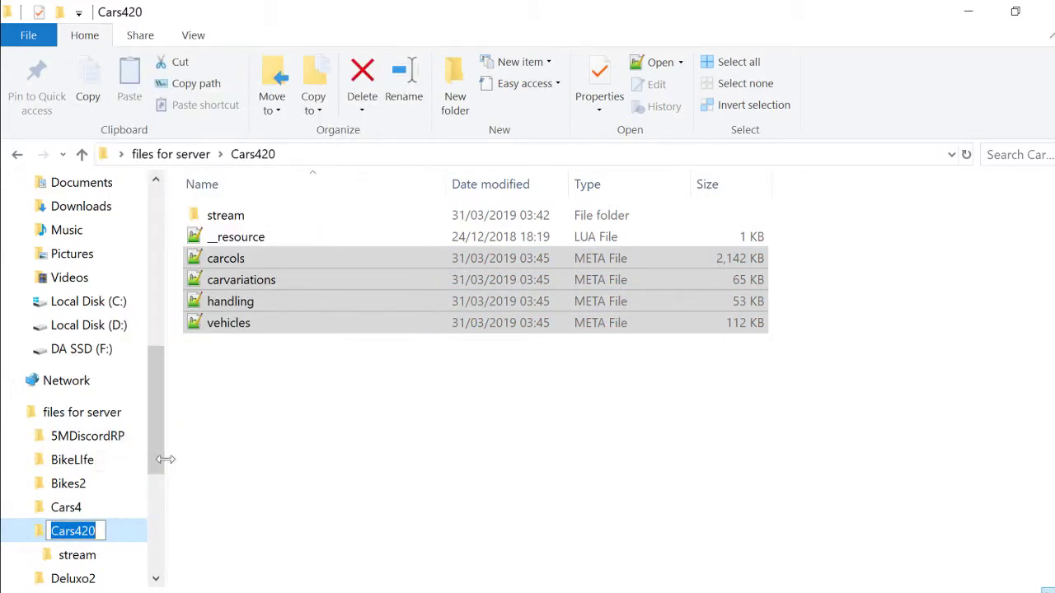
type("2019")
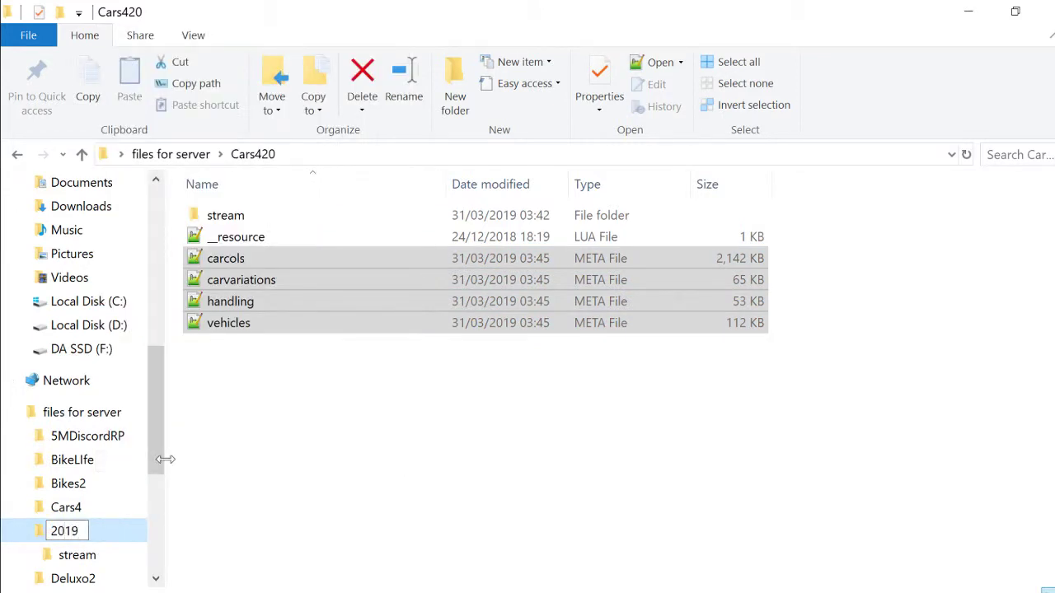
type("Pack")
key("Escape")
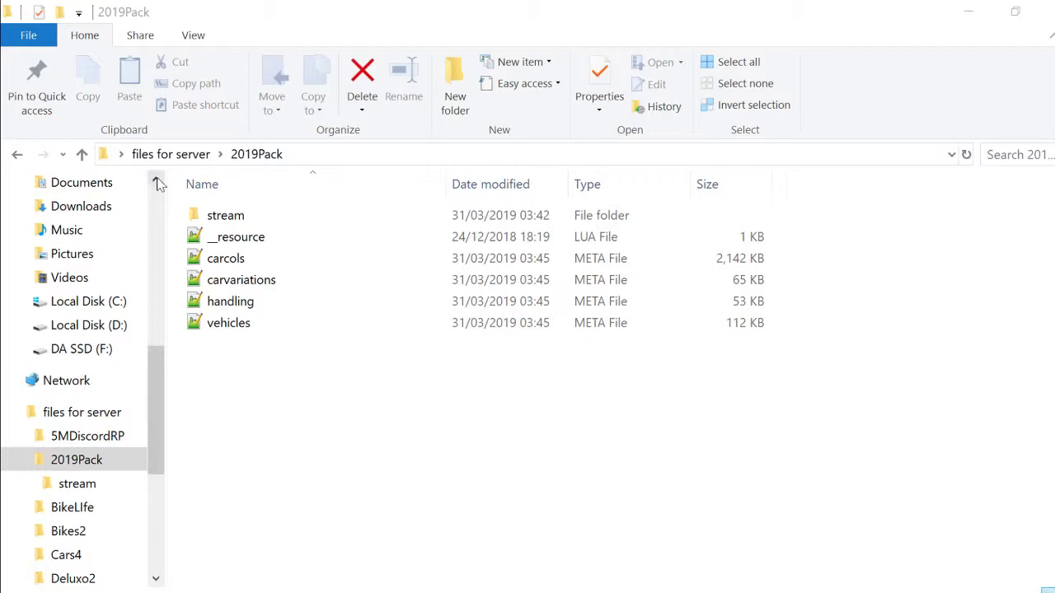
Open the files for server folder and upload its 2019Pack folder to the server's [VEHICLES] resources folder through FileZilla
left_click(189, 154)
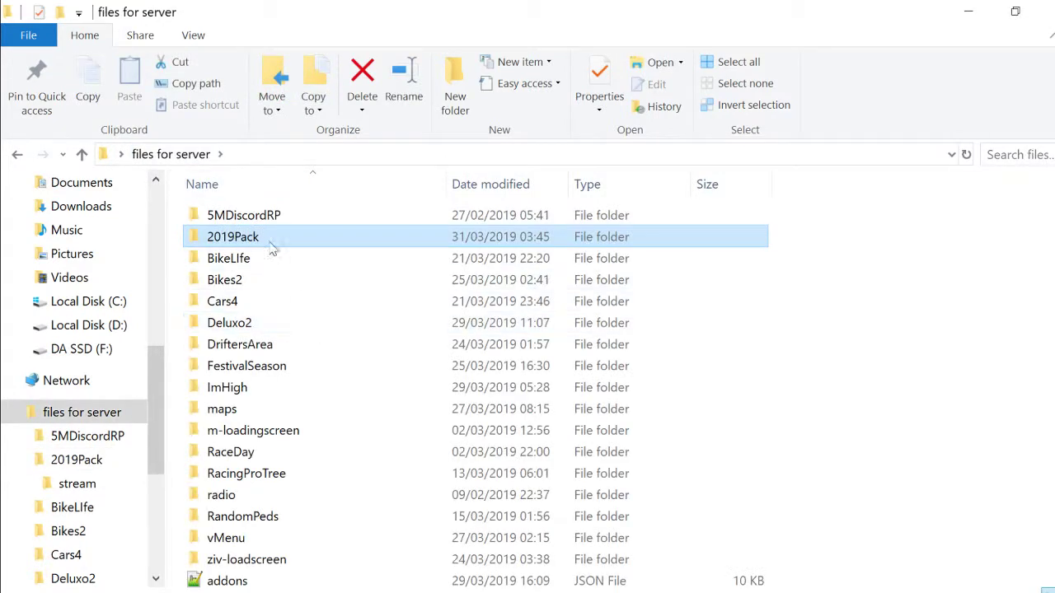
left_click_drag(272, 249, 169, 152)
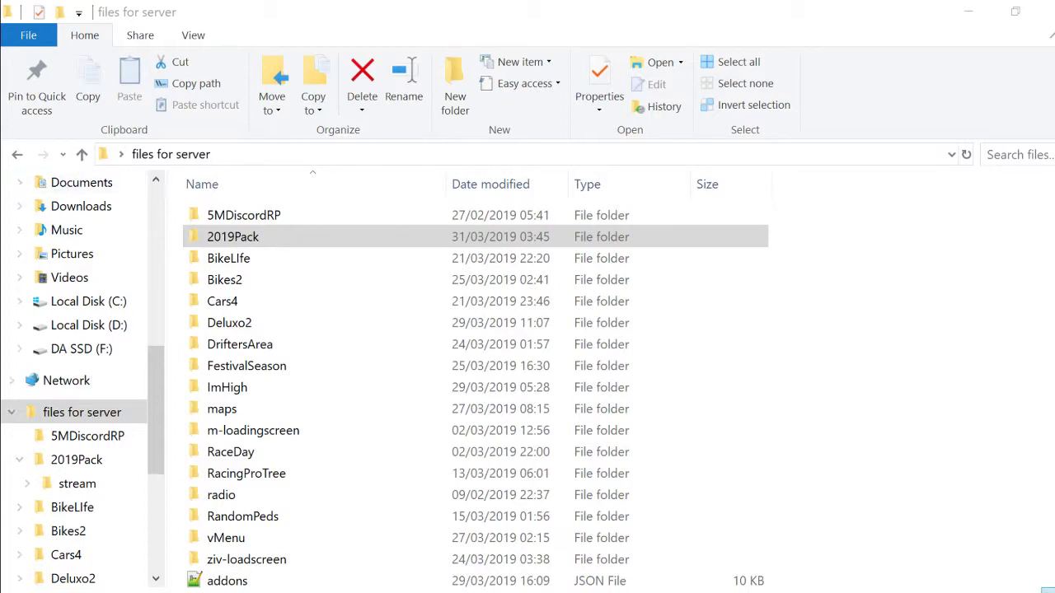
Bring the FileZilla window into view, open the remote [VEHICLES] folder and select the uploaded 2019Pack folder
left_click_drag(4, 189, 1050, 196)
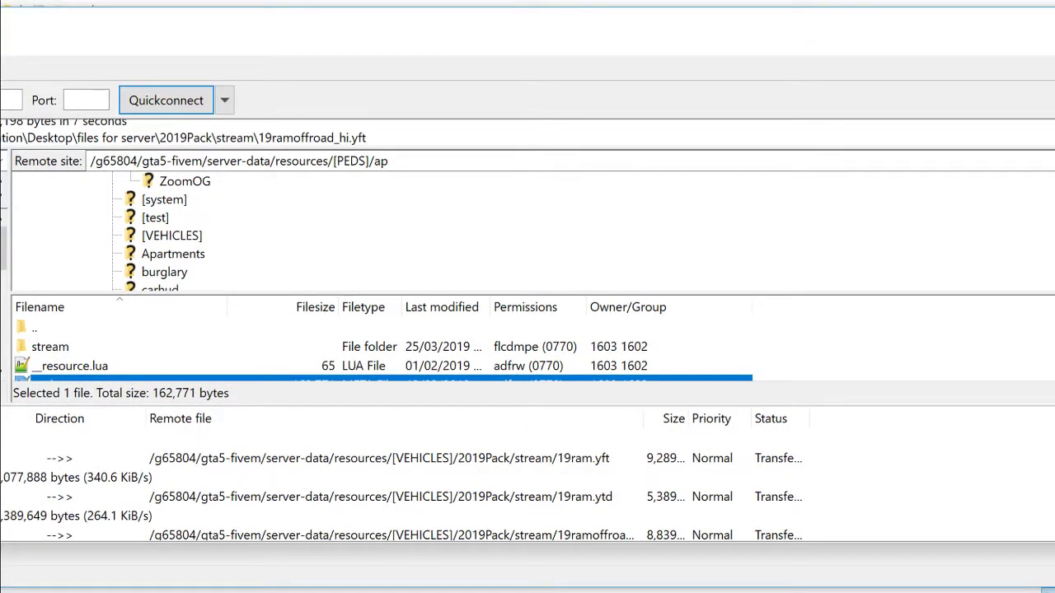
left_click(180, 239)
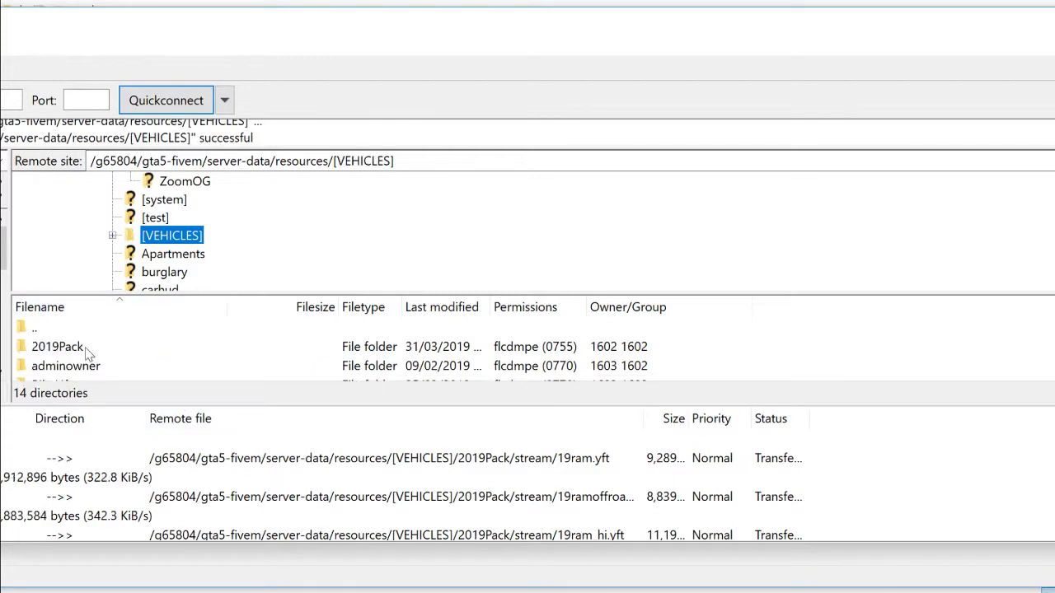
left_click(85, 351)
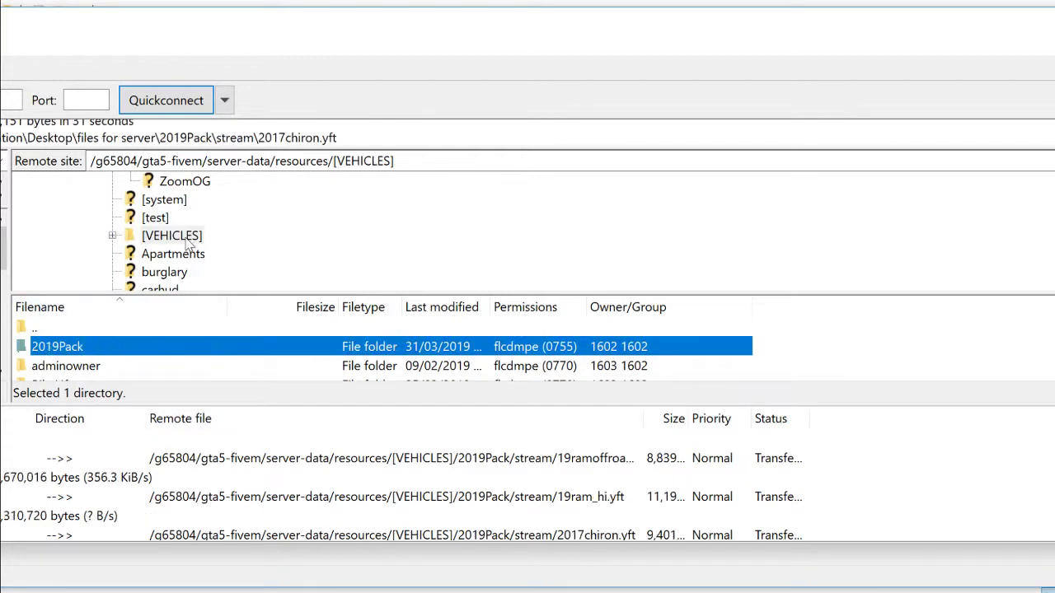
Look through the [PEDS] folders in the remote tree and check the commands available for creating a new directory there
scroll(175, 280, "up", 2)
scroll(198, 267, "down", 1)
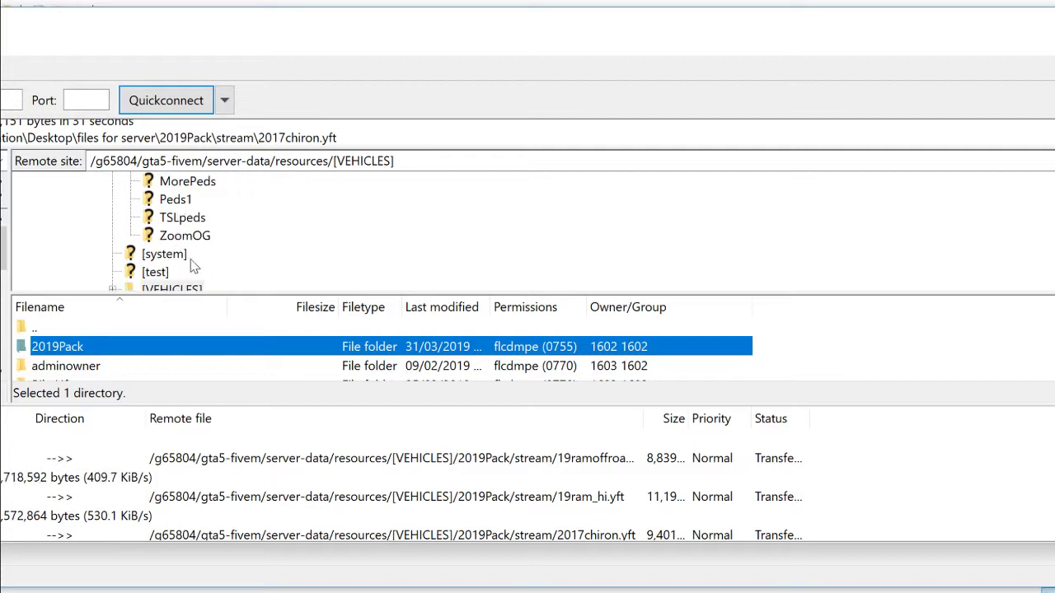
scroll(177, 239, "up", 1)
scroll(190, 227, "up", 1)
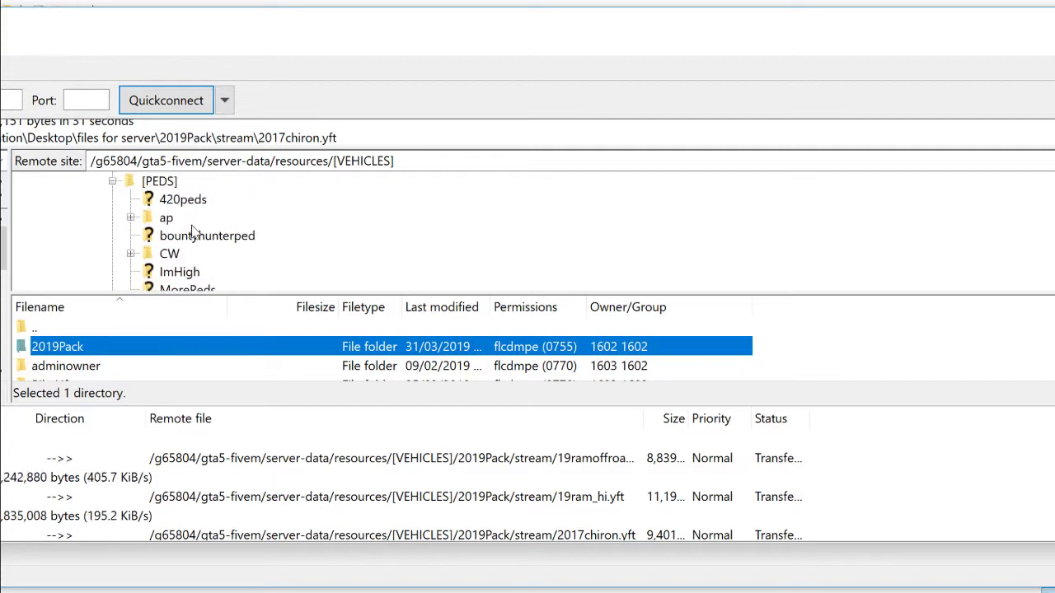
scroll(245, 267, "down", 2)
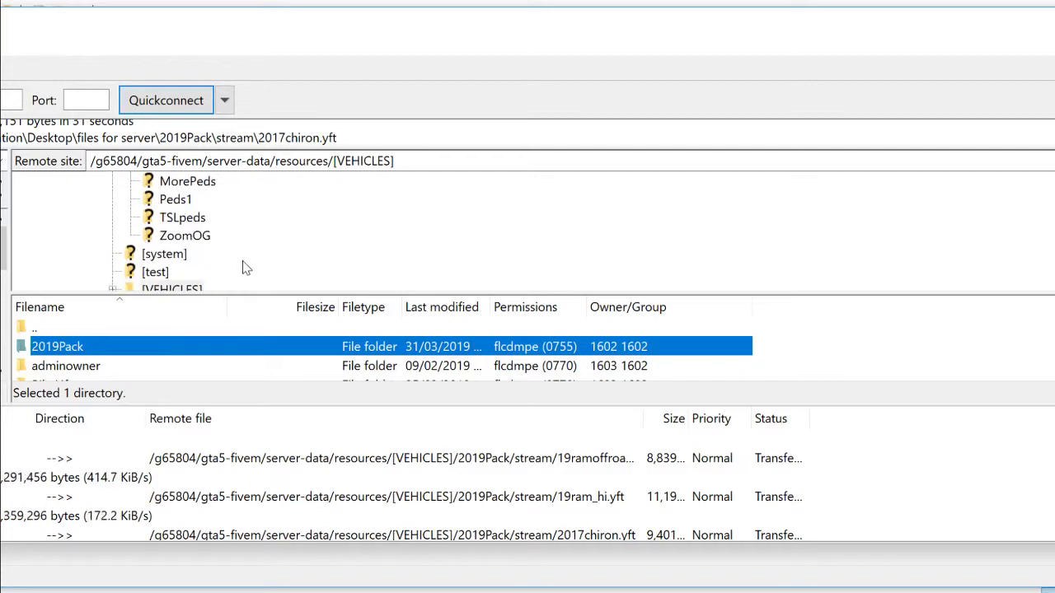
scroll(243, 265, "up", 2)
left_click(200, 183)
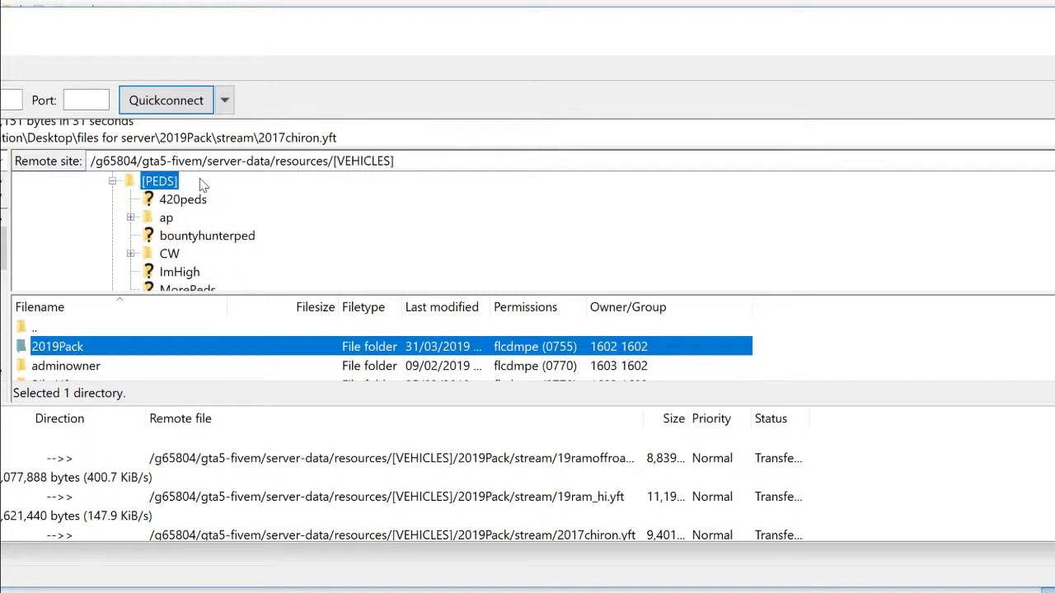
right_click(200, 183)
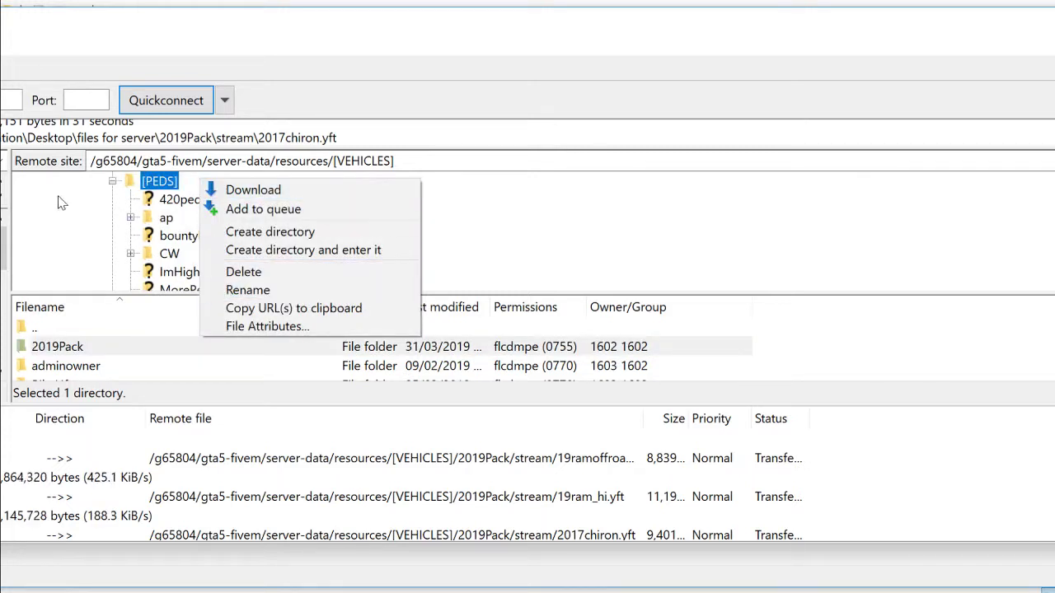
right_click(57, 203)
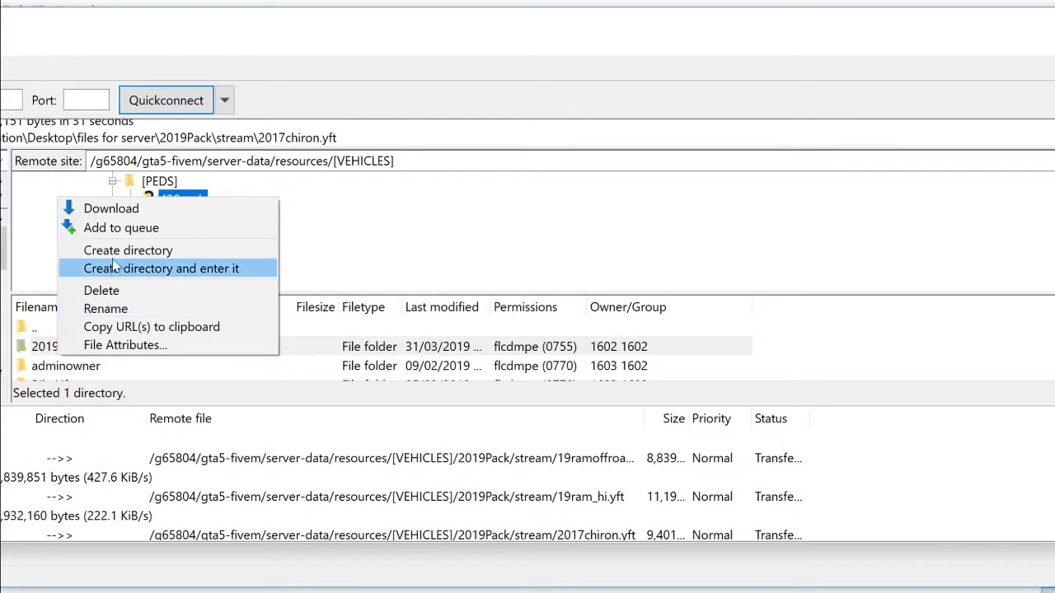
left_click(224, 100)
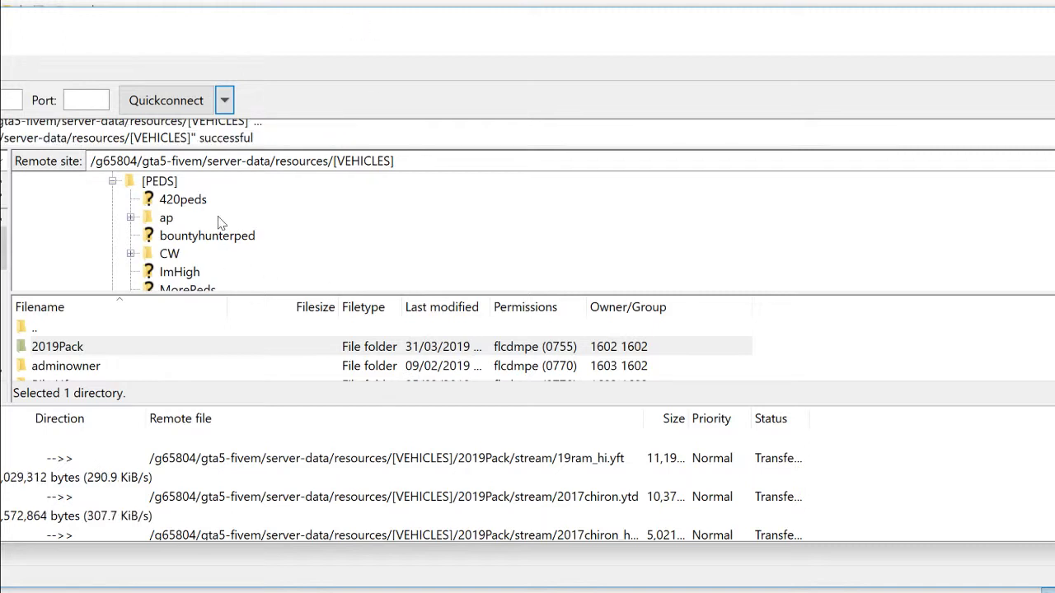
Examine the remote server's resource folders, from the [PEDS] subfolders down to the last resources and back up to the root
scroll(221, 224, "down", 1)
scroll(219, 226, "down", 1)
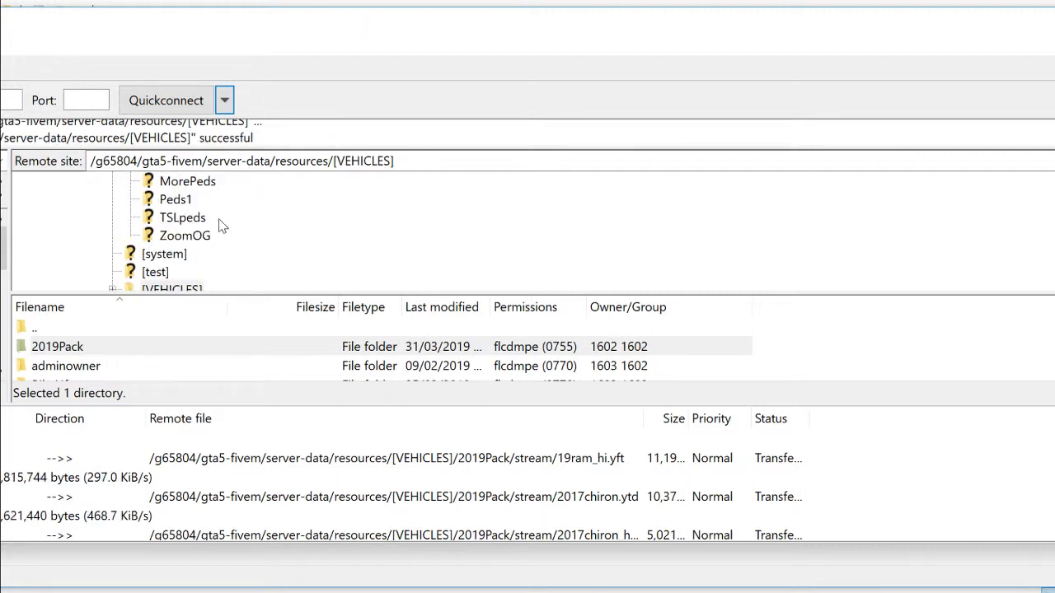
scroll(219, 252, "up", 1)
scroll(247, 247, "up", 1)
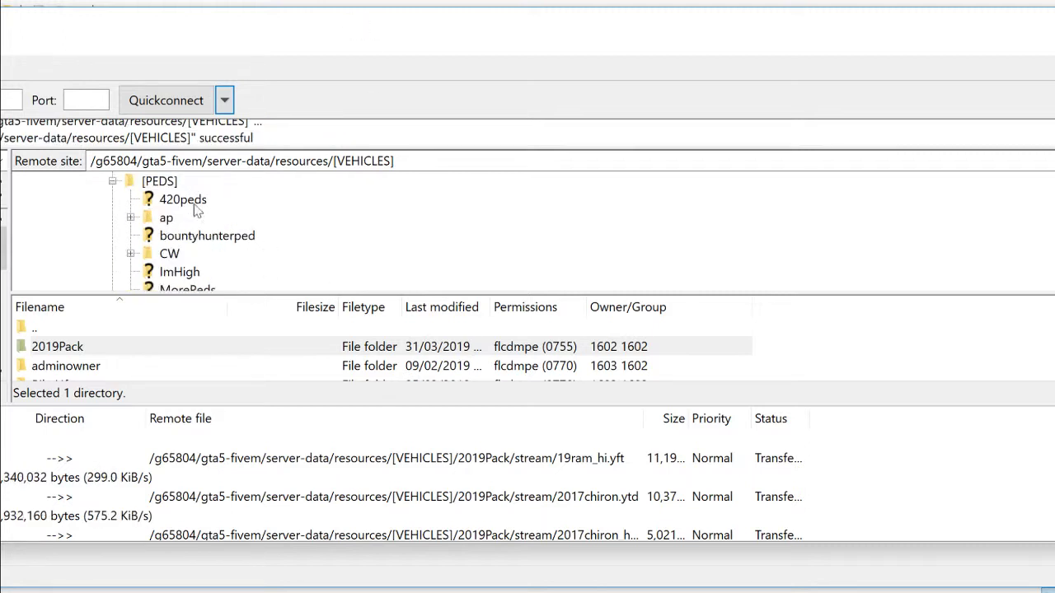
scroll(273, 222, "down", 1)
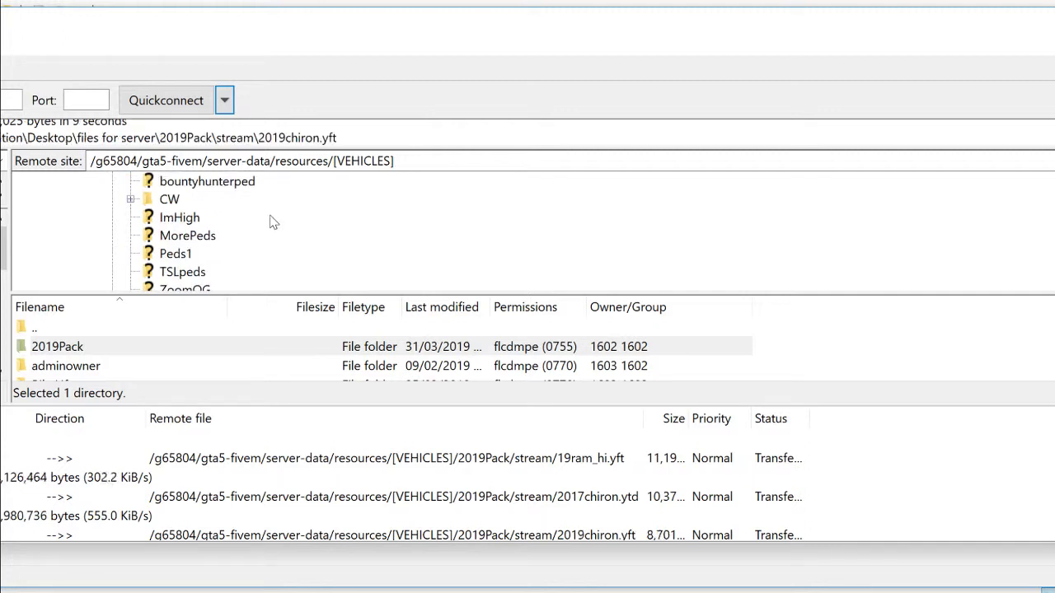
scroll(272, 222, "down", 2)
scroll(273, 222, "up", 2)
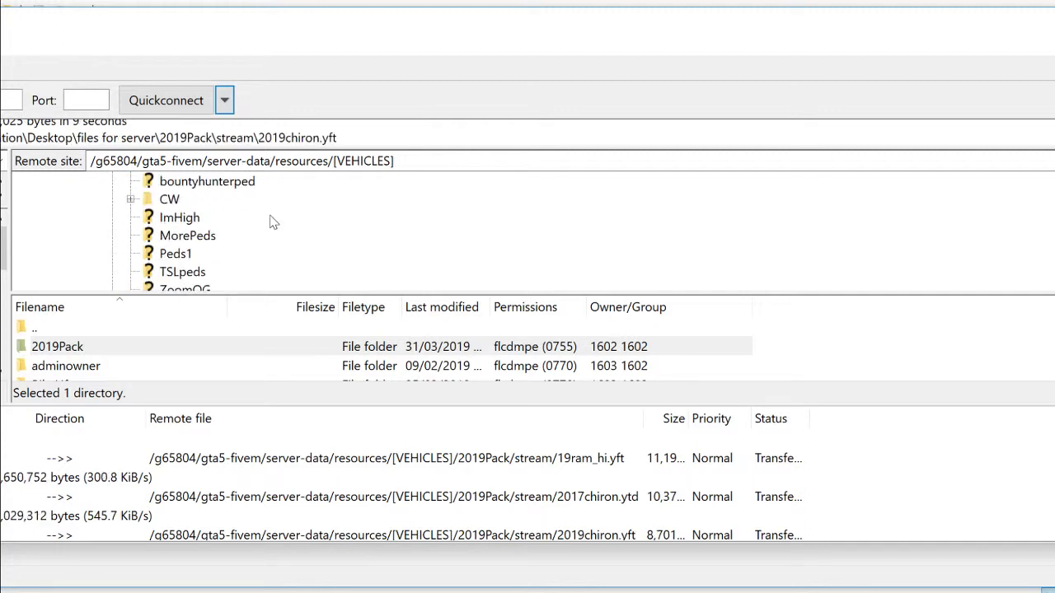
scroll(273, 223, "down", 3)
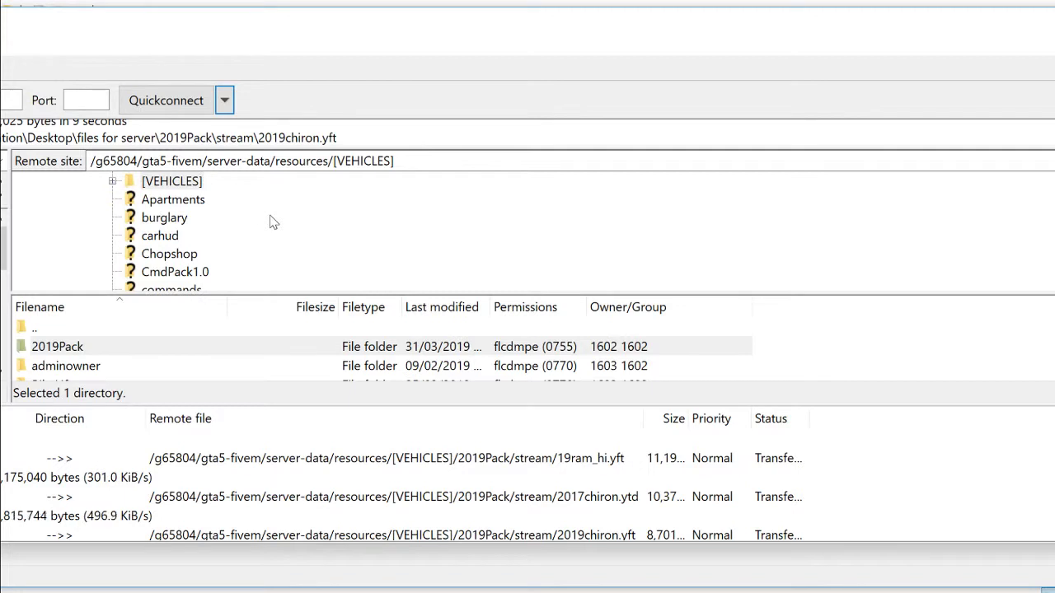
scroll(273, 222, "down", 12)
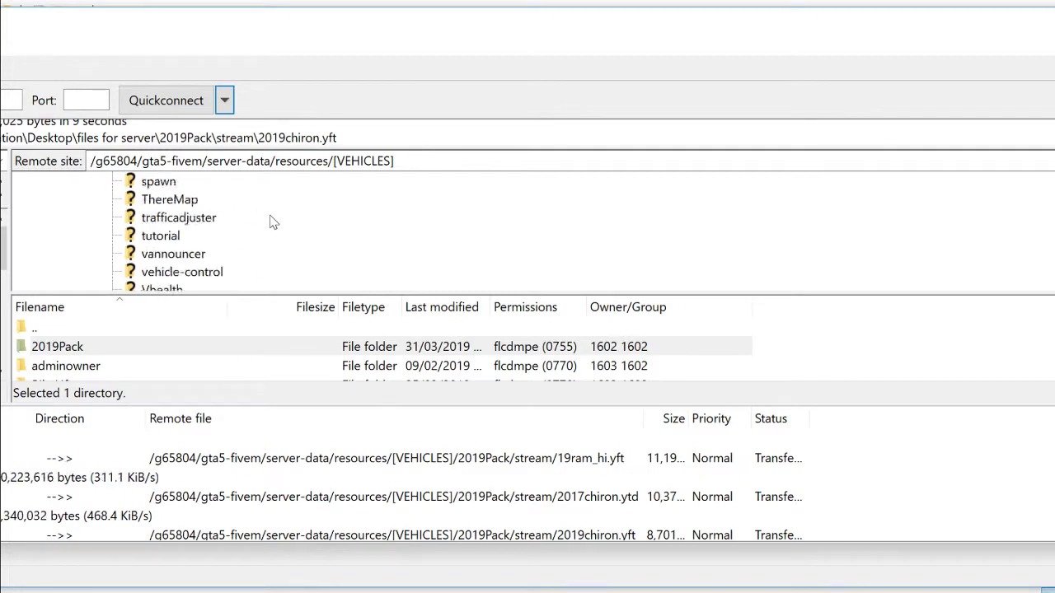
scroll(273, 223, "down", 3)
scroll(273, 223, "up", 15)
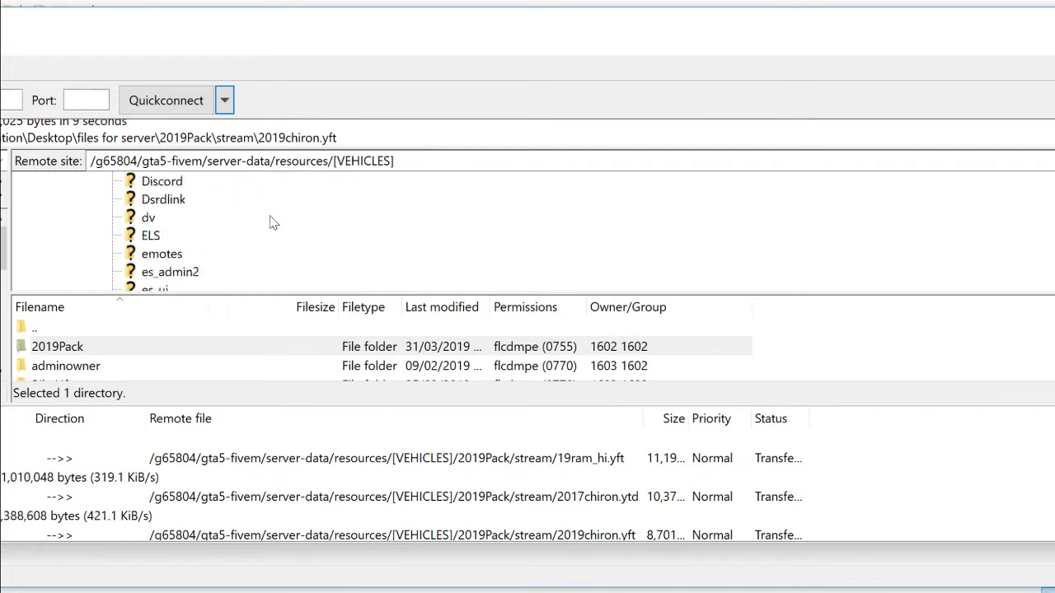
scroll(273, 223, "up", 5)
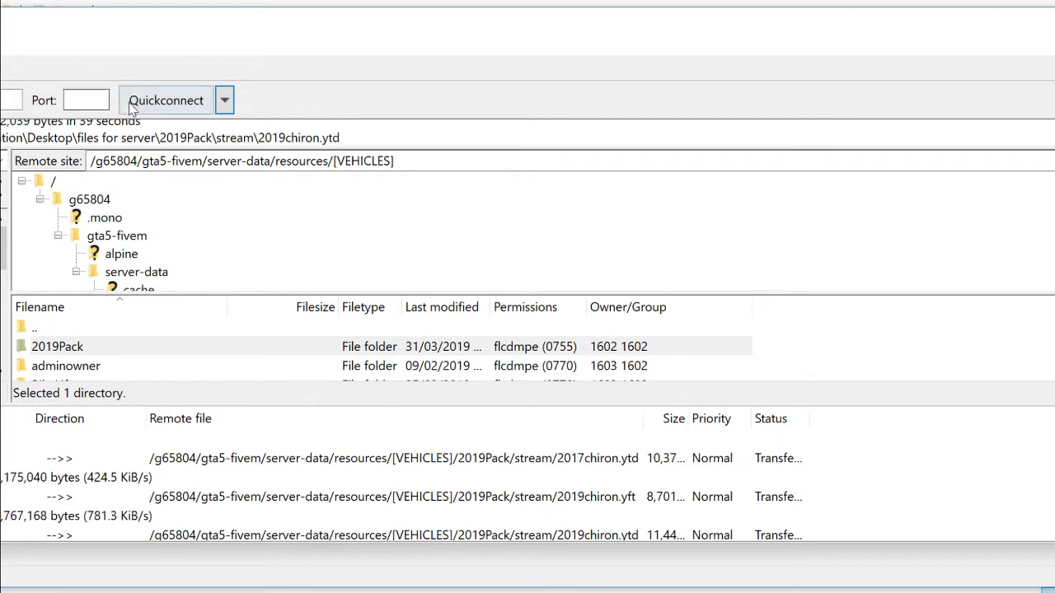